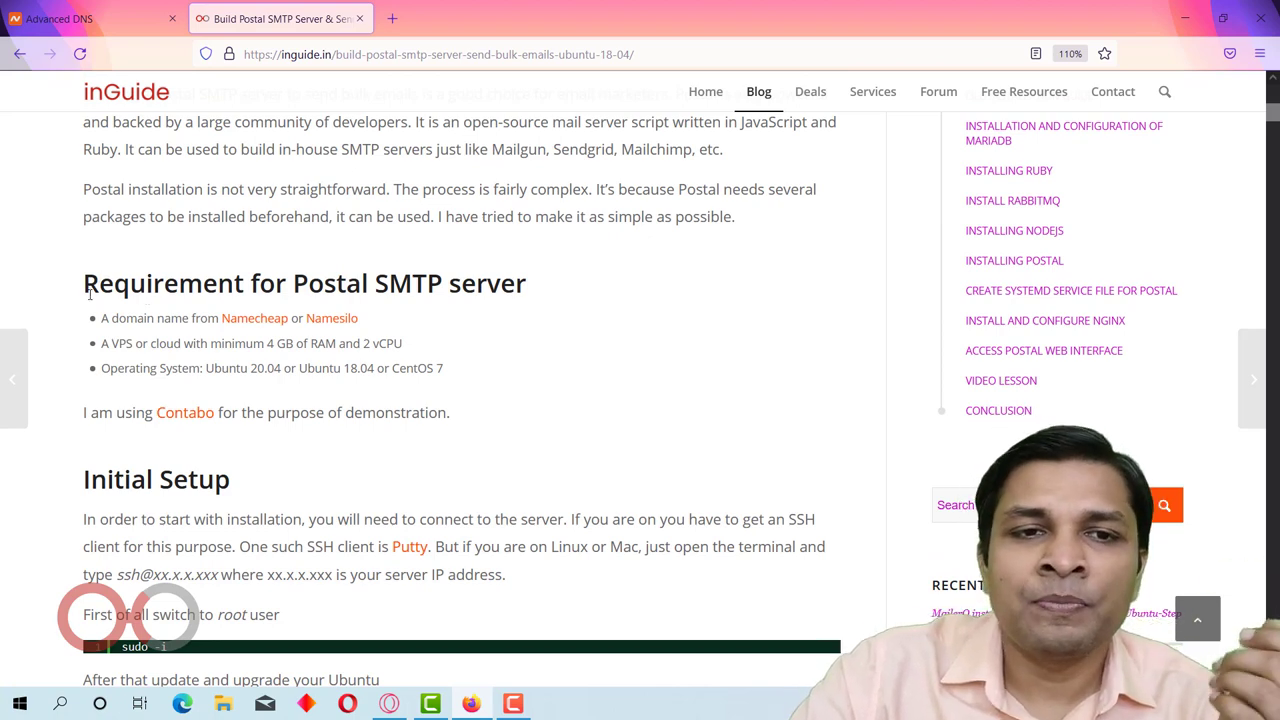
# - Highlight the 4 GB RAM, 2 vCPU and Ubuntu 20.04/18.04 requirements, then open the Contabo link
pyautogui.scroll(-2, 226, 284)
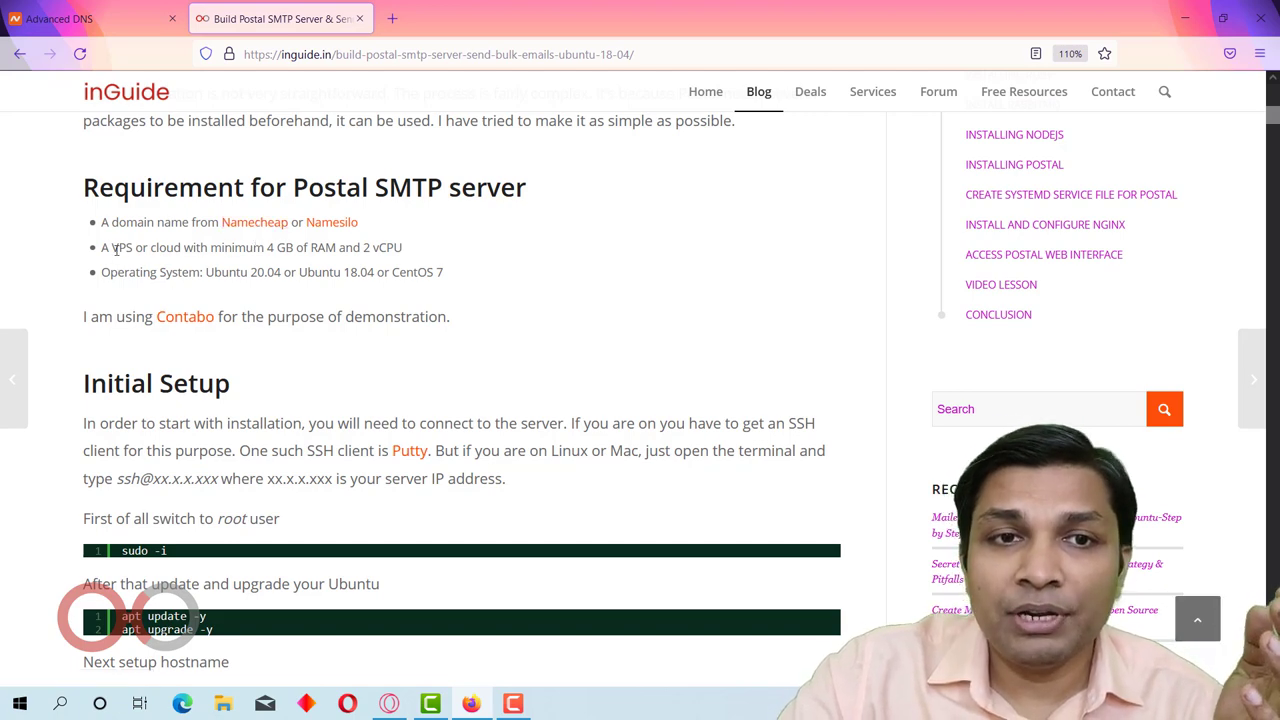
pyautogui.moveTo(113, 249); pyautogui.dragTo(295, 247)
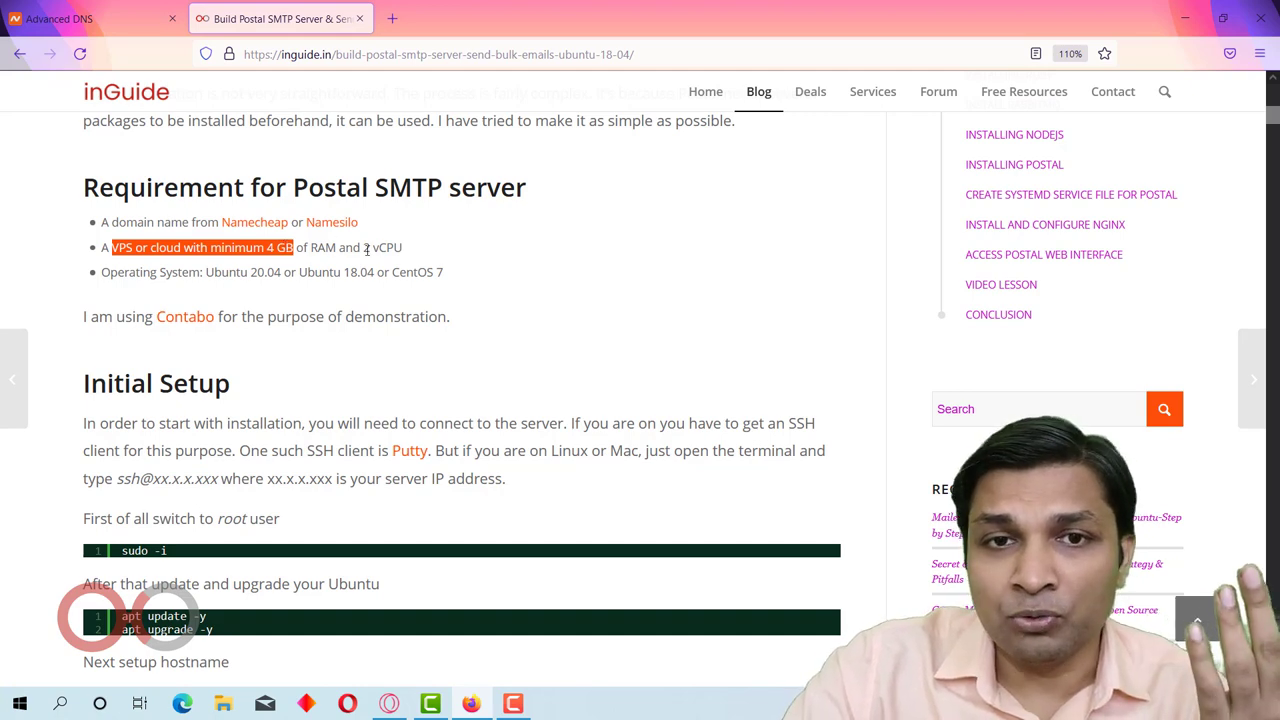
pyautogui.moveTo(364, 248); pyautogui.dragTo(408, 247)
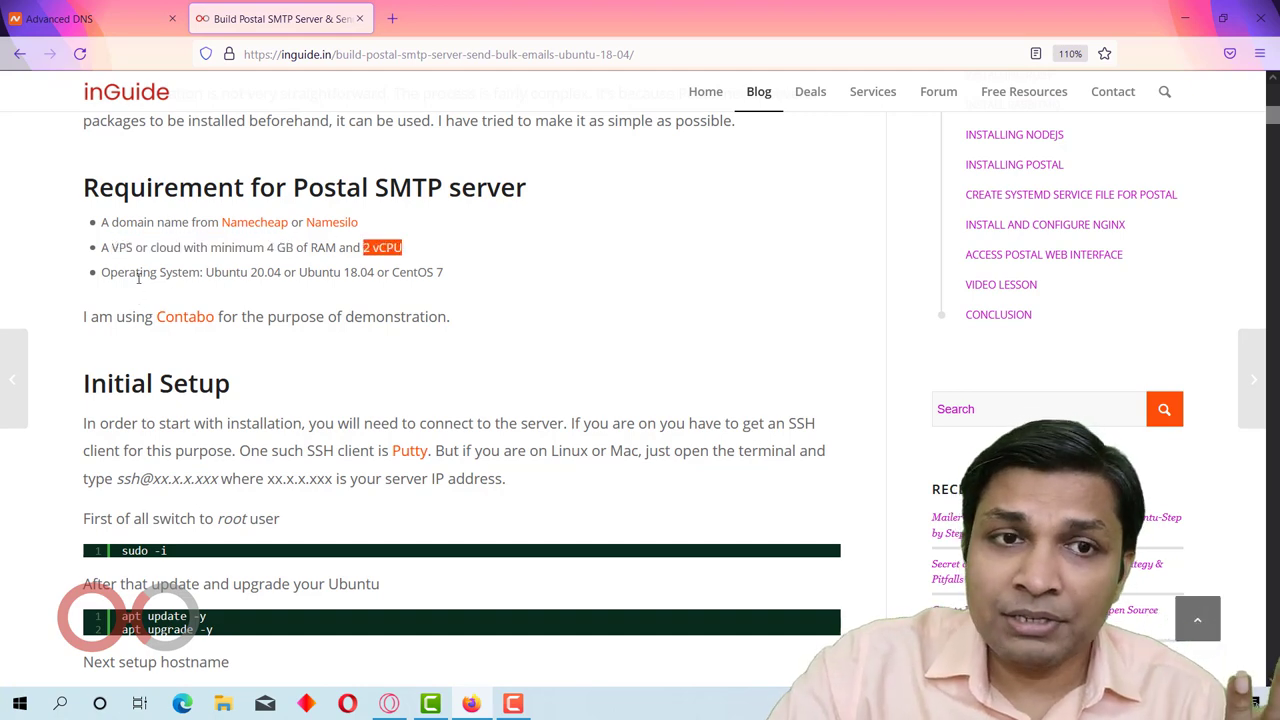
pyautogui.moveTo(143, 276); pyautogui.dragTo(262, 268)
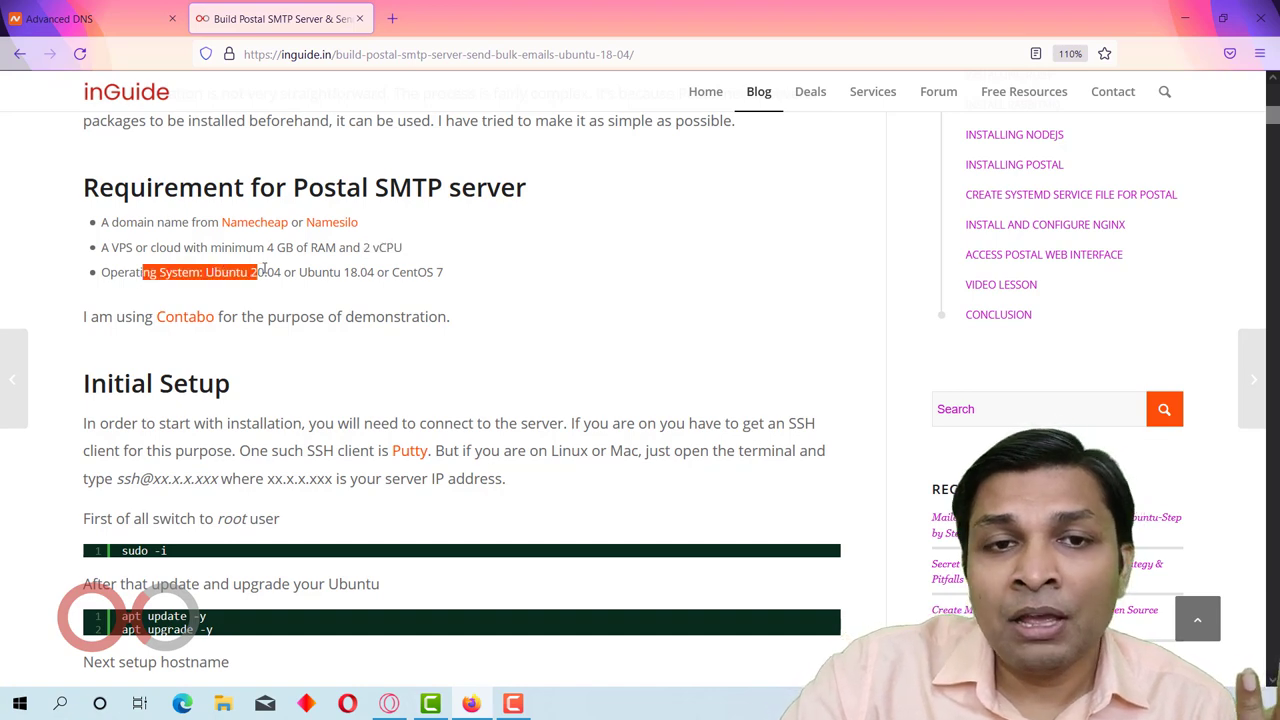
pyautogui.click(265, 268)
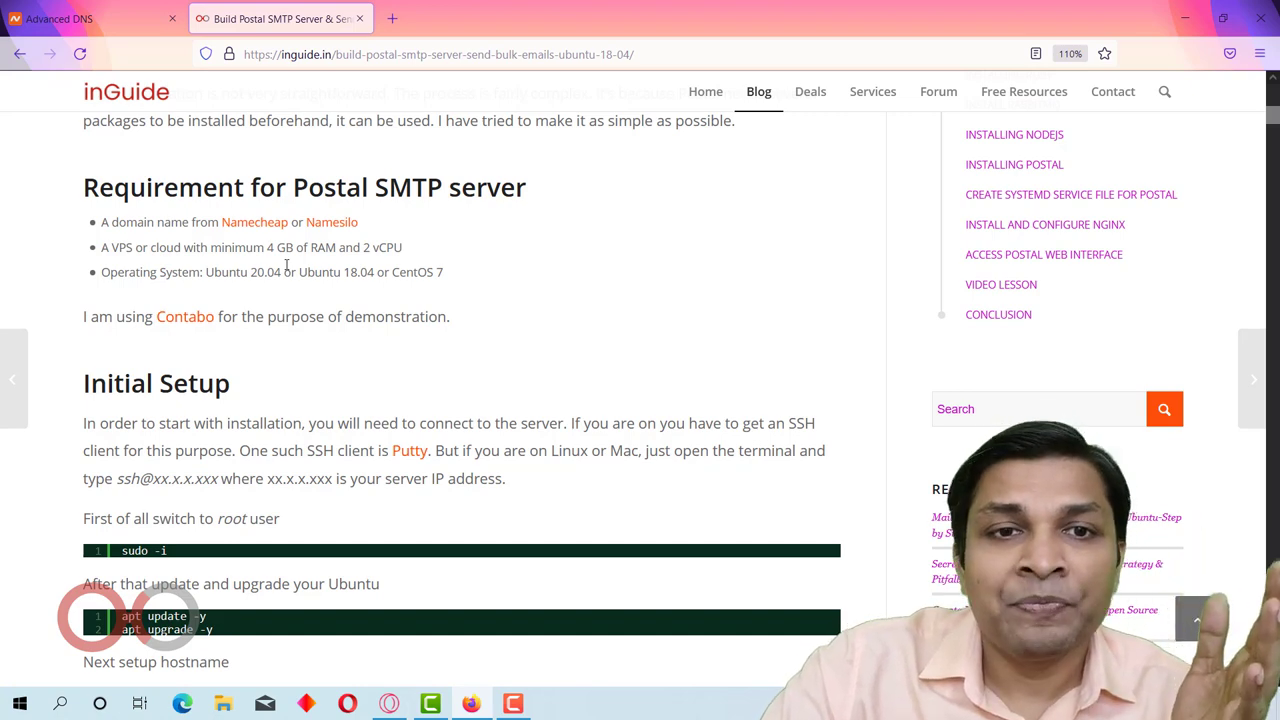
pyautogui.moveTo(206, 272); pyautogui.dragTo(283, 272)
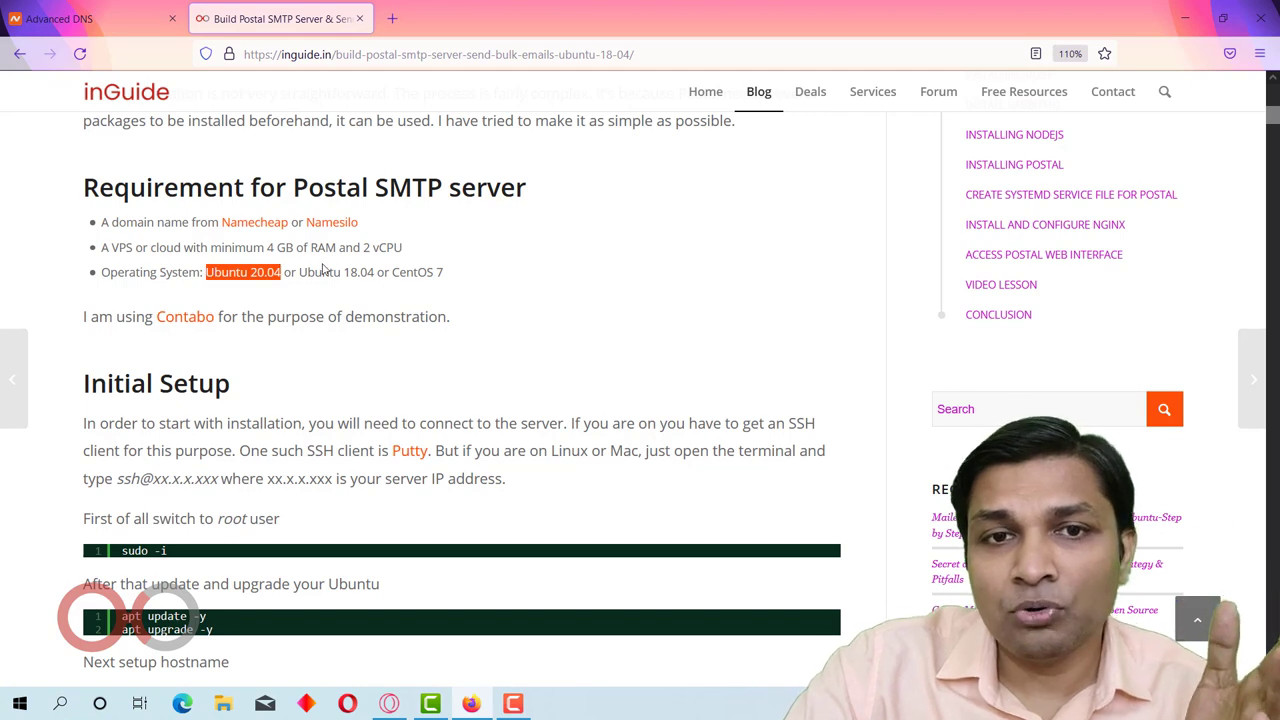
pyautogui.moveTo(344, 274); pyautogui.dragTo(376, 277)
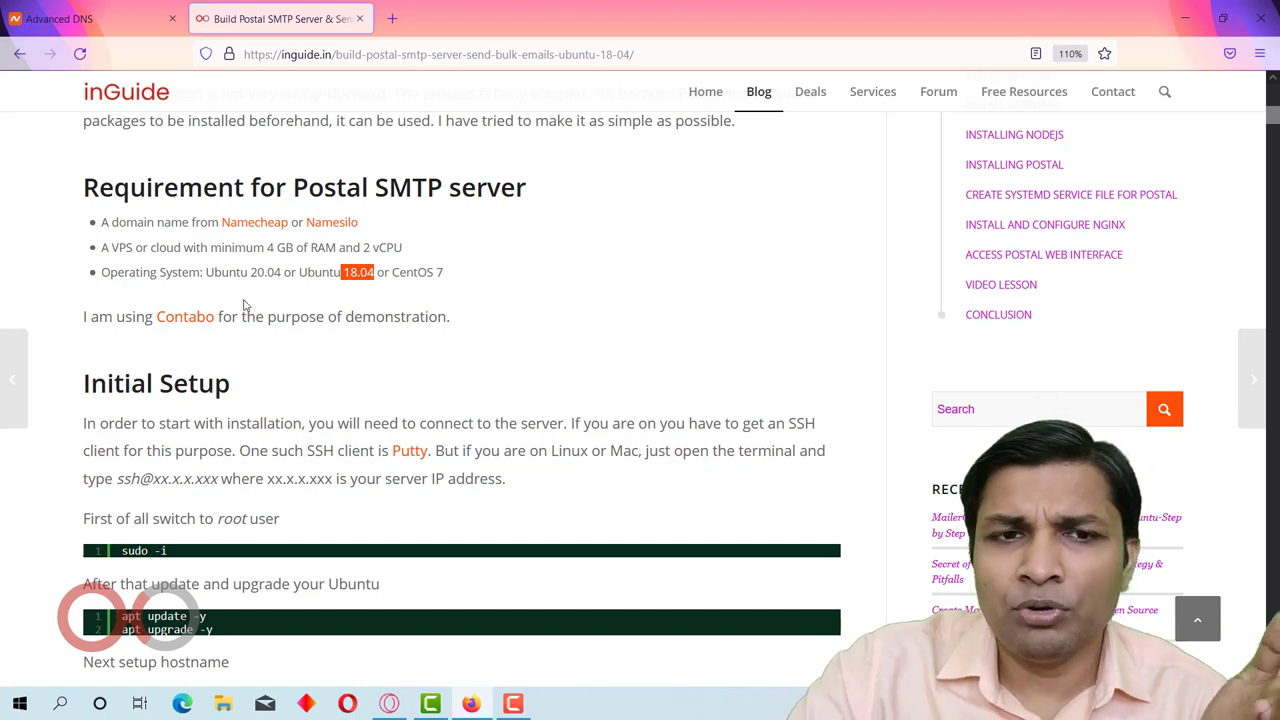
pyautogui.click(195, 319)
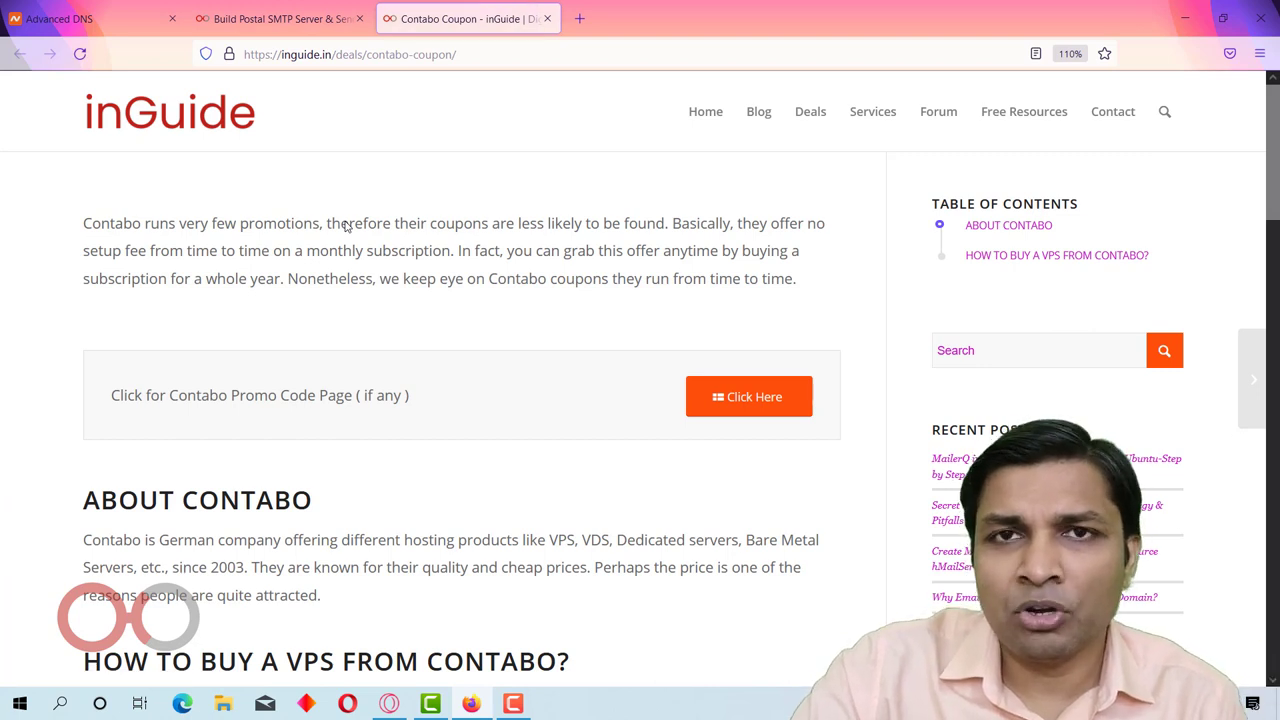
# - Go to Contabo's VPS offers page and select the VPS S plan
pyautogui.scroll(-2, 404, 312)
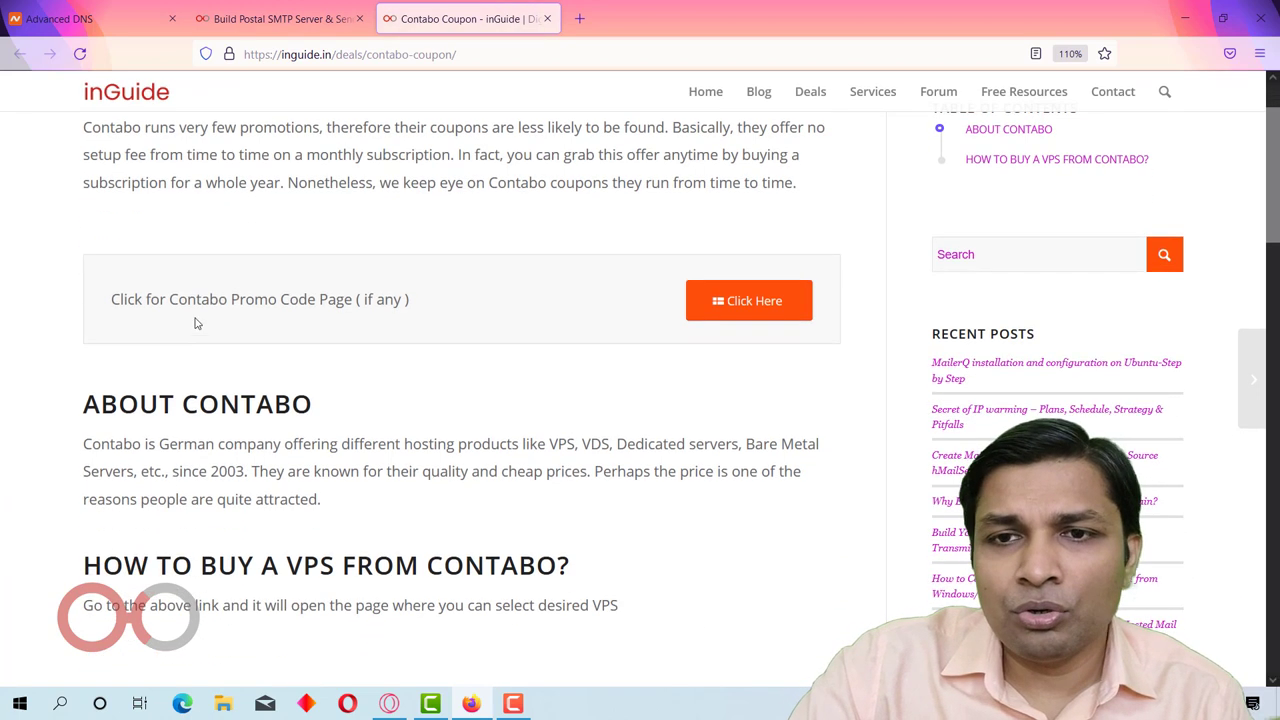
pyautogui.click(749, 302)
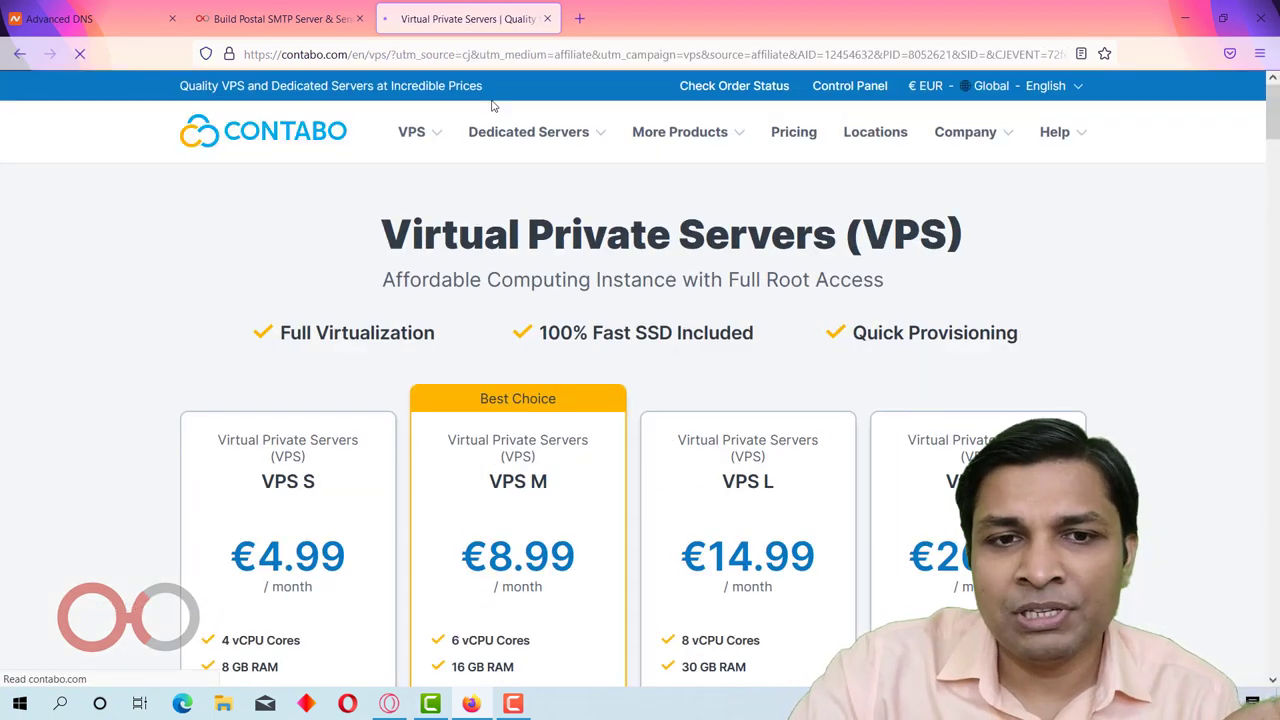
pyautogui.scroll(-5, 433, 205)
pyautogui.scroll(3, 433, 205)
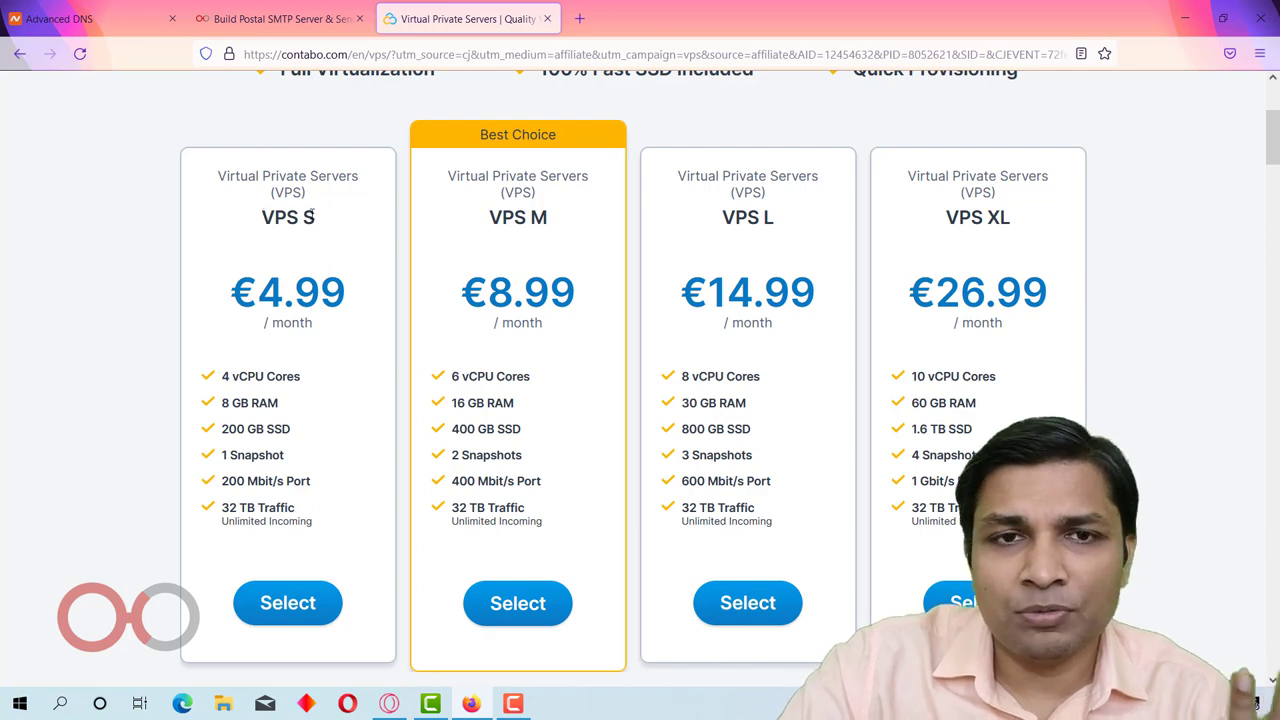
pyautogui.doubleClick(282, 217)
pyautogui.click(325, 218)
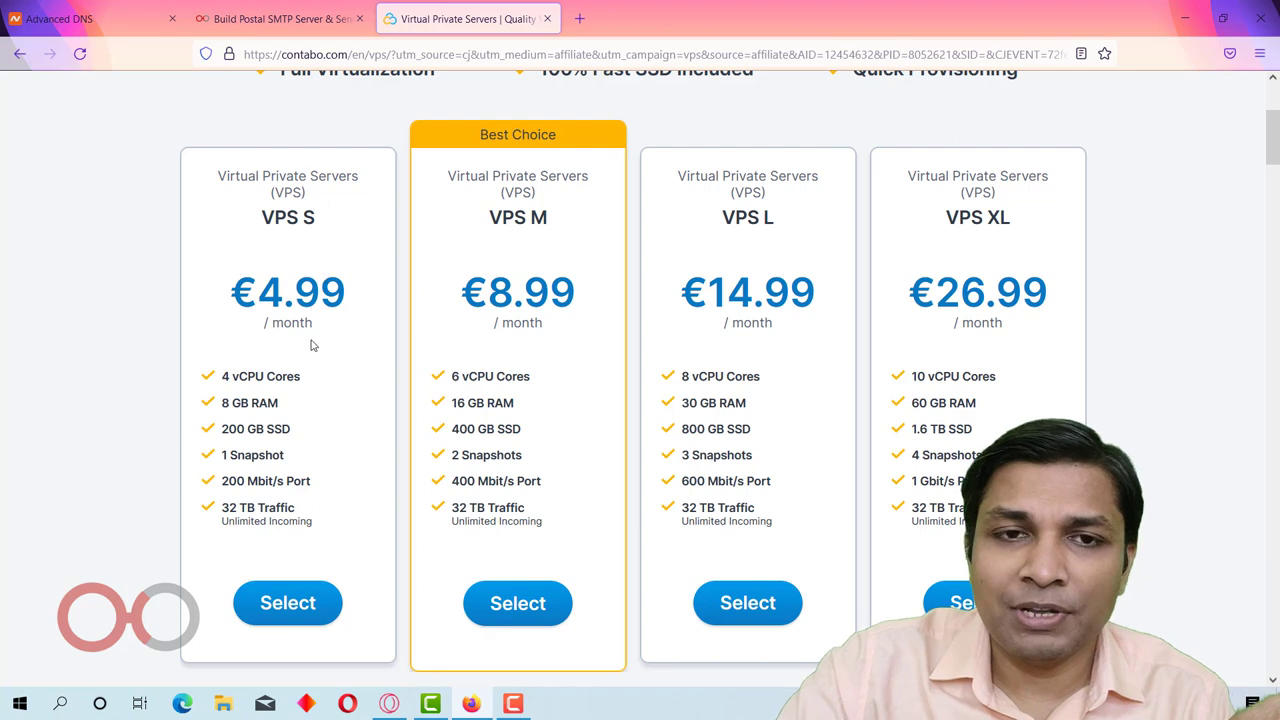
pyautogui.moveTo(262, 291); pyautogui.dragTo(262, 212)
pyautogui.click(337, 284)
pyautogui.scroll(-1, 333, 331)
pyautogui.scroll(-3, 333, 331)
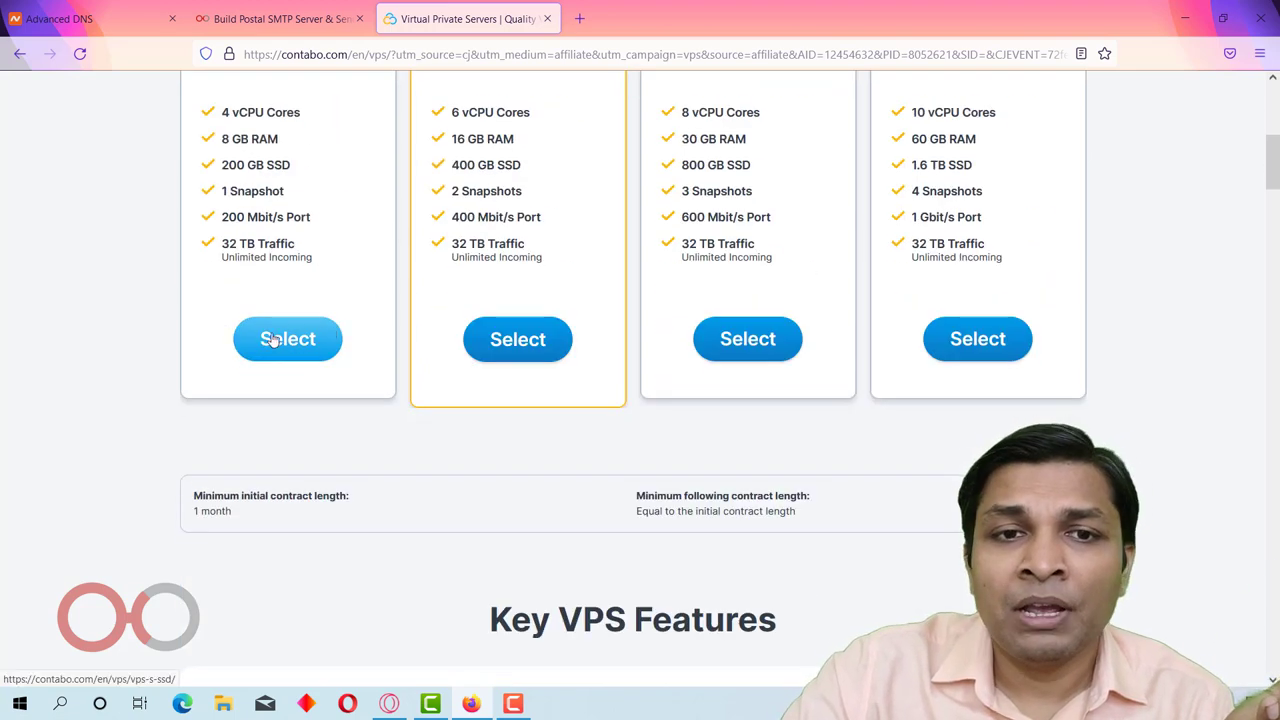
pyautogui.click(280, 338)
# - Try a 6 Months contract (€2.49 one-off), then switch to 12 Months for €0.00 one-off
pyautogui.scroll(-5, 414, 285)
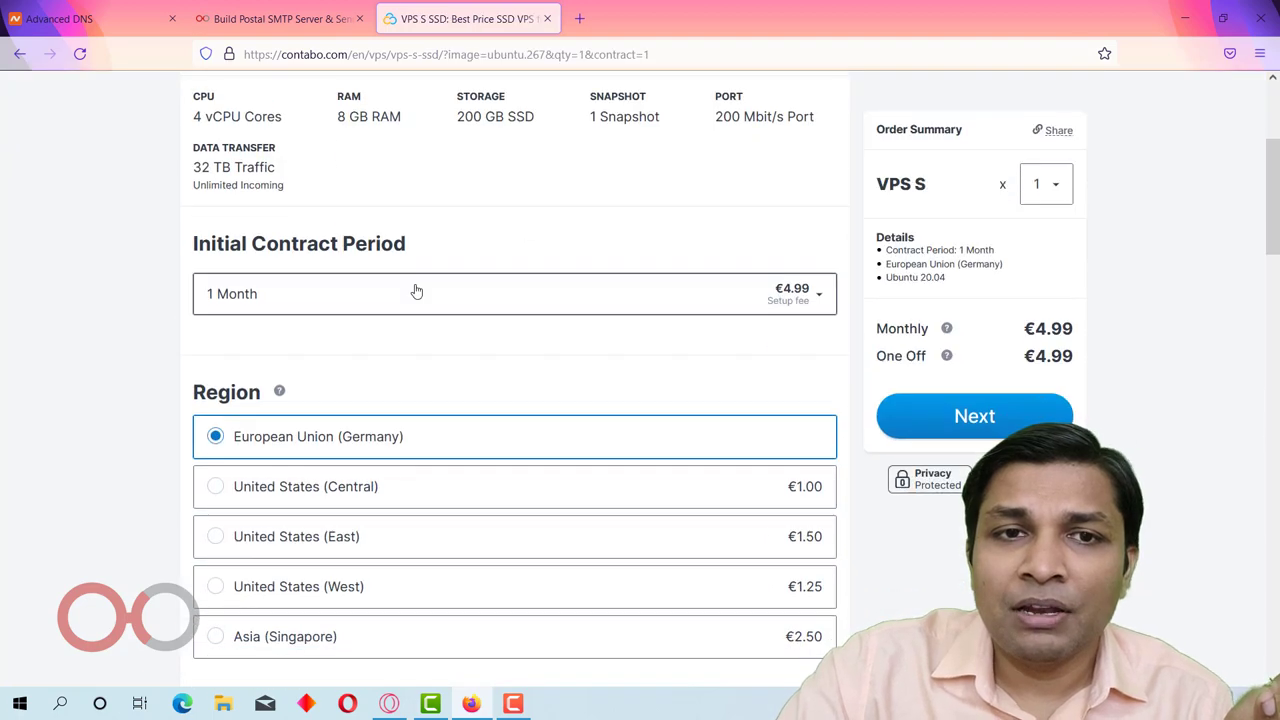
pyautogui.scroll(2, 414, 280)
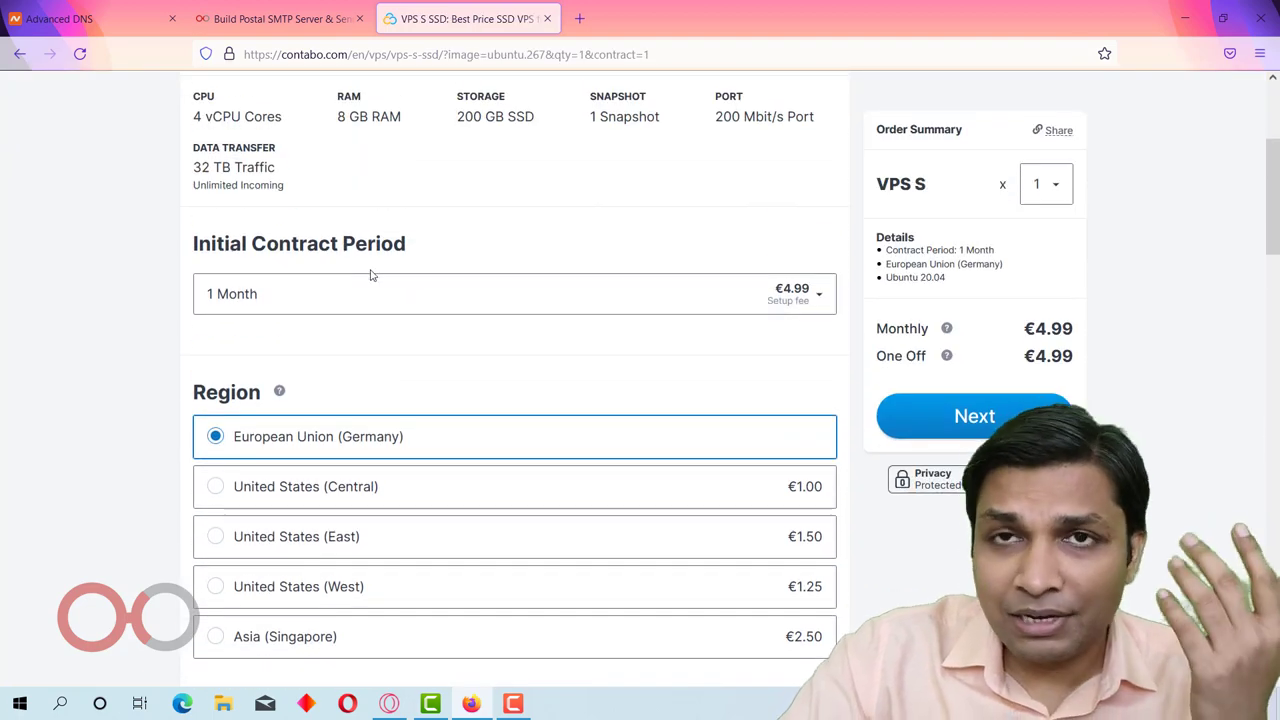
pyautogui.click(339, 295)
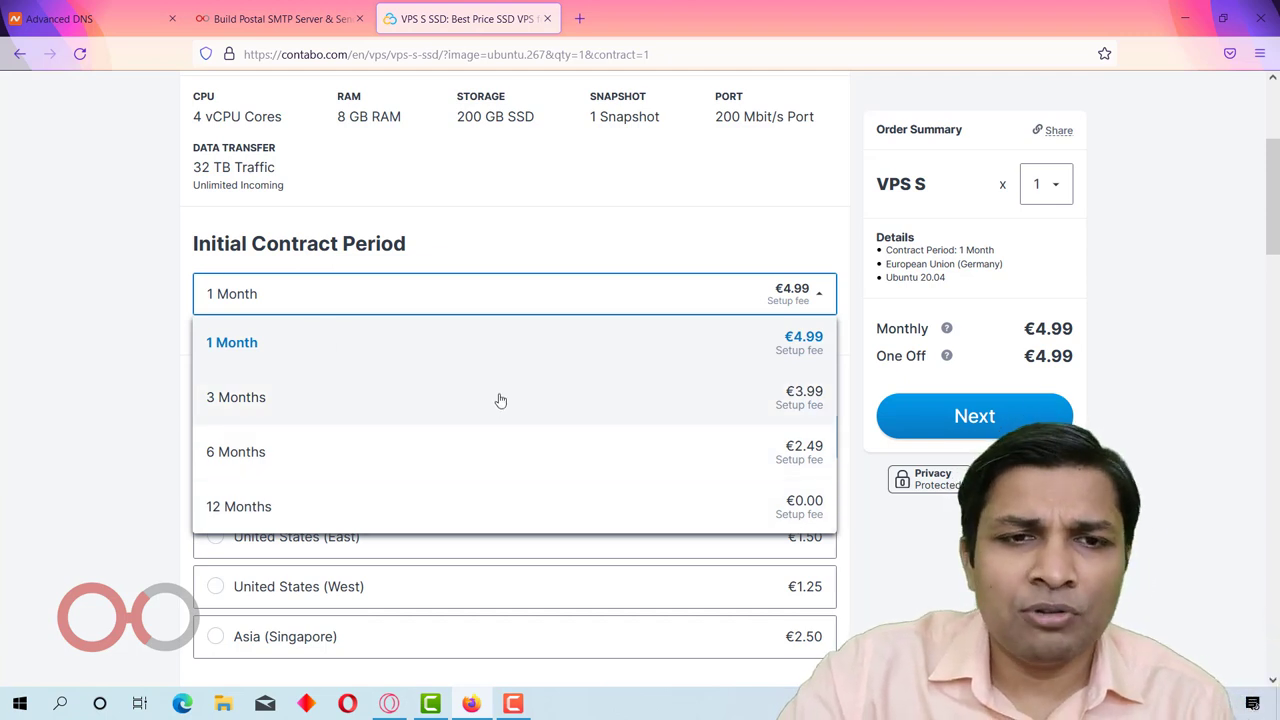
pyautogui.click(433, 448)
pyautogui.moveTo(1036, 357); pyautogui.dragTo(1073, 357)
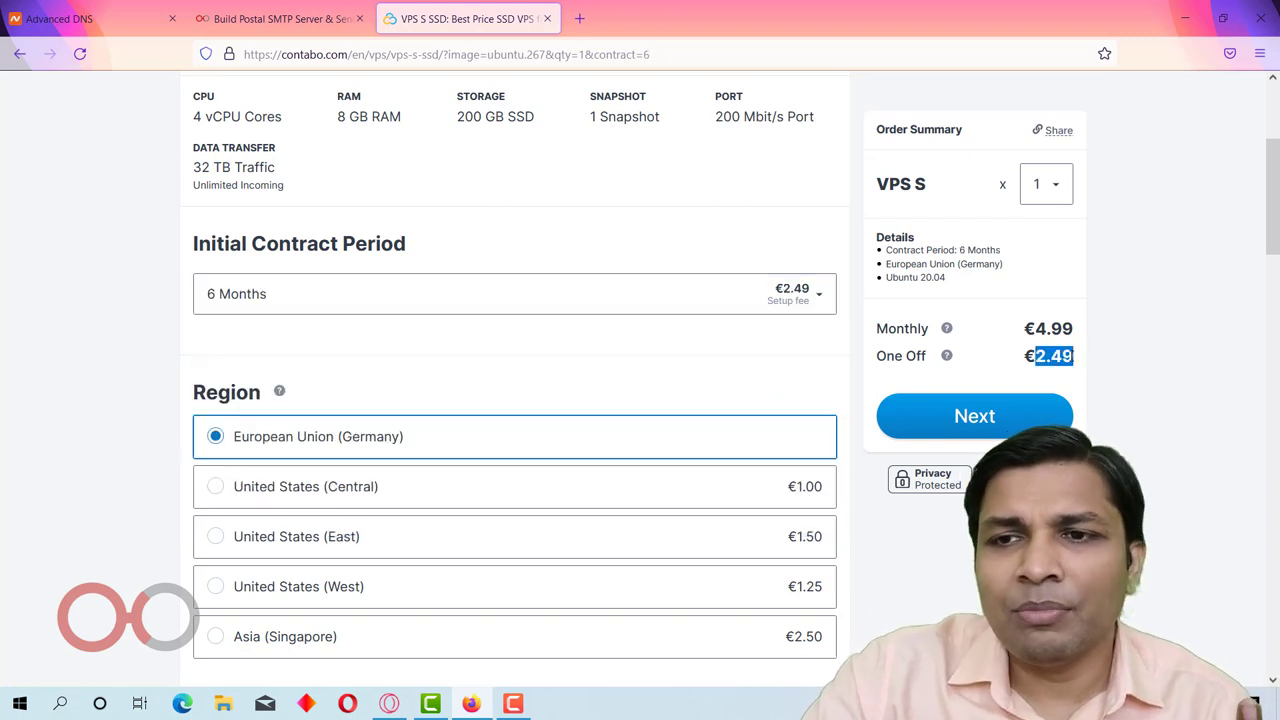
pyautogui.click(668, 306)
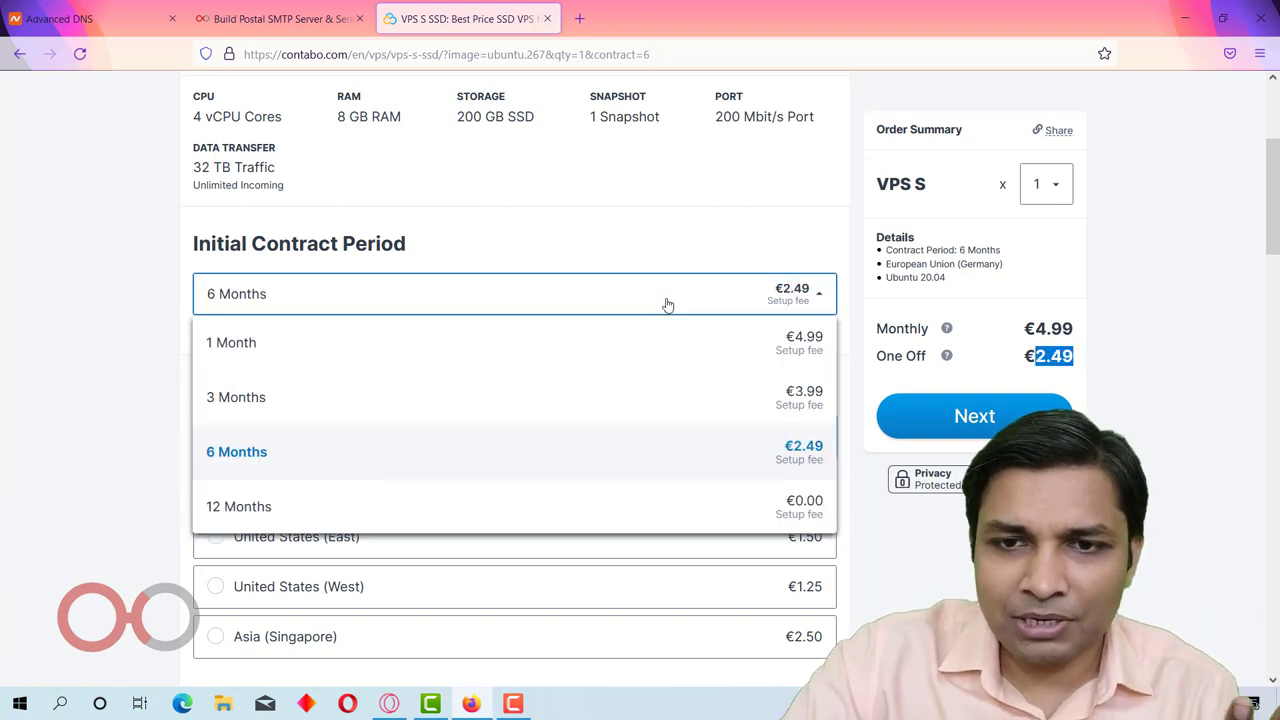
pyautogui.click(651, 503)
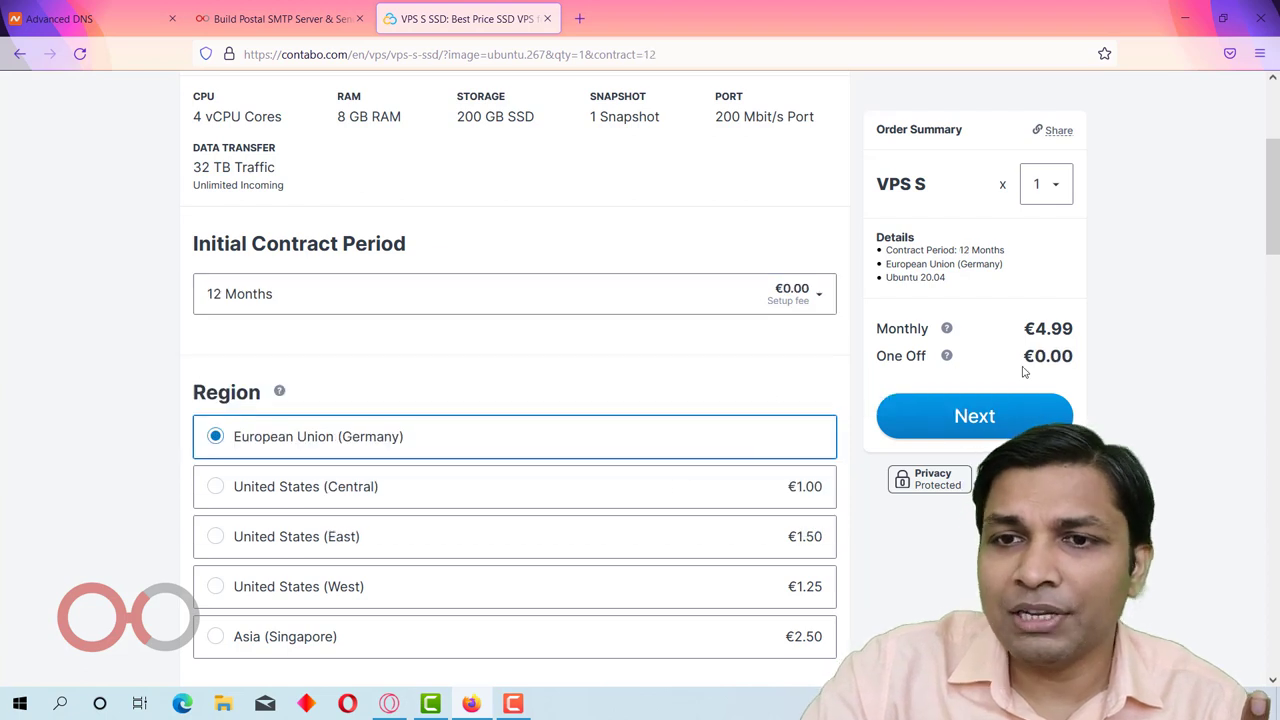
pyautogui.moveTo(1040, 357); pyautogui.dragTo(1081, 366)
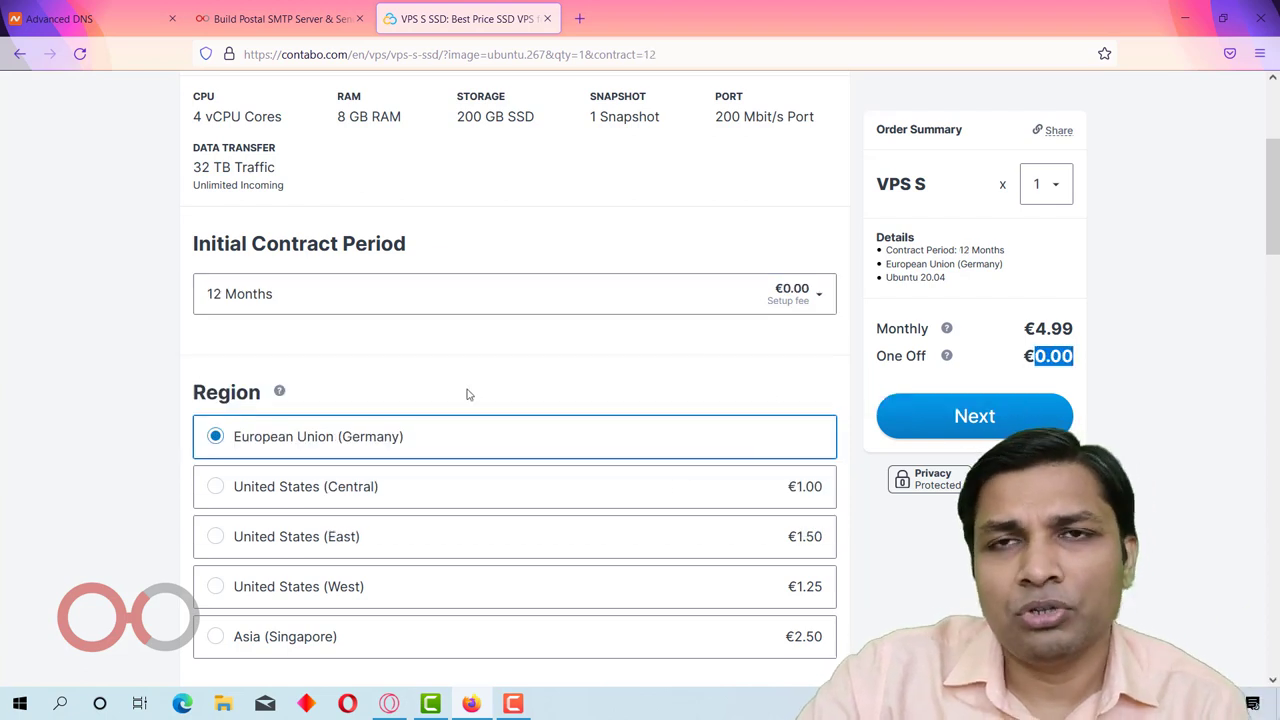
pyautogui.scroll(-1, 461, 372)
pyautogui.scroll(-3, 462, 370)
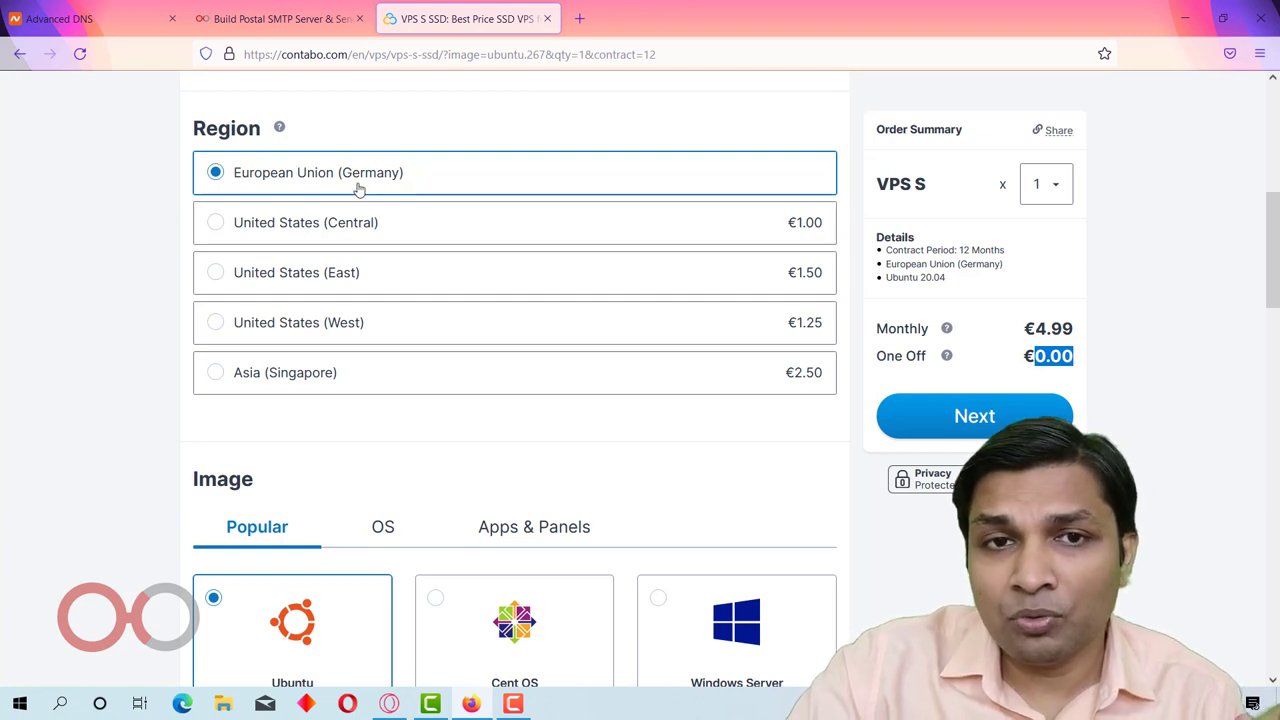
pyautogui.click(268, 229)
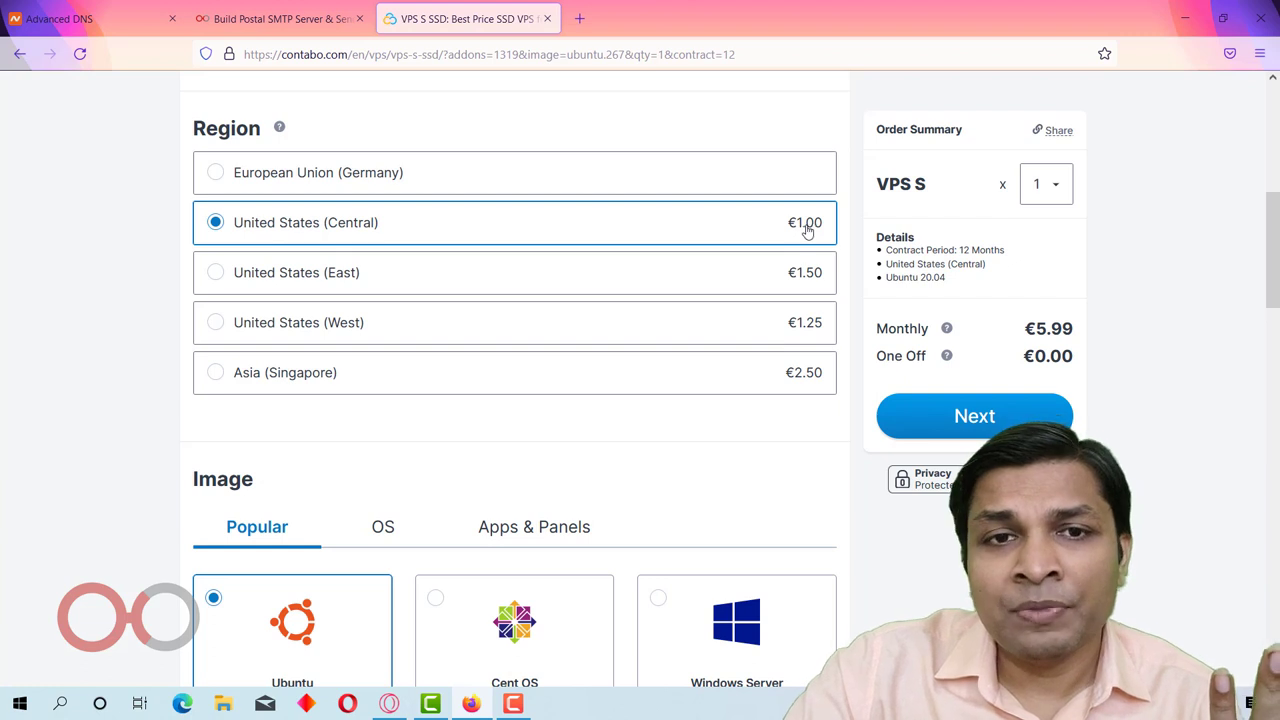
pyautogui.click(341, 185)
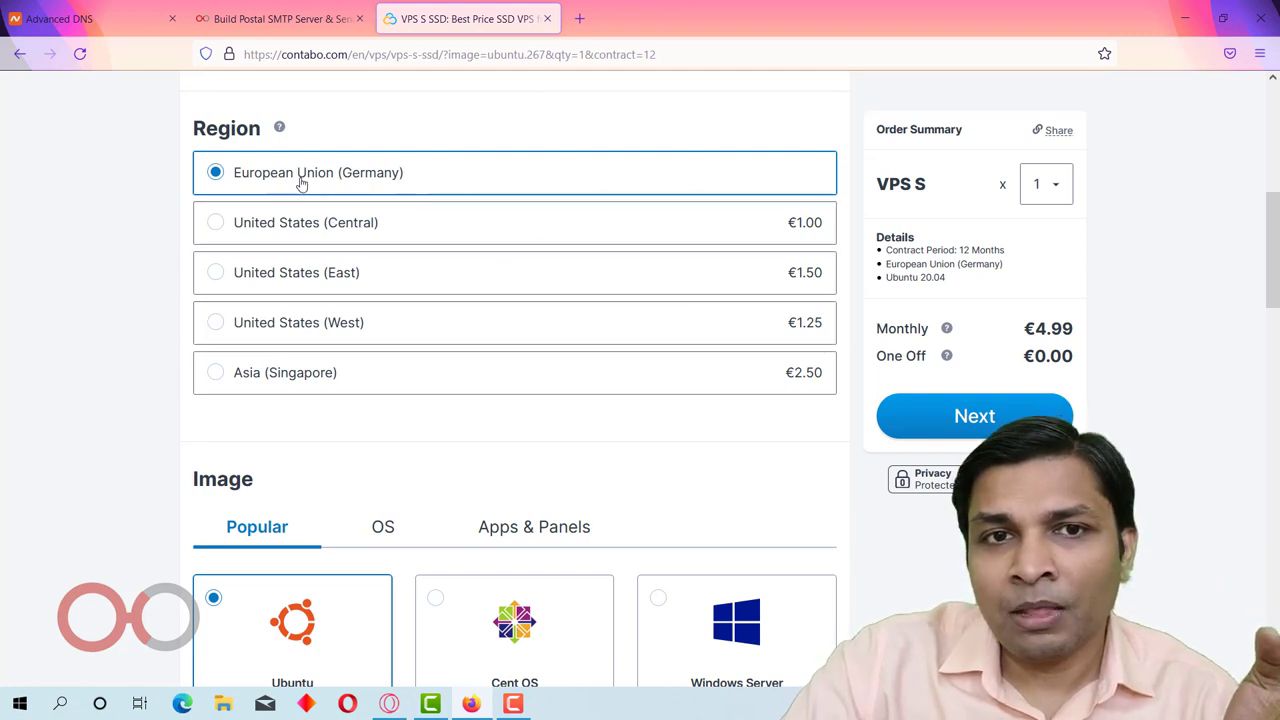
pyautogui.moveTo(935, 362)
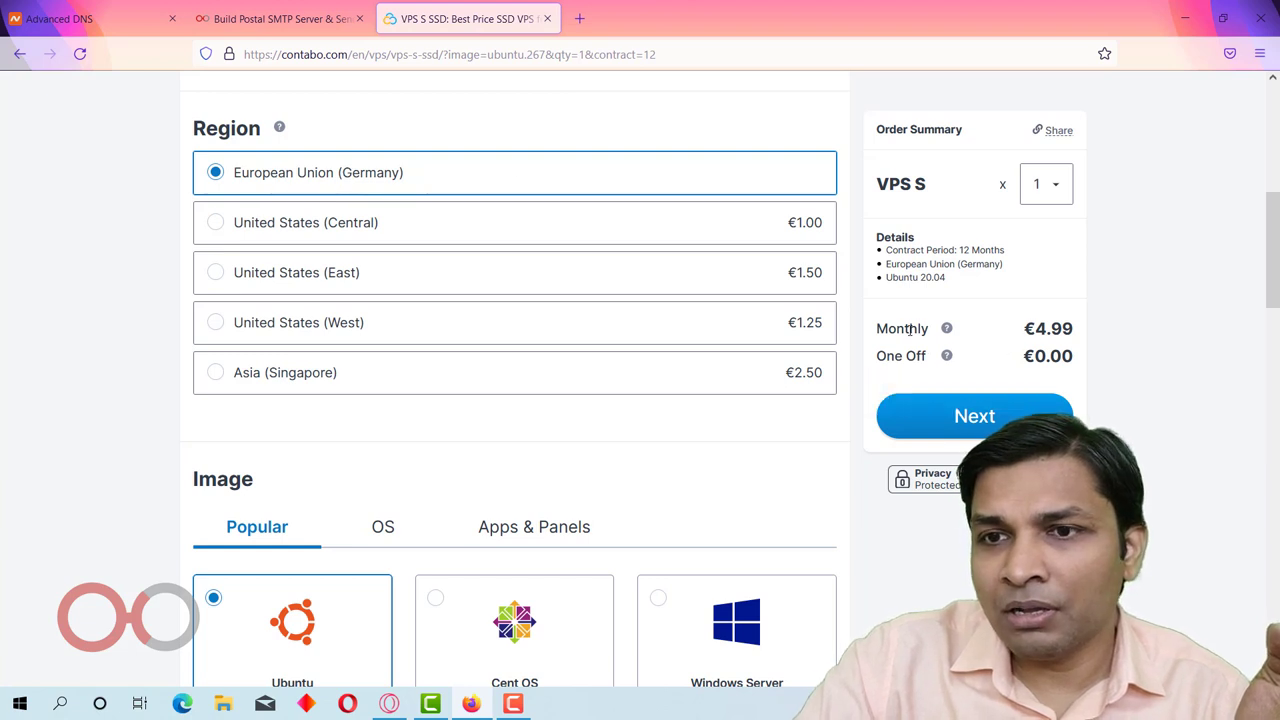
pyautogui.moveTo(1034, 328); pyautogui.dragTo(1078, 333)
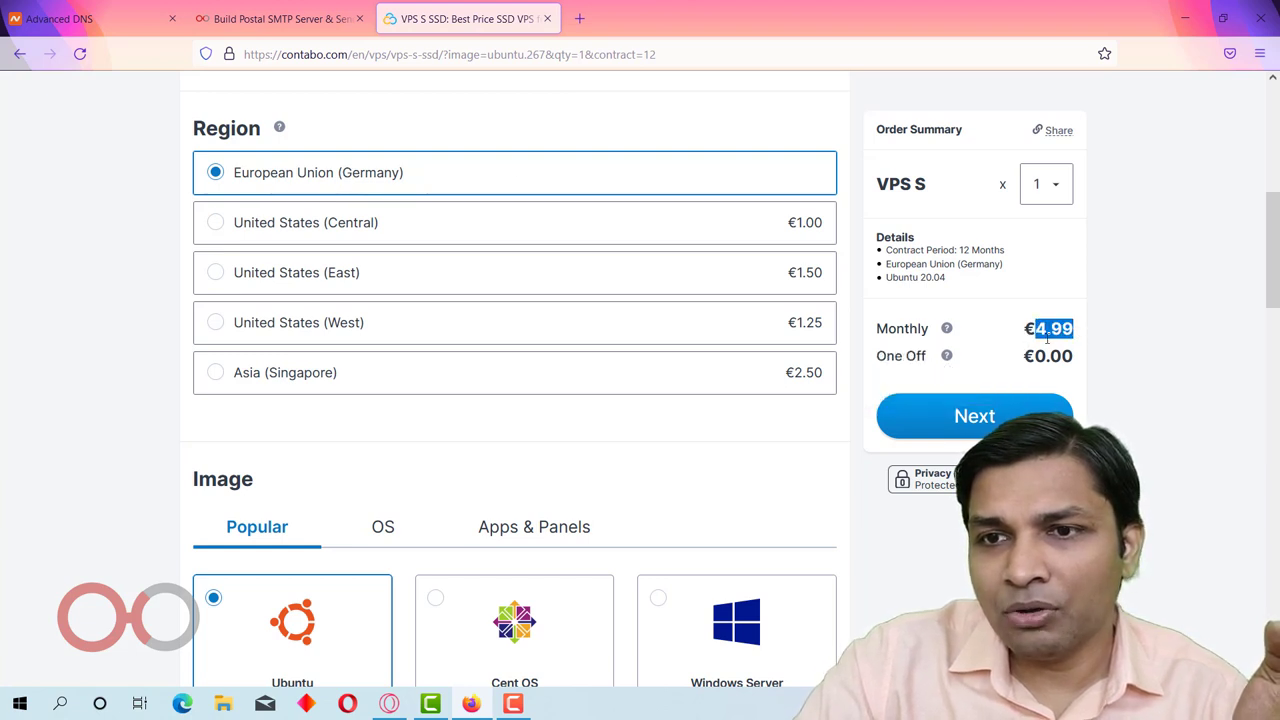
pyautogui.click(419, 221)
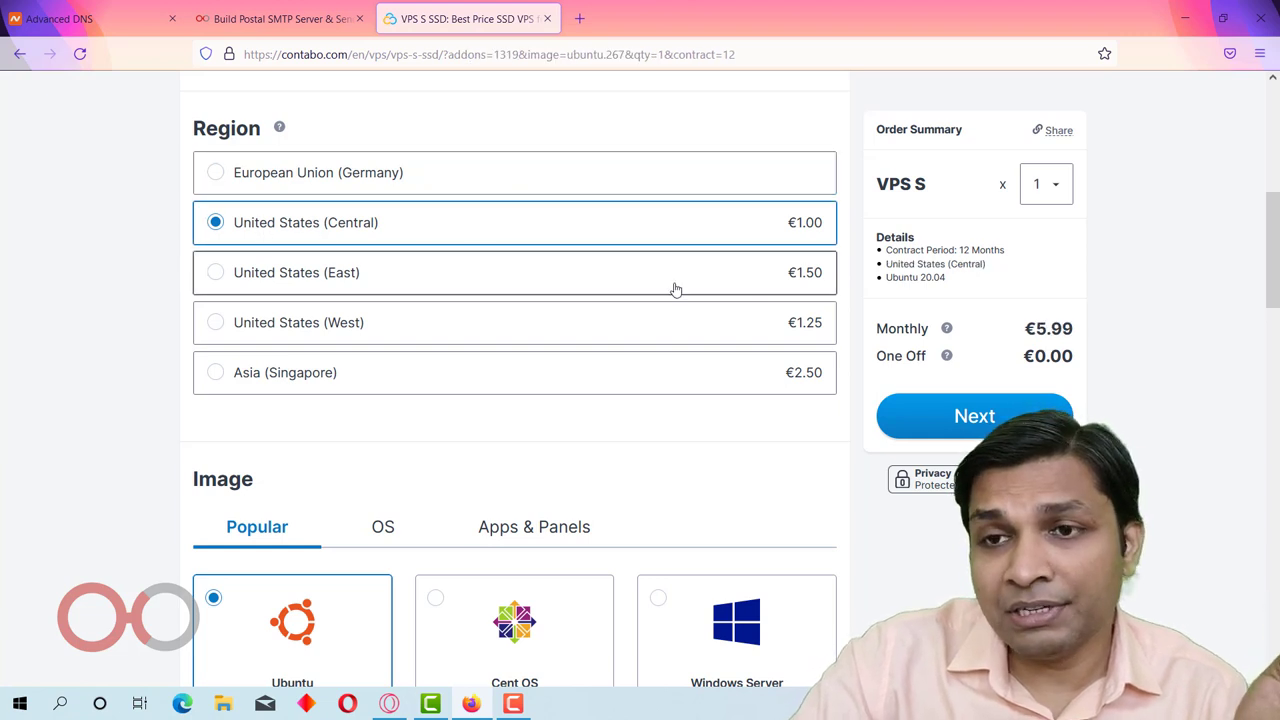
pyautogui.moveTo(1036, 330); pyautogui.dragTo(1076, 331)
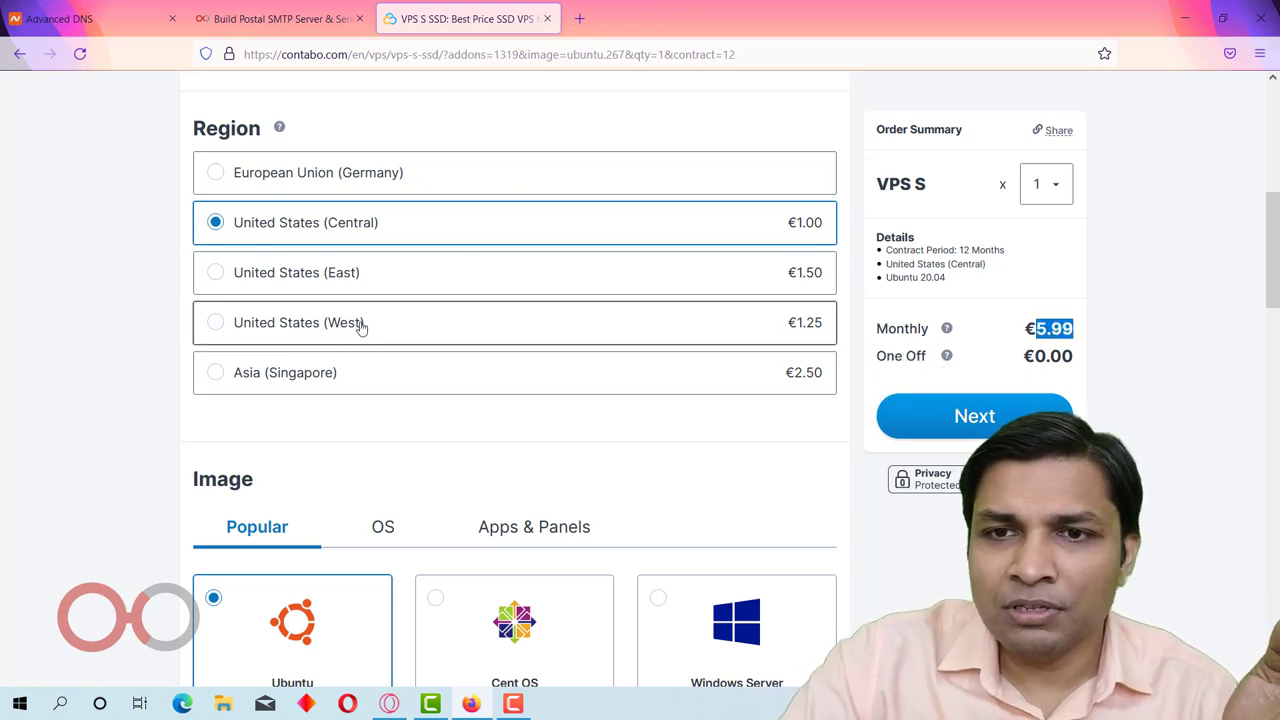
pyautogui.click(270, 372)
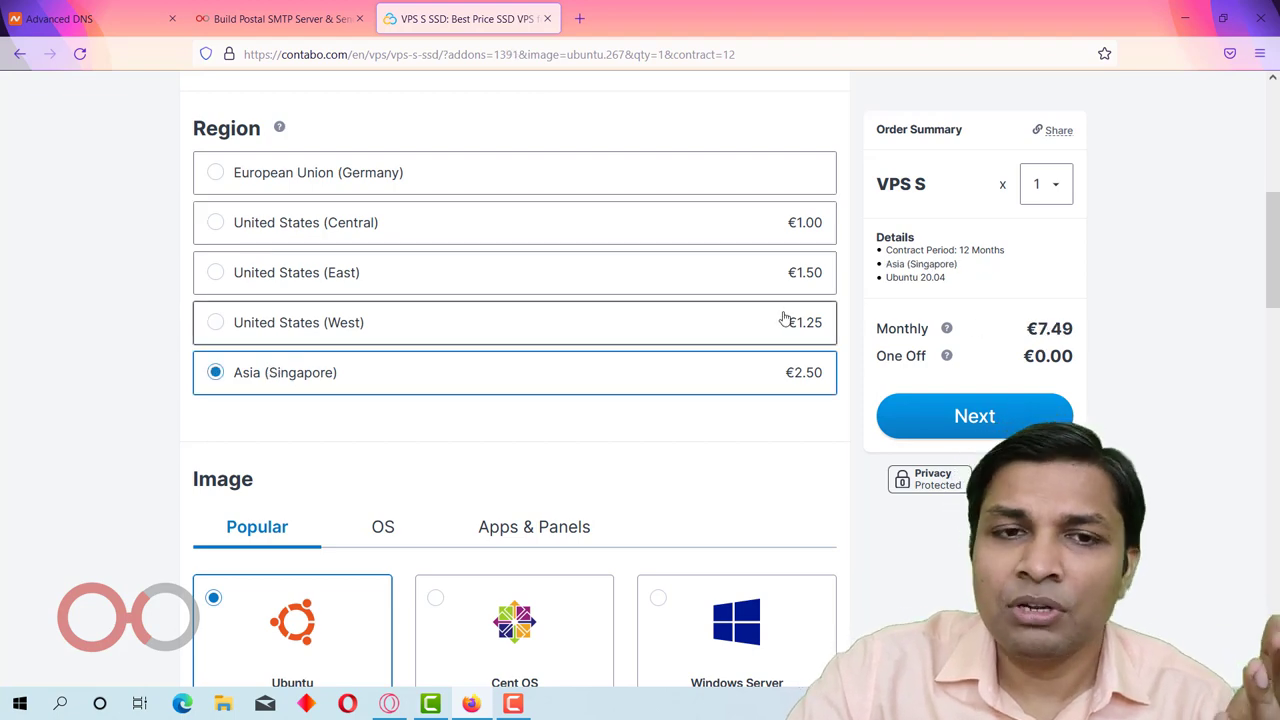
pyautogui.scroll(-3, 783, 320)
pyautogui.scroll(4, 600, 310)
pyautogui.click(372, 270)
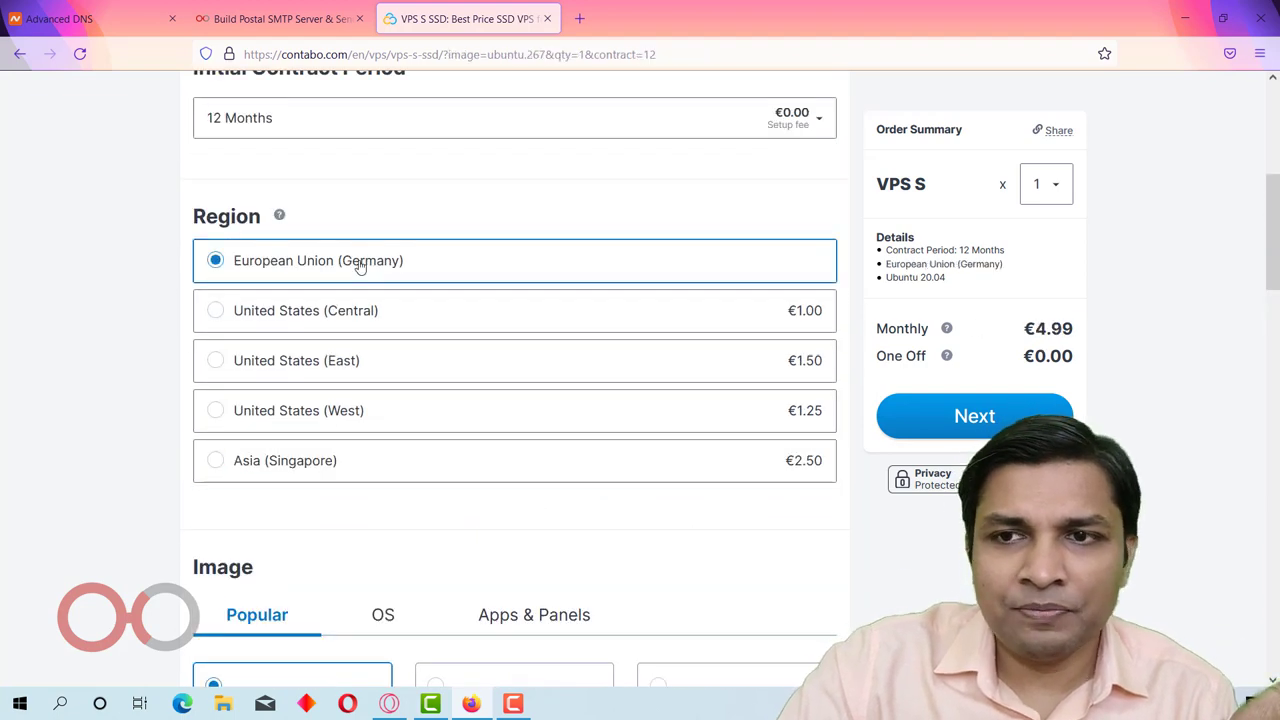
pyautogui.scroll(-6, 651, 251)
pyautogui.scroll(1, 324, 202)
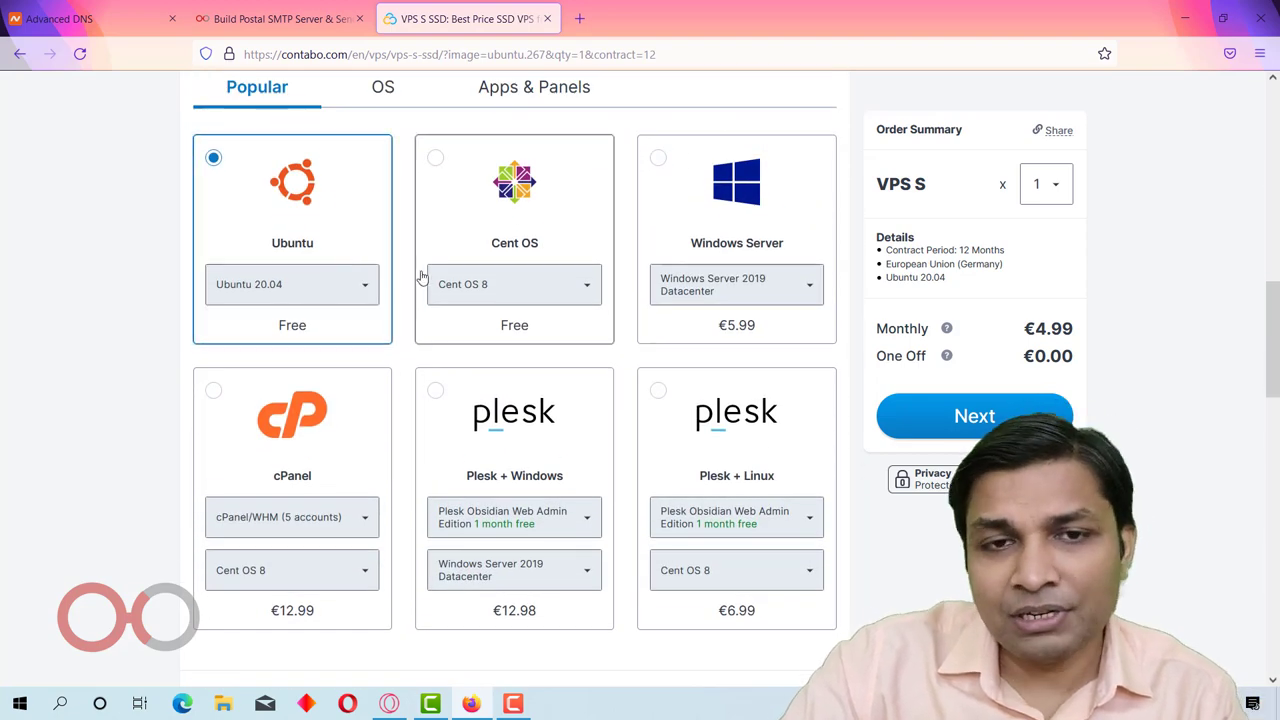
pyautogui.click(309, 302)
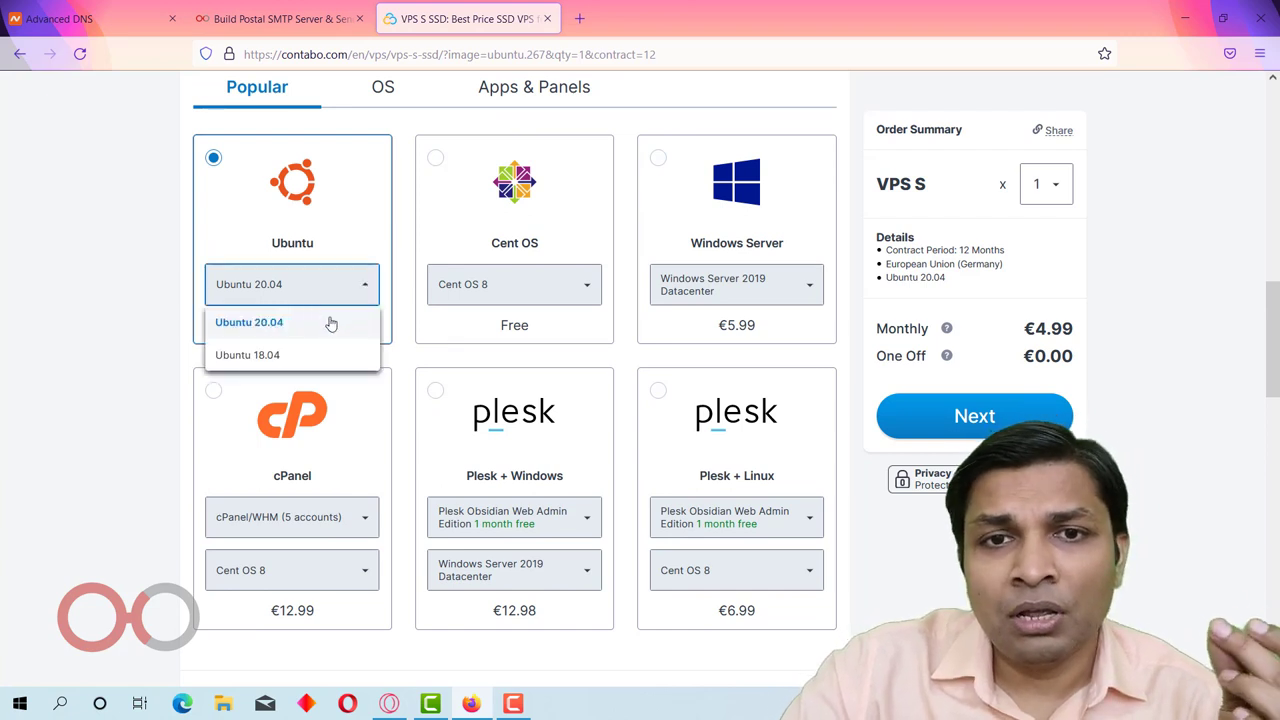
pyautogui.click(333, 322)
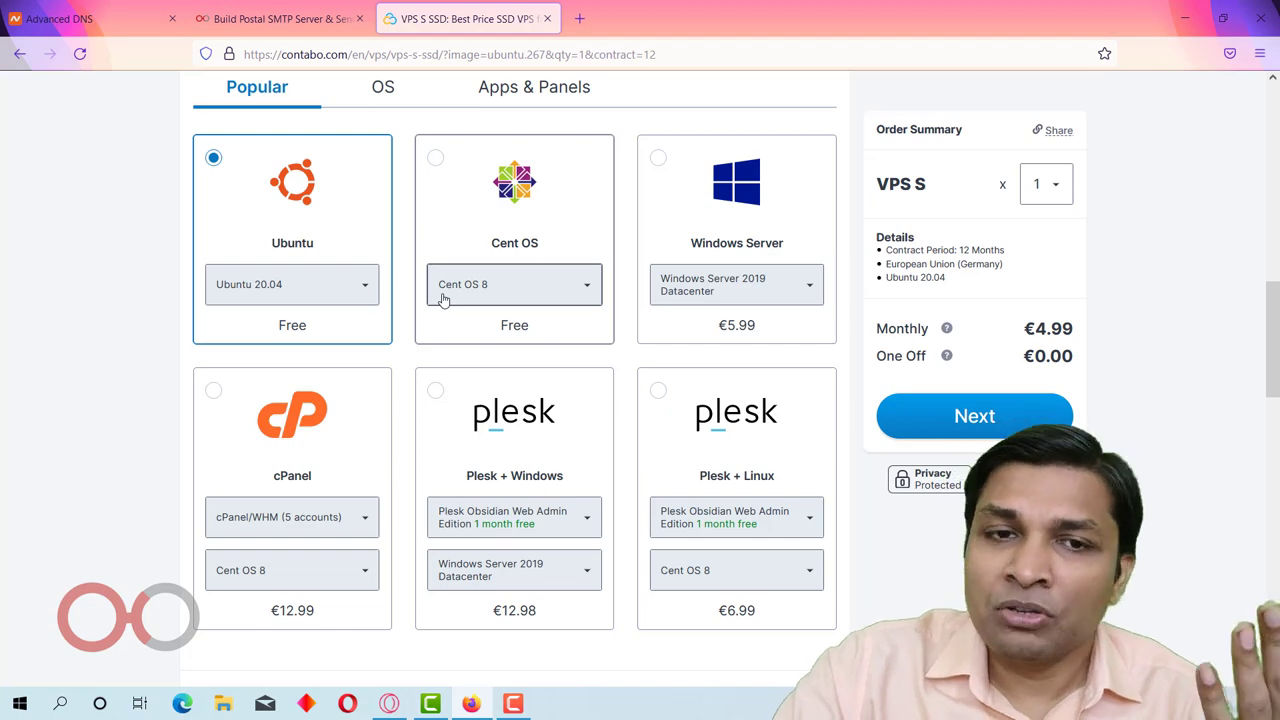
pyautogui.scroll(-3, 443, 300)
pyautogui.scroll(-3, 443, 300)
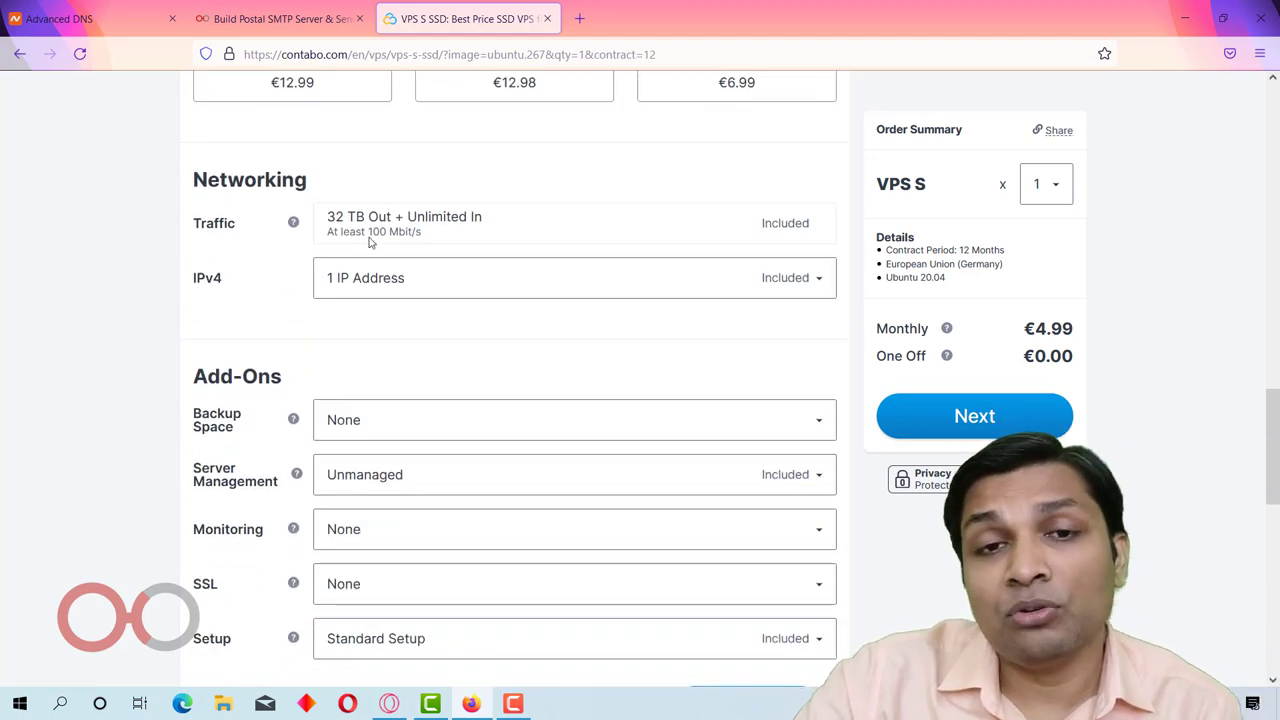
pyautogui.click(393, 281)
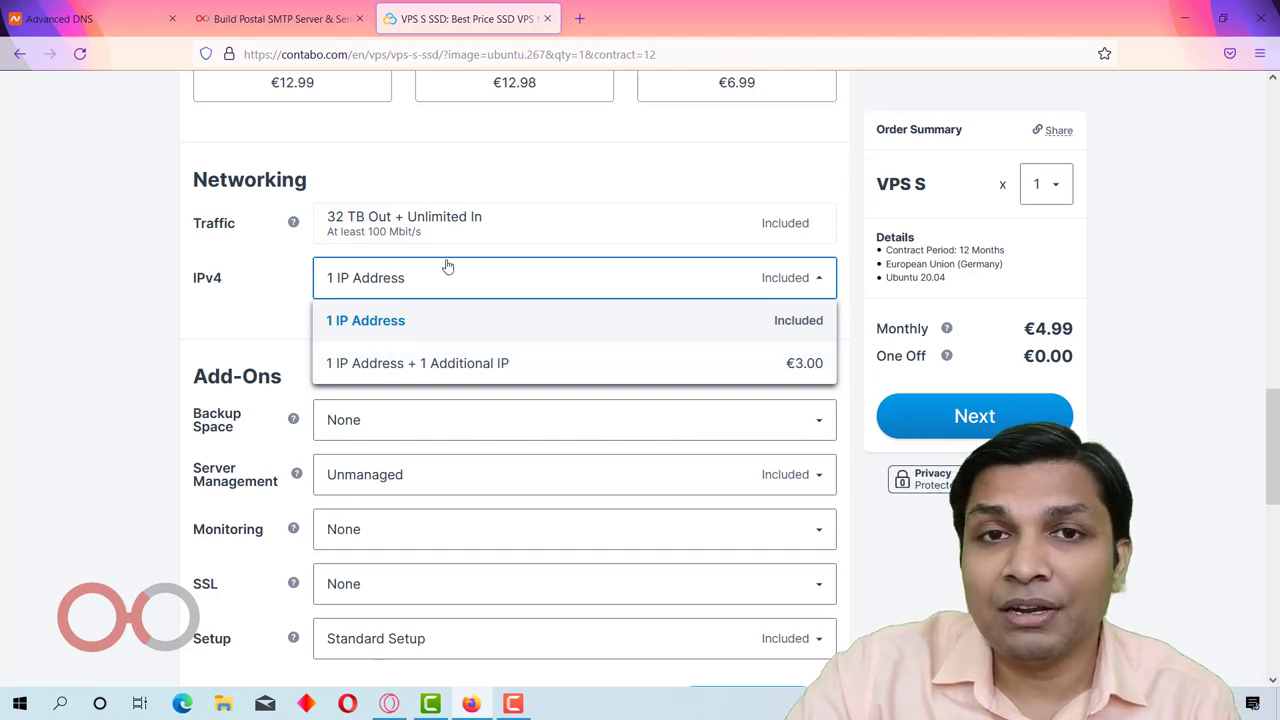
pyautogui.scroll(15, 520, 230)
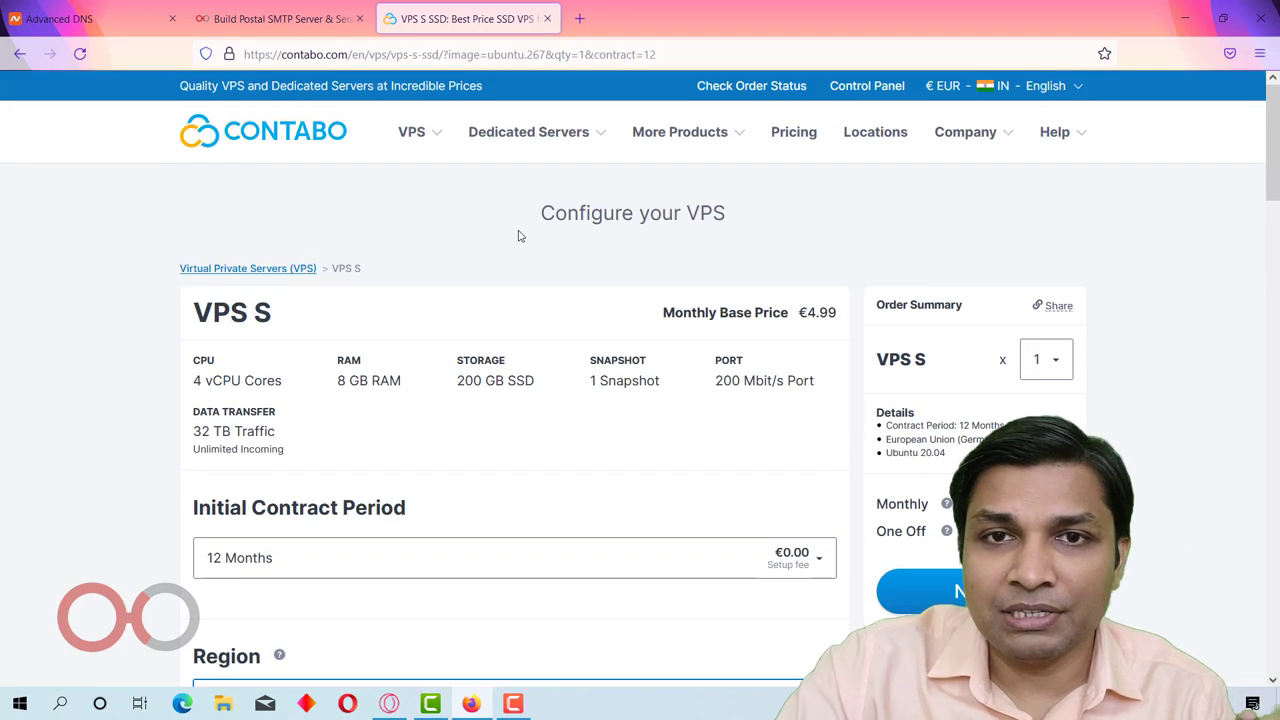
# - Open Virtual Dedicated Servers in a new tab and pick the VDS S plan
pyautogui.moveTo(589, 140)
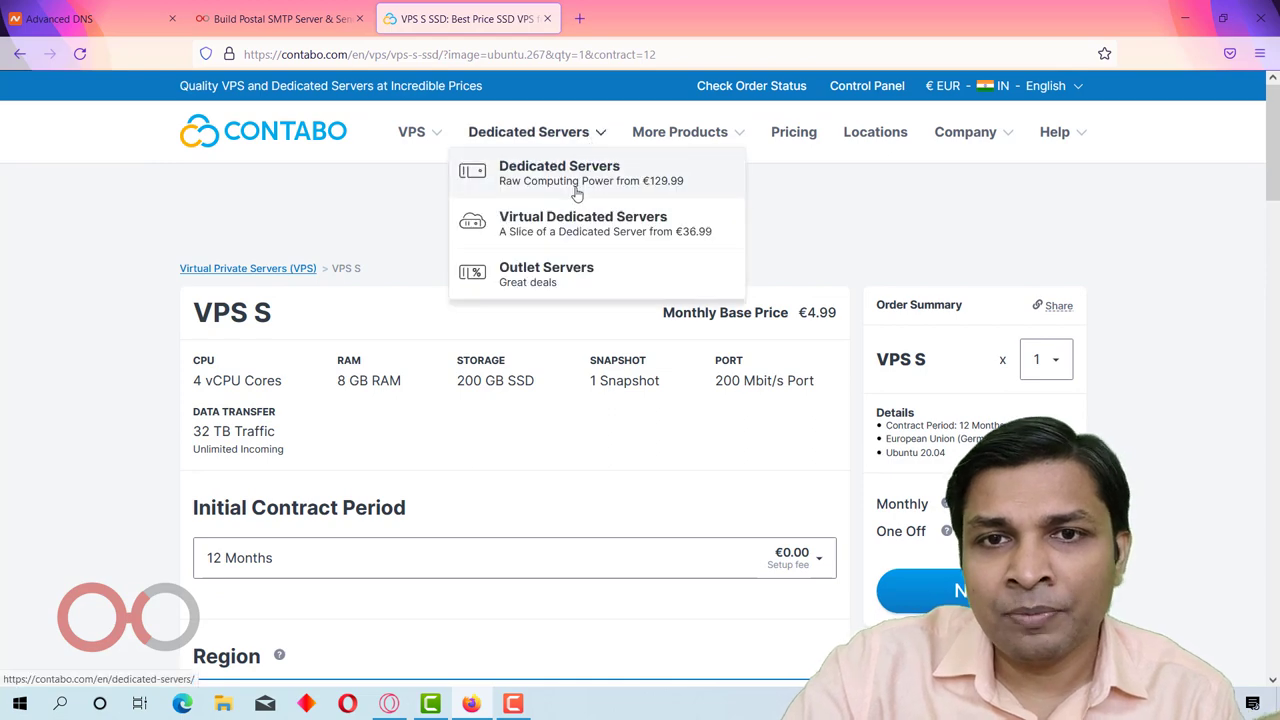
pyautogui.rightClick(584, 232)
pyautogui.click(606, 241)
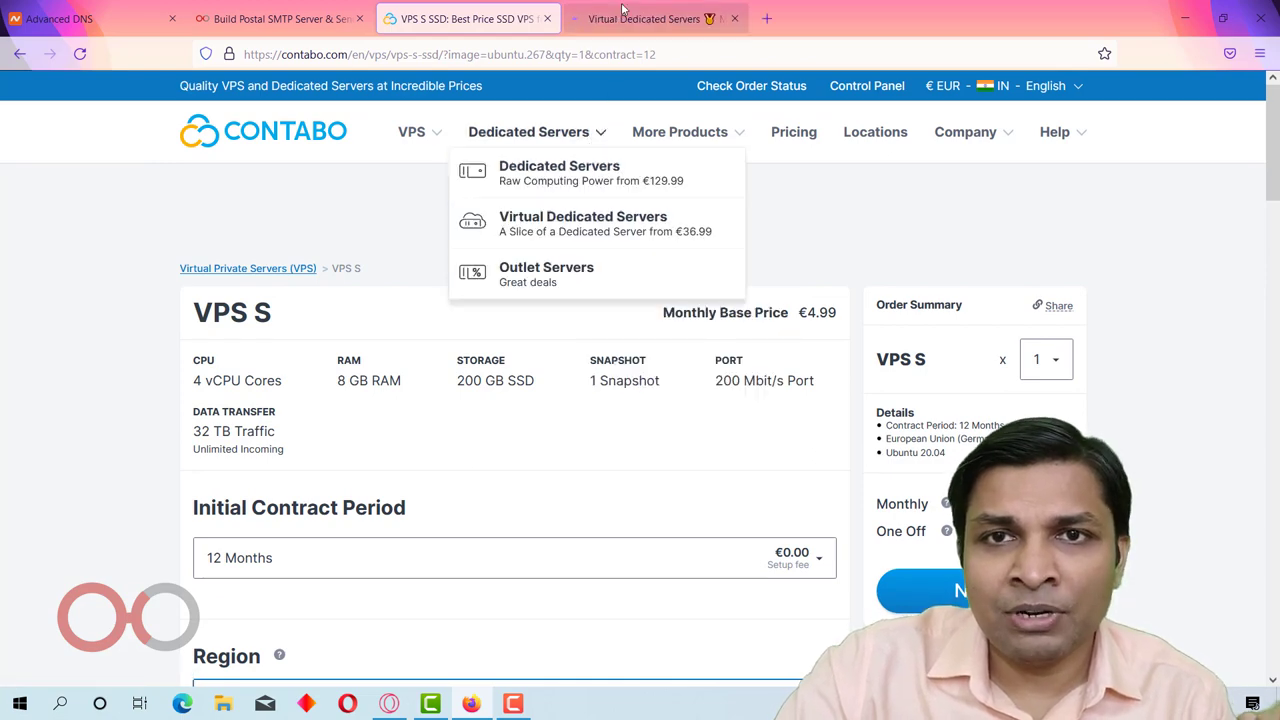
pyautogui.click(622, 9)
pyautogui.scroll(-4, 600, 217)
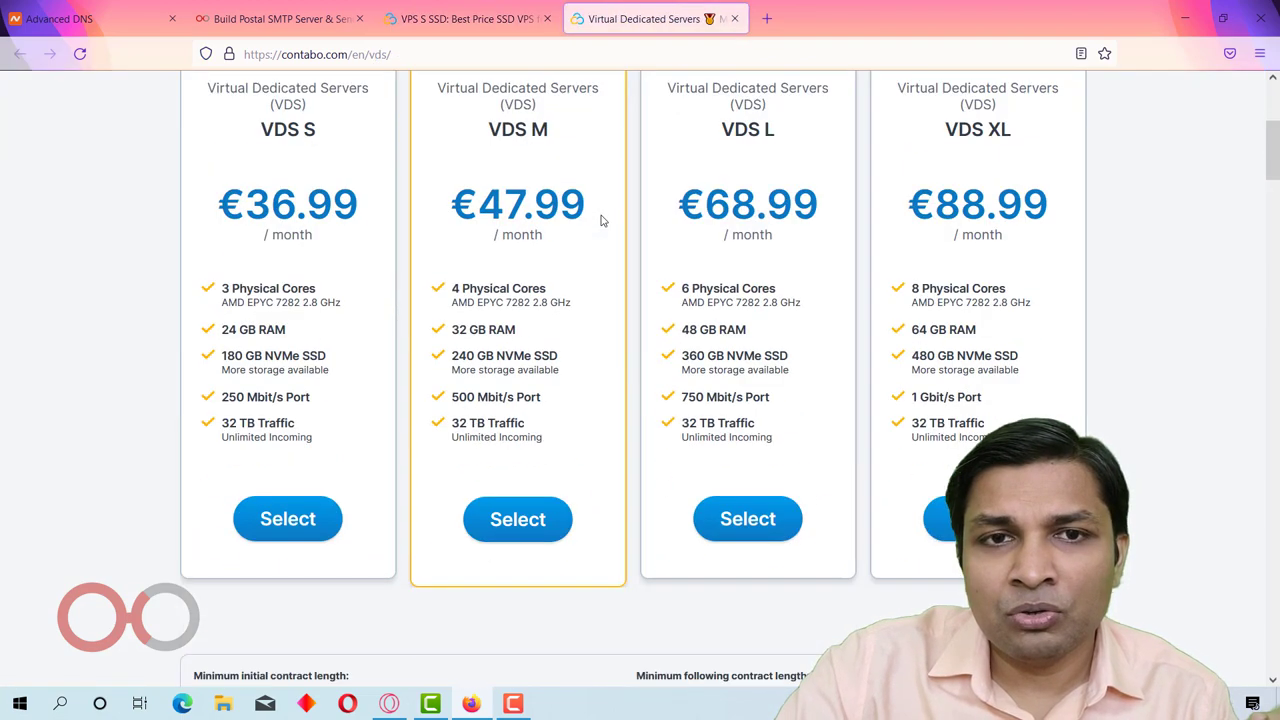
pyautogui.click(287, 519)
# - Compare VDS S IPv4 options: 1 IP + 15 Additional IPs, then 1 IP + 8 Additional IPs
pyautogui.scroll(-10, 437, 380)
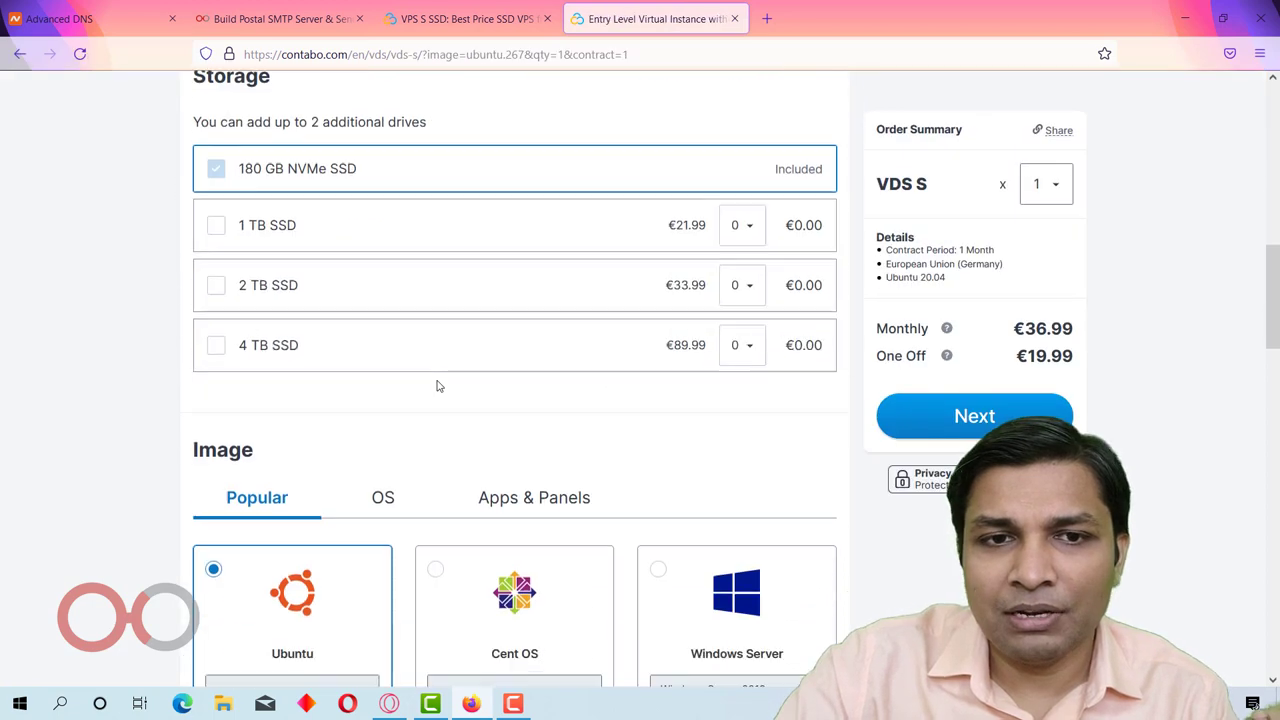
pyautogui.scroll(-8, 437, 386)
pyautogui.click(489, 366)
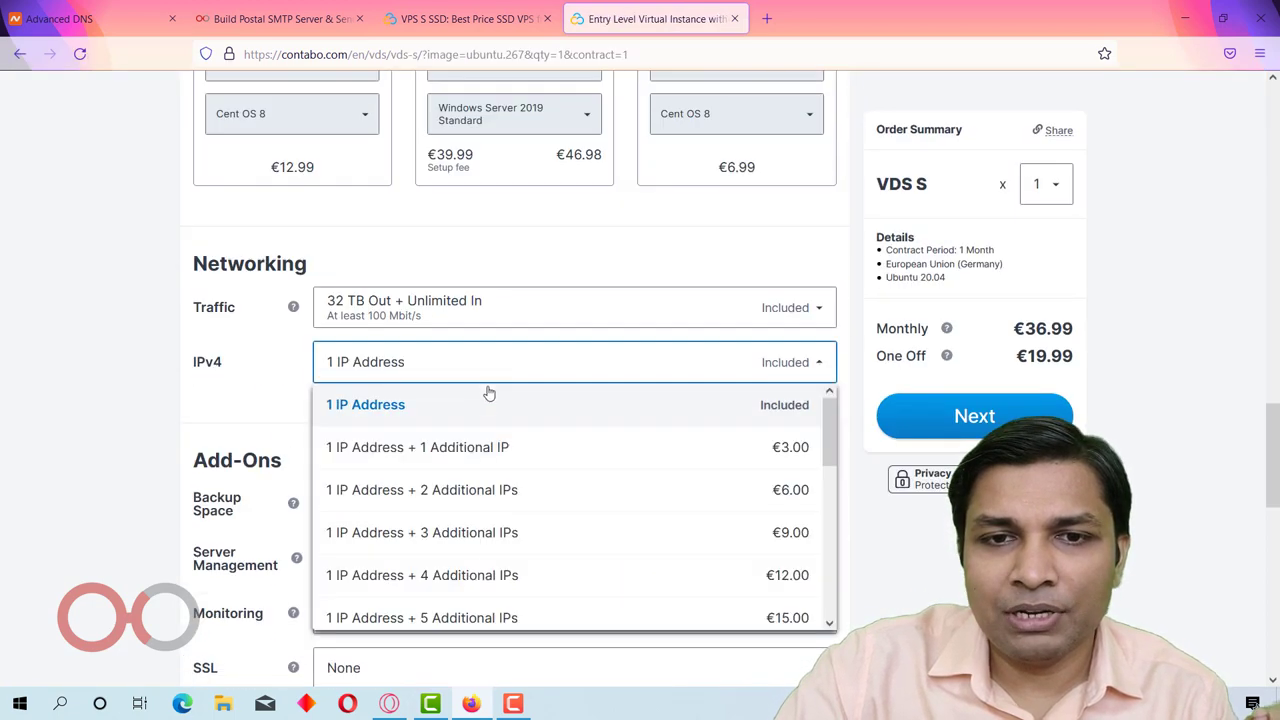
pyautogui.scroll(-6, 503, 532)
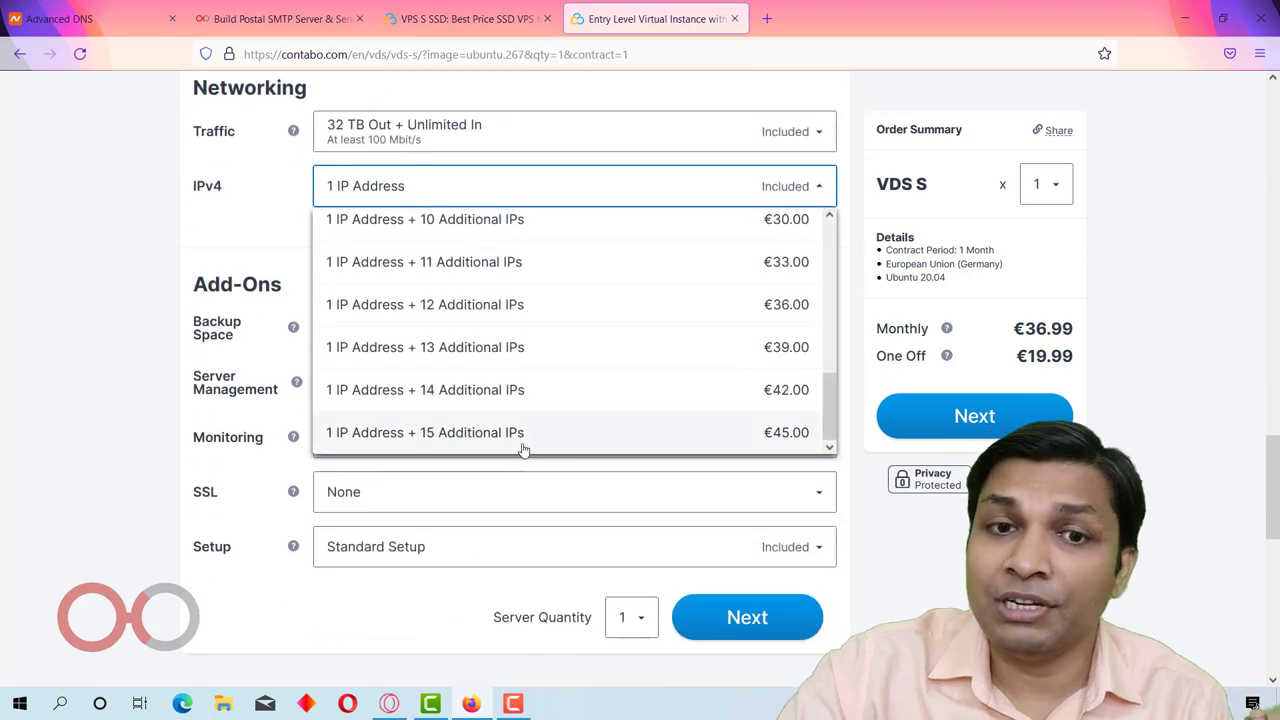
pyautogui.click(523, 436)
pyautogui.scroll(1, 287, 395)
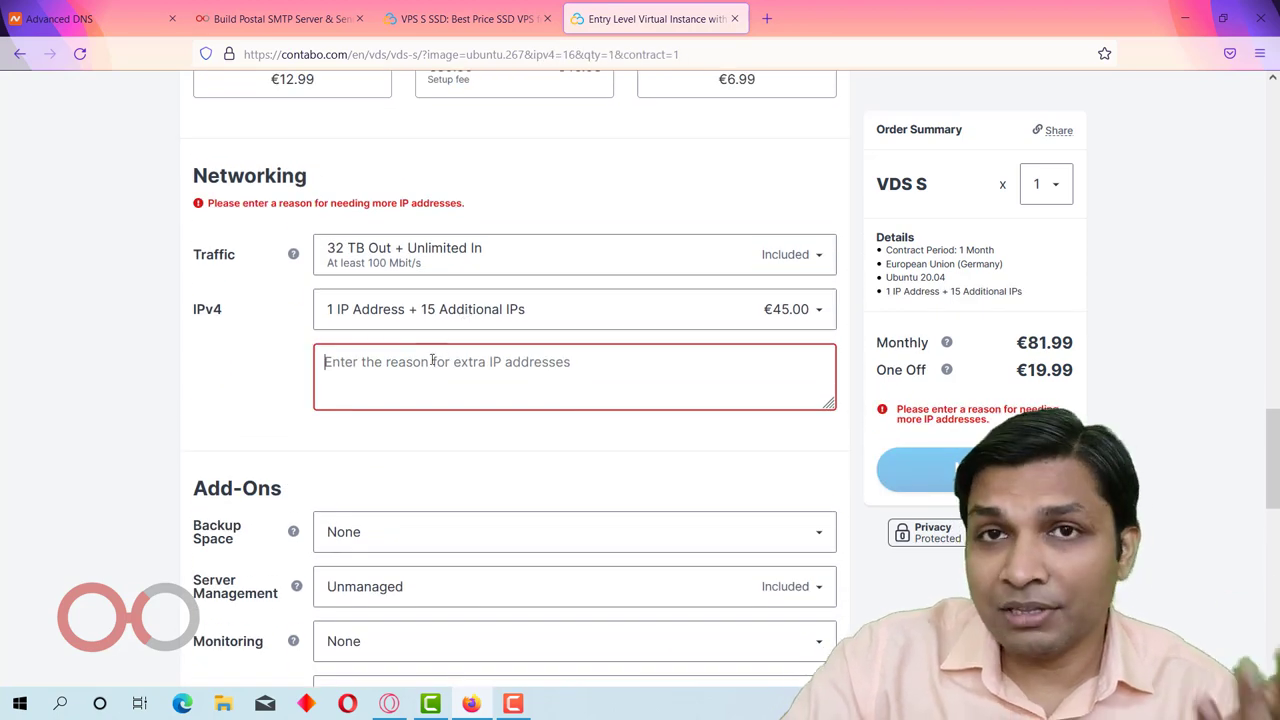
pyautogui.click(488, 314)
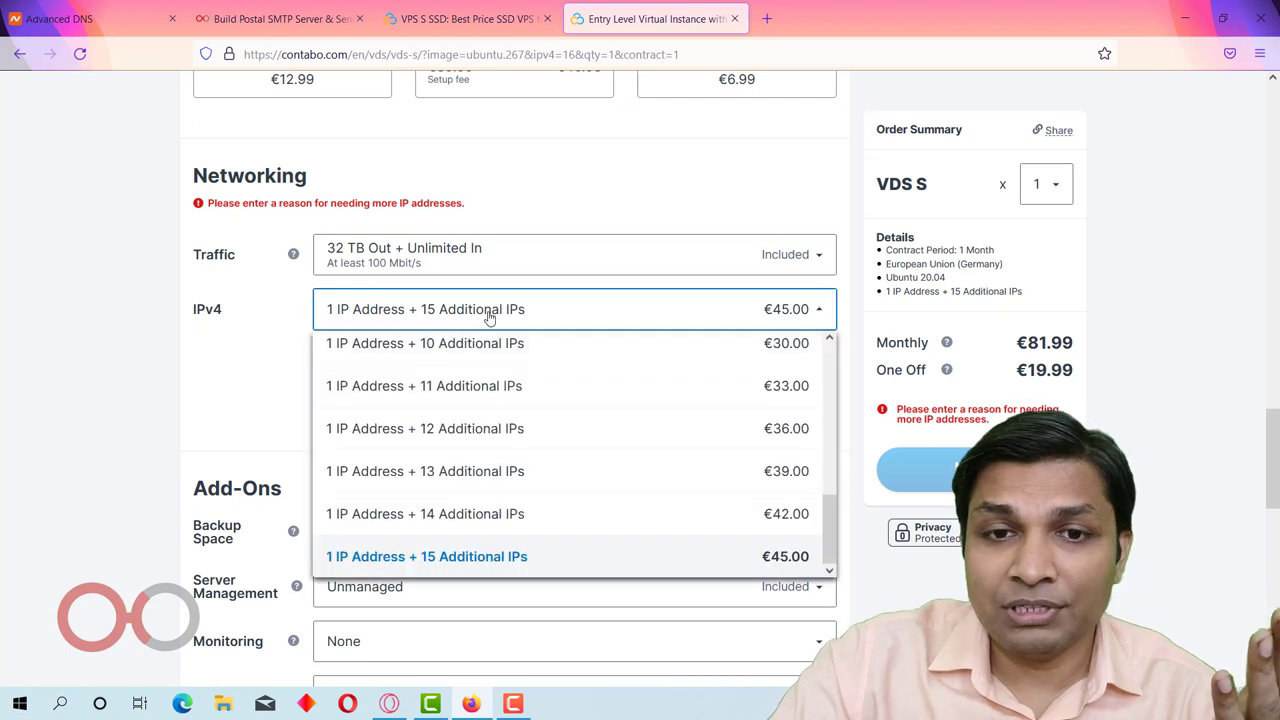
pyautogui.scroll(3, 523, 463)
pyautogui.scroll(-2, 523, 463)
pyautogui.click(500, 449)
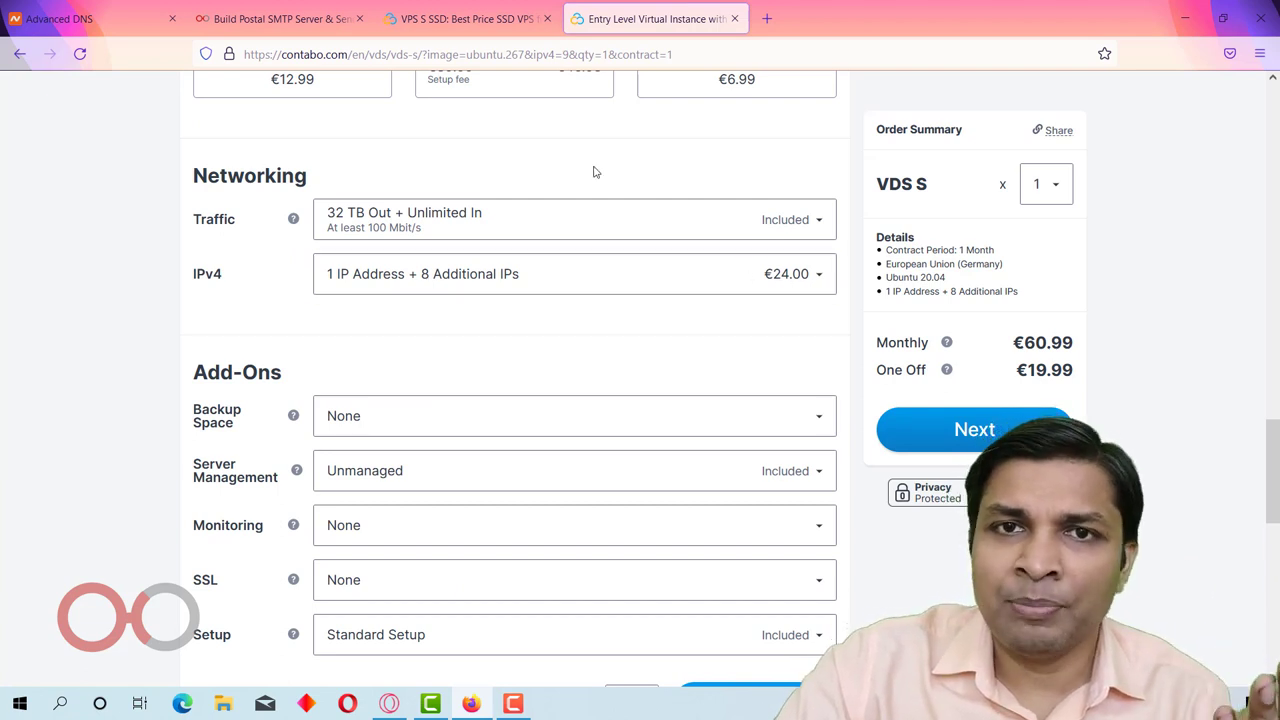
# - Back on VPS S, choose 1 IP Address + 1 Additional IP (€7.99 monthly) and proceed to checkout
pyautogui.click(487, 12)
pyautogui.scroll(-4, 566, 326)
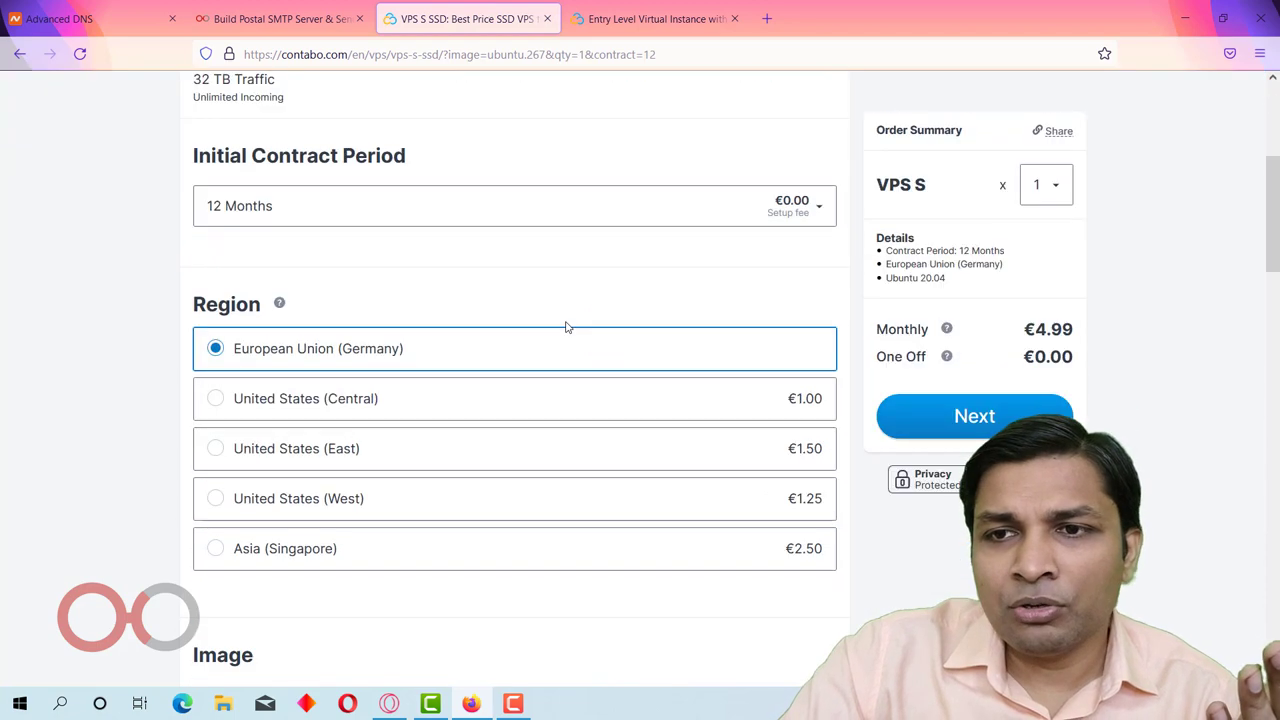
pyautogui.scroll(1, 567, 328)
pyautogui.scroll(-11, 566, 328)
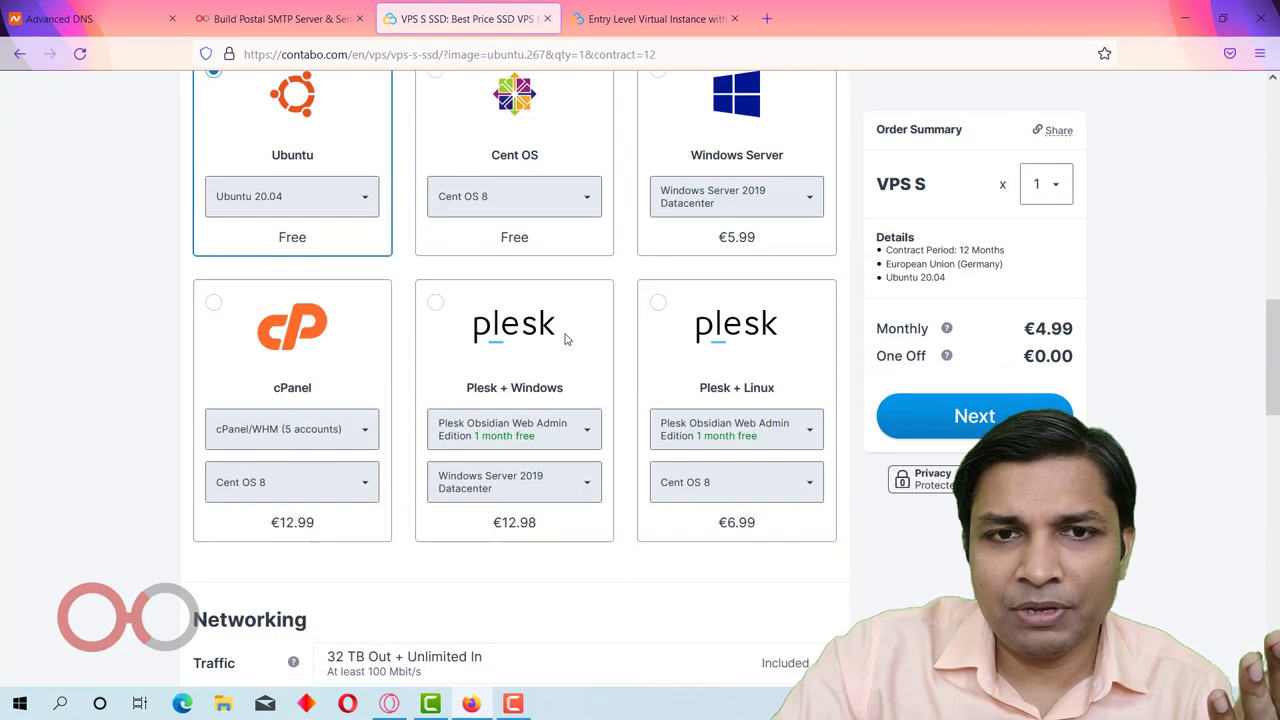
pyautogui.click(495, 187)
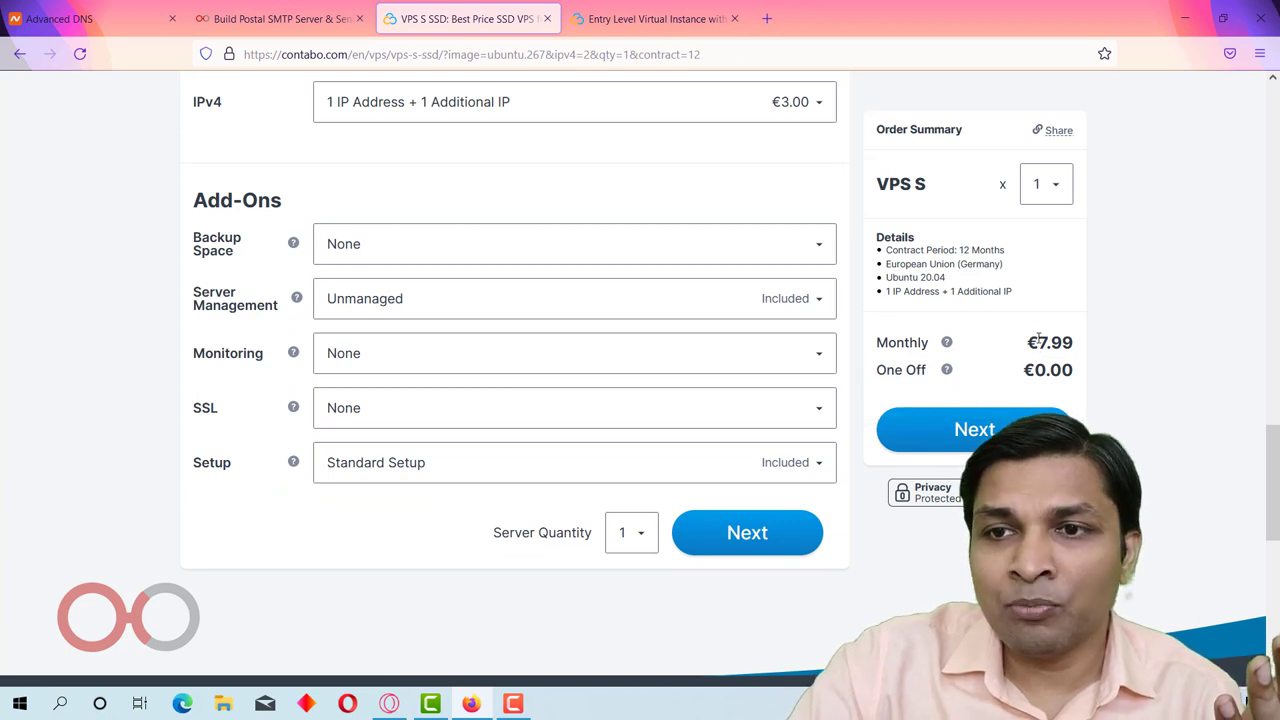
pyautogui.moveTo(1035, 342); pyautogui.dragTo(1070, 342)
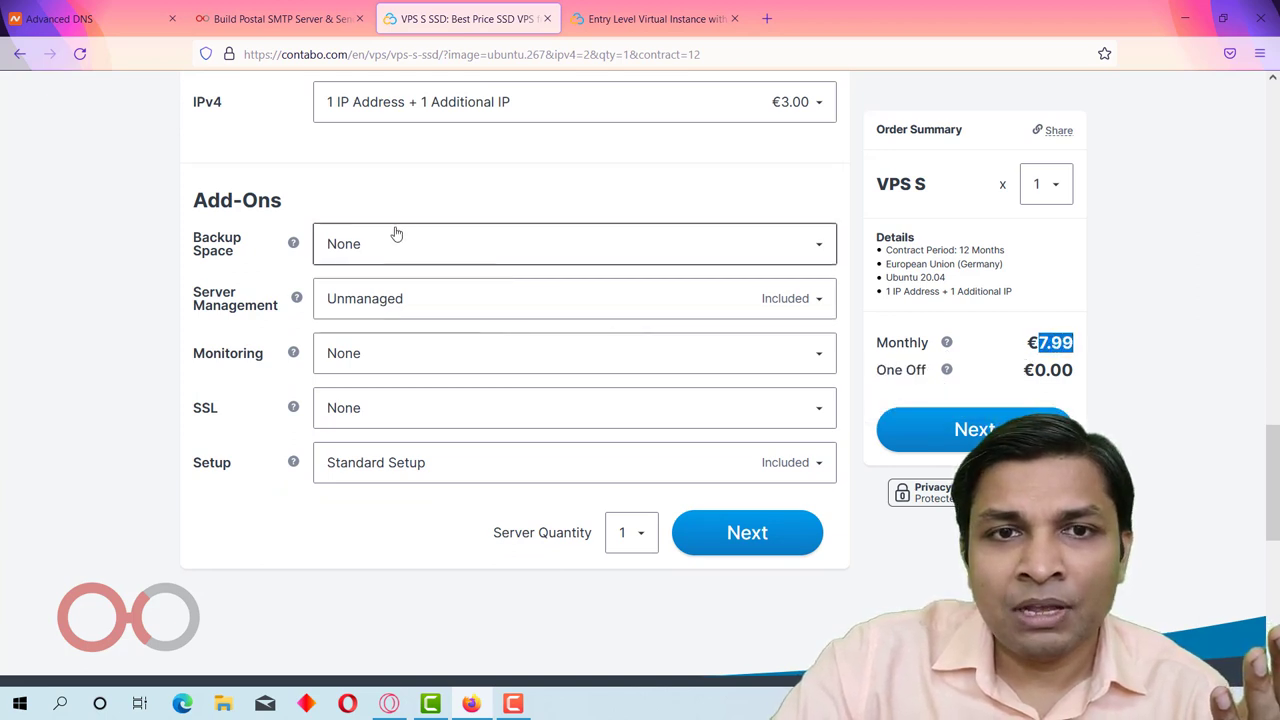
pyautogui.click(750, 540)
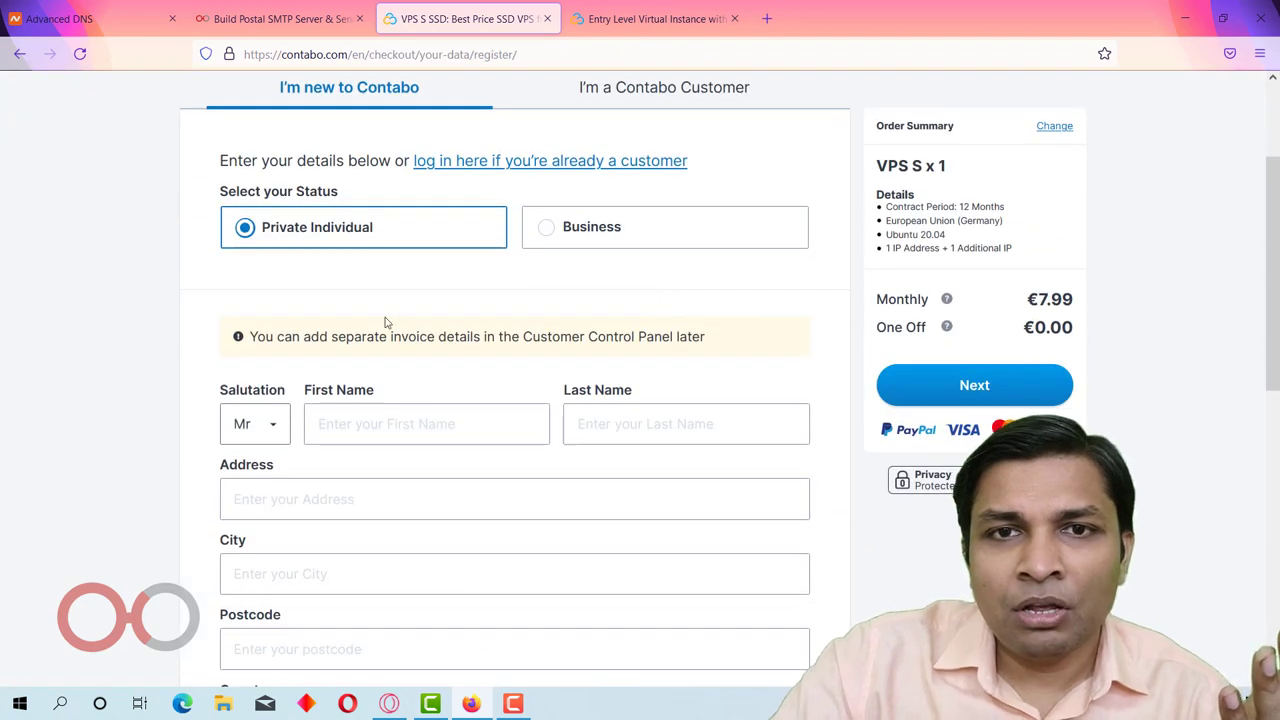
# - Keep Private Individual status, enter the customer's name, address, phone and e-mail, and continue
pyautogui.scroll(1, 380, 320)
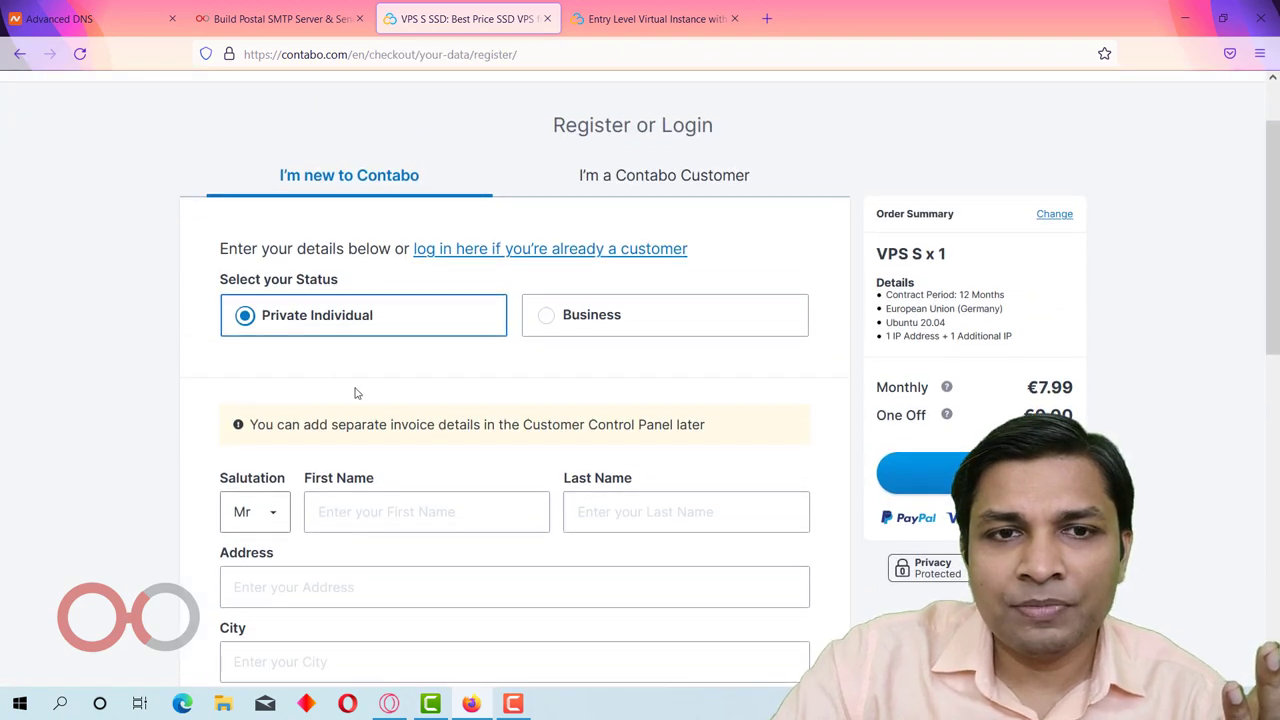
pyautogui.scroll(-3, 350, 385)
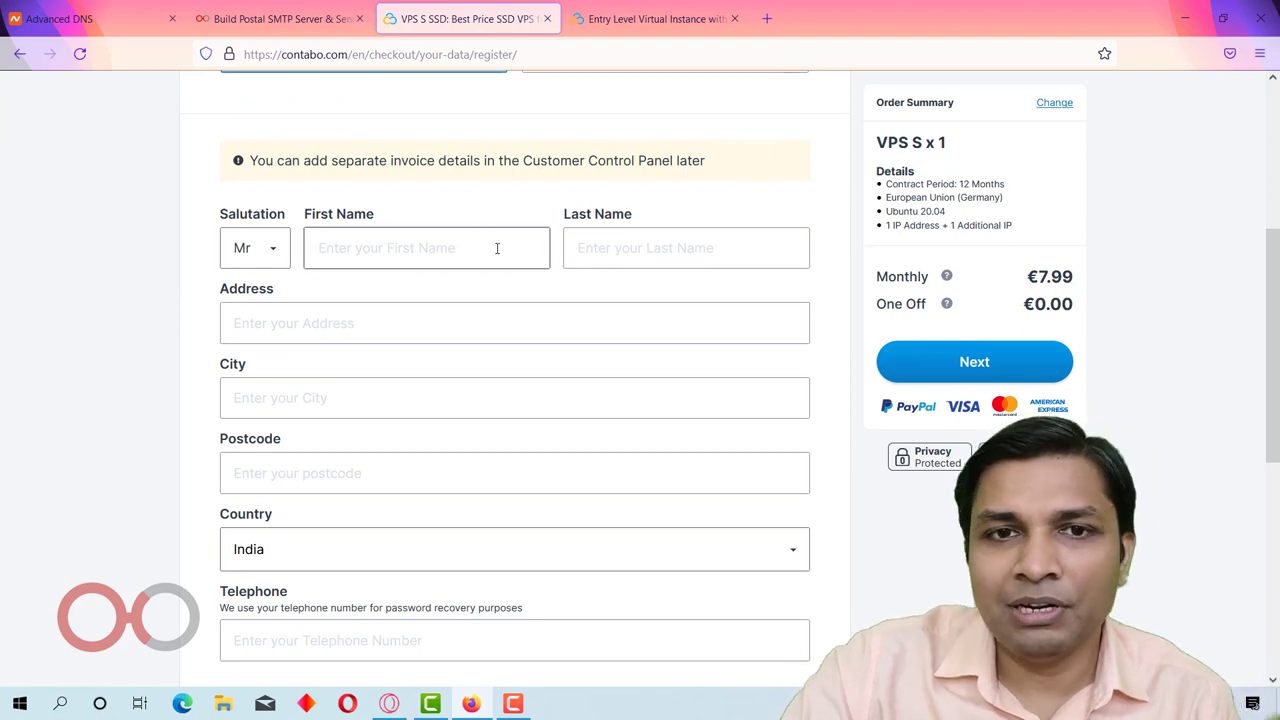
pyautogui.scroll(3, 497, 248)
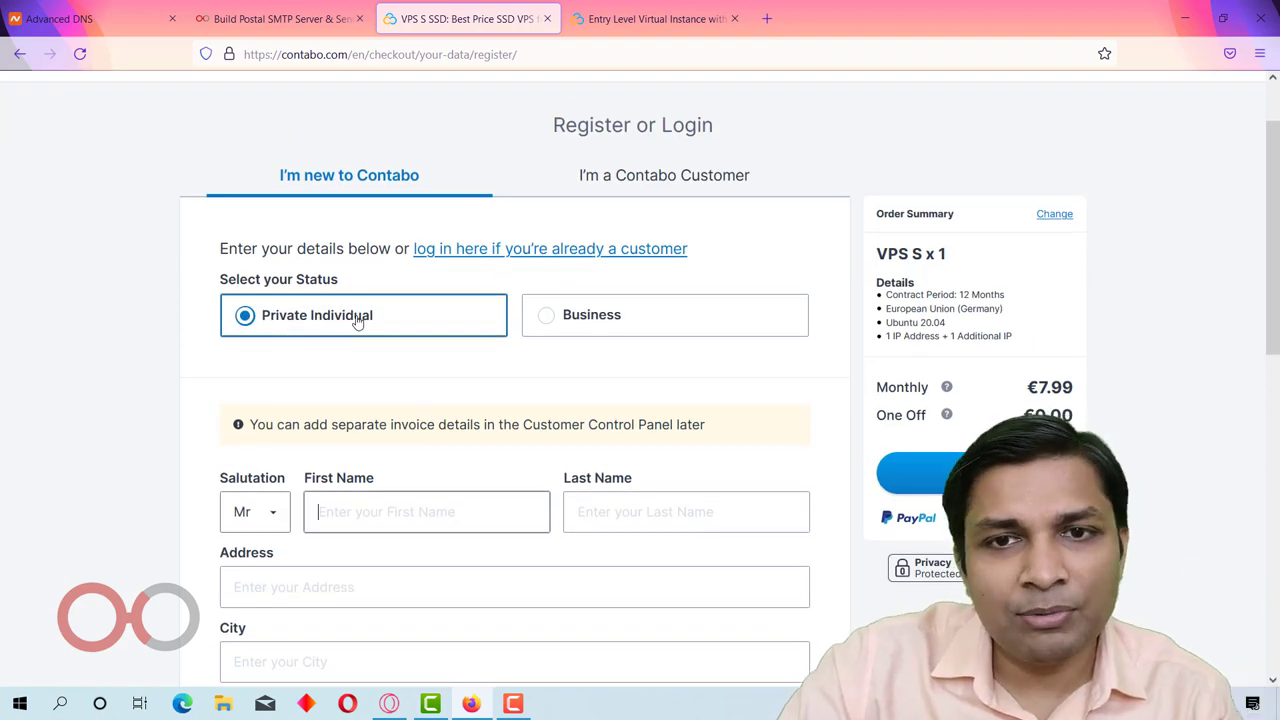
pyautogui.click(563, 315)
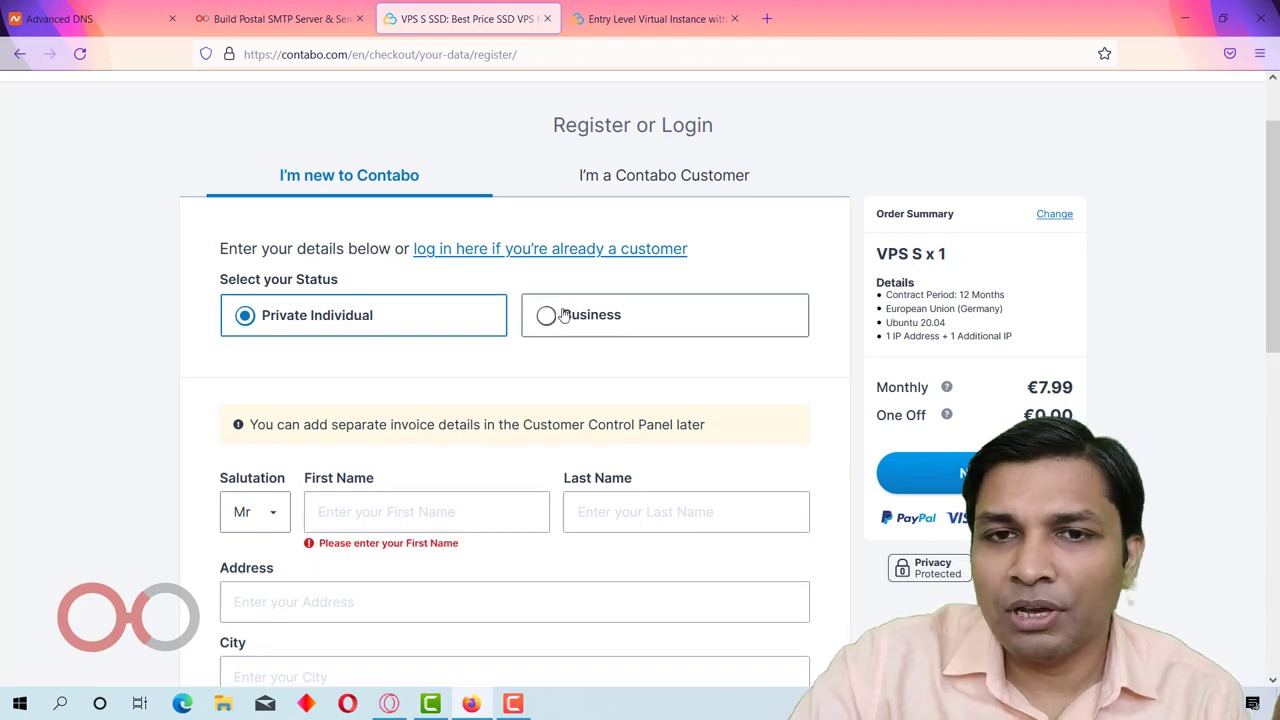
pyautogui.click(414, 324)
pyautogui.scroll(-3, 449, 266)
pyautogui.click(456, 162)
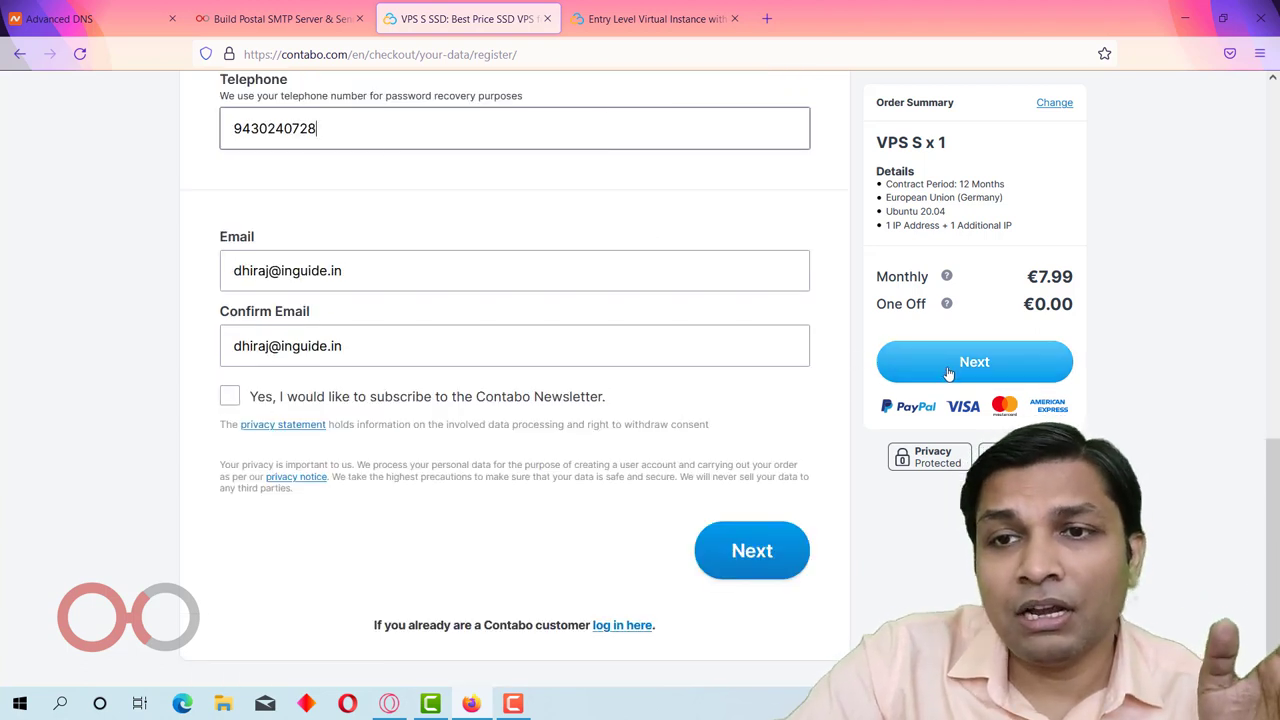
pyautogui.click(948, 368)
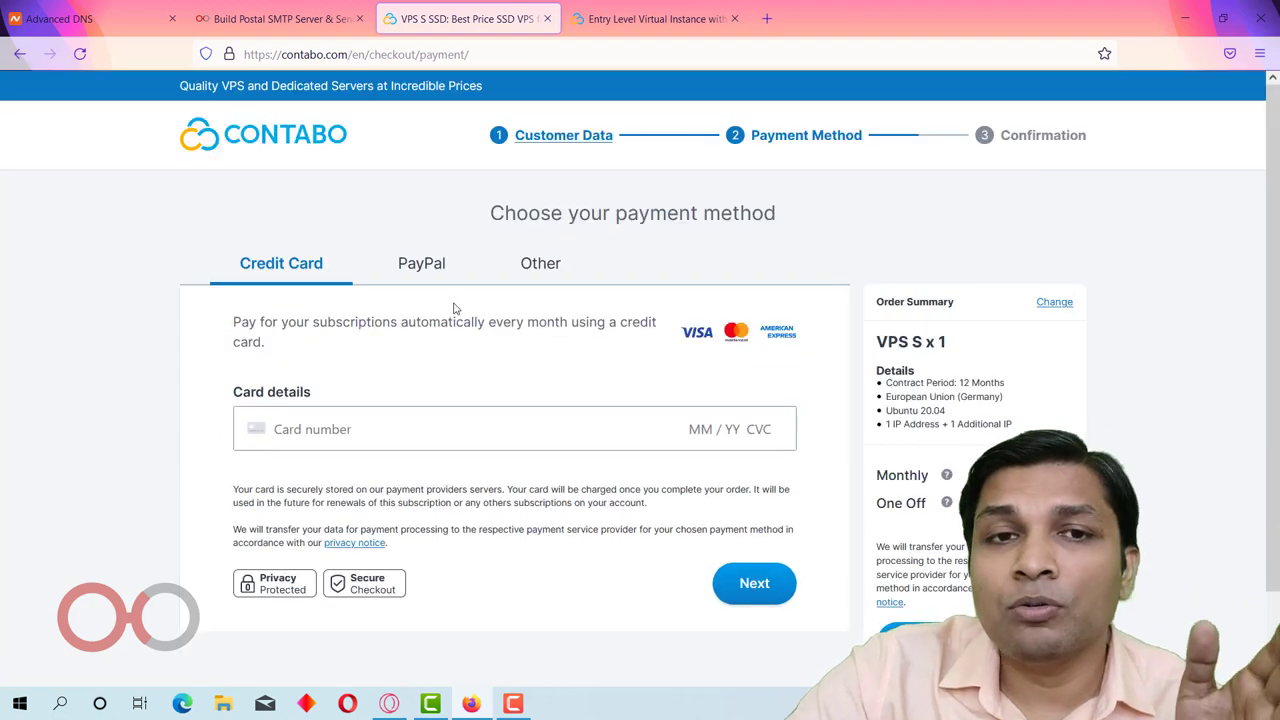
# - Compare the PayPal and Other payment options, then return to paying by Credit Card
pyautogui.scroll(-2, 454, 306)
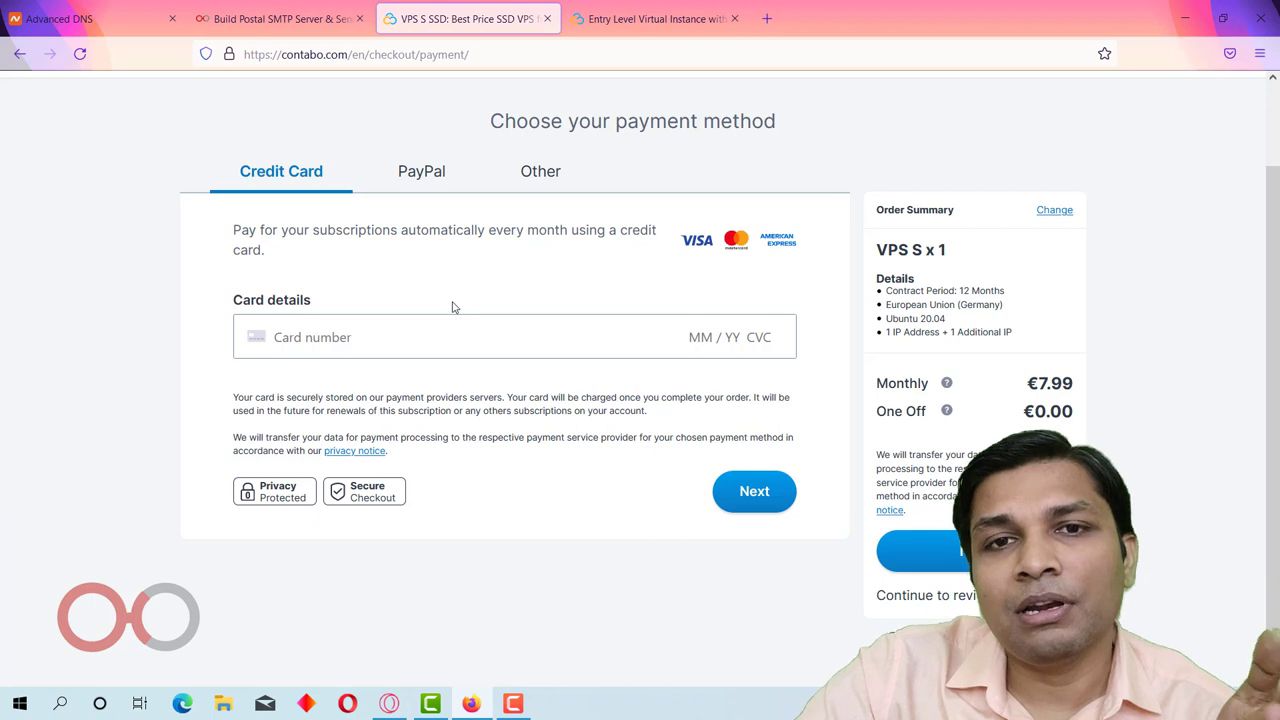
pyautogui.click(444, 176)
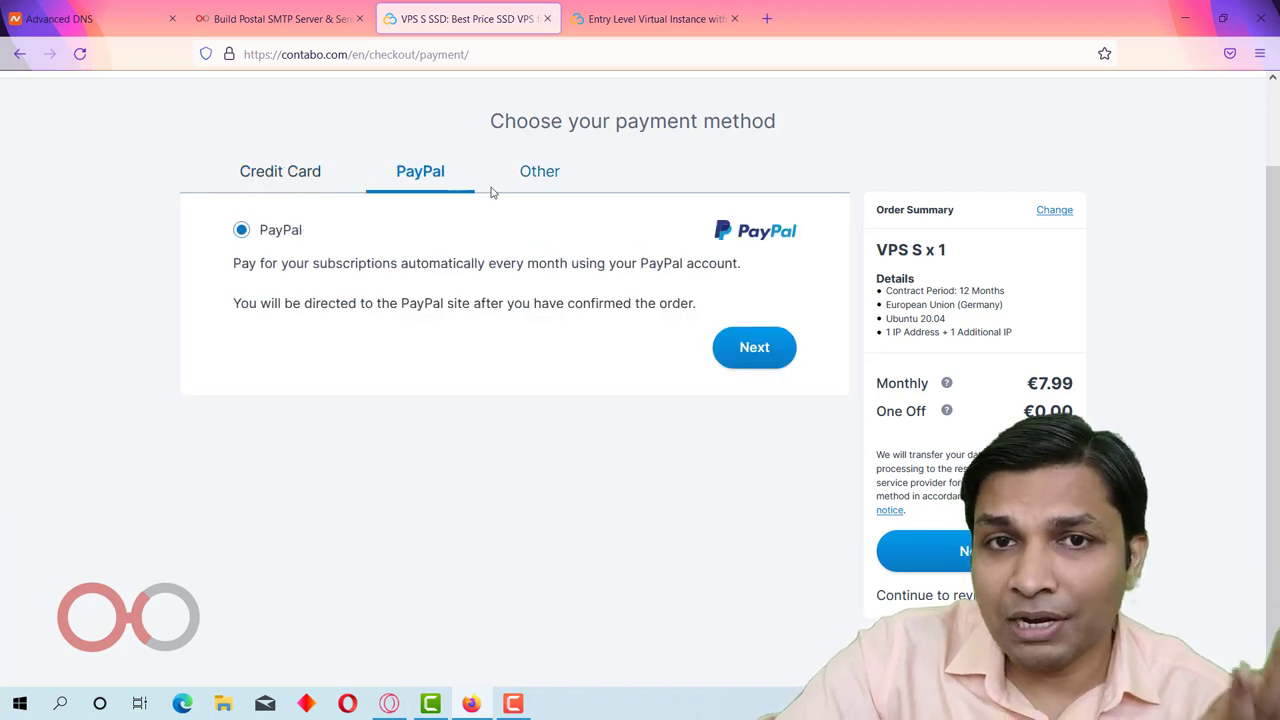
pyautogui.click(561, 178)
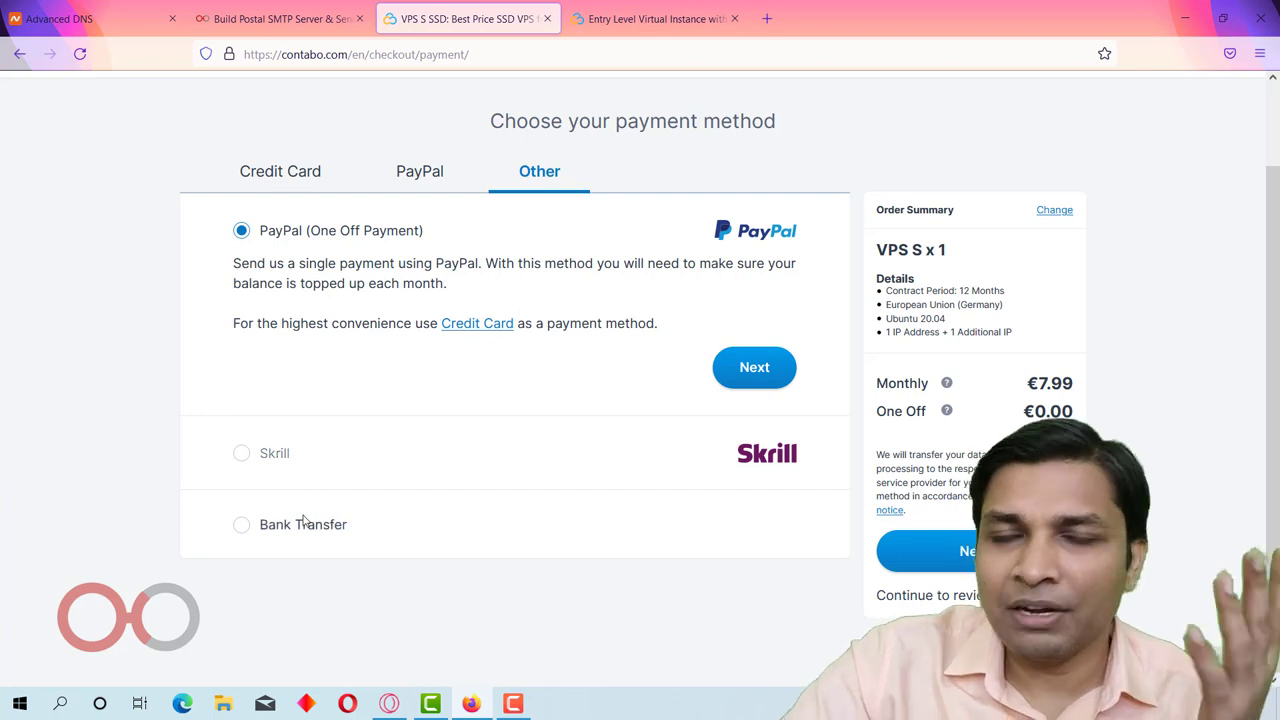
pyautogui.click(252, 177)
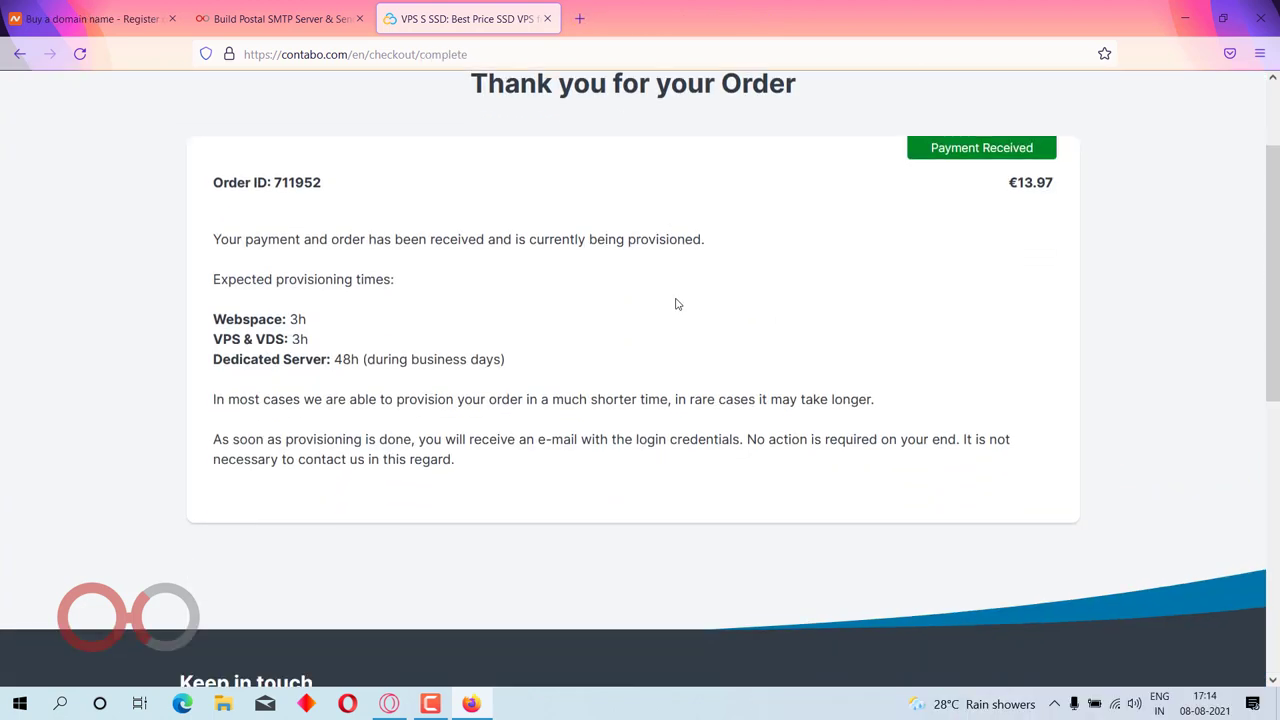
pyautogui.scroll(-1, 676, 304)
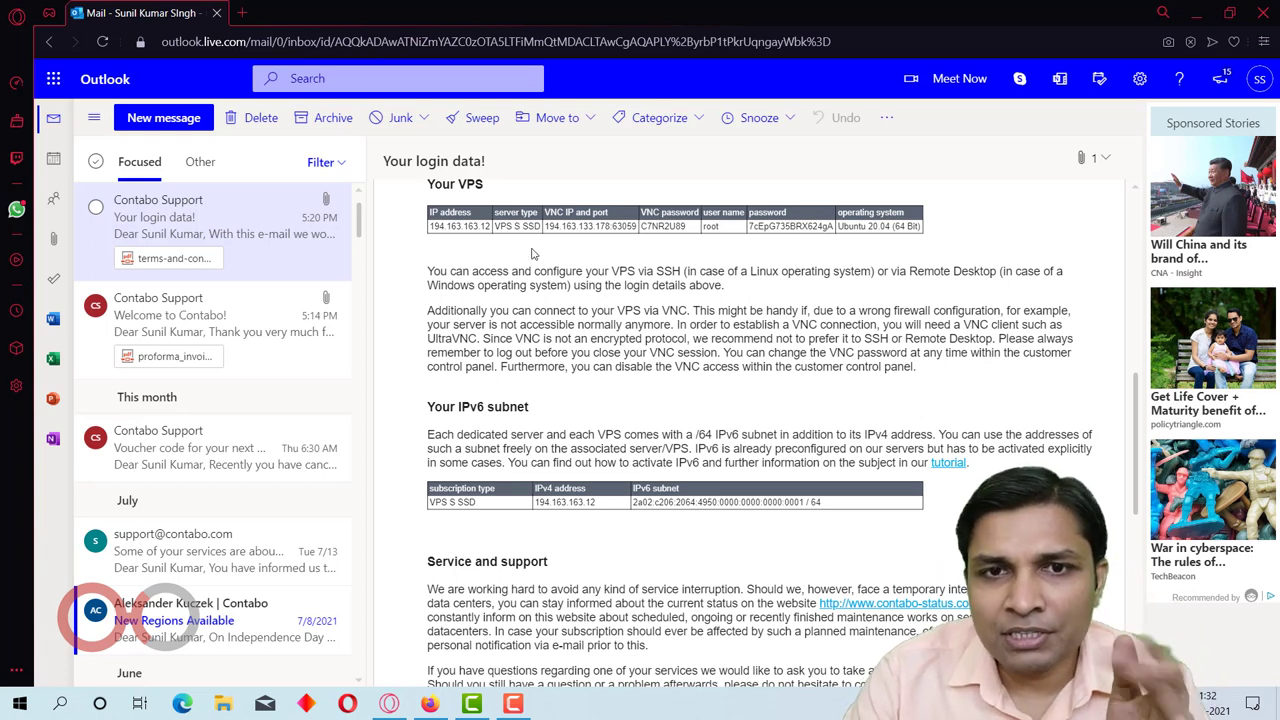
# - Copy the server IP 194.163.163.12 from the login table and return to the Postal SMTP guide
pyautogui.click(483, 222)
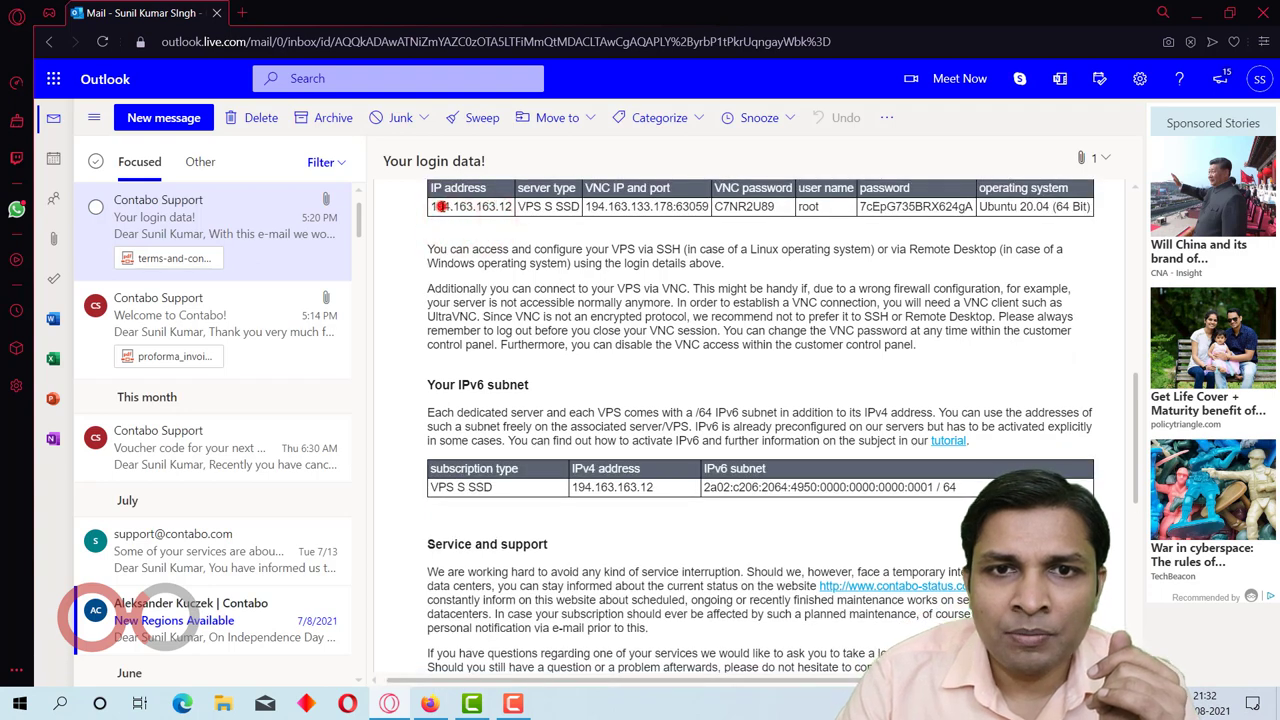
pyautogui.doubleClick(440, 206)
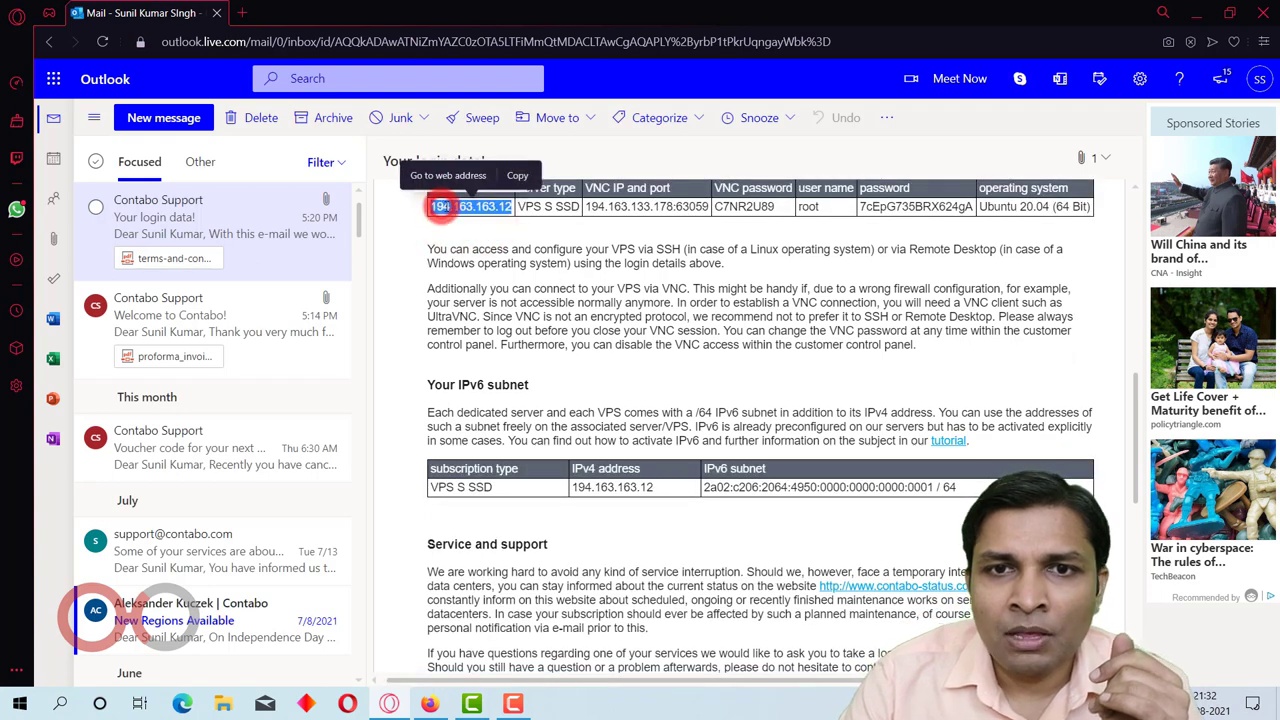
pyautogui.doubleClick(895, 206)
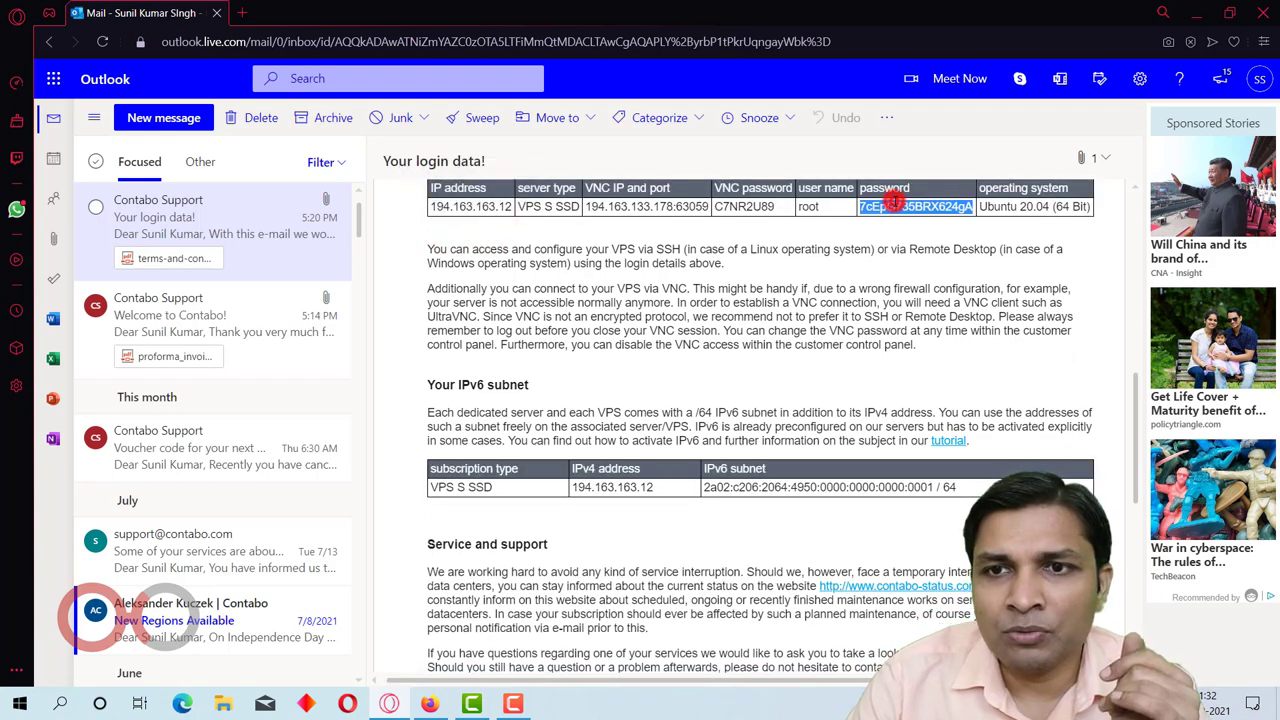
pyautogui.doubleClick(466, 205)
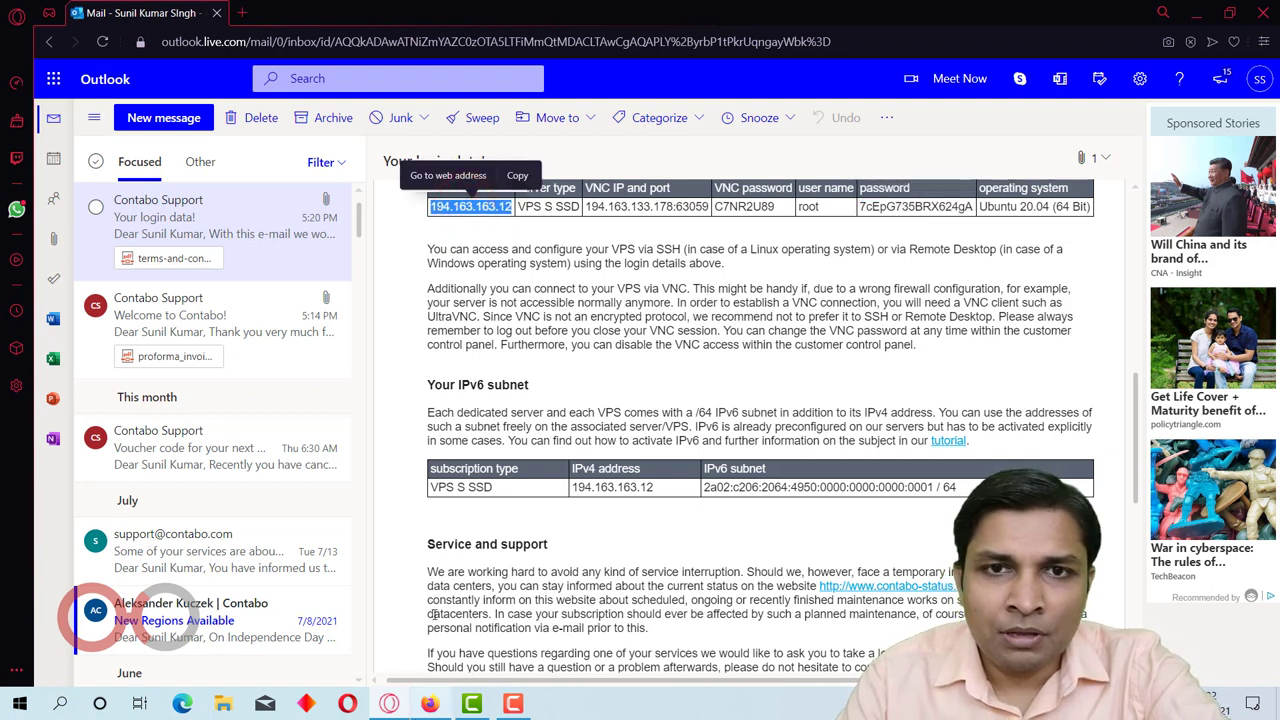
pyautogui.click(517, 175)
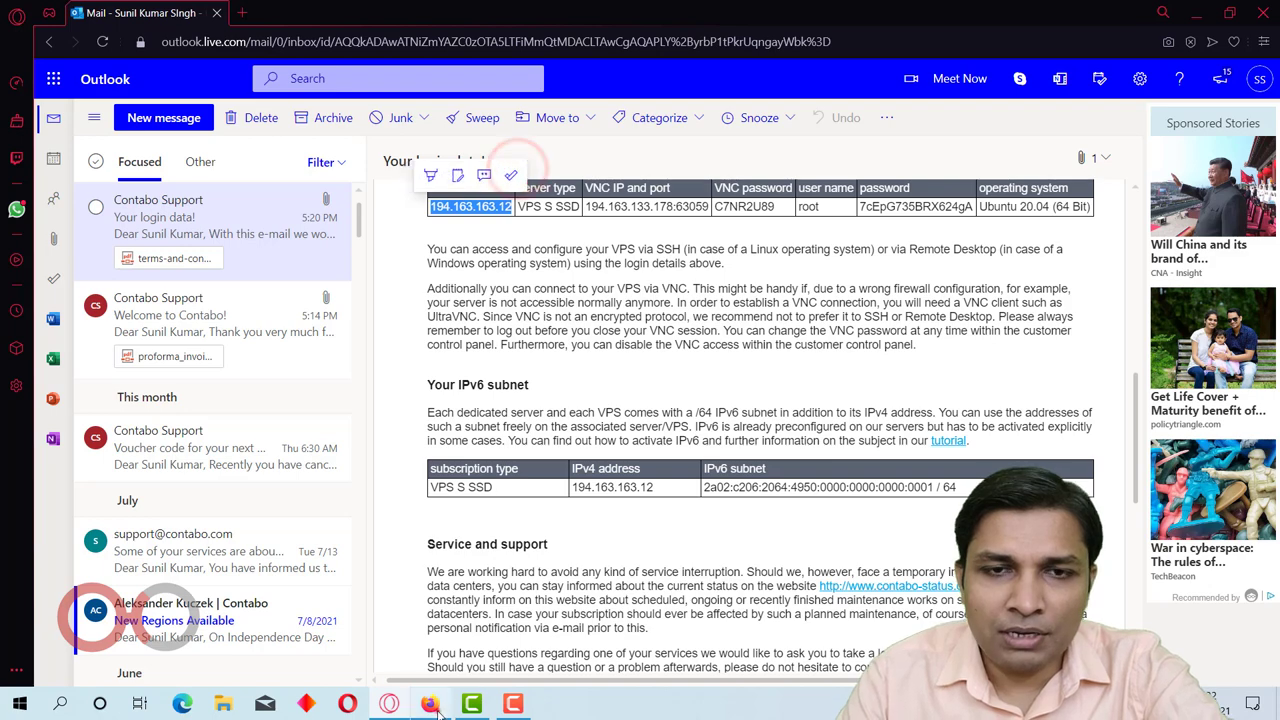
pyautogui.click(430, 704)
pyautogui.click(282, 20)
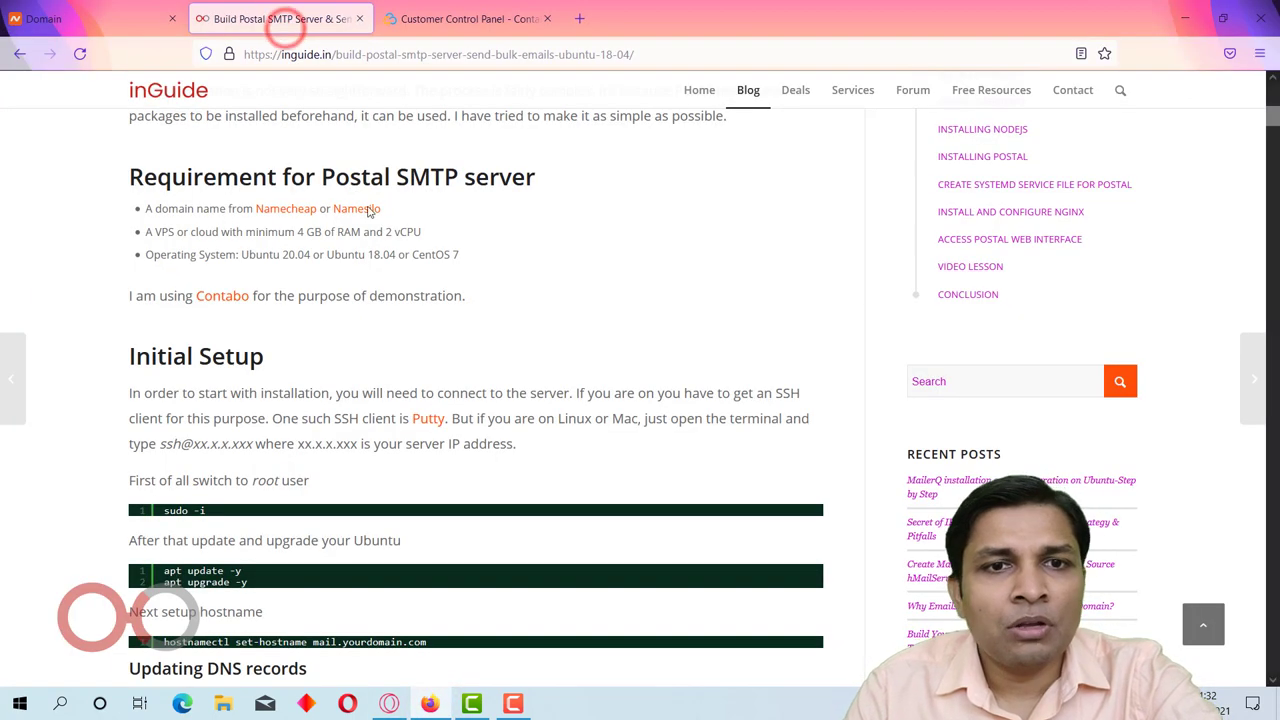
# - Zoom the guide to 110% and highlight the Initial Setup heading and SSH client recommendation
pyautogui.scroll(-3, 396, 271)
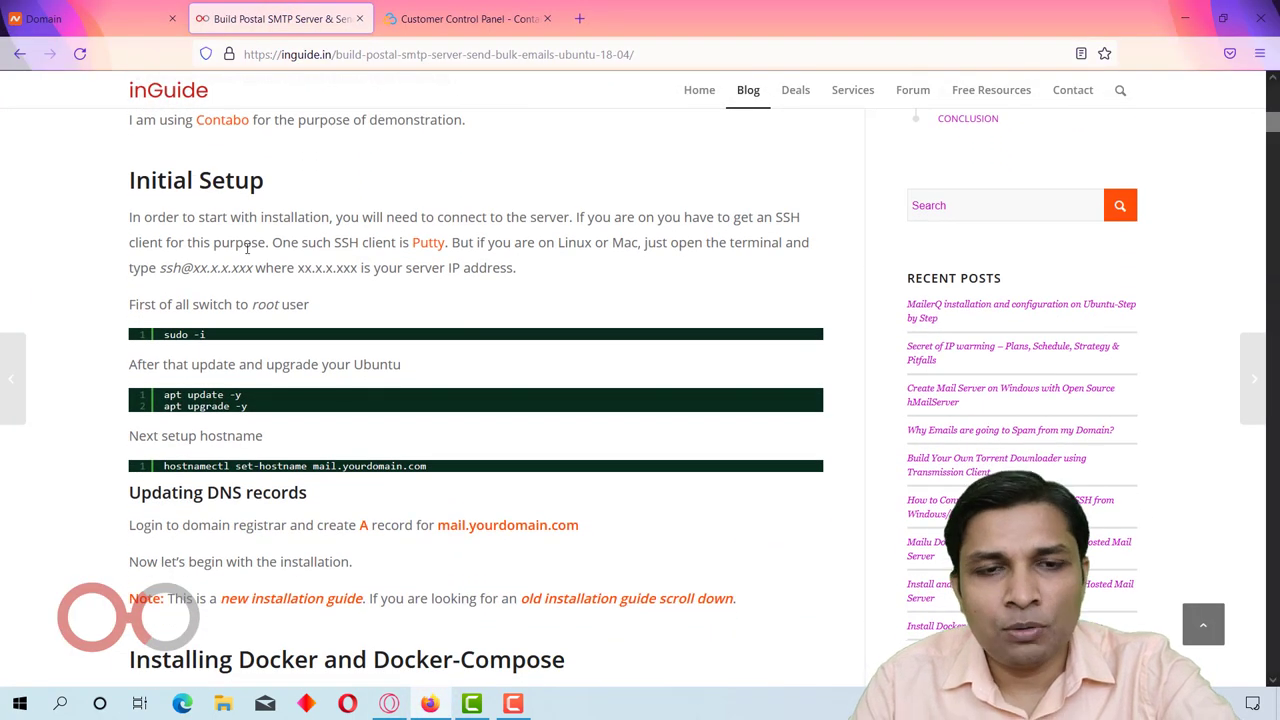
pyautogui.hotkey('ctrl', '+')
pyautogui.scroll(3, 281, 271)
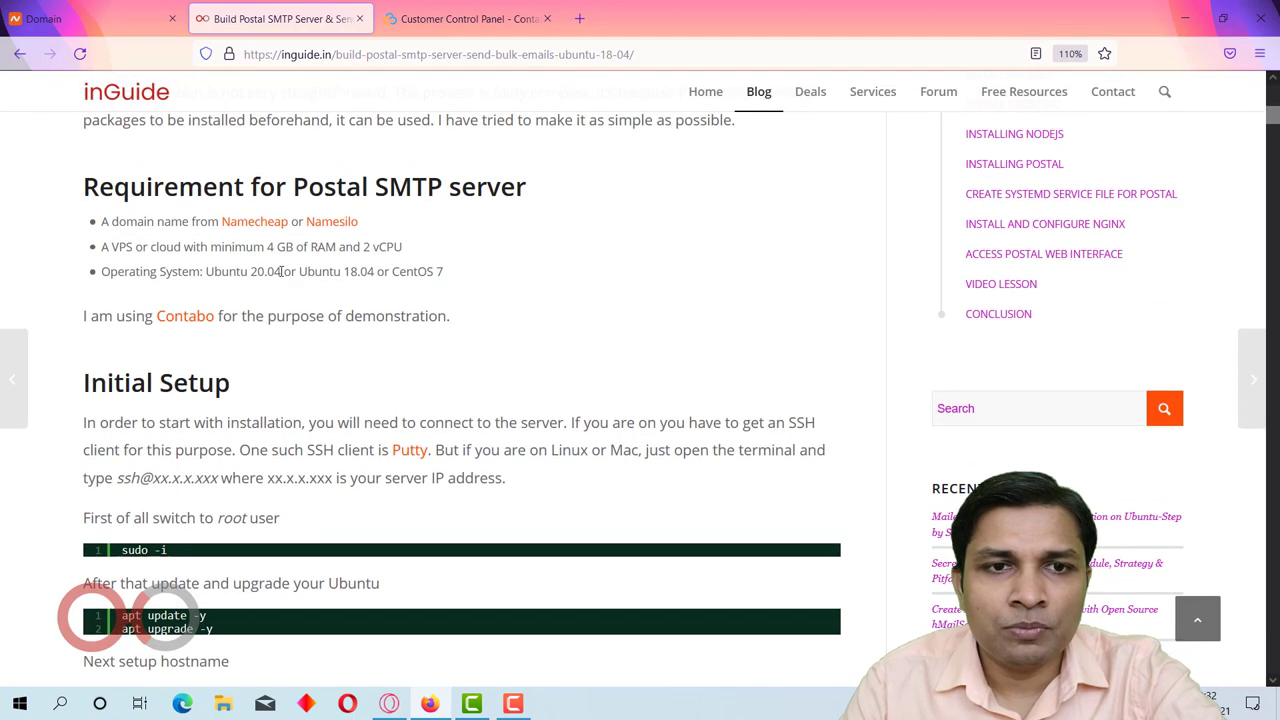
pyautogui.scroll(-2, 175, 235)
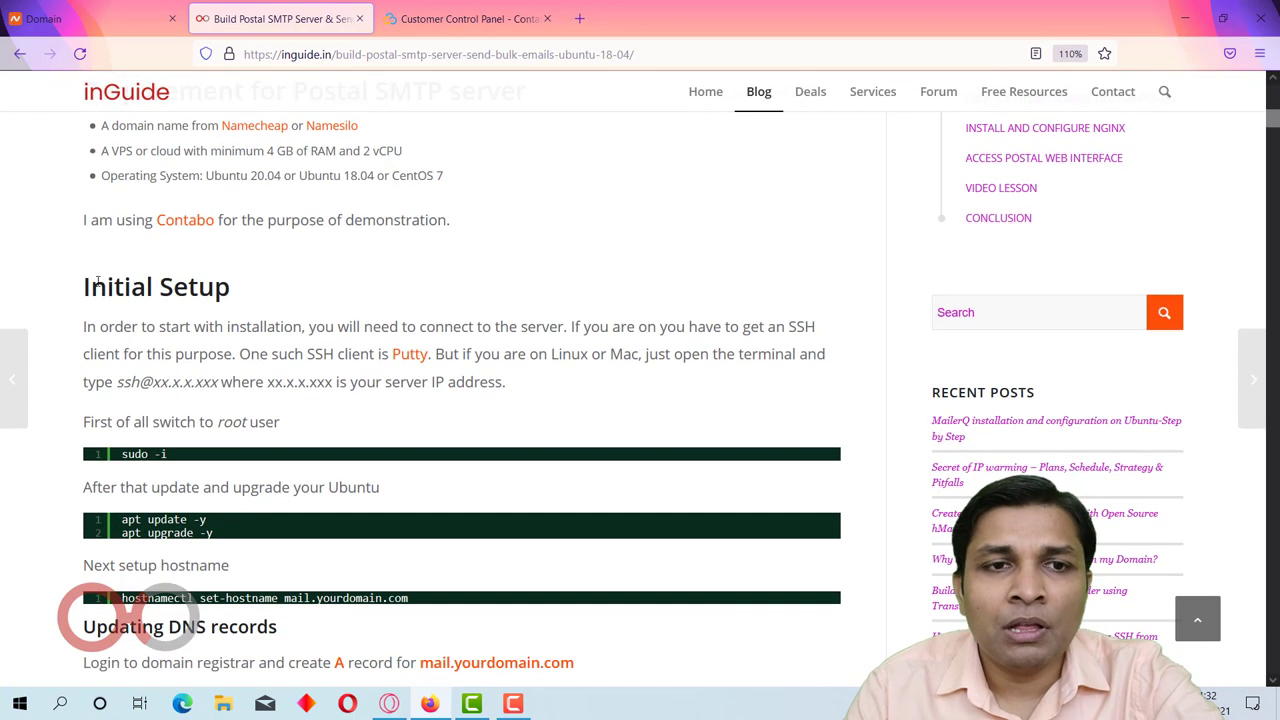
pyautogui.moveTo(84, 287); pyautogui.dragTo(226, 287)
pyautogui.scroll(-4, 335, 294)
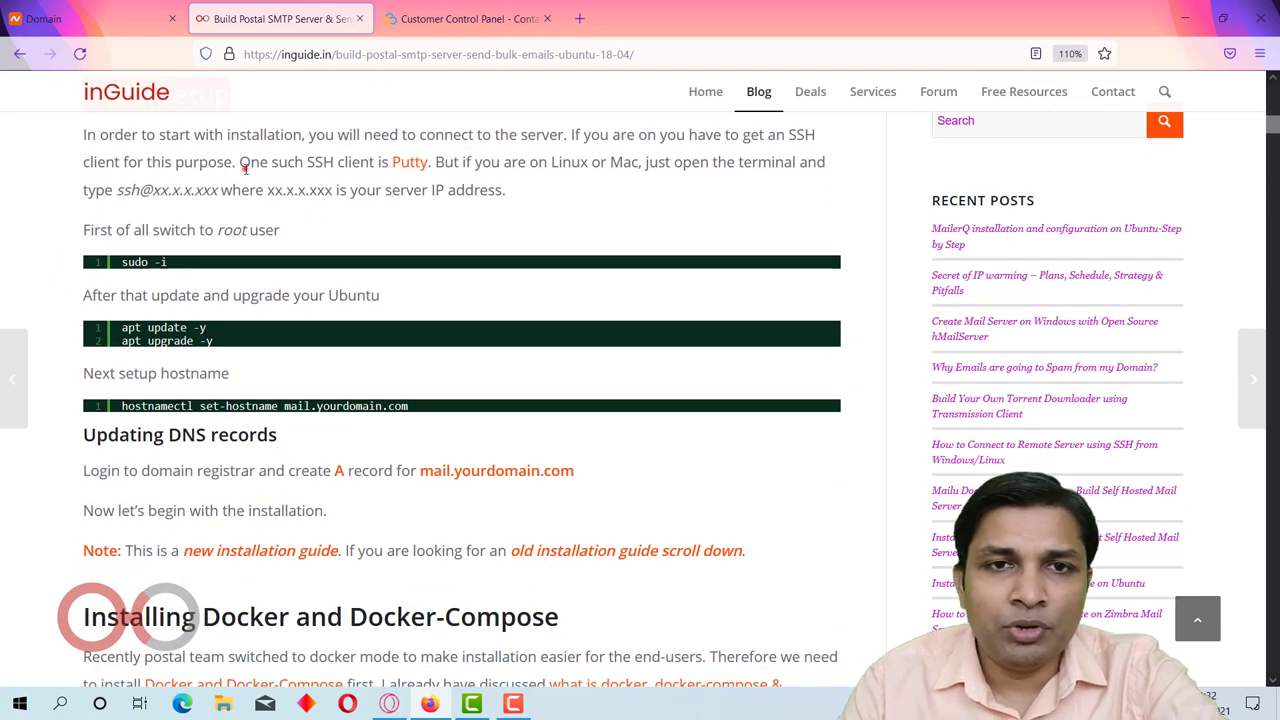
pyautogui.moveTo(245, 169); pyautogui.dragTo(356, 160)
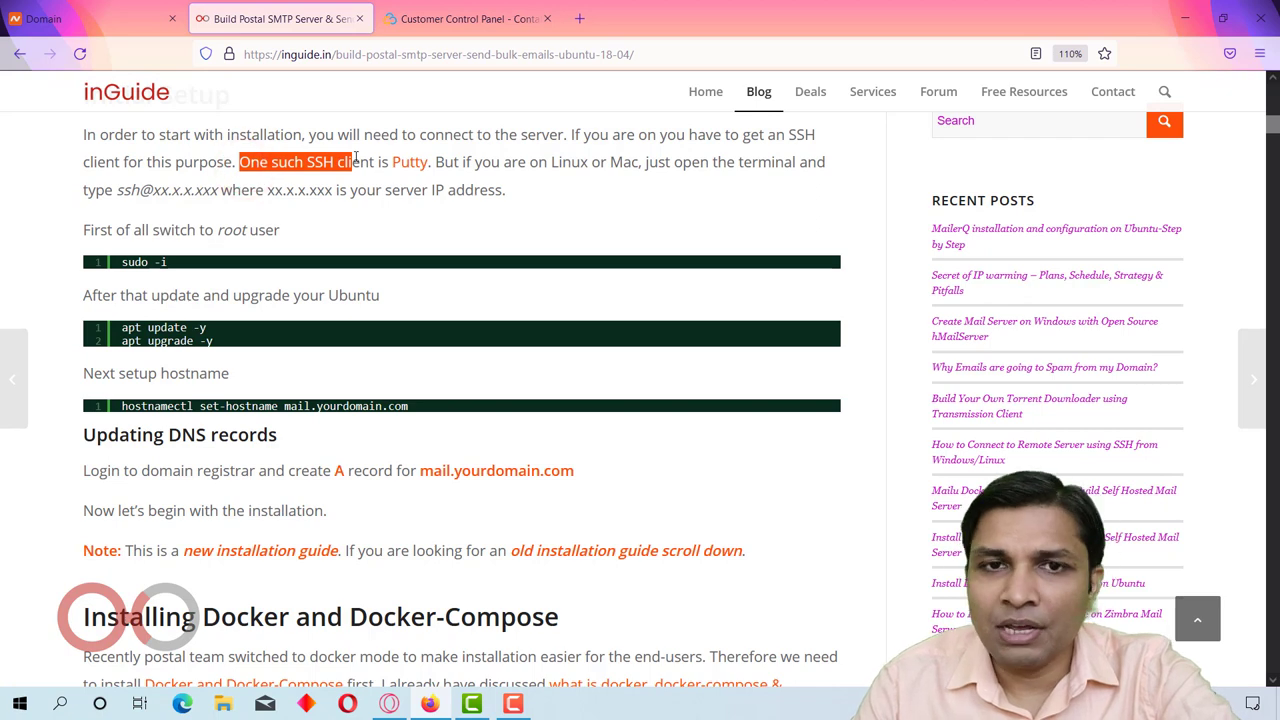
# - Download the 64-bit x86 putty.exe from the PuTTY site and run it
pyautogui.click(413, 165)
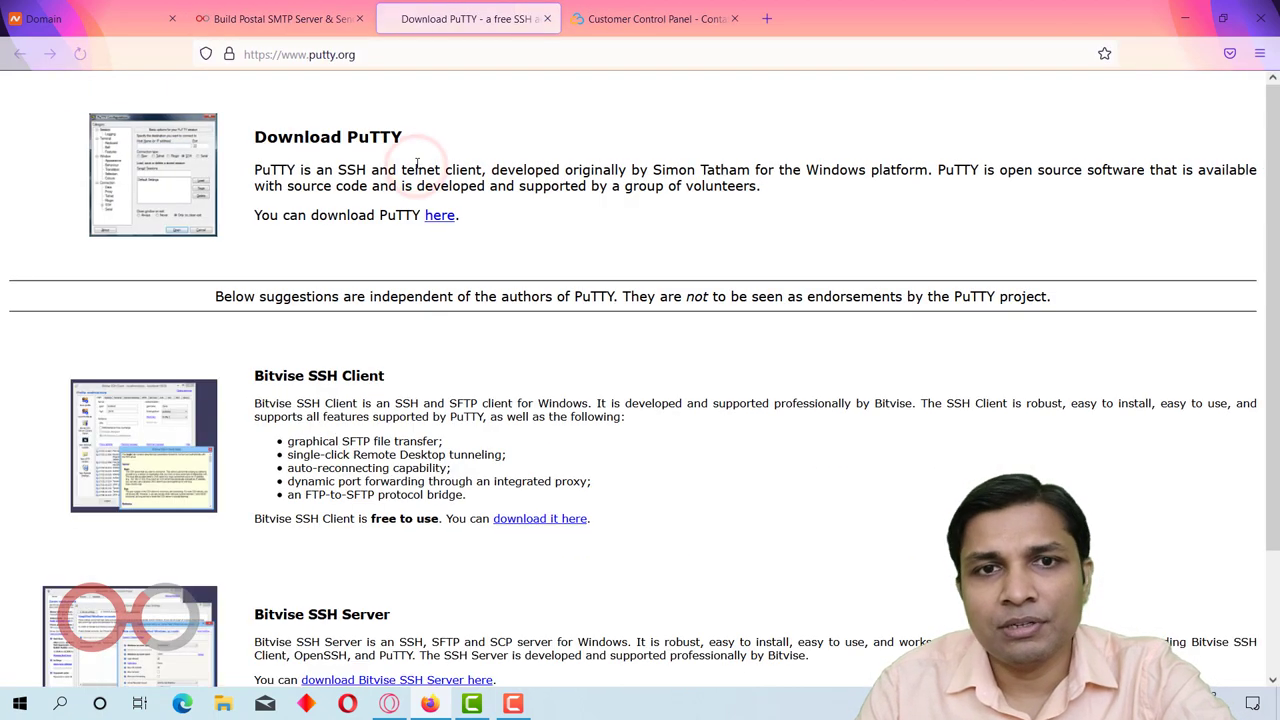
pyautogui.click(437, 220)
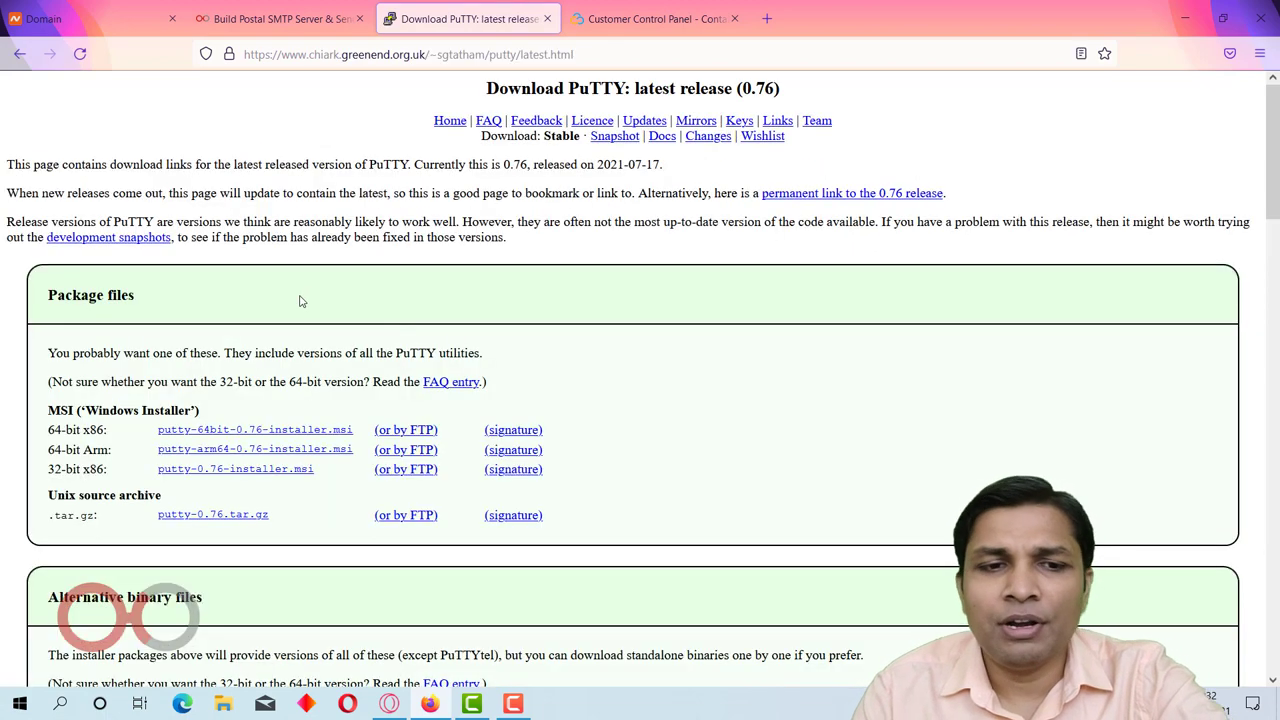
pyautogui.scroll(-5, 300, 301)
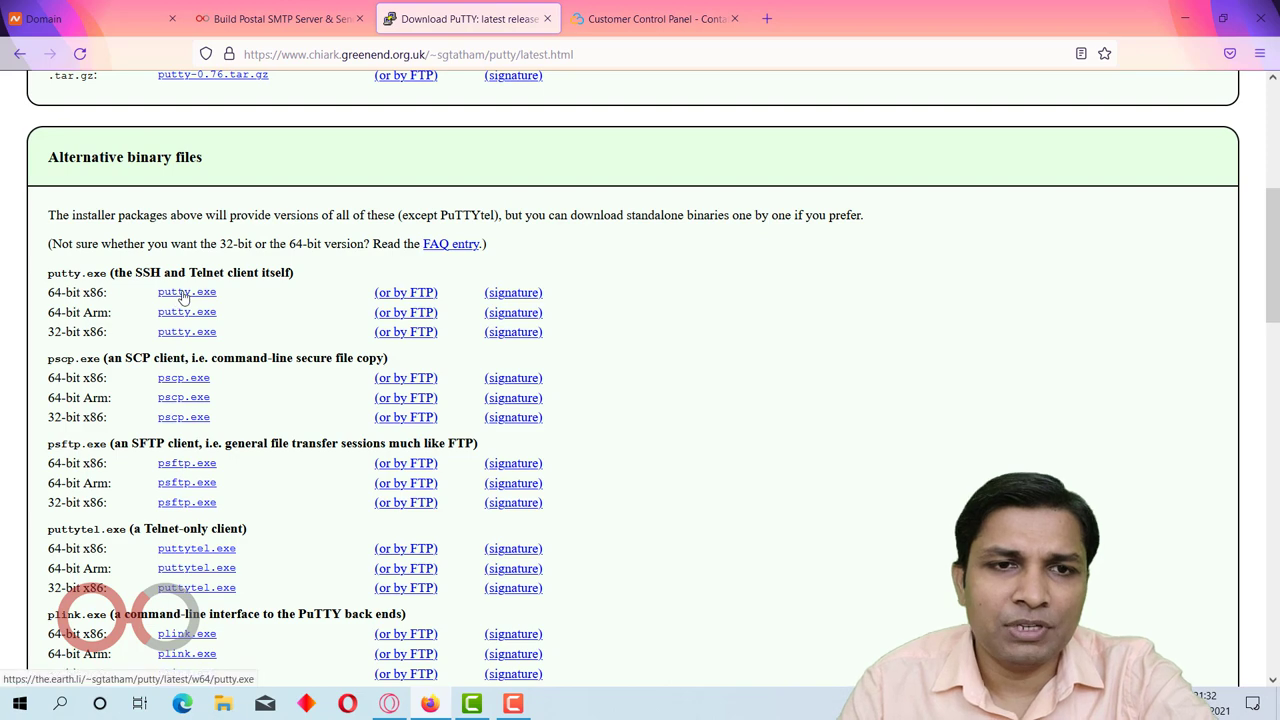
pyautogui.click(180, 292)
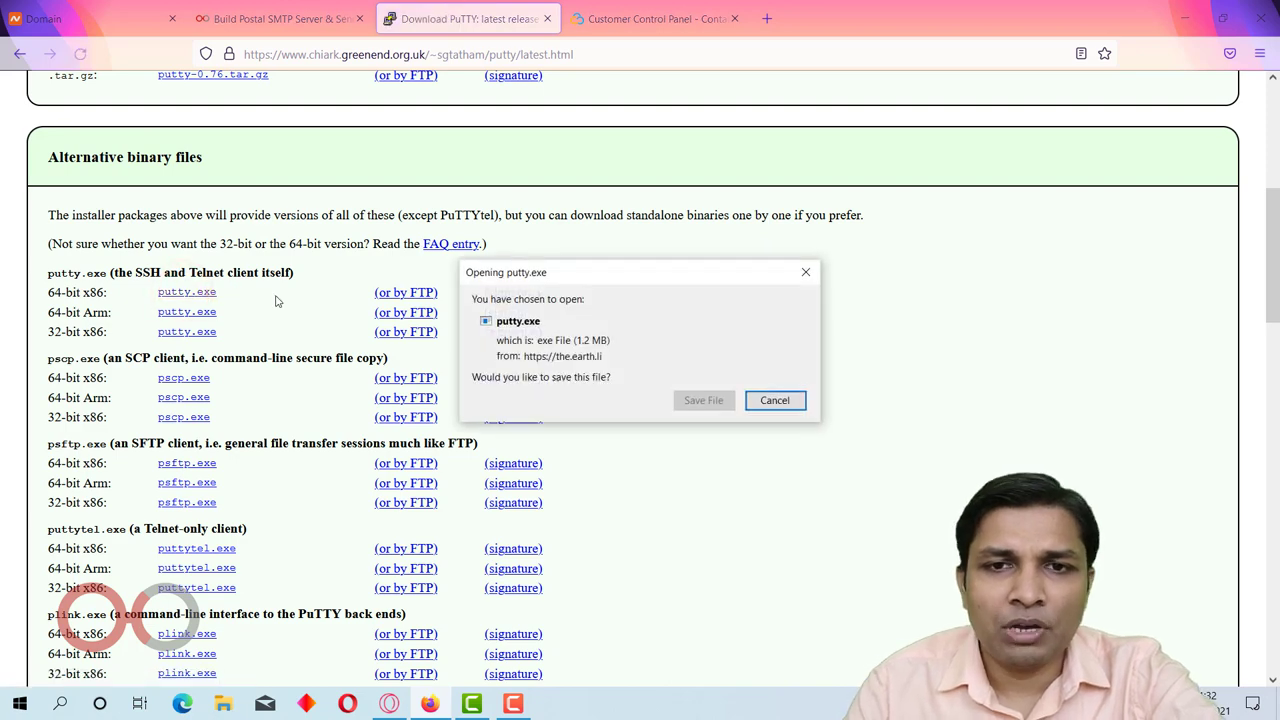
pyautogui.click(708, 402)
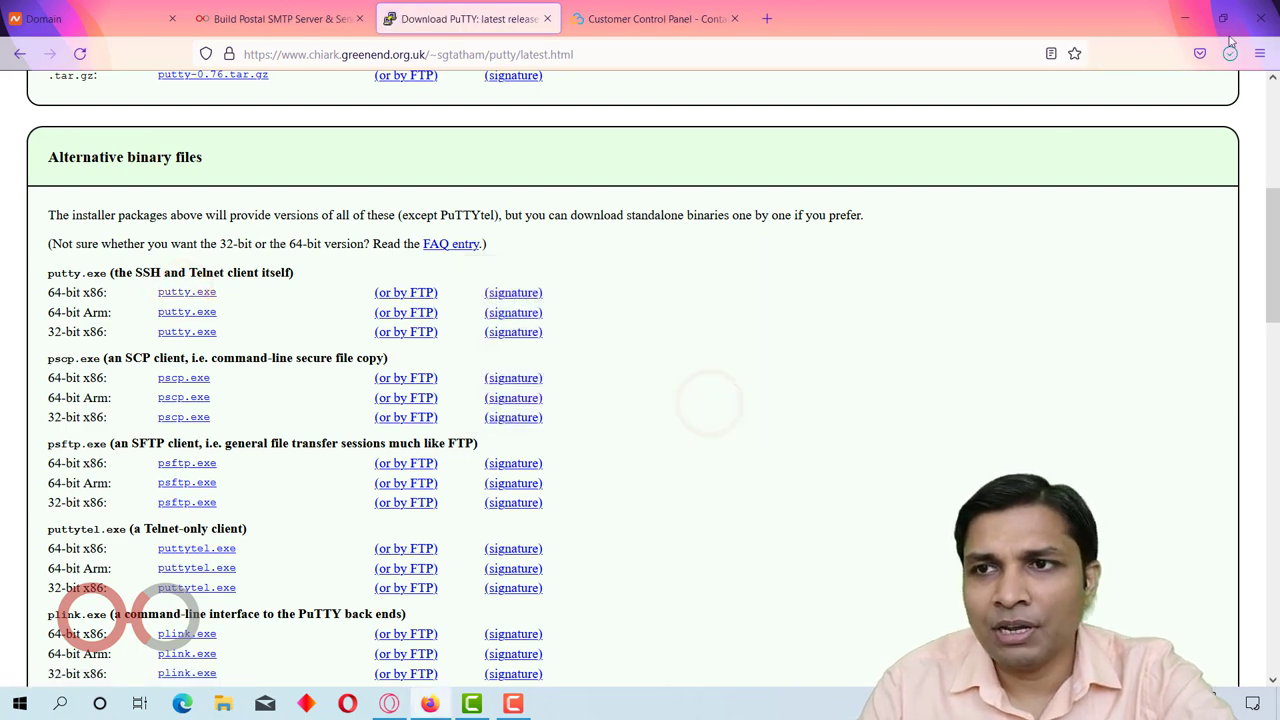
pyautogui.click(1036, 112)
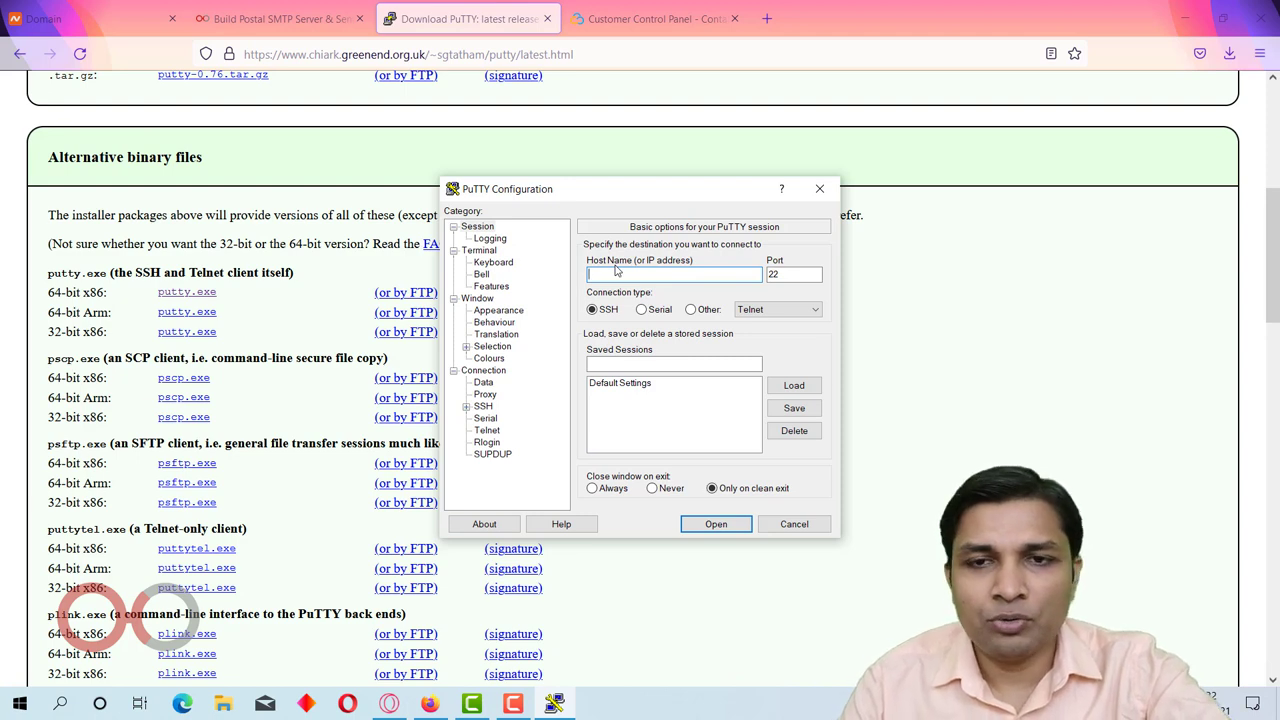
# - Connect PuTTY to 194.163.163.12, accept the host key, and log in as root
pyautogui.hotkey('ctrl', 'v')
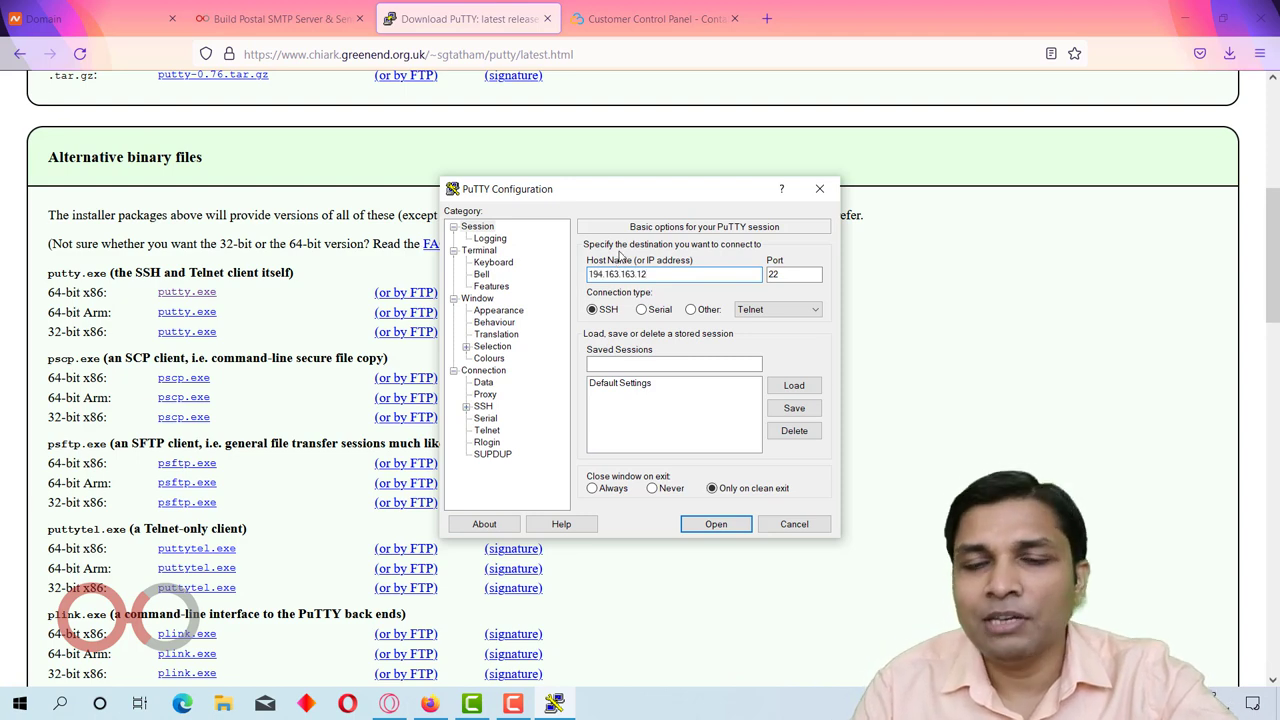
pyautogui.click(716, 524)
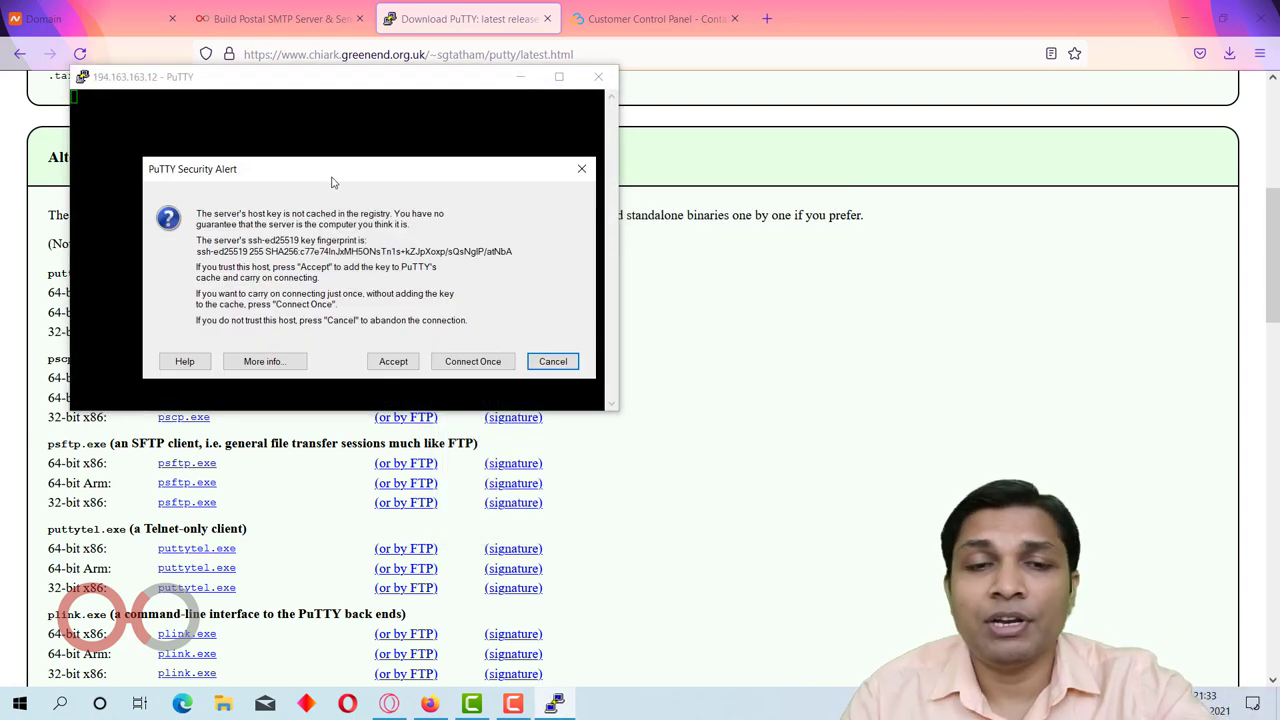
pyautogui.click(393, 363)
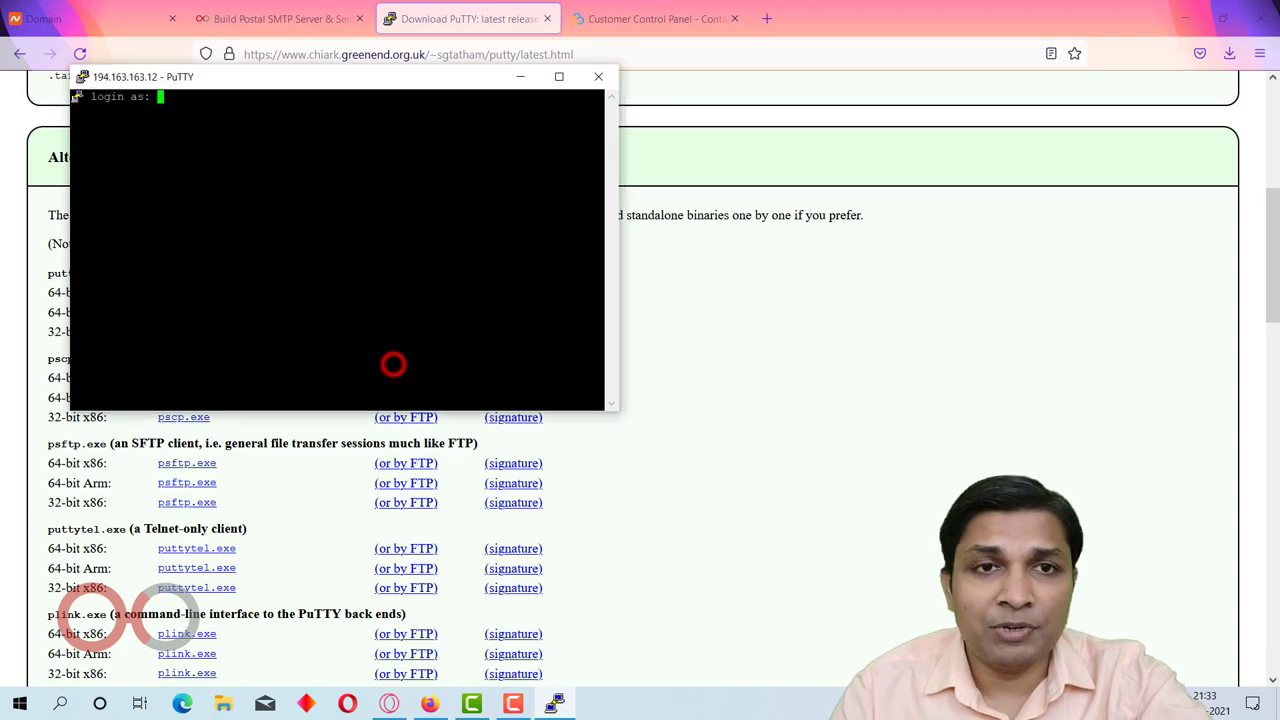
pyautogui.moveTo(277, 78); pyautogui.dragTo(415, 135)
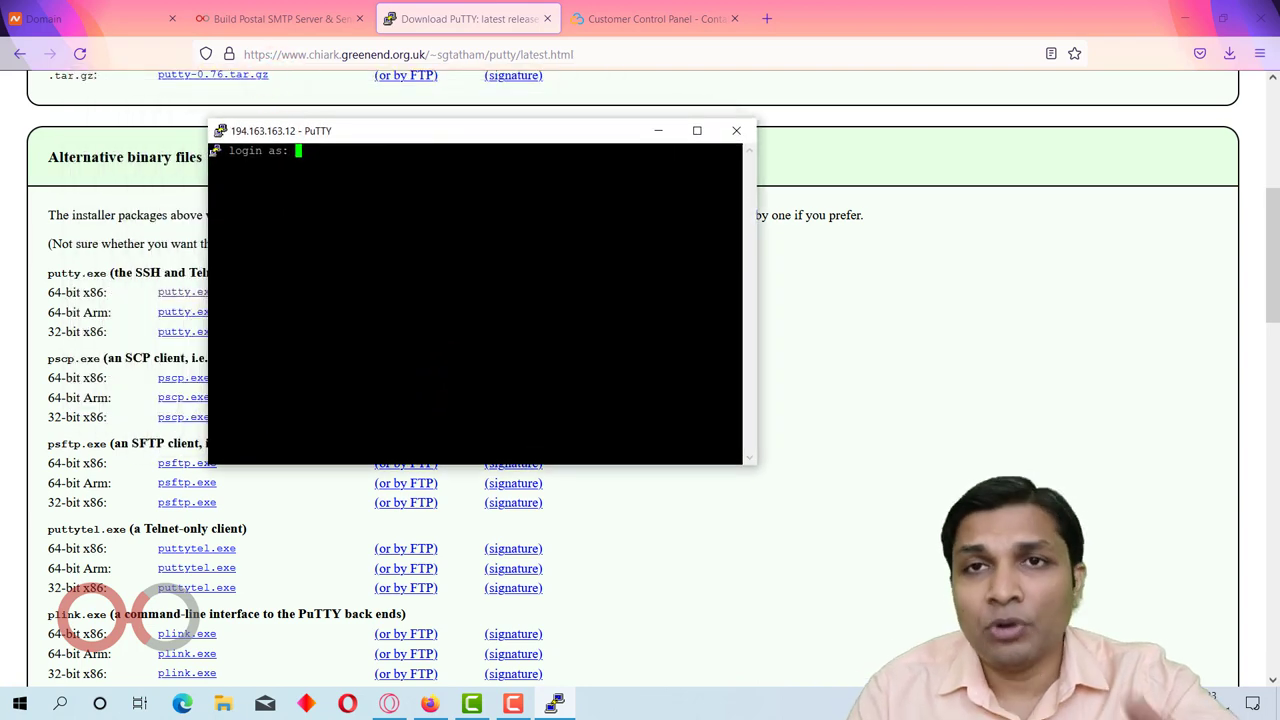
pyautogui.write('roo')
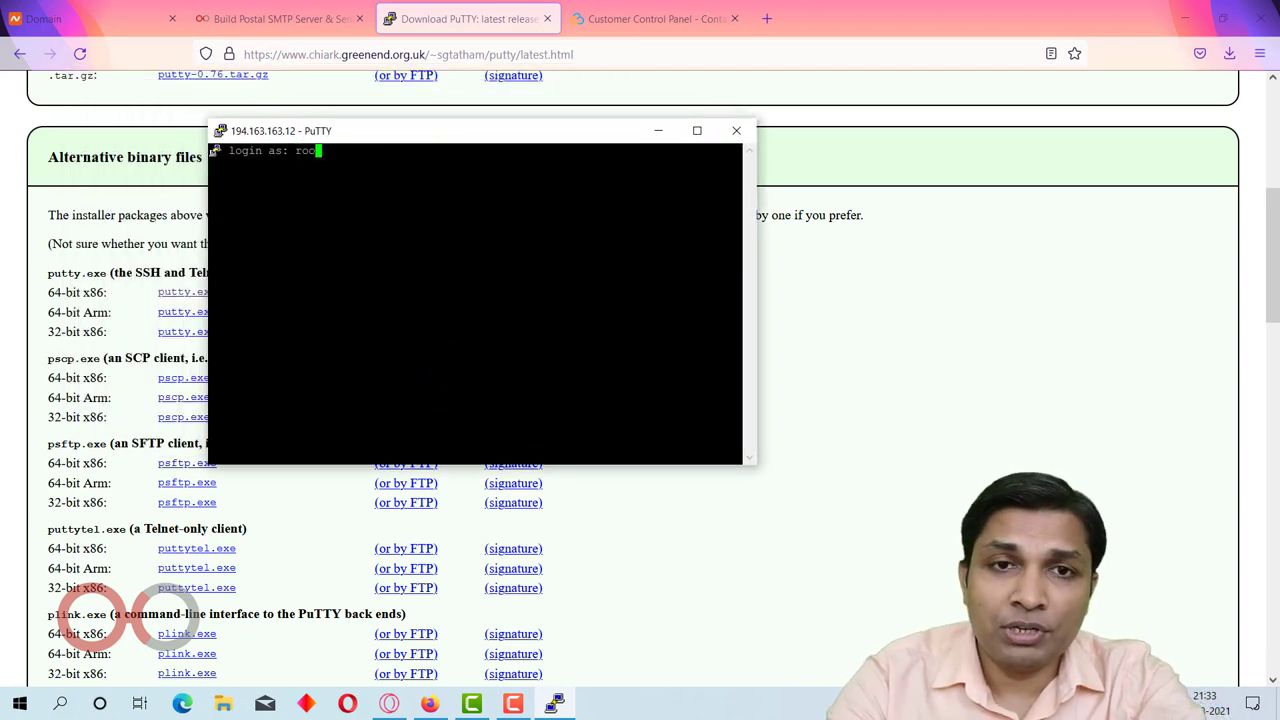
pyautogui.write('t')
pyautogui.press('Return')
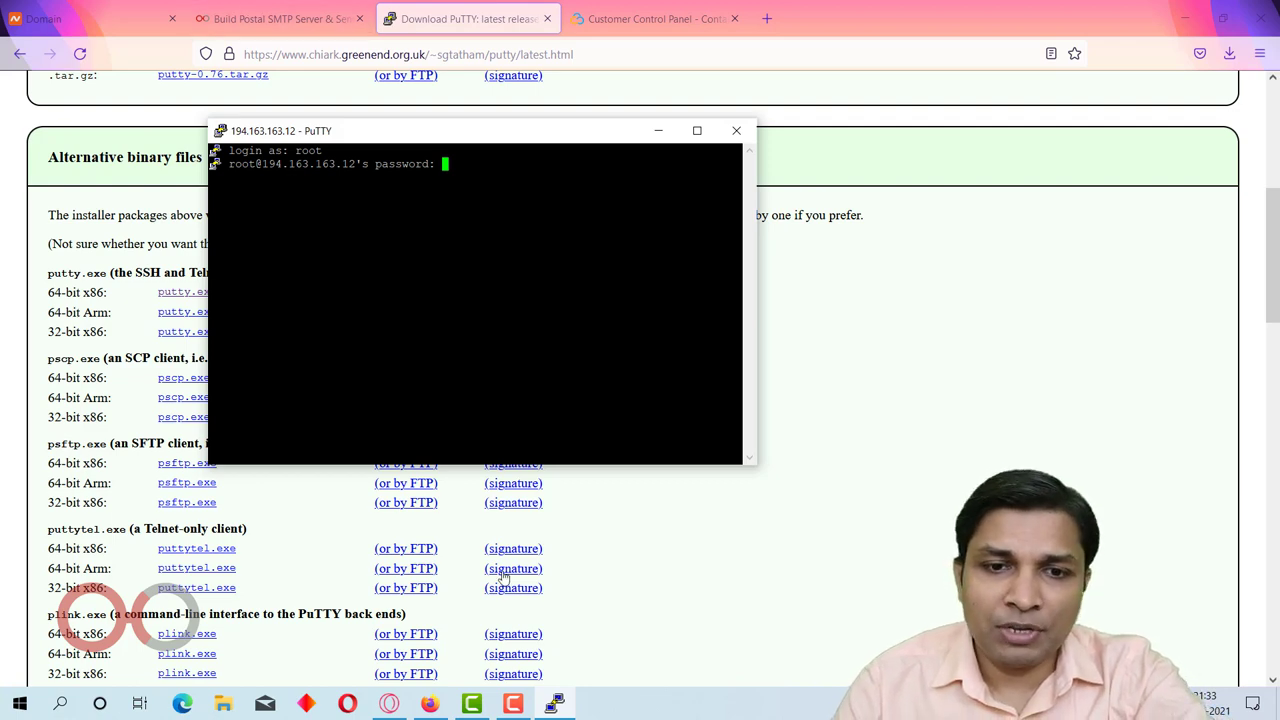
# - Copy the root password from the login-data email and submit it in the PuTTY terminal
pyautogui.click(389, 703)
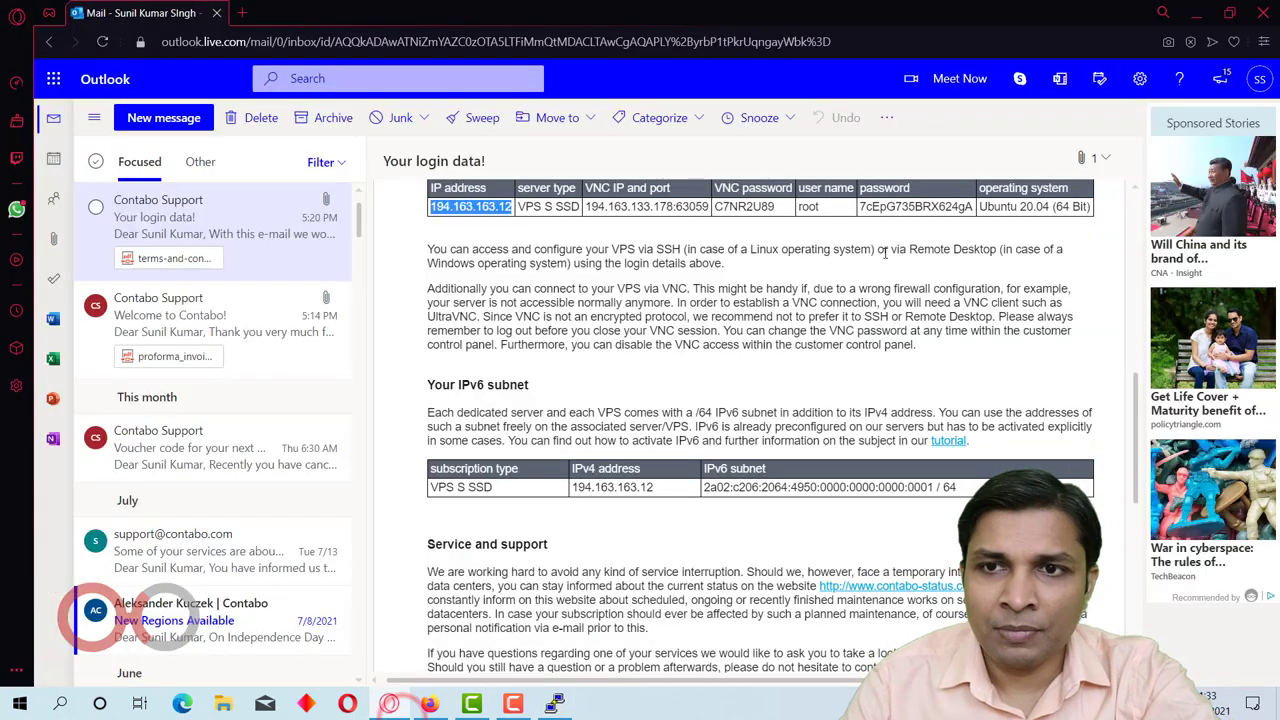
pyautogui.doubleClick(917, 207)
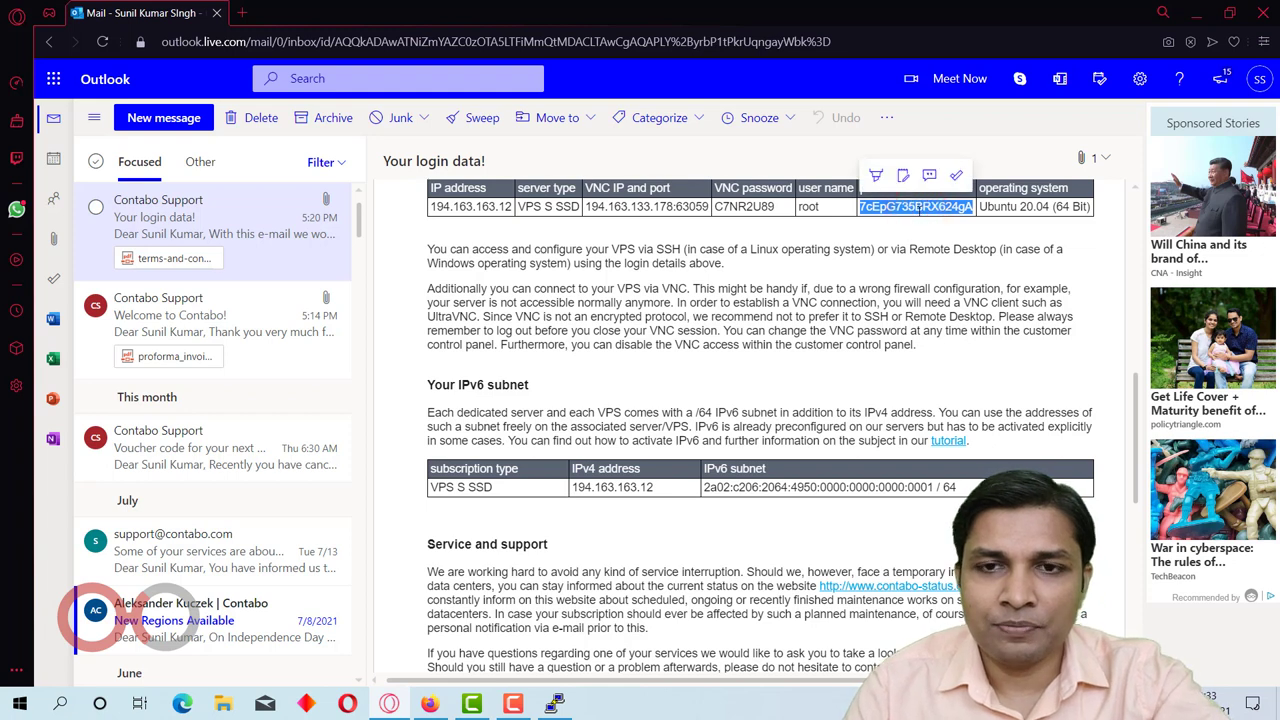
pyautogui.click(554, 703)
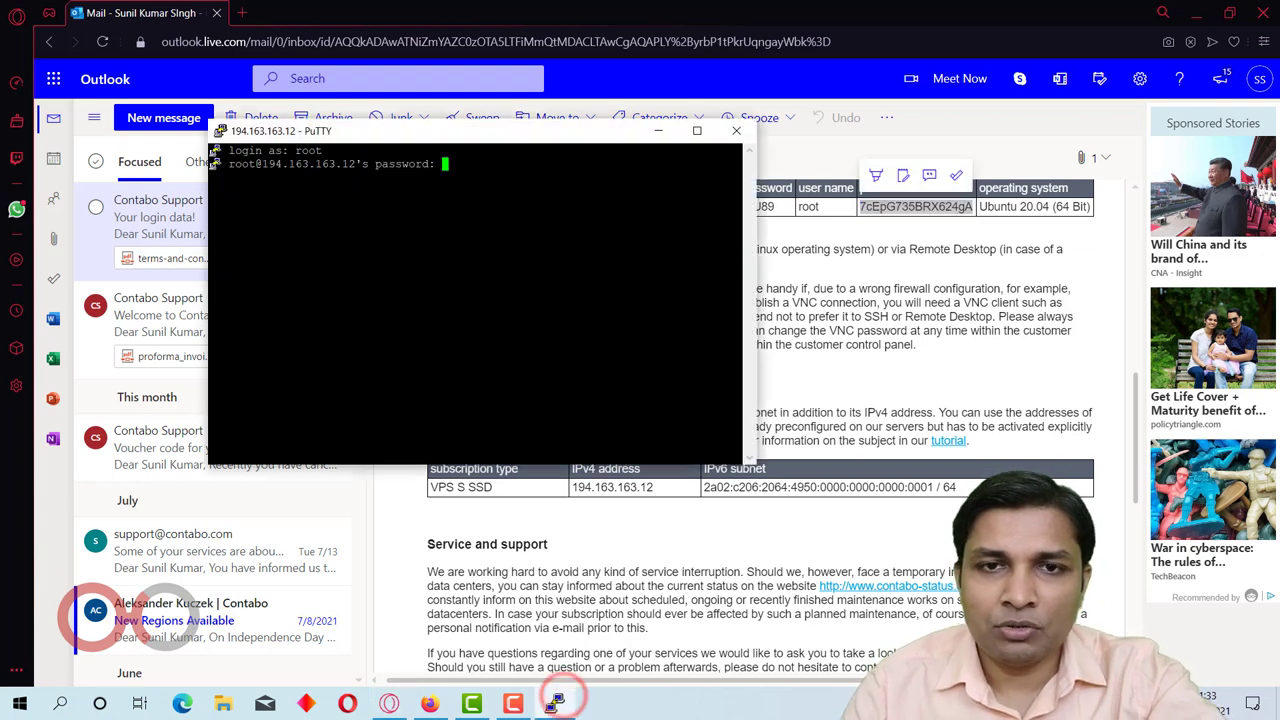
pyautogui.press('Return')
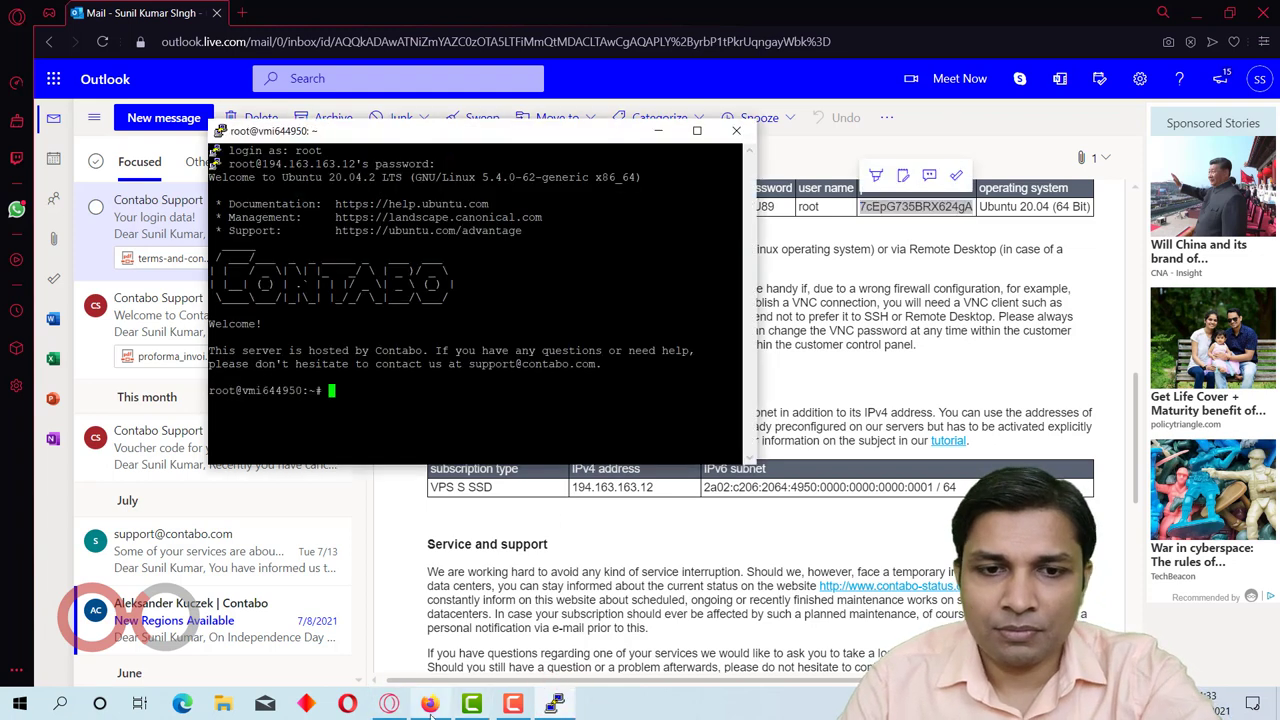
pyautogui.click(429, 704)
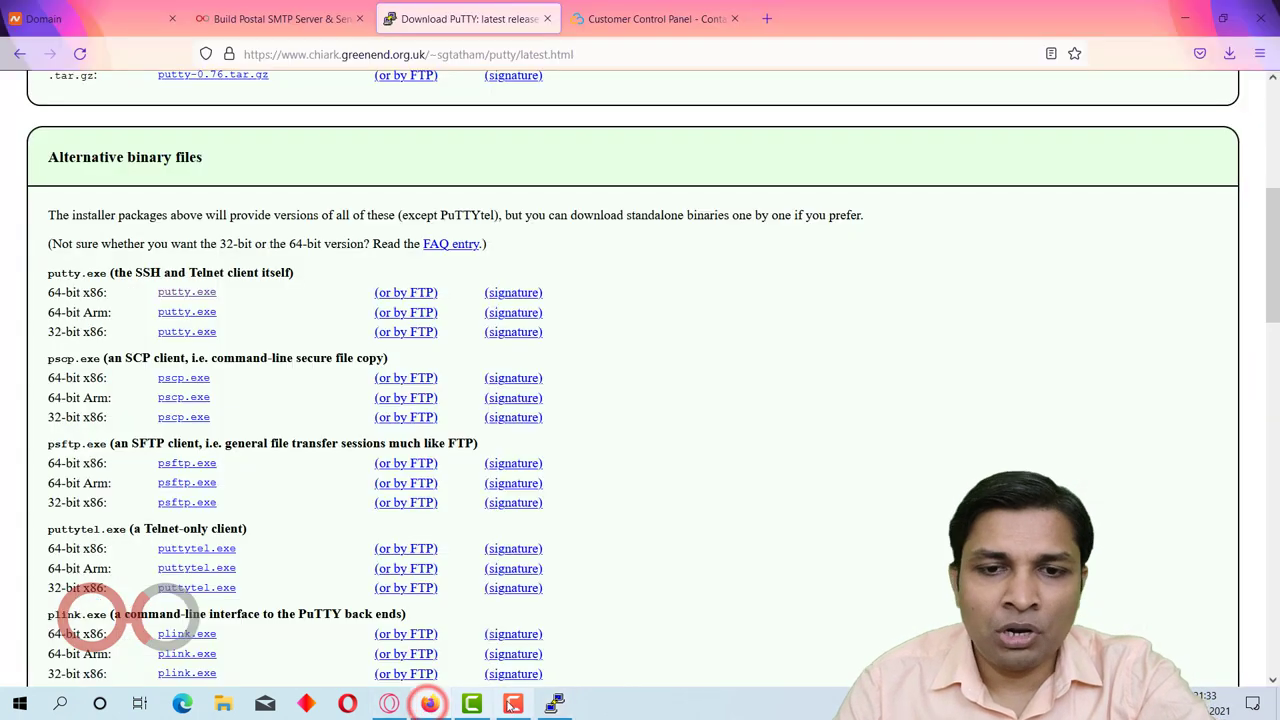
pyautogui.click(554, 703)
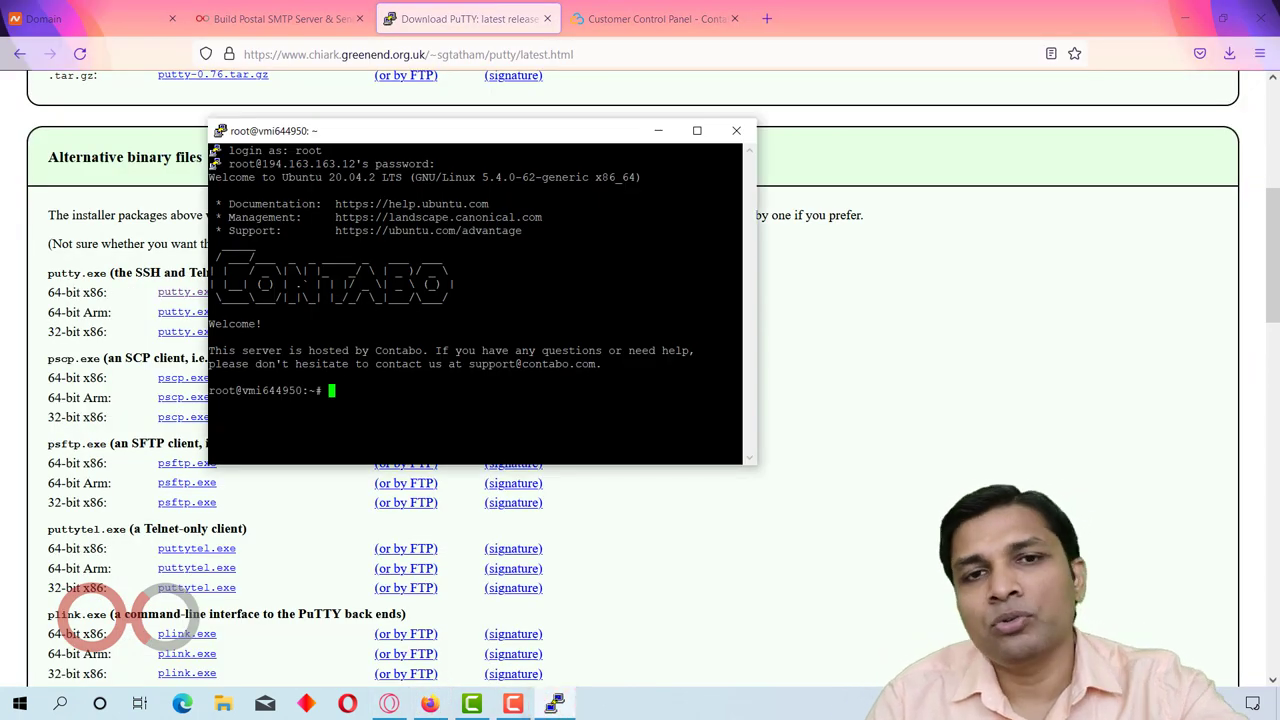
pyautogui.click(267, 28)
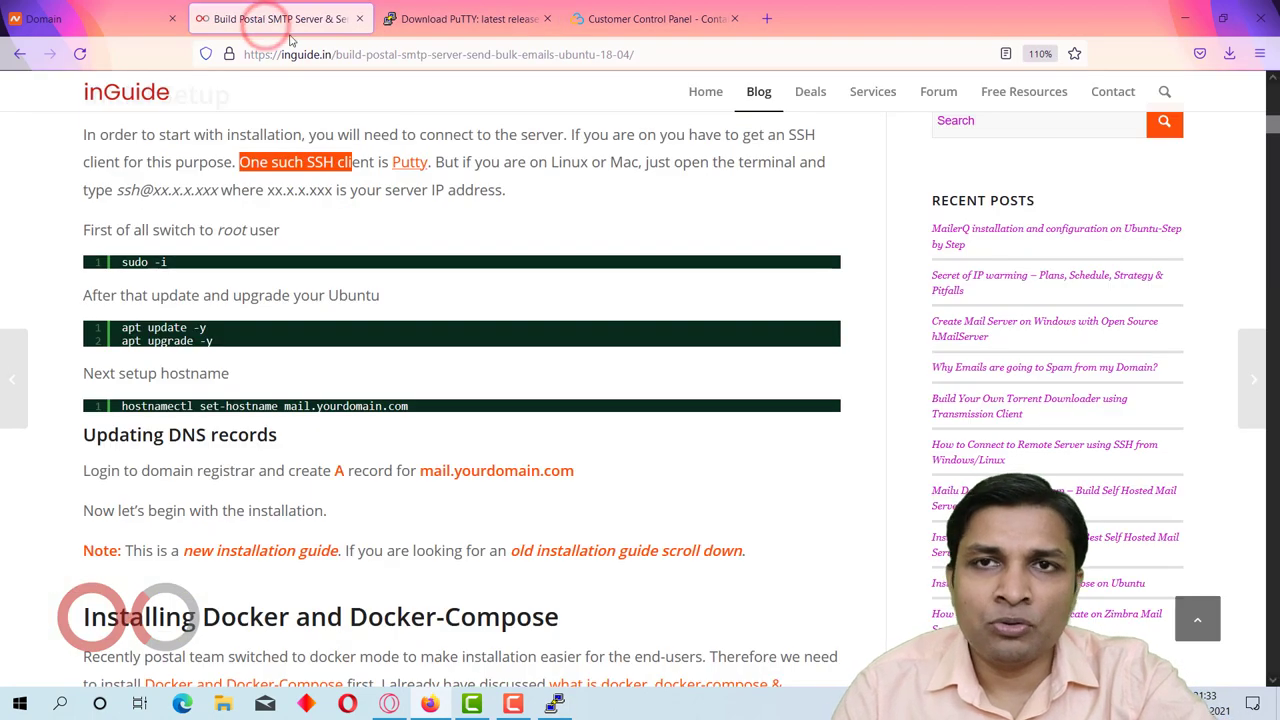
pyautogui.click(553, 703)
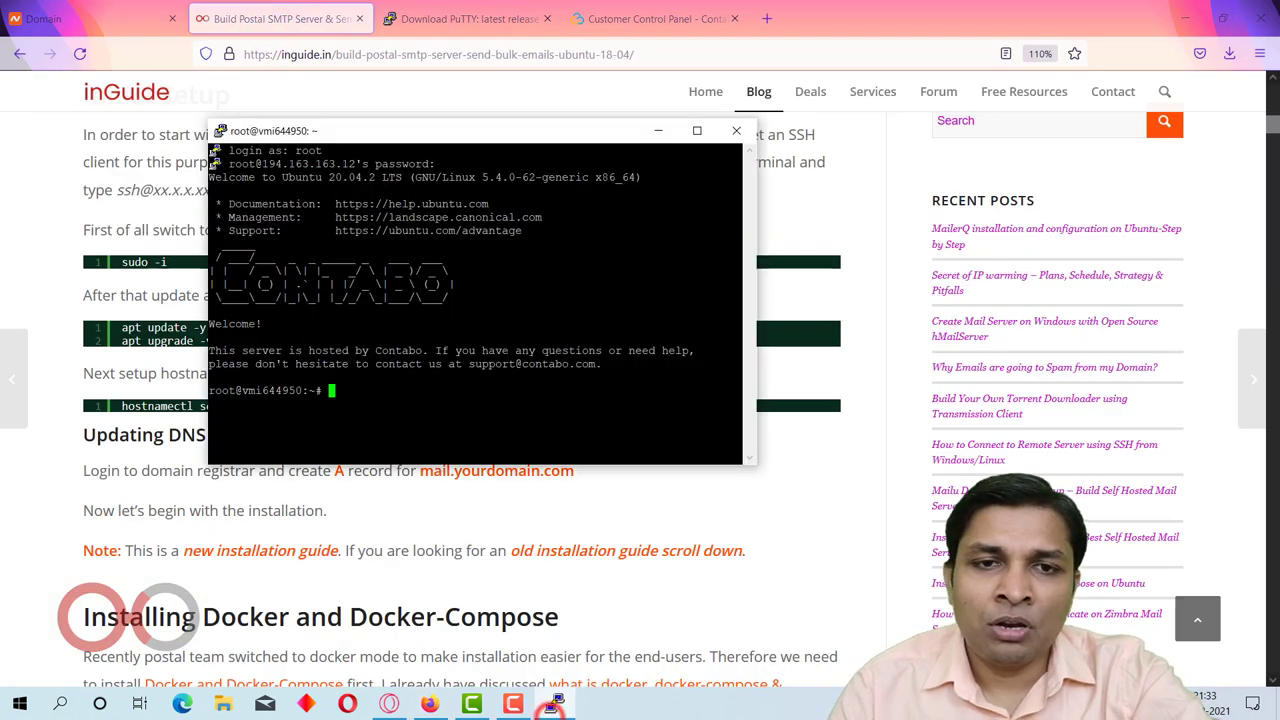
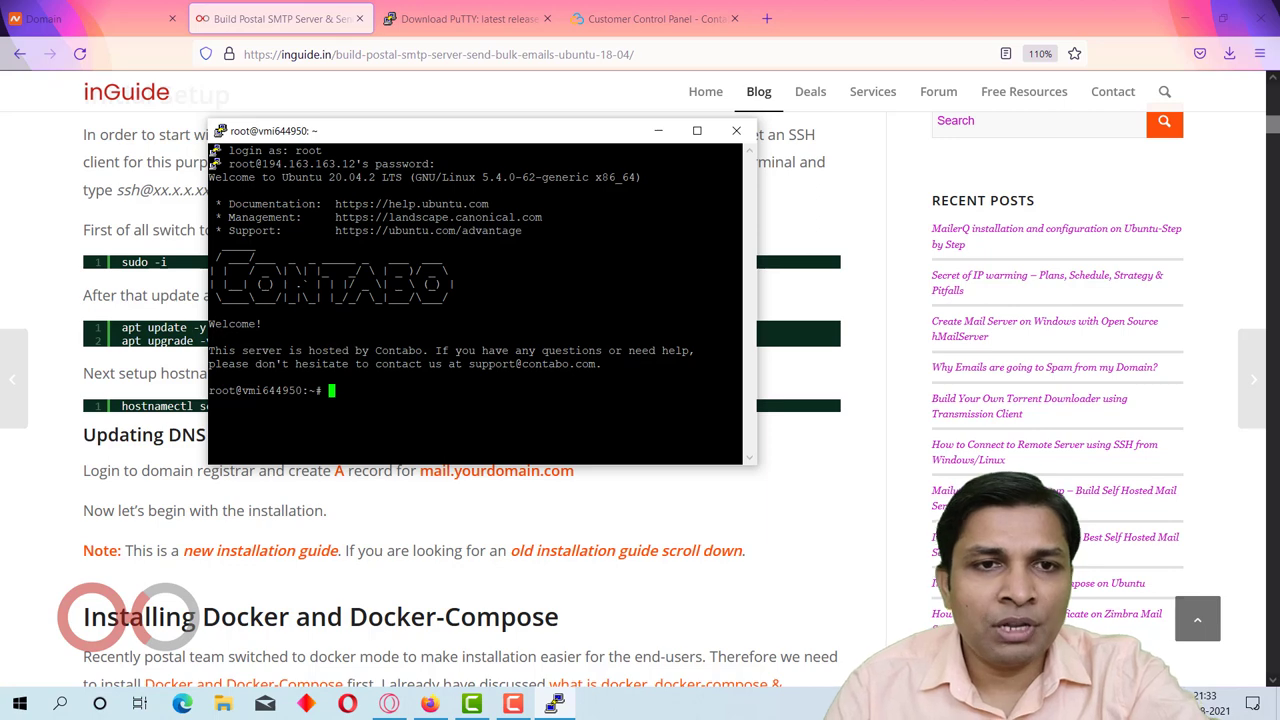
# - Copy sudo -i from the guide and run it in PuTTY to become root
pyautogui.click(185, 263)
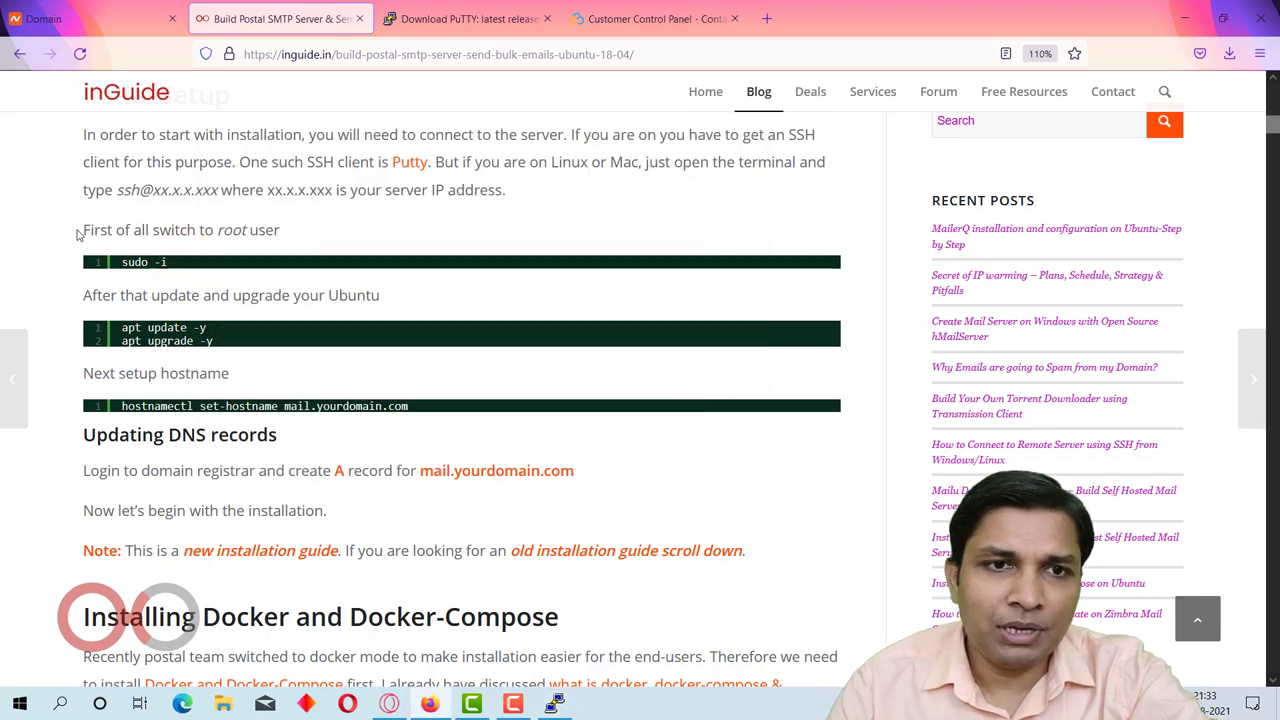
pyautogui.moveTo(108, 231); pyautogui.dragTo(266, 231)
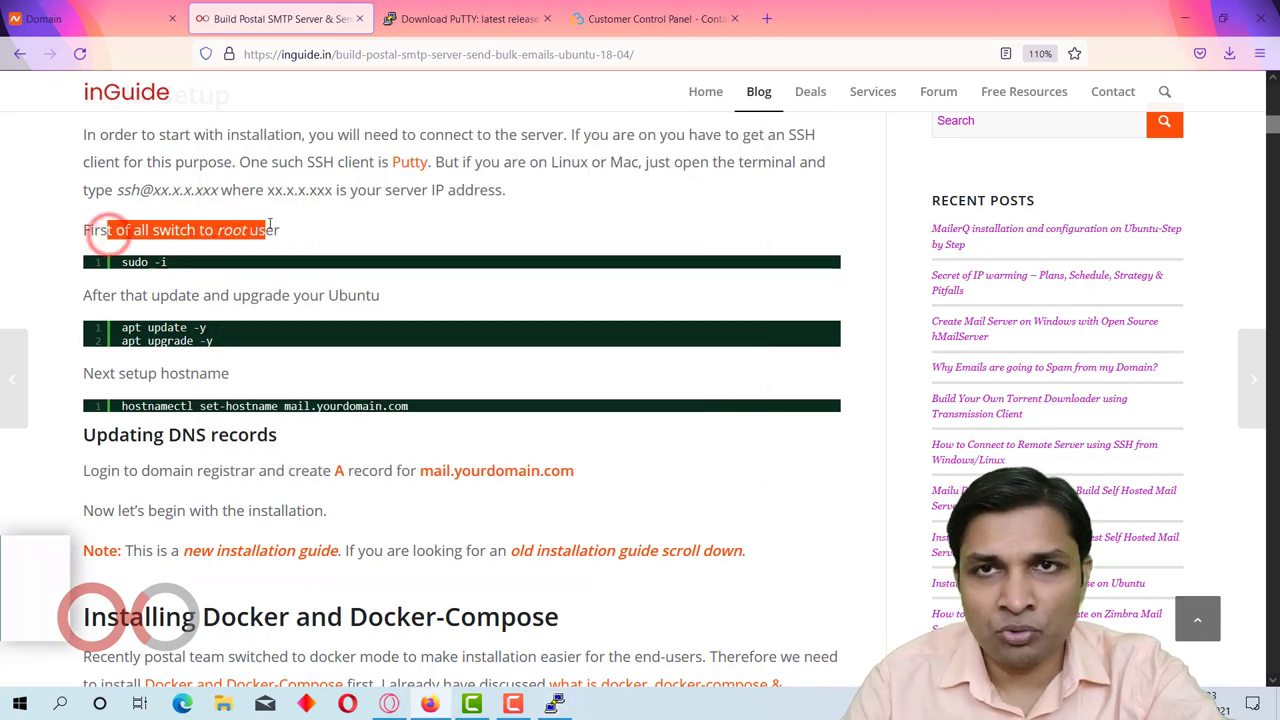
pyautogui.moveTo(120, 263); pyautogui.dragTo(177, 265)
pyautogui.hotkey('ctrl', 'c')
pyautogui.click(554, 703)
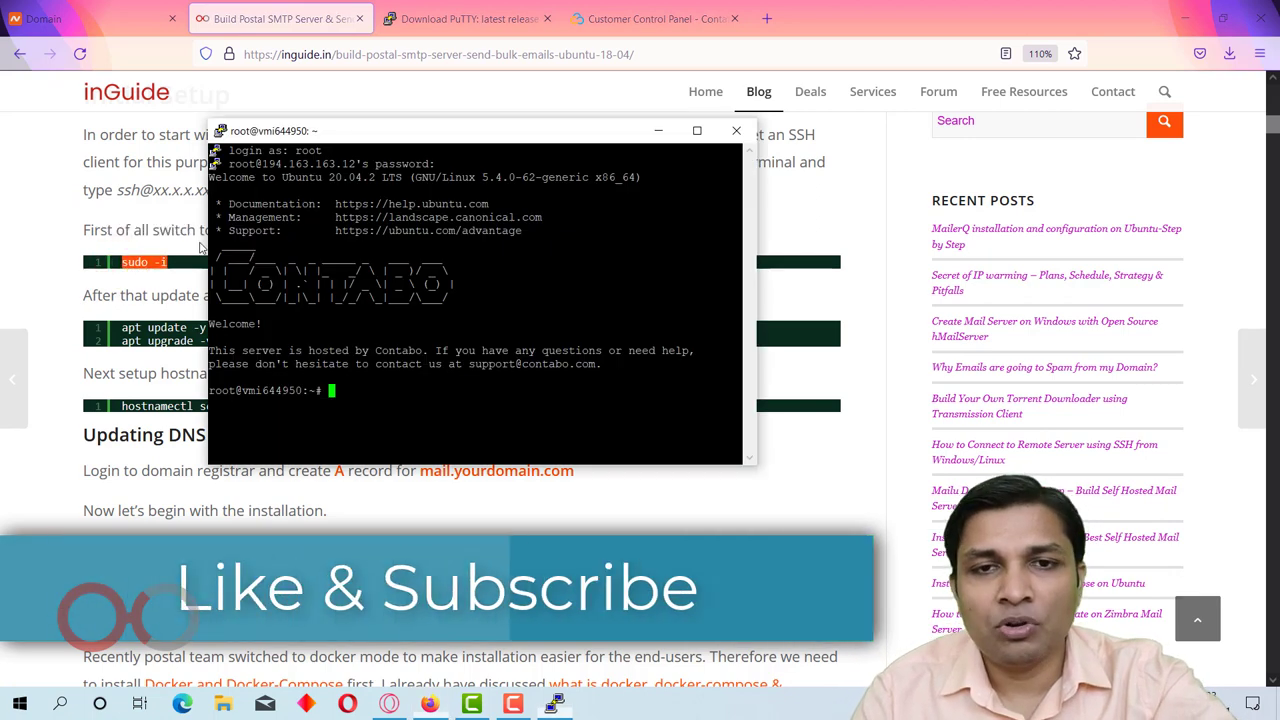
pyautogui.press('shift+Insert')
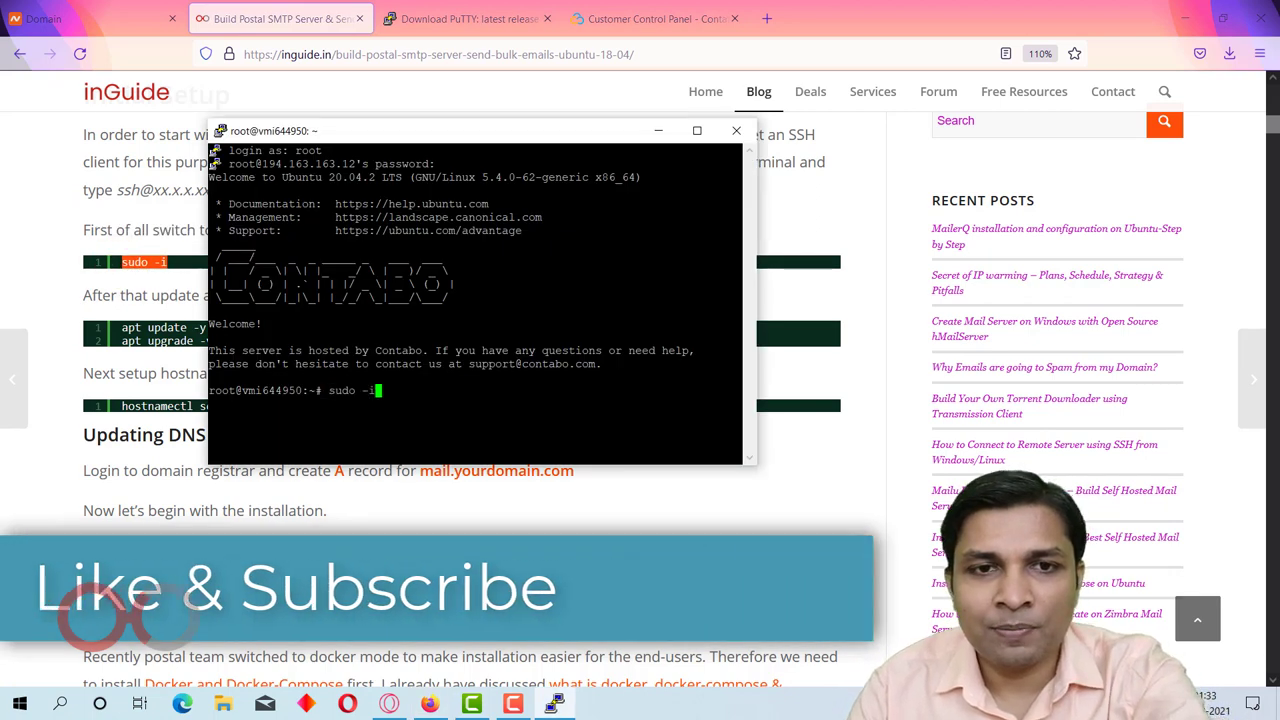
pyautogui.press('Return')
# - Change the PuTTY terminal font to Courier New 12-point and apply it
pyautogui.rightClick(408, 141)
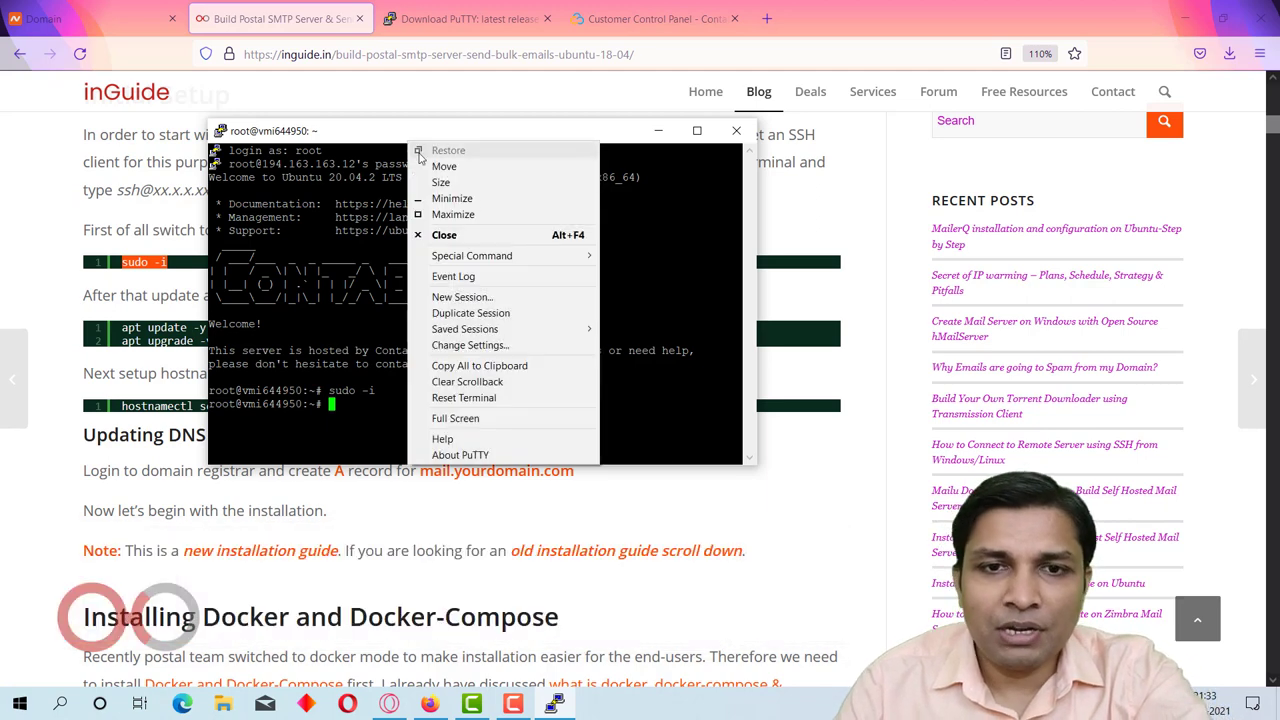
pyautogui.click(498, 345)
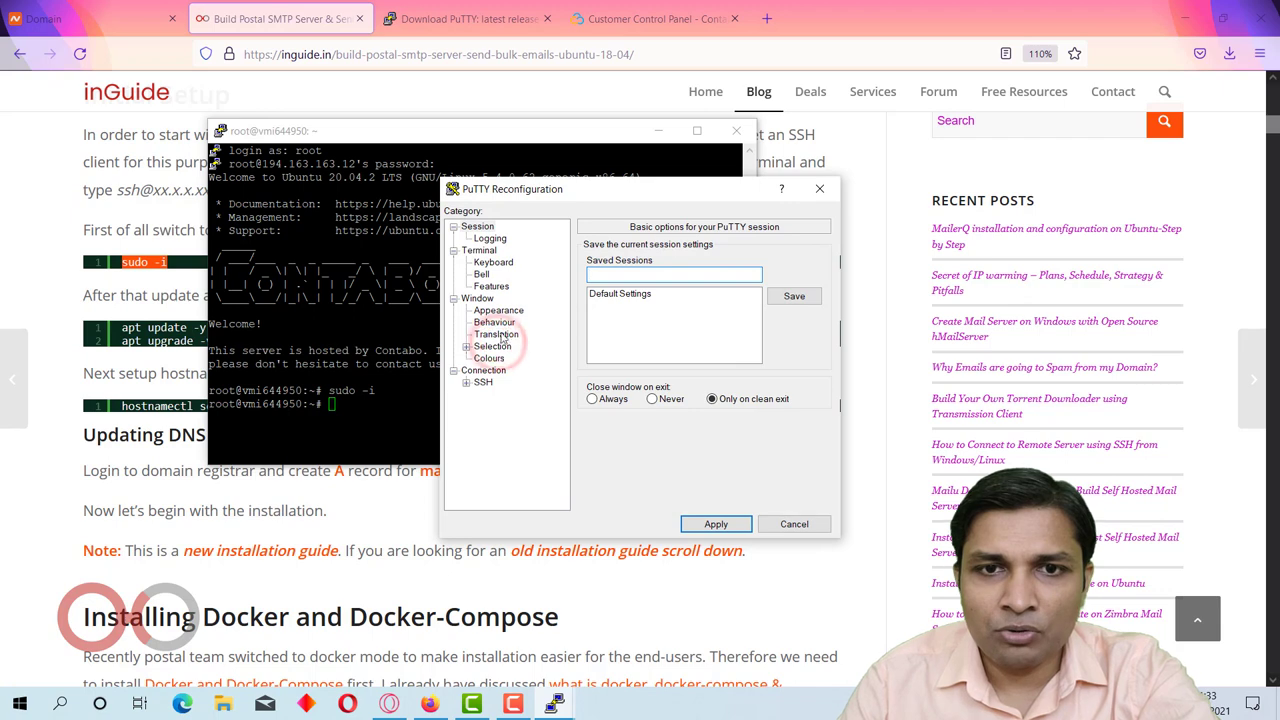
pyautogui.click(498, 310)
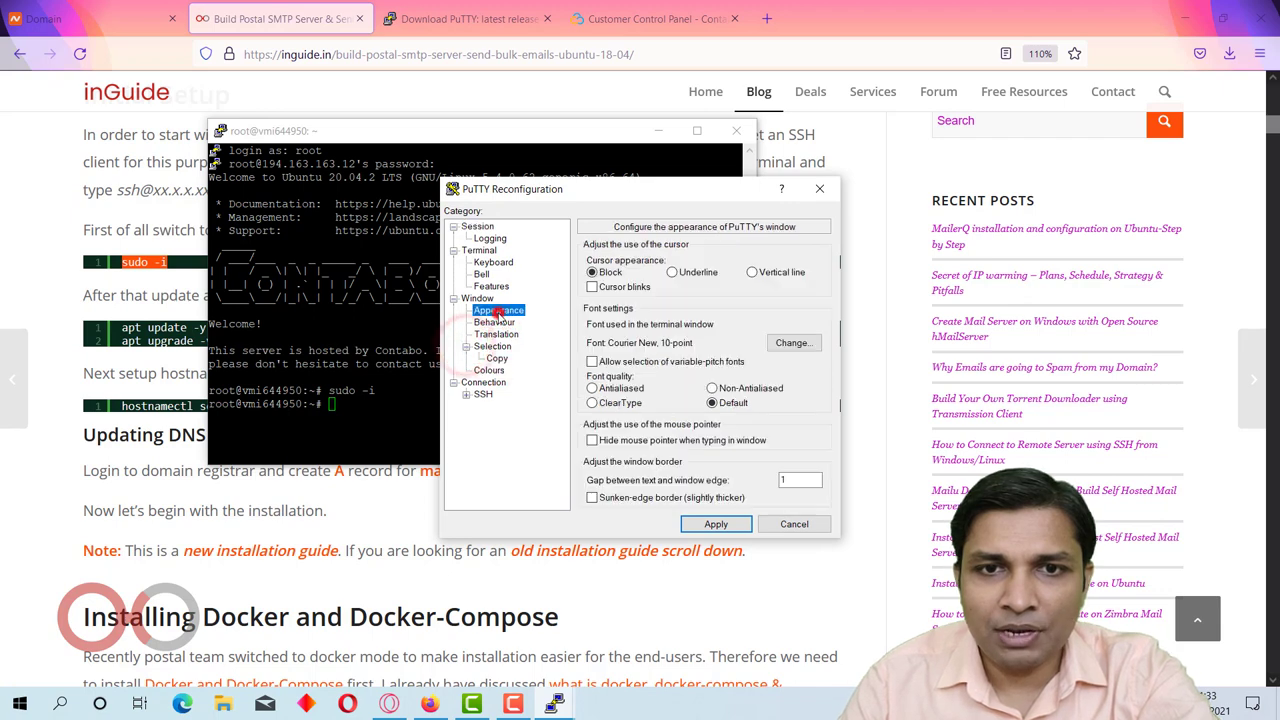
pyautogui.click(797, 342)
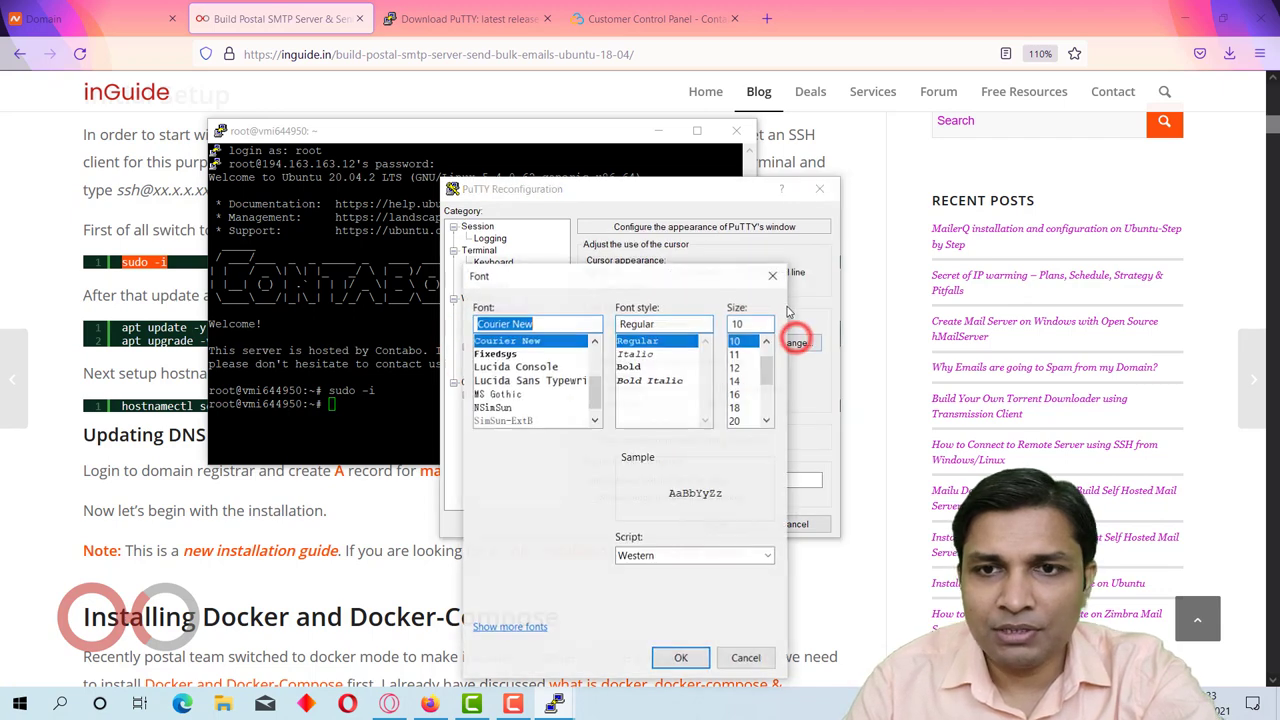
pyautogui.click(737, 367)
pyautogui.click(681, 658)
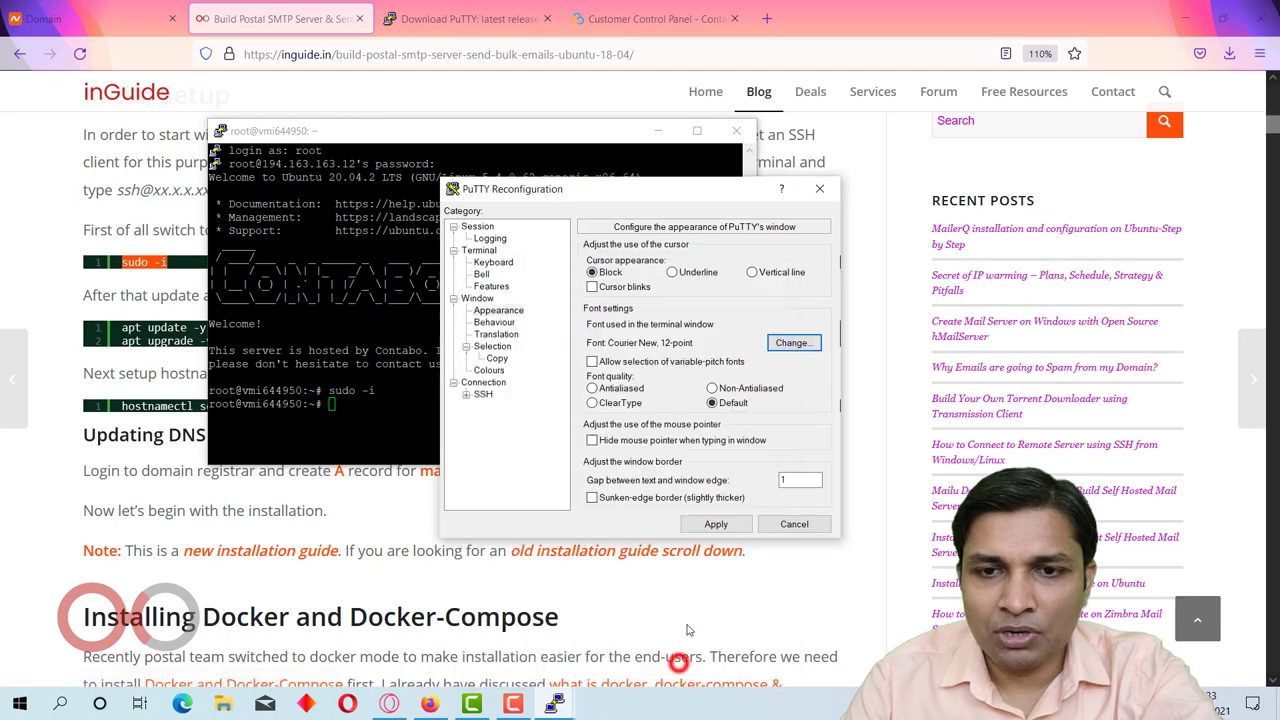
pyautogui.click(714, 521)
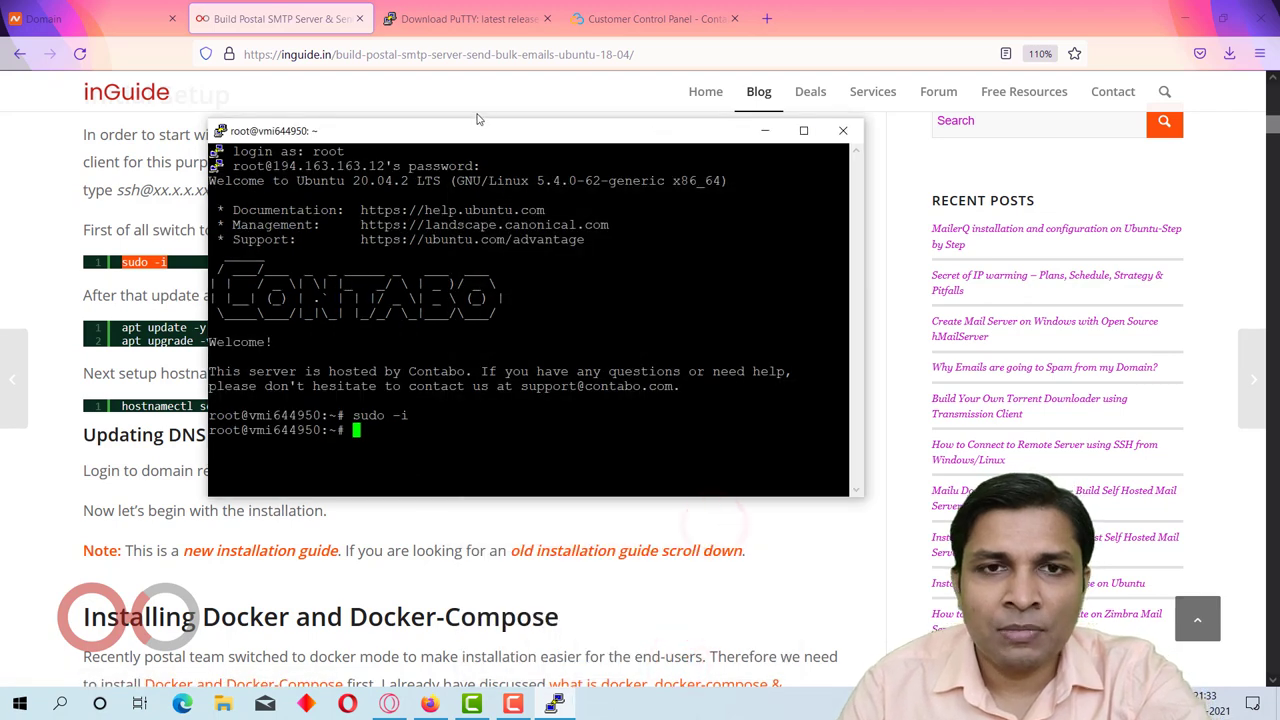
pyautogui.moveTo(474, 136); pyautogui.dragTo(730, 91)
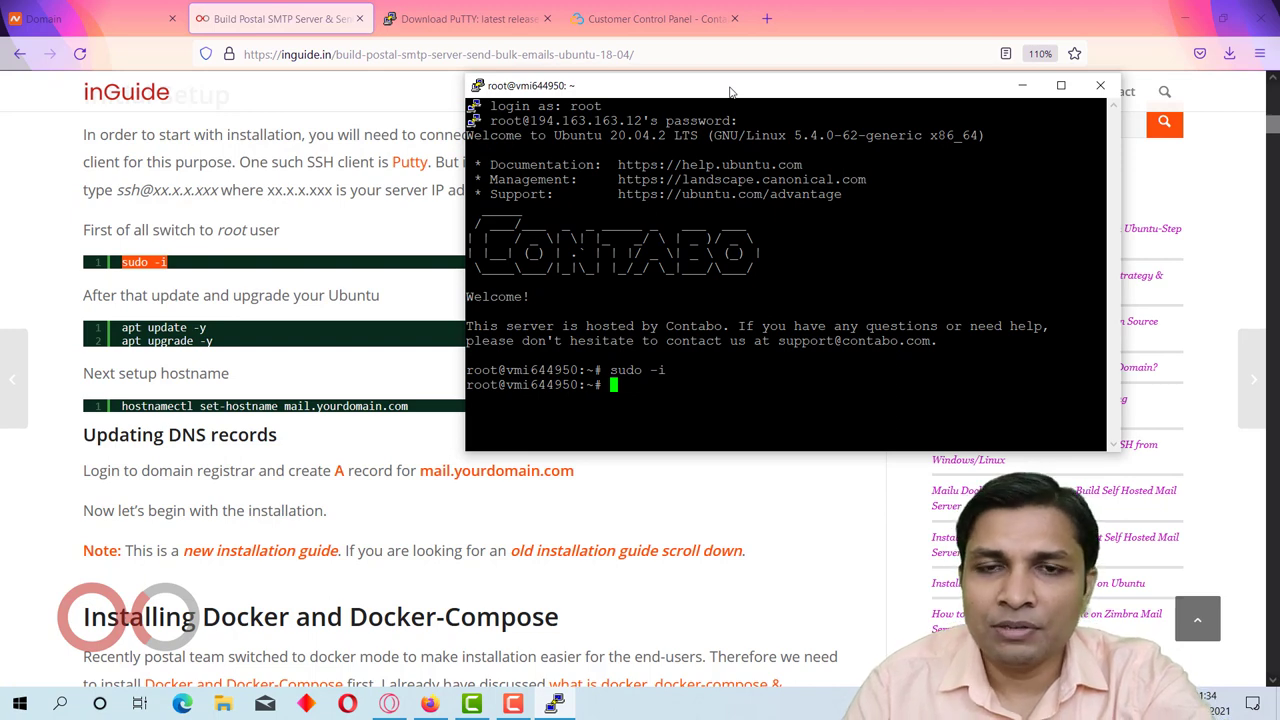
# - Copy apt update -y from the guide and run it on the server
pyautogui.scroll(-2, 275, 232)
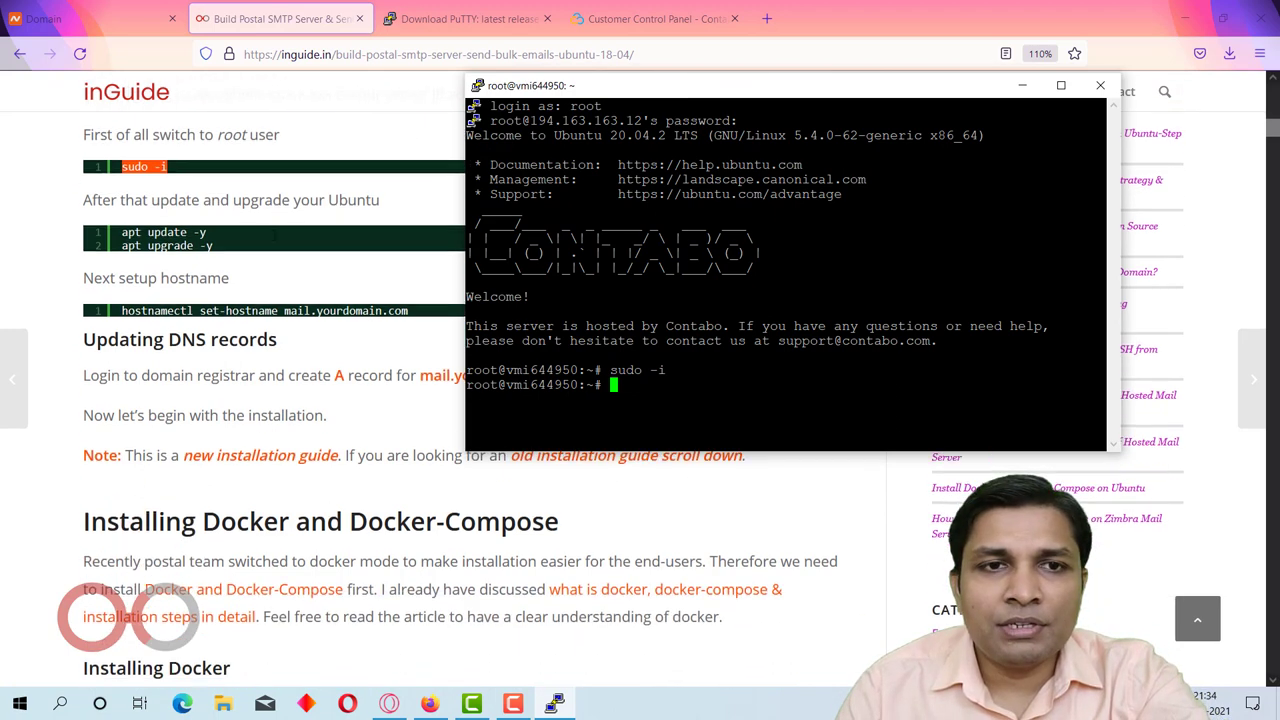
pyautogui.click(170, 226)
pyautogui.doubleClick(160, 199)
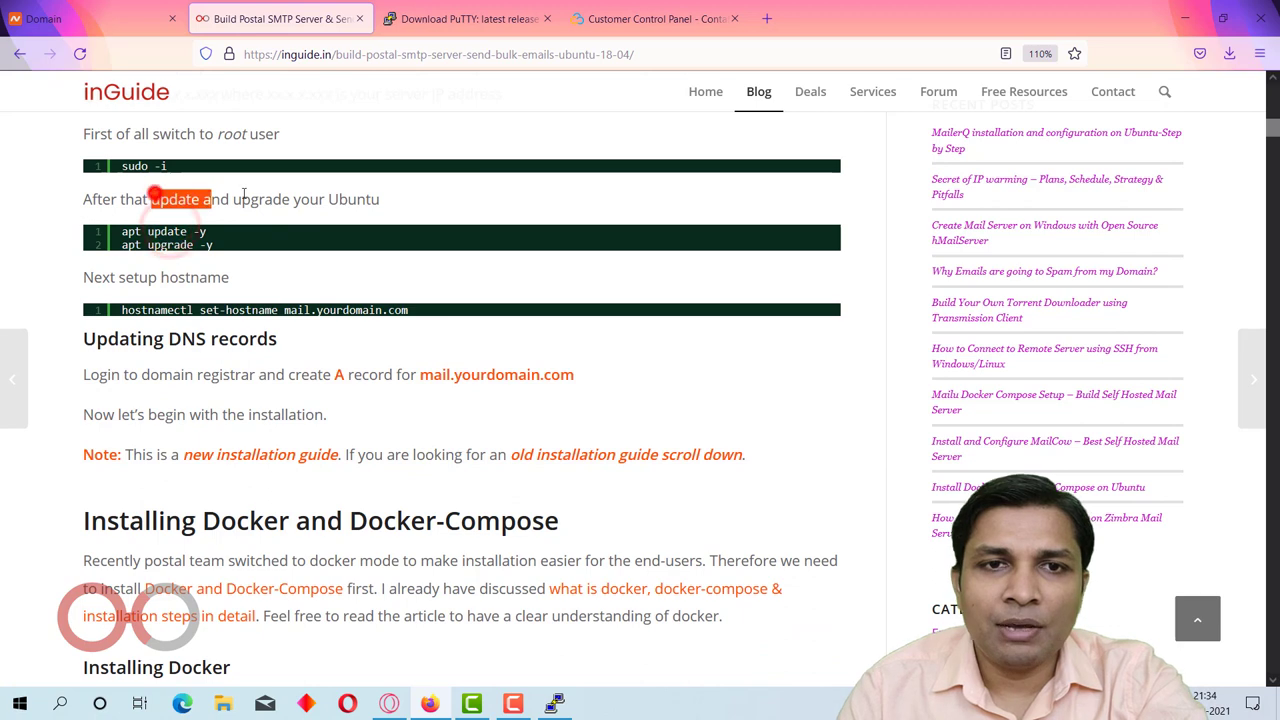
pyautogui.moveTo(160, 199); pyautogui.dragTo(372, 199)
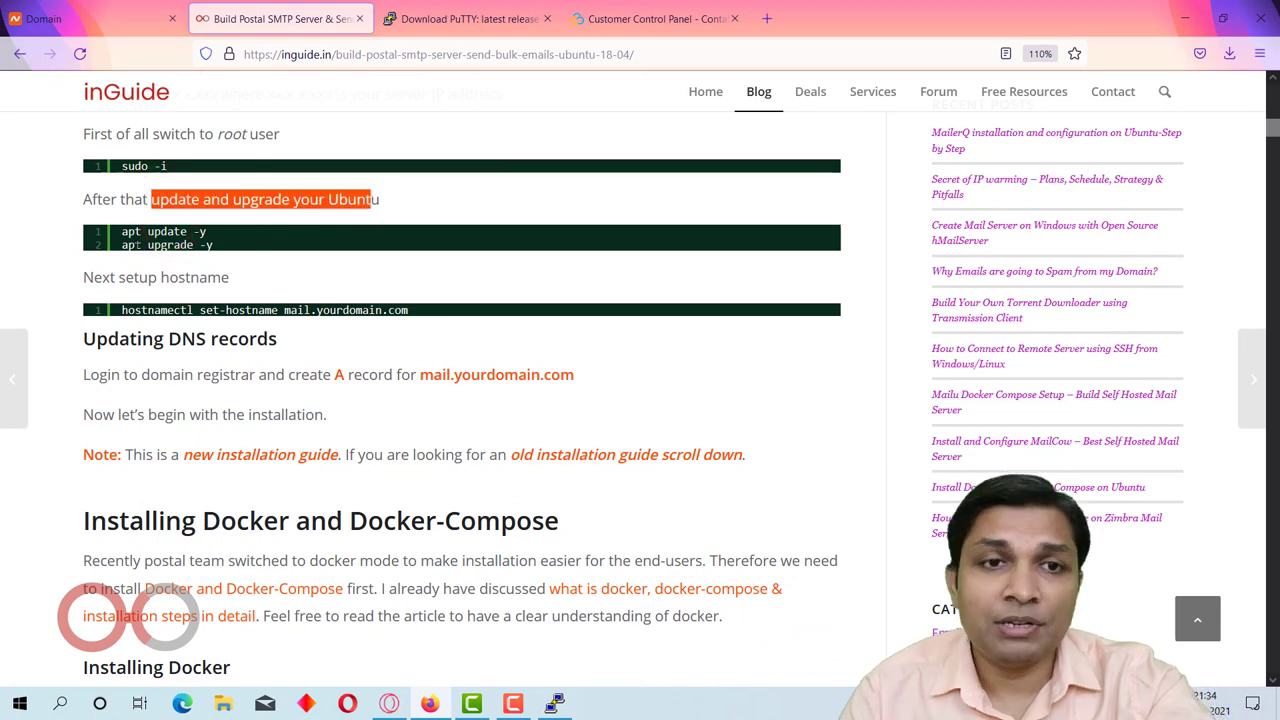
pyautogui.moveTo(120, 231); pyautogui.dragTo(213, 230)
pyautogui.hotkey('ctrl', 'c')
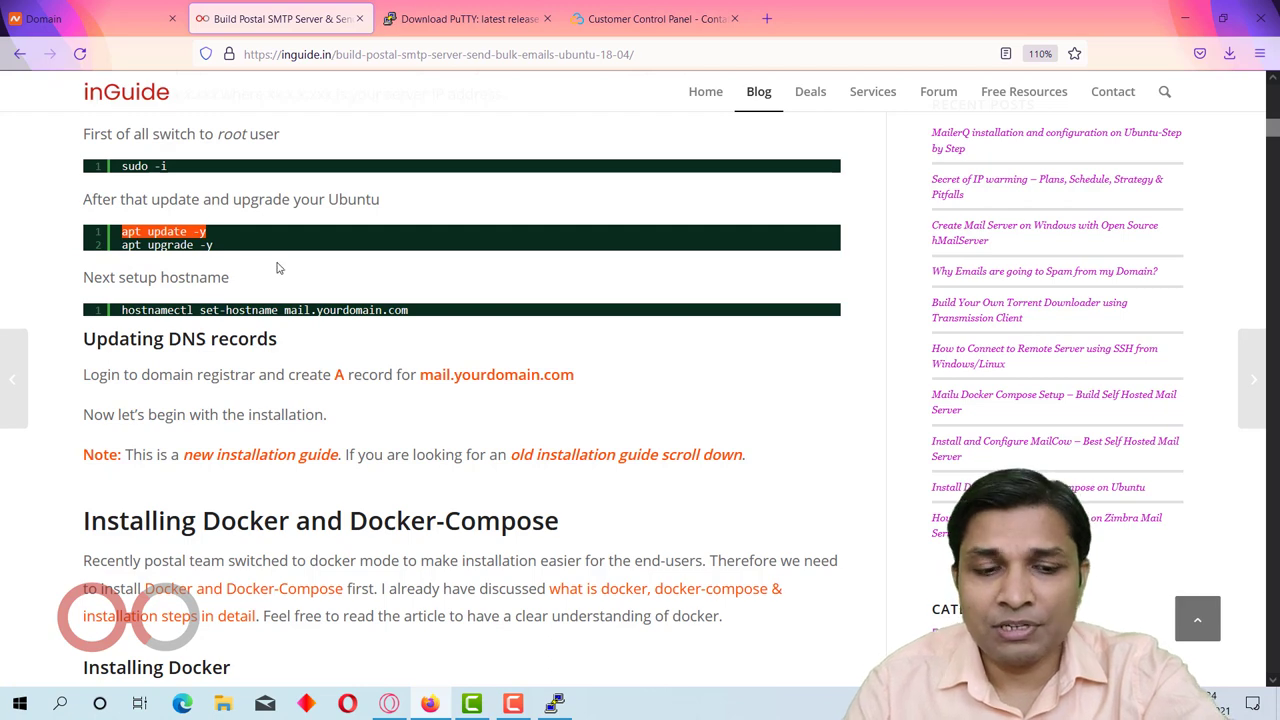
pyautogui.click(554, 703)
pyautogui.press('shift+Insert')
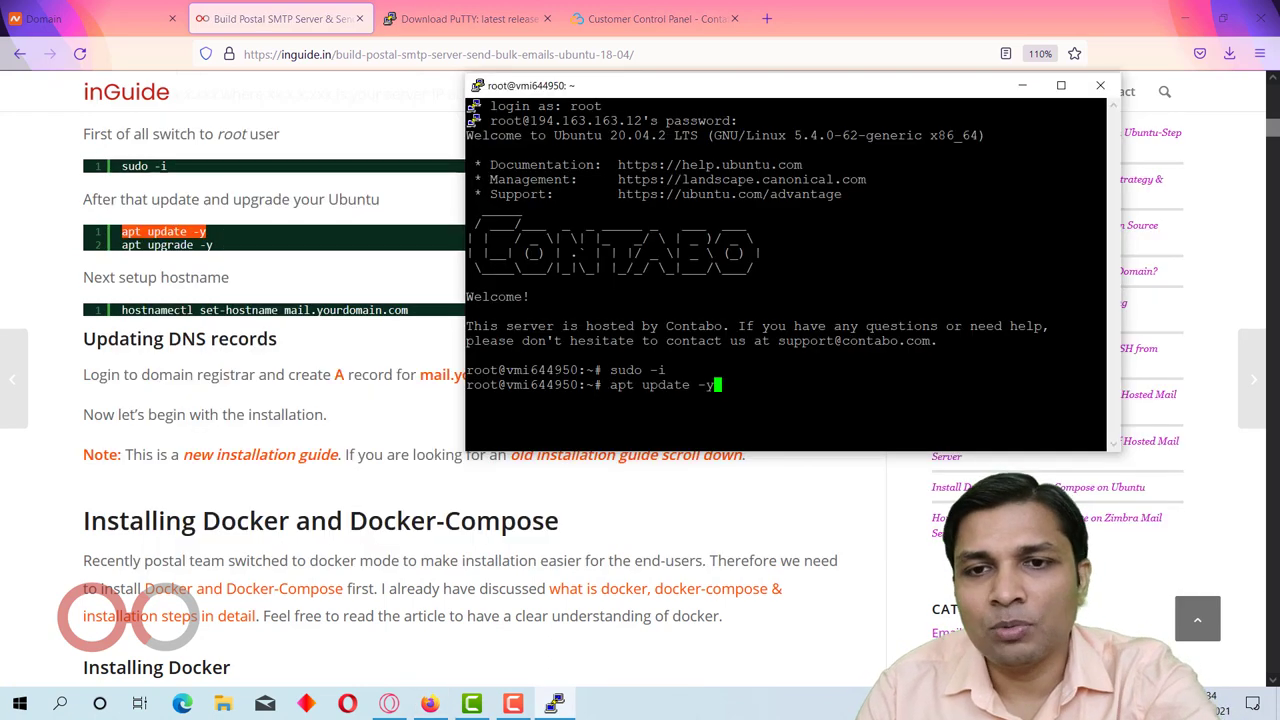
pyautogui.press('Return')
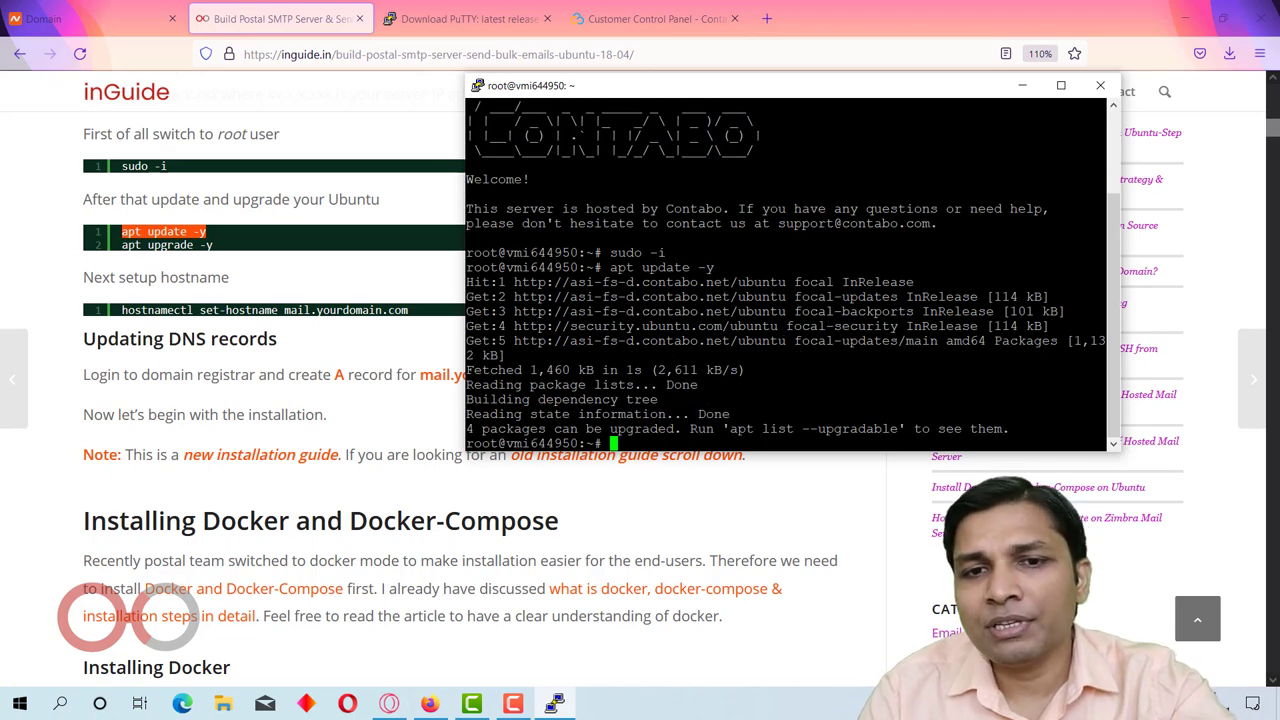
# - Run apt upgrade -y for the 4 upgradable packages, then mark yourdomain.com in the hostname command
pyautogui.moveTo(467, 428); pyautogui.dragTo(674, 428)
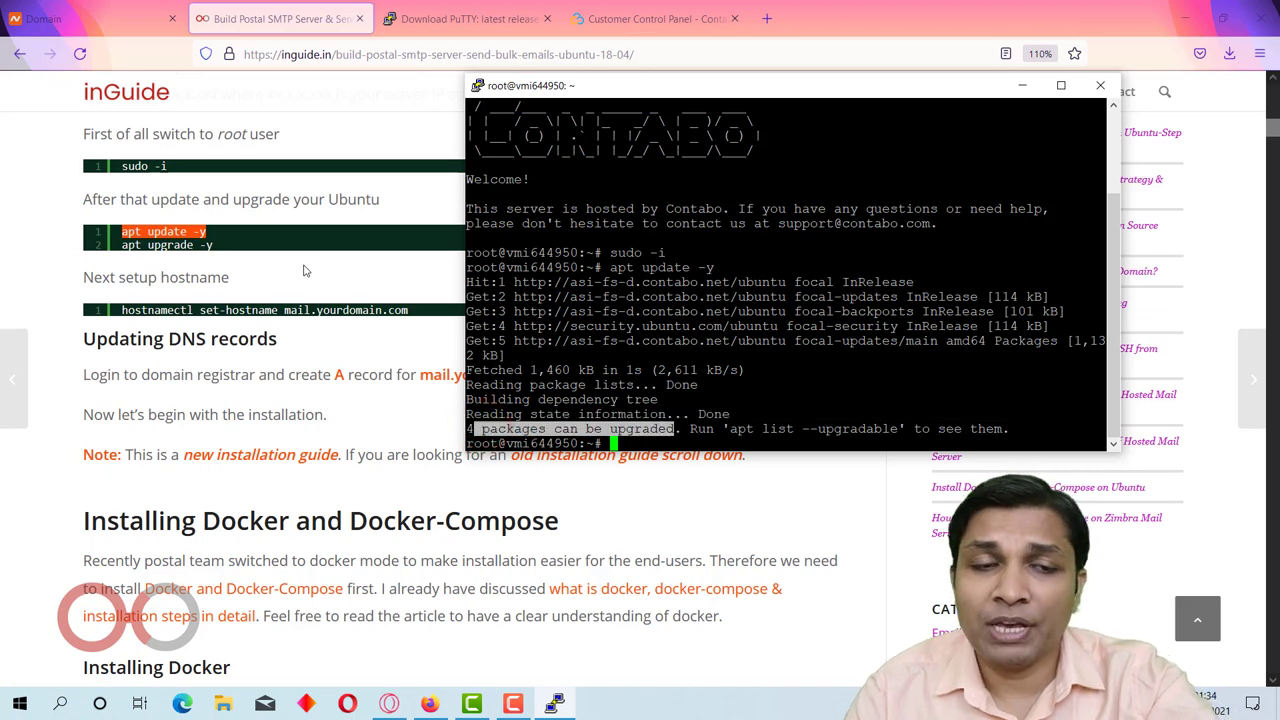
pyautogui.click(129, 250)
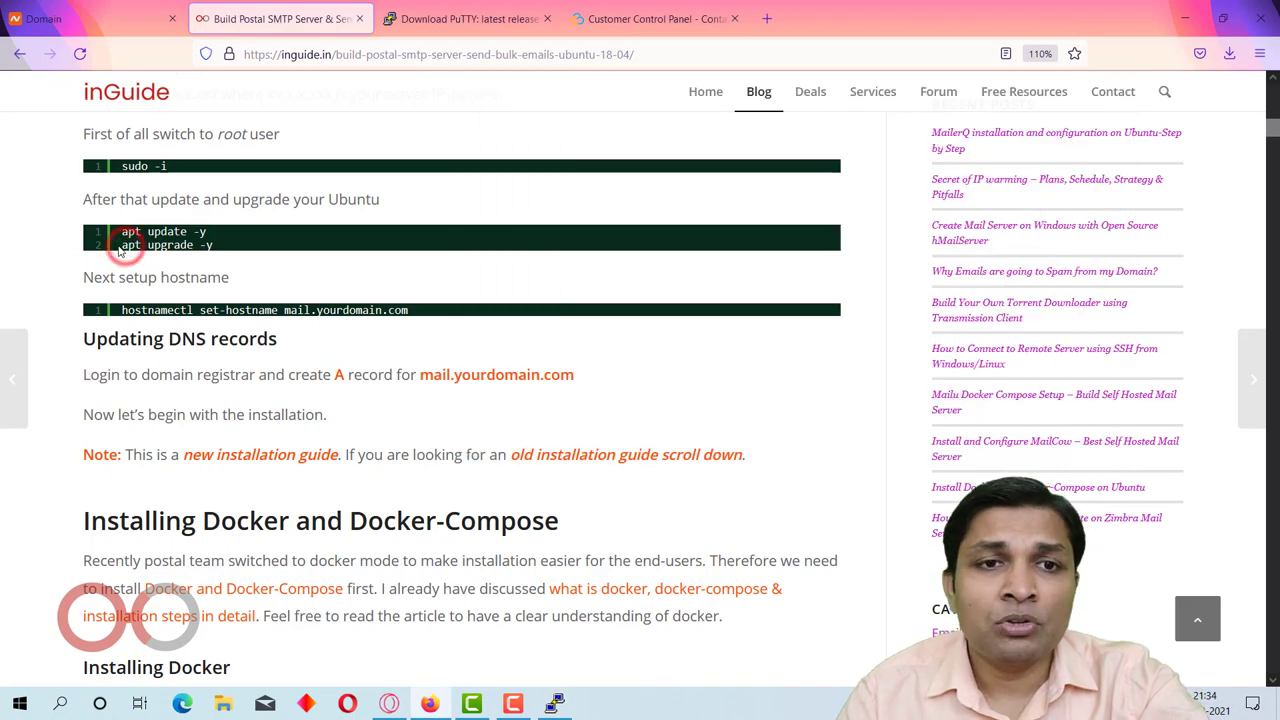
pyautogui.moveTo(121, 245); pyautogui.dragTo(213, 245)
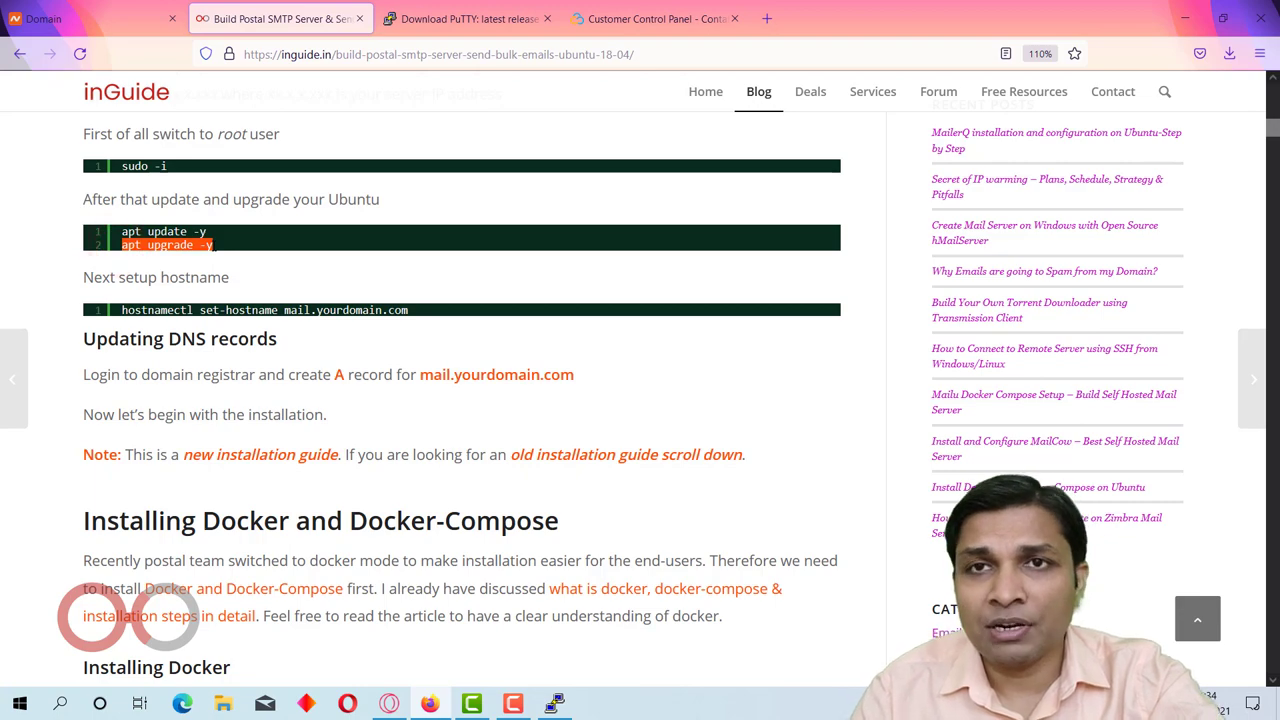
pyautogui.hotkey('ctrl', 'c')
pyautogui.hotkey('alt', 'Tab')
pyautogui.press('shift+Insert')
pyautogui.press('Return')
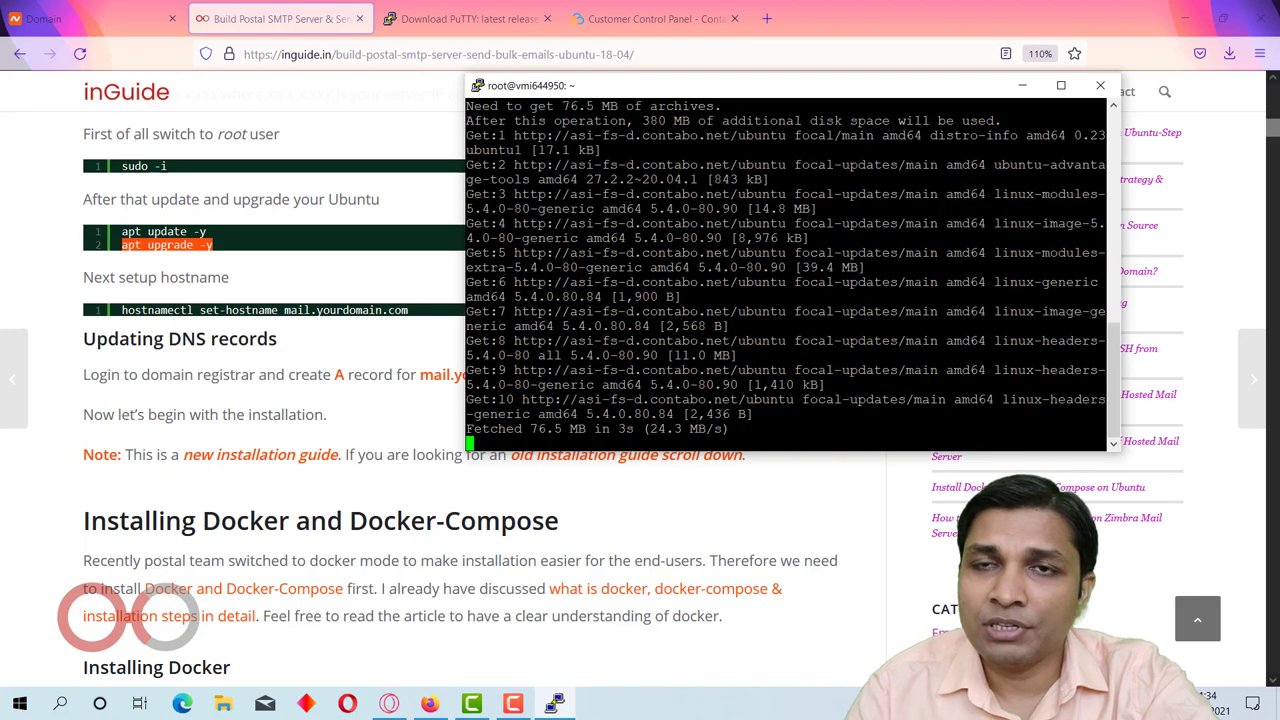
pyautogui.click(117, 312)
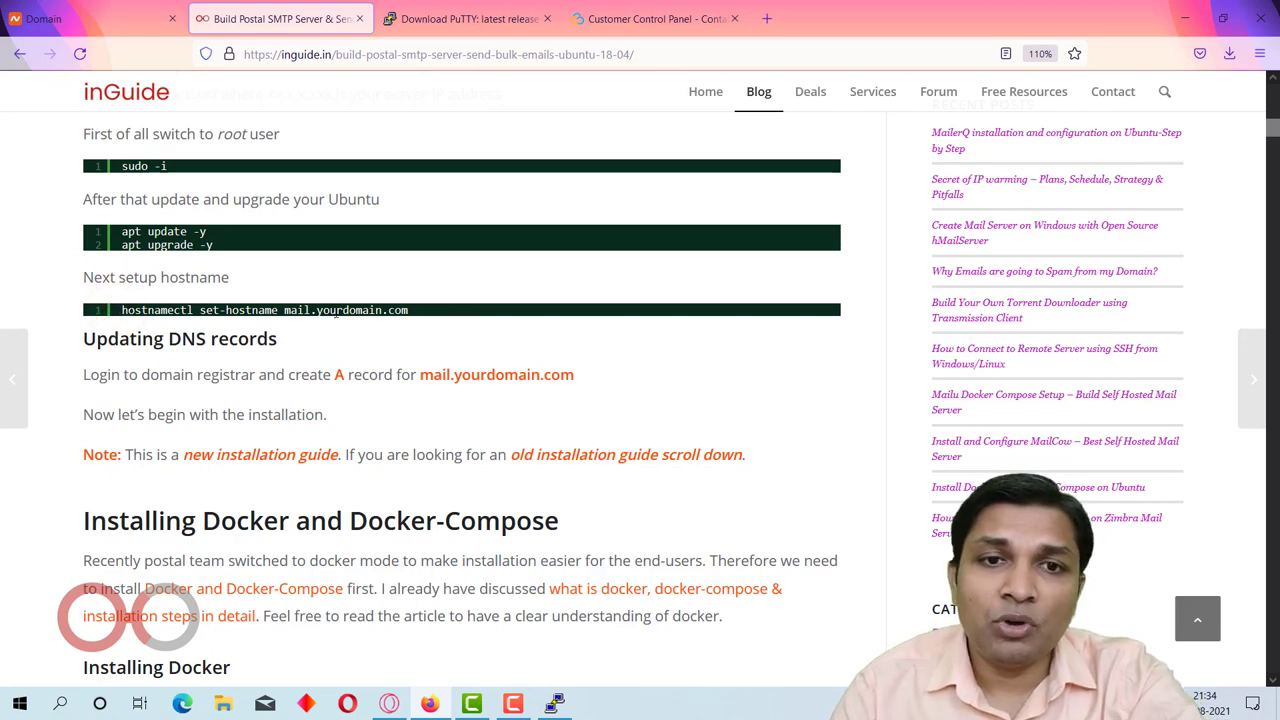
pyautogui.moveTo(316, 310); pyautogui.dragTo(413, 316)
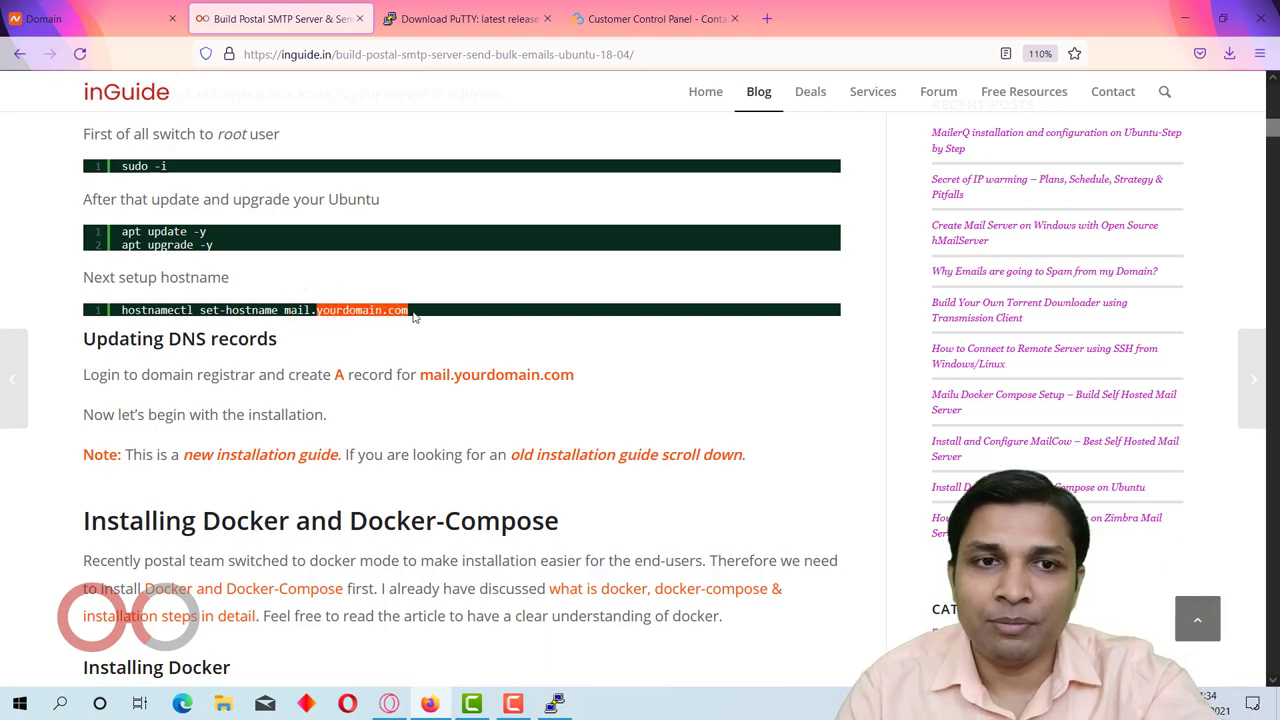
# - Check inlearn.in's Advanced DNS host records, with mail at 172.105.33.83, then return to the article
pyautogui.click(105, 18)
pyautogui.scroll(-3, 296, 210)
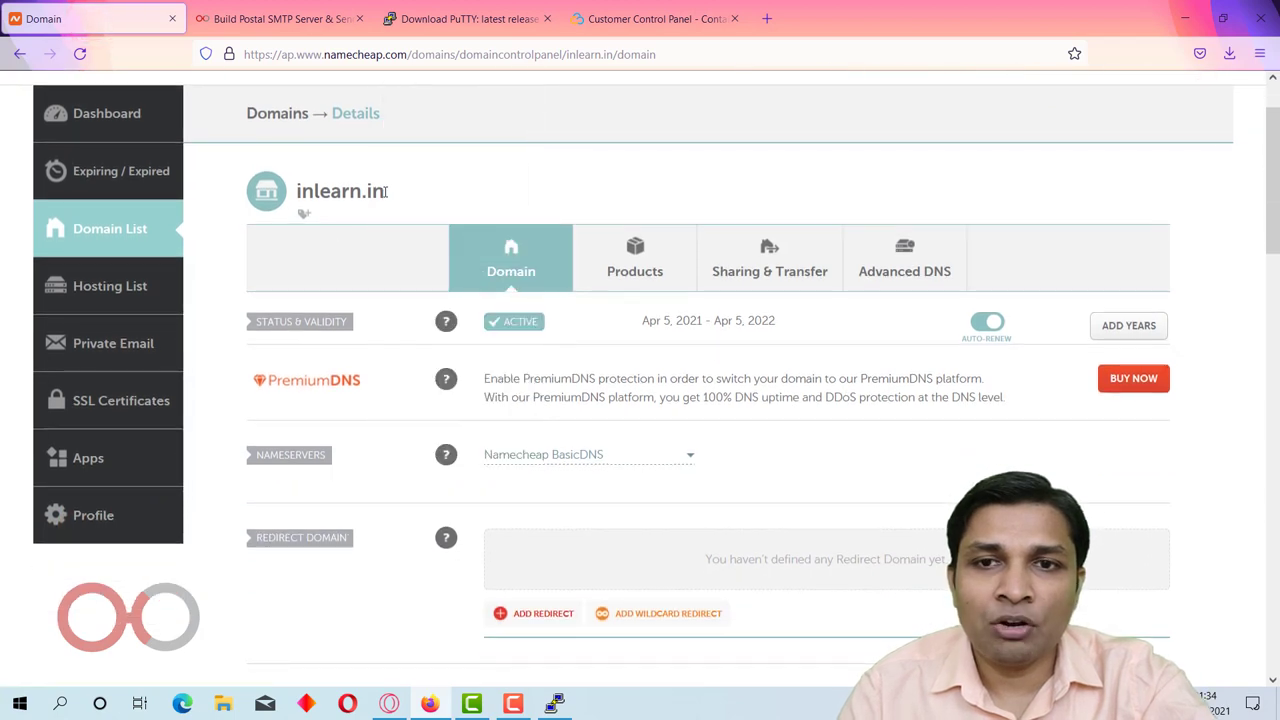
pyautogui.click(906, 268)
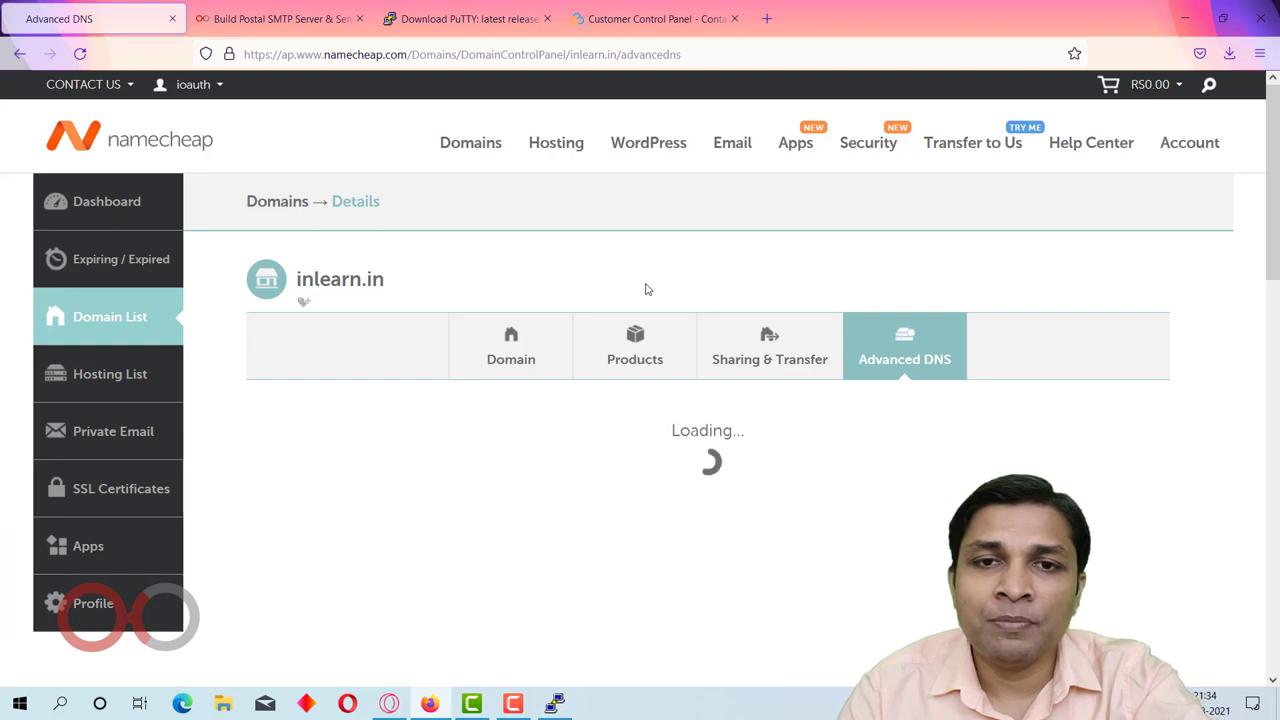
pyautogui.scroll(-3, 585, 298)
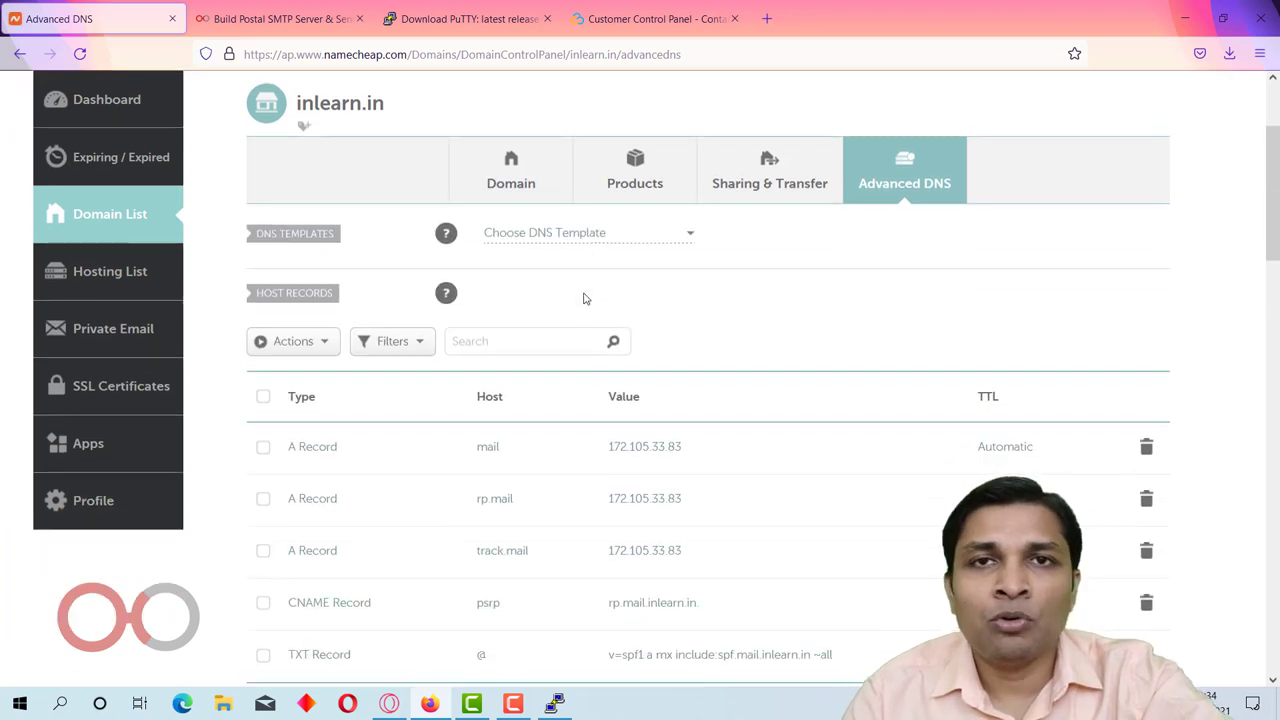
pyautogui.scroll(-3, 585, 298)
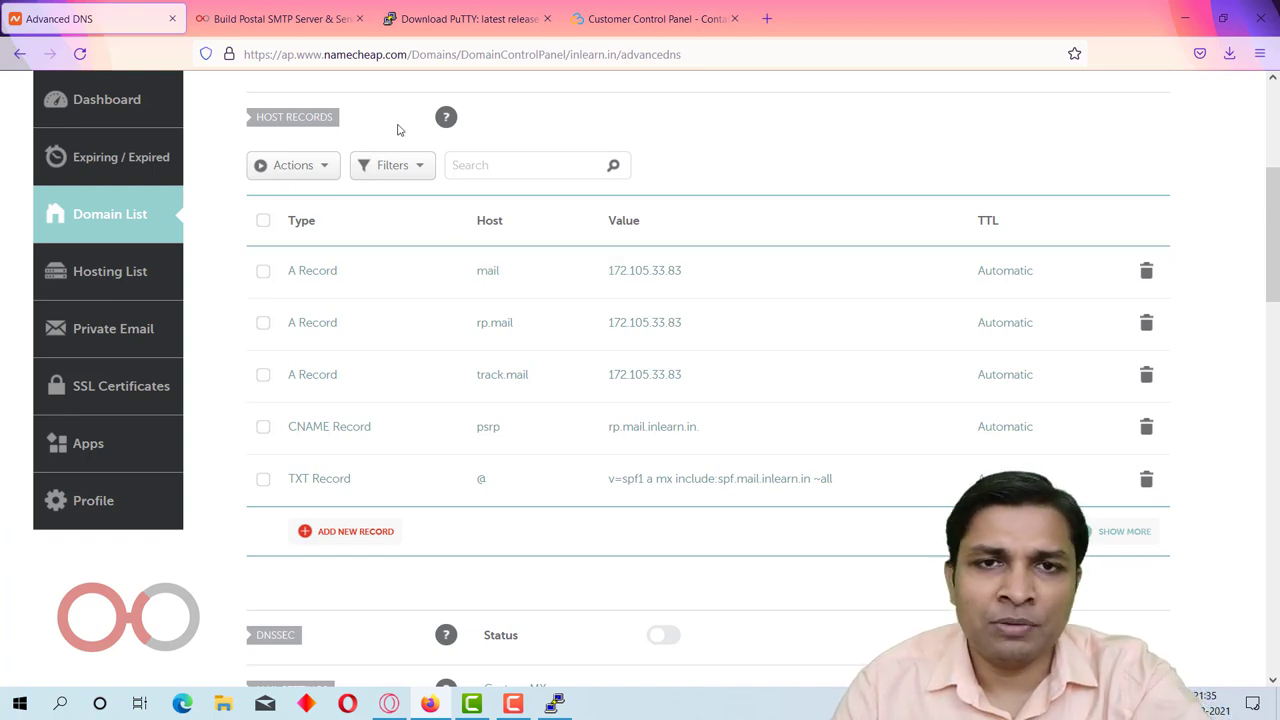
pyautogui.click(280, 18)
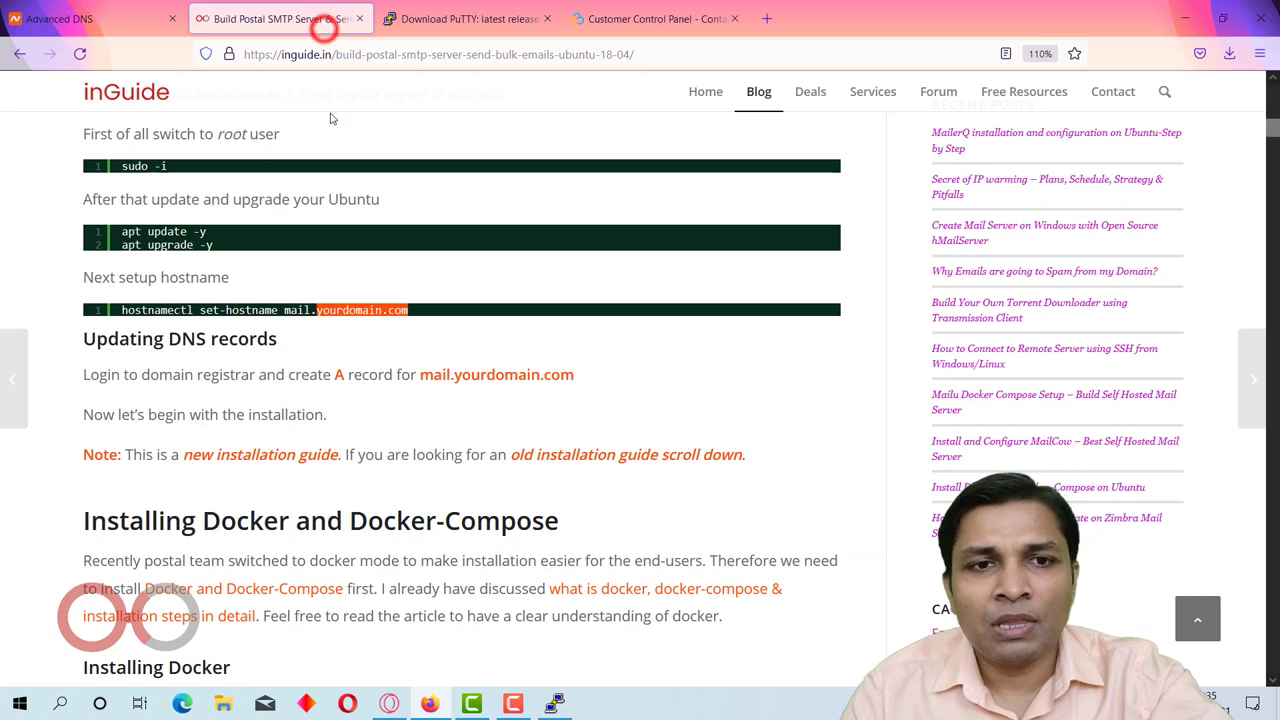
# - Run hostnamectl set-hostname mail.inlearn.in on the server, then return to the article
pyautogui.moveTo(218, 310); pyautogui.dragTo(310, 307)
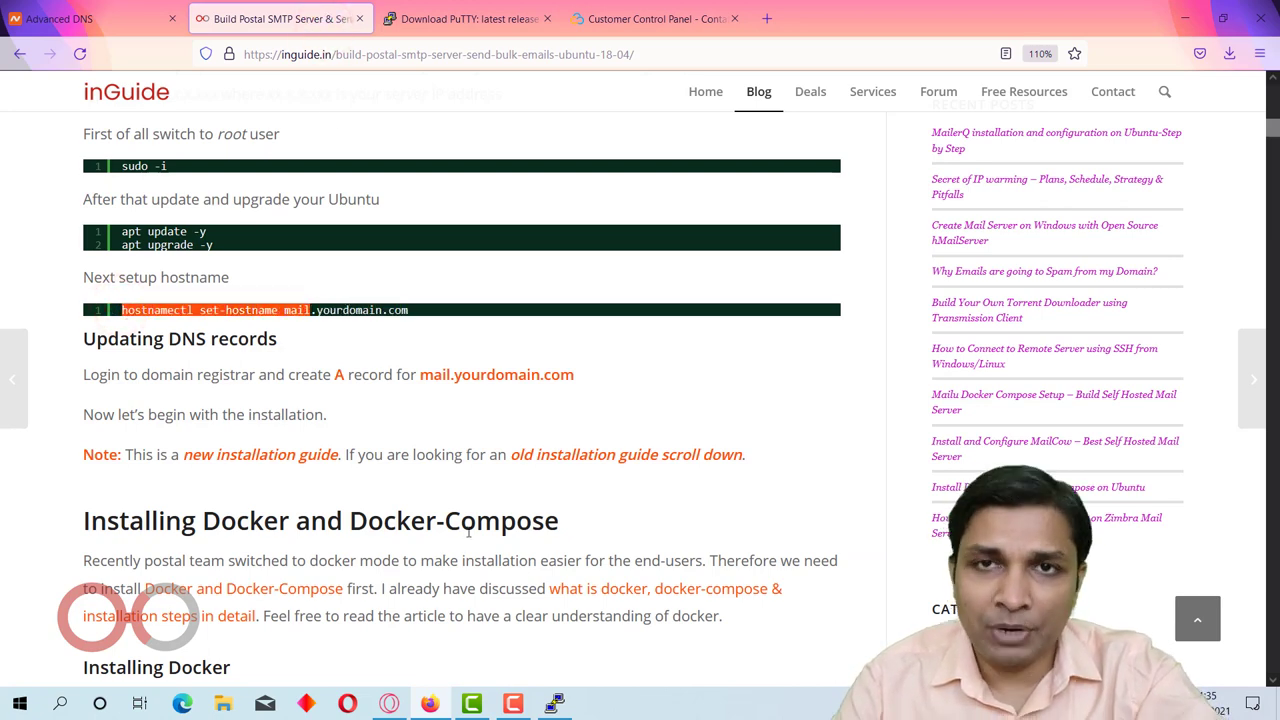
pyautogui.click(554, 703)
pyautogui.press('shift+Insert')
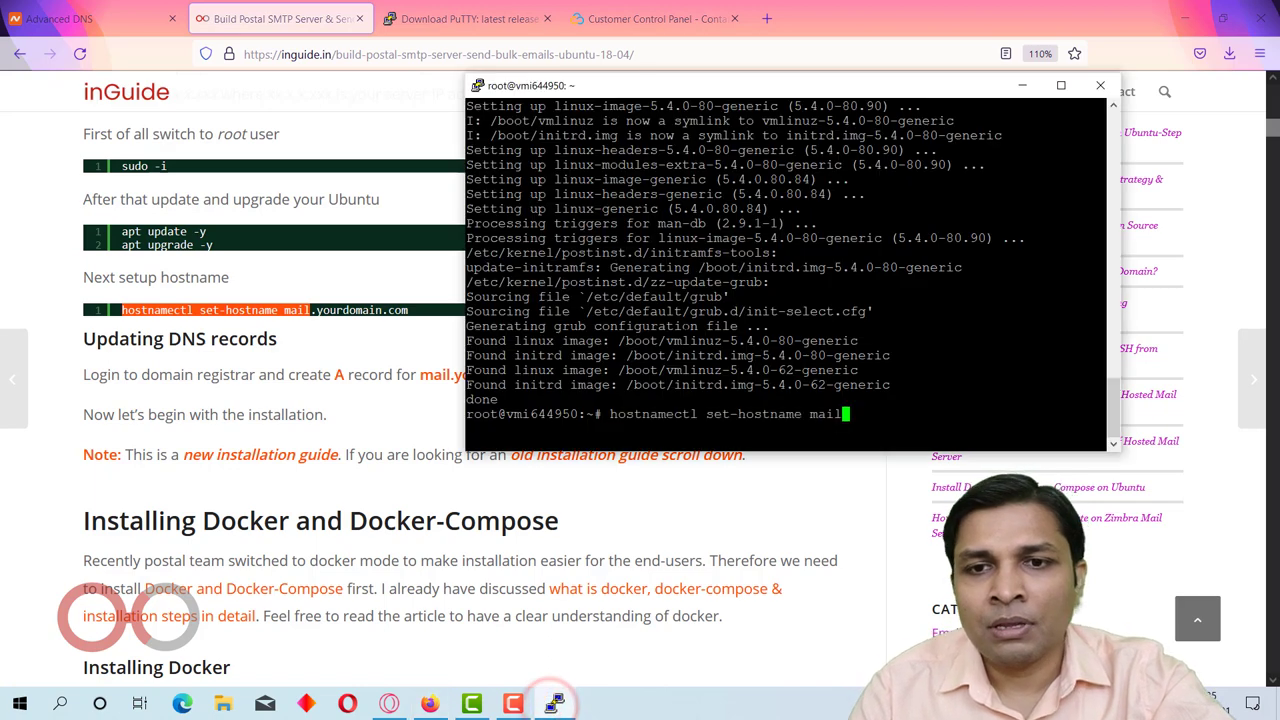
pyautogui.write('.in')
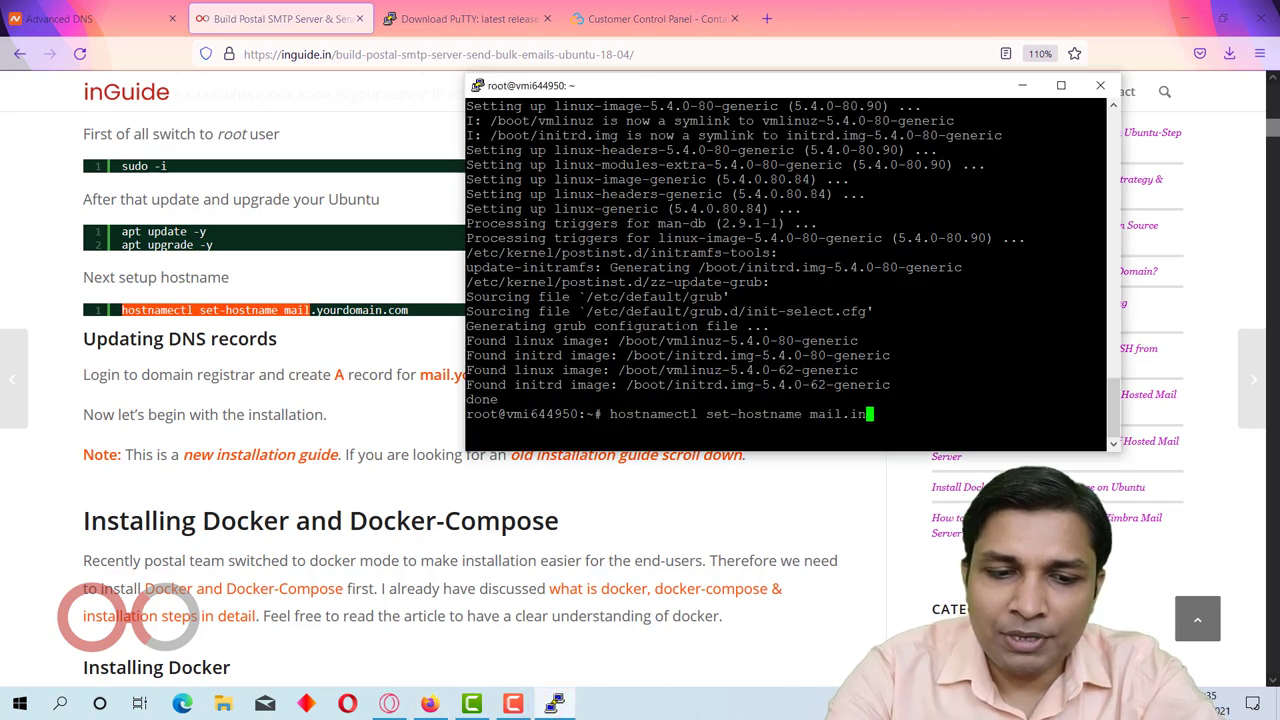
pyautogui.write('learn.in')
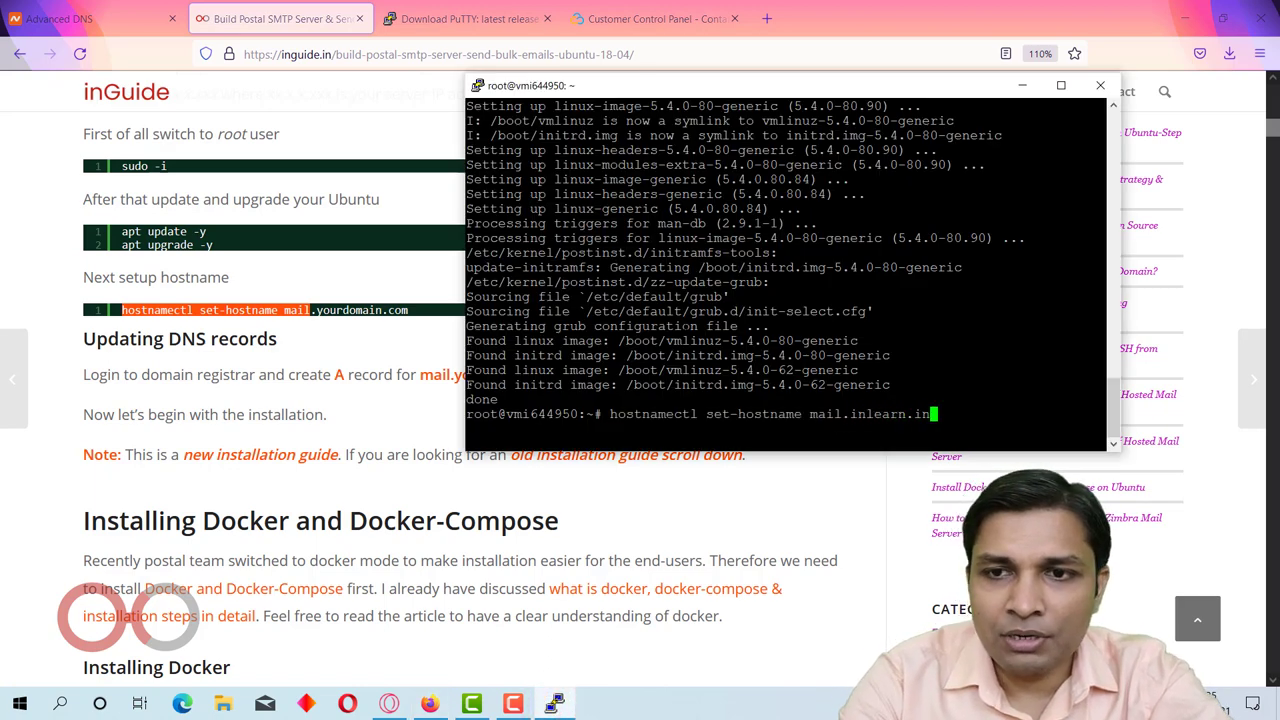
pyautogui.press('Return')
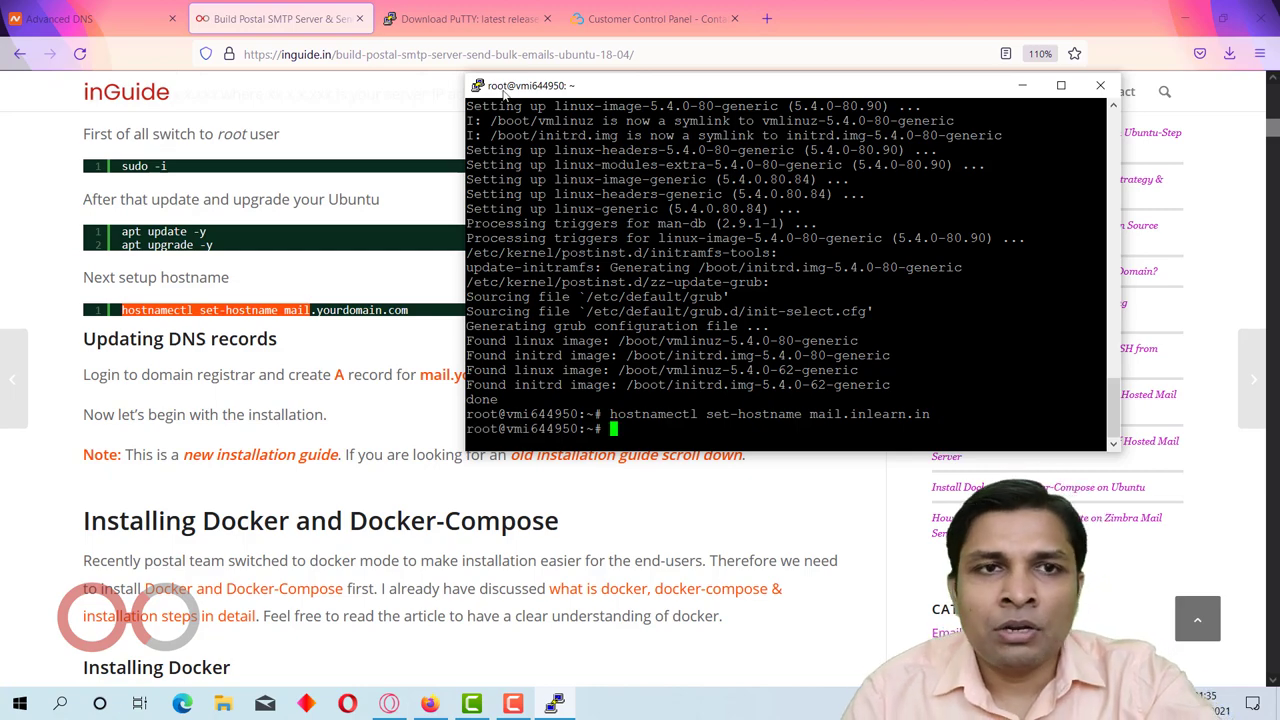
pyautogui.click(70, 287)
pyautogui.scroll(-1, 120, 272)
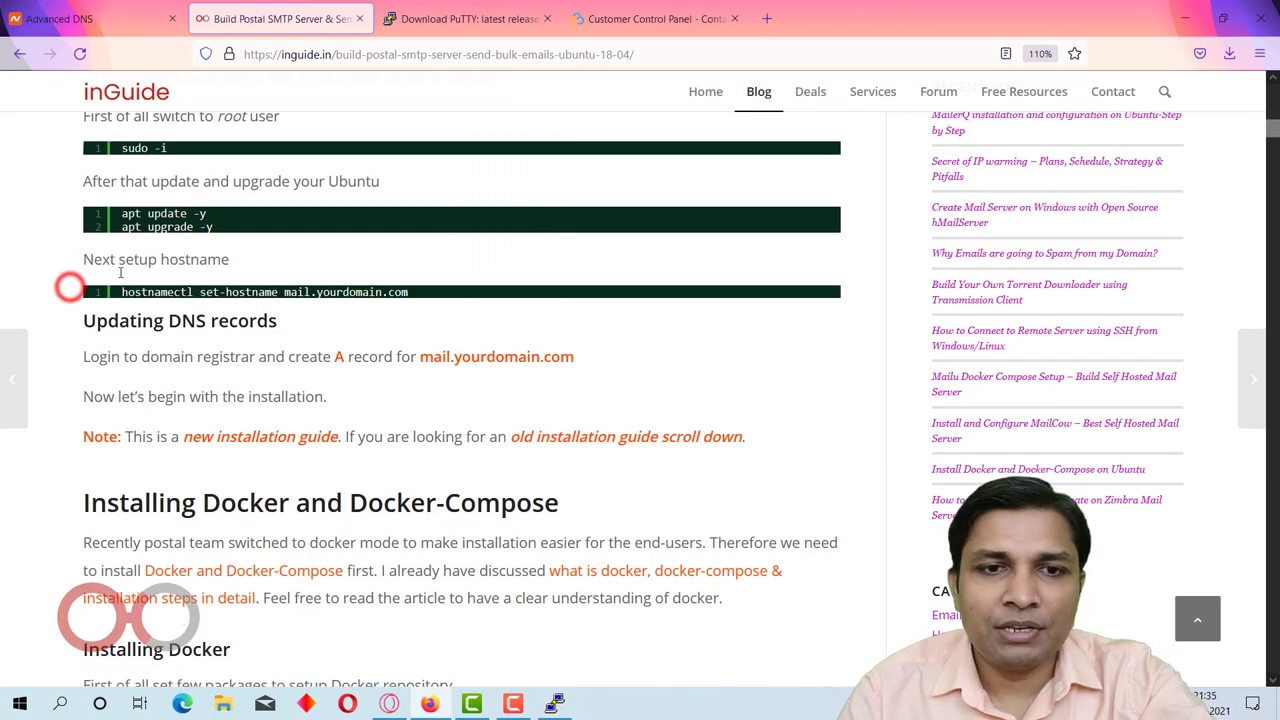
# - Highlight the article's new installation guide note and its old installation guide reference
pyautogui.scroll(-3, 120, 272)
pyautogui.scroll(1, 120, 272)
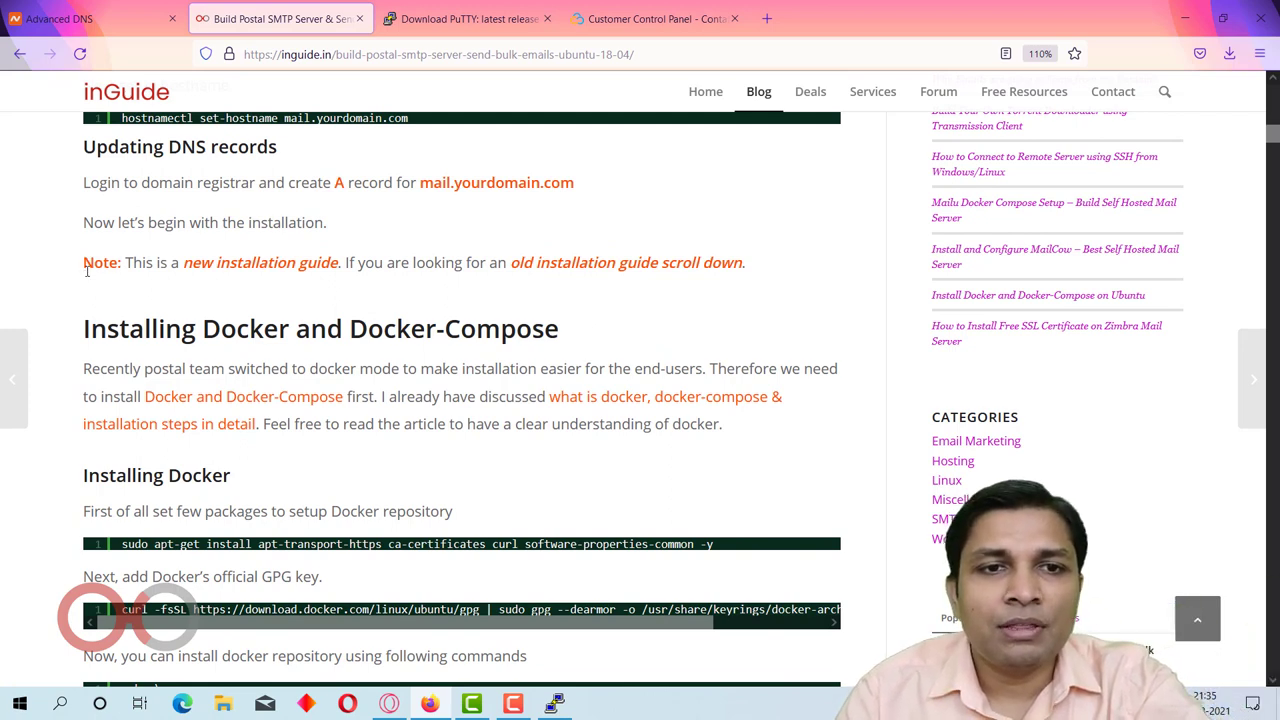
pyautogui.moveTo(126, 263); pyautogui.dragTo(344, 265)
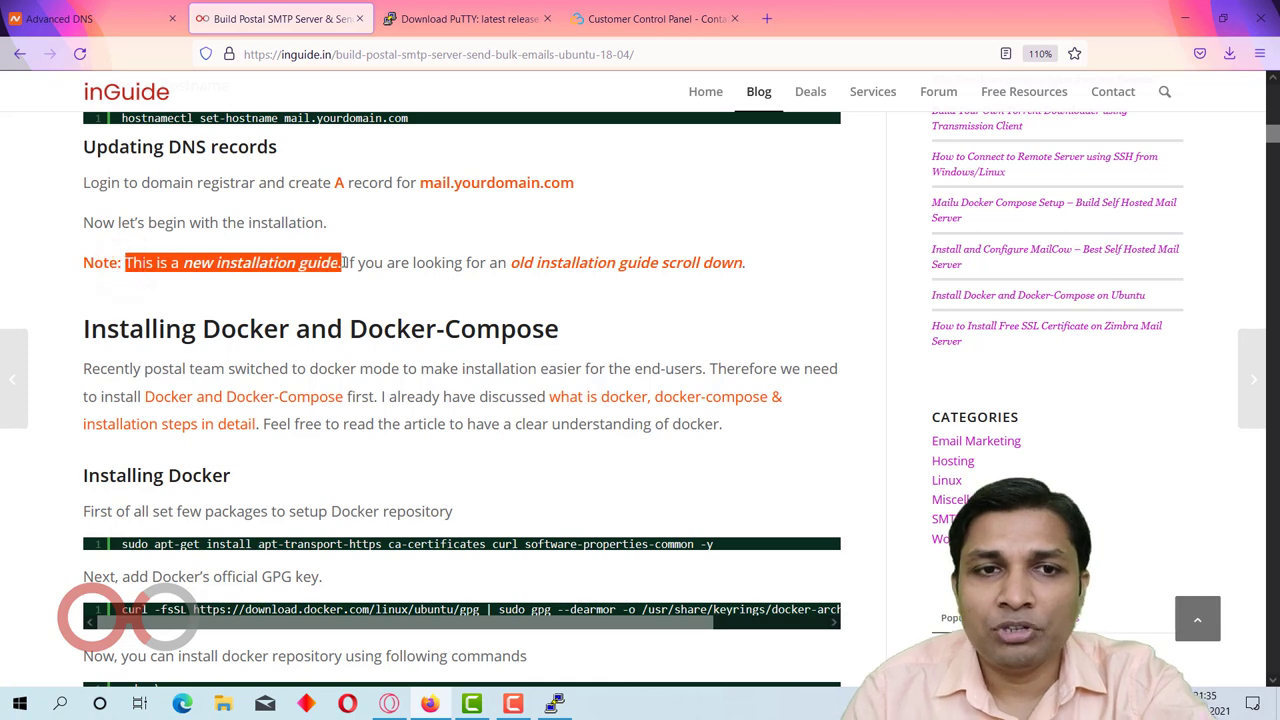
pyautogui.click(367, 277)
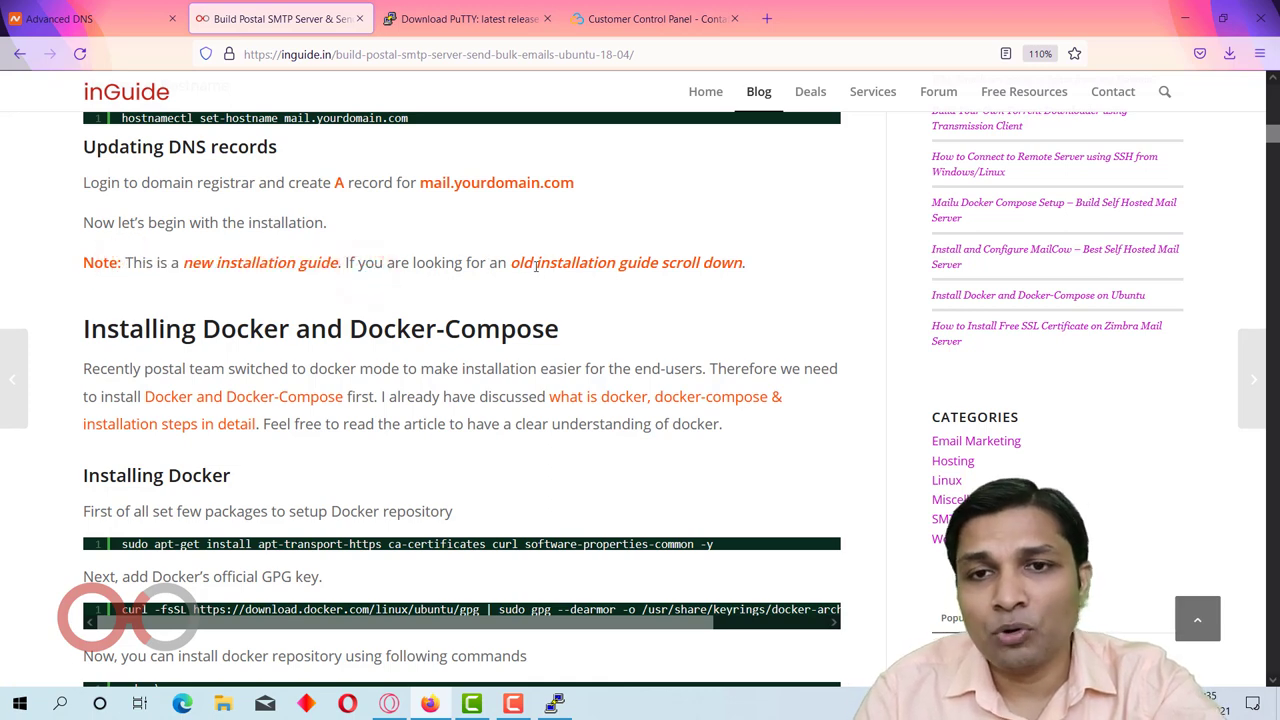
pyautogui.moveTo(522, 261); pyautogui.dragTo(701, 263)
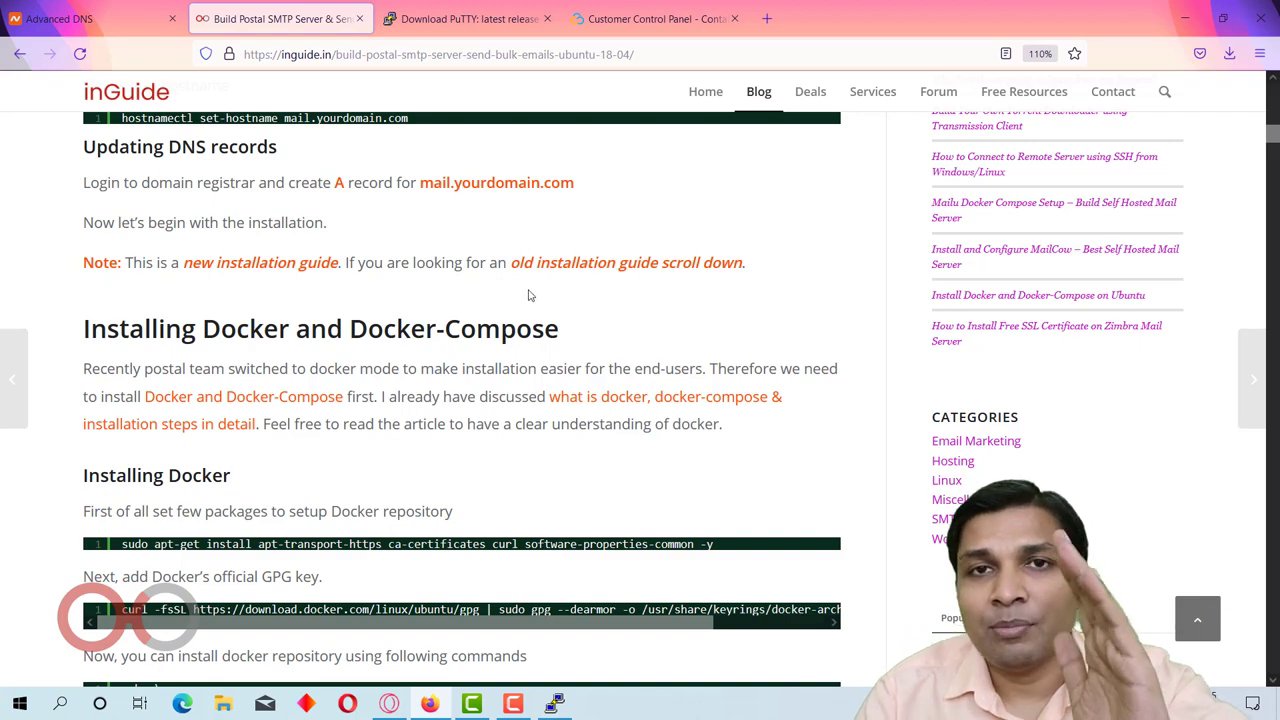
# - Mark the # divider and Old installation guide heading, then scroll down to the comments
pyautogui.scroll(-20, 529, 293)
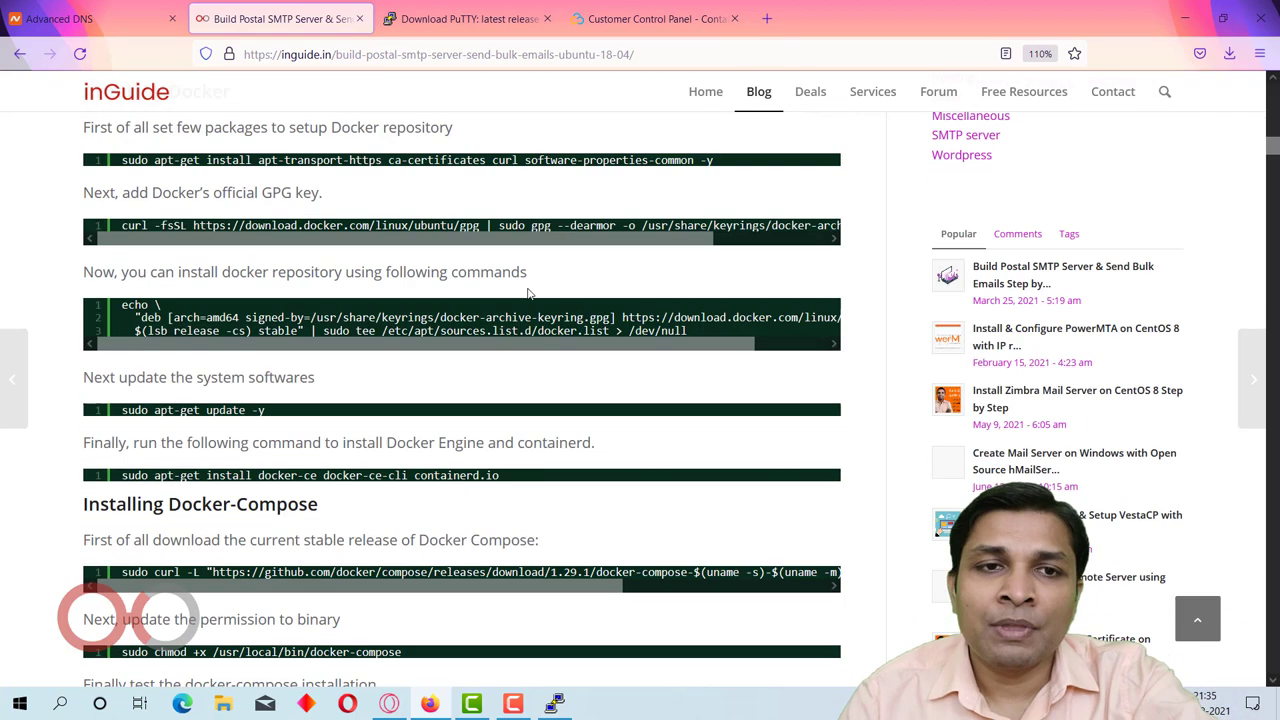
pyautogui.scroll(-20, 529, 293)
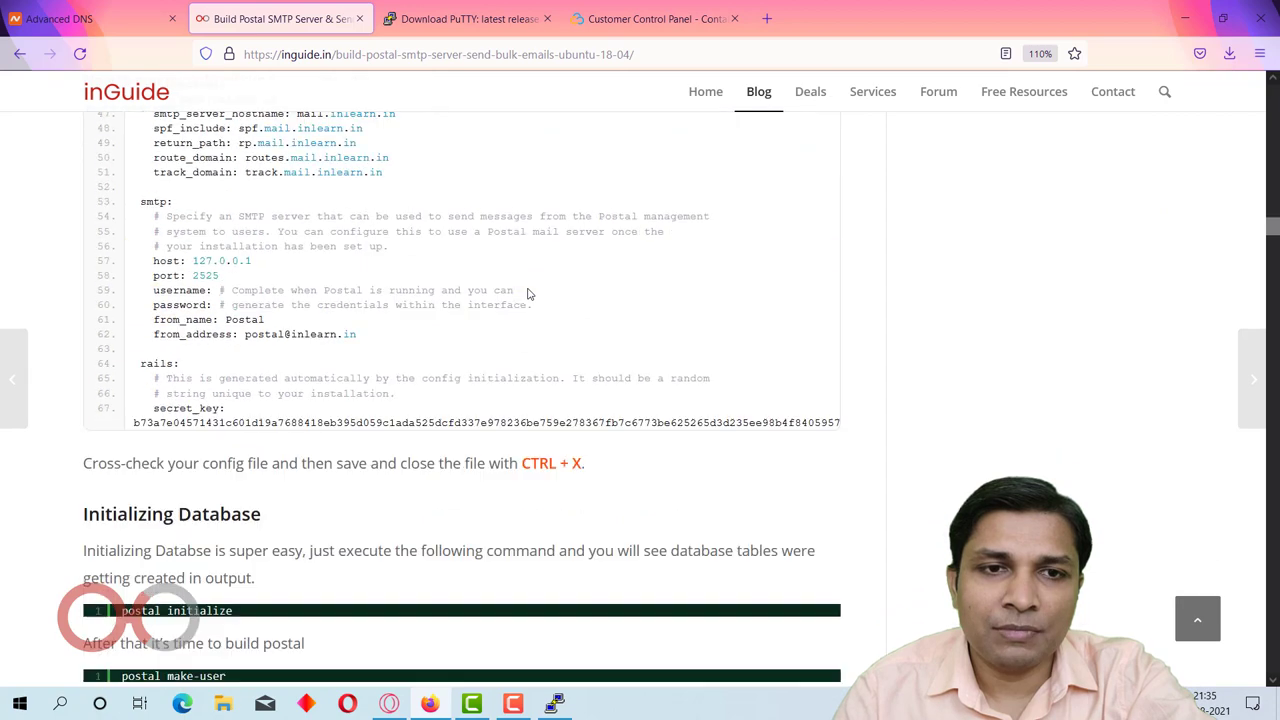
pyautogui.scroll(2, 529, 293)
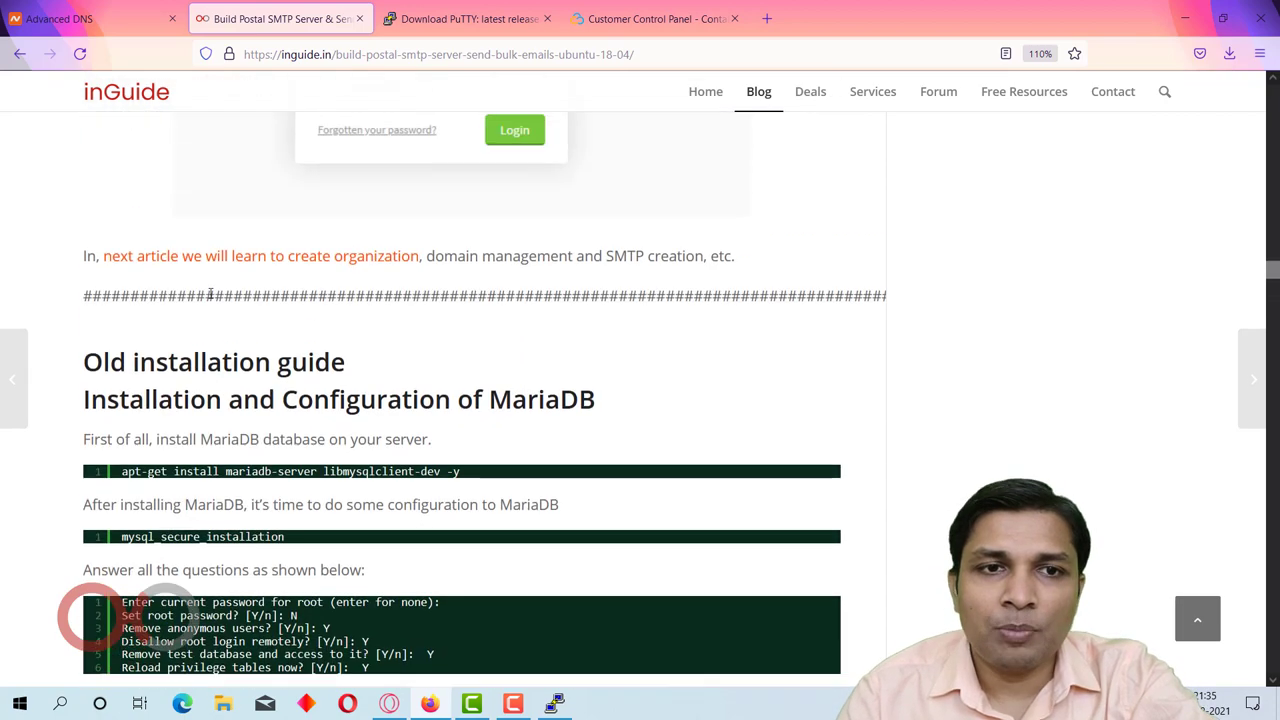
pyautogui.moveTo(108, 291); pyautogui.dragTo(480, 293)
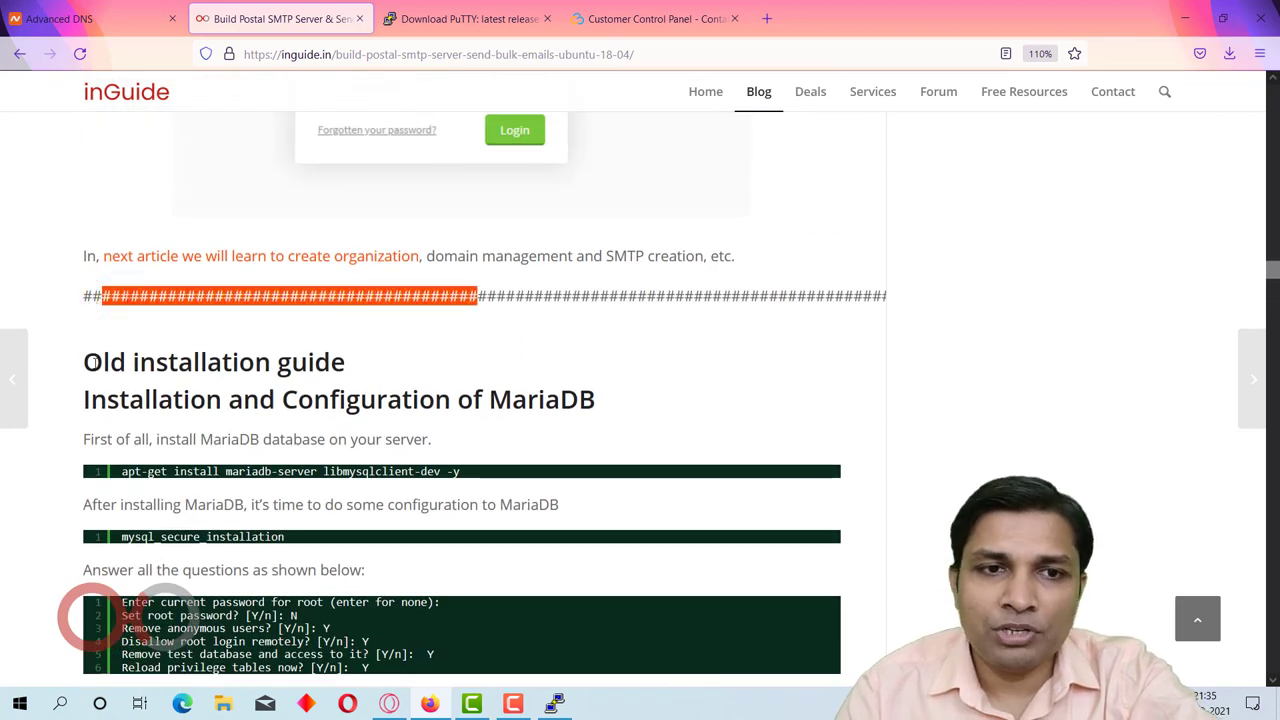
pyautogui.moveTo(86, 365); pyautogui.dragTo(338, 363)
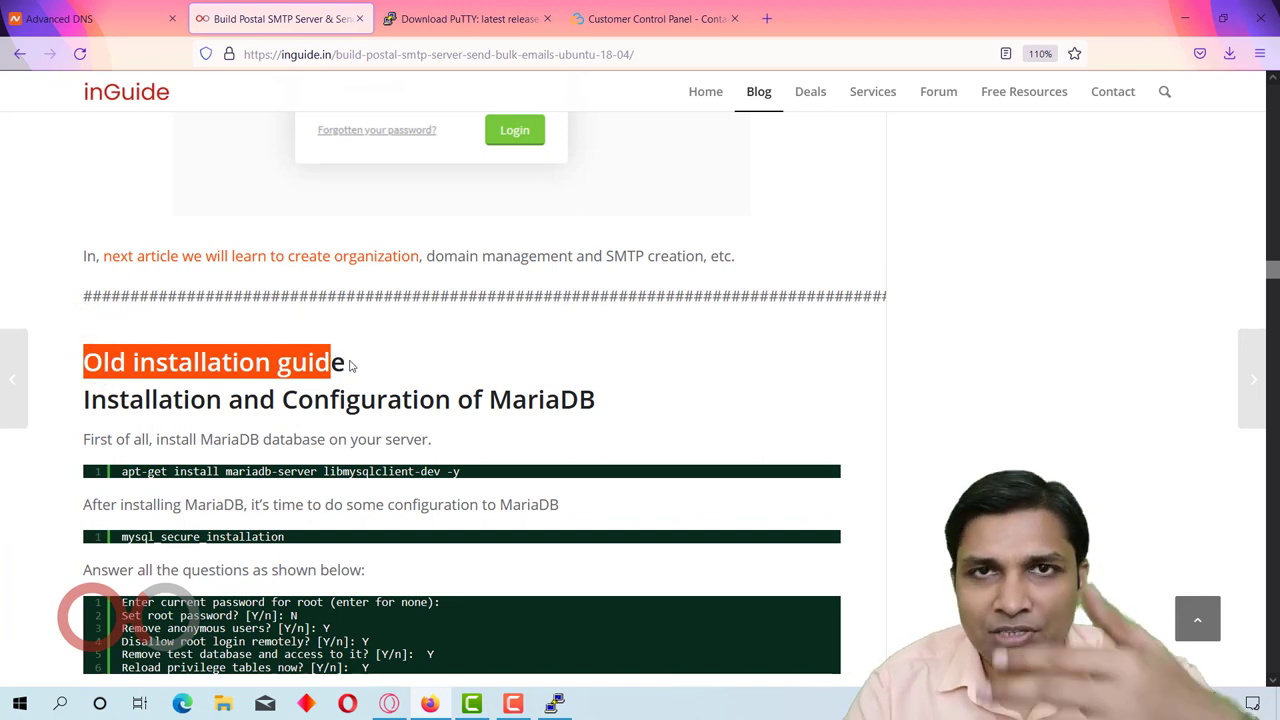
pyautogui.click(348, 363)
pyautogui.scroll(-20, 348, 363)
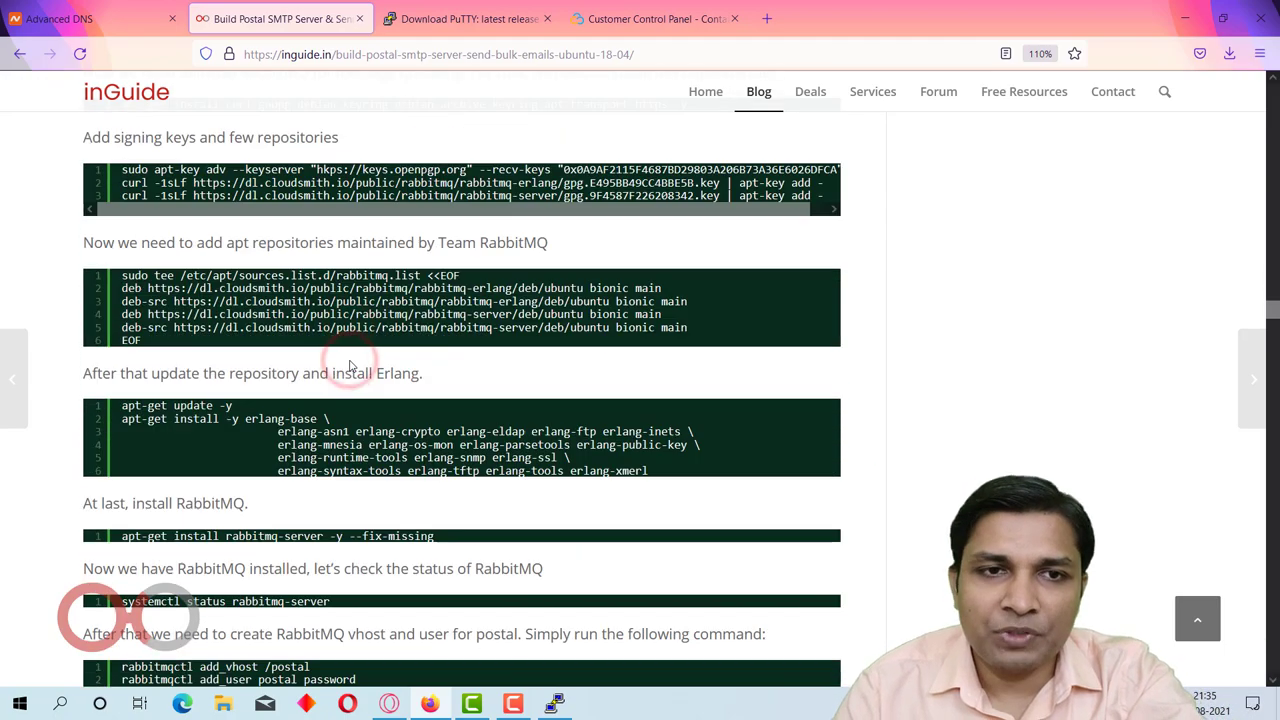
pyautogui.scroll(-20, 347, 360)
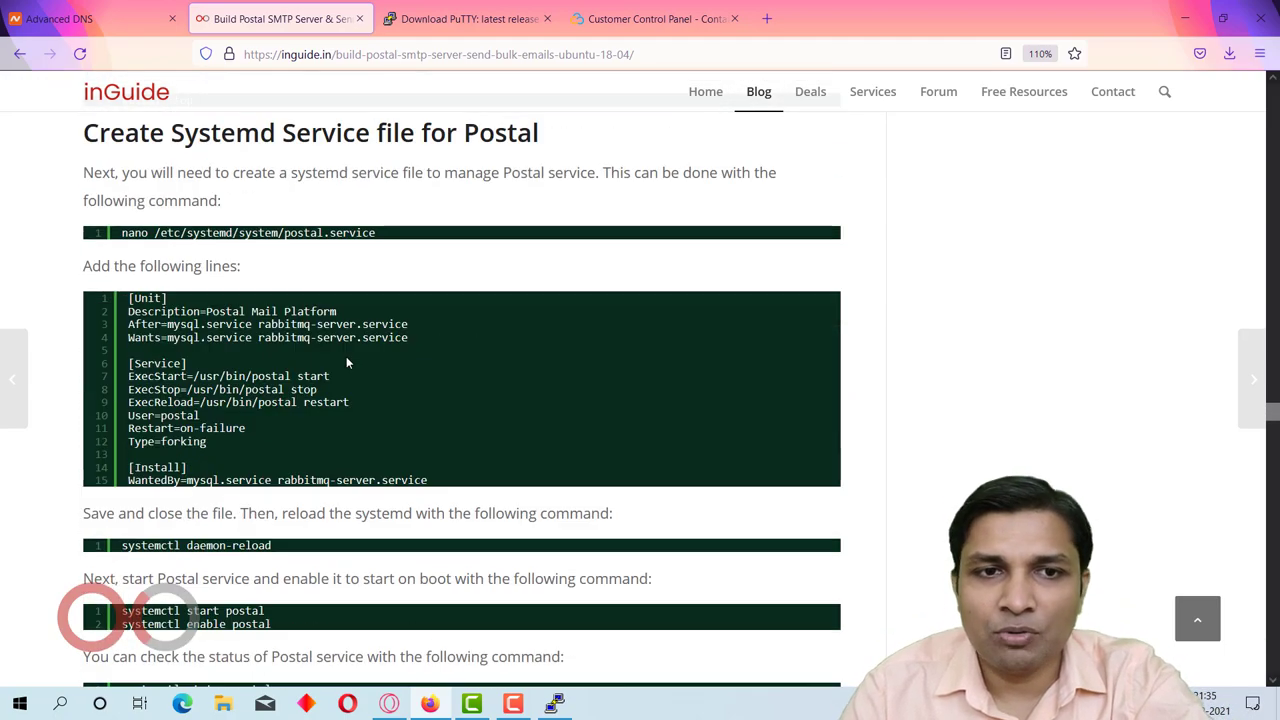
pyautogui.scroll(-20, 597, 331)
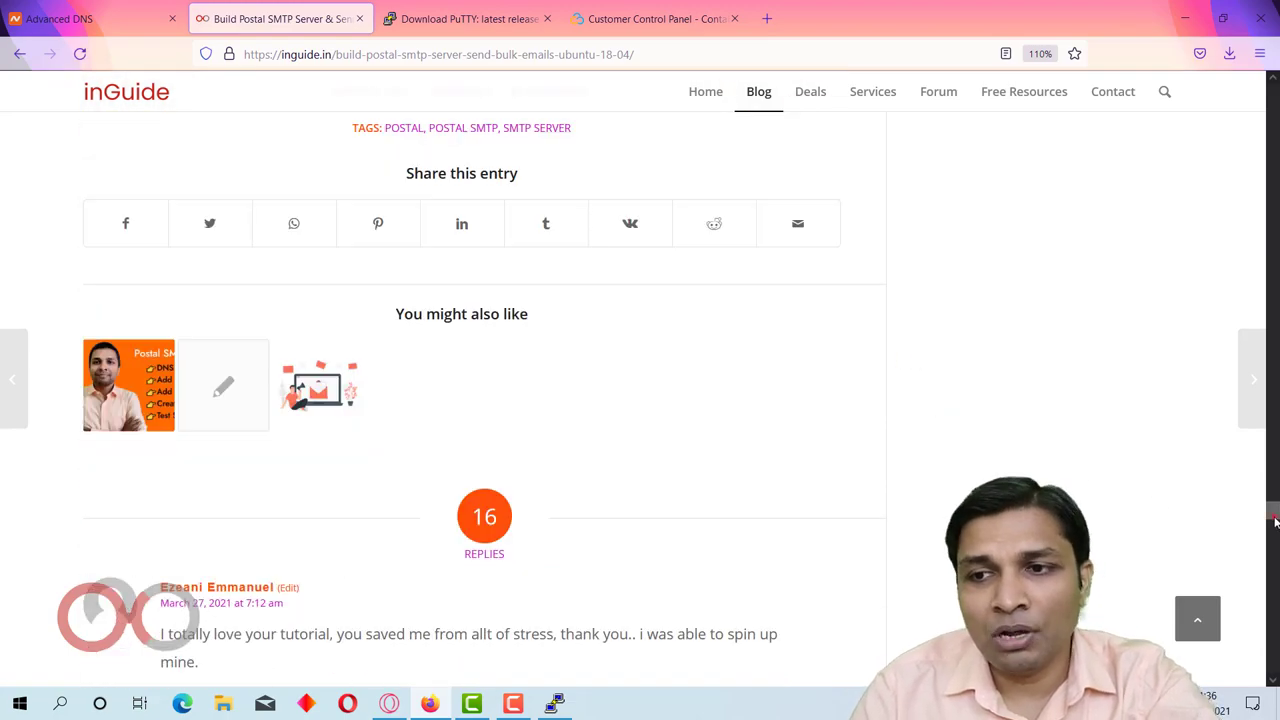
# - Scroll the article back up to the Initial Setup hostname step
pyautogui.moveTo(1275, 520); pyautogui.dragTo(1267, 133)
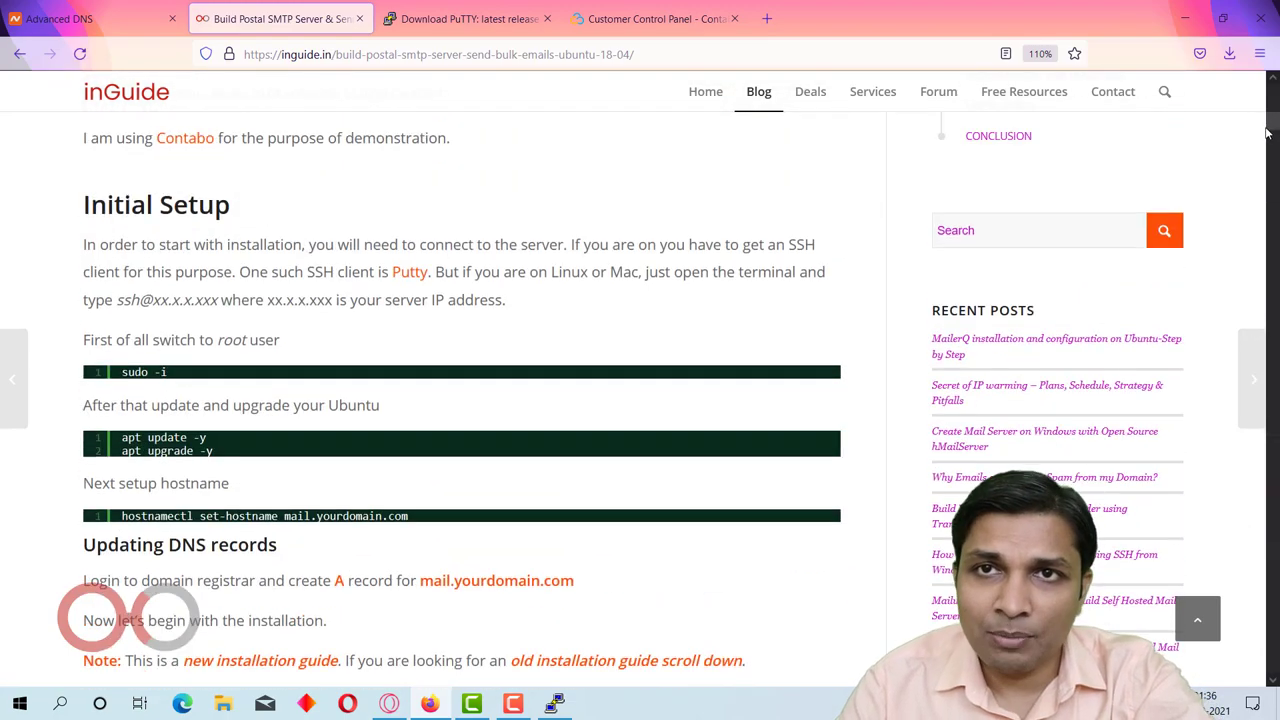
pyautogui.scroll(-5, 665, 314)
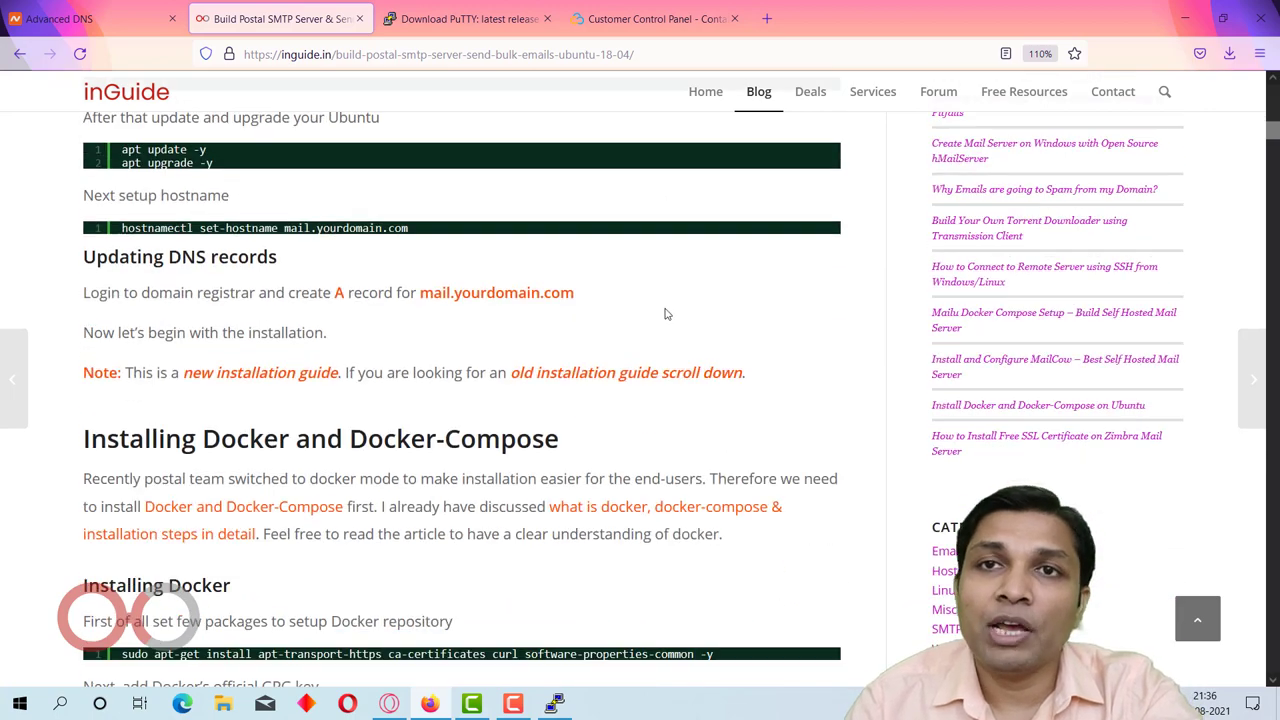
pyautogui.scroll(-2, 665, 314)
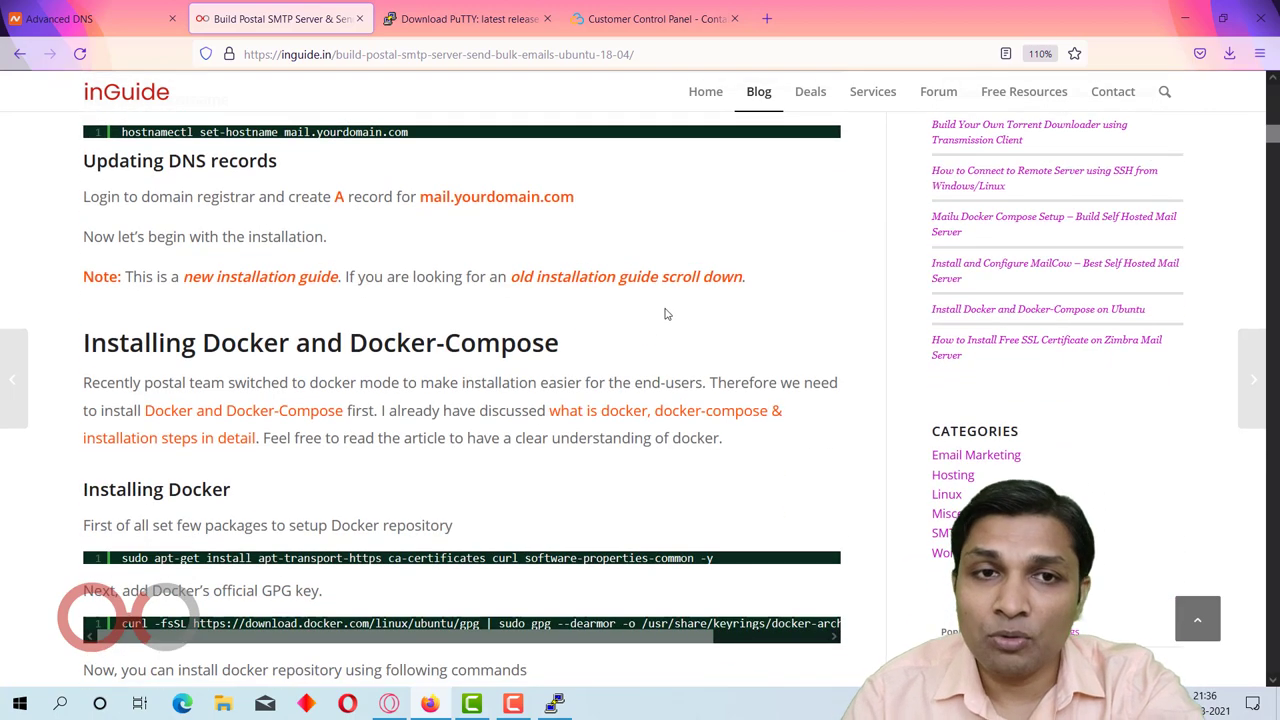
pyautogui.scroll(-5, 505, 229)
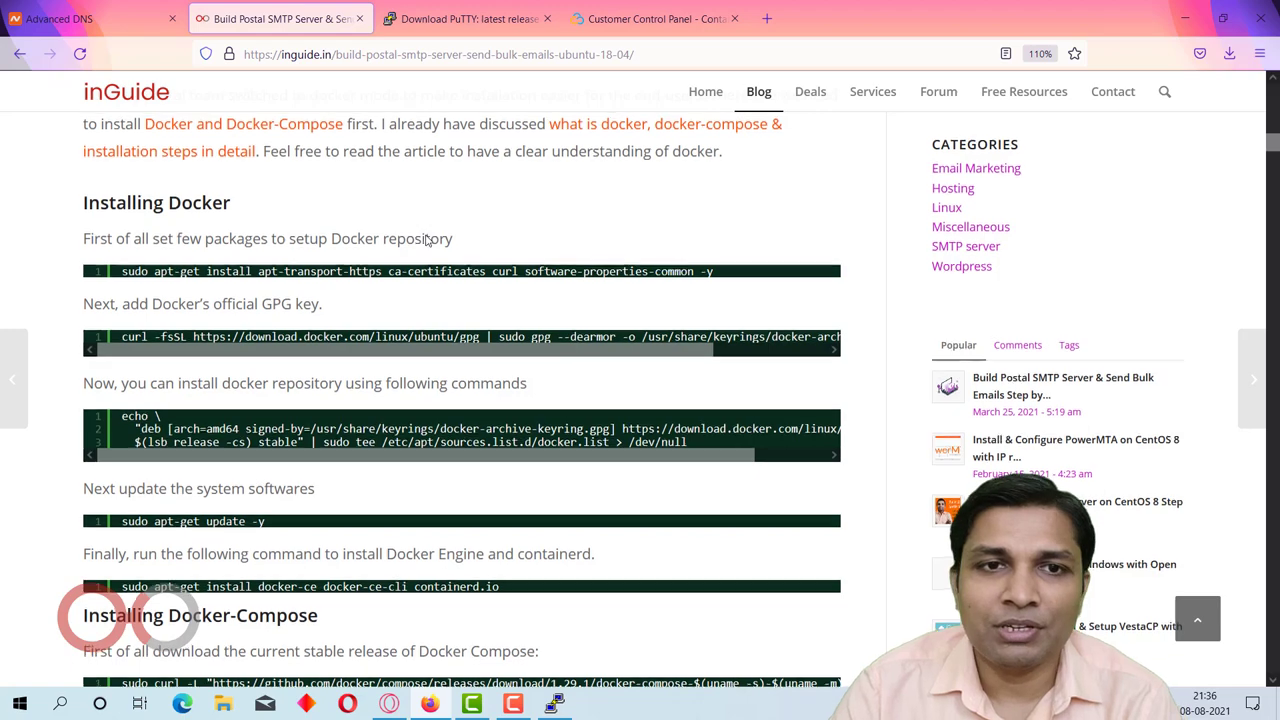
pyautogui.scroll(7, 428, 232)
pyautogui.scroll(5, 426, 236)
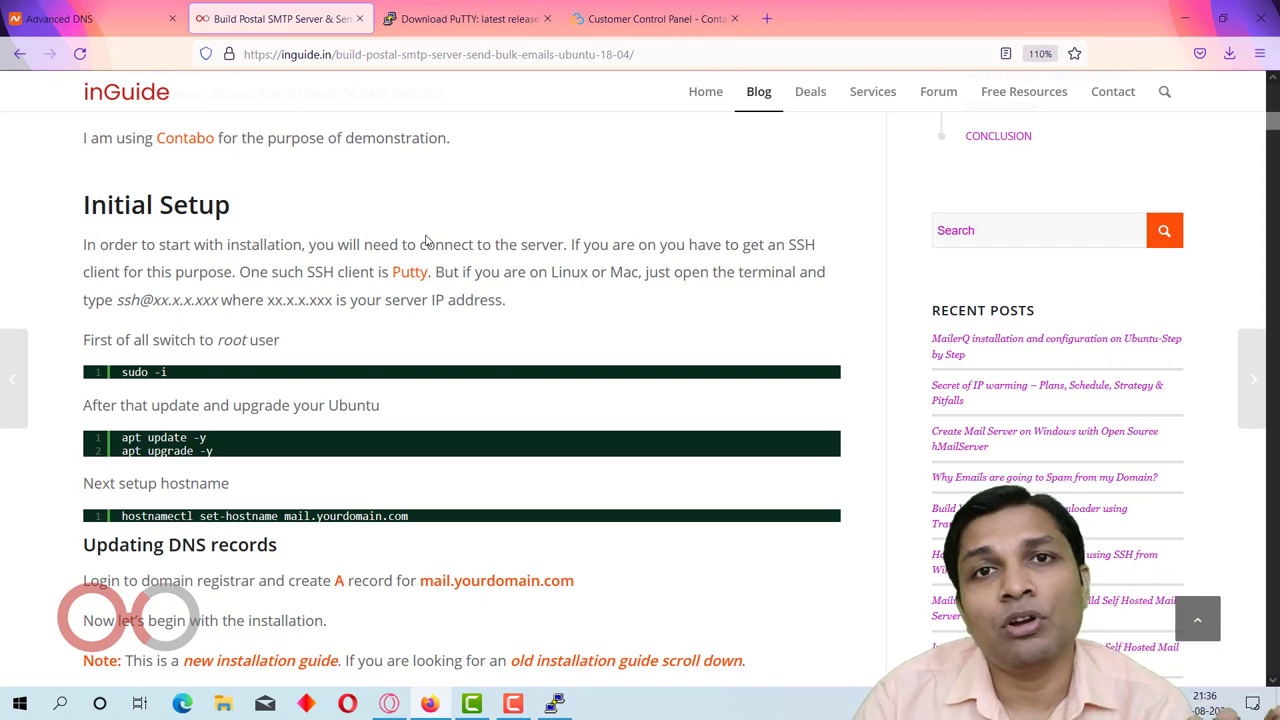
pyautogui.scroll(-7, 426, 240)
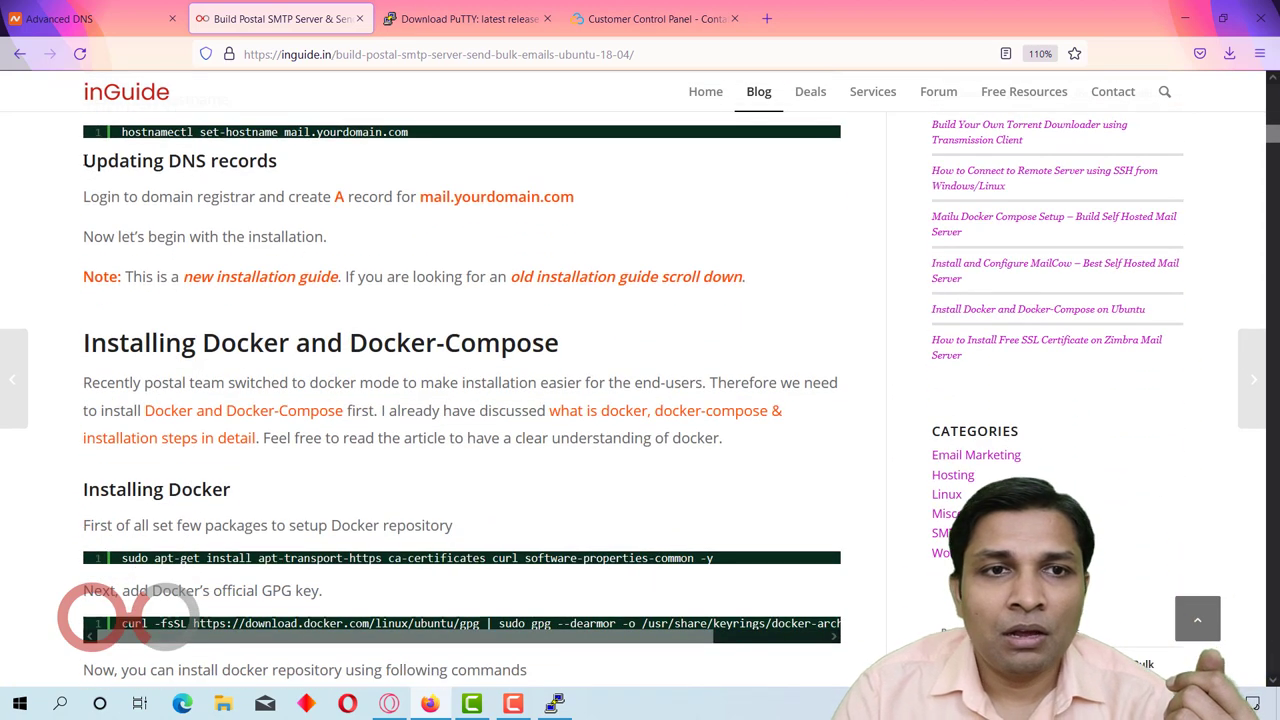
# - Highlight the Updating DNS records heading for mail.yourdomain.com, then switch to Namecheap
pyautogui.click(83, 160)
pyautogui.moveTo(83, 160); pyautogui.dragTo(165, 170)
pyautogui.click(147, 193)
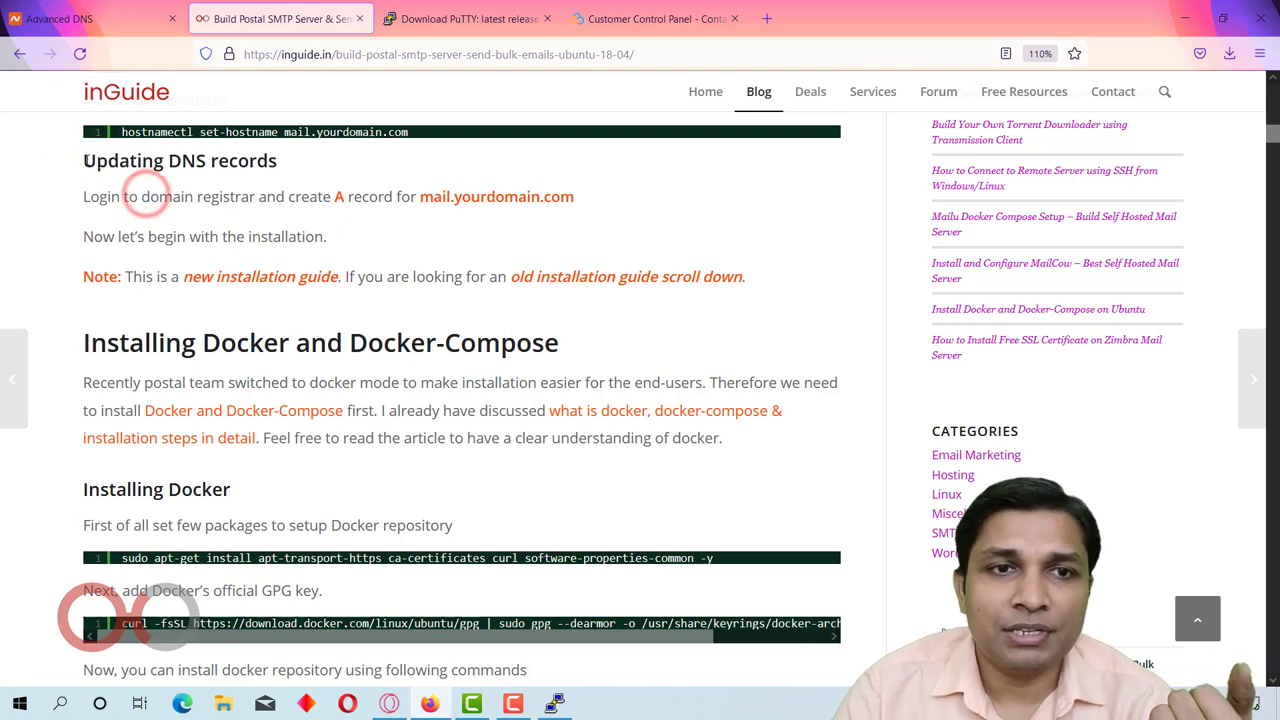
pyautogui.moveTo(83, 160); pyautogui.dragTo(280, 174)
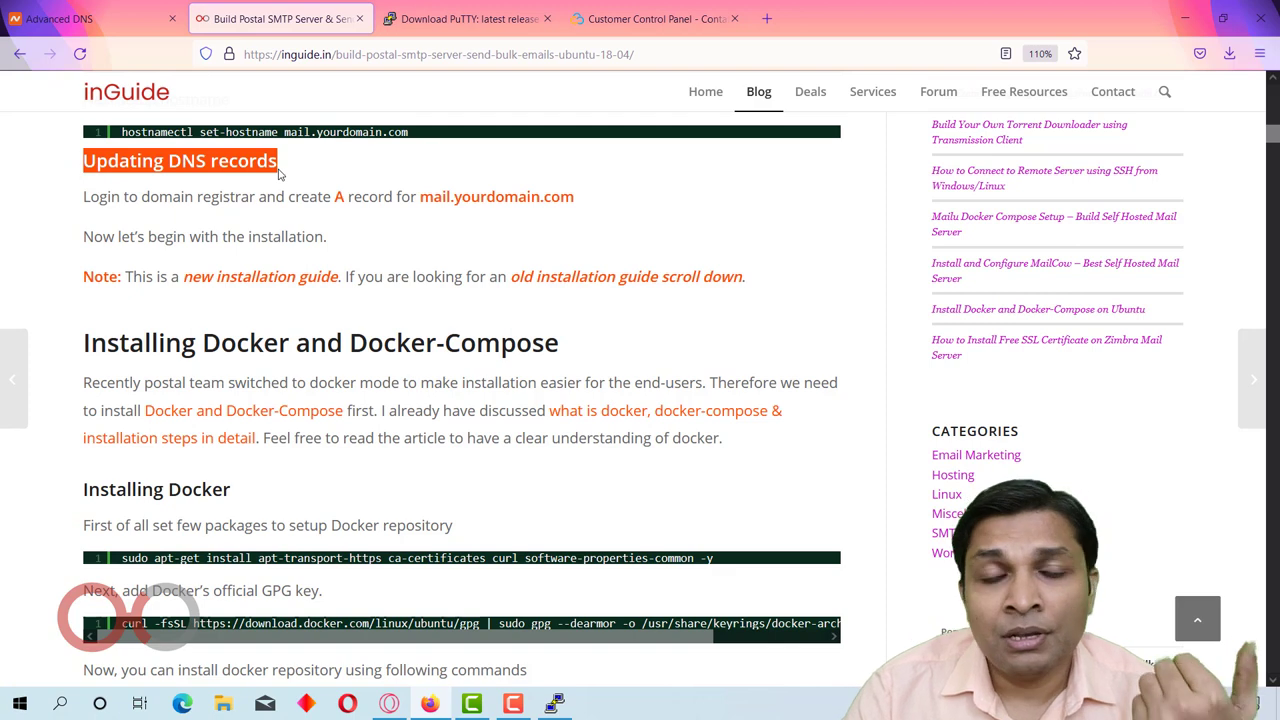
pyautogui.click(320, 199)
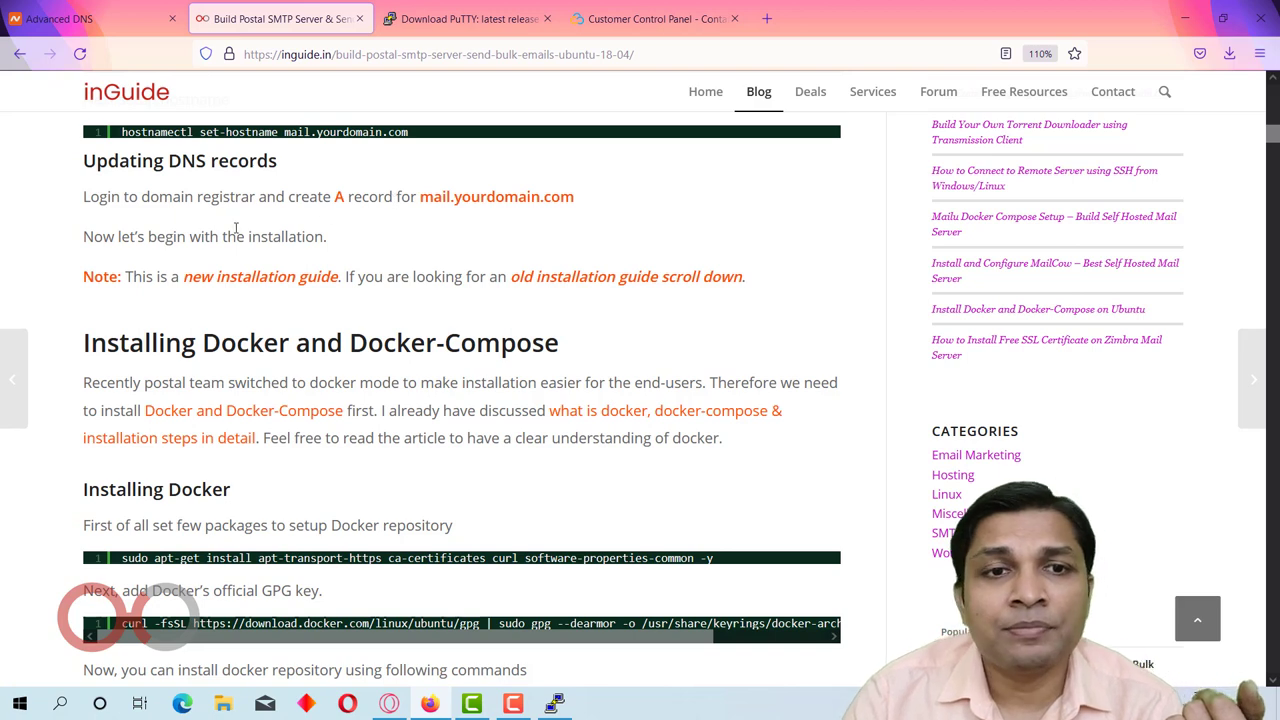
pyautogui.click(88, 16)
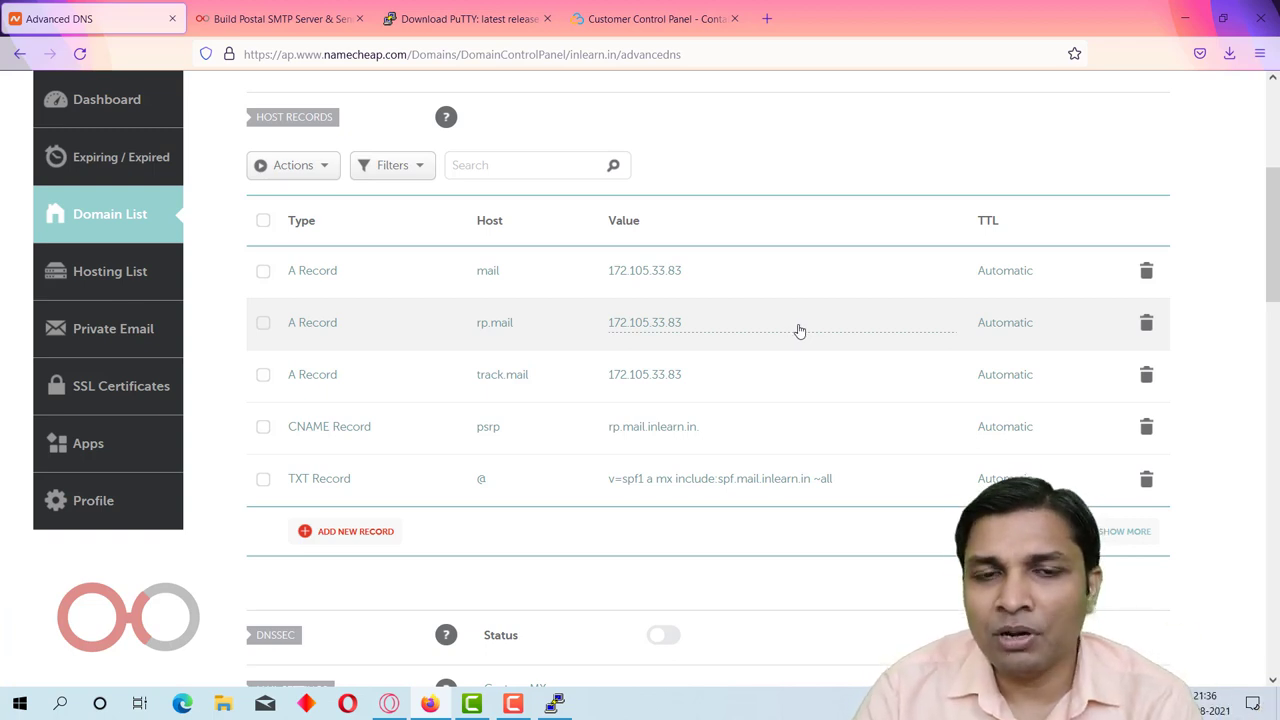
# - Delete the existing mail A record for inlearn.in and start a new host record row
pyautogui.click(1146, 270)
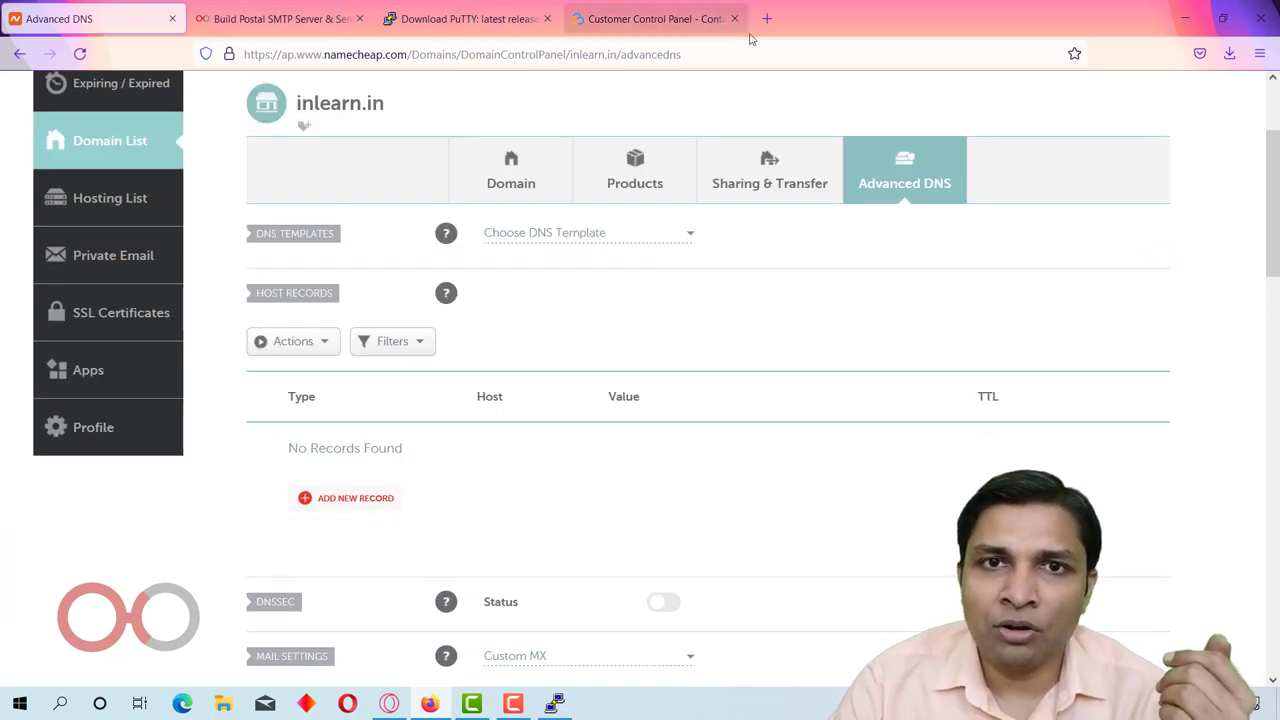
pyautogui.click(330, 19)
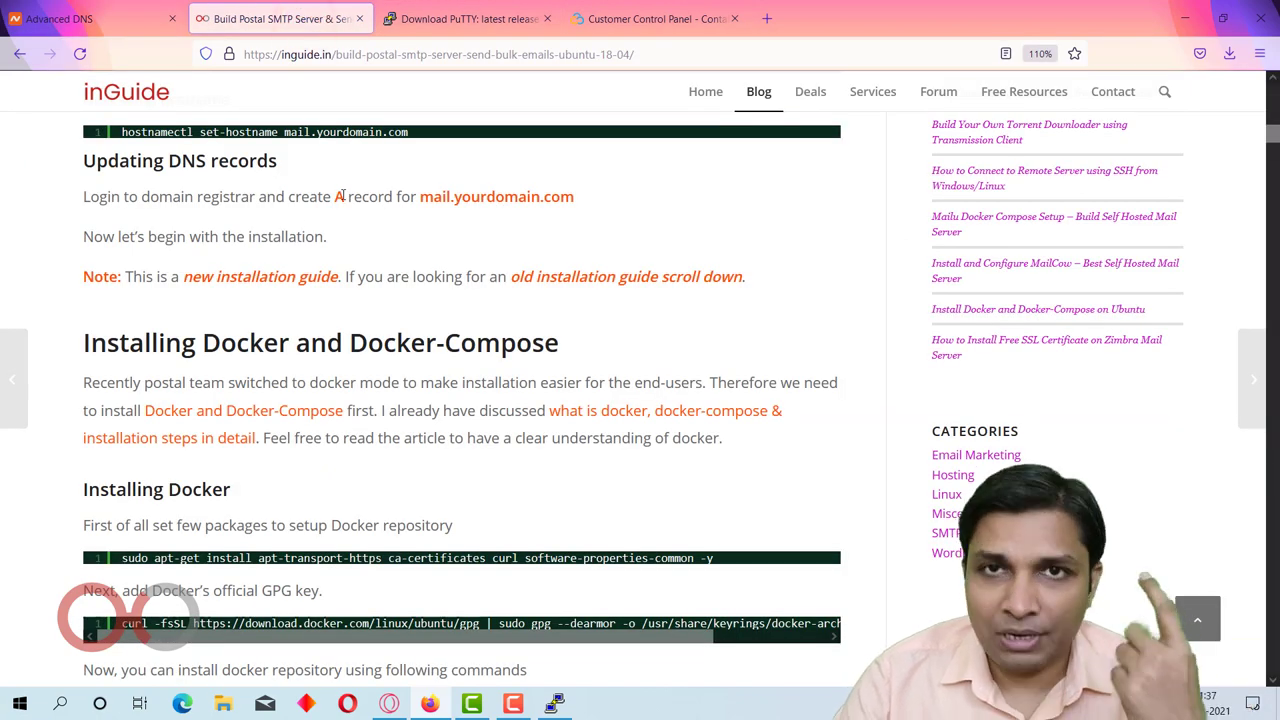
pyautogui.click(118, 22)
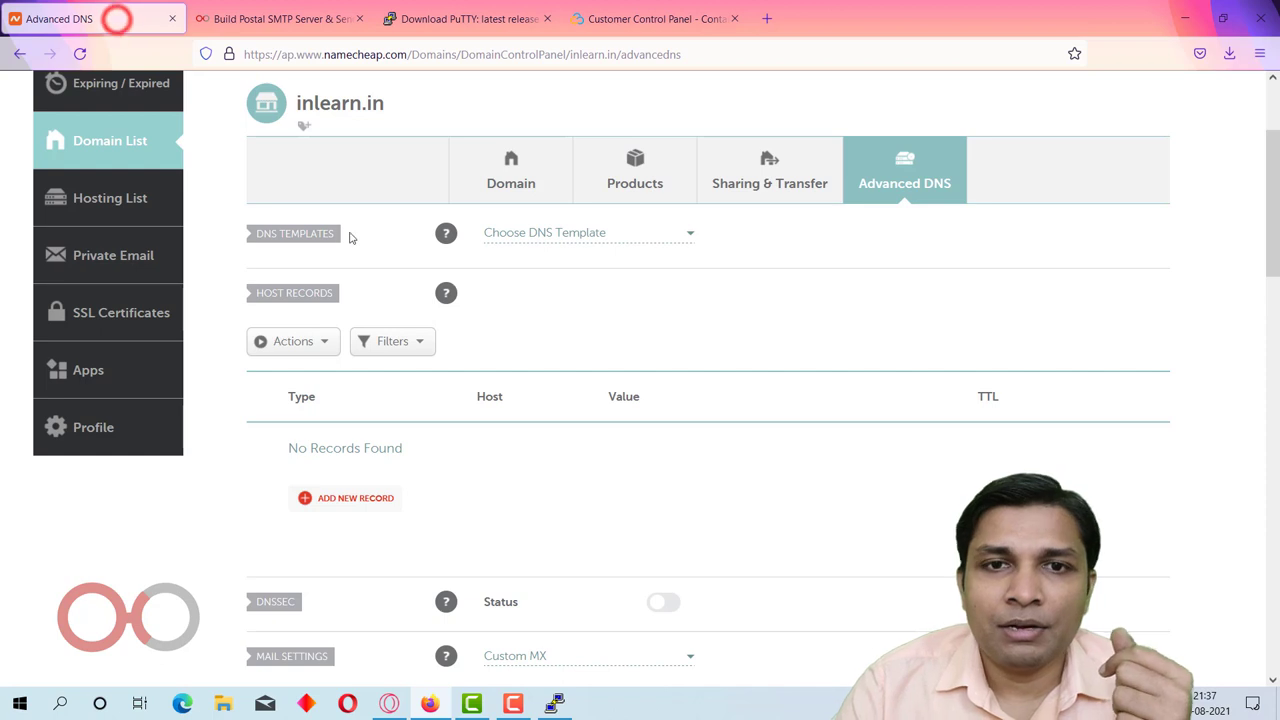
pyautogui.click(340, 498)
# - Make the new record an A record with host mail and copy IP 194.163.163.12 from the Contabo email
pyautogui.click(400, 306)
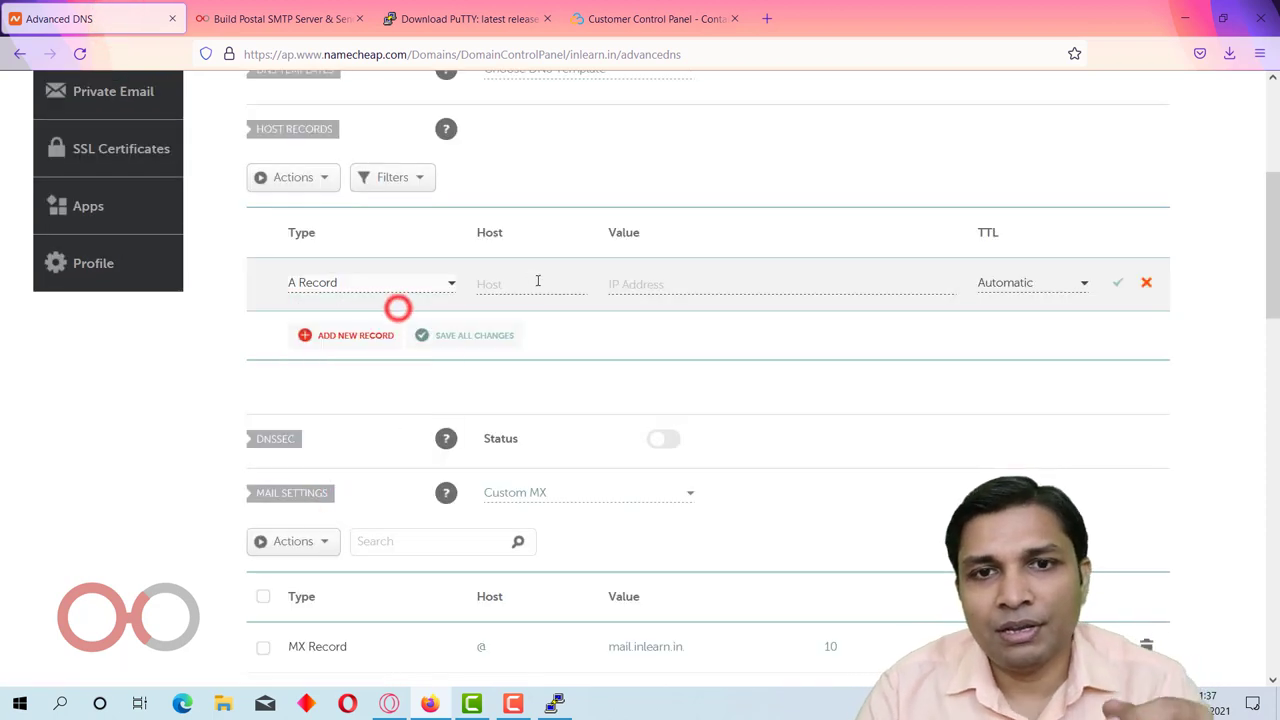
pyautogui.click(537, 281)
pyautogui.write('mail')
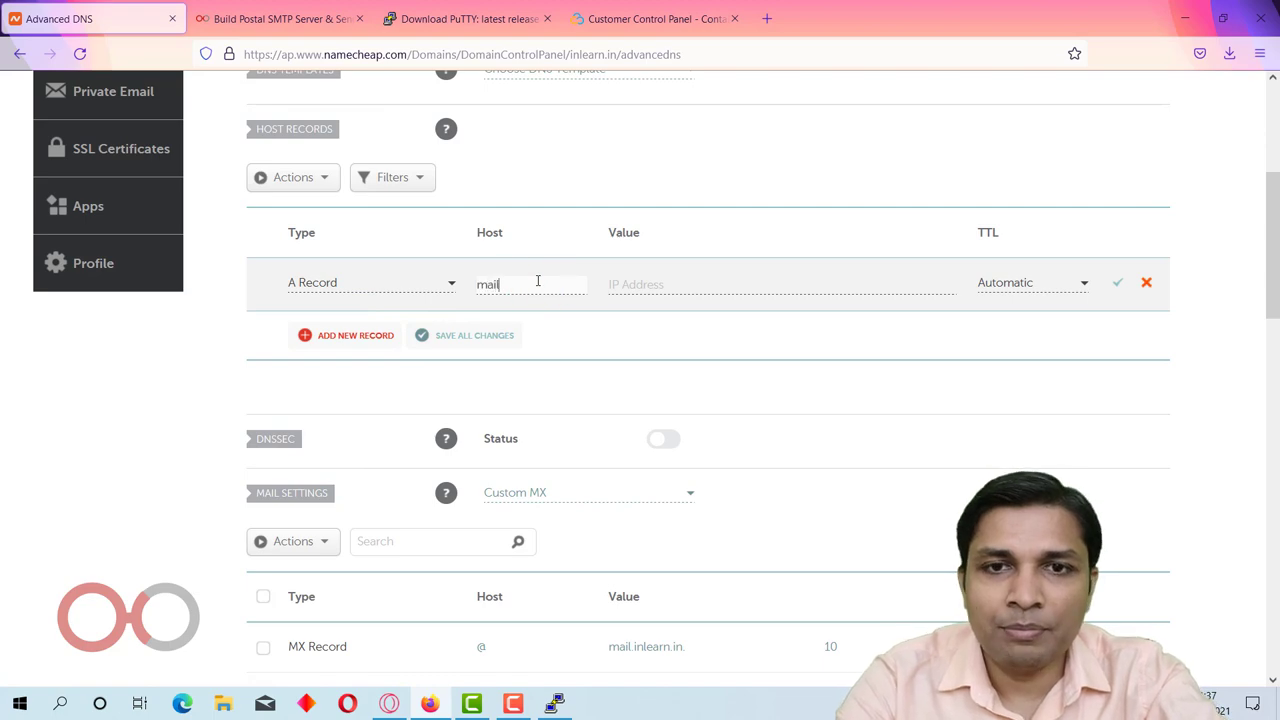
pyautogui.press('Tab')
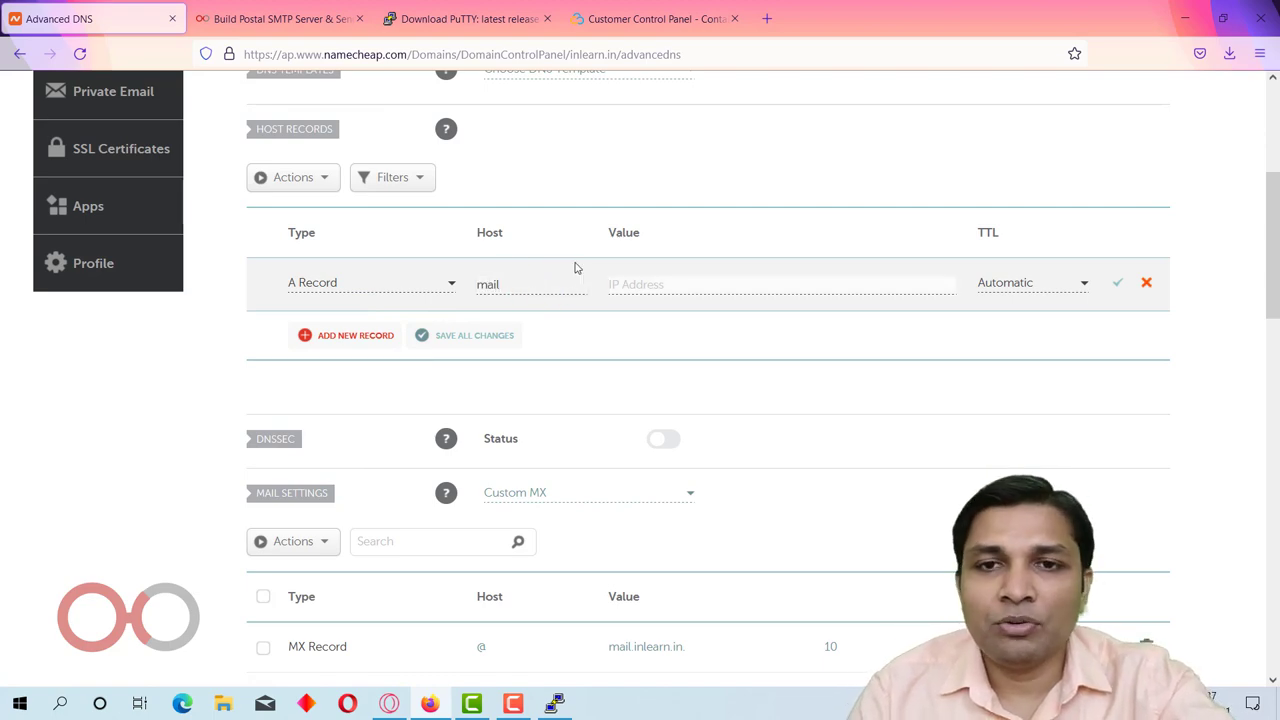
pyautogui.click(390, 703)
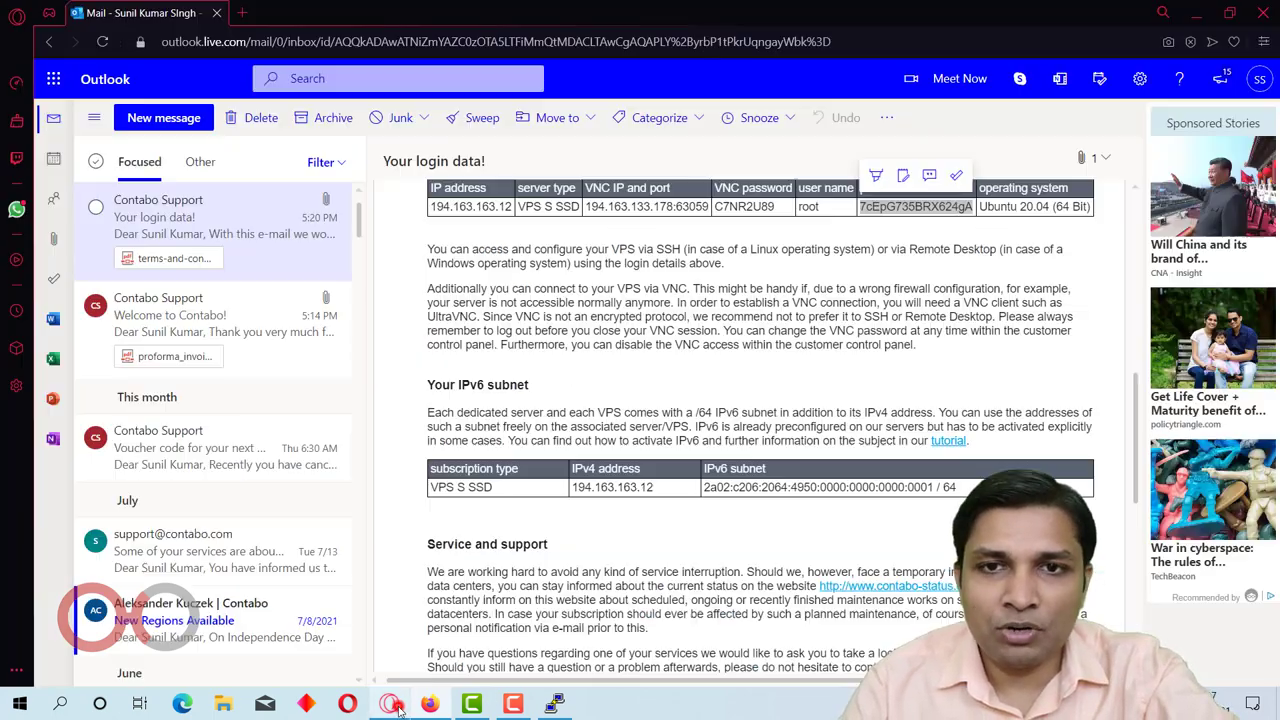
pyautogui.doubleClick(470, 206)
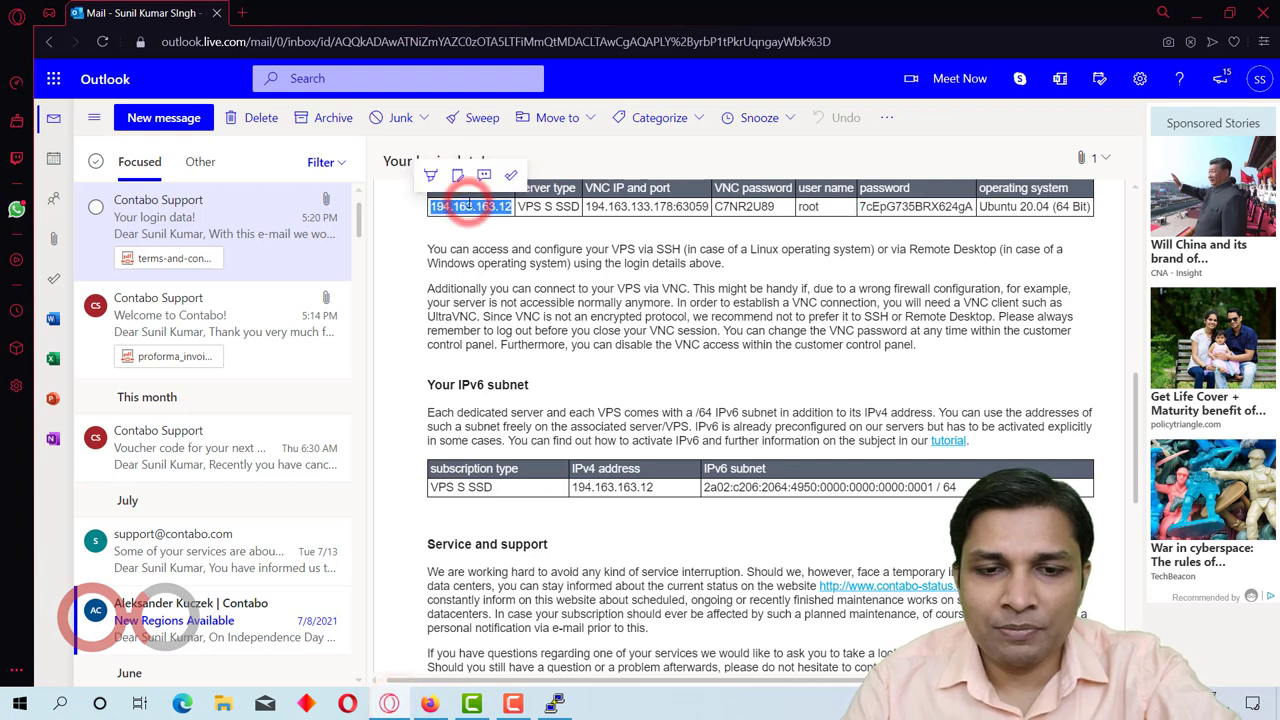
pyautogui.hotkey('ctrl', 'c')
pyautogui.hotkey('alt', 'Tab')
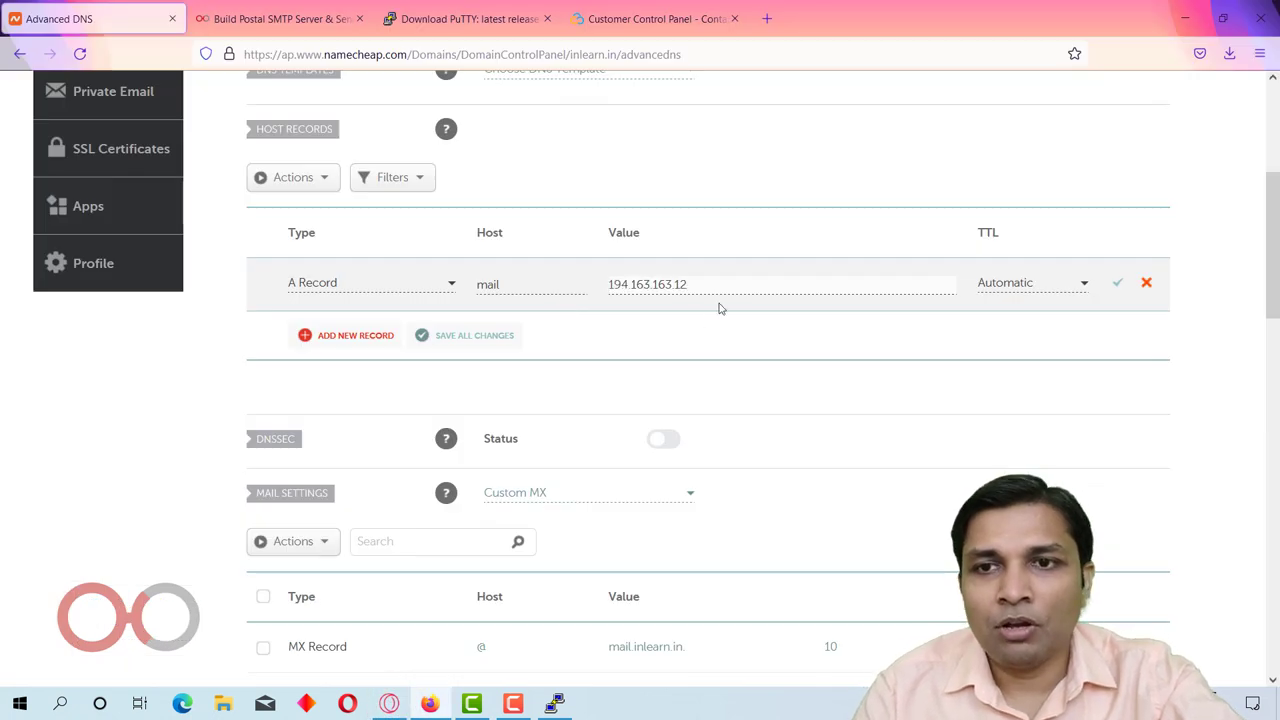
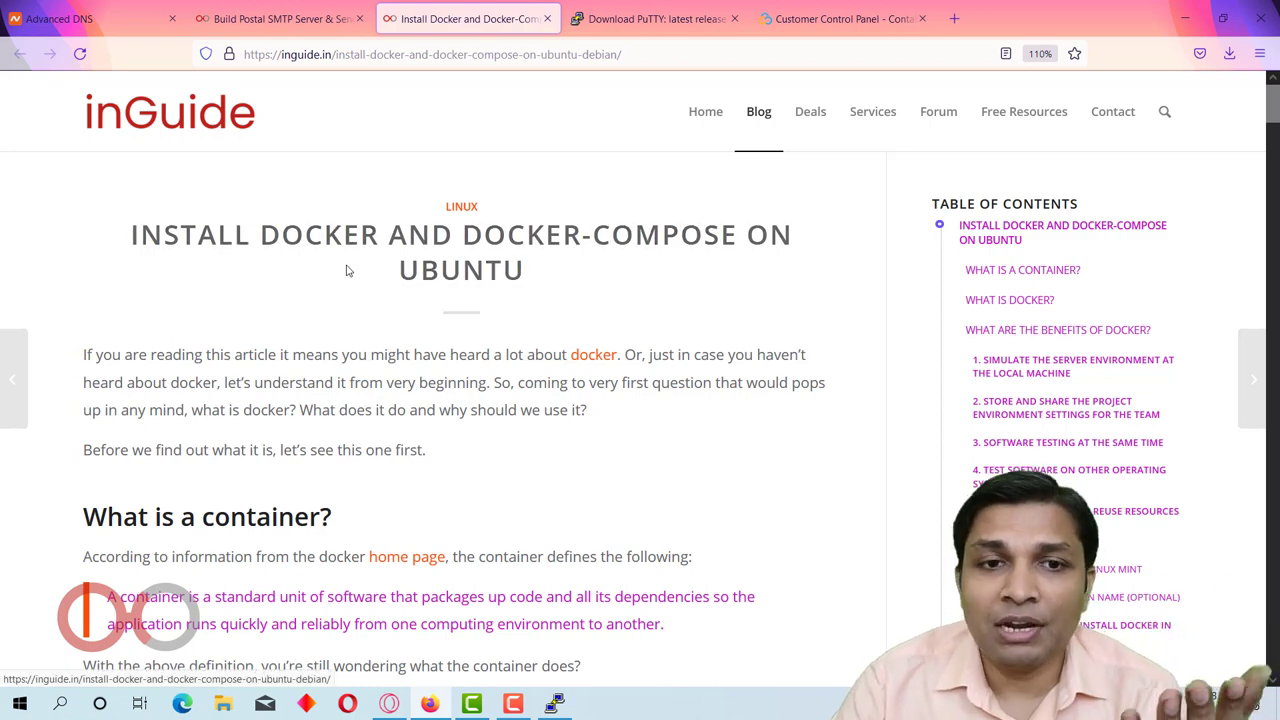
# - Skim the Docker article, then bring up the Postal SMTP guide's Installing Docker and Docker-Compose section
pyautogui.scroll(-3, 348, 275)
pyautogui.scroll(-7, 348, 283)
pyautogui.scroll(10, 320, 288)
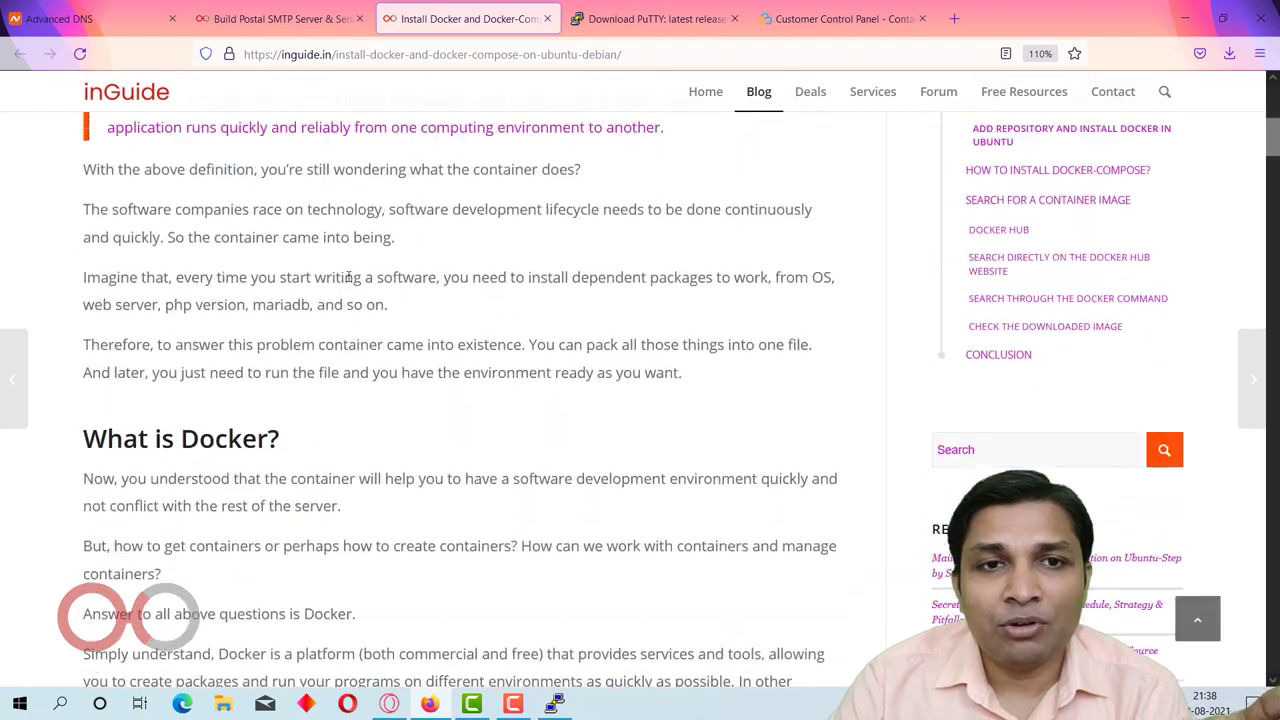
pyautogui.scroll(-4, 320, 288)
pyautogui.scroll(2, 263, 357)
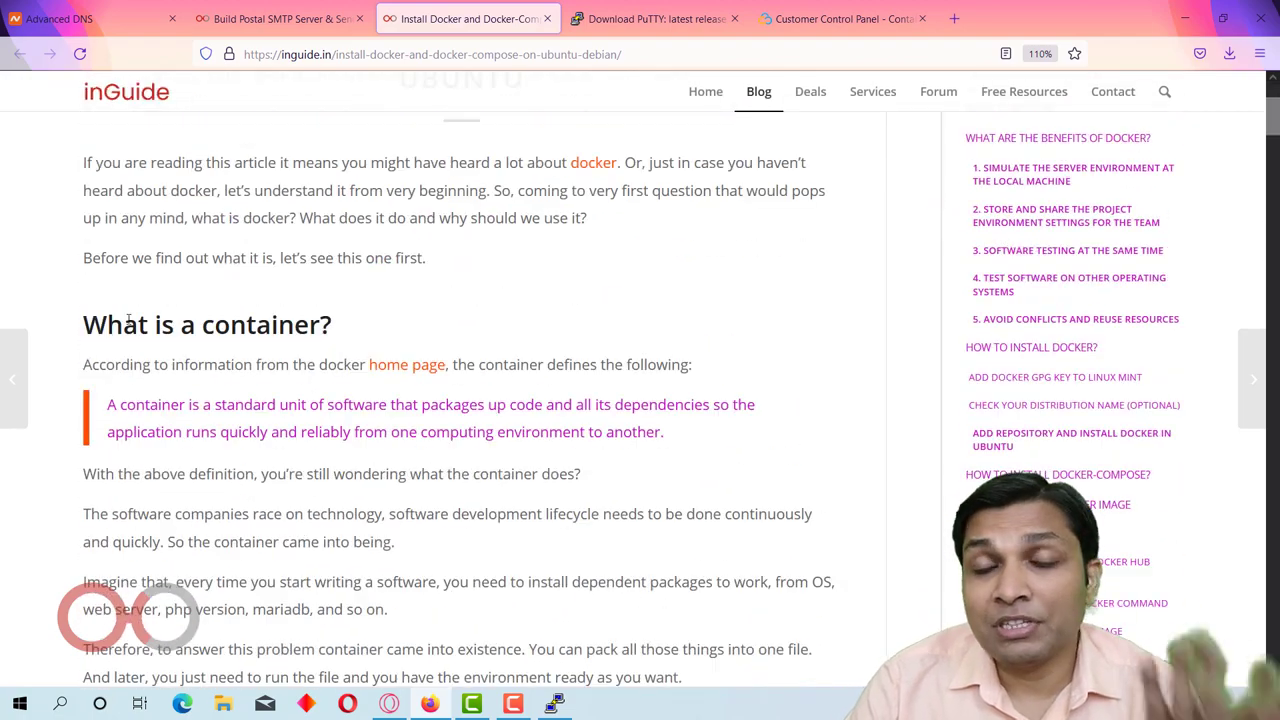
pyautogui.scroll(-1, 368, 302)
pyautogui.scroll(-5, 368, 302)
pyautogui.scroll(-3, 390, 300)
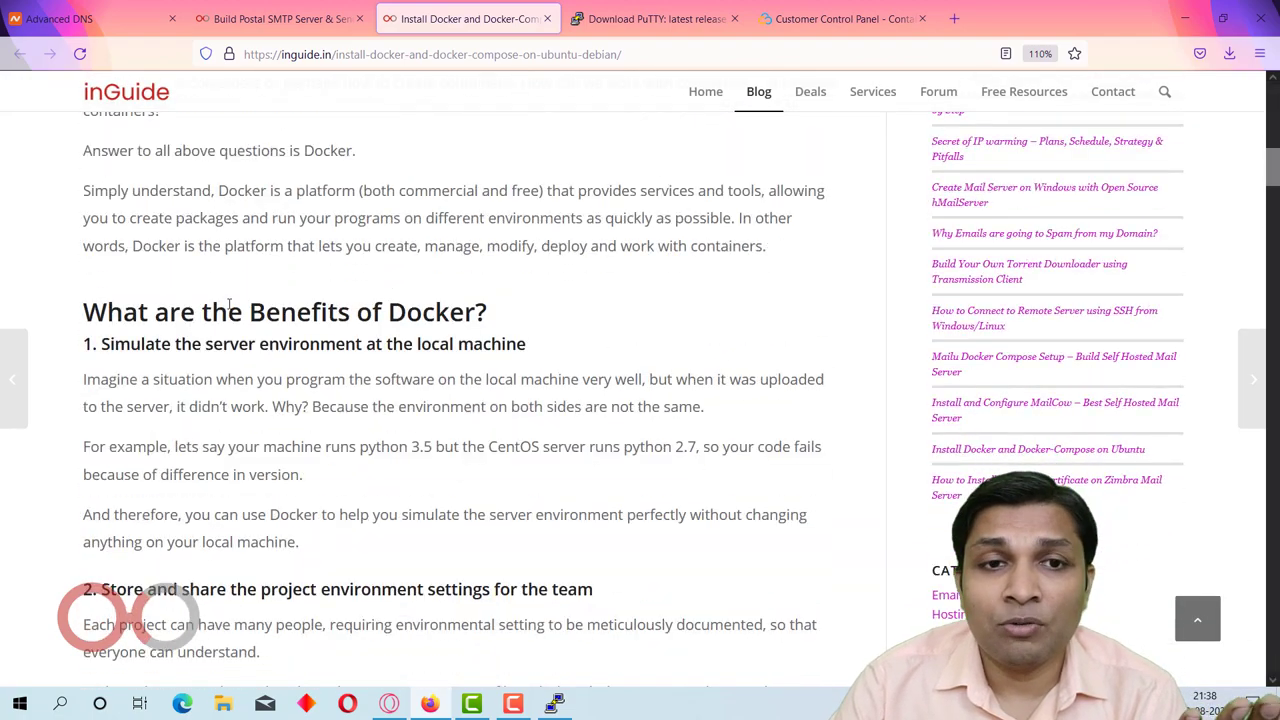
pyautogui.scroll(-5, 386, 293)
pyautogui.scroll(-10, 412, 300)
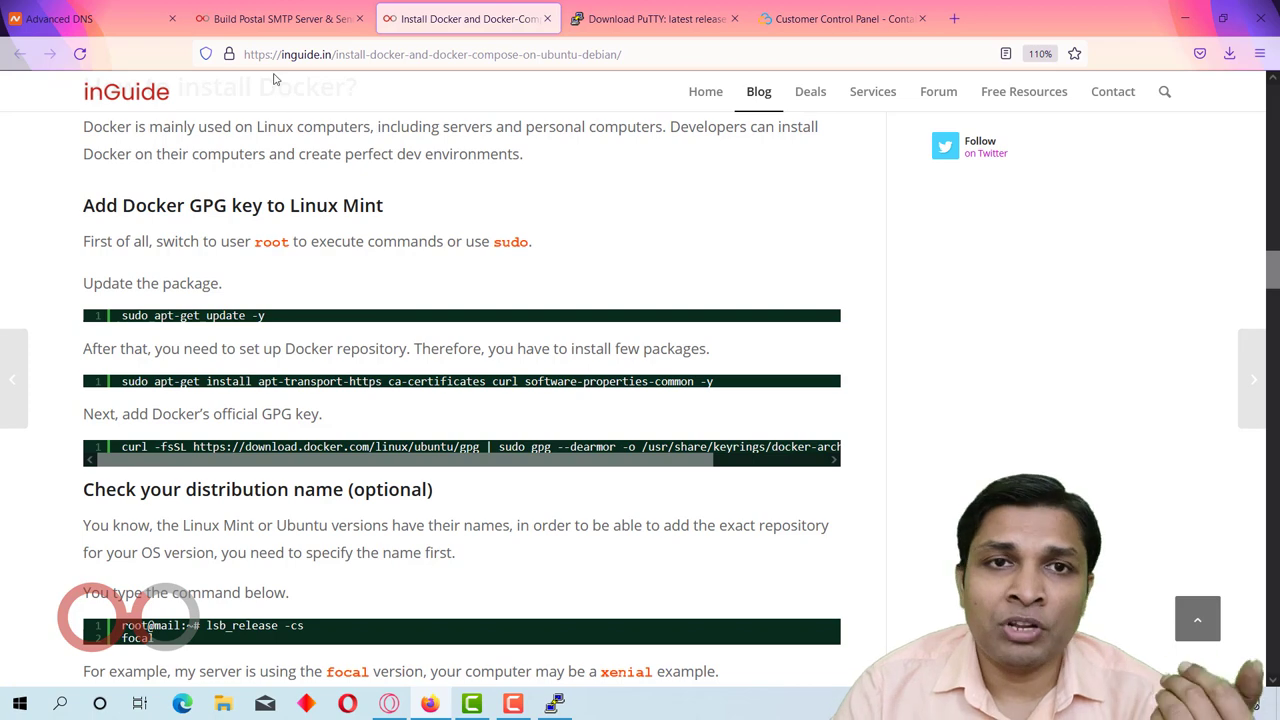
pyautogui.click(288, 20)
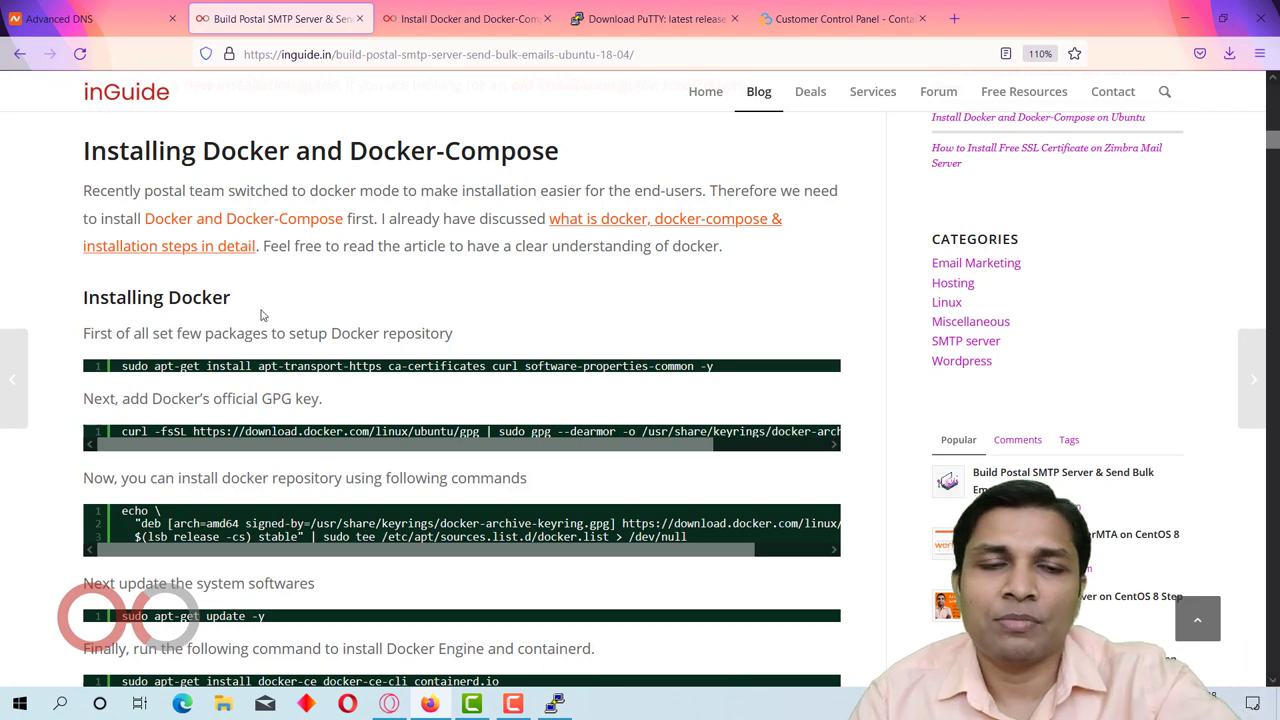
# - Install the Docker prerequisite packages on the server with the guide's apt-get command
pyautogui.moveTo(118, 366); pyautogui.dragTo(722, 374)
pyautogui.hotkey('ctrl', 'c')
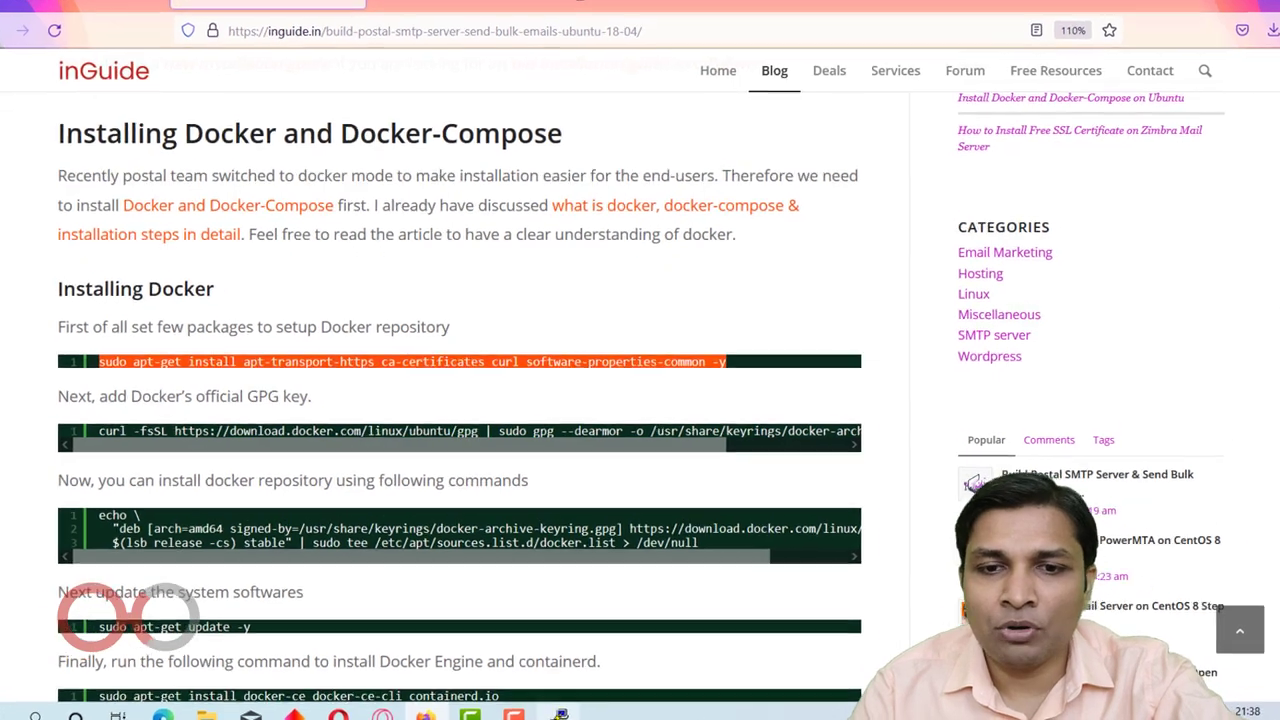
pyautogui.hotkey('alt', 'Tab')
pyautogui.press('shift+Insert')
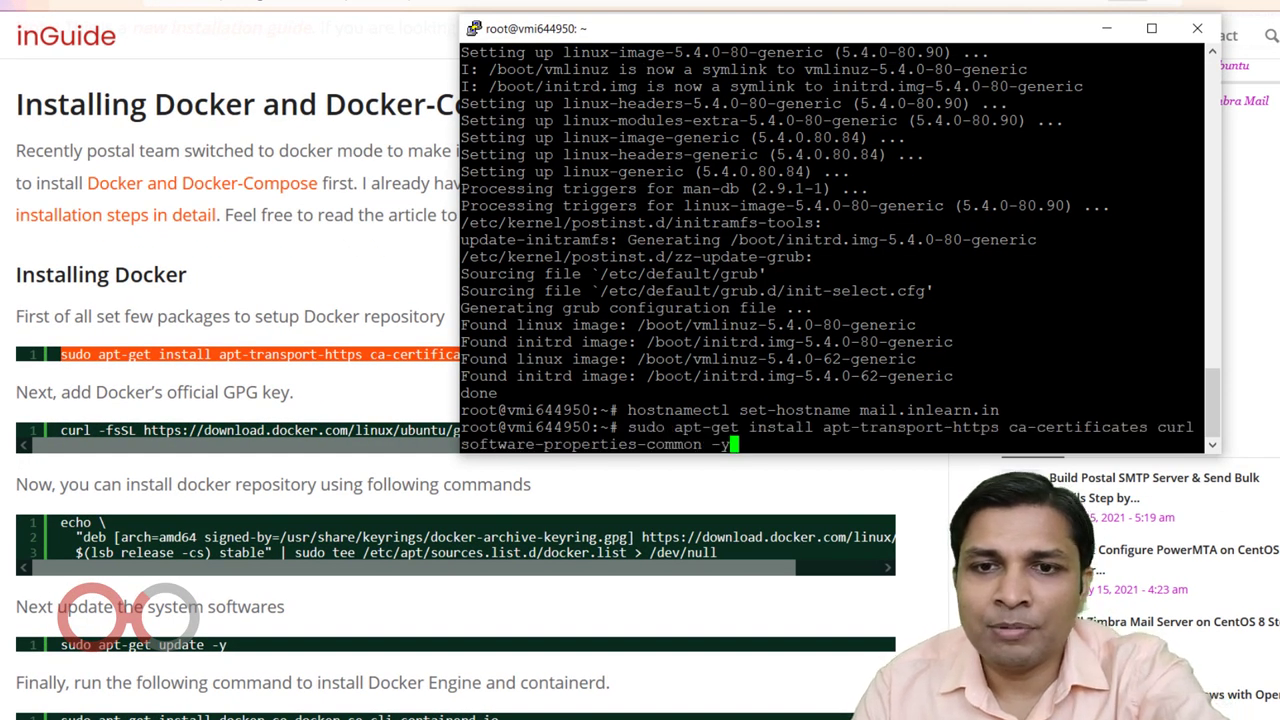
pyautogui.press('Return')
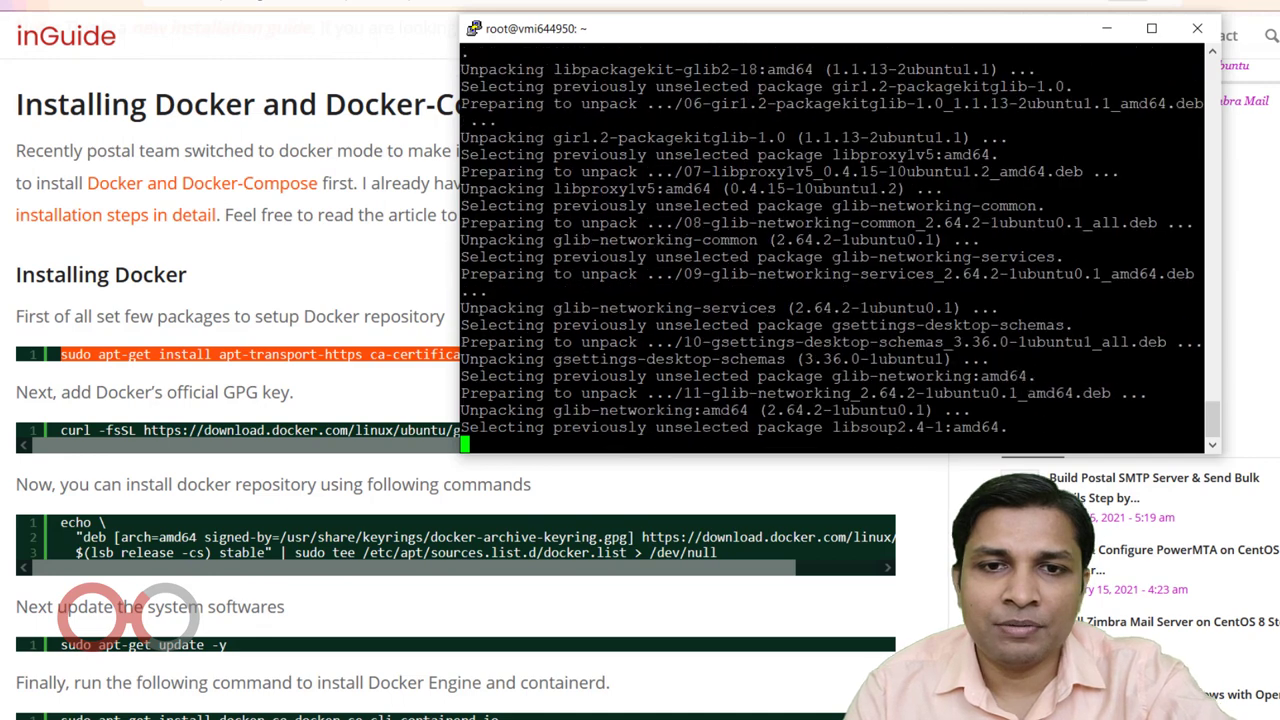
# - Download Docker's official GPG key into the keyrings, then pick out the repository echo command
pyautogui.click(57, 432)
pyautogui.moveTo(57, 432); pyautogui.dragTo(908, 436)
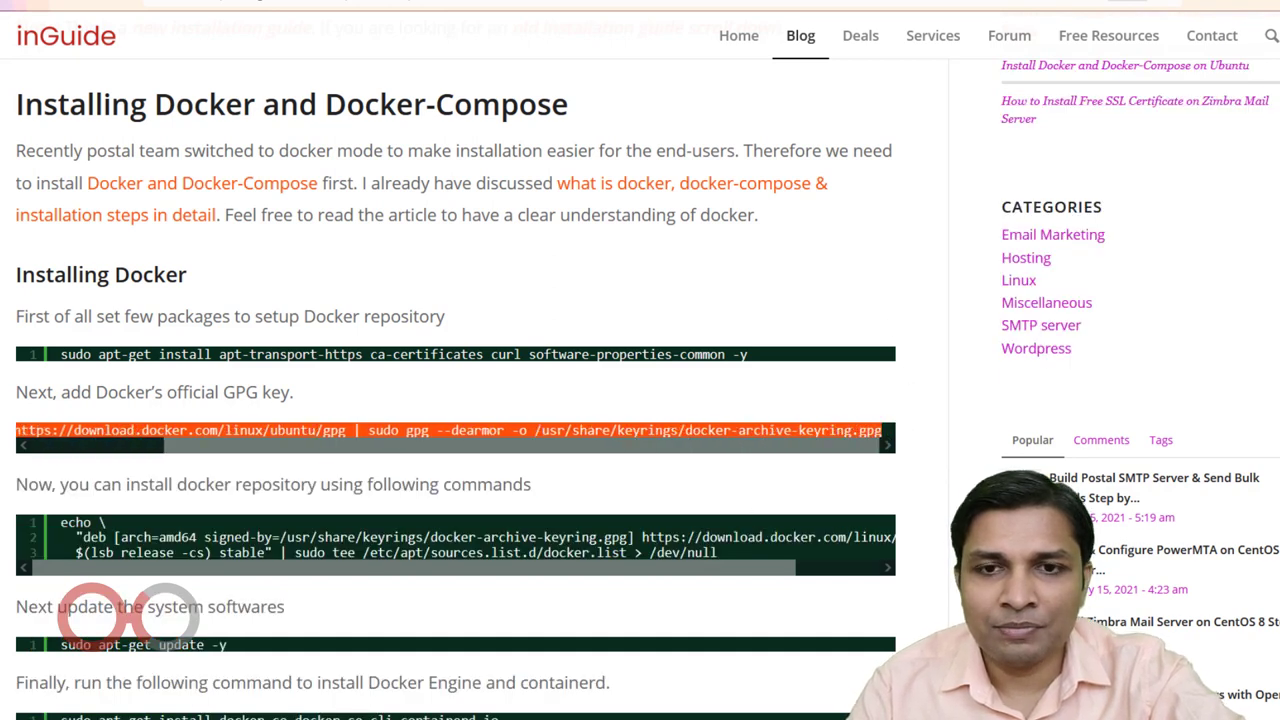
pyautogui.hotkey('alt', 'Tab')
pyautogui.write('curl -fsSL https://download.docker.com/linux/ubuntu/gpg | sudo gpg --dearmor -o /usr/share/keyrings/docker-archive-keyring.gpg')
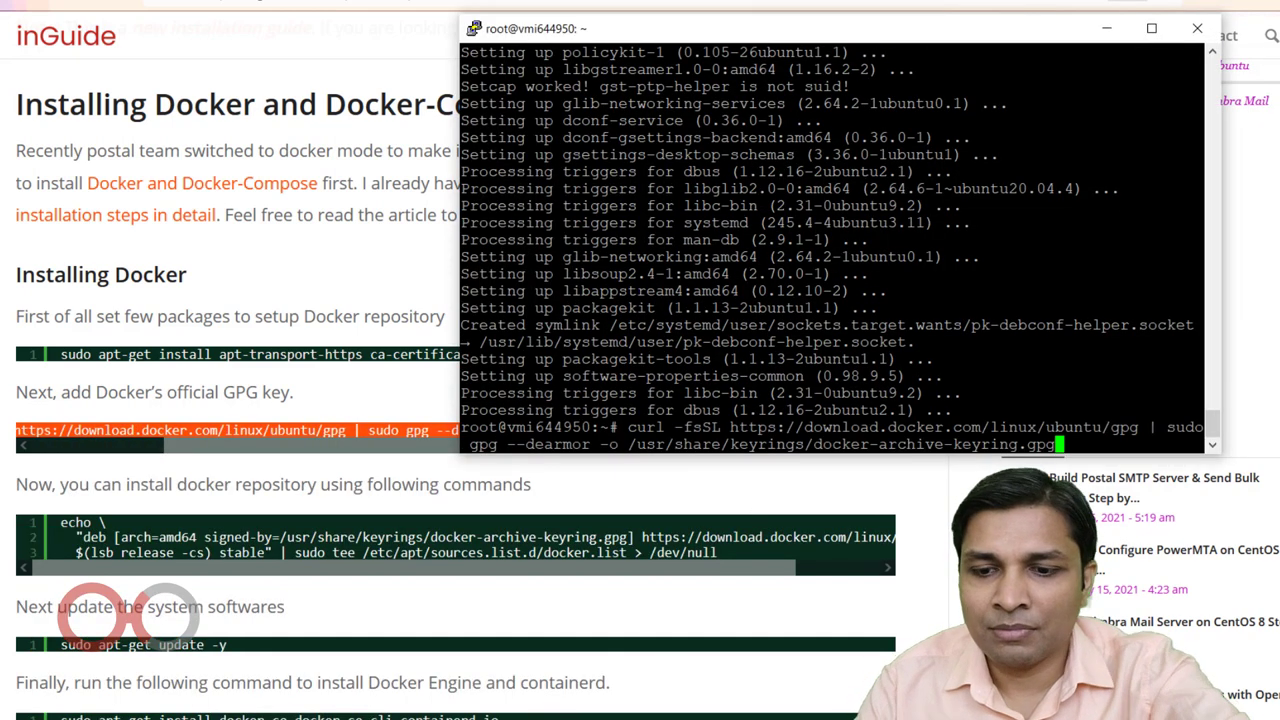
pyautogui.press('Return')
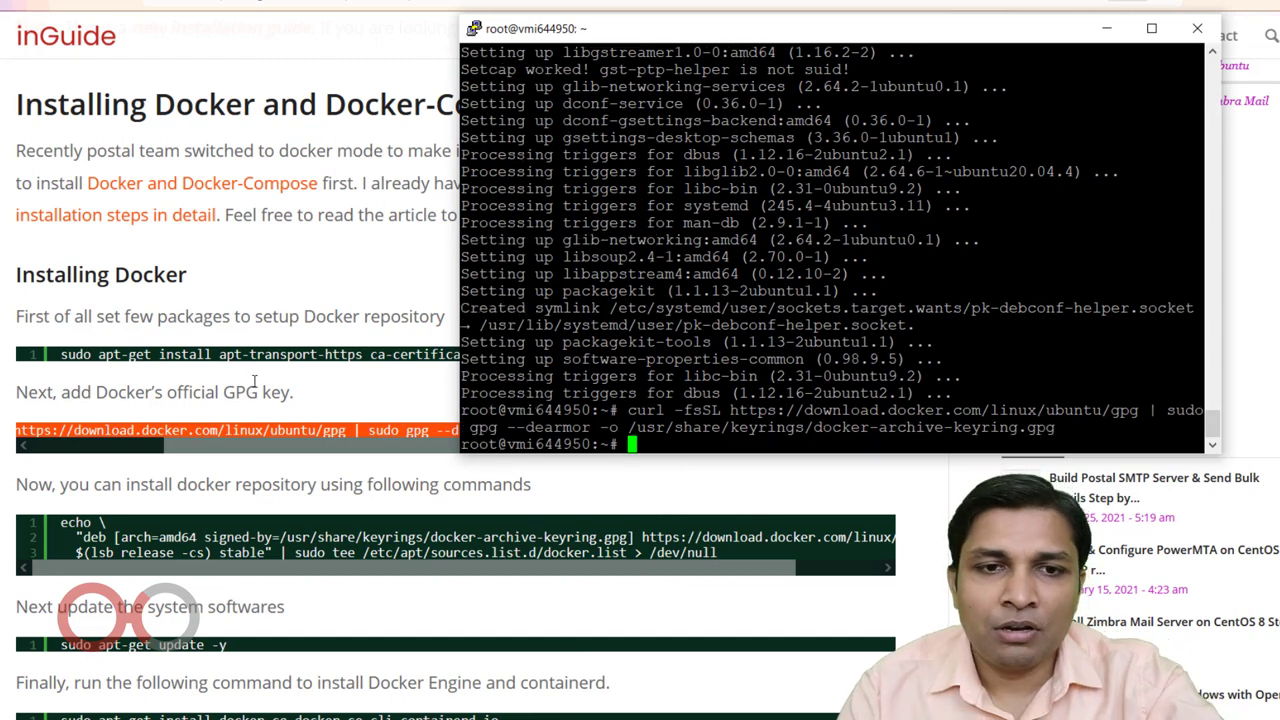
pyautogui.click(251, 380)
pyautogui.scroll(-3, 251, 380)
pyautogui.moveTo(54, 190); pyautogui.dragTo(755, 225)
pyautogui.hotkey('ctrl', 'c')
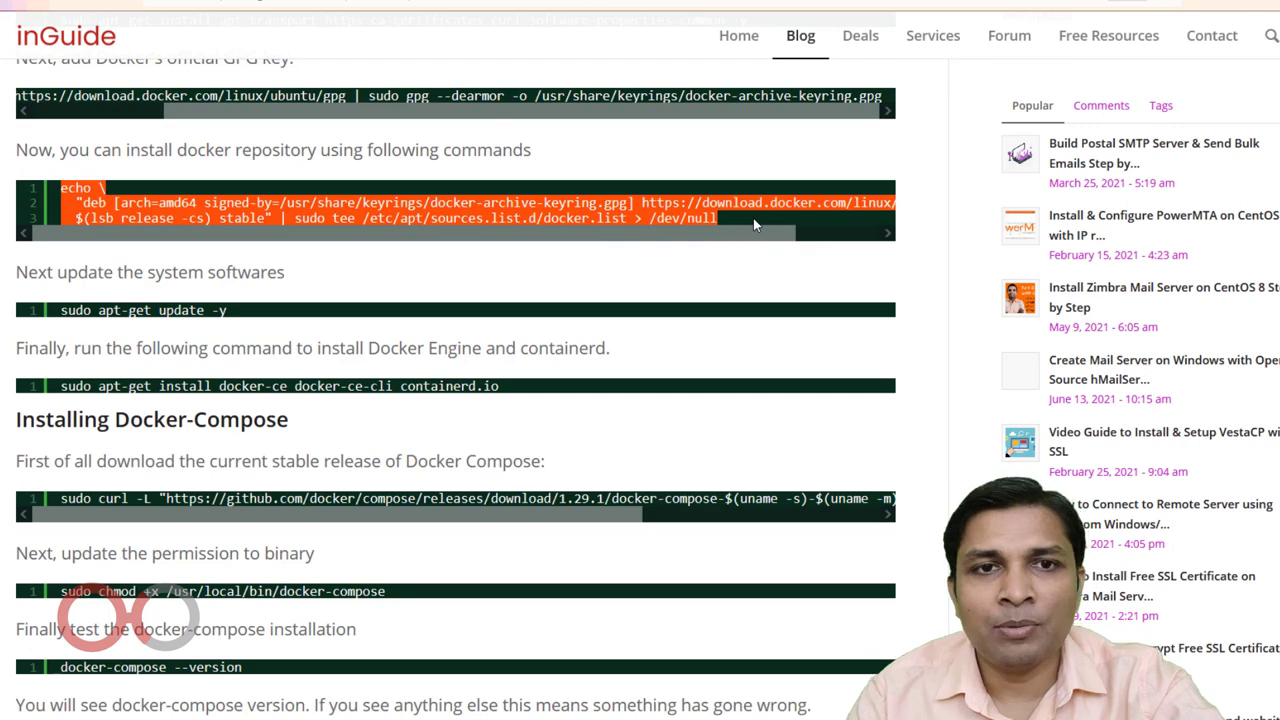
# - Add Docker's official repository to the server's apt sources
pyautogui.hotkey('alt', 'Tab')
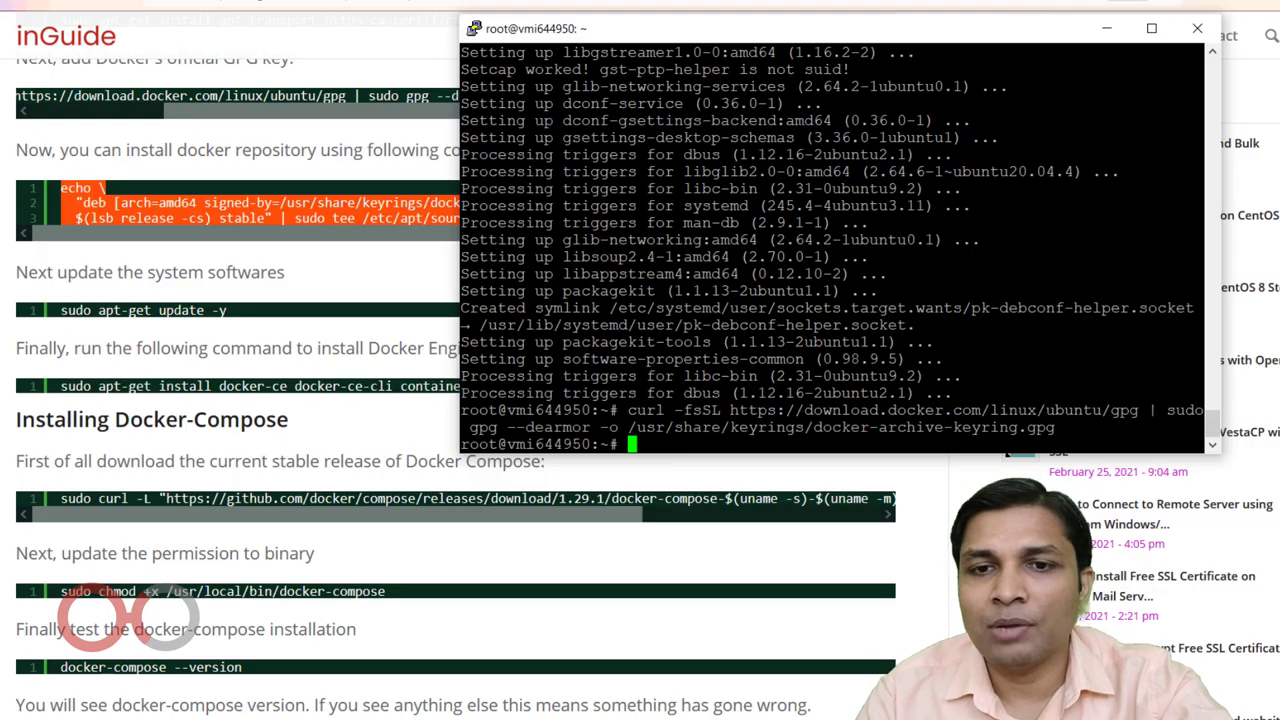
pyautogui.press('shift+Insert')
pyautogui.press('Return')
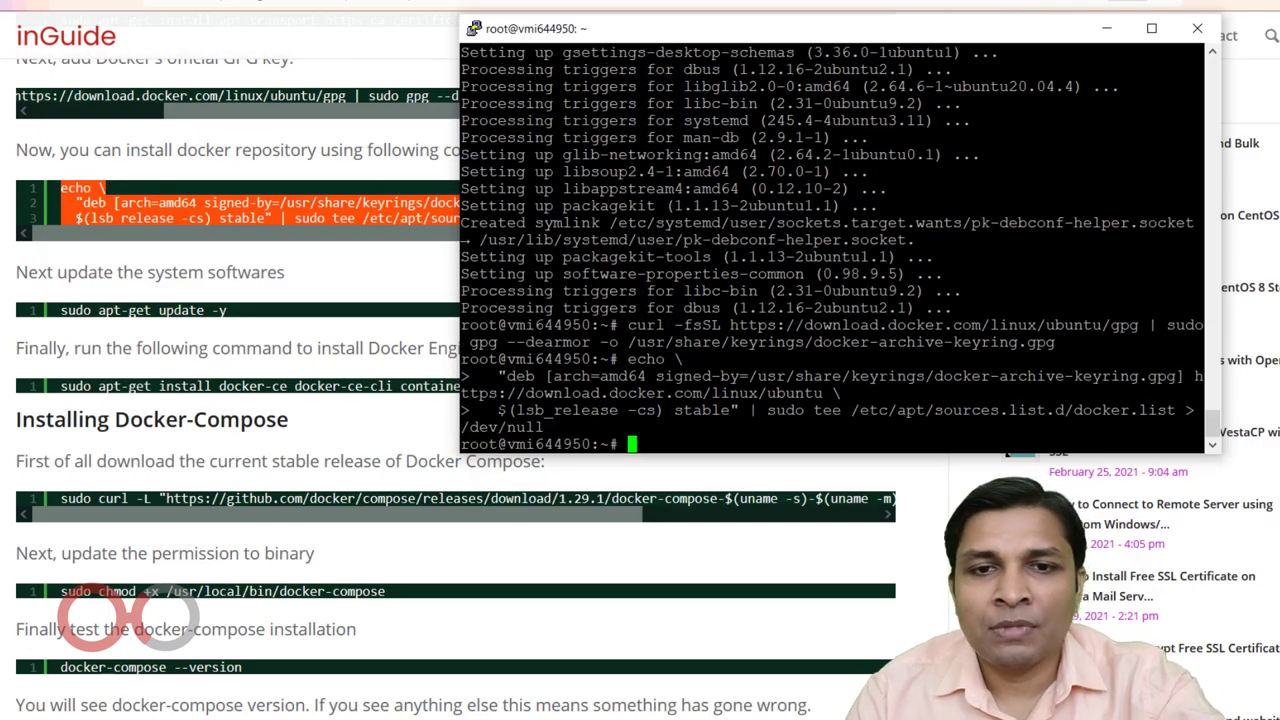
pyautogui.click(152, 356)
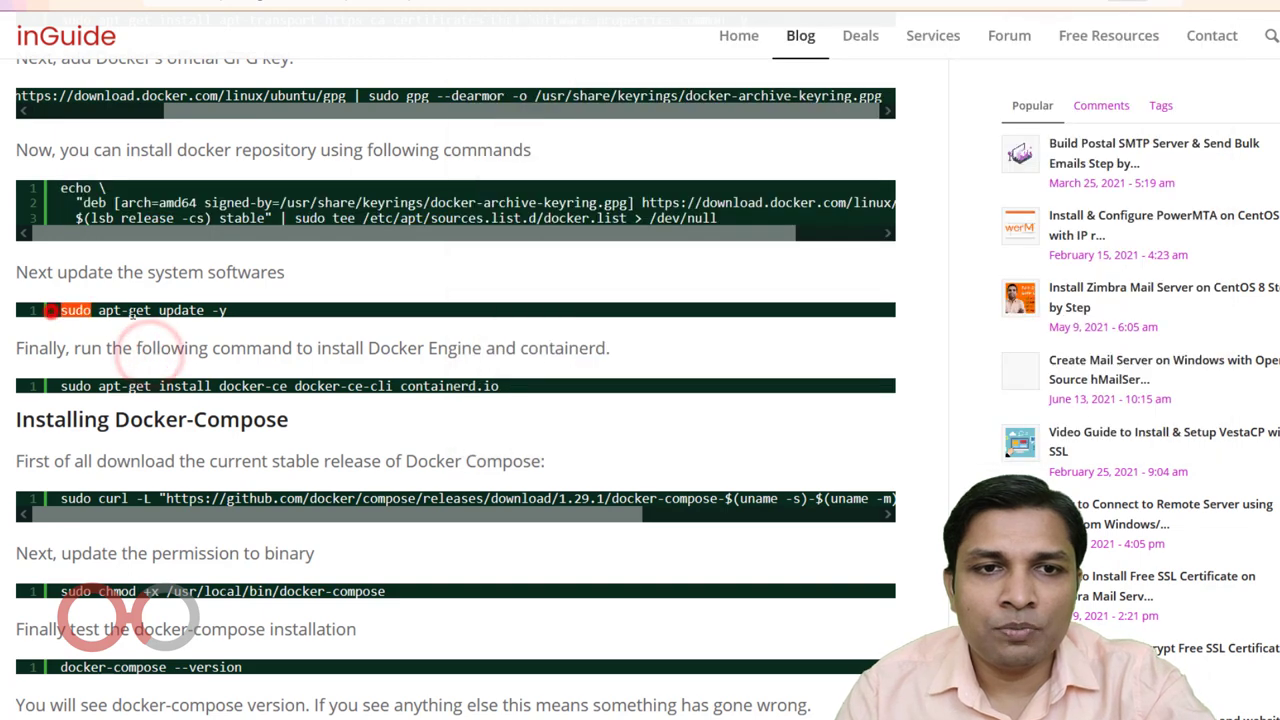
# - Refresh the package lists with sudo apt-get update -y
pyautogui.moveTo(91, 312); pyautogui.dragTo(252, 317)
pyautogui.hotkey('alt', 'Tab')
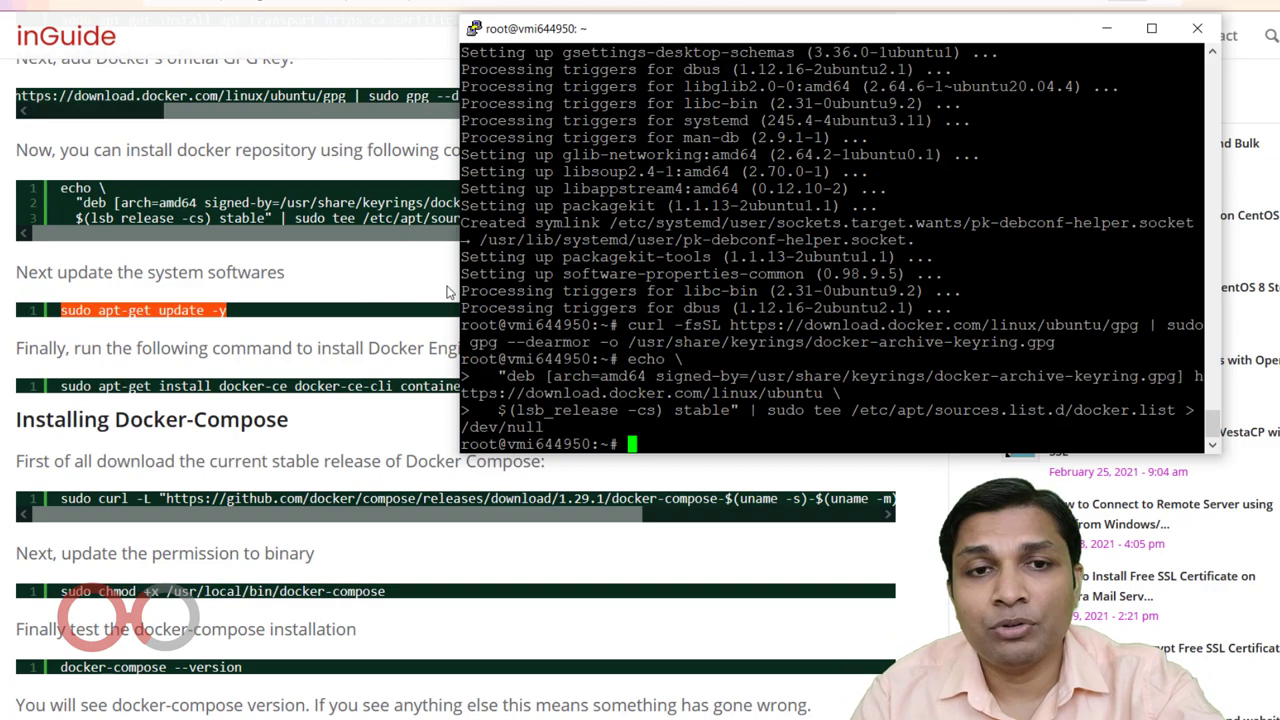
pyautogui.write('sudo apt-get update -y')
pyautogui.press('Return')
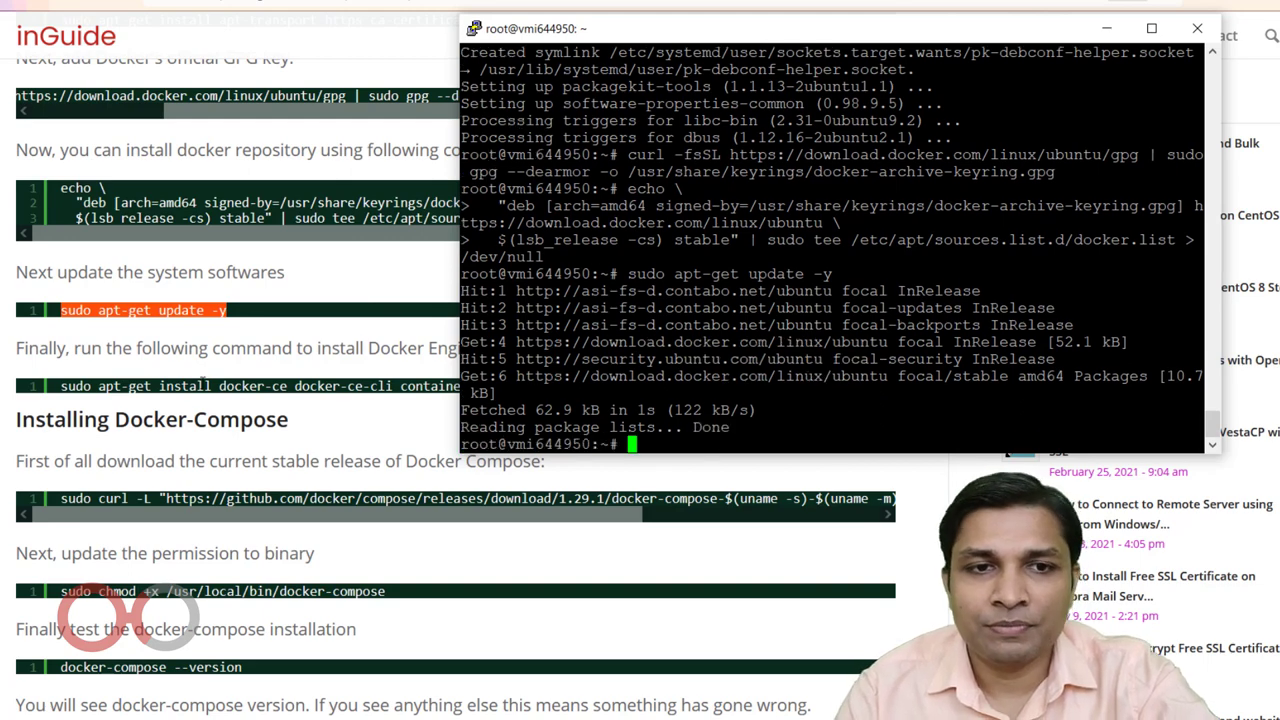
pyautogui.click(86, 384)
# - Start installing docker-ce, docker-ce-cli and containerd.io on the server
pyautogui.moveTo(45, 385); pyautogui.dragTo(517, 390)
pyautogui.hotkey('alt', 'Tab')
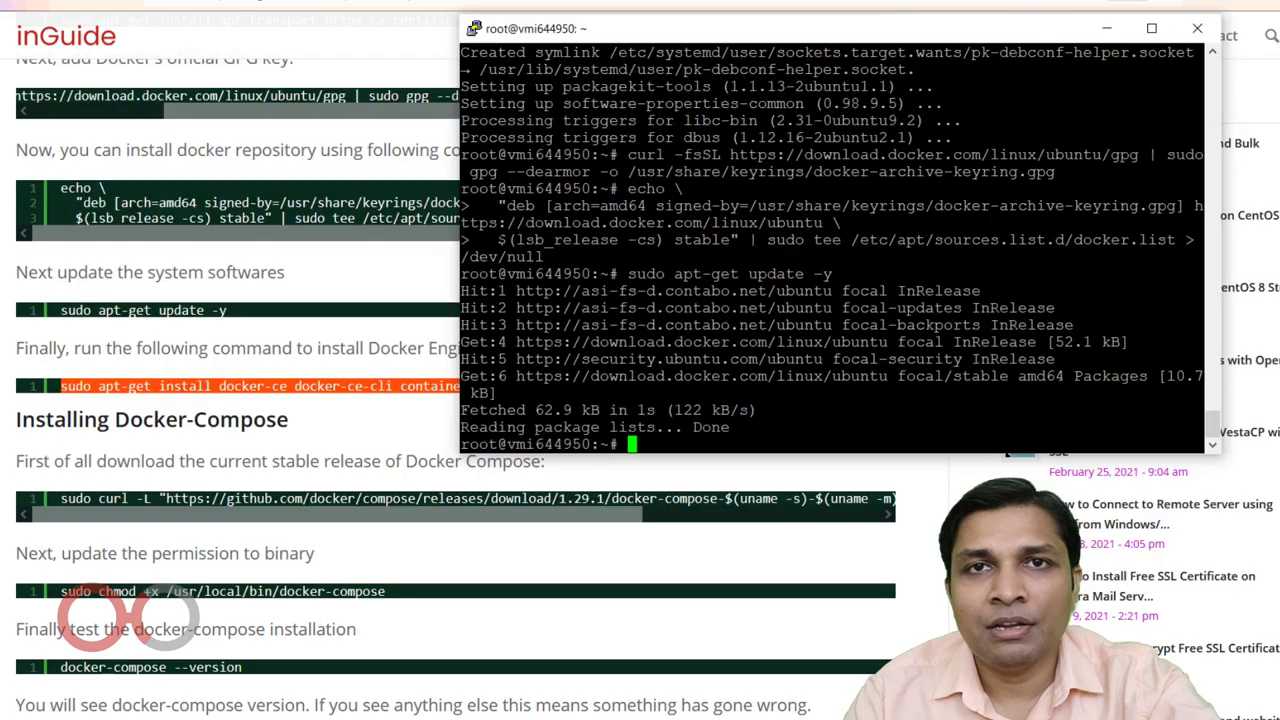
pyautogui.write('sudo apt-get install docker-ce docker-ce-cli containerd.io')
pyautogui.press('Return')
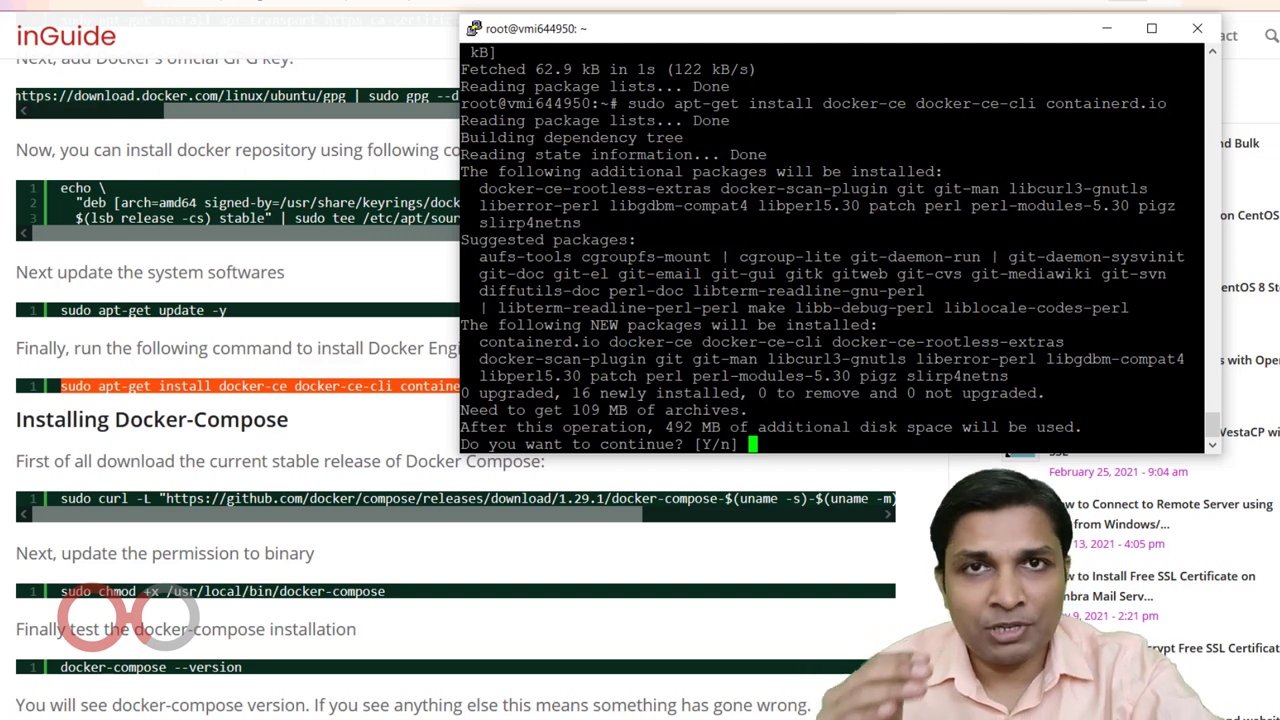
# - Answer y to install the Docker packages and let apt finish, viewing the Docker-Compose commands meanwhile
pyautogui.write('y')
pyautogui.press('Return')
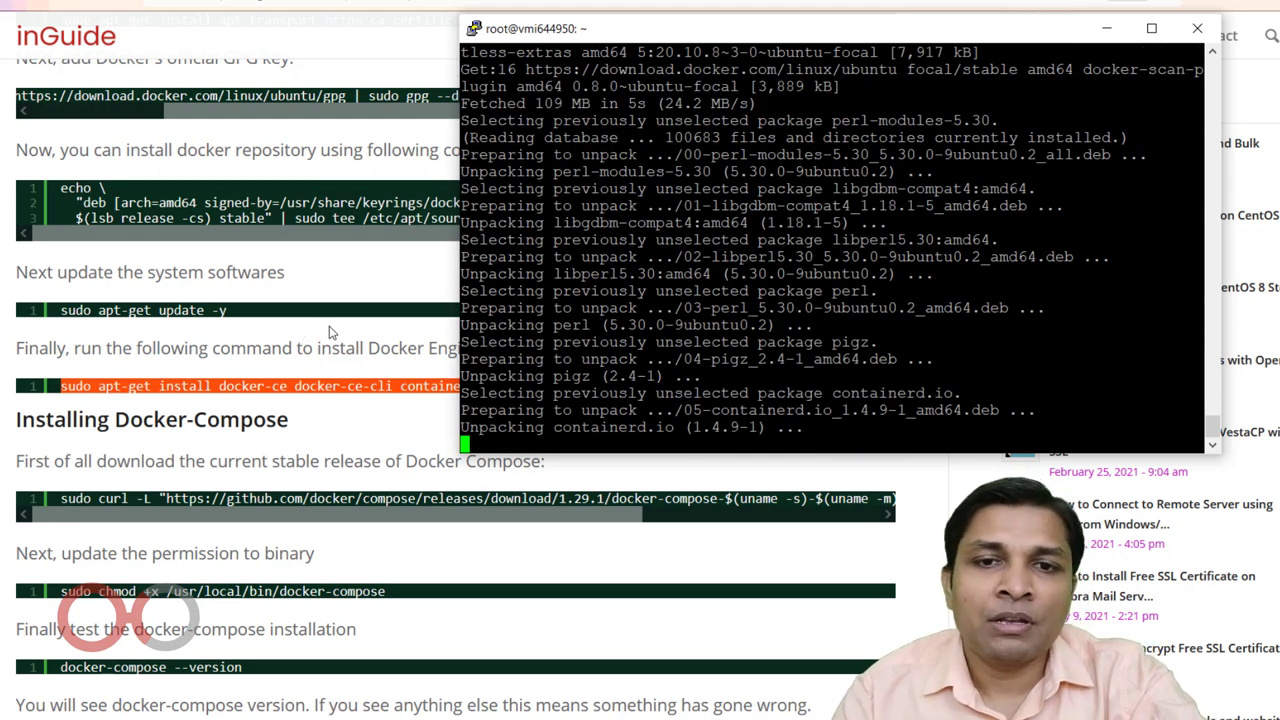
pyautogui.scroll(-2, 320, 333)
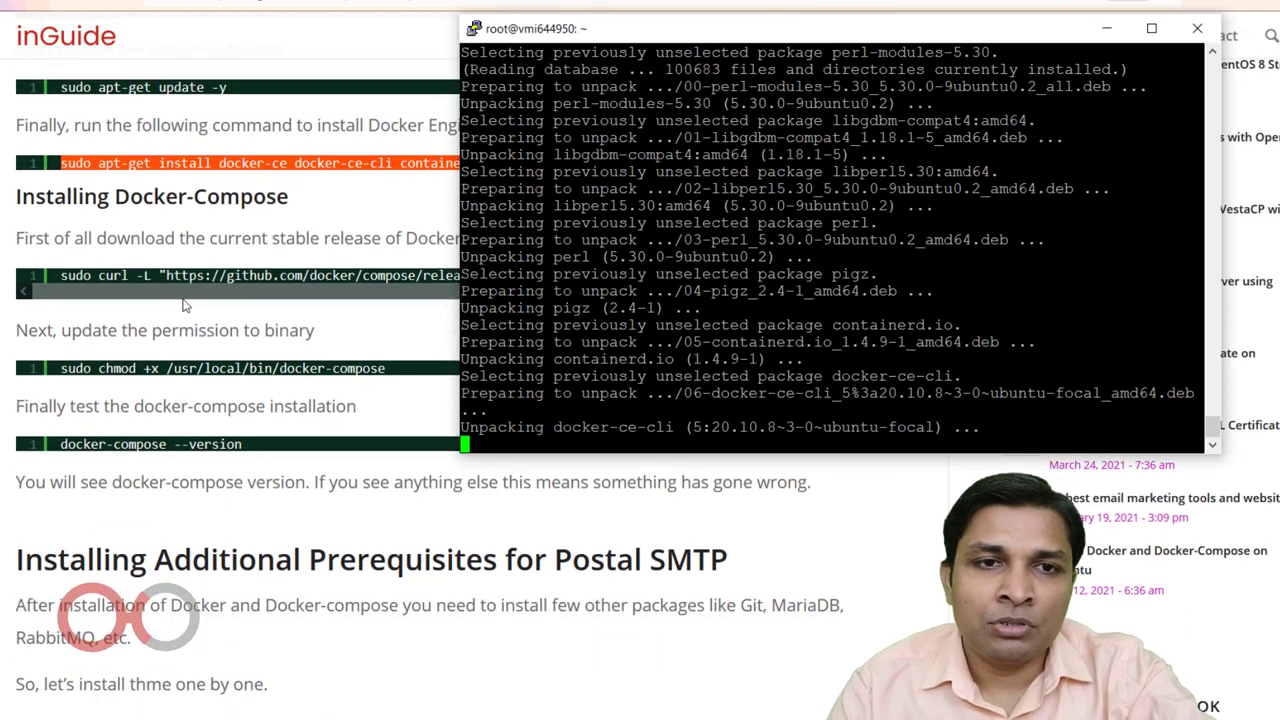
pyautogui.click(166, 236)
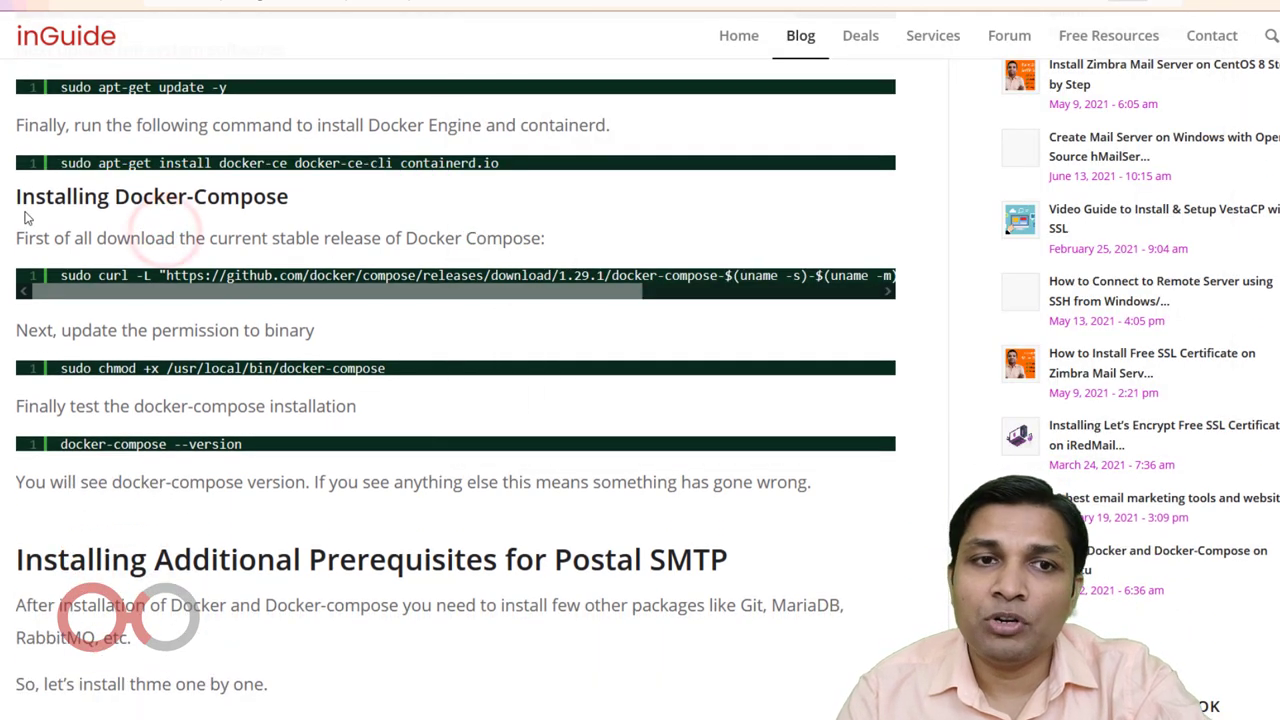
pyautogui.moveTo(16, 197); pyautogui.dragTo(160, 196)
pyautogui.click(86, 214)
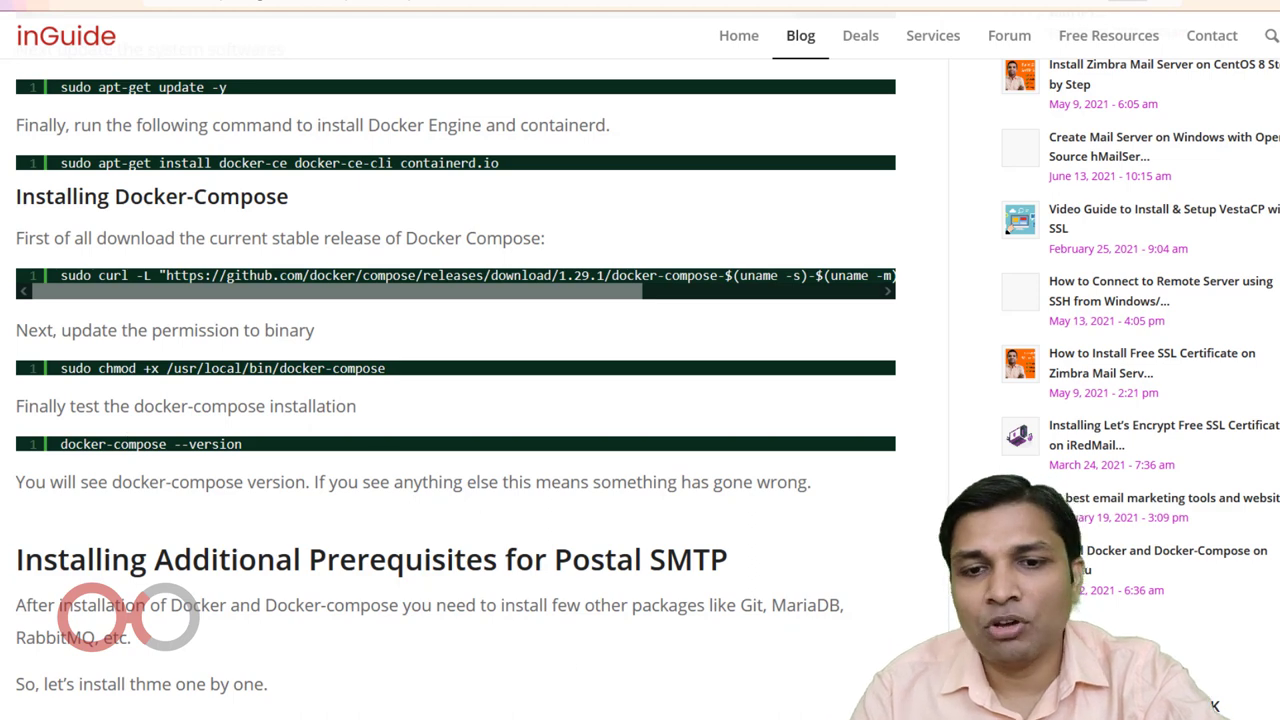
pyautogui.hotkey('alt', 'Tab')
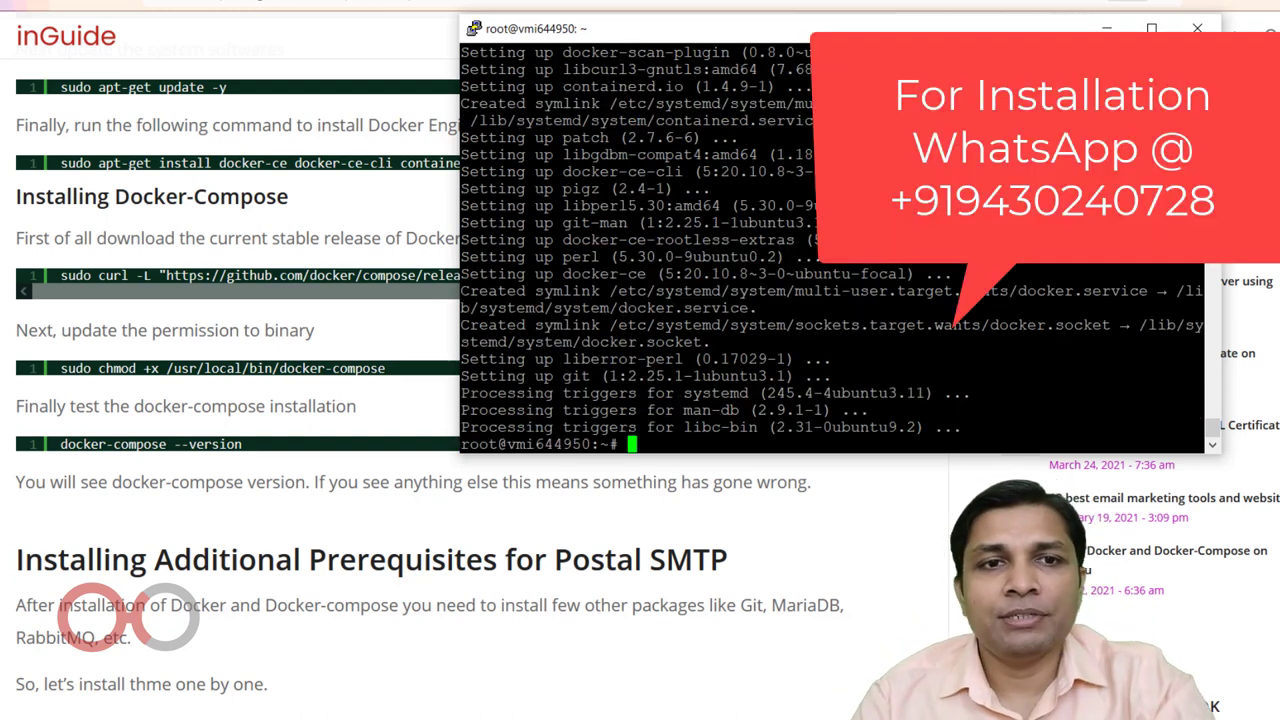
# - Download docker-compose release 1.29.1 to /usr/local/bin on the server
pyautogui.click(50, 213)
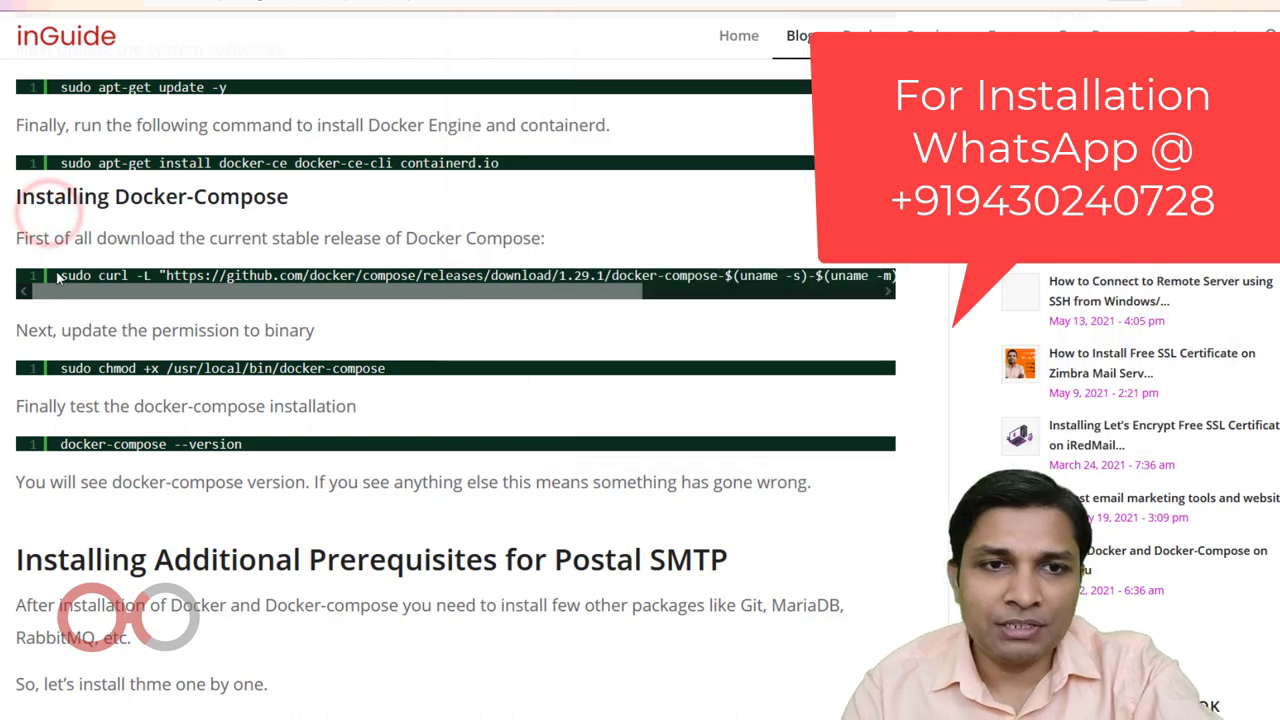
pyautogui.moveTo(57, 278); pyautogui.dragTo(900, 280)
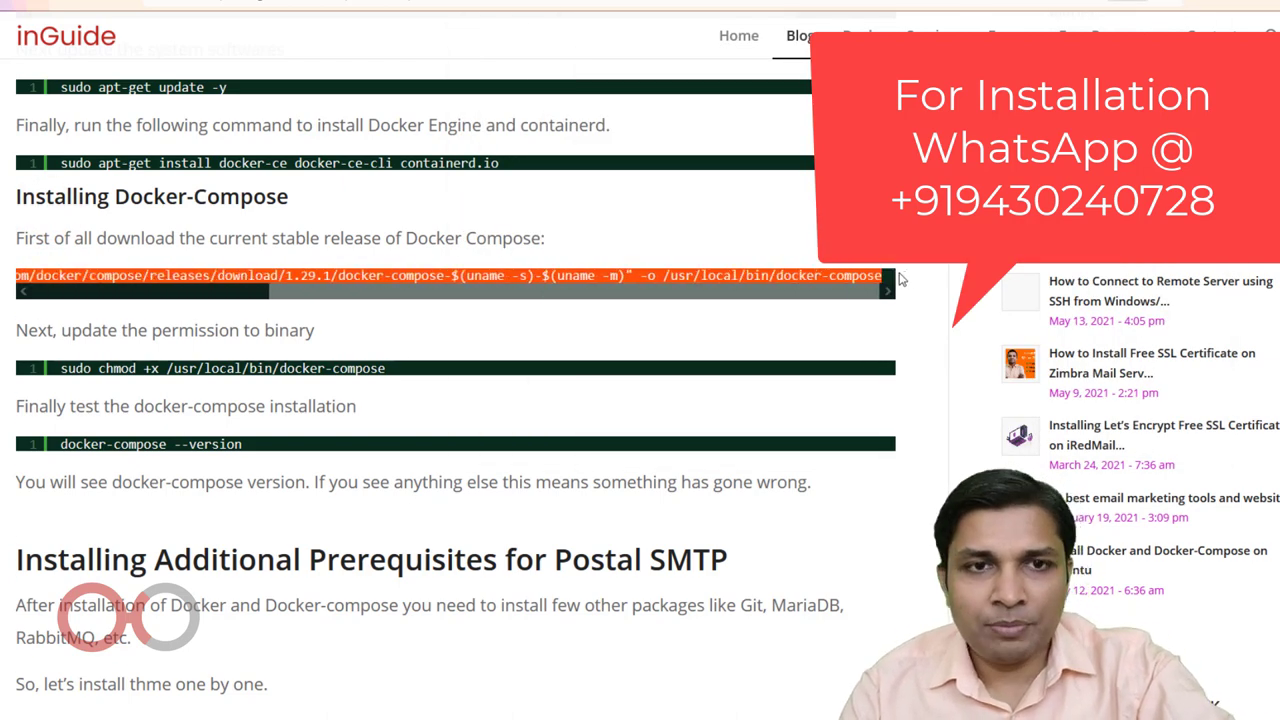
pyautogui.hotkey('ctrl', 'c')
pyautogui.hotkey('alt', 'Tab')
pyautogui.rightClick(900, 280)
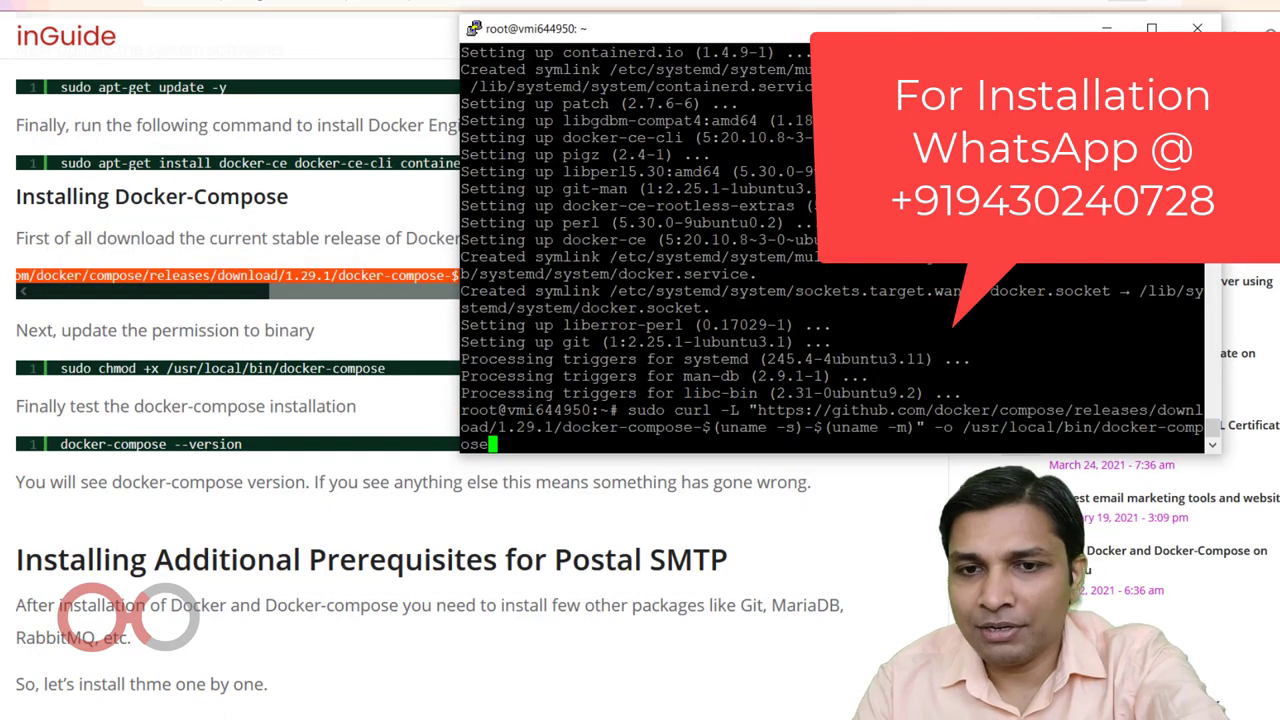
pyautogui.press('Return')
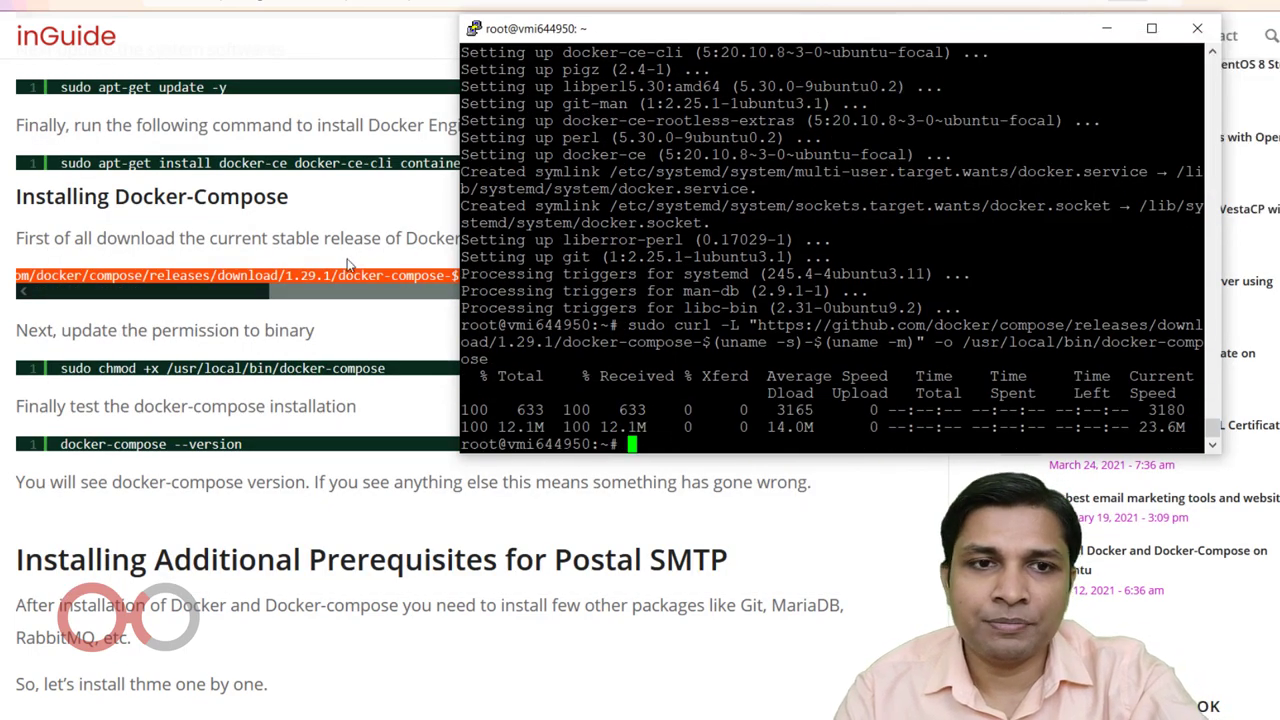
# - Make /usr/local/bin/docker-compose executable with sudo chmod +x
pyautogui.moveTo(60, 372); pyautogui.dragTo(390, 370)
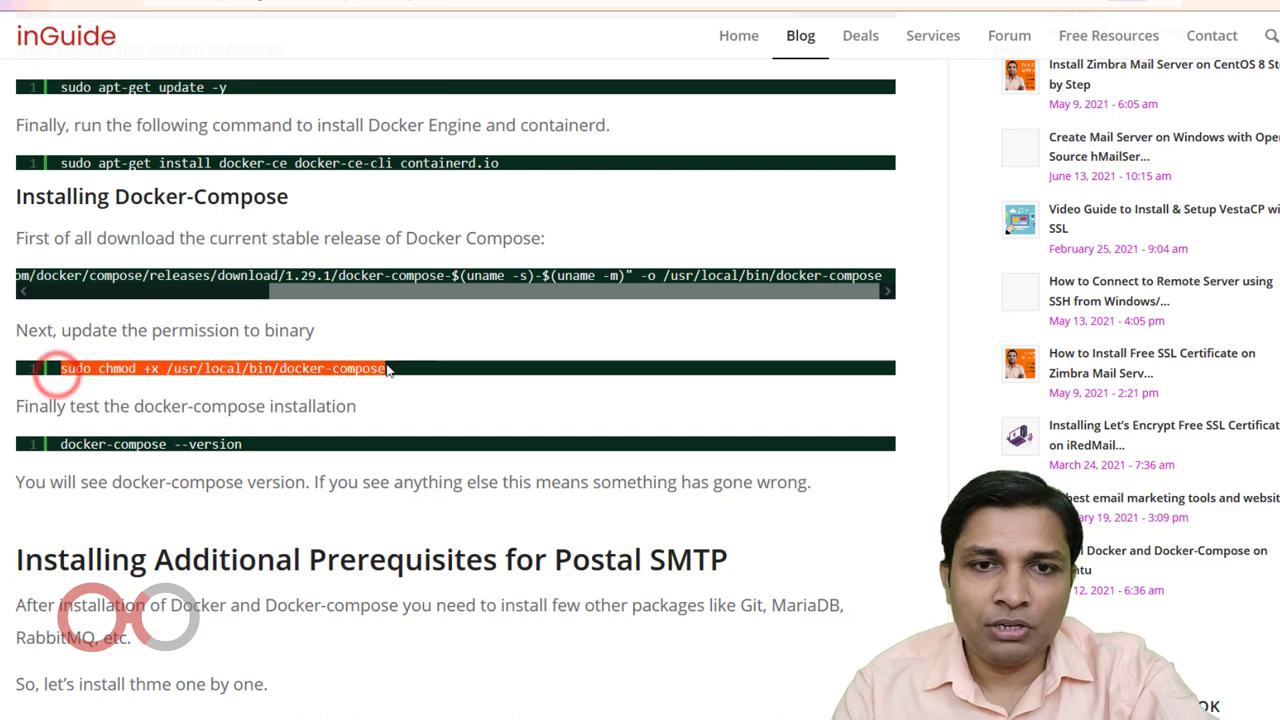
pyautogui.hotkey('ctrl', 'c')
pyautogui.hotkey('alt', 'Tab')
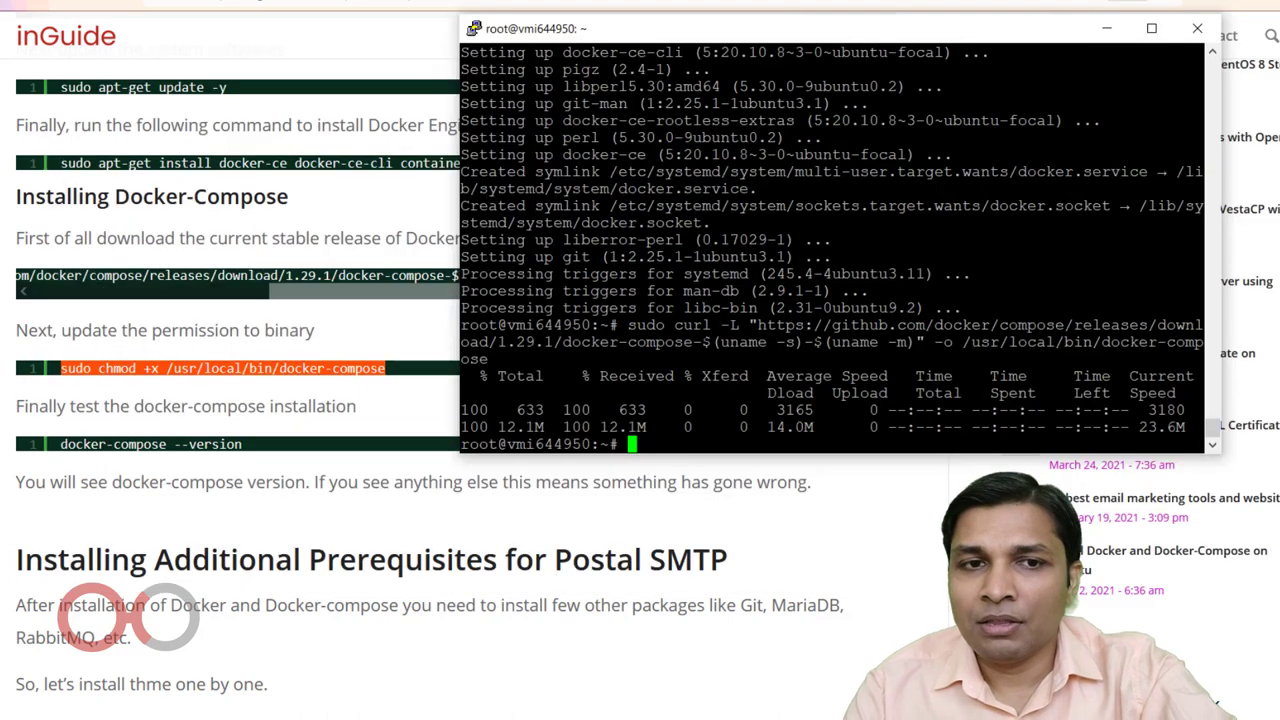
pyautogui.press('shift+Insert')
pyautogui.press('Return')
# - Run docker-compose --version and confirm it reports 1.29.1
pyautogui.hotkey('alt', 'Tab')
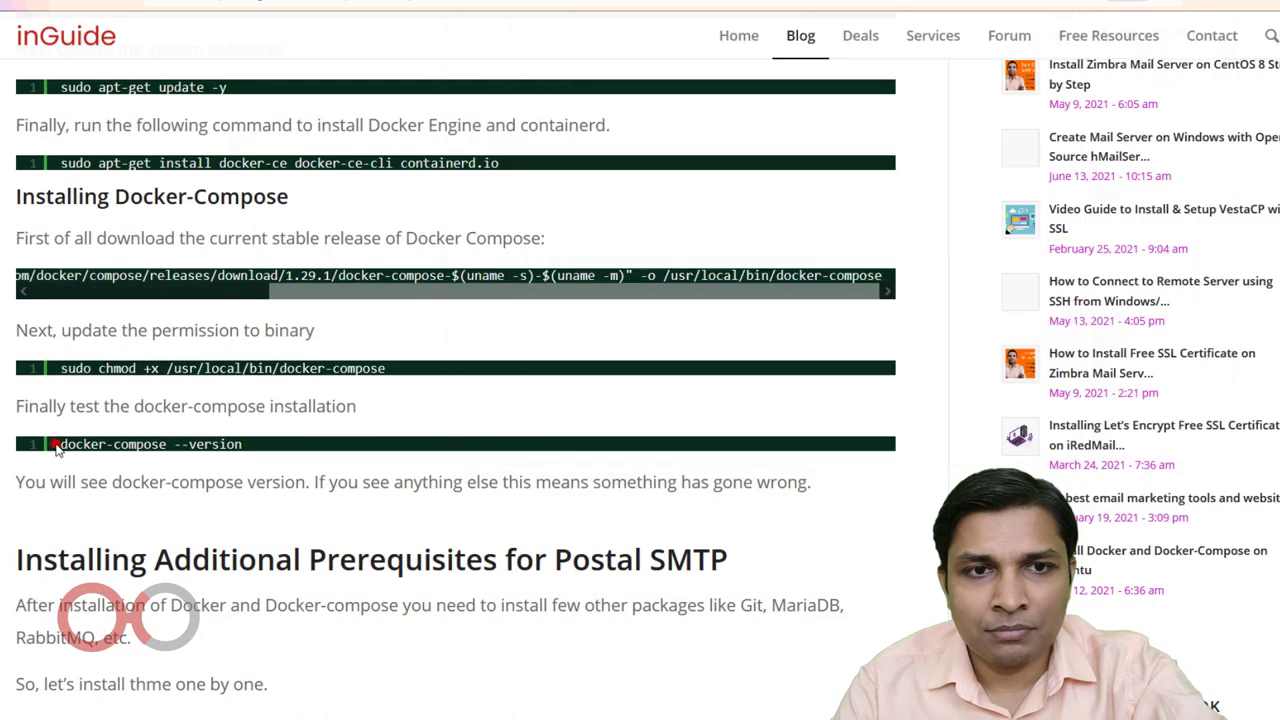
pyautogui.moveTo(52, 444); pyautogui.dragTo(265, 446)
pyautogui.hotkey('ctrl', 'c')
pyautogui.hotkey('alt', 'Tab')
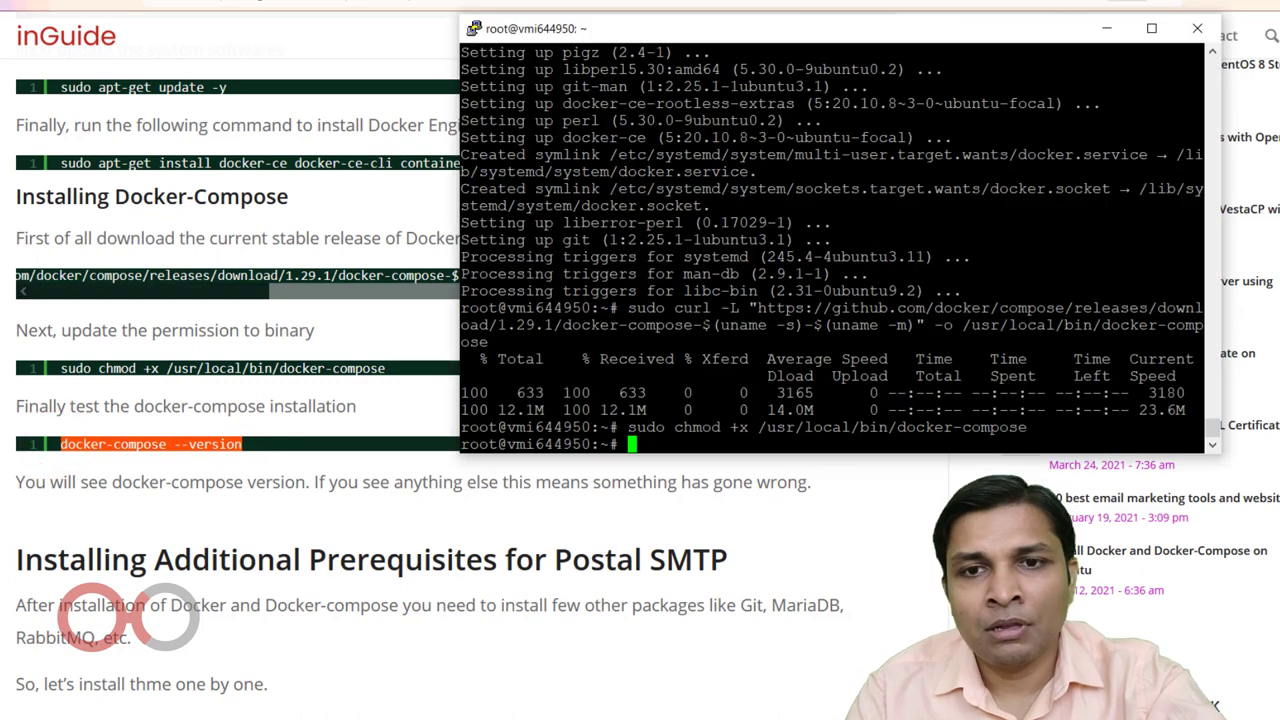
pyautogui.press('shift+Insert')
pyautogui.press('Return')
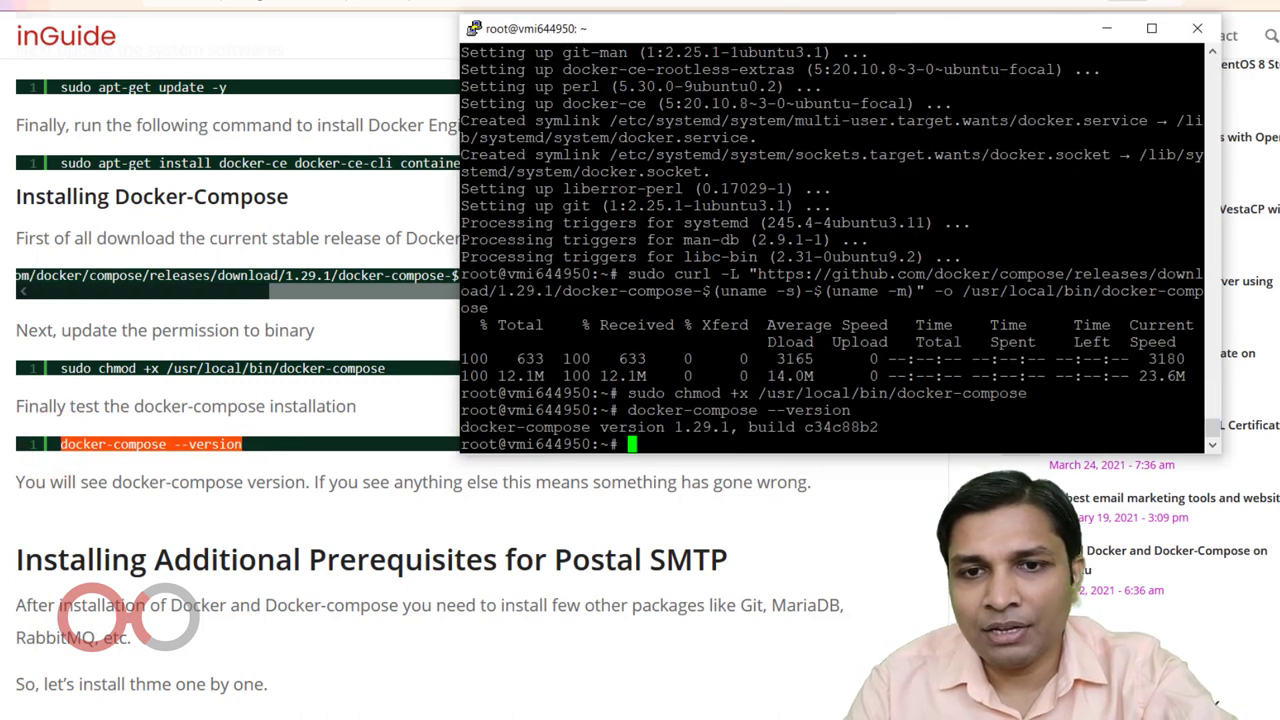
pyautogui.moveTo(497, 427); pyautogui.dragTo(729, 428)
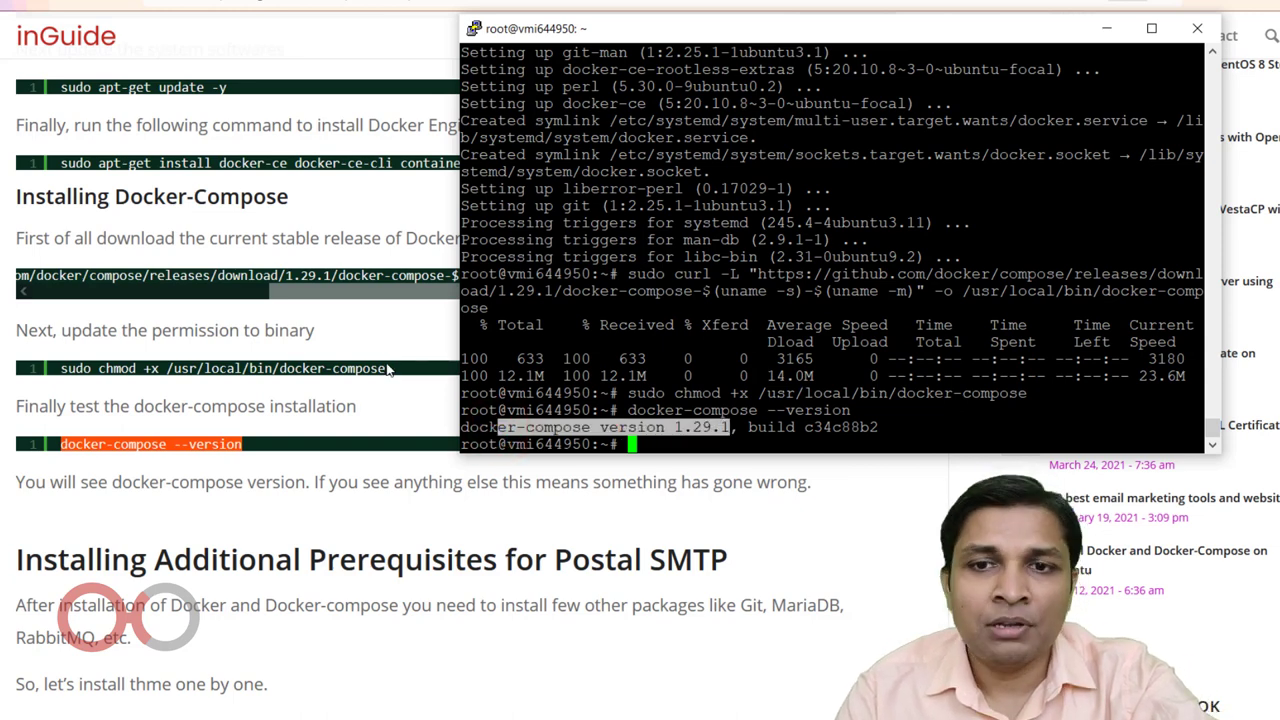
pyautogui.click(5, 357)
pyautogui.scroll(-4, 5, 357)
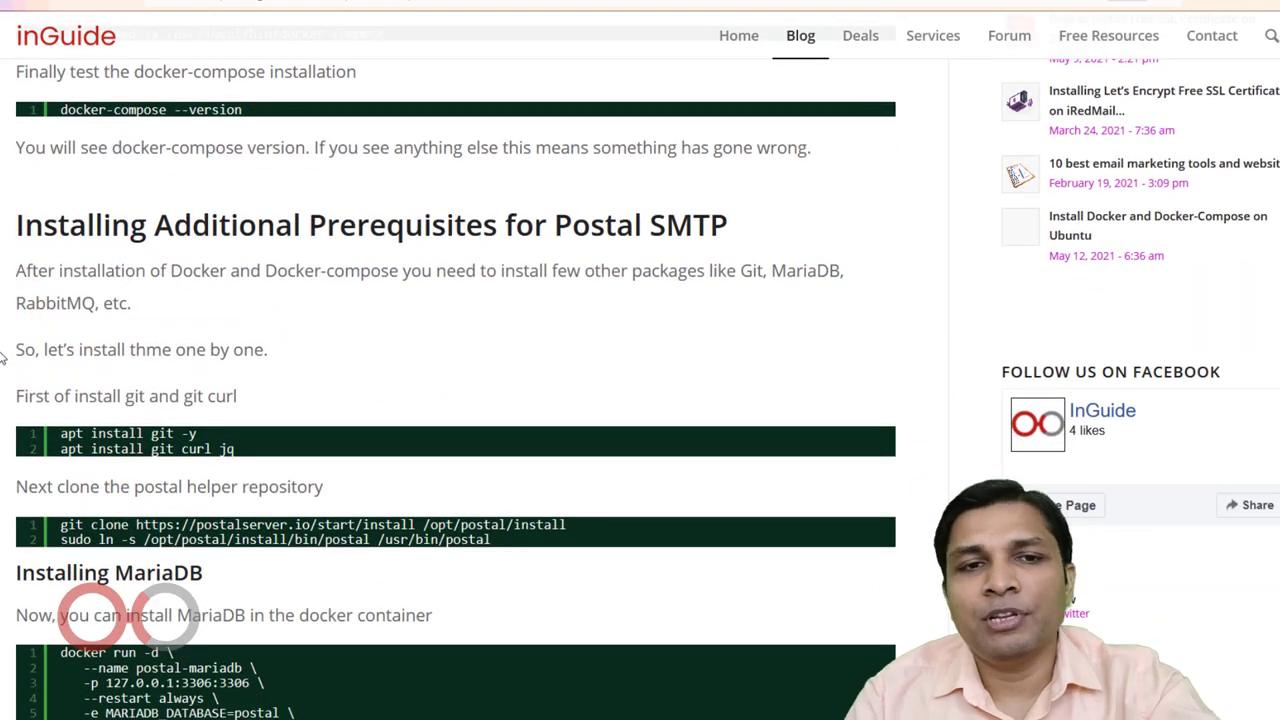
# - Install git, curl and jq on the server with apt
pyautogui.scroll(-3, 5, 357)
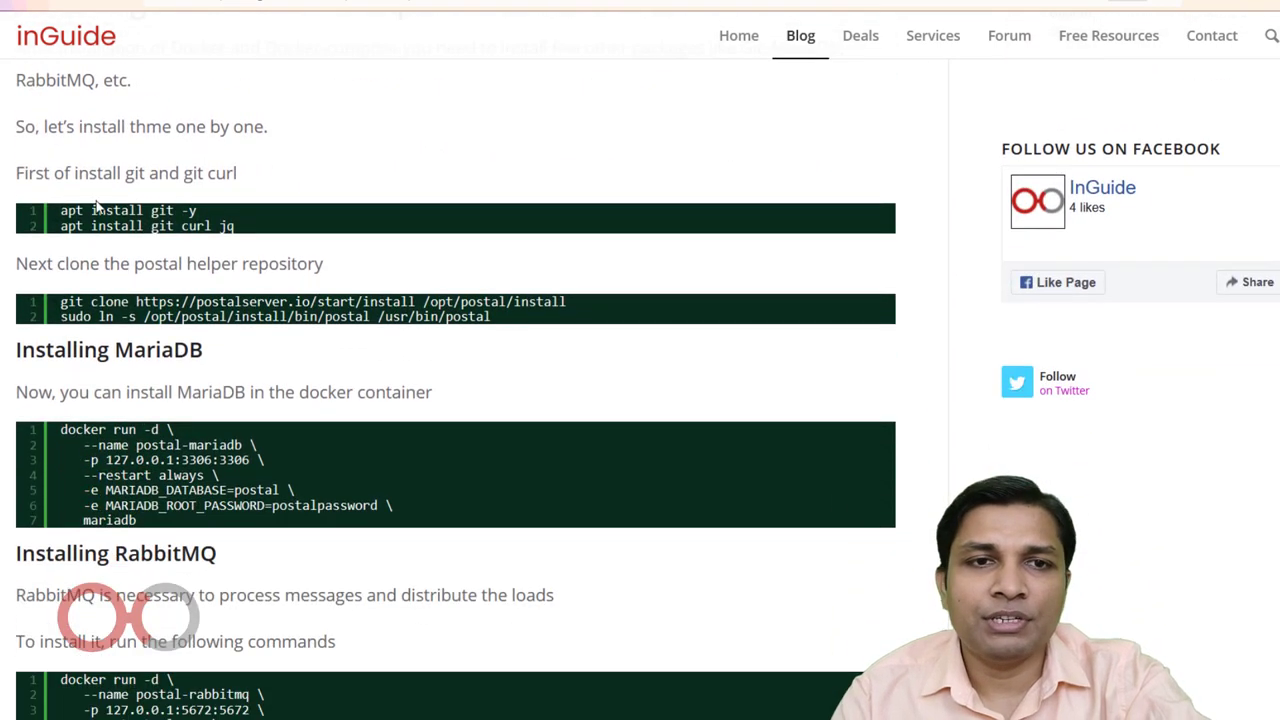
pyautogui.scroll(1, 213, 178)
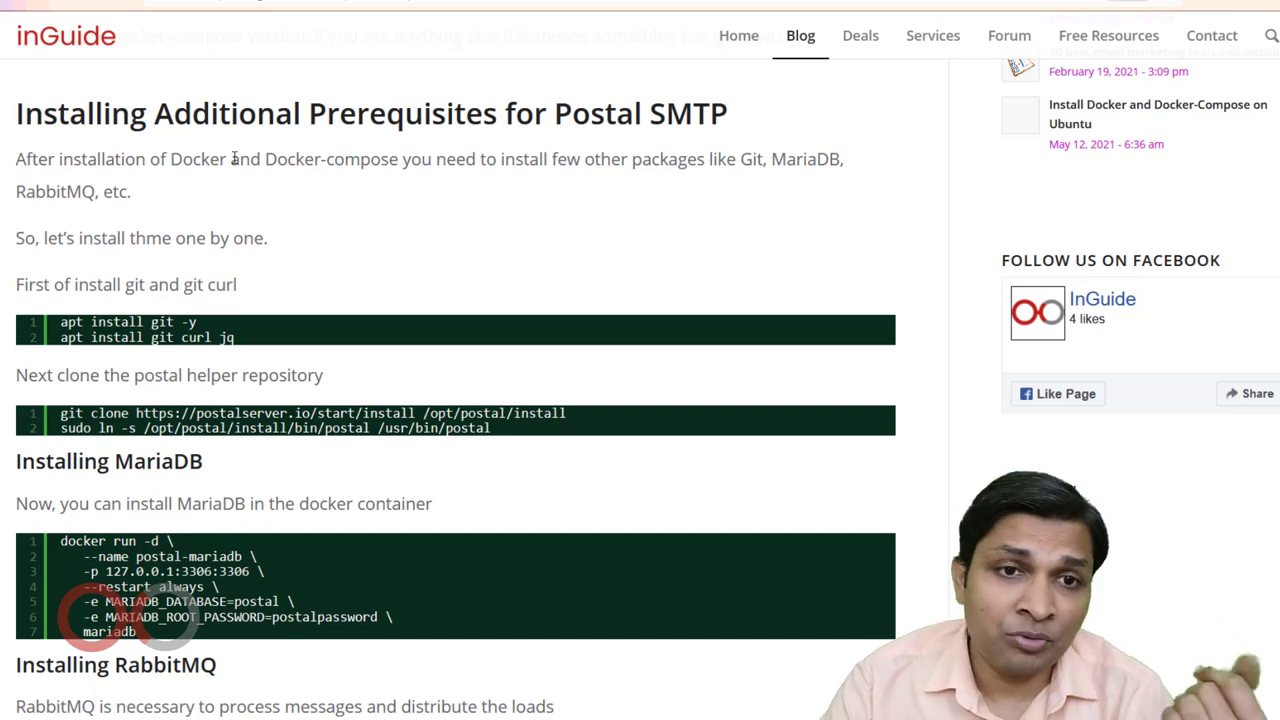
pyautogui.scroll(-1, 233, 158)
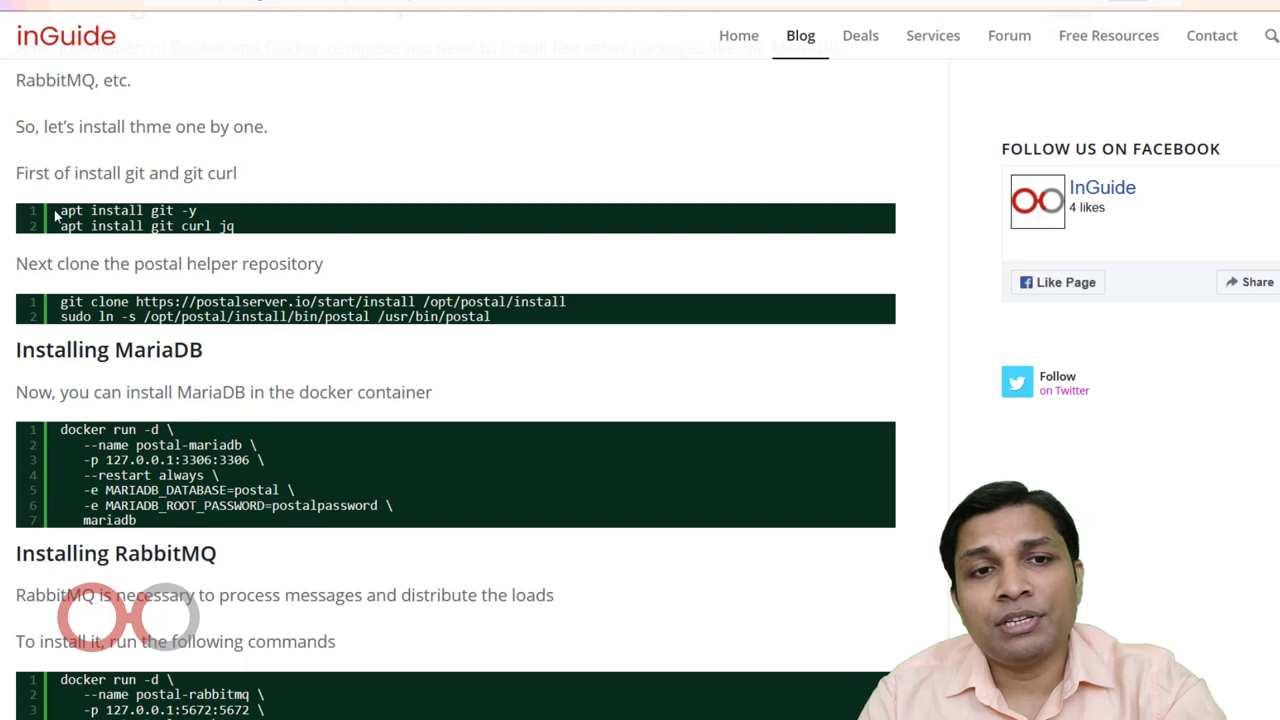
pyautogui.moveTo(60, 210); pyautogui.dragTo(218, 222)
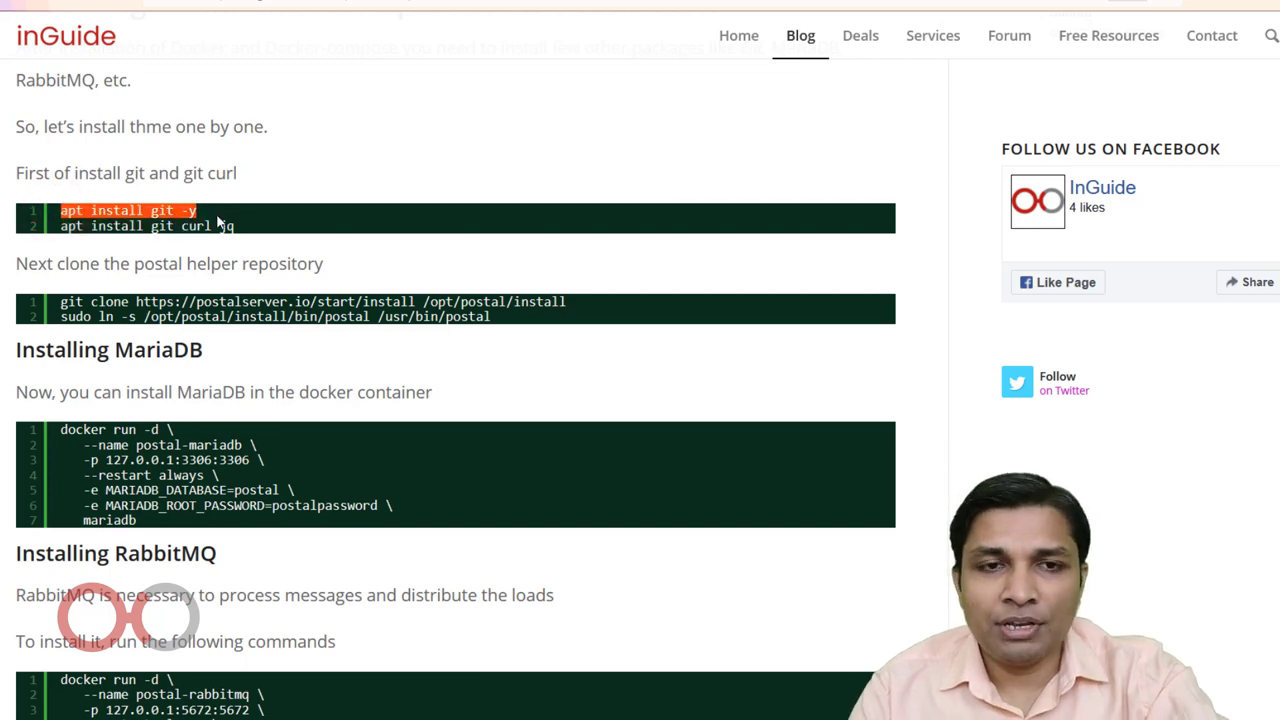
pyautogui.hotkey('alt', 'Tab')
pyautogui.press('shift+Insert')
pyautogui.press('Return')
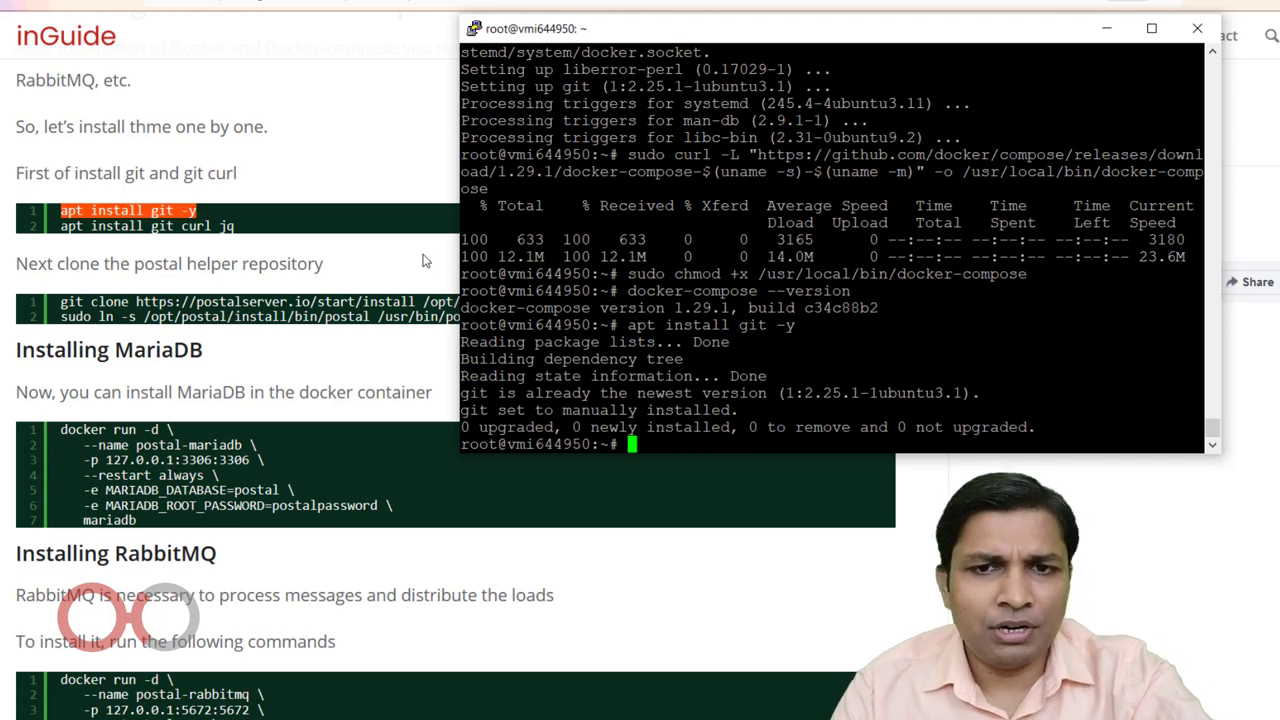
pyautogui.click(56, 230)
pyautogui.moveTo(56, 230); pyautogui.dragTo(236, 228)
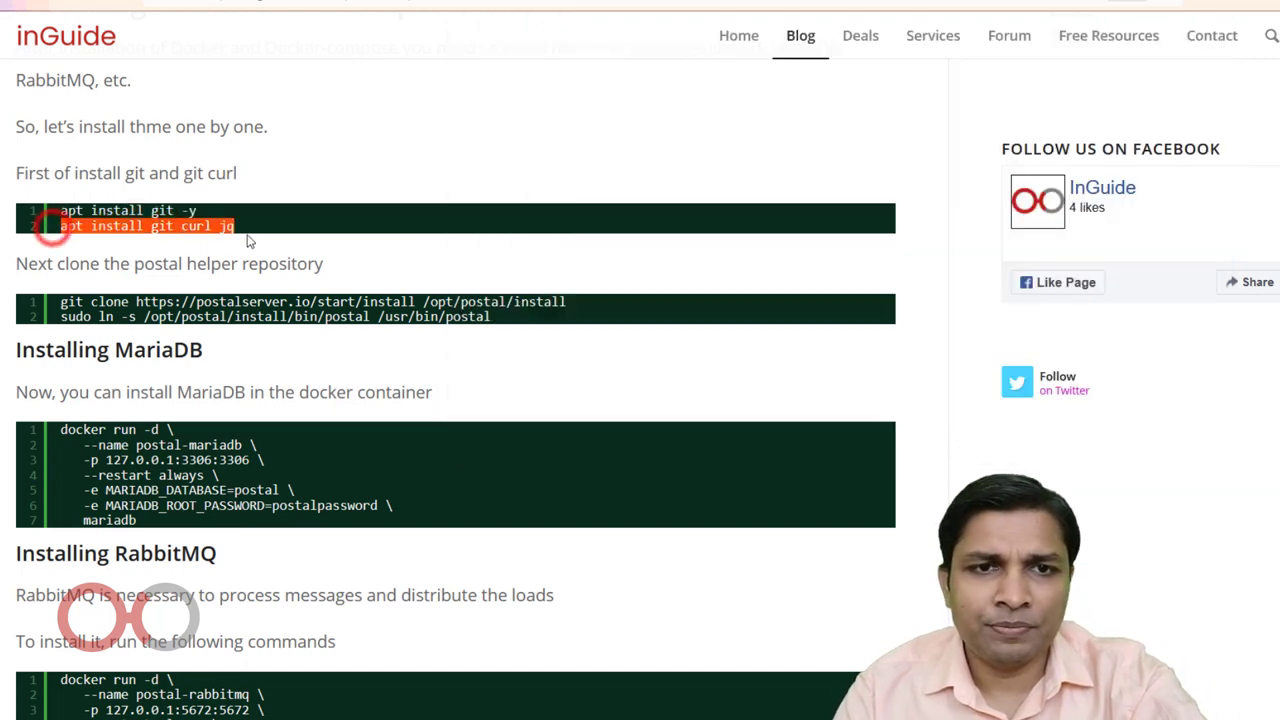
pyautogui.hotkey('alt', 'Tab')
pyautogui.press('shift+Insert')
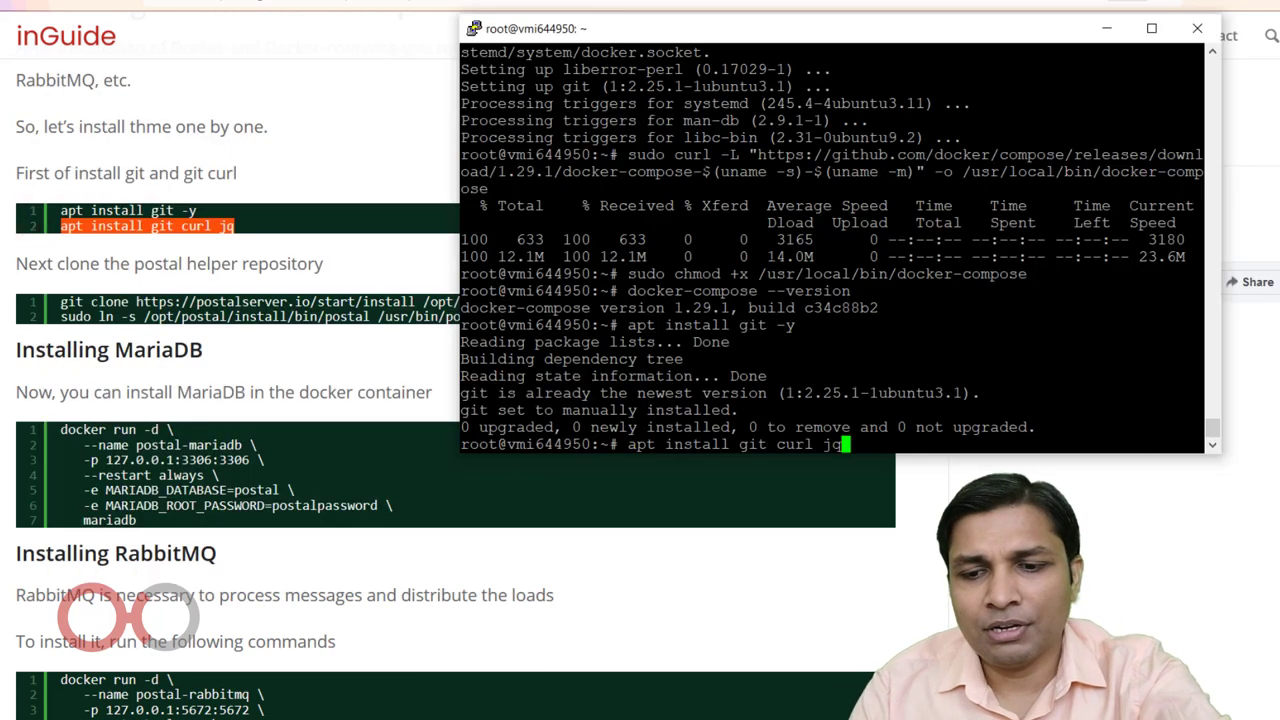
pyautogui.press('Return')
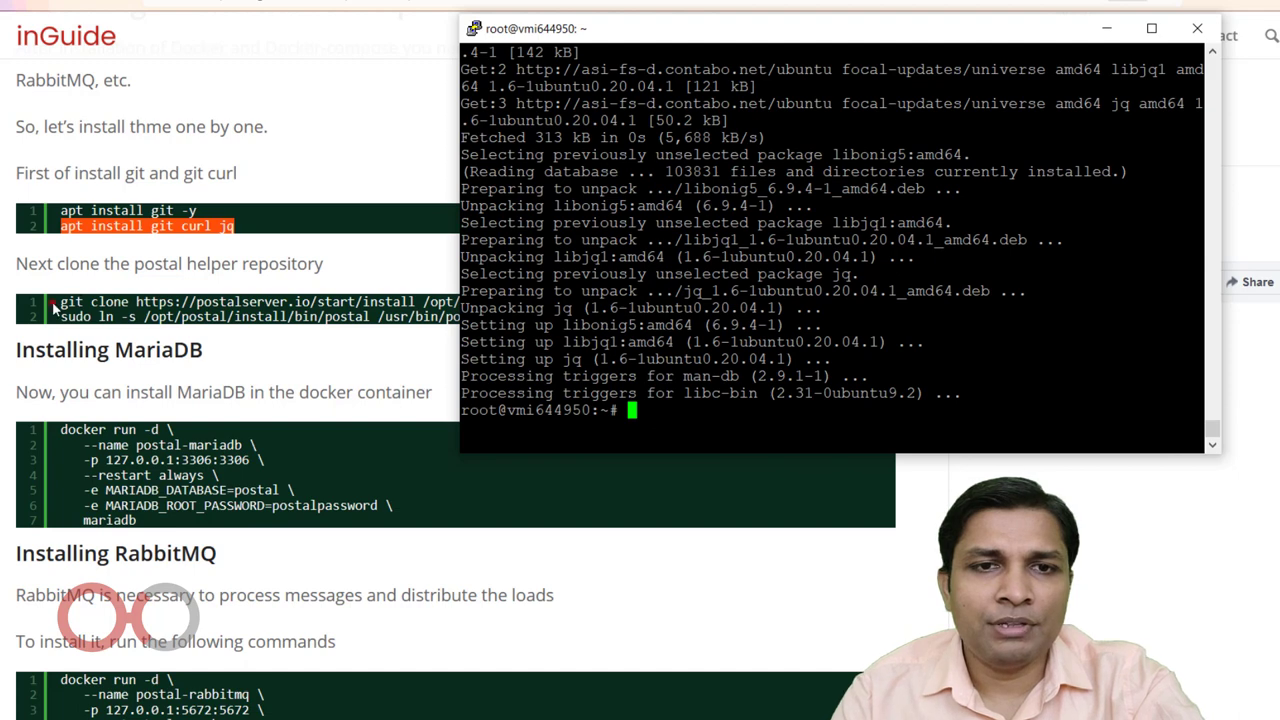
# - Clone the Postal installer repository into /opt/postal/install
pyautogui.moveTo(55, 306); pyautogui.dragTo(583, 298)
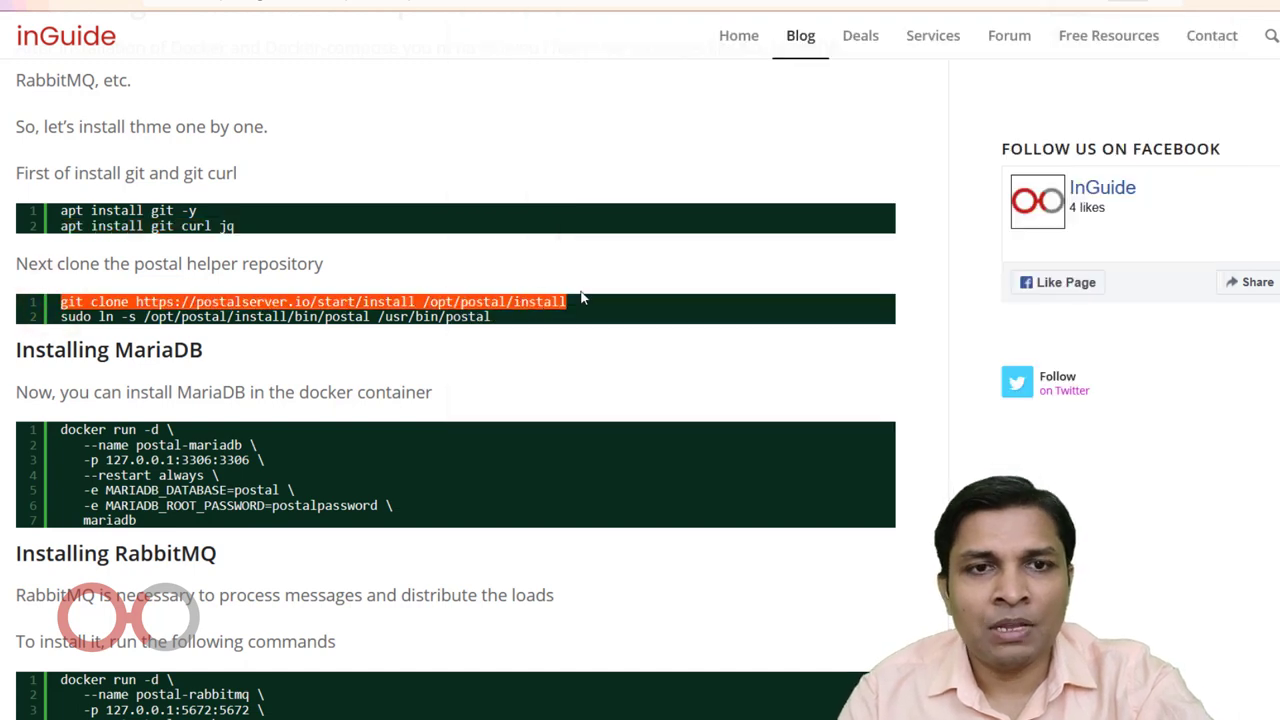
pyautogui.hotkey('alt', 'Tab')
pyautogui.press('shift+Insert')
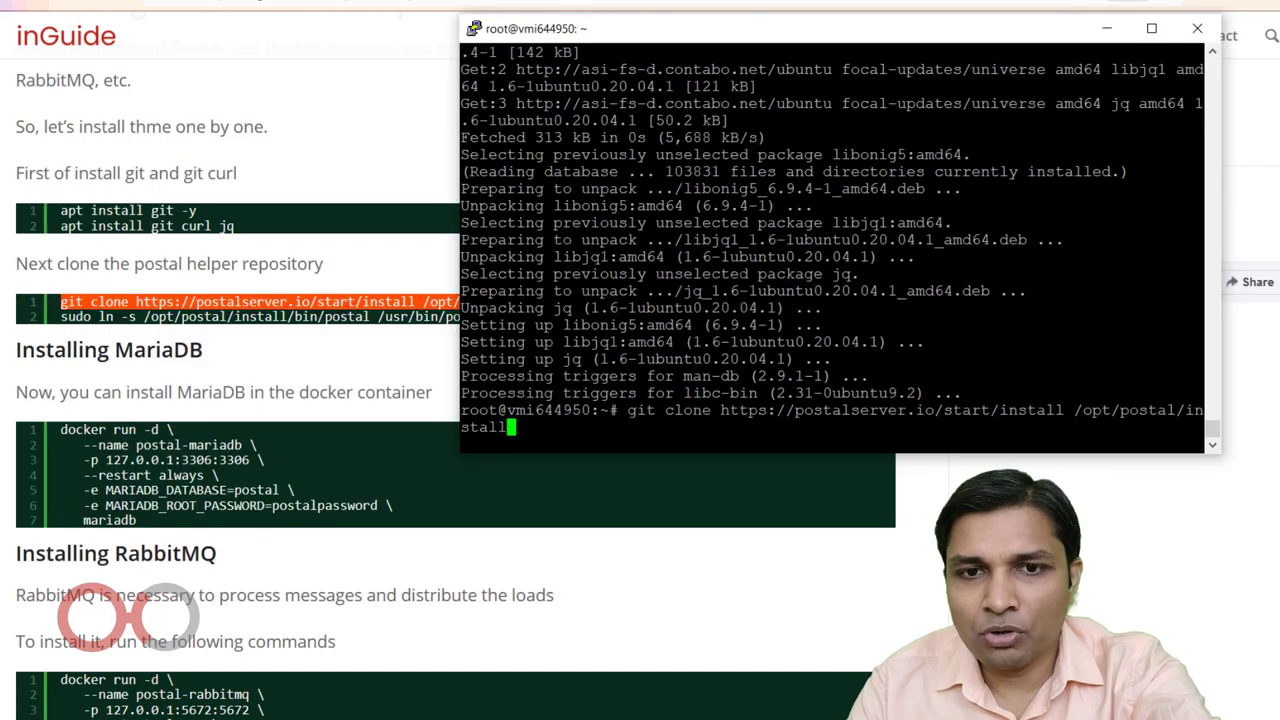
pyautogui.press('Return')
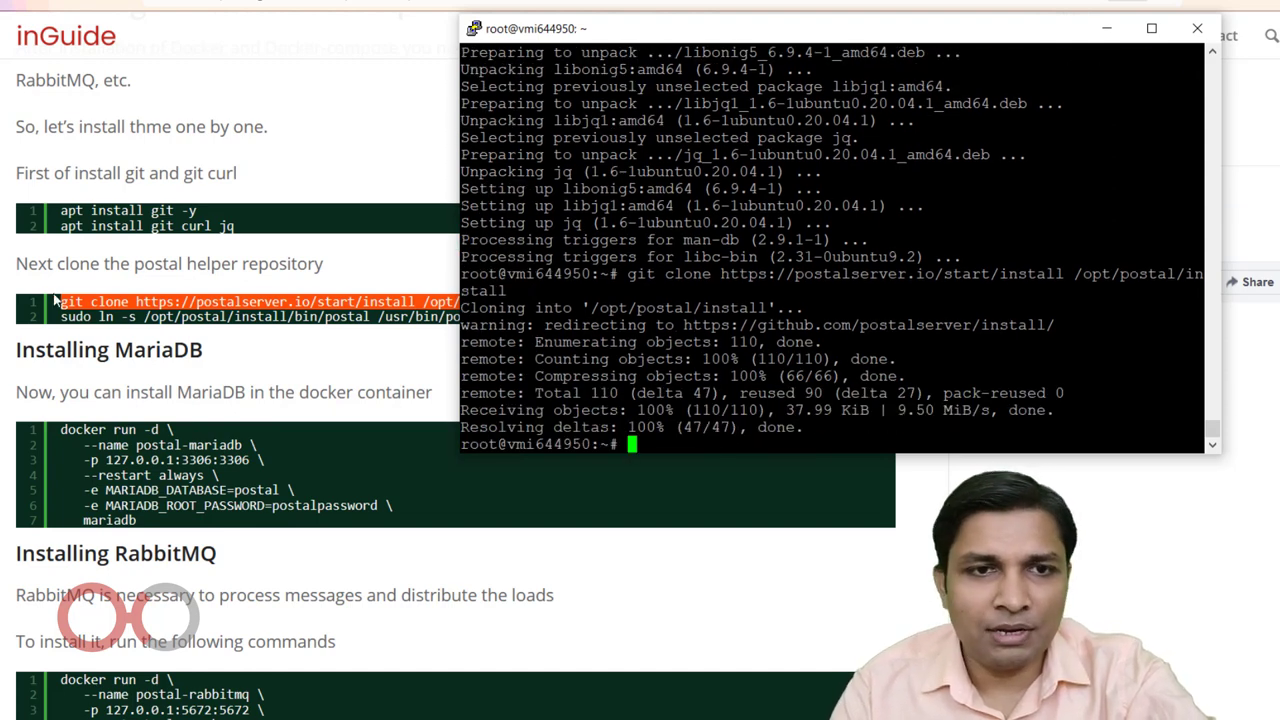
# - Symlink /opt/postal/install/bin/postal to /usr/bin/postal
pyautogui.moveTo(60, 316); pyautogui.dragTo(491, 328)
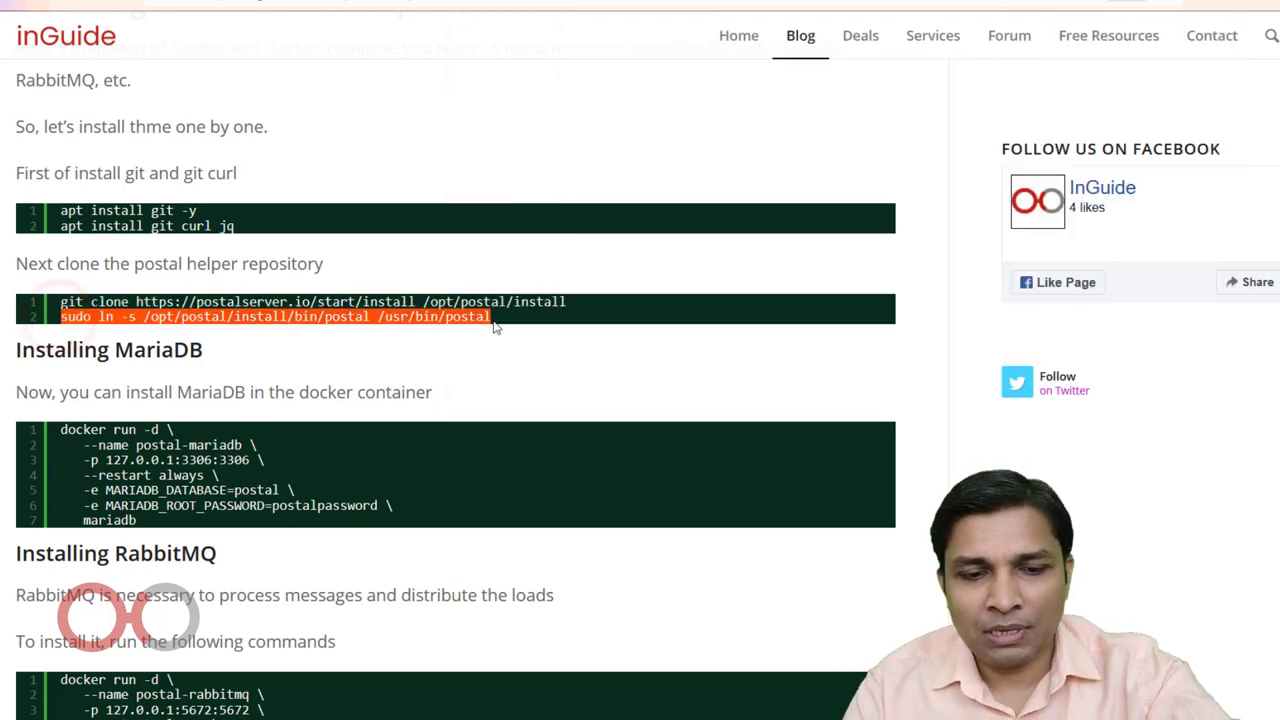
pyautogui.hotkey('alt', 'Tab')
pyautogui.press('shift+Insert')
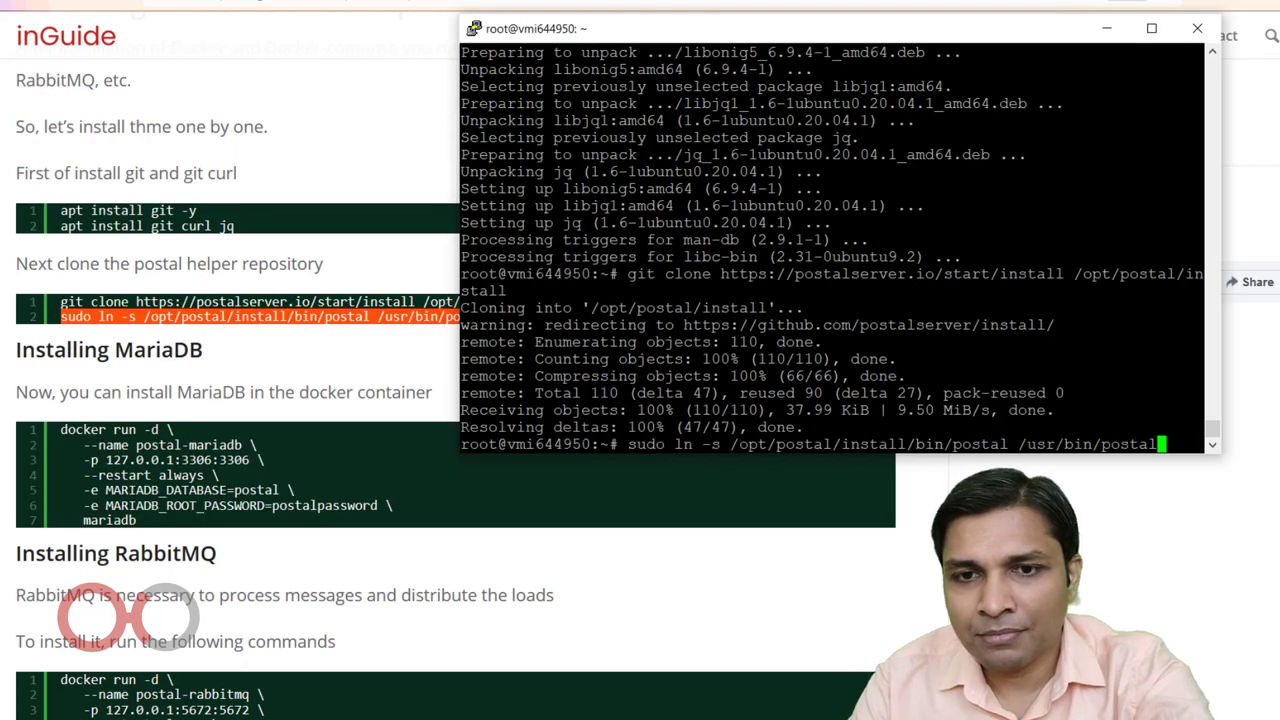
pyautogui.press('Return')
pyautogui.scroll(-1, 330, 300)
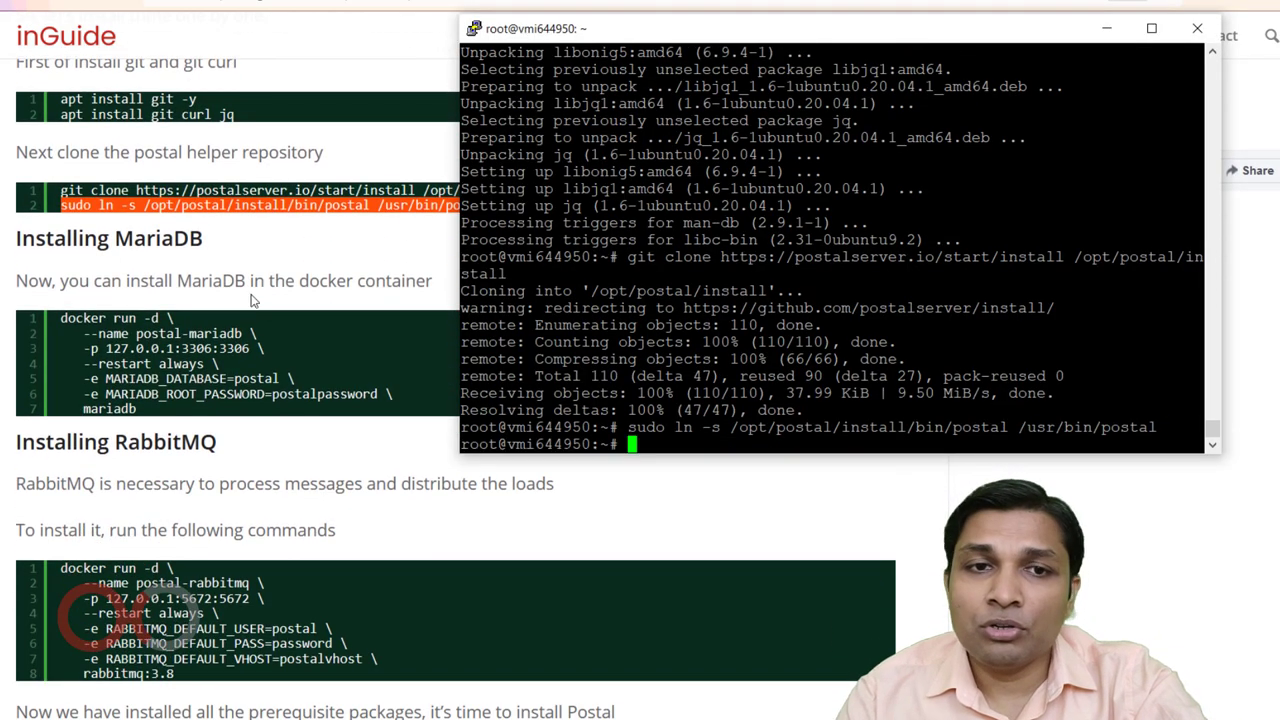
pyautogui.click(249, 287)
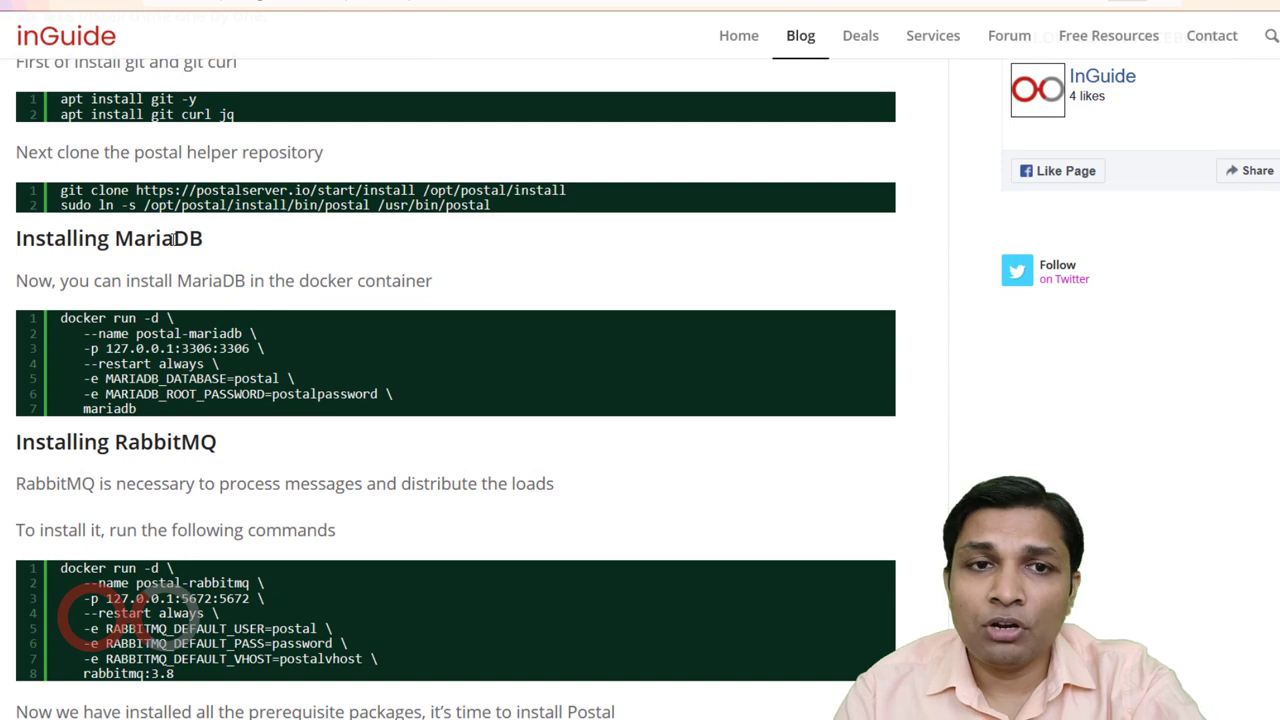
# - Review the MariaDB docker run command's postal database and root password, then select the whole block
pyautogui.scroll(-1, 174, 238)
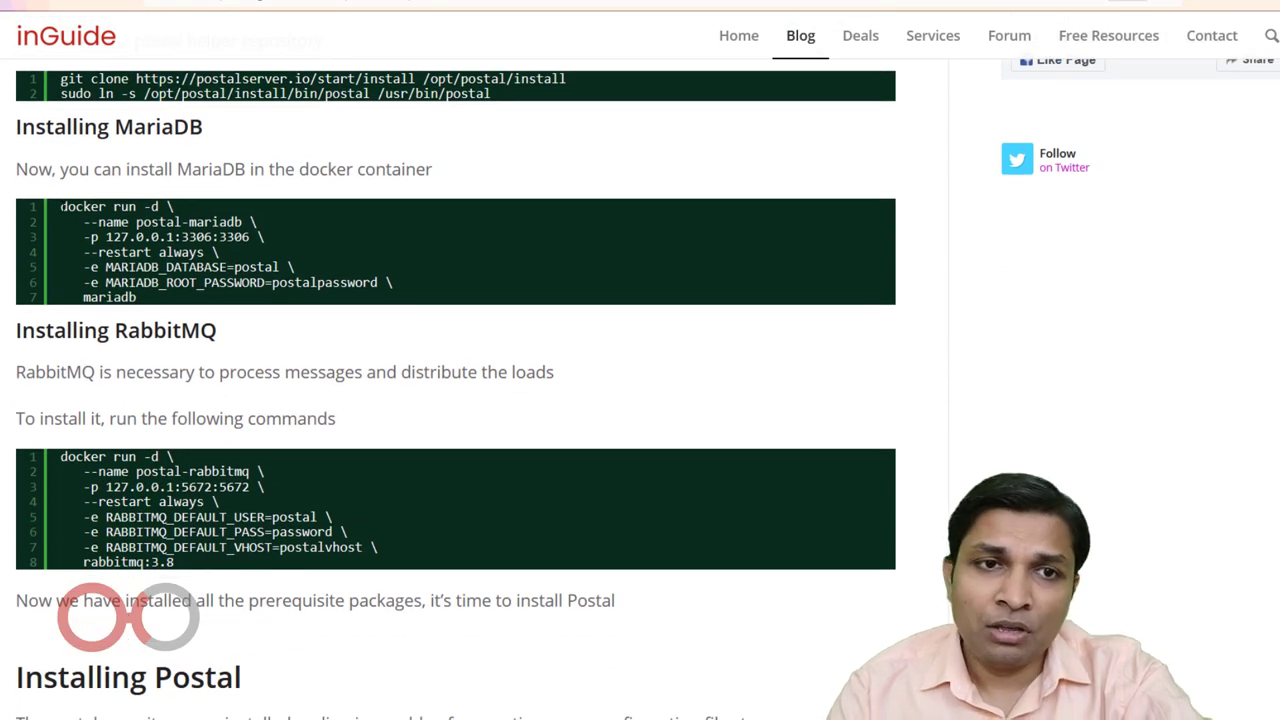
pyautogui.moveTo(60, 206); pyautogui.dragTo(160, 302)
pyautogui.hotkey('ctrl', 'c')
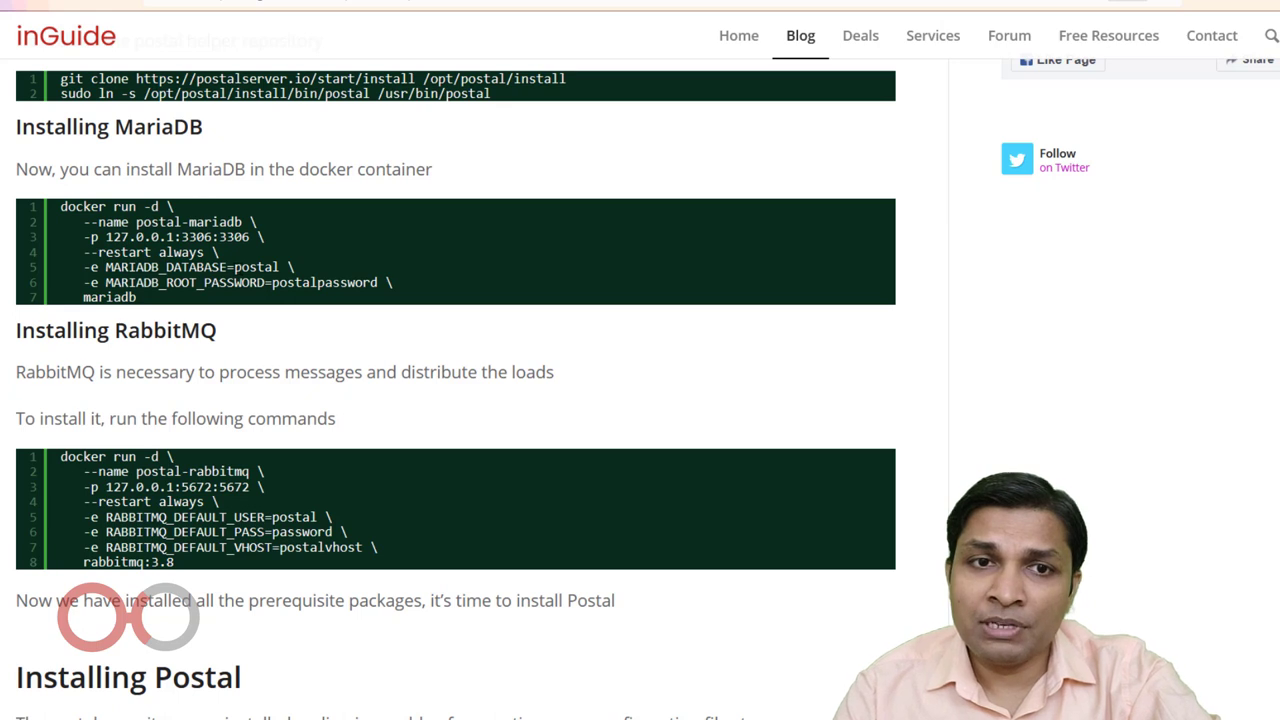
pyautogui.doubleClick(250, 267)
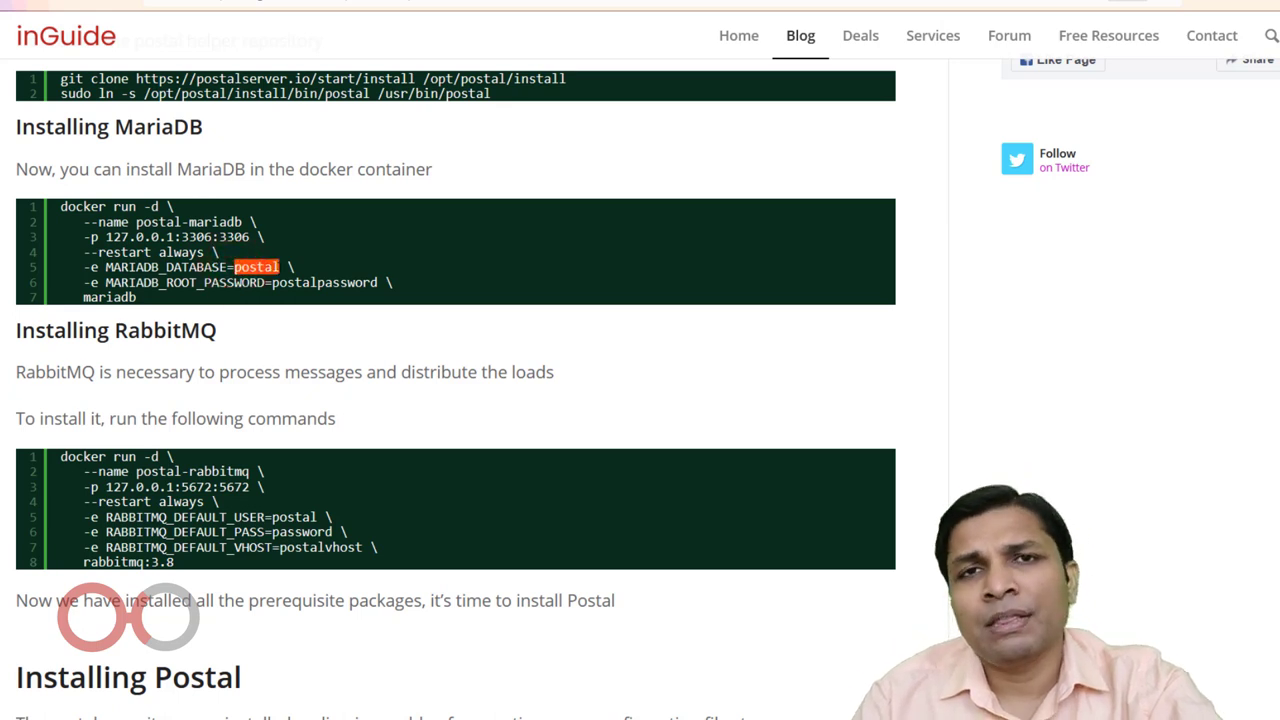
pyautogui.moveTo(181, 283); pyautogui.dragTo(264, 283)
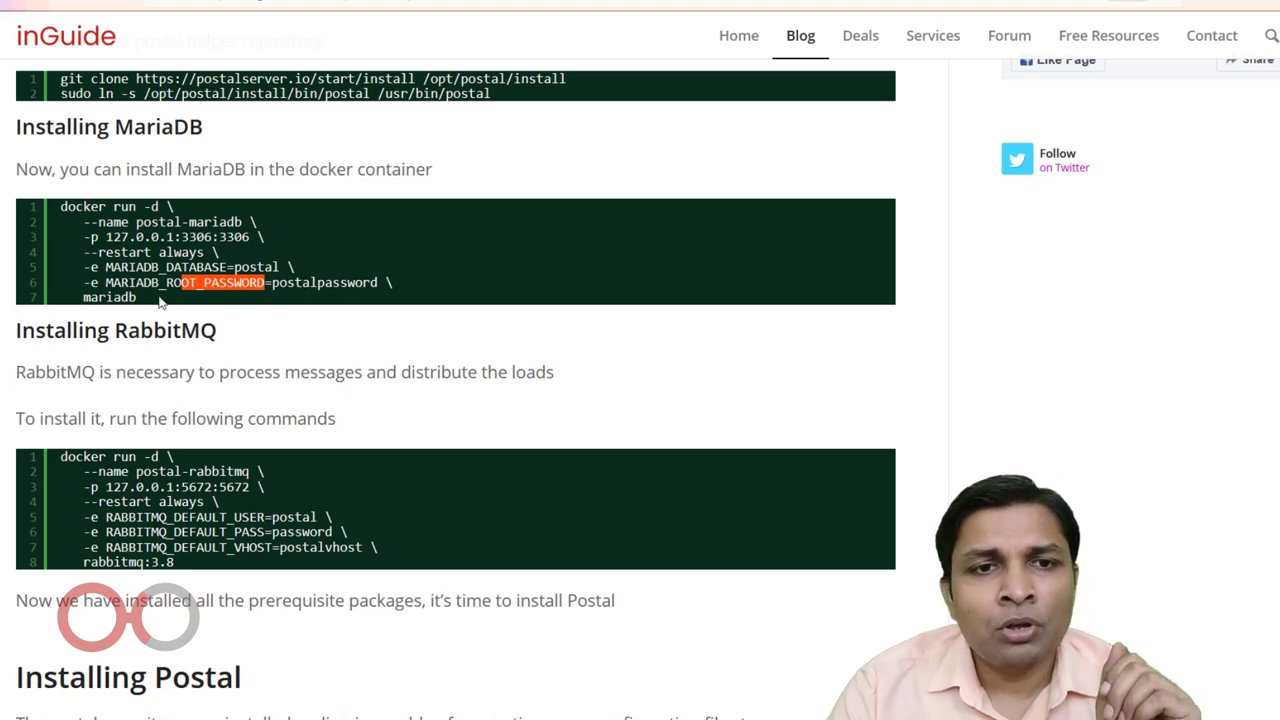
pyautogui.moveTo(140, 298); pyautogui.dragTo(66, 212)
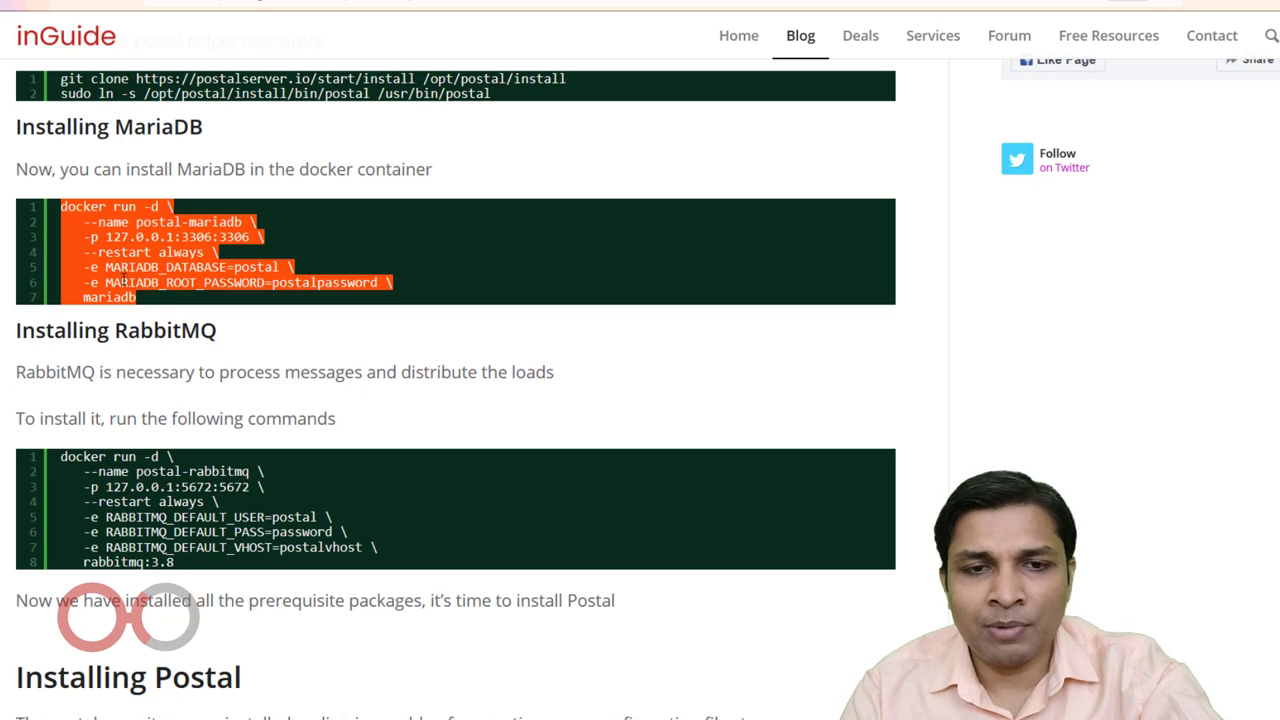
# - Open Notepad and paste the MariaDB docker run command into it
pyautogui.press('super')
pyautogui.write('no')
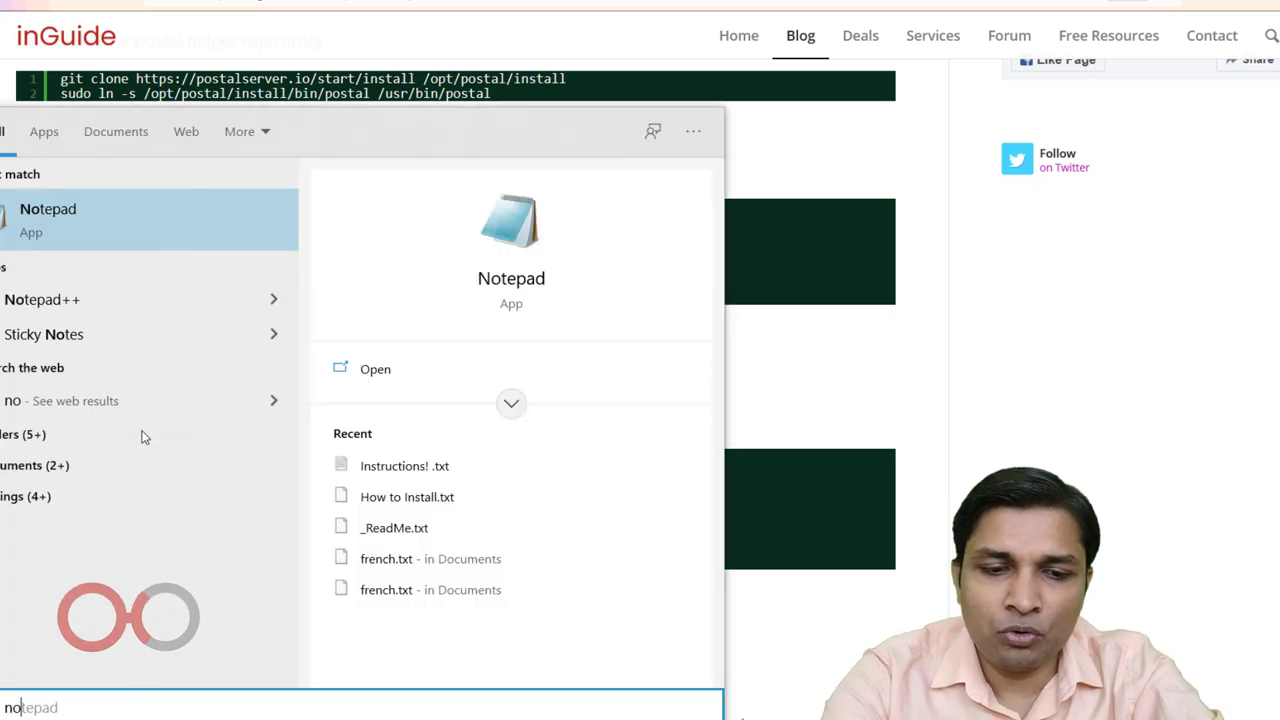
pyautogui.write('te')
pyautogui.press('Return')
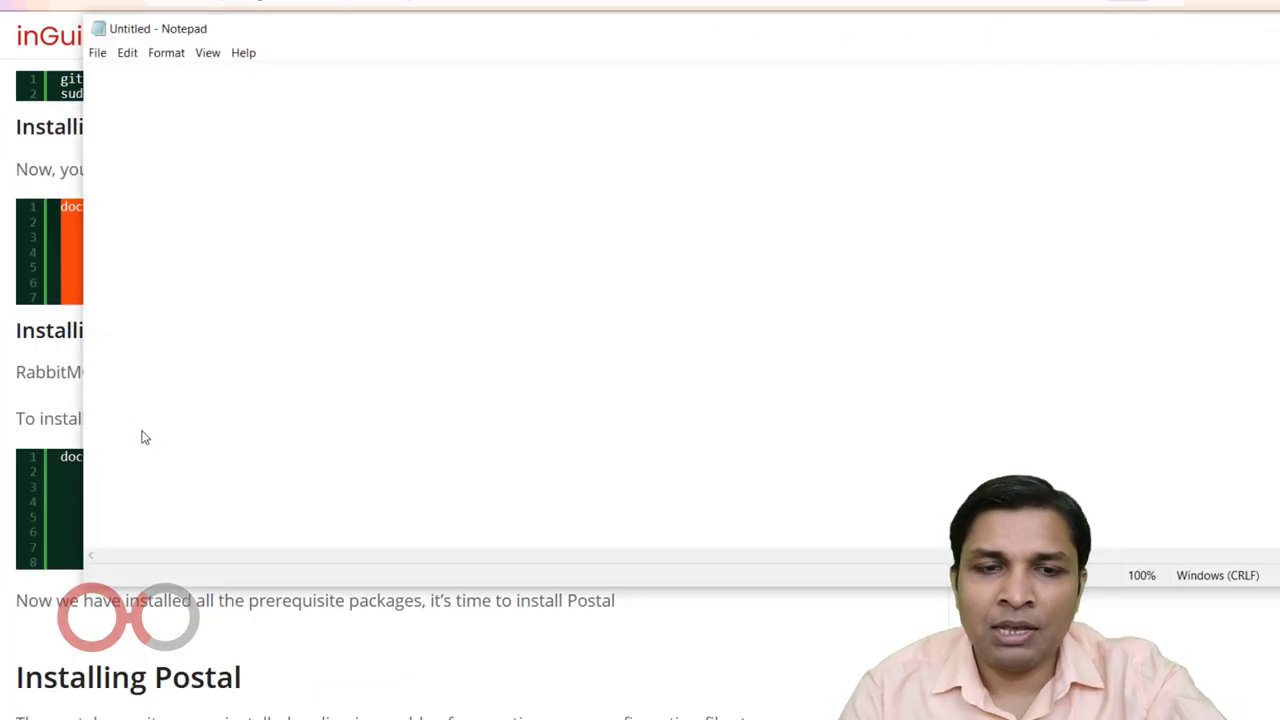
pyautogui.hotkey('ctrl', 'v')
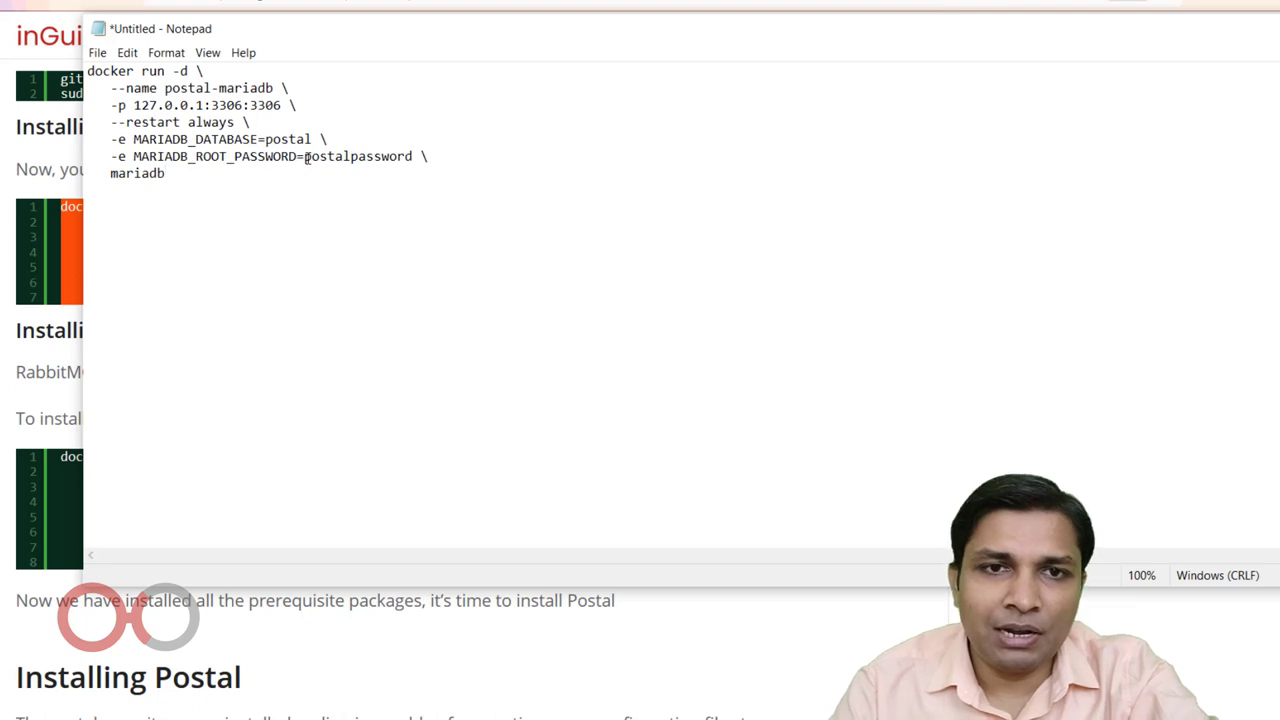
# - Replace the MARIADB_ROOT_PASSWORD value with a custom password and paste the command into PuTTY
pyautogui.moveTo(305, 157); pyautogui.dragTo(412, 157)
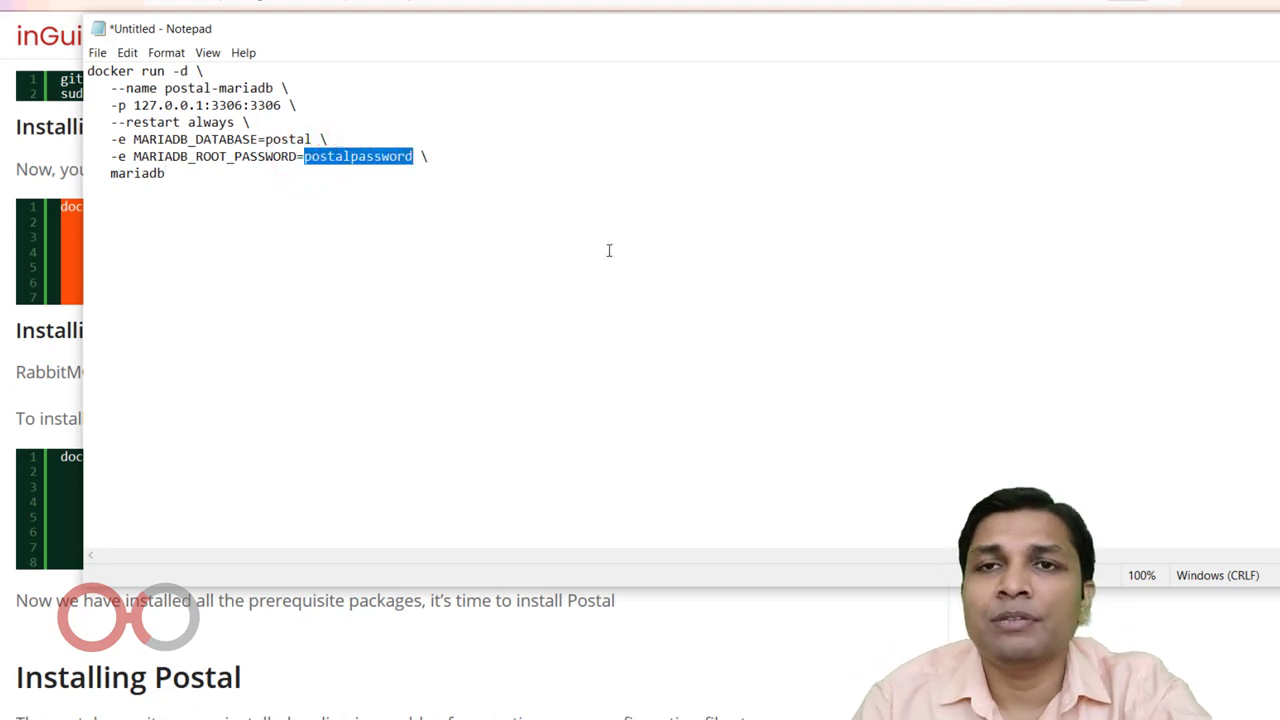
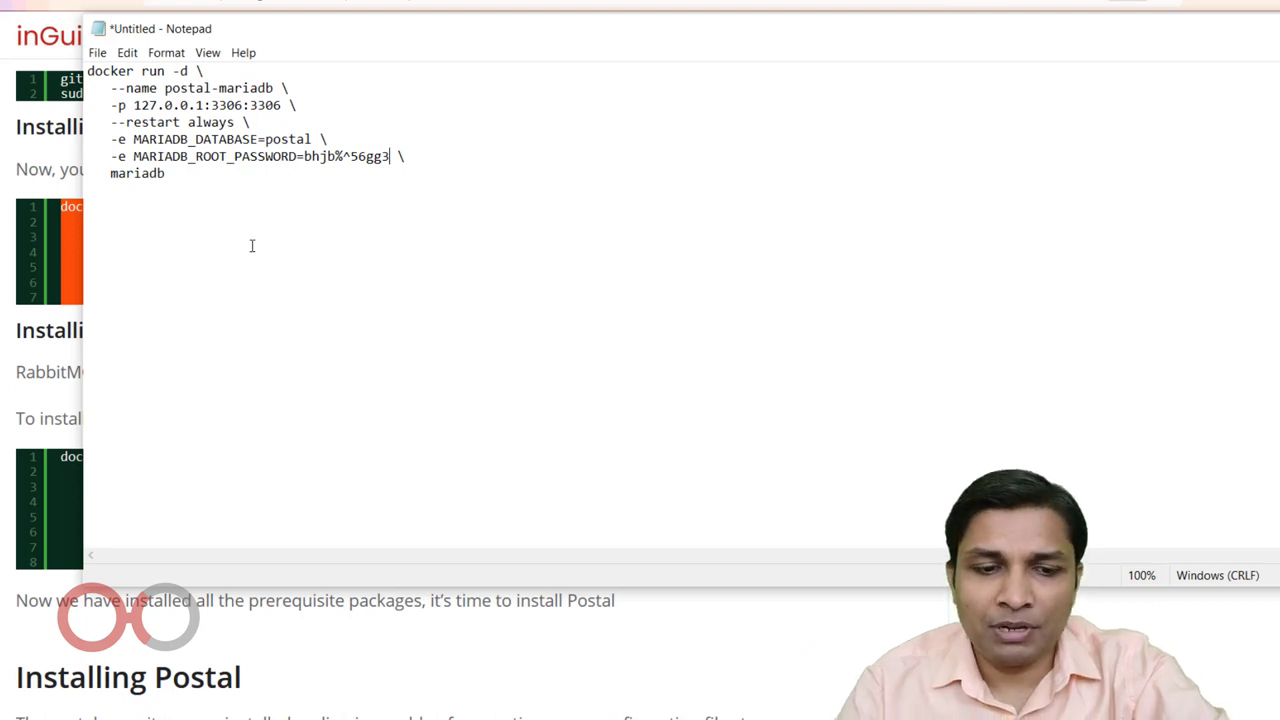
pyautogui.hotkey('ctrl', 'a')
pyautogui.hotkey('ctrl', 'c')
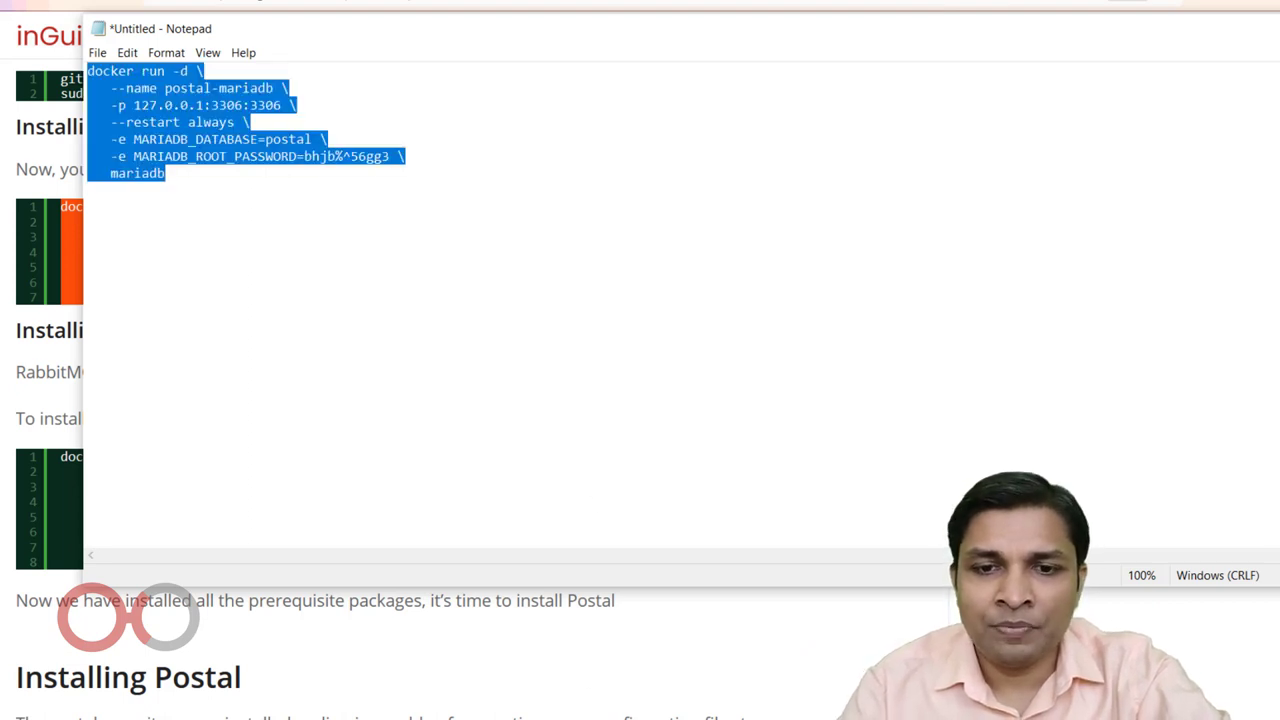
pyautogui.click(577, 712)
pyautogui.press('shift+Insert')
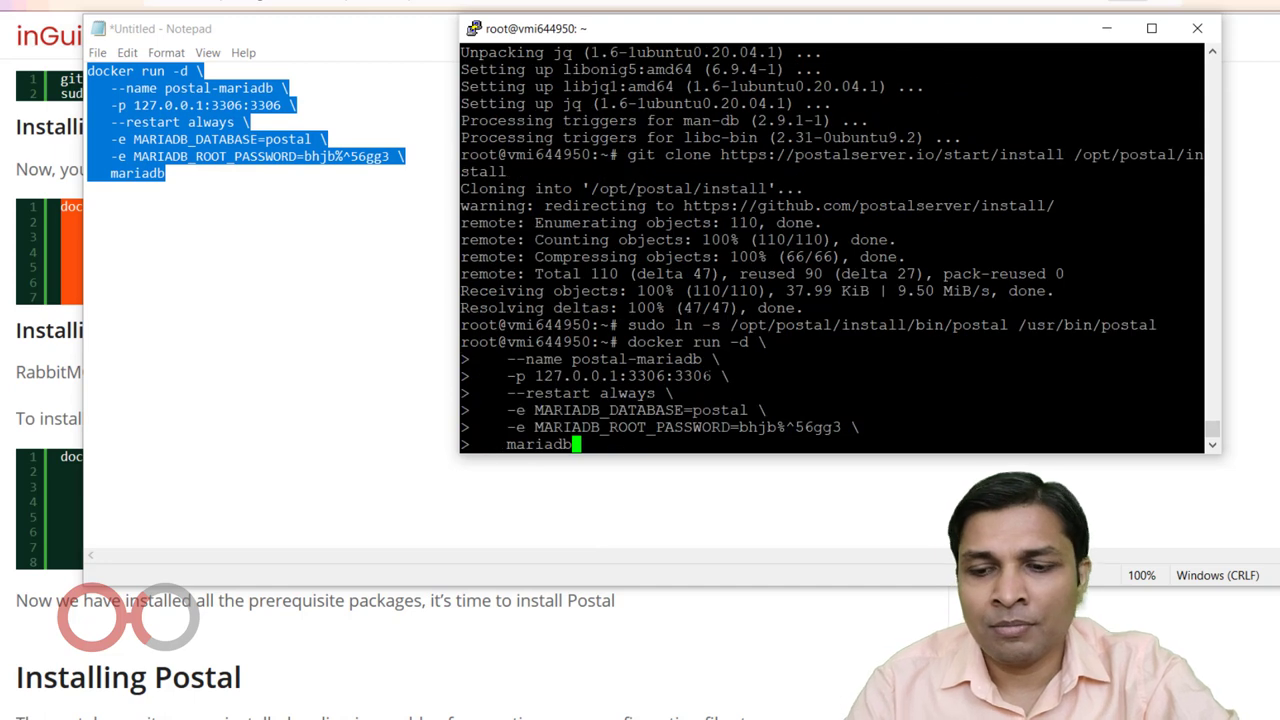
# - Run the pasted command, pulling mariadb:latest and starting the postal-mariadb container
pyautogui.press('Return')
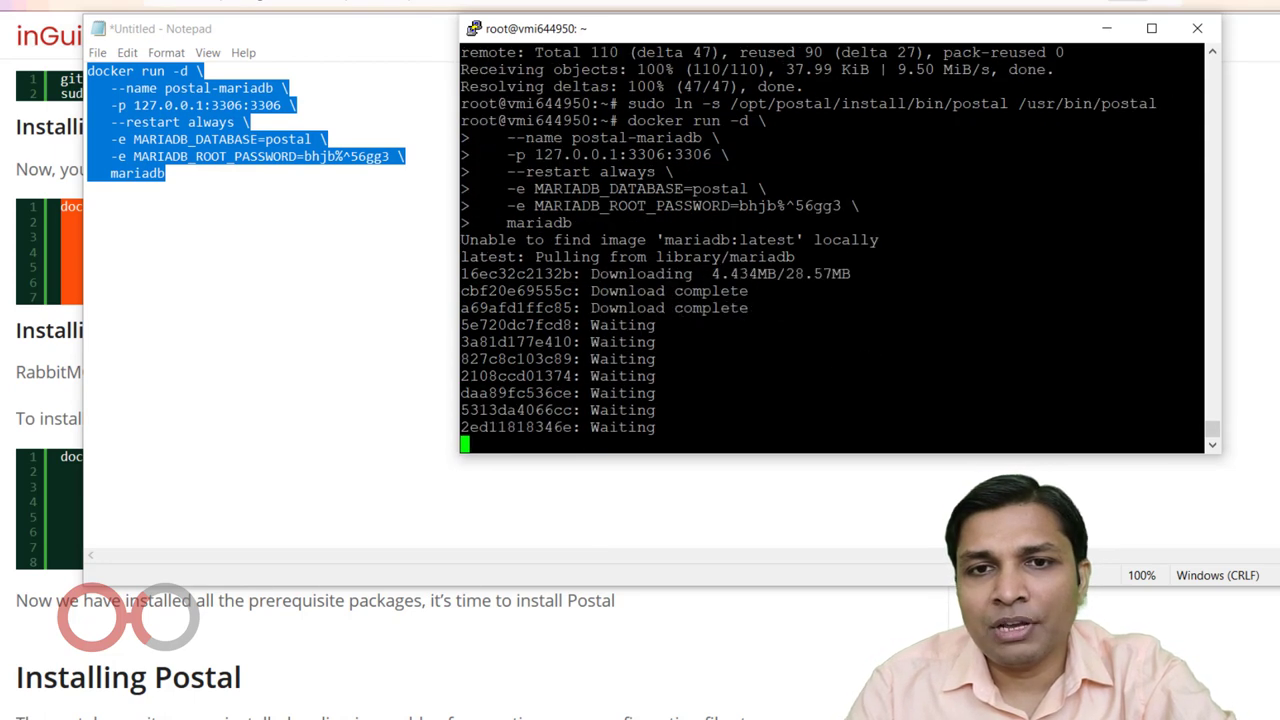
pyautogui.moveTo(462, 240); pyautogui.dragTo(878, 240)
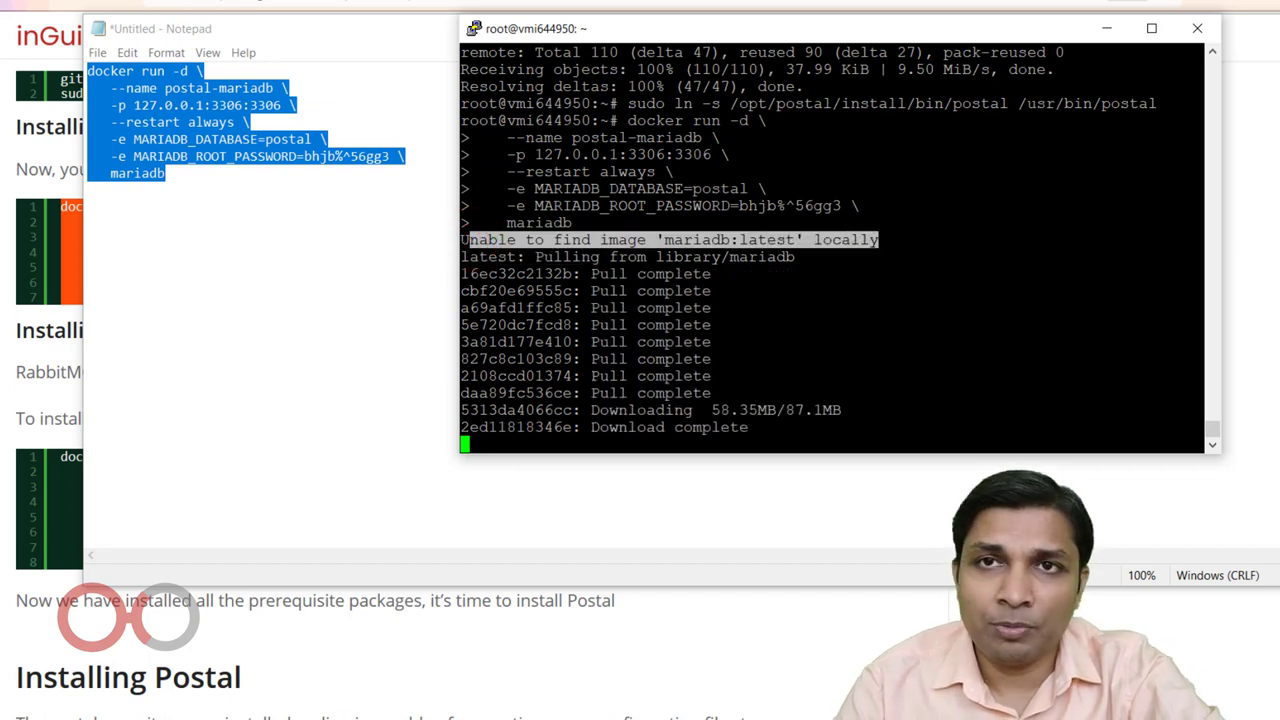
pyautogui.click(916, 248)
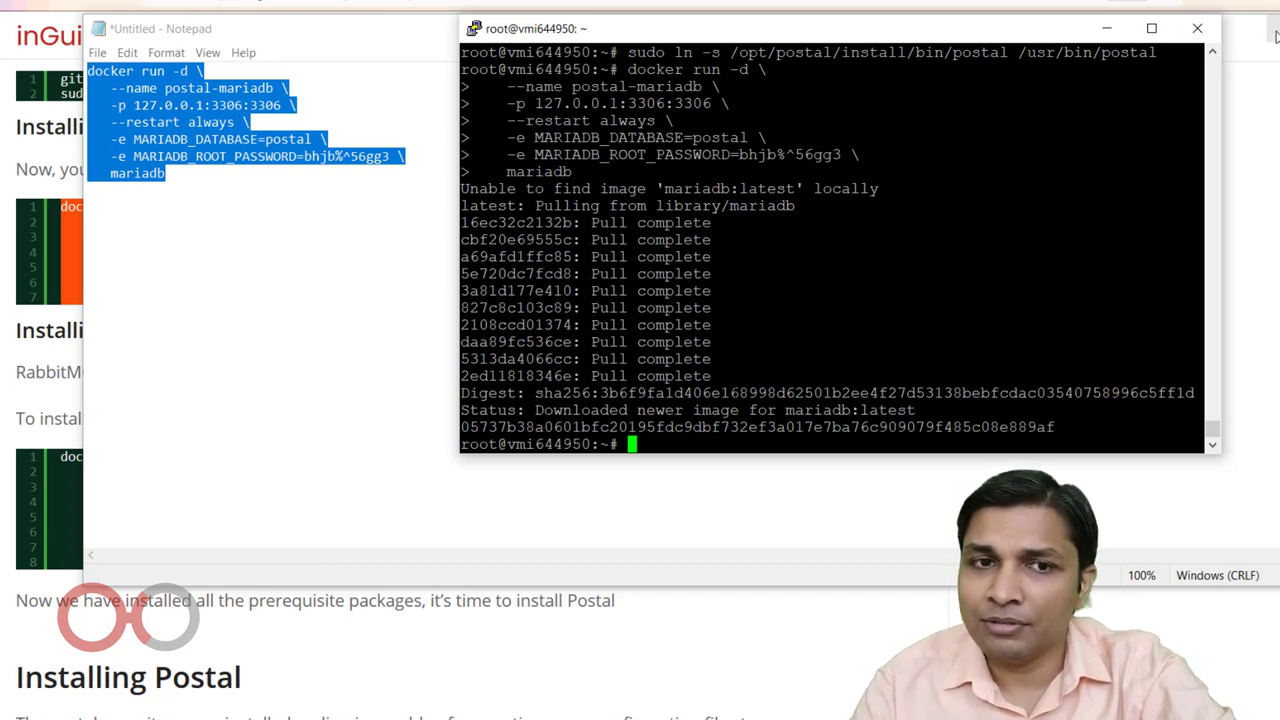
pyautogui.click(182, 365)
pyautogui.scroll(-1, 182, 365)
pyautogui.scroll(-2, 182, 365)
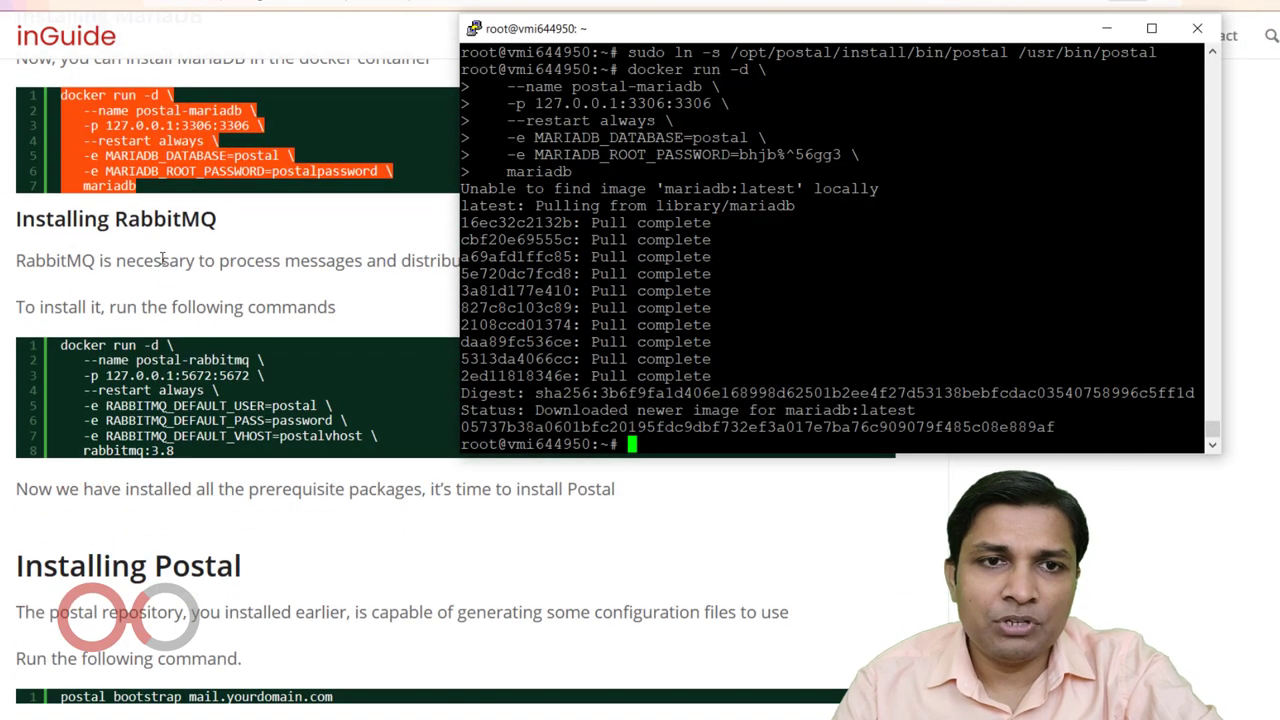
# - Review the RabbitMQ user and password values, select the whole docker run command, and return to Notepad
pyautogui.click(163, 258)
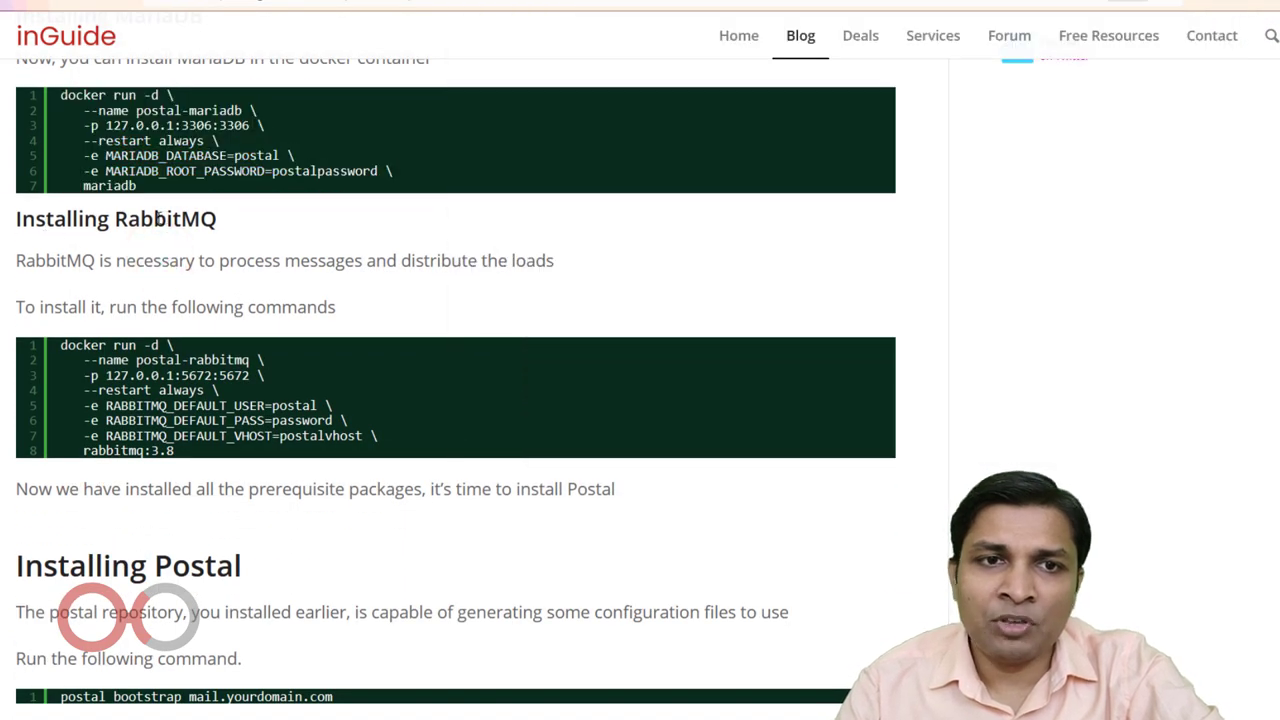
pyautogui.scroll(-3, 158, 217)
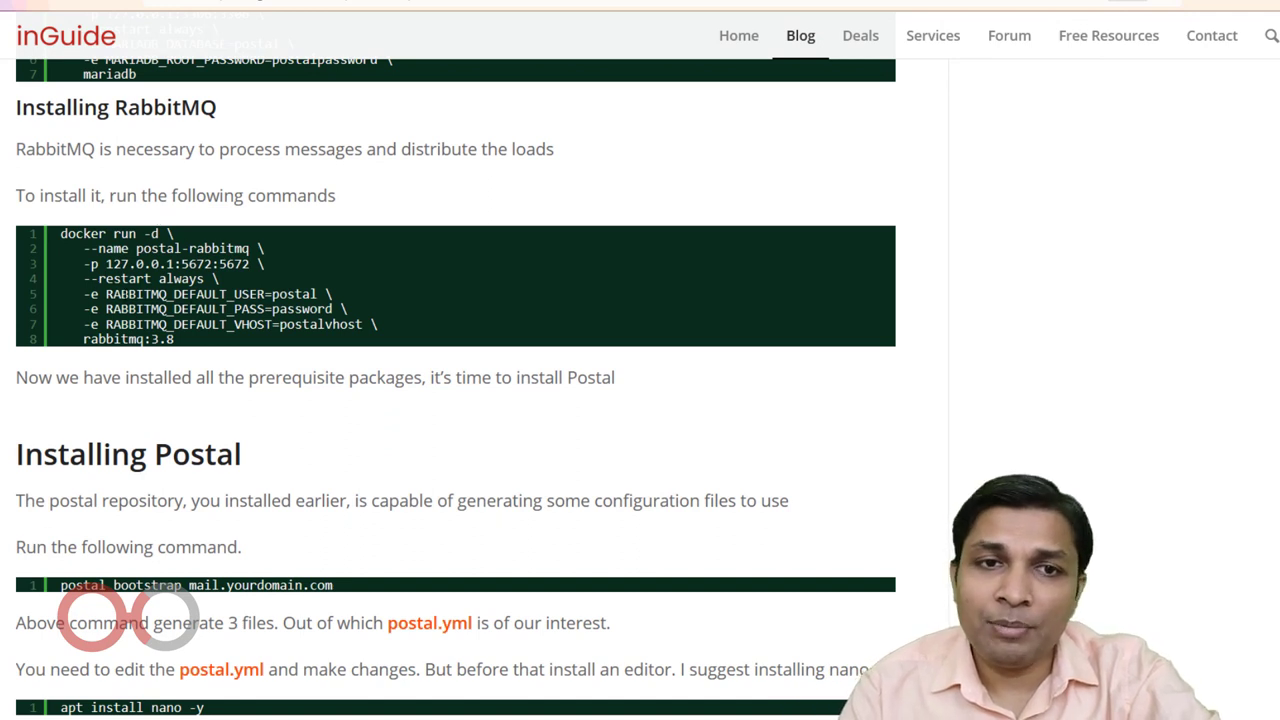
pyautogui.moveTo(271, 294); pyautogui.dragTo(334, 282)
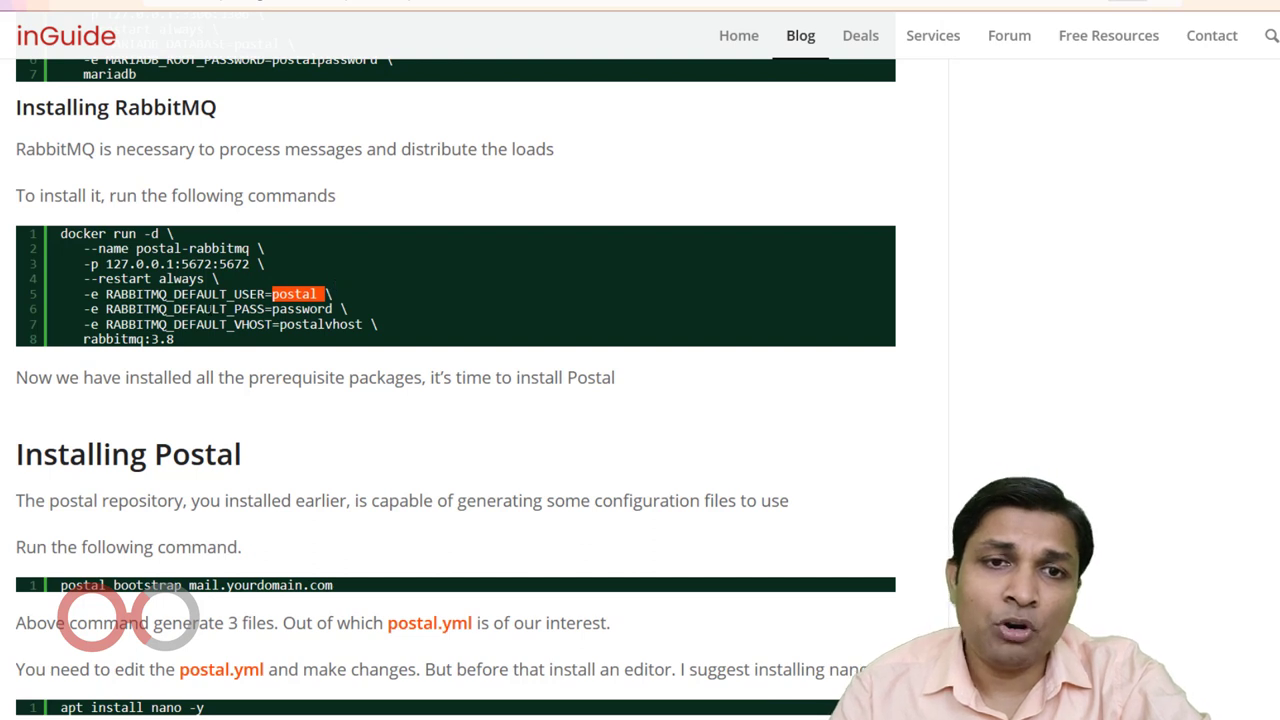
pyautogui.moveTo(340, 309); pyautogui.dragTo(264, 309)
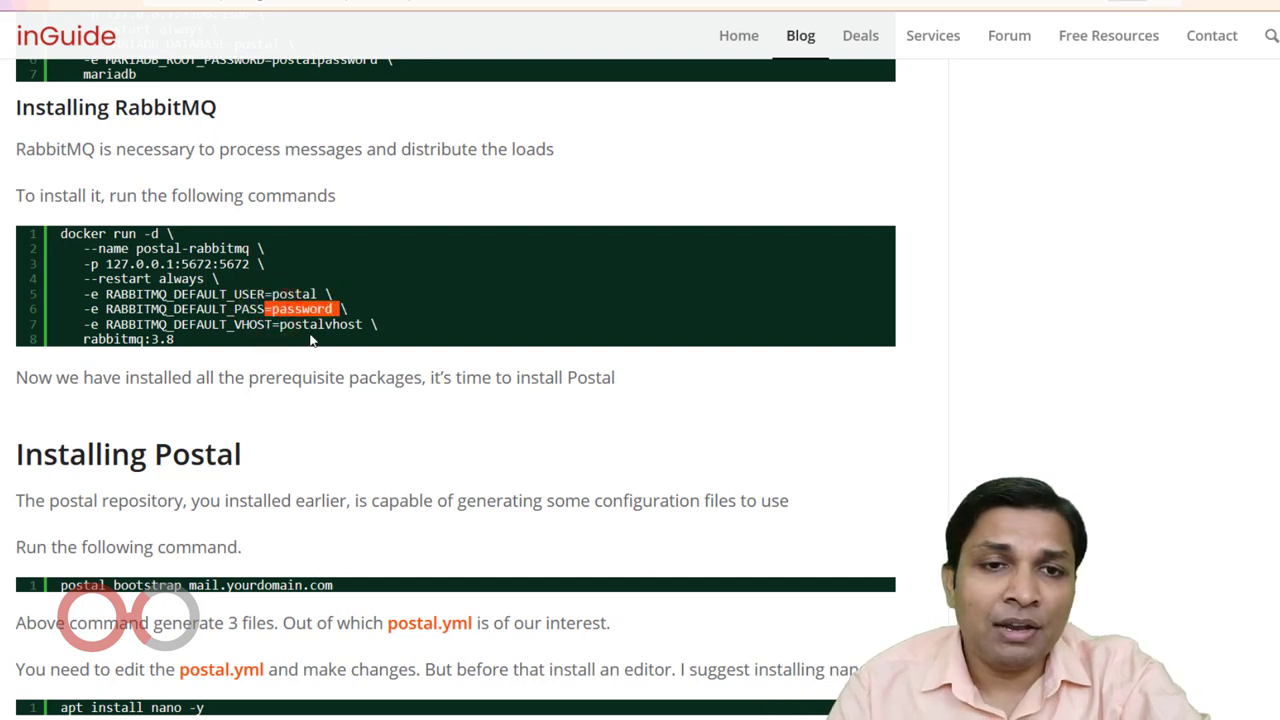
pyautogui.click(310, 334)
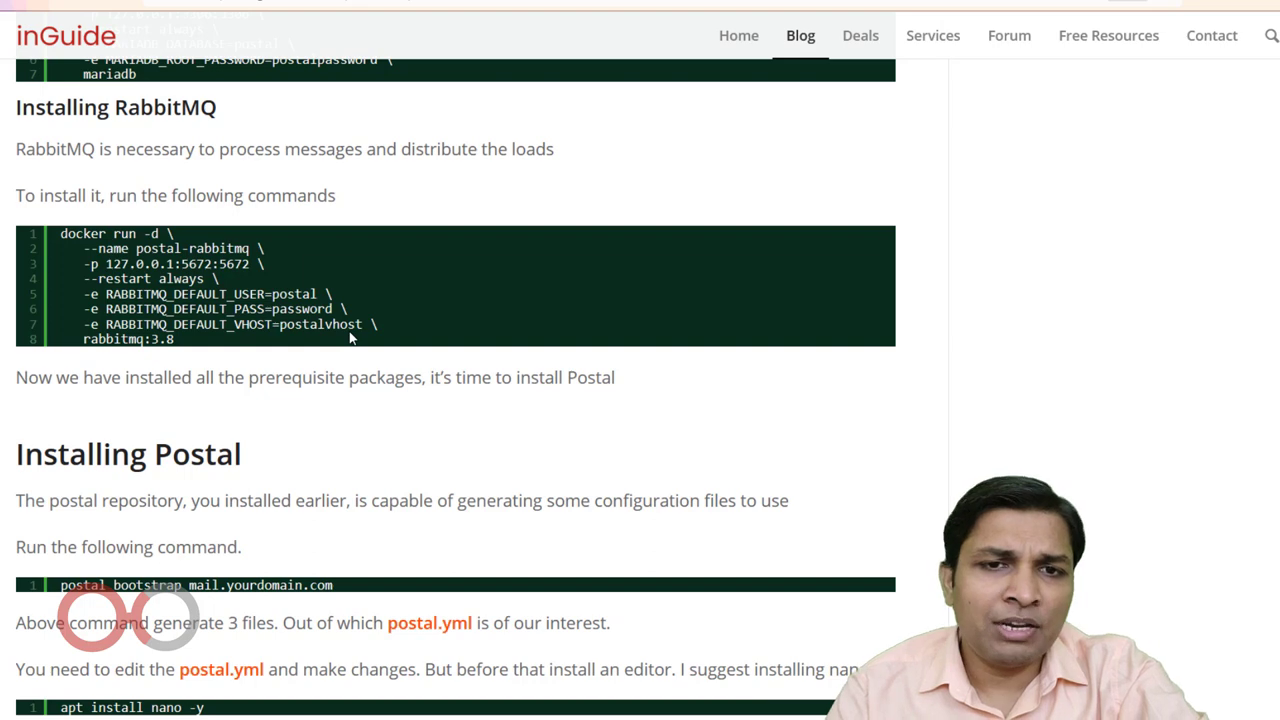
pyautogui.moveTo(188, 344); pyautogui.dragTo(61, 234)
pyautogui.hotkey('ctrl', 'c')
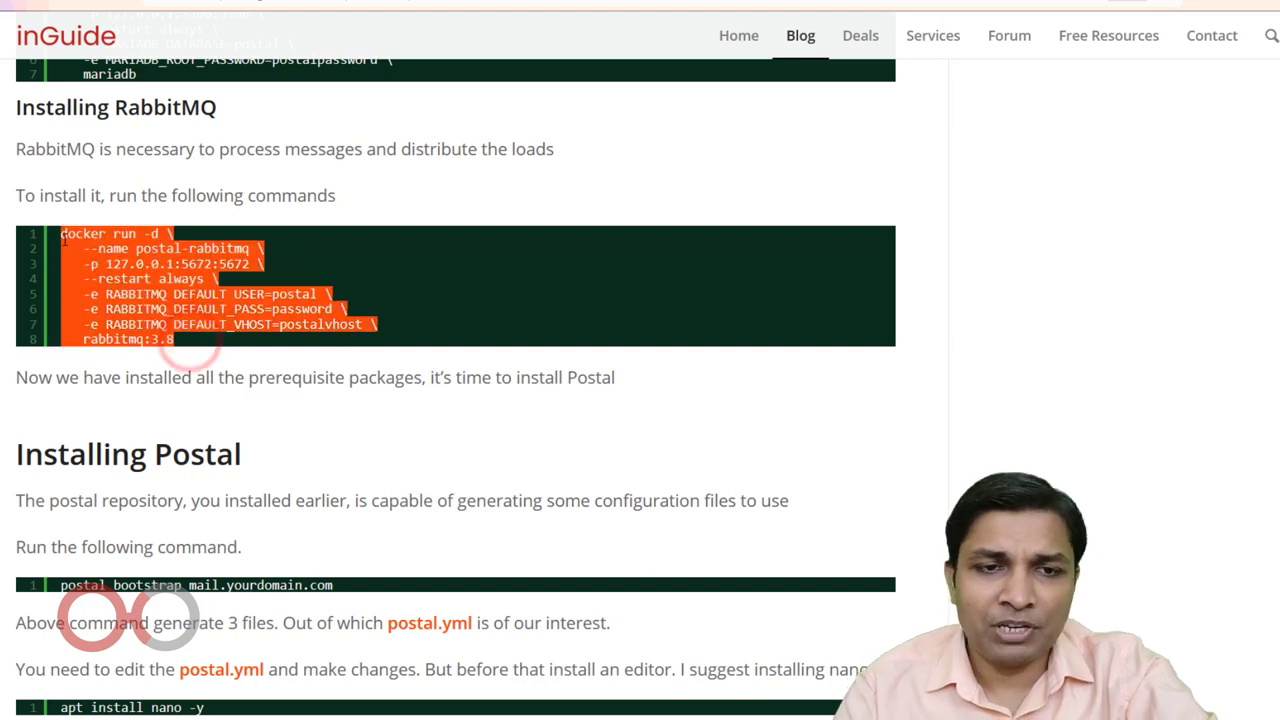
pyautogui.hotkey('alt', 'Tab')
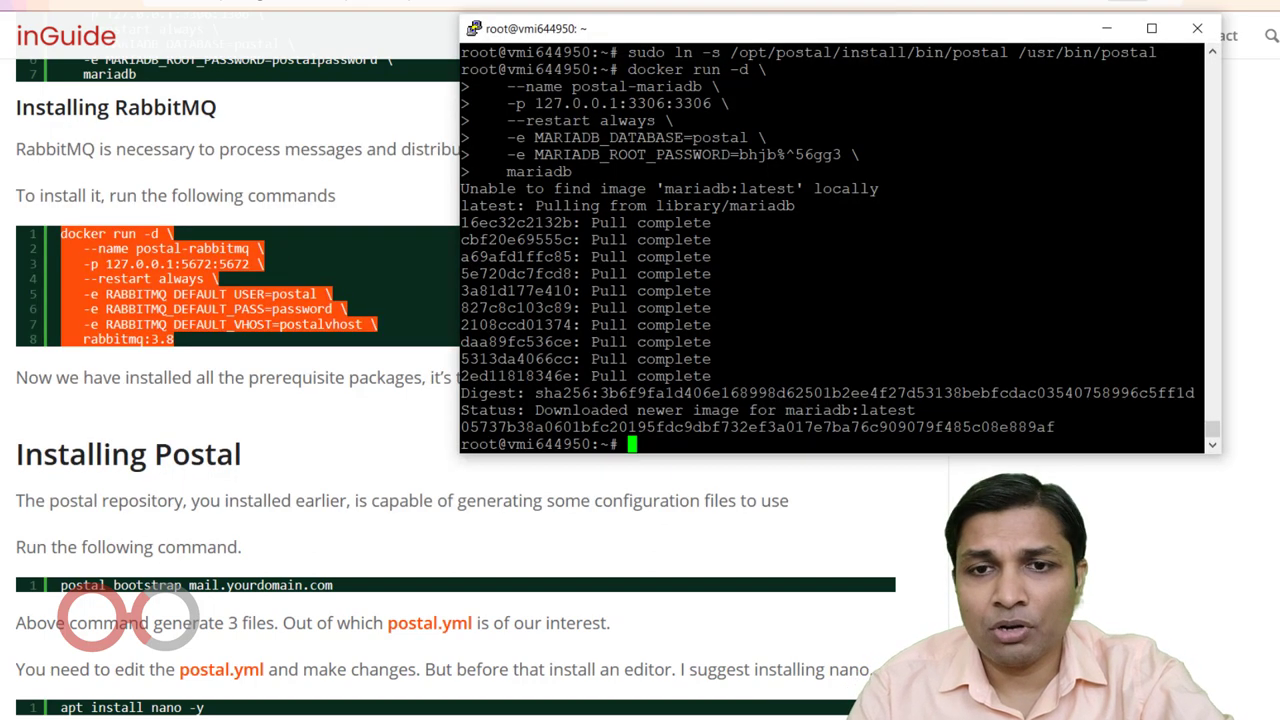
pyautogui.hotkey('alt', 'Tab')
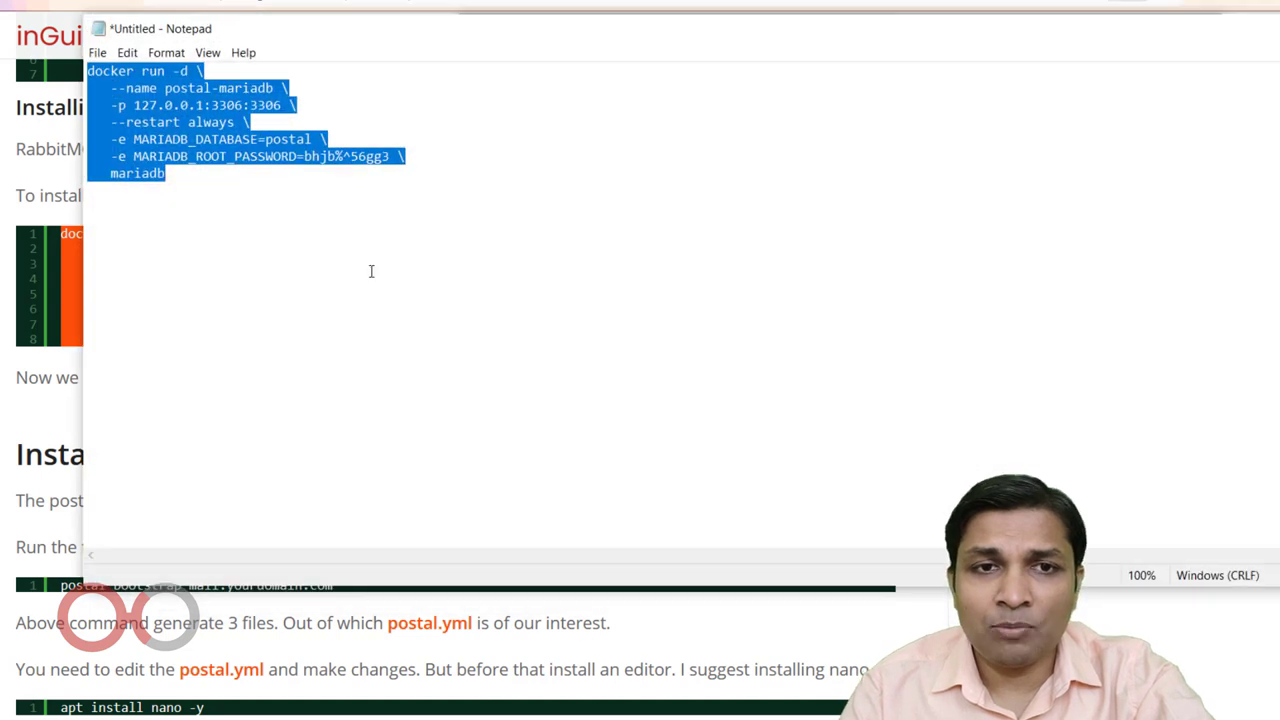
# - Paste the RabbitMQ docker run command below MariaDB's, give it a new password, and copy it
pyautogui.click(289, 239)
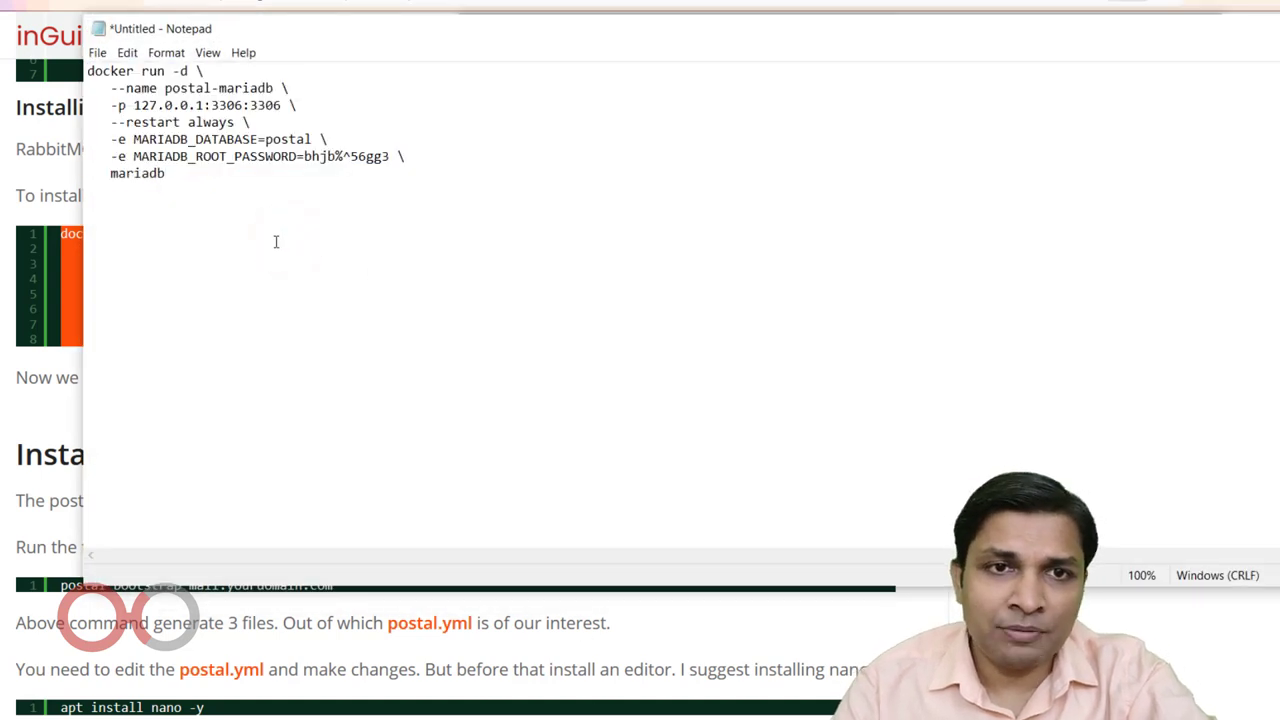
pyautogui.press('Return')
pyautogui.press('Return')
pyautogui.press('Return')
pyautogui.hotkey('ctrl', 'v')
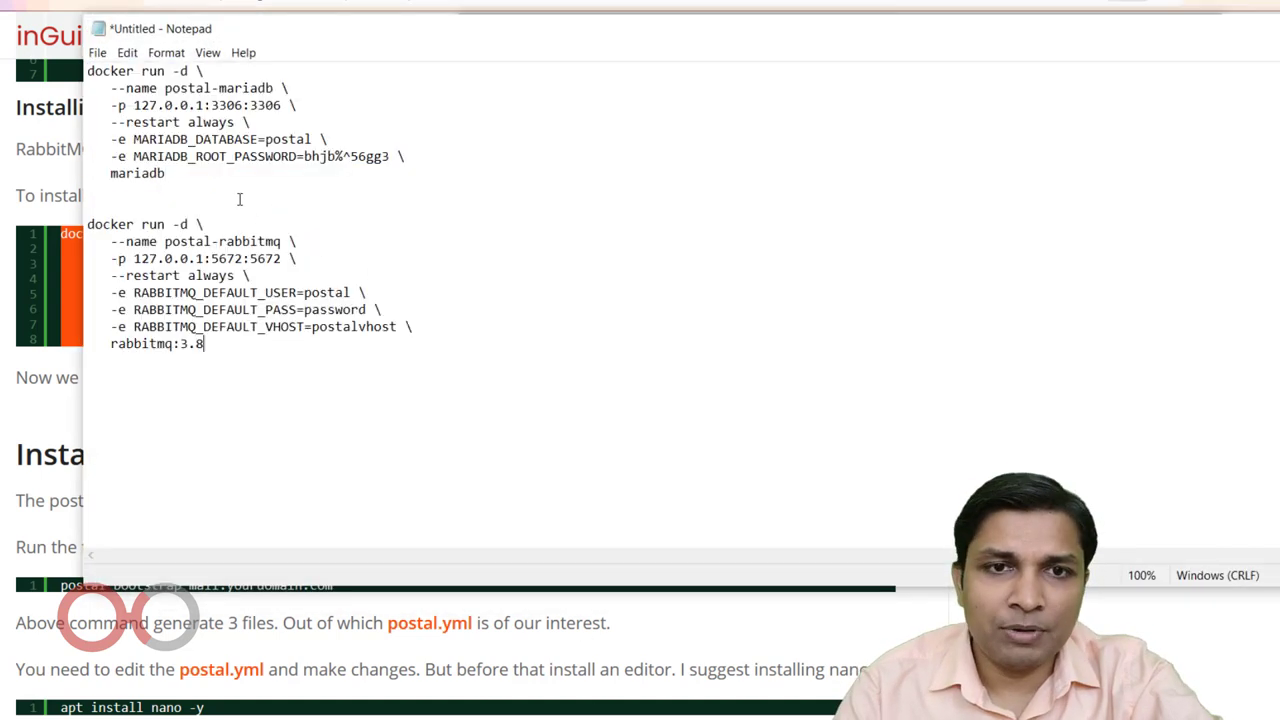
pyautogui.doubleClick(310, 310)
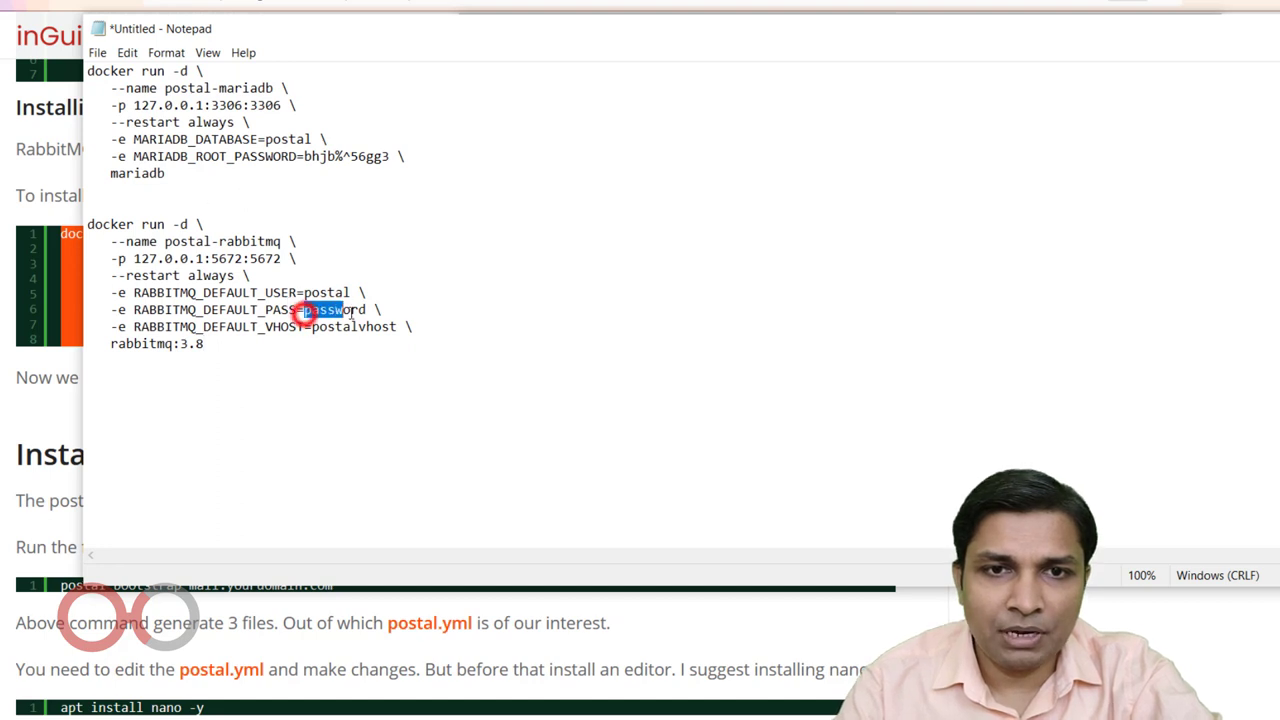
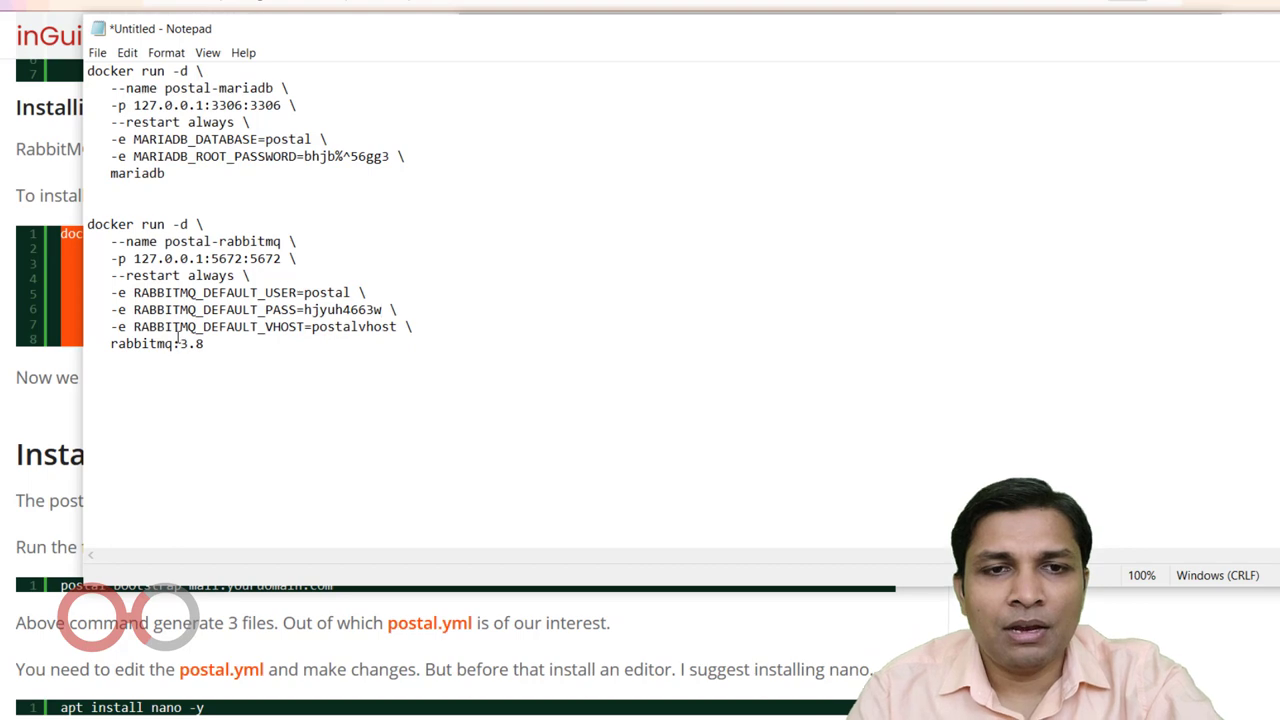
pyautogui.click(215, 343)
pyautogui.moveTo(215, 343); pyautogui.dragTo(87, 224)
pyautogui.hotkey('ctrl', 'c')
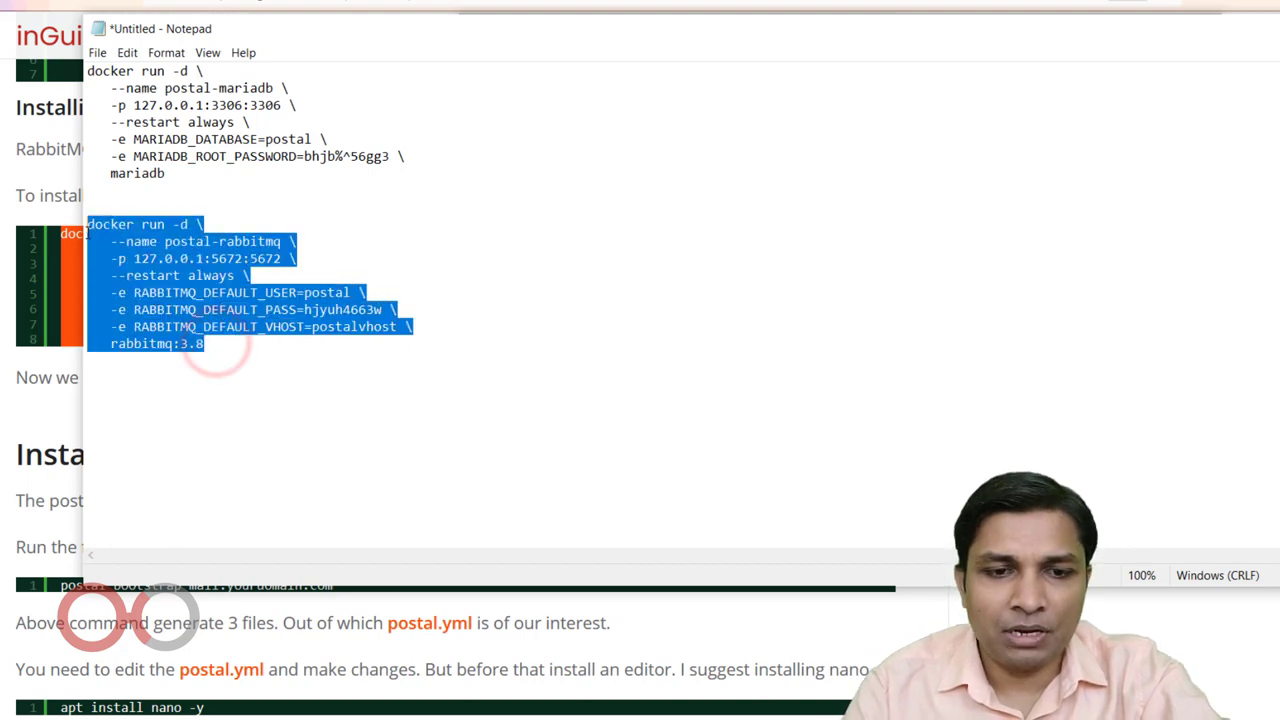
pyautogui.hotkey('alt', 'Tab')
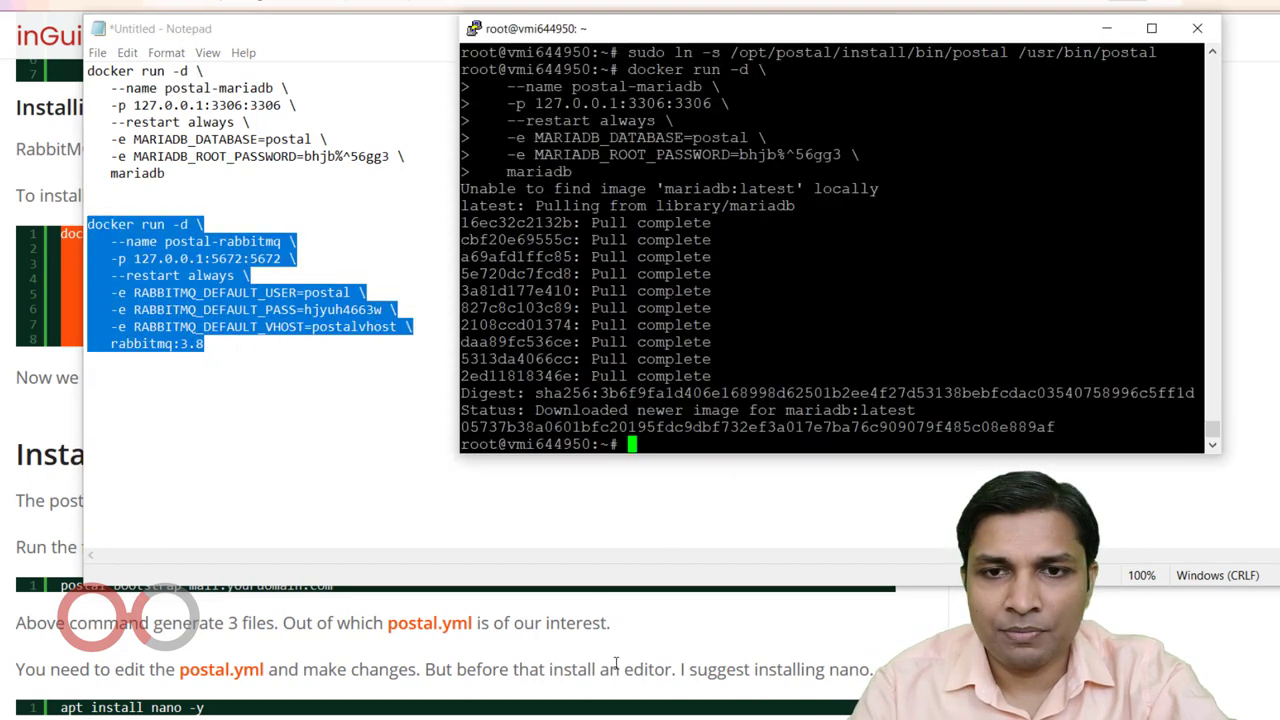
# - Run the RabbitMQ docker command, pulling rabbitmq:3.8 and starting the postal-rabbitmq container
pyautogui.press('shift+Insert')
pyautogui.press('Return')
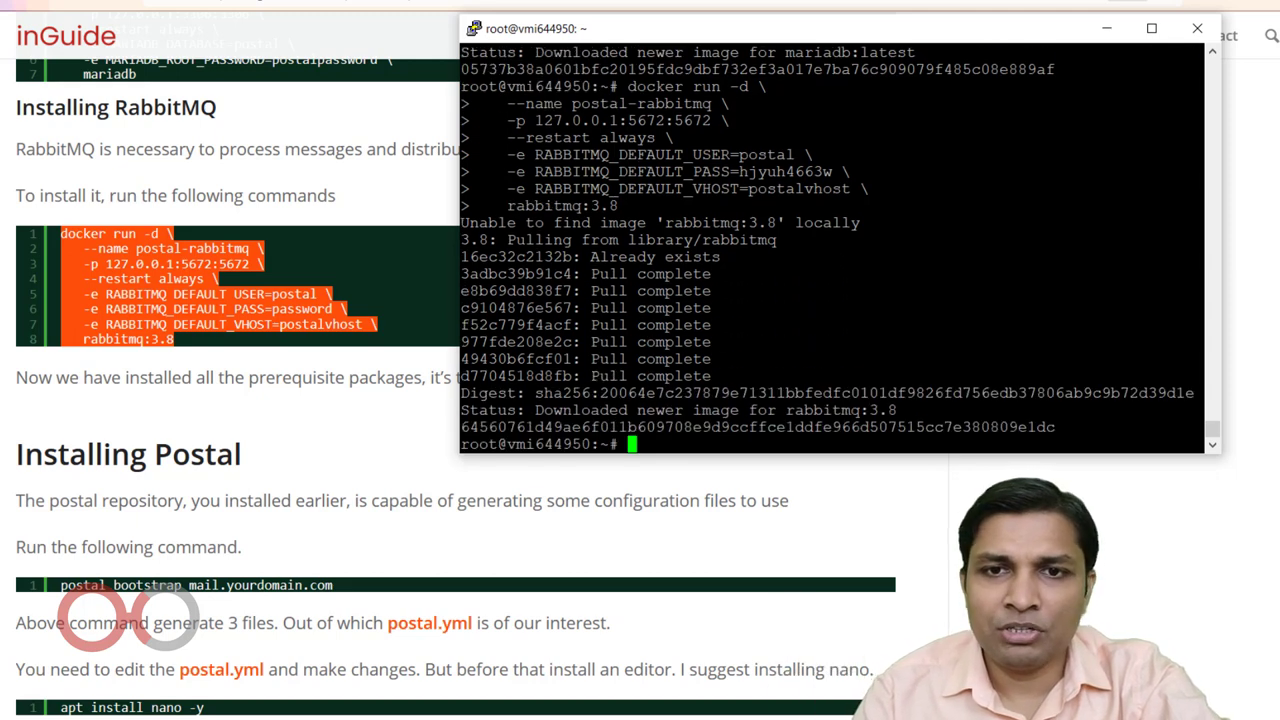
pyautogui.scroll(-2, 233, 341)
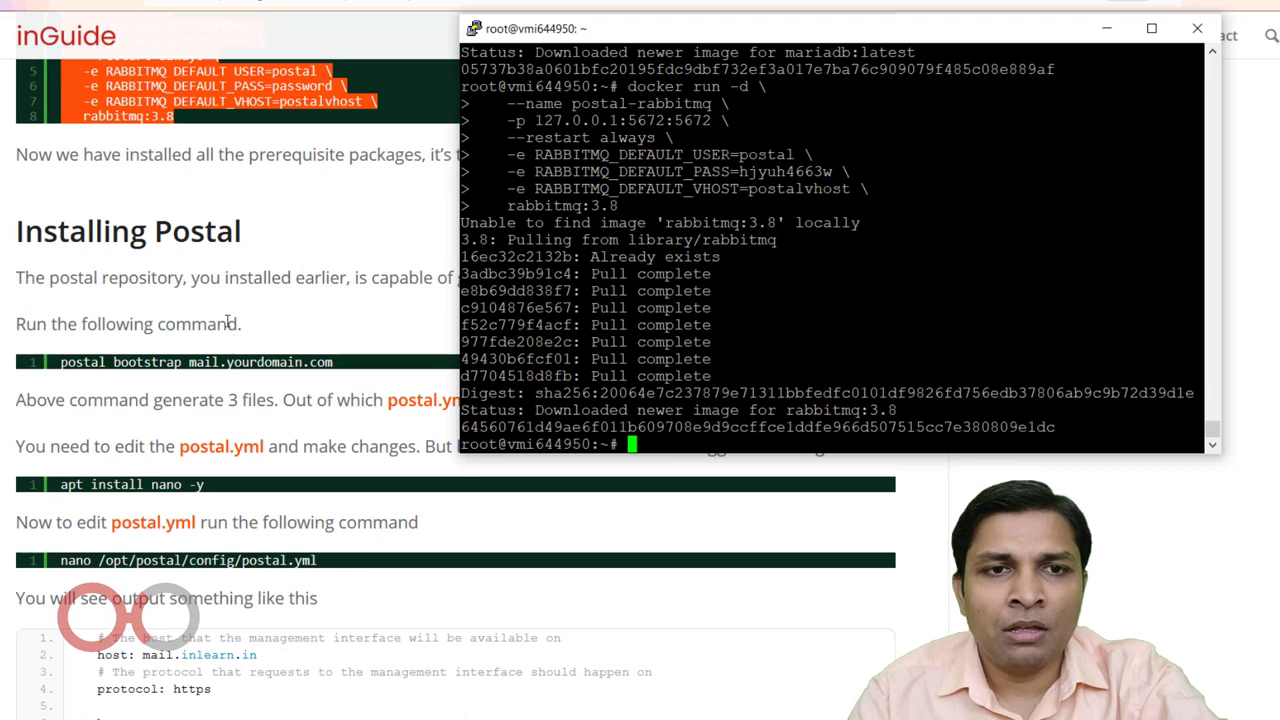
# - Copy 'postal bootstrap mail' from the guide's Installing Postal code block
pyautogui.click(195, 258)
pyautogui.scroll(-1, 190, 262)
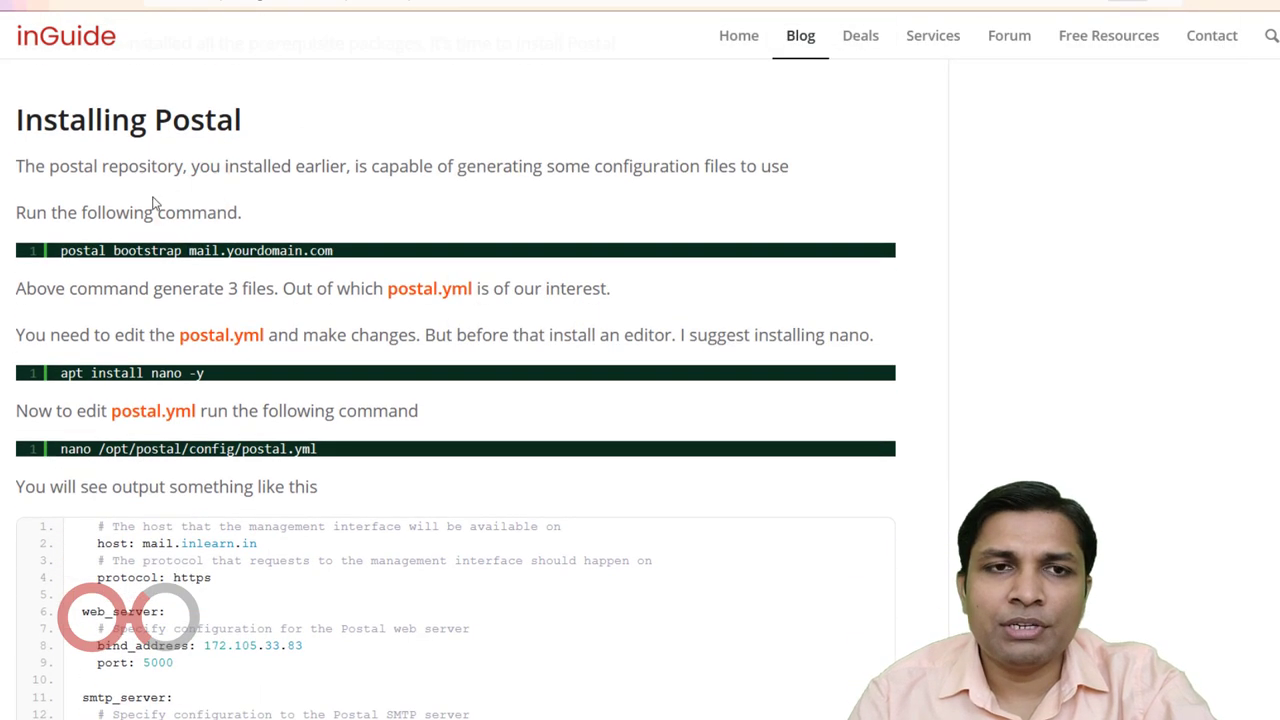
pyautogui.moveTo(22, 121); pyautogui.dragTo(190, 120)
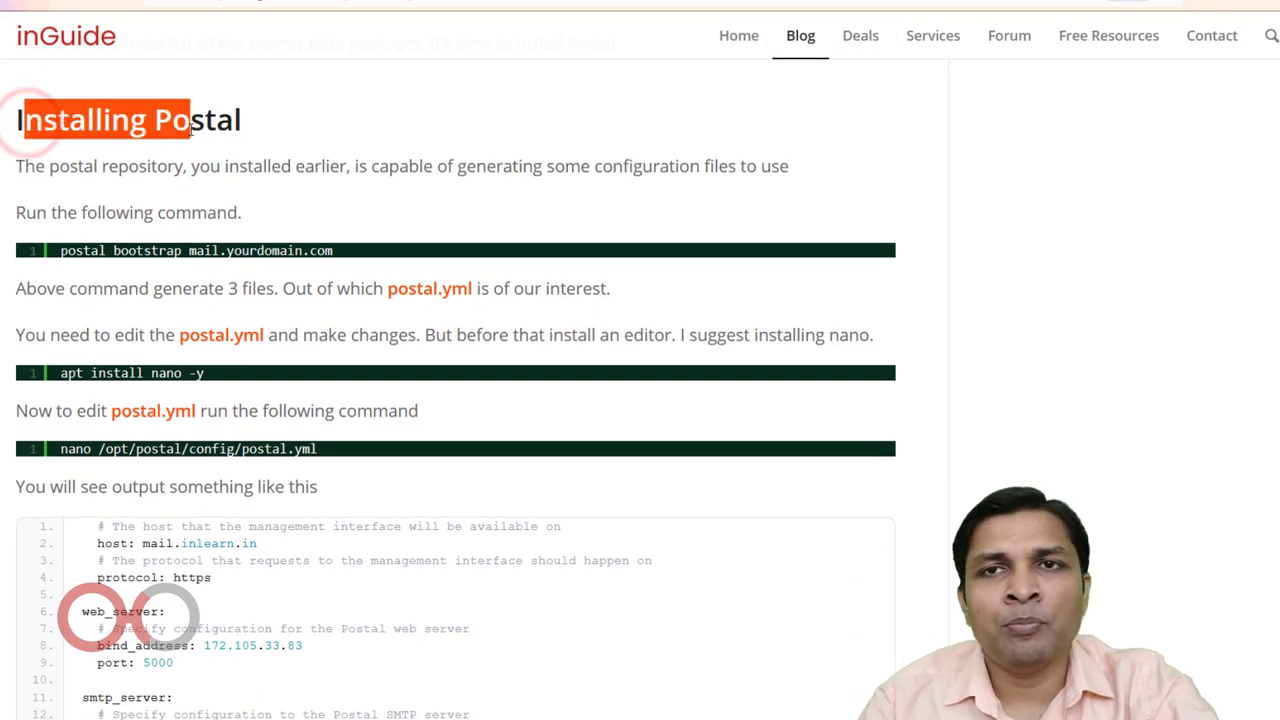
pyautogui.scroll(-2, 263, 143)
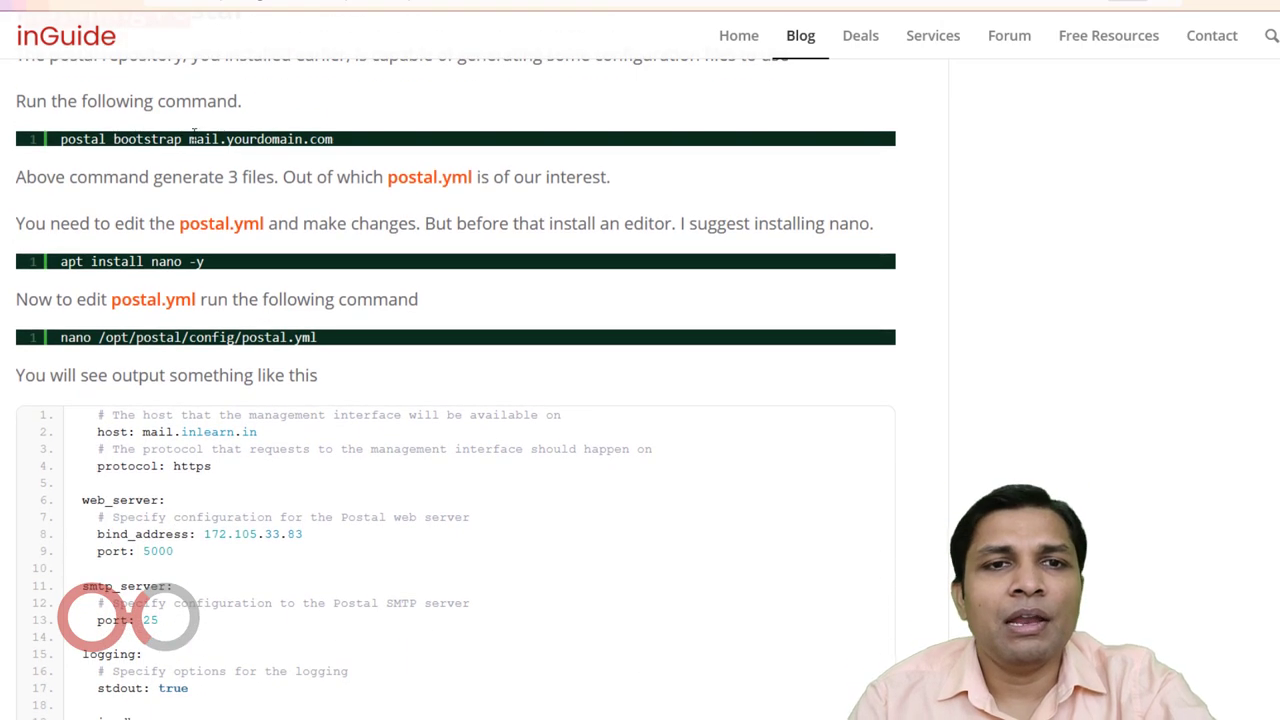
pyautogui.scroll(2, 177, 134)
pyautogui.moveTo(60, 250); pyautogui.dragTo(219, 252)
pyautogui.hotkey('ctrl', 'c')
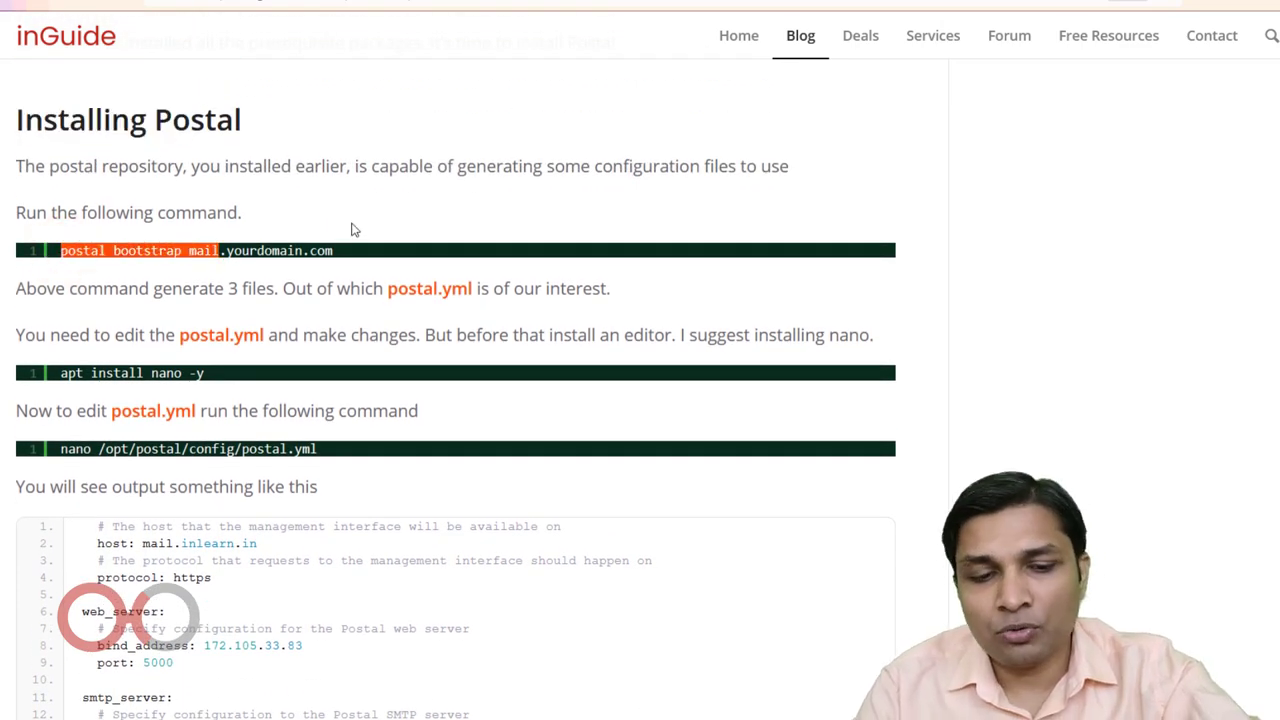
pyautogui.hotkey('alt', 'Tab')
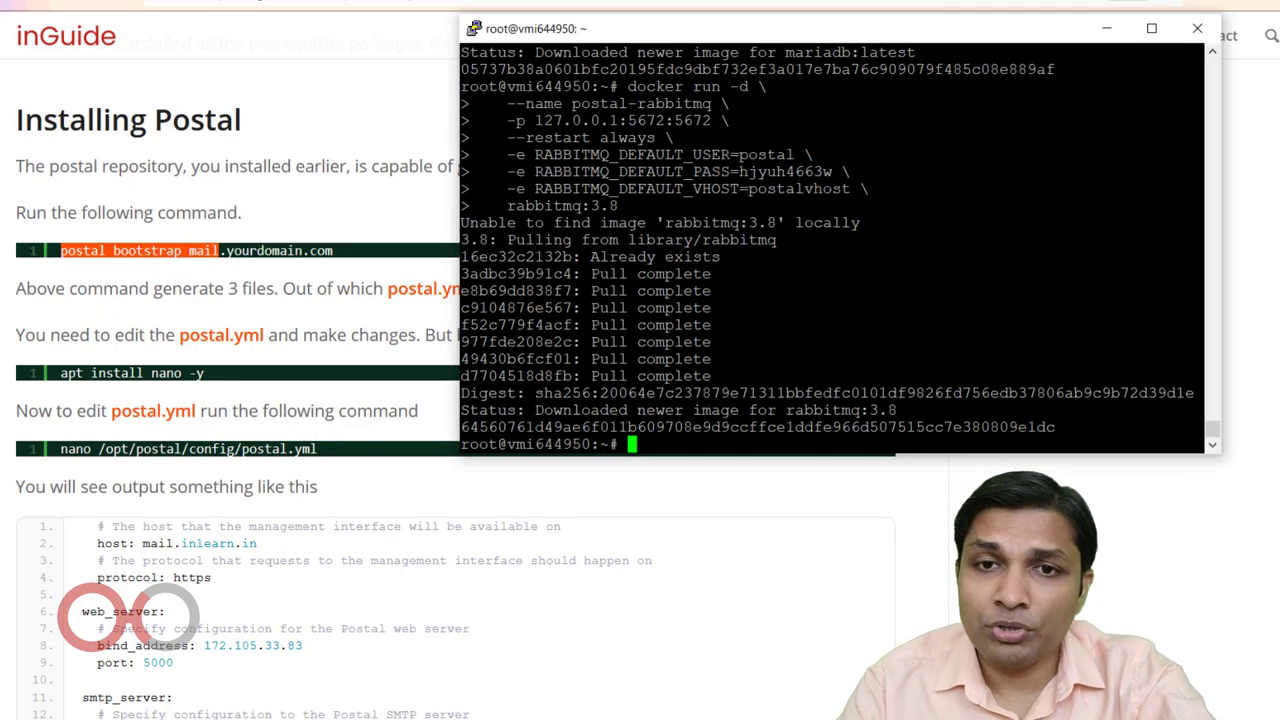
# - Run 'postal bootstrap mail.inlearn.in' to generate postal.yml, the Caddyfile and a signing key
pyautogui.press('shift+Insert')
pyautogui.write('.')
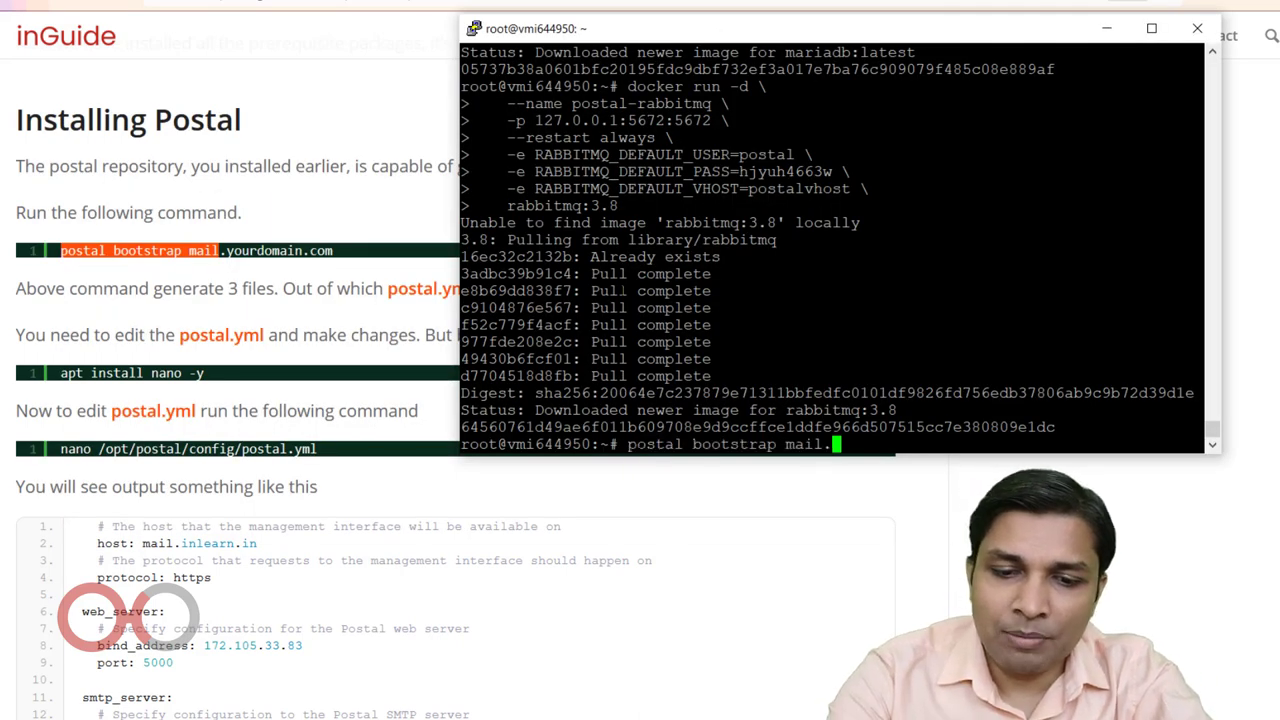
pyautogui.write('inlearn.in')
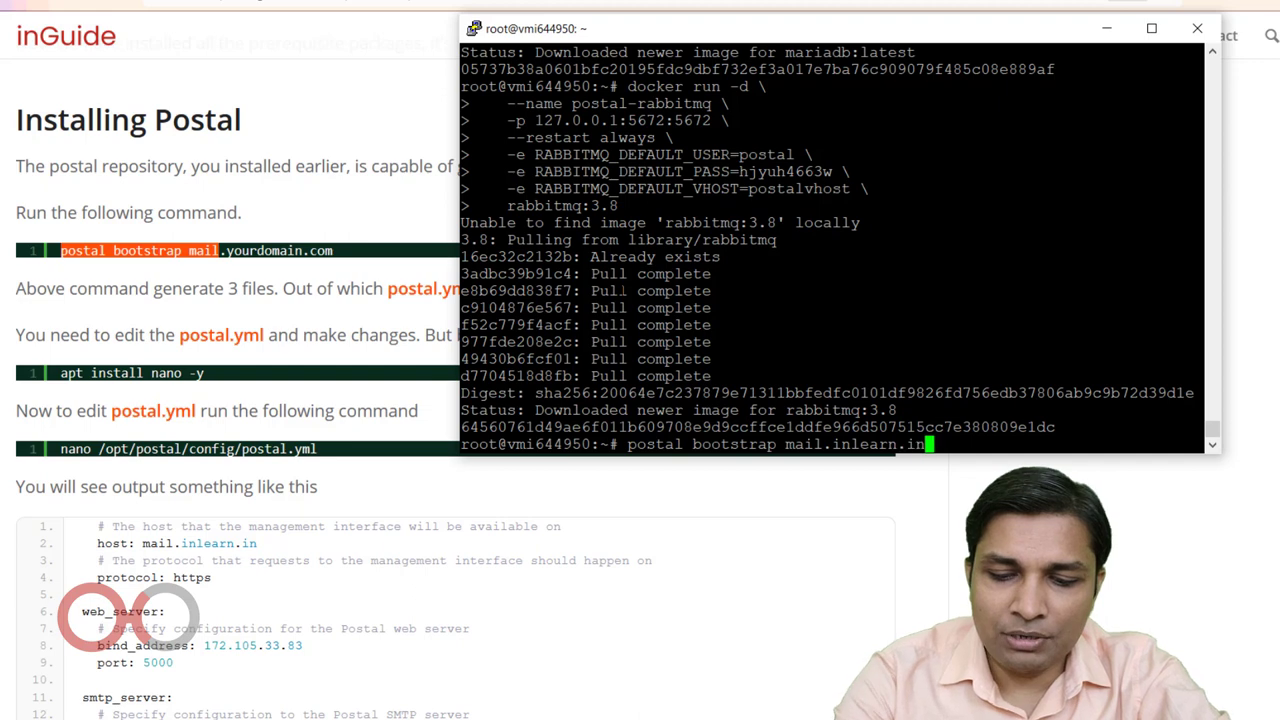
pyautogui.press('Return')
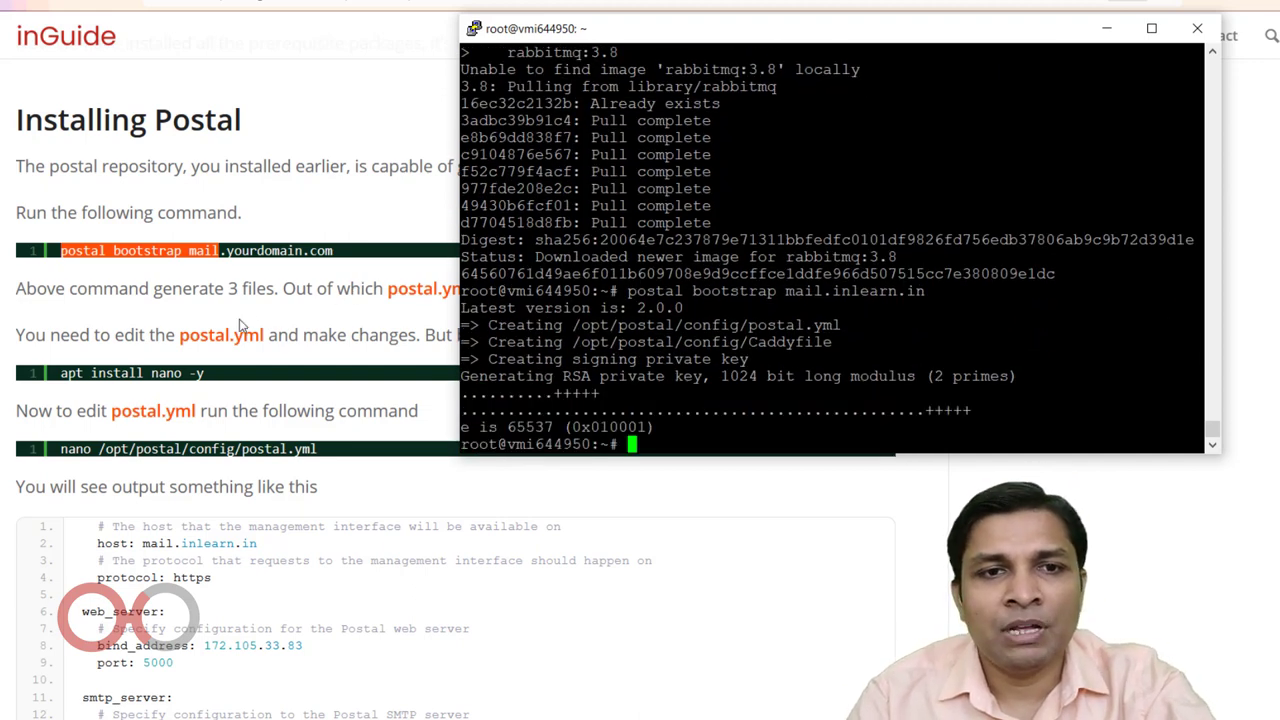
pyautogui.click(166, 313)
pyautogui.scroll(-1, 230, 314)
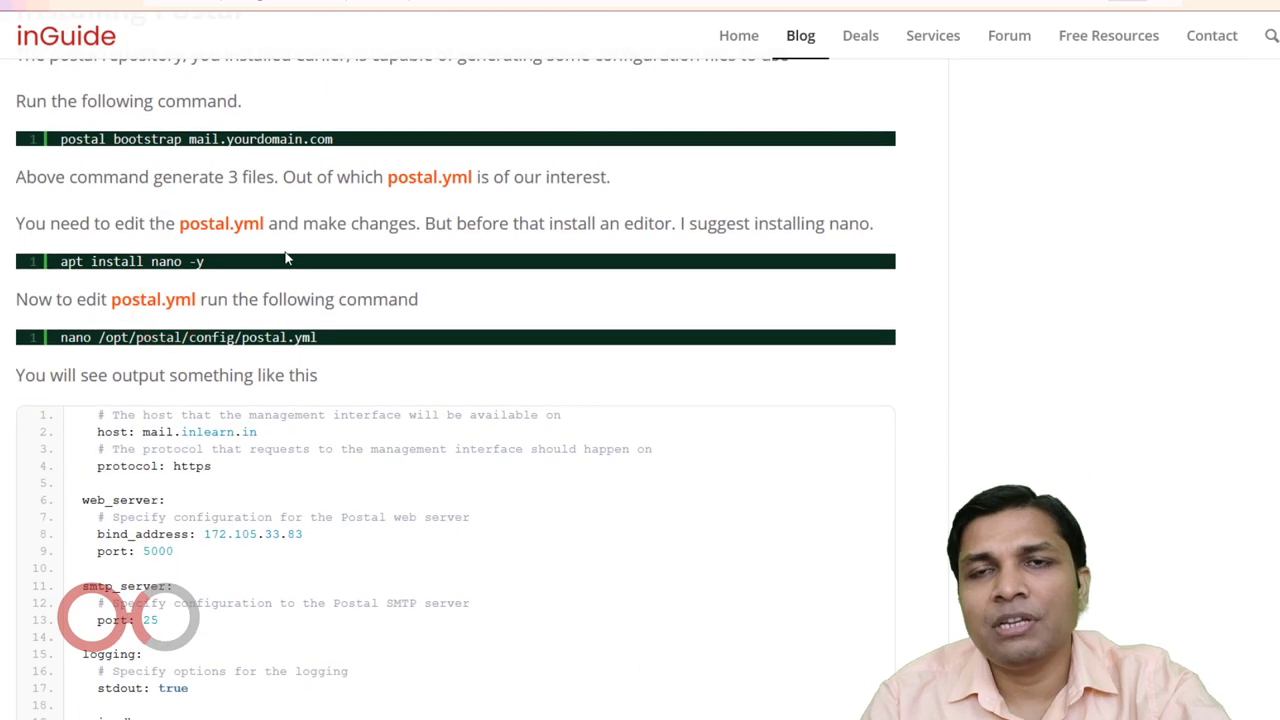
pyautogui.scroll(1, 200, 230)
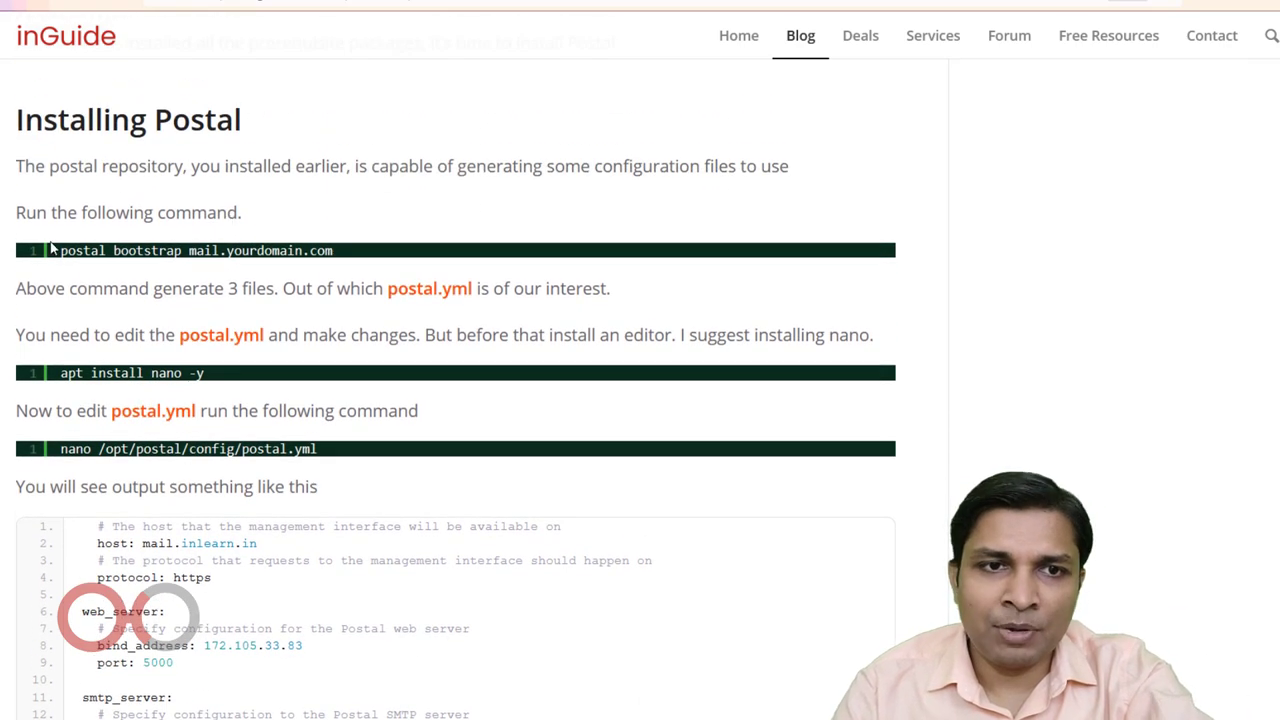
pyautogui.moveTo(60, 250); pyautogui.dragTo(335, 250)
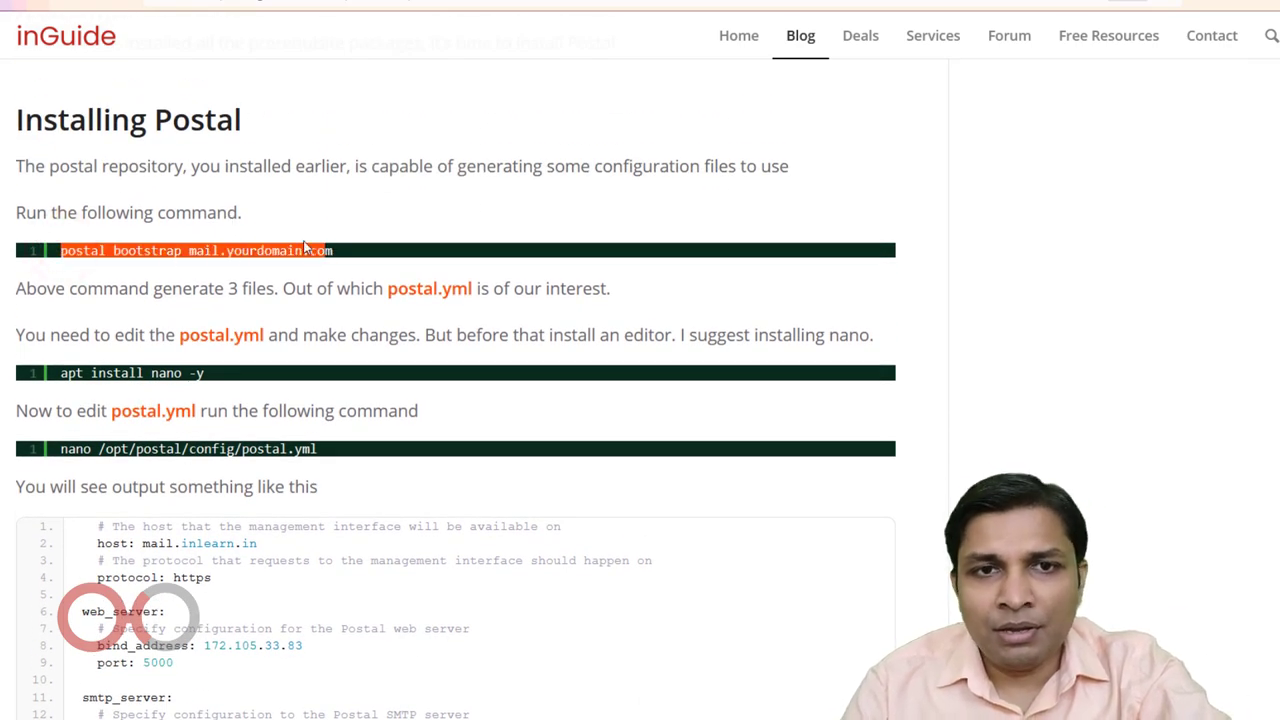
pyautogui.click(355, 228)
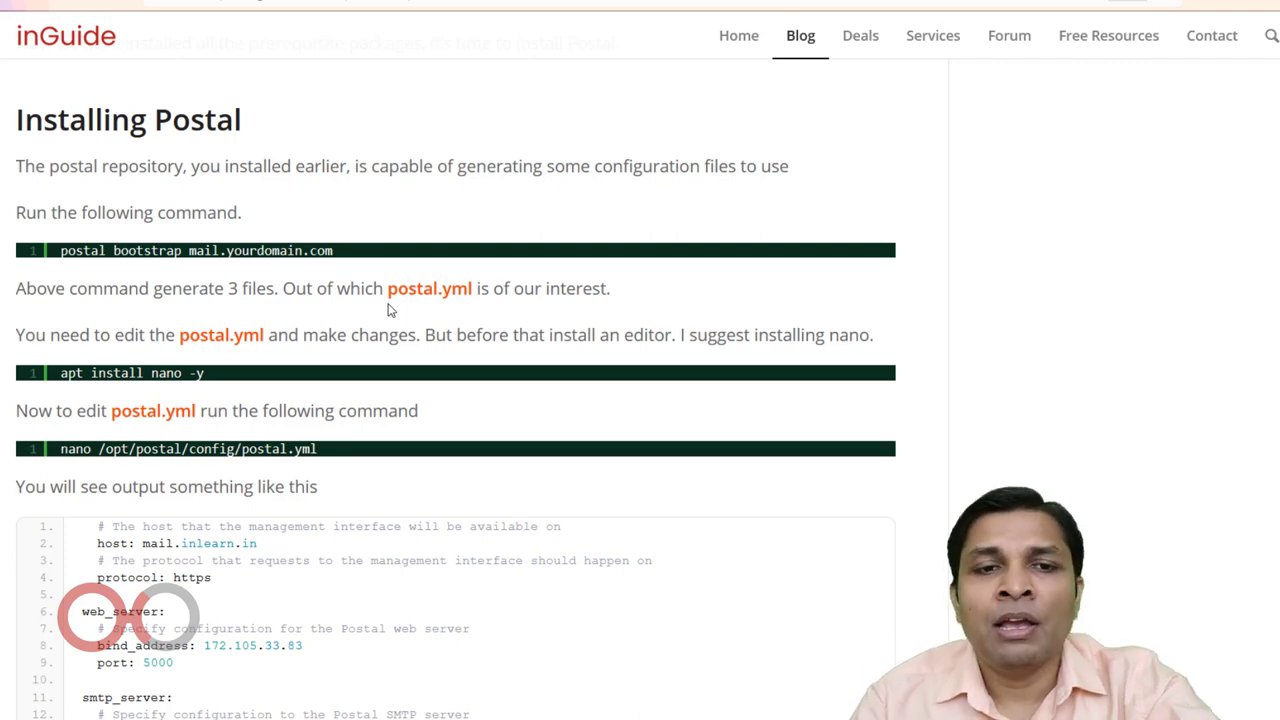
pyautogui.scroll(-1, 390, 310)
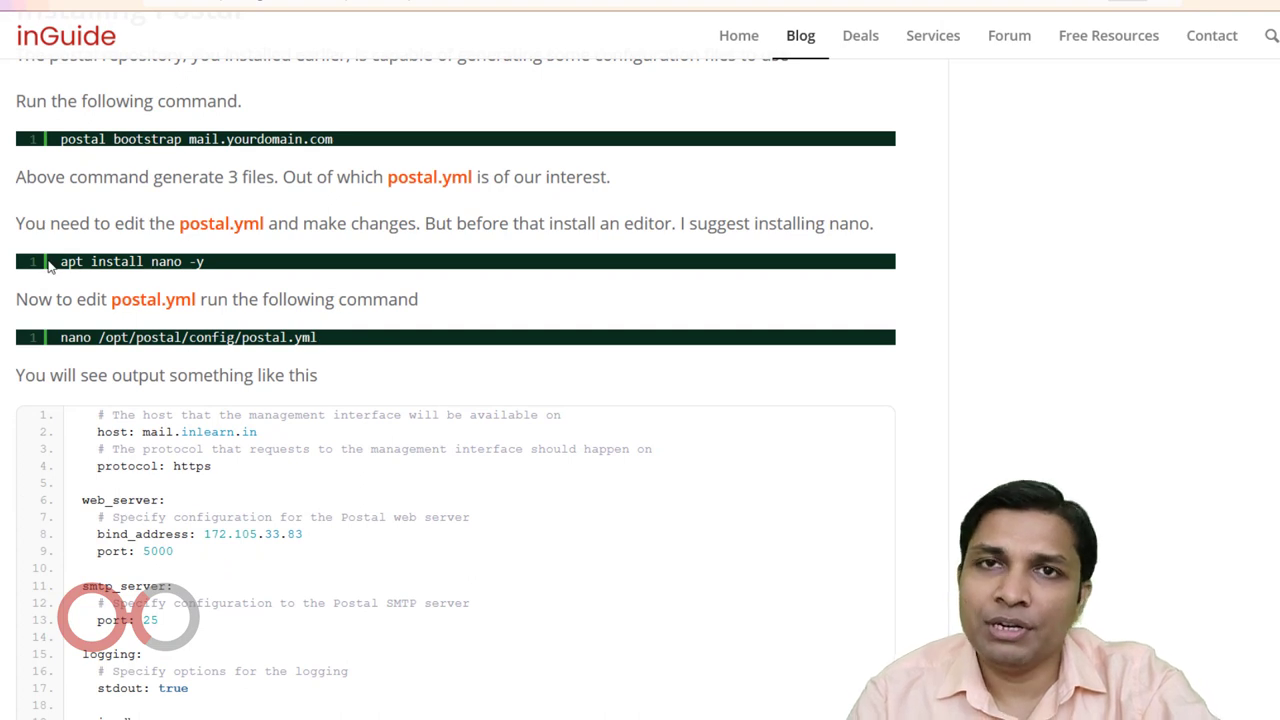
# - Run 'apt install nano -y' on the server, copied from the guide
pyautogui.tripleClick(57, 262)
pyautogui.hotkey('ctrl', 'c')
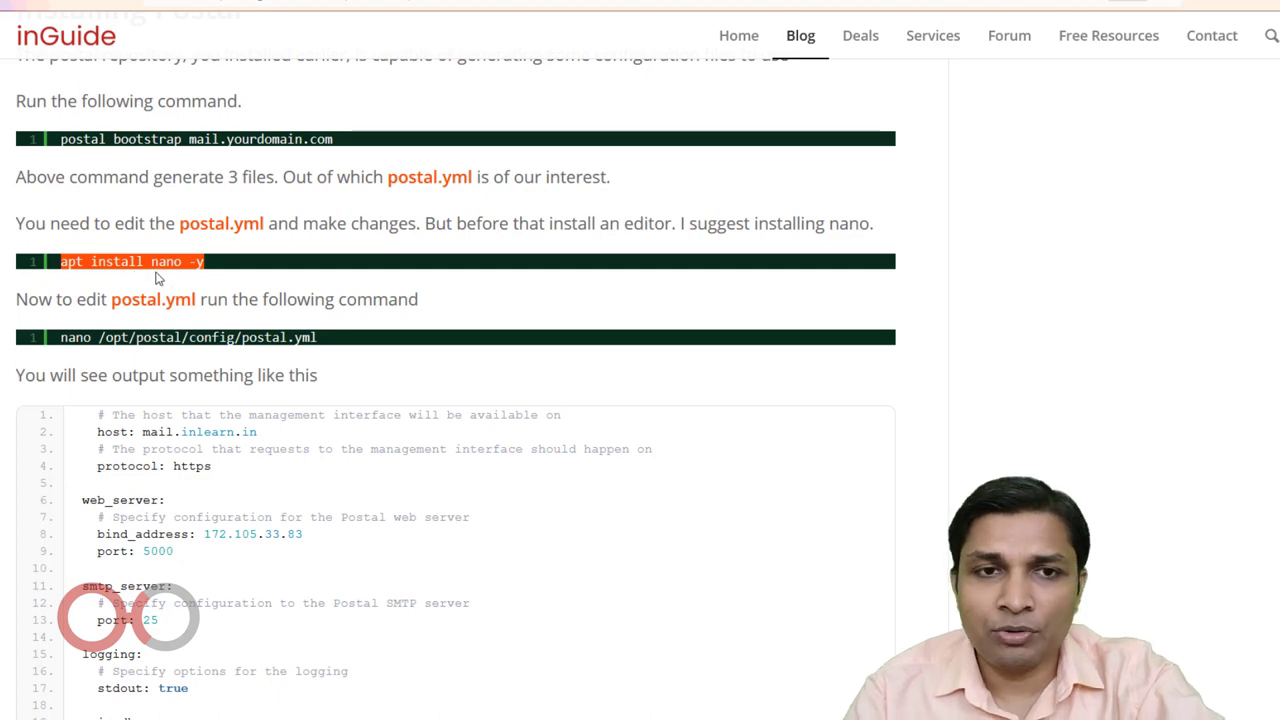
pyautogui.hotkey('alt', 'Tab')
pyautogui.rightClick(604, 449)
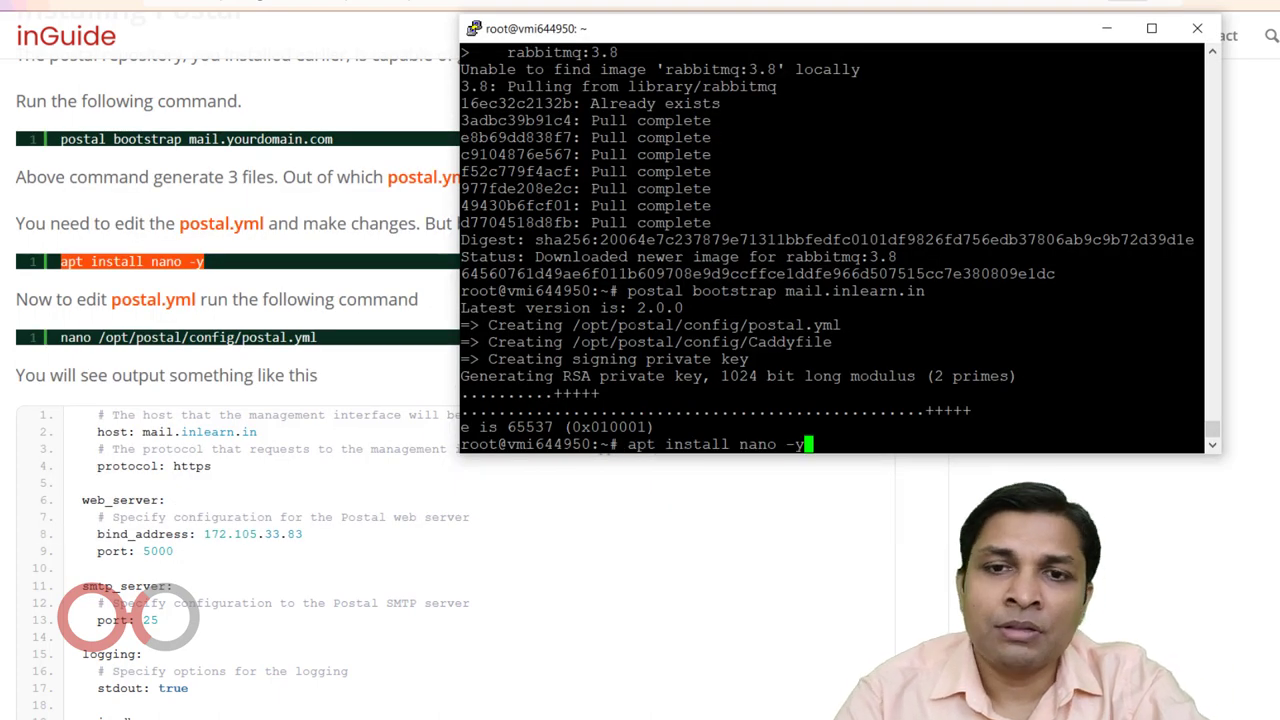
pyautogui.press('Return')
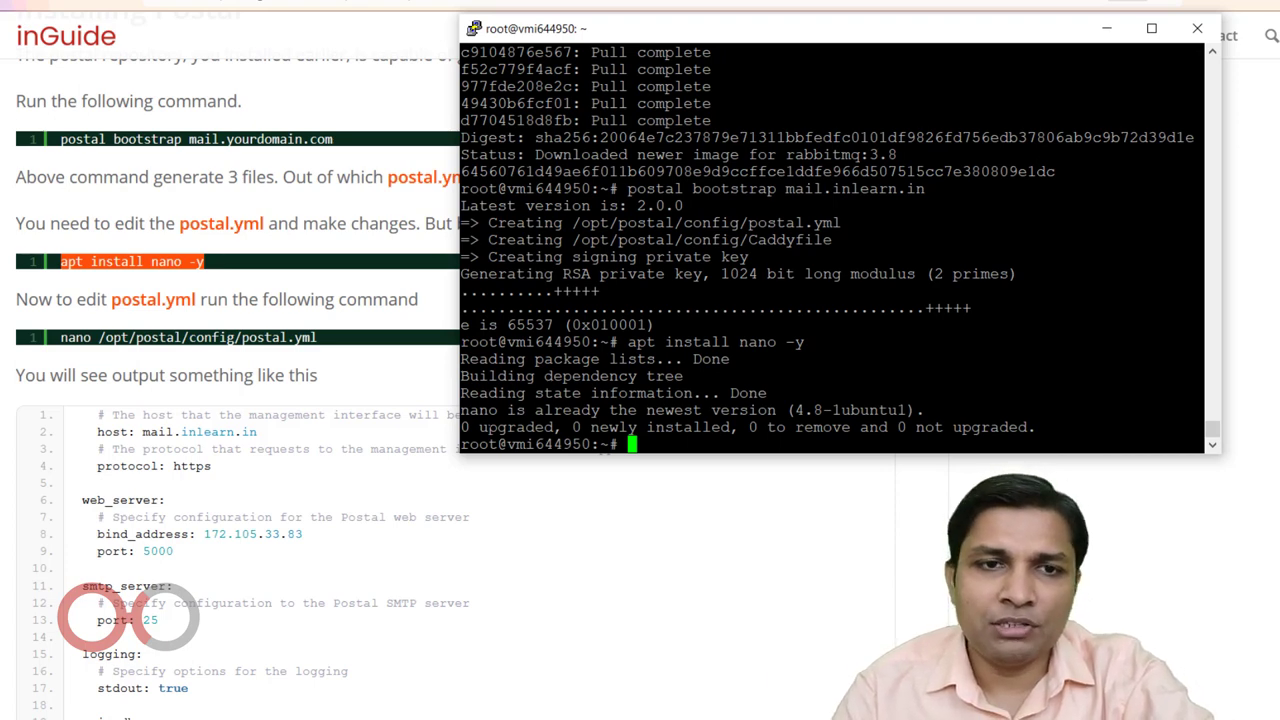
# - Run 'nano /opt/postal/config/postal.yml' from the guide to open the config
pyautogui.click(278, 265)
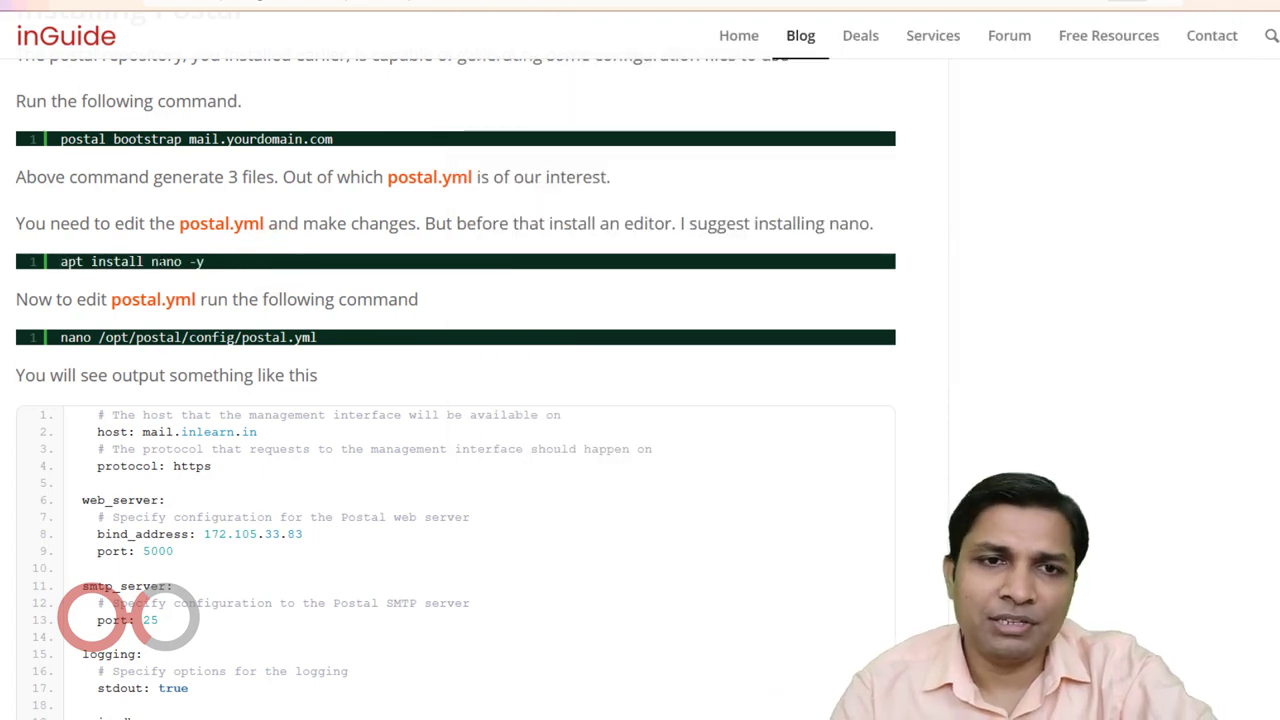
pyautogui.scroll(-1, 163, 262)
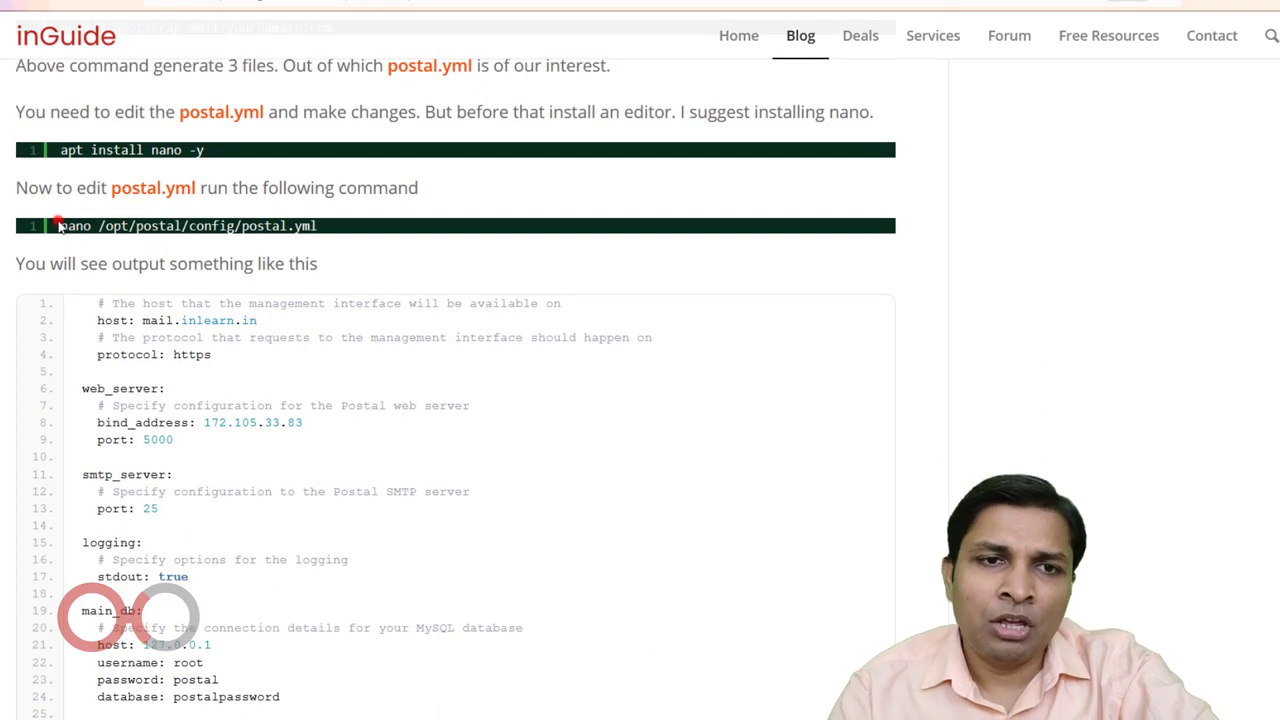
pyautogui.moveTo(58, 226); pyautogui.dragTo(335, 240)
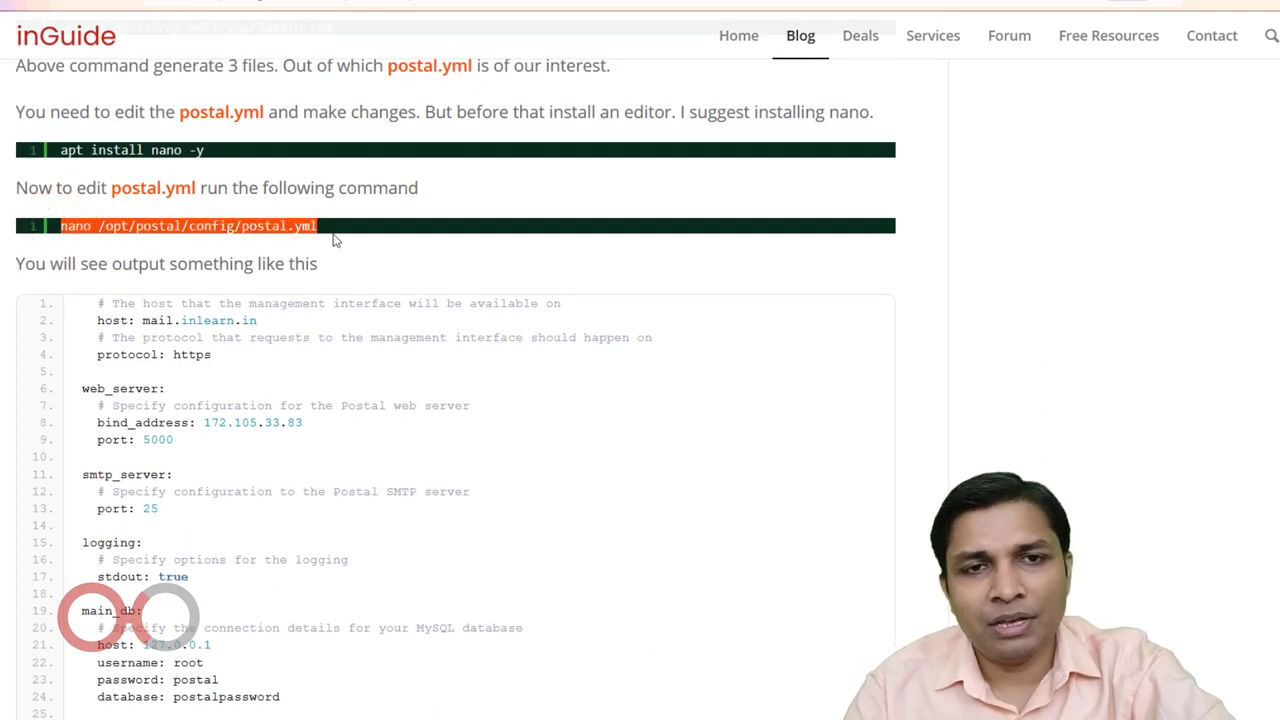
pyautogui.hotkey('ctrl', 'c')
pyautogui.hotkey('alt', 'Tab')
pyautogui.press('shift+Insert')
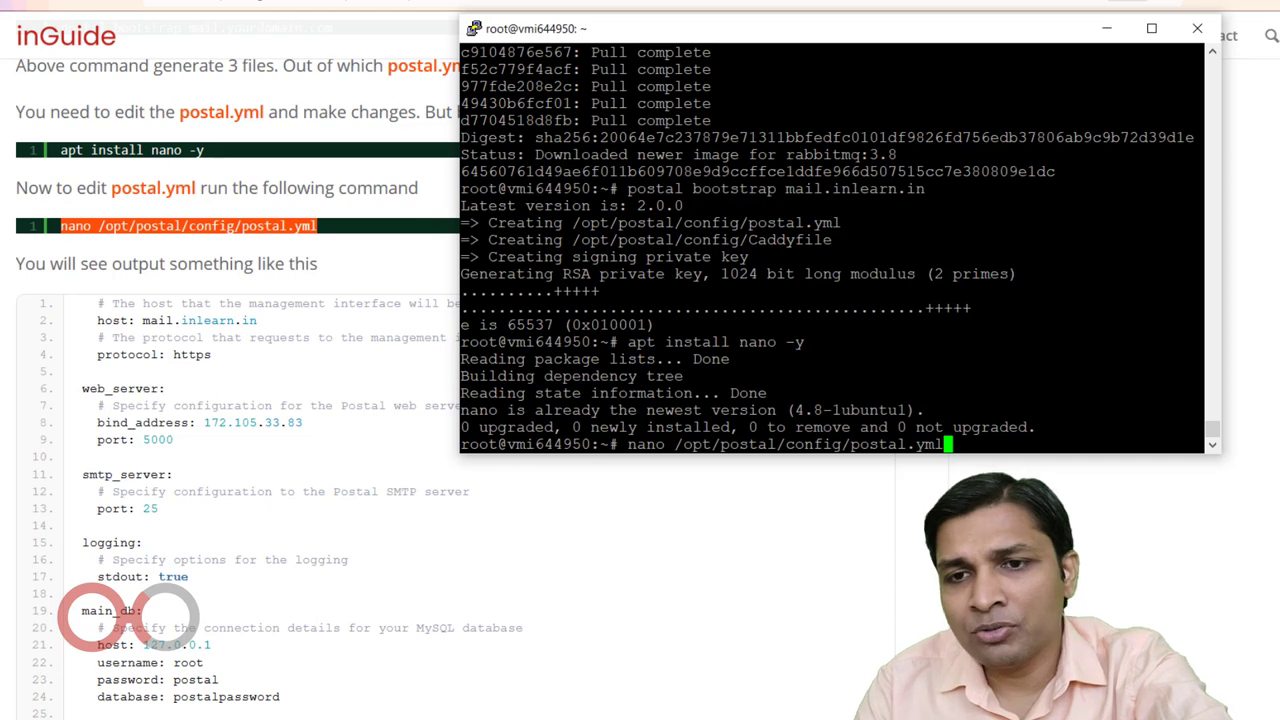
pyautogui.press('Return')
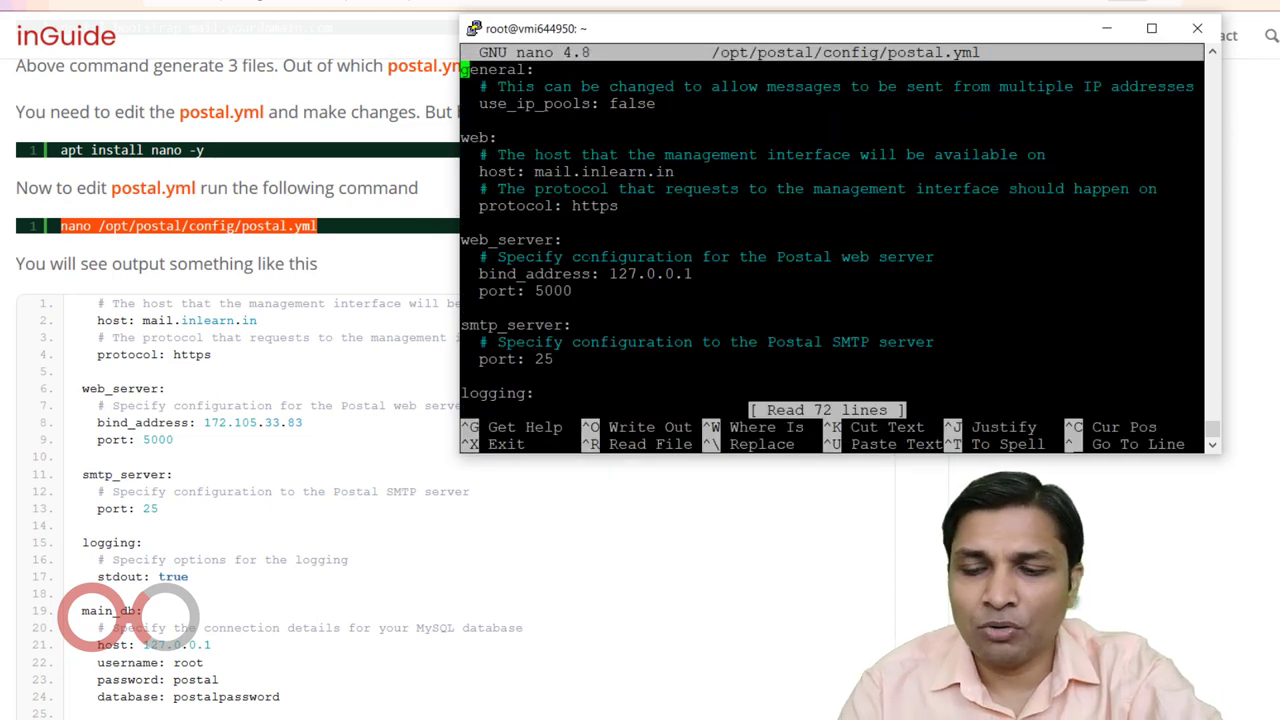
# - Replace the web_server bind_address 127.0.0.1 with the server IP 194.163.163.12
pyautogui.press('Down')
pyautogui.press('Down')
pyautogui.press('Down')
pyautogui.press('Down')
pyautogui.press('Down')
pyautogui.press('Down')
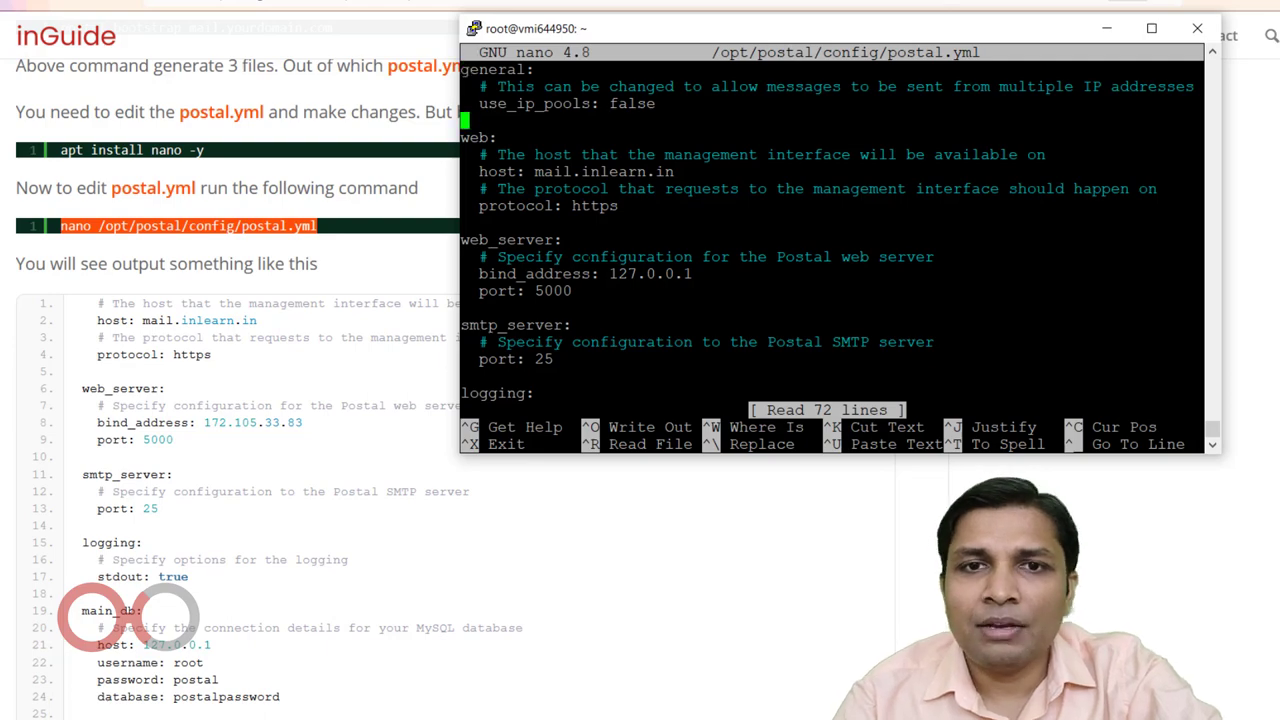
pyautogui.press('Down')
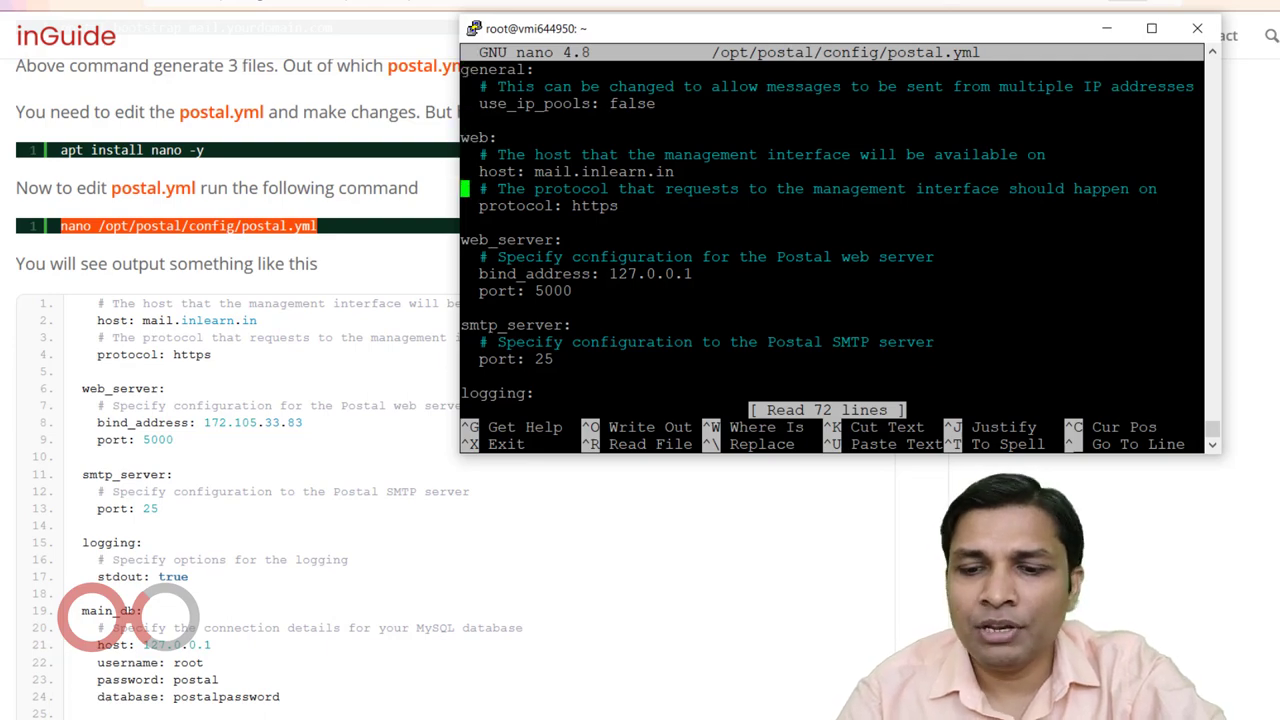
pyautogui.press('Up')
pyautogui.press('Right')
pyautogui.press('Right')
pyautogui.press('Right')
pyautogui.press('Right')
pyautogui.press('Right')
pyautogui.press('Right')
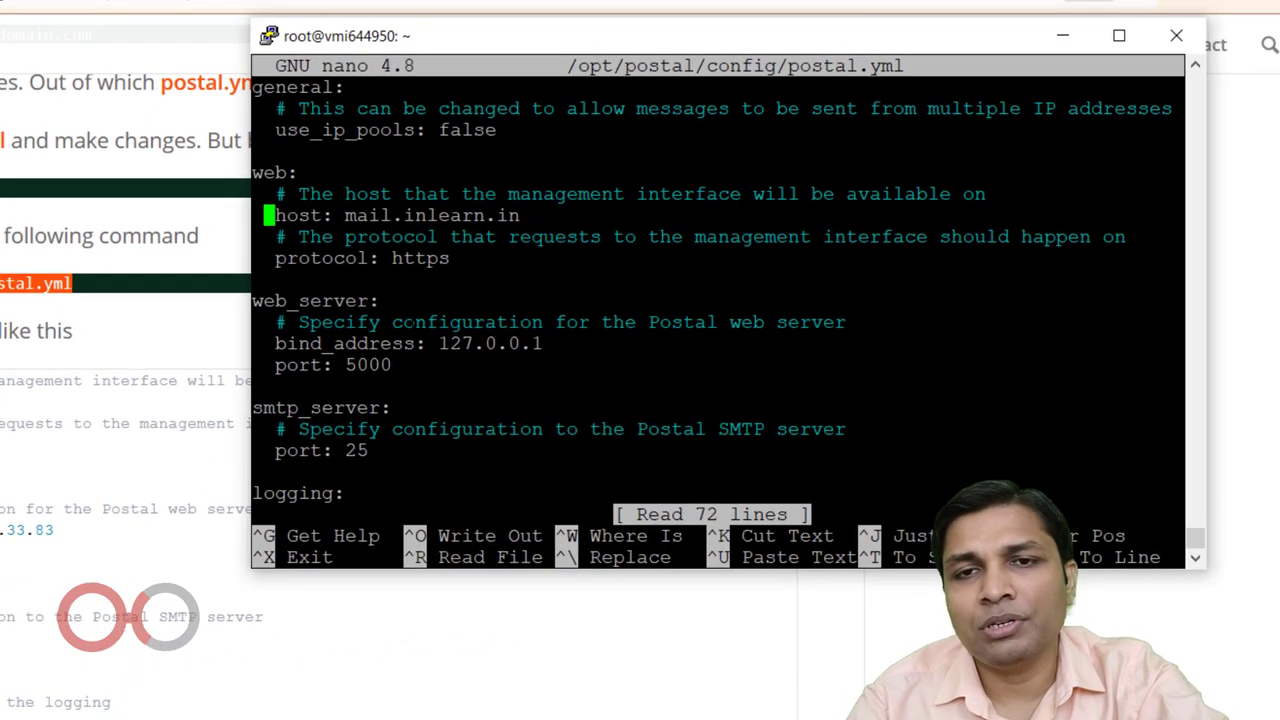
pyautogui.press('Right')
pyautogui.press('Right')
pyautogui.press('Right')
pyautogui.press('Right')
pyautogui.press('Right')
pyautogui.press('Right')
pyautogui.press('Right')
pyautogui.press('Right')
pyautogui.press('Right')
pyautogui.press('Right')
pyautogui.press('Right')
pyautogui.press('Right')
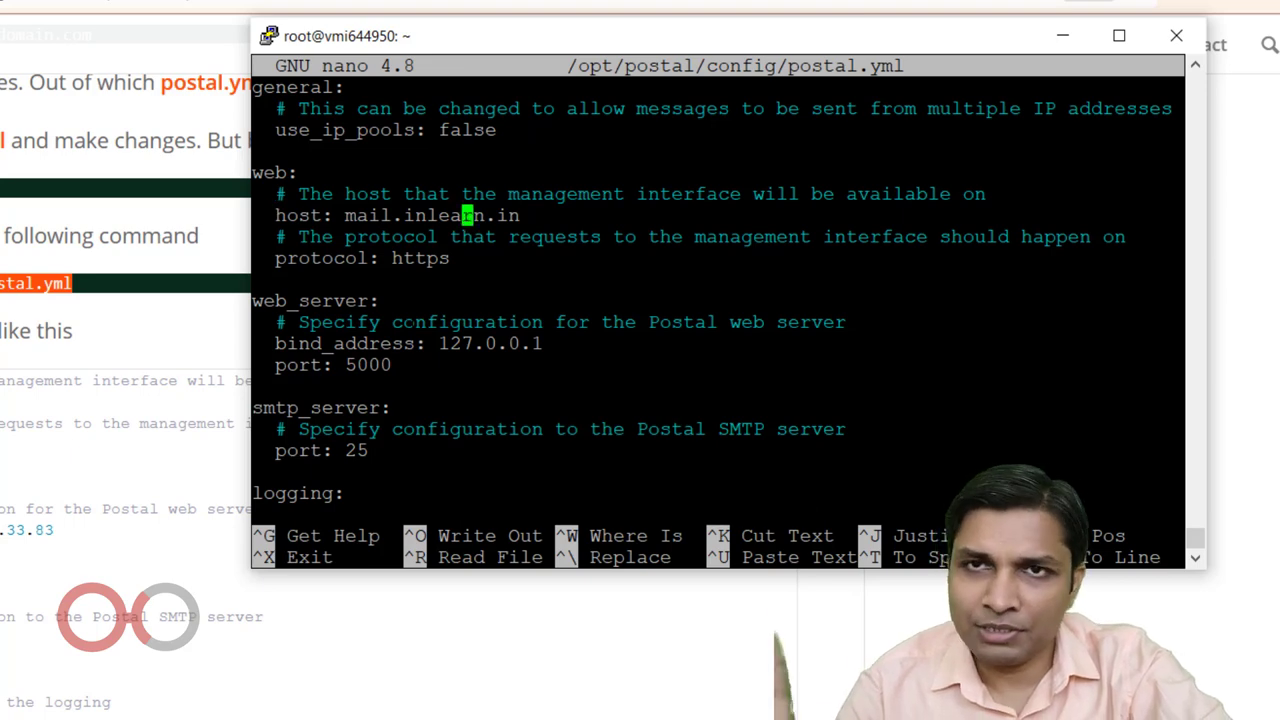
pyautogui.press('Down')
pyautogui.press('Down')
pyautogui.press('Down')
pyautogui.press('Down')
pyautogui.press('Down')
pyautogui.press('Down')
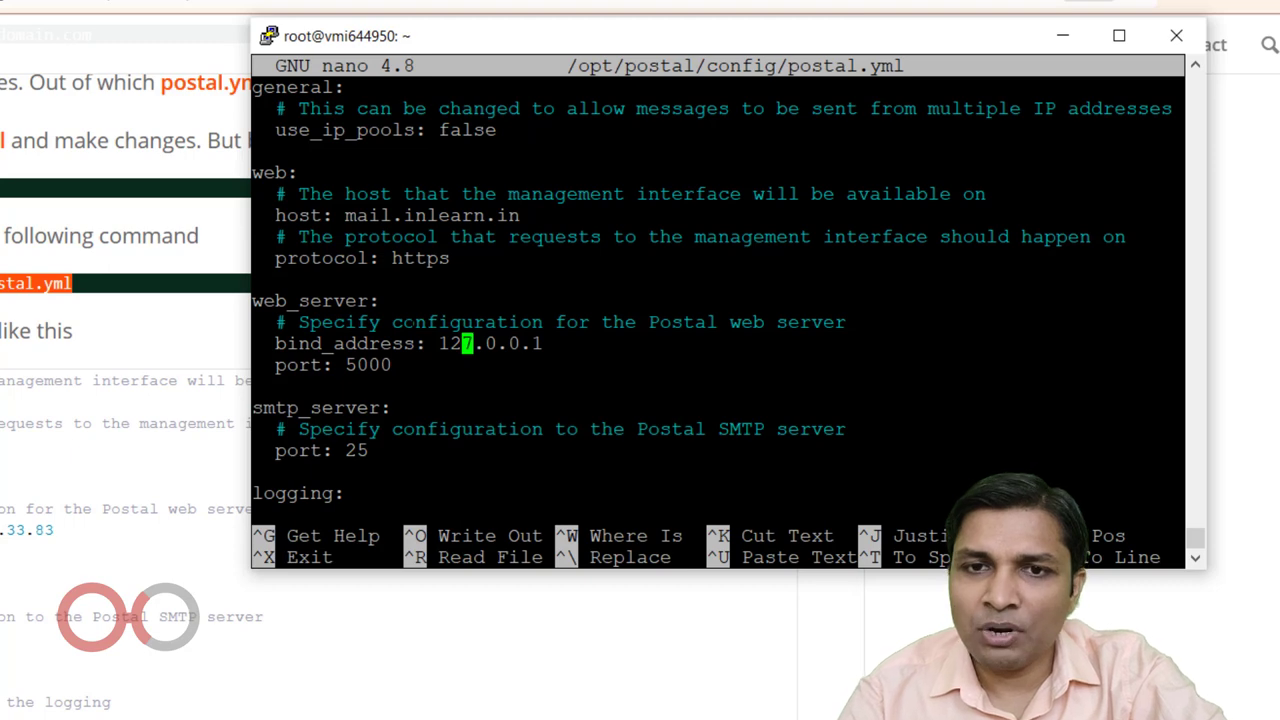
pyautogui.press('Right')
pyautogui.press('Right')
pyautogui.press('Right')
pyautogui.press('Right')
pyautogui.press('Right')
pyautogui.press('Right')
pyautogui.press('Right')
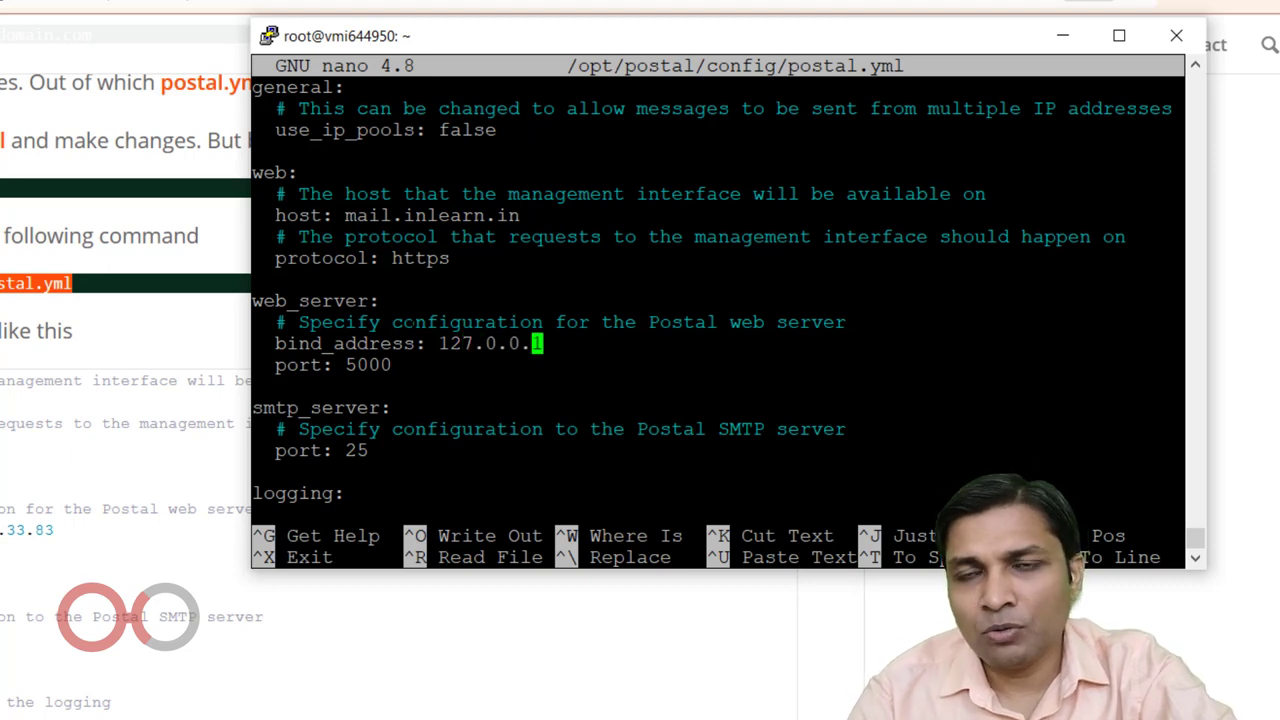
pyautogui.press('BackSpace')
pyautogui.press('BackSpace')
pyautogui.press('BackSpace')
pyautogui.press('BackSpace')
pyautogui.press('BackSpace')
pyautogui.press('BackSpace')
pyautogui.press('BackSpace')
pyautogui.press('BackSpace')
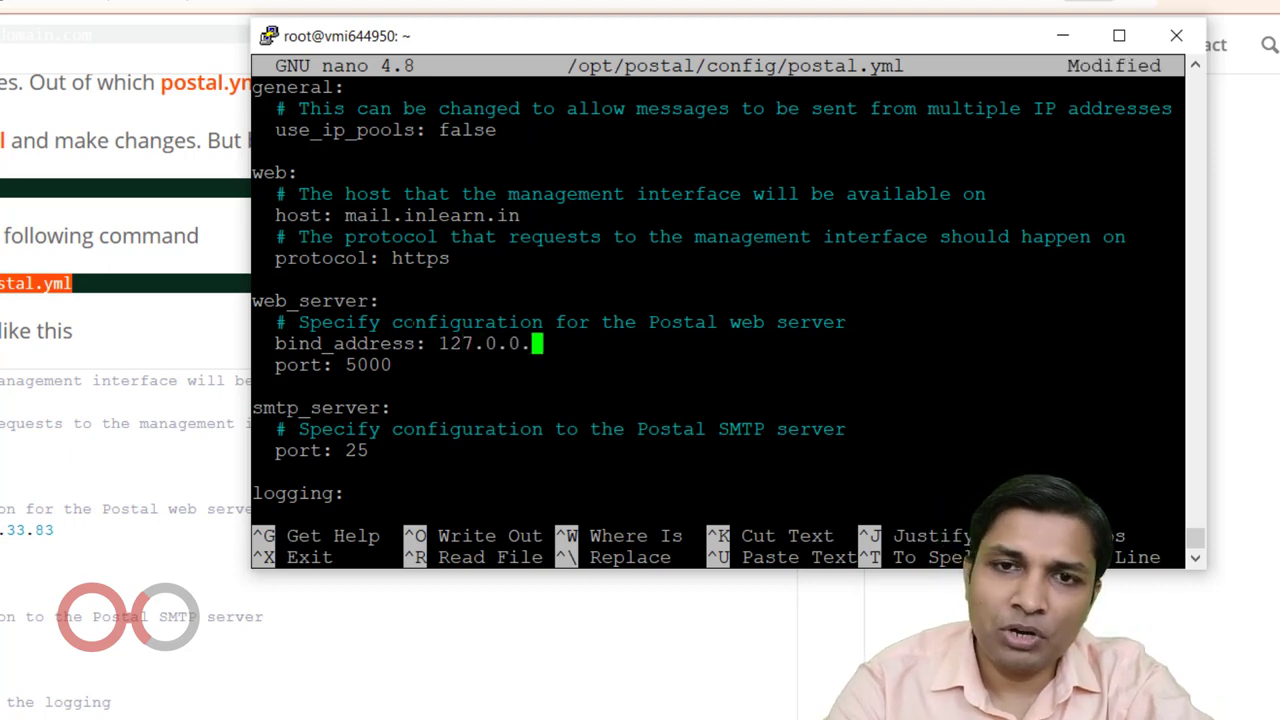
pyautogui.press('BackSpace')
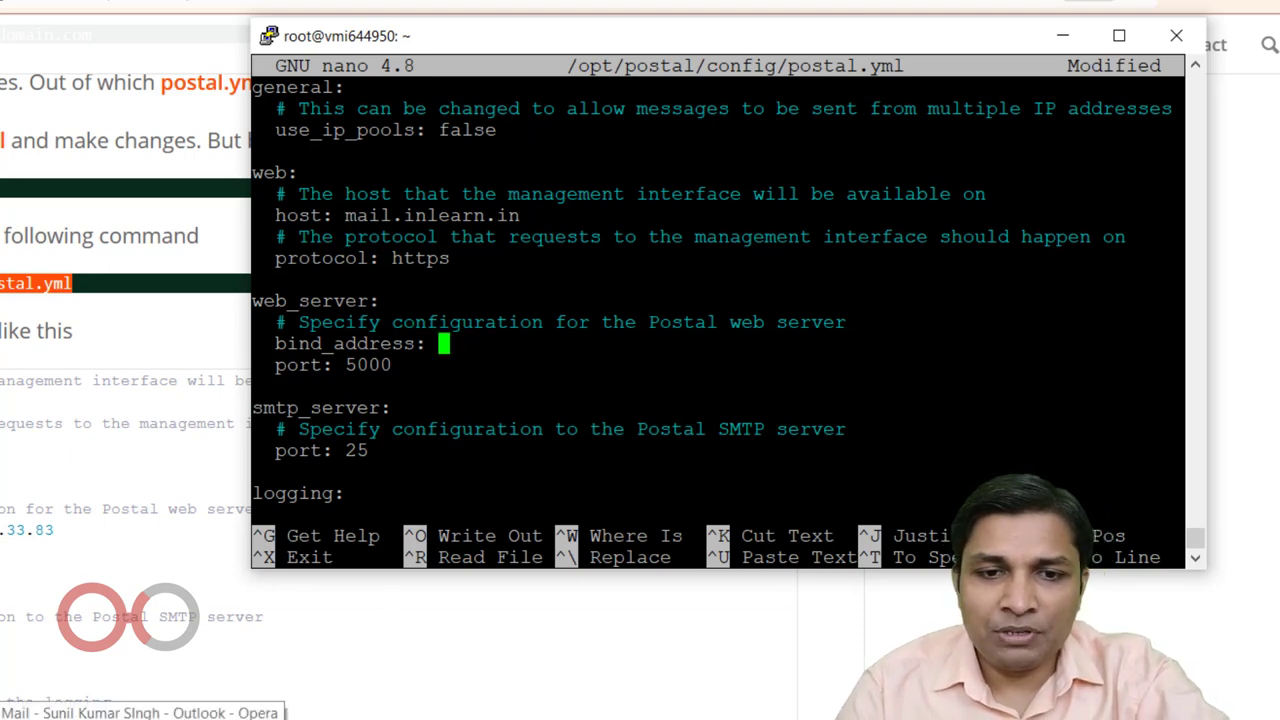
pyautogui.click(140, 716)
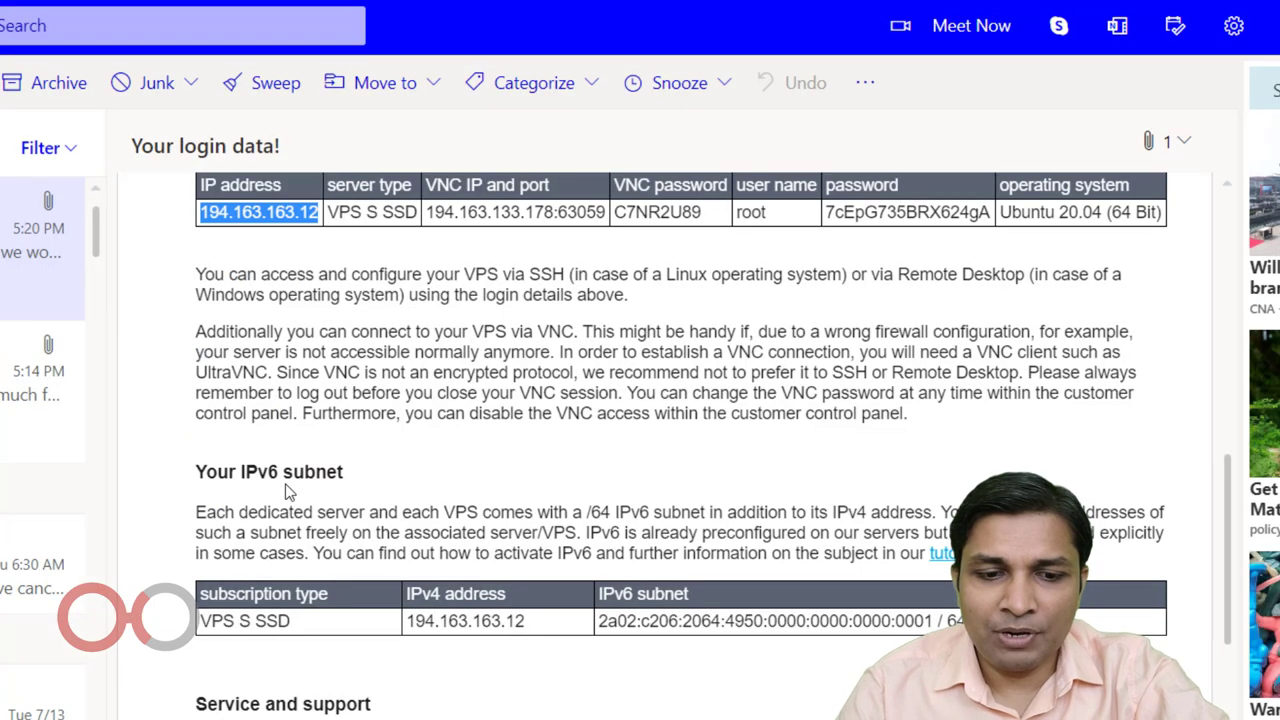
pyautogui.hotkey('alt', 'Tab')
pyautogui.press('shift+Insert')
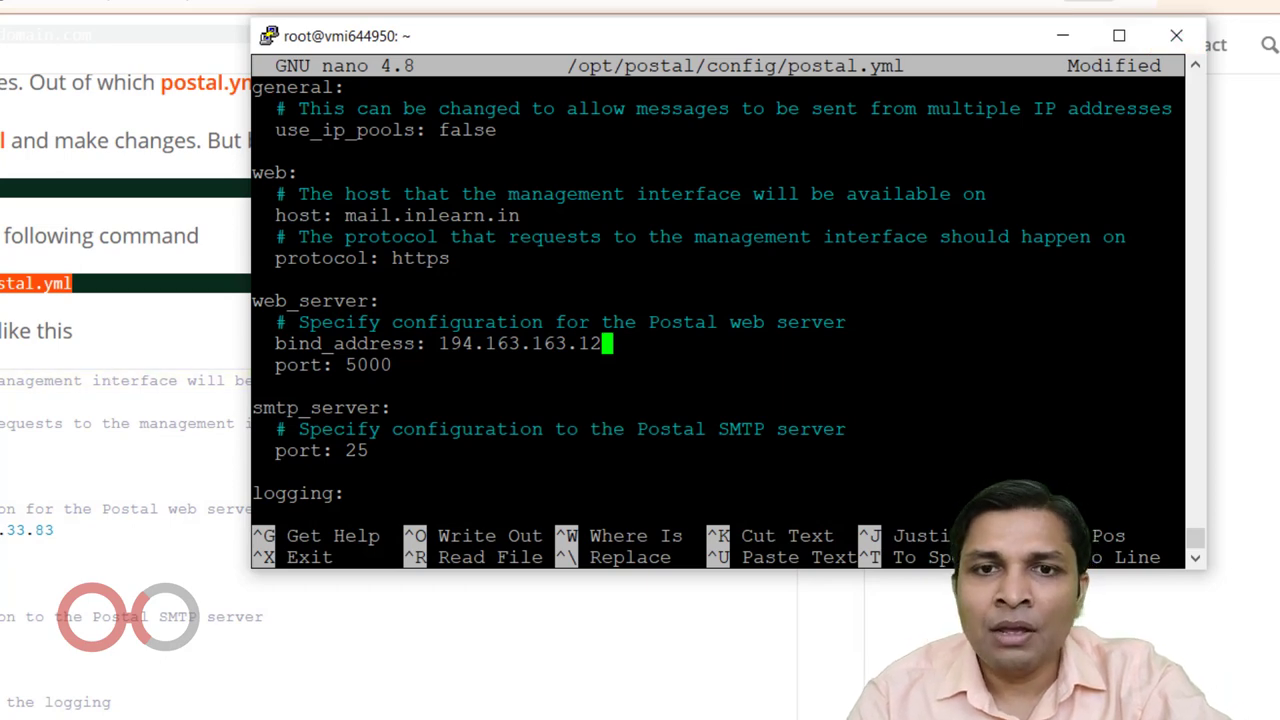
pyautogui.press('Down')
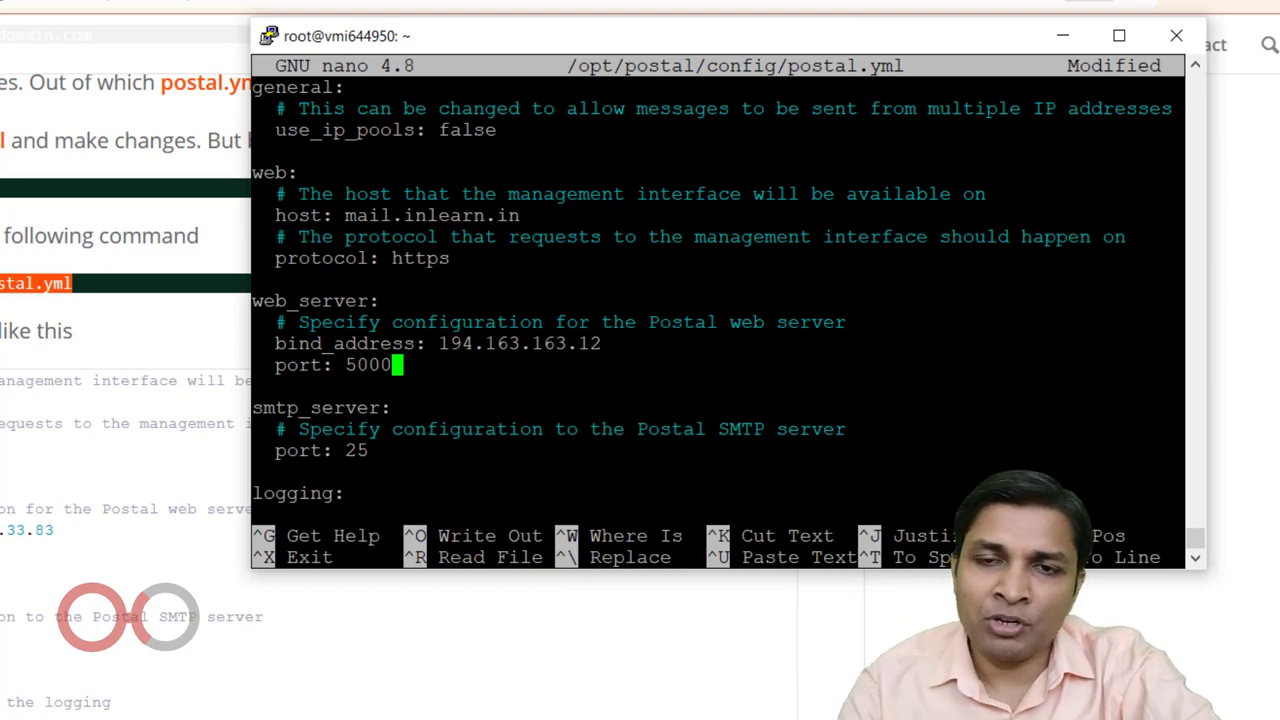
pyautogui.press('Down')
pyautogui.press('Down')
pyautogui.press('Down')
pyautogui.press('Down')
pyautogui.press('Down')
pyautogui.press('Down')
pyautogui.press('Down')
pyautogui.press('Down')
pyautogui.press('Down')
pyautogui.press('Down')
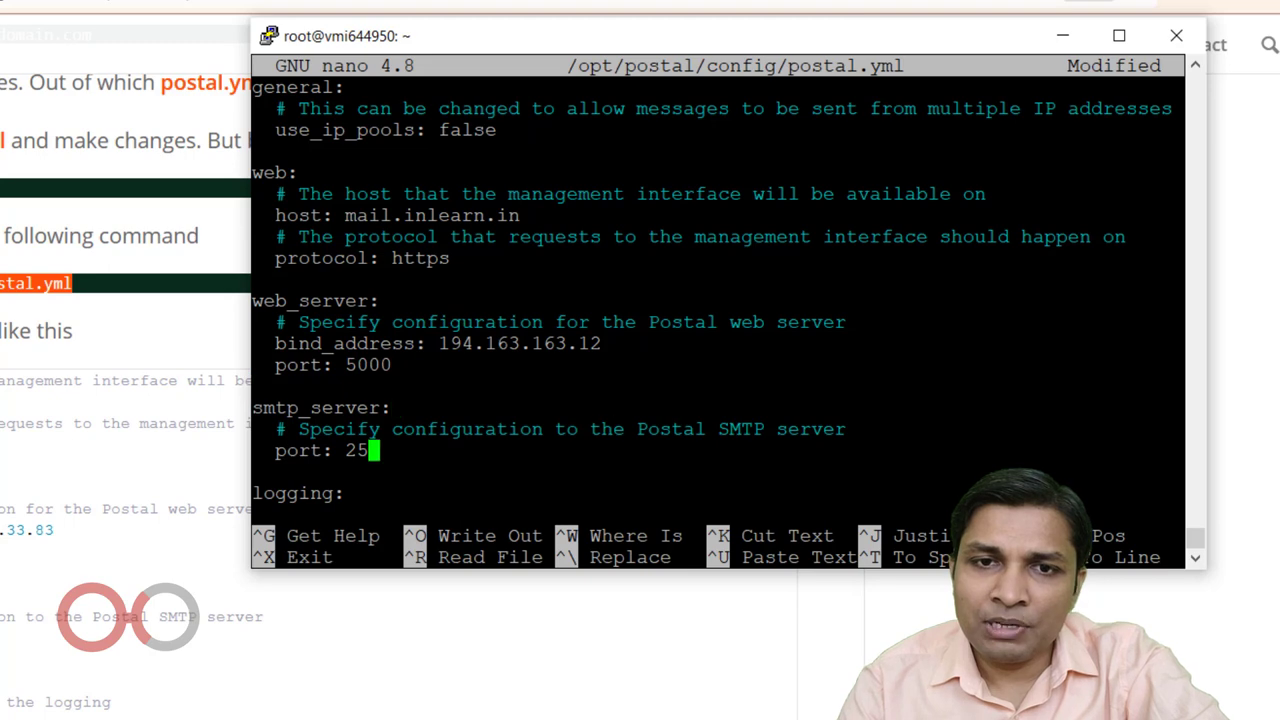
pyautogui.press('Up')
pyautogui.press('Up')
pyautogui.press('Up')
pyautogui.press('Up')
pyautogui.press('Up')
pyautogui.press('Up')
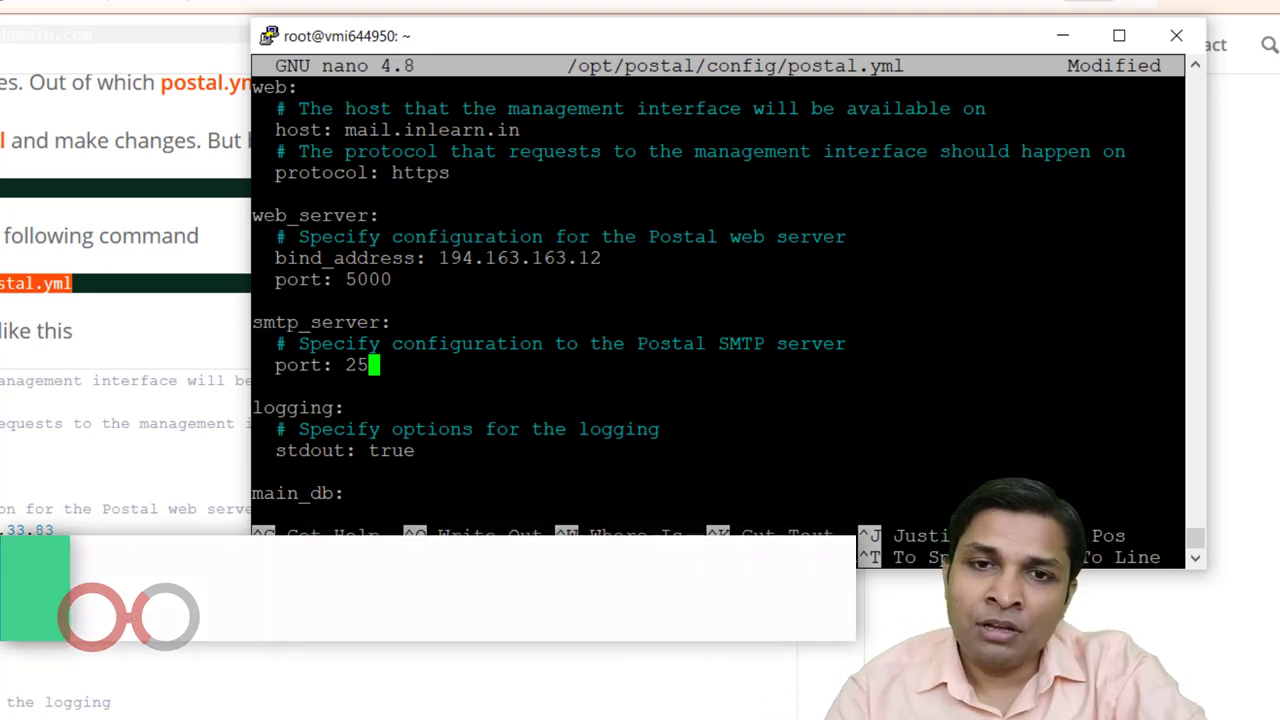
pyautogui.press('Down')
pyautogui.press('Down')
pyautogui.press('Down')
pyautogui.press('Down')
pyautogui.press('Down')
pyautogui.press('Down')
pyautogui.press('Down')
pyautogui.press('Down')
pyautogui.press('Down')
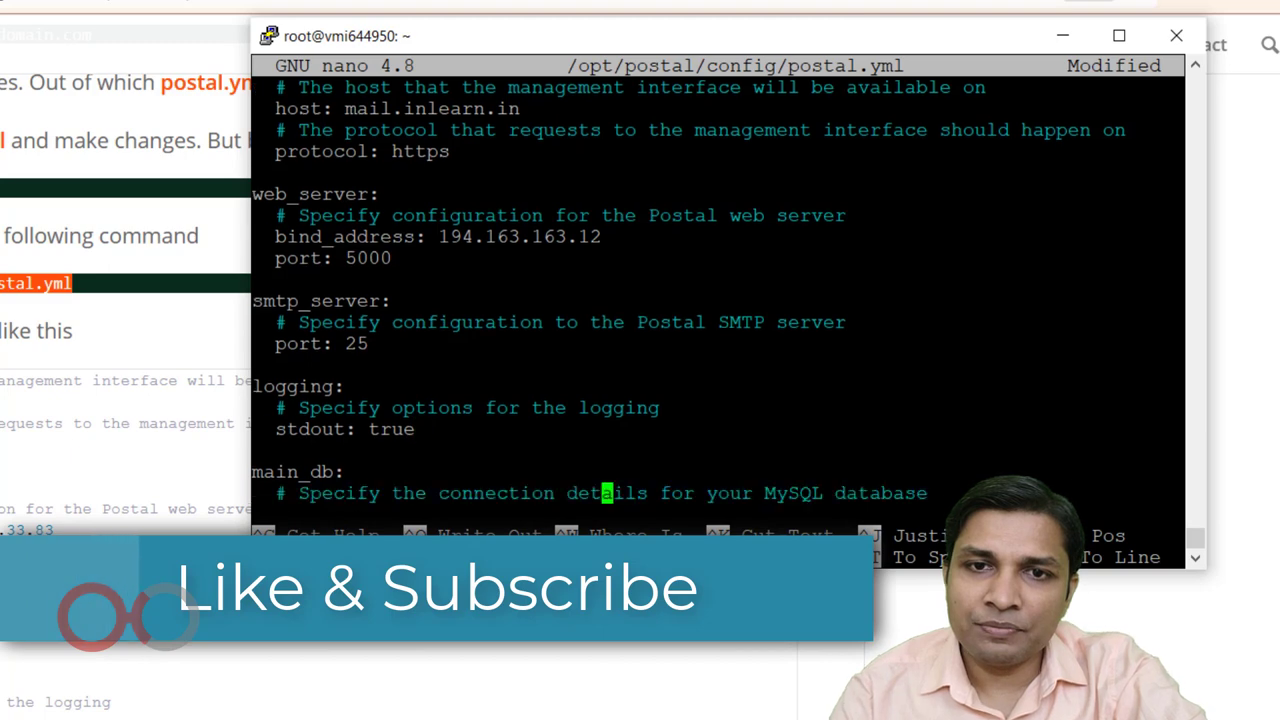
pyautogui.press('Down')
pyautogui.press('Down')
pyautogui.press('Down')
pyautogui.press('Down')
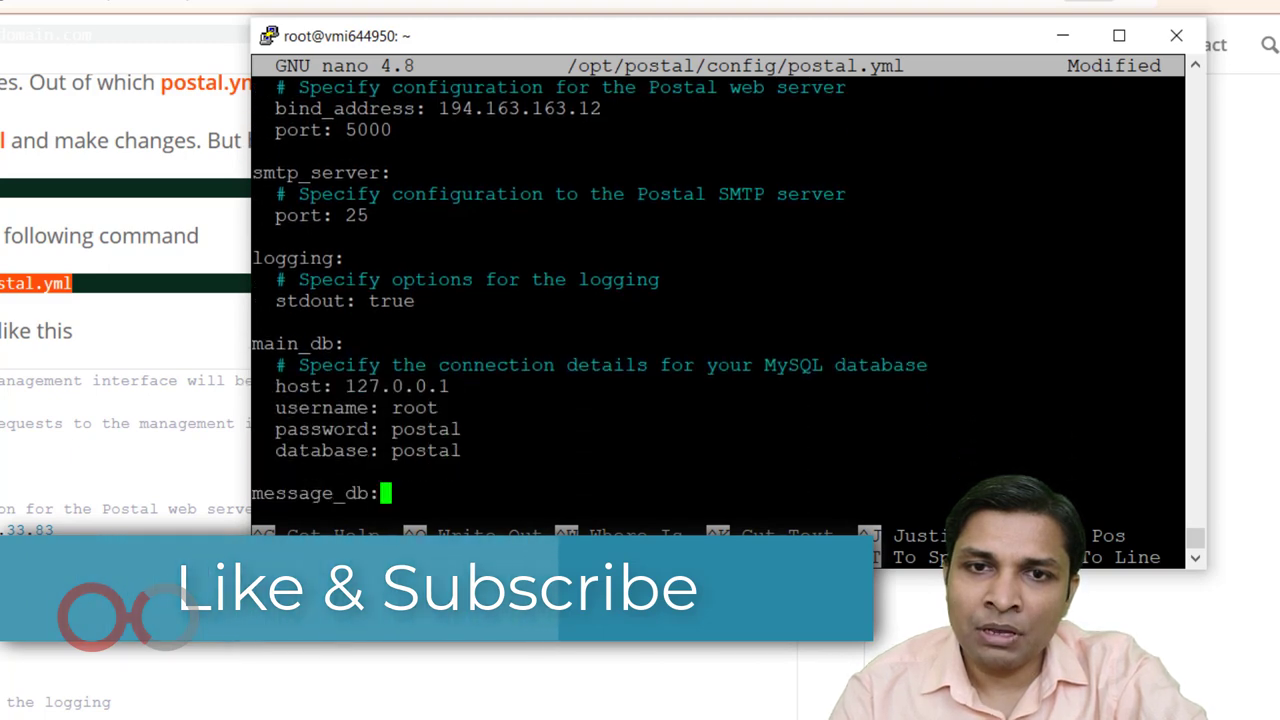
pyautogui.press('Up')
pyautogui.press('Up')
pyautogui.press('Up')
pyautogui.press('Up')
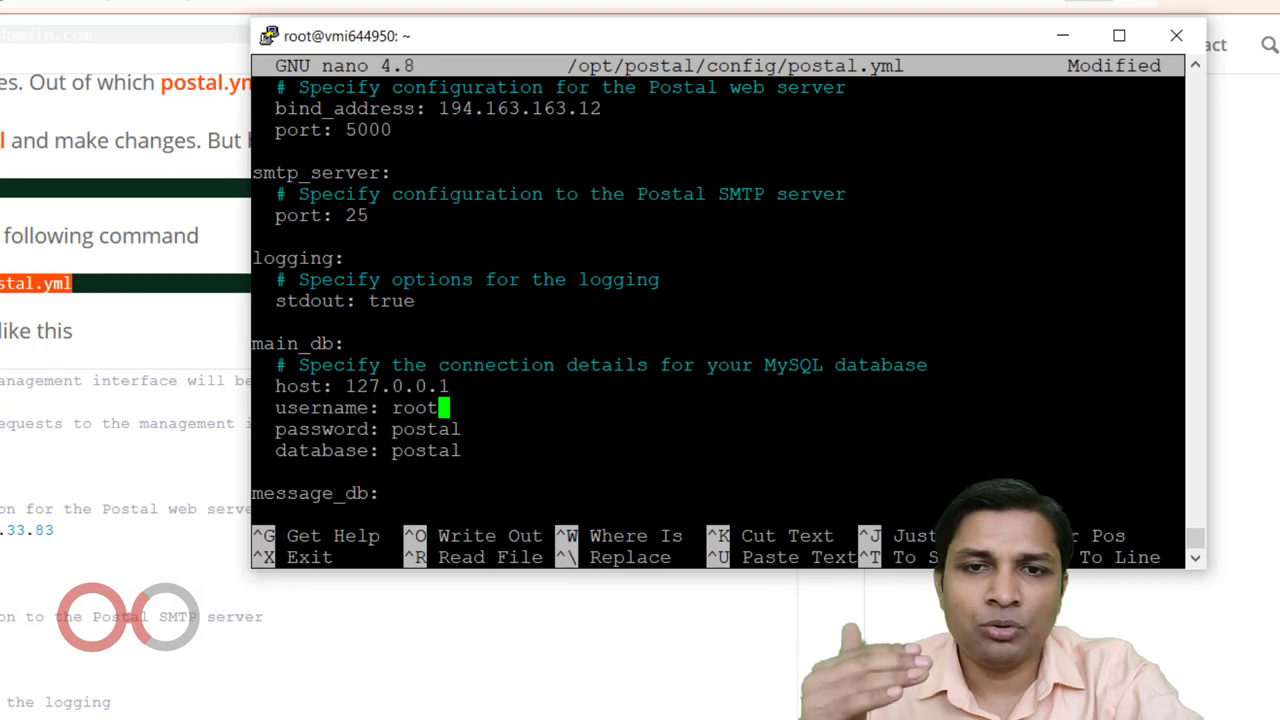
pyautogui.press('Down')
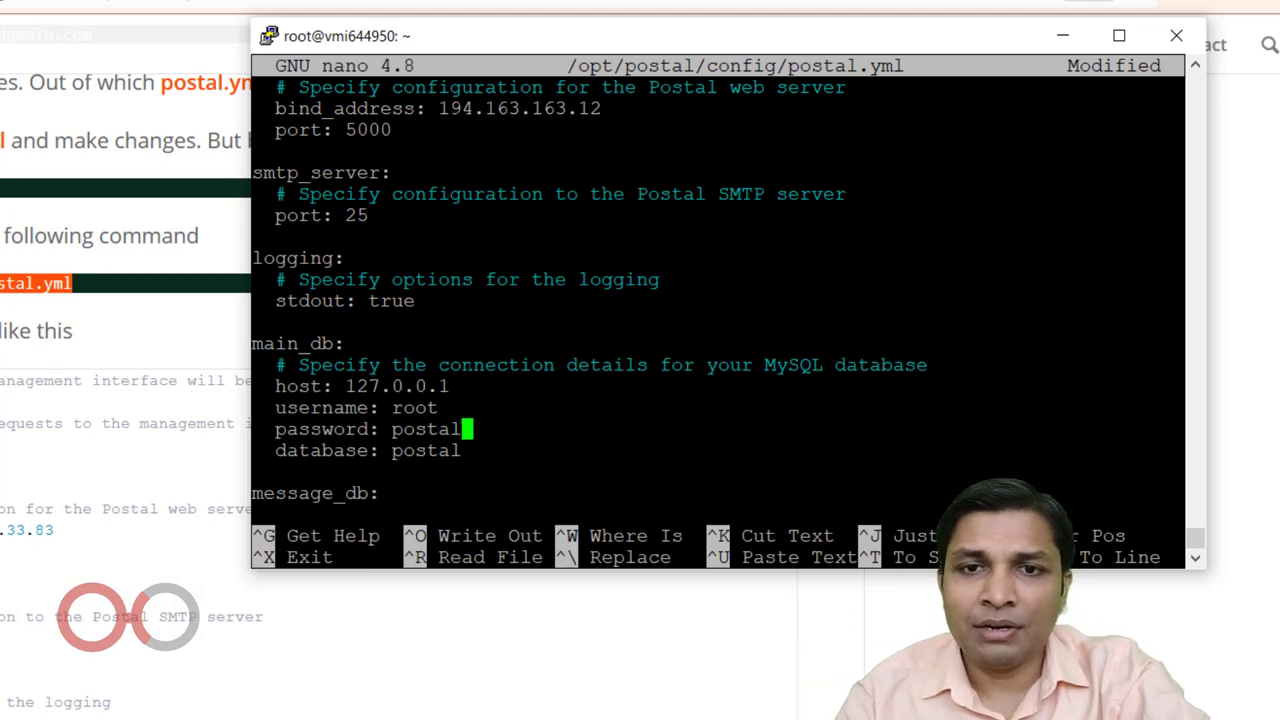
pyautogui.press('BackSpace')
pyautogui.press('BackSpace')
pyautogui.press('BackSpace')
pyautogui.press('BackSpace')
pyautogui.press('BackSpace')
pyautogui.press('BackSpace')
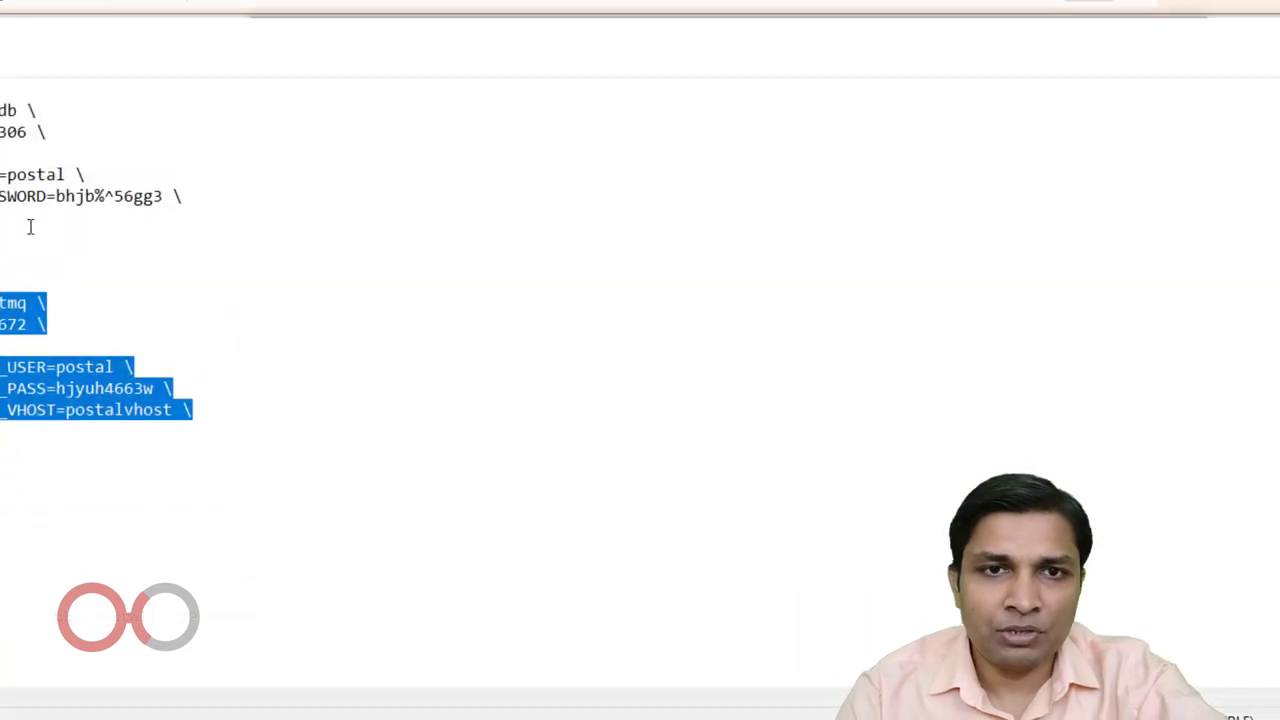
# - Paste the MySQL password from the notes as the main_db password
pyautogui.click(85, 197)
pyautogui.doubleClick(85, 197)
pyautogui.click(82, 196)
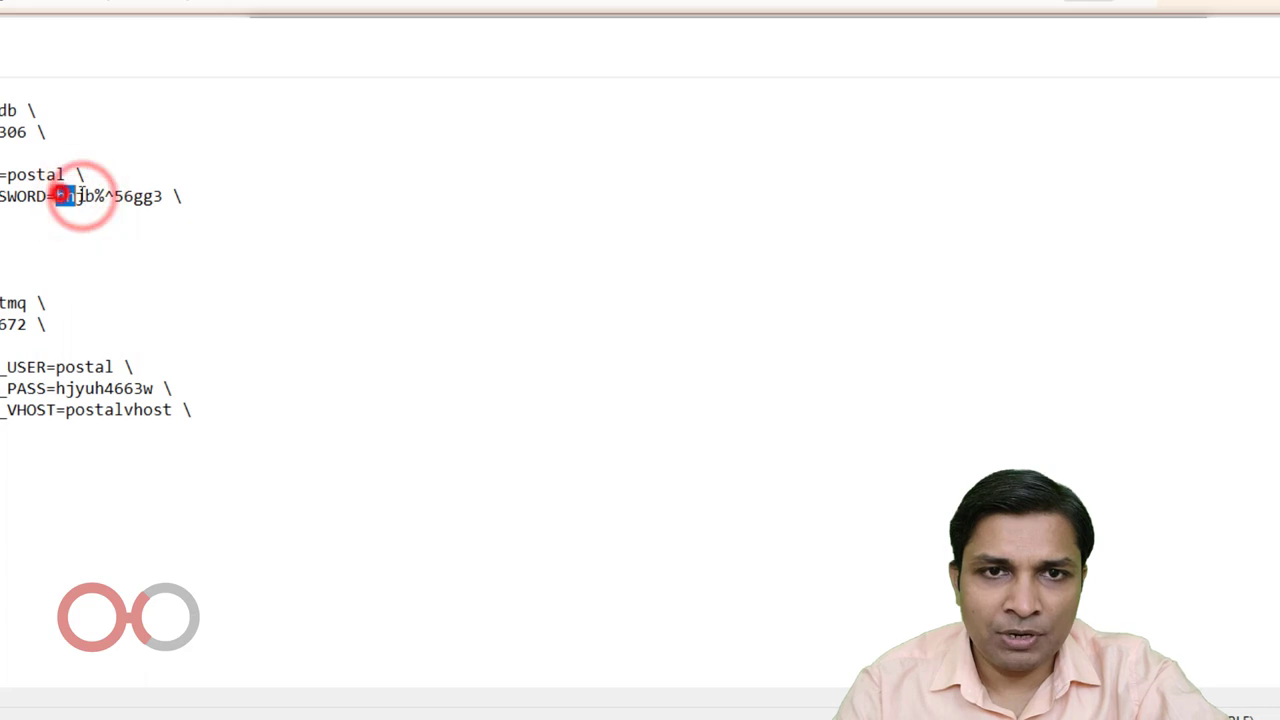
pyautogui.moveTo(57, 196); pyautogui.dragTo(164, 196)
pyautogui.hotkey('ctrl', 'c')
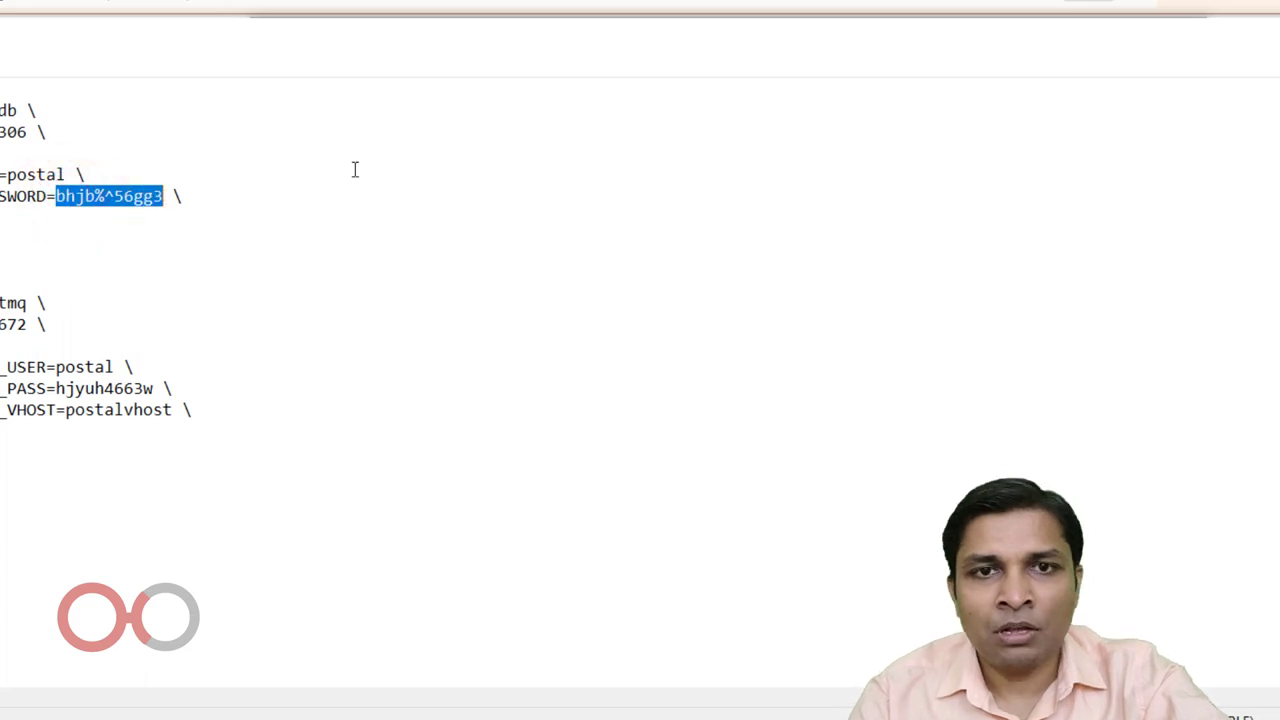
pyautogui.hotkey('alt', 'Tab')
pyautogui.press('shift+Insert')
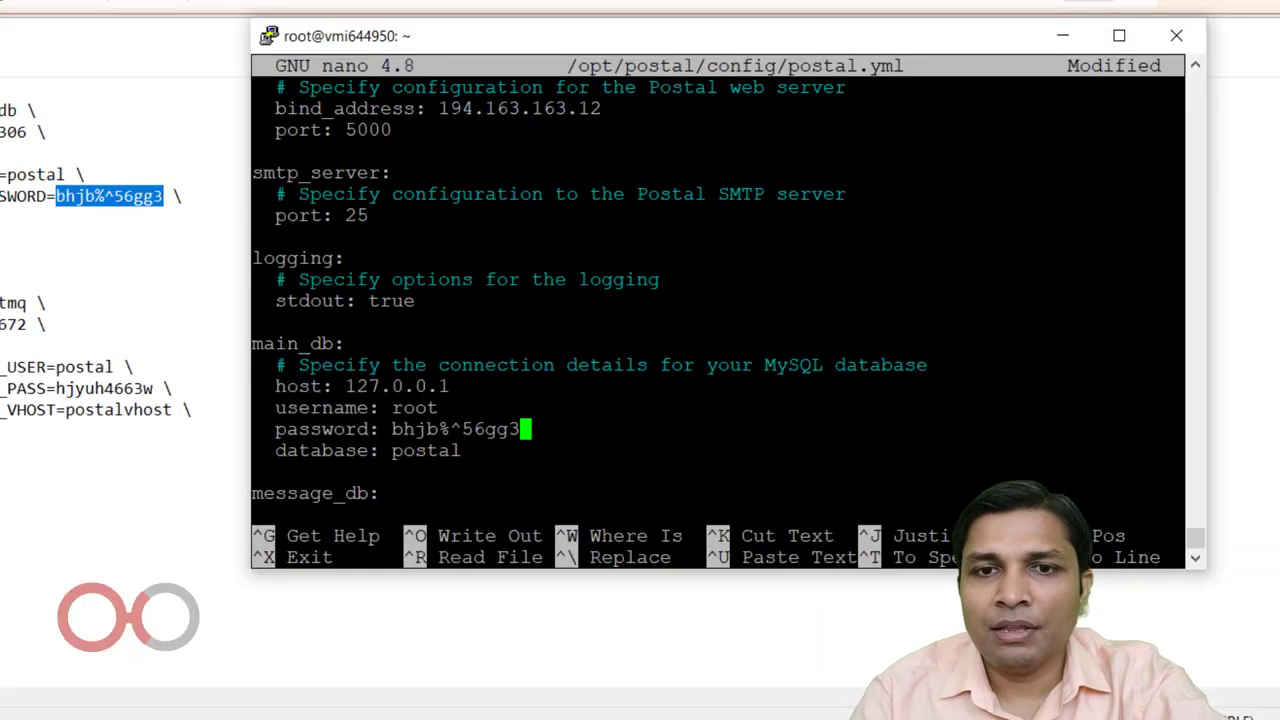
# - Replace the message_db placeholder password with the same MySQL password
pyautogui.press('Down')
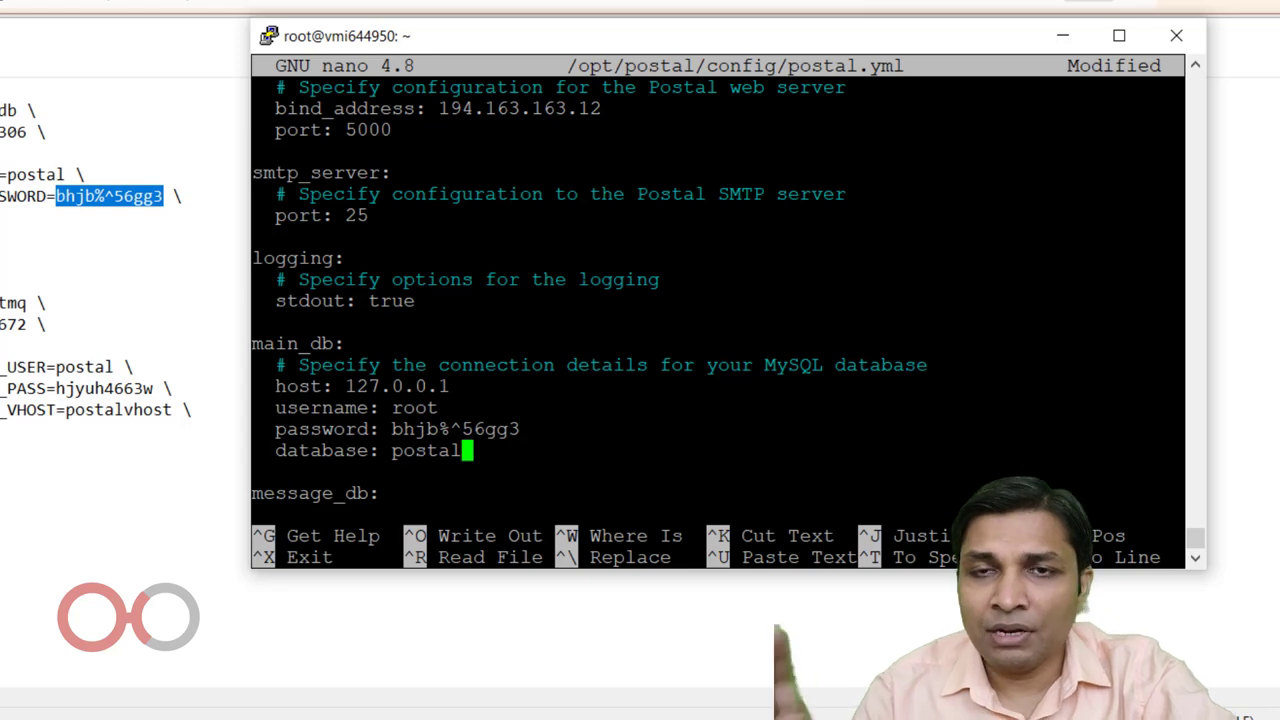
pyautogui.hotkey('alt', 'Tab')
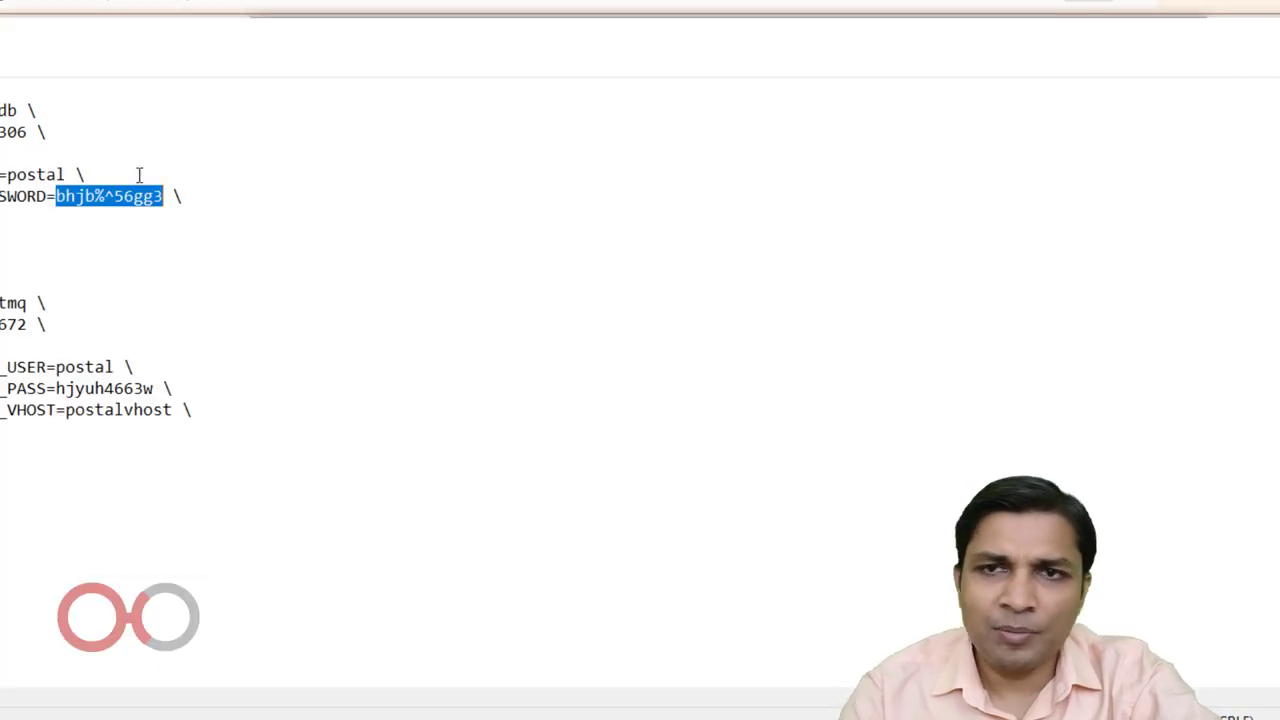
pyautogui.hotkey('alt', 'Tab')
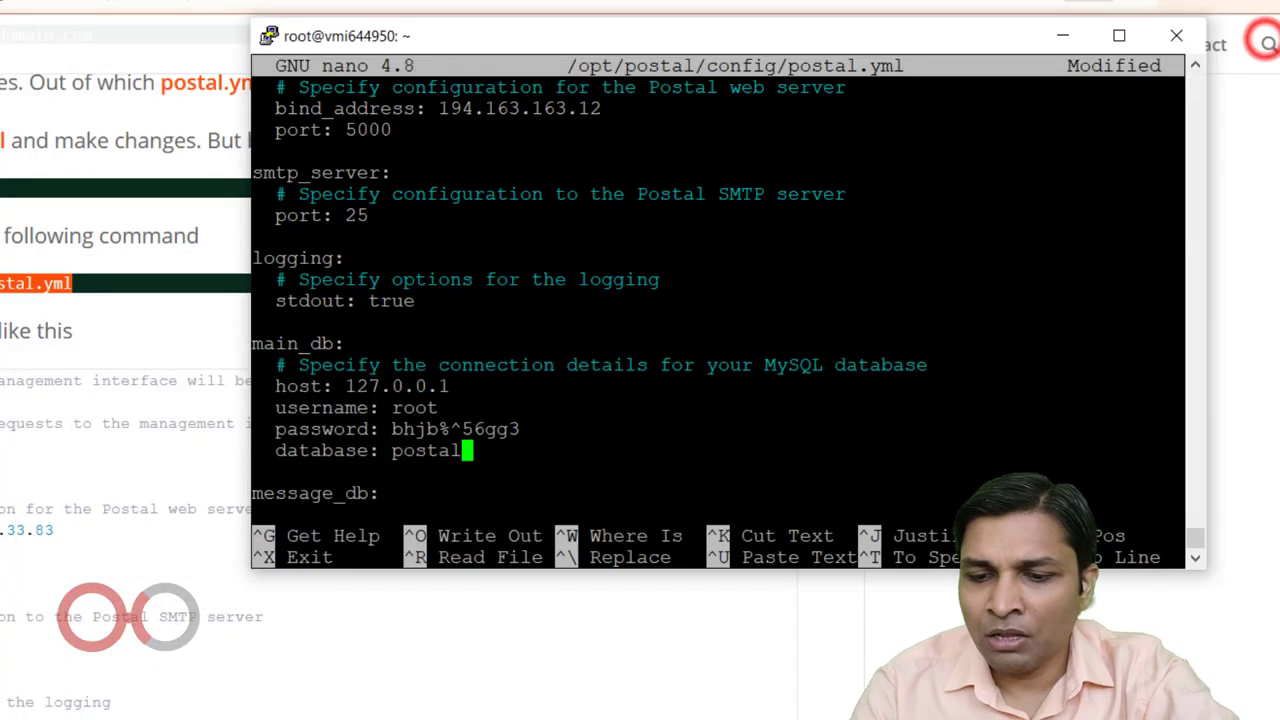
pyautogui.press('Down')
pyautogui.press('Down')
pyautogui.press('Down')
pyautogui.press('Down')
pyautogui.press('Down')
pyautogui.press('Down')
pyautogui.press('Down')
pyautogui.press('Down')
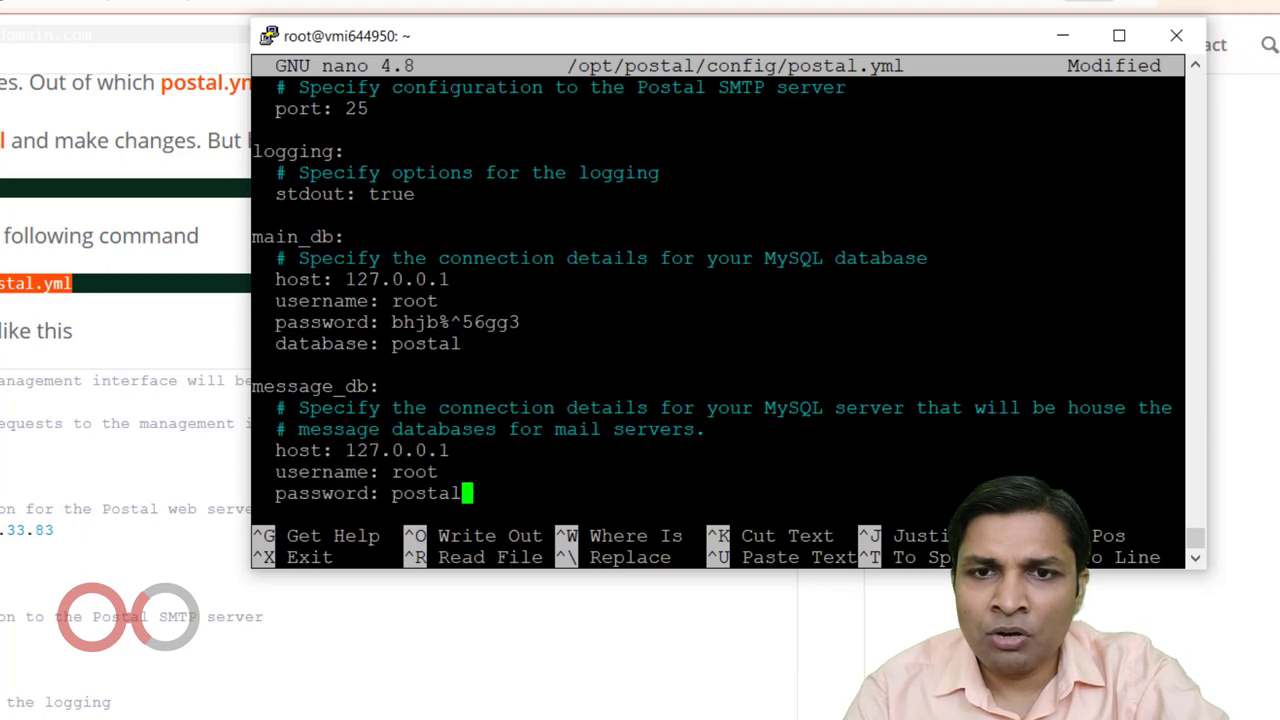
pyautogui.press('Up')
pyautogui.press('Up')
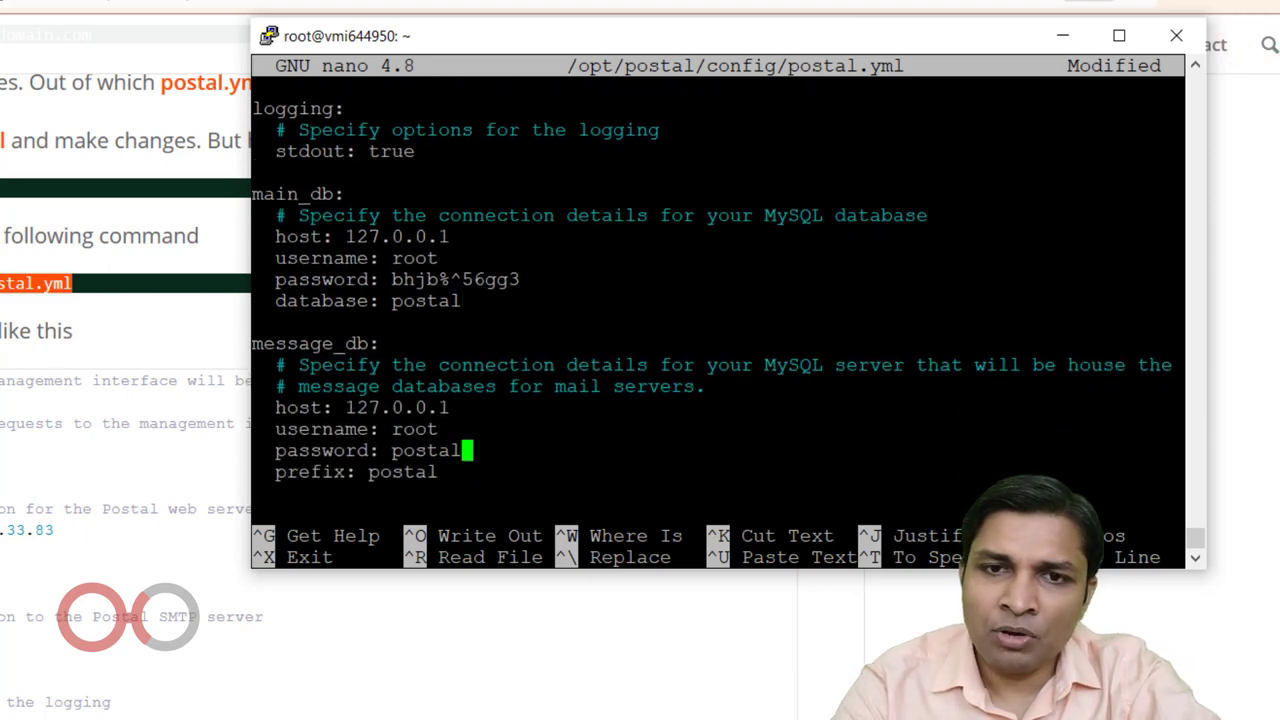
pyautogui.press('BackSpace')
pyautogui.press('BackSpace')
pyautogui.press('BackSpace')
pyautogui.press('BackSpace')
pyautogui.press('BackSpace')
pyautogui.press('BackSpace')
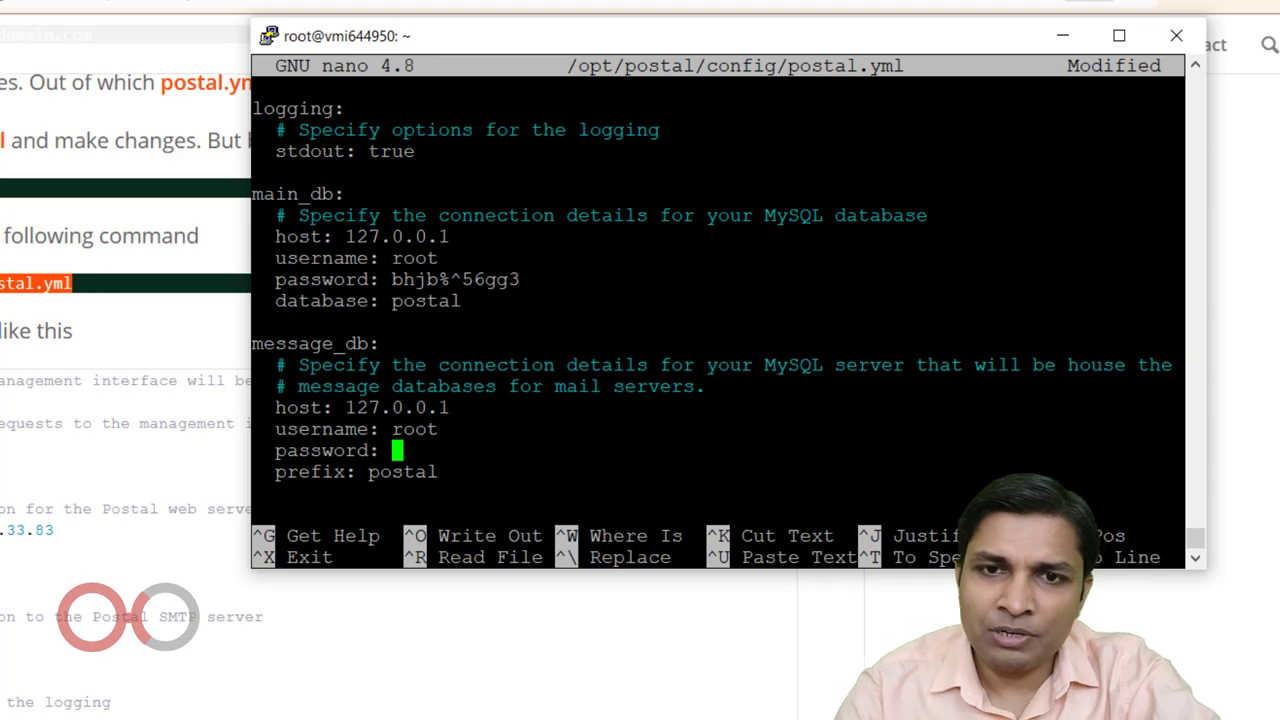
pyautogui.press('shift+Insert')
pyautogui.press('Down')
pyautogui.press('Down')
pyautogui.press('Down')
pyautogui.press('Down')
pyautogui.press('Down')
pyautogui.press('Down')
pyautogui.press('Down')
pyautogui.press('Down')
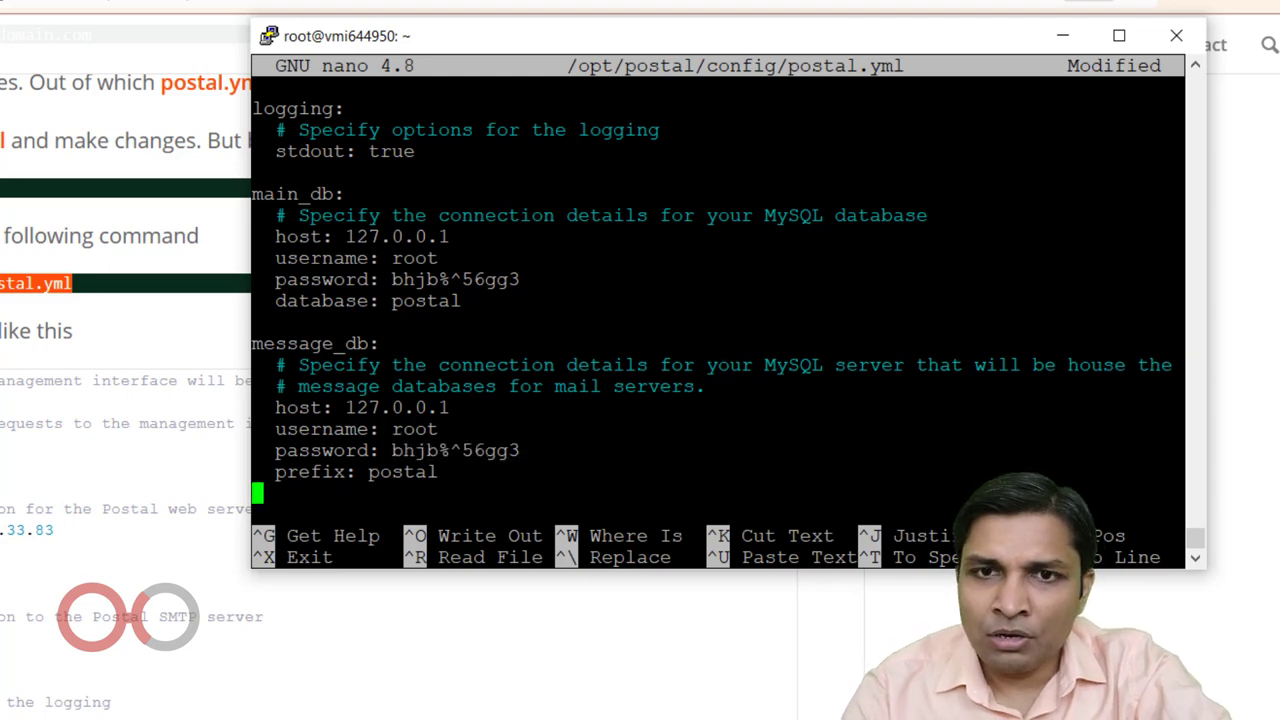
pyautogui.press('Up')
pyautogui.press('Up')
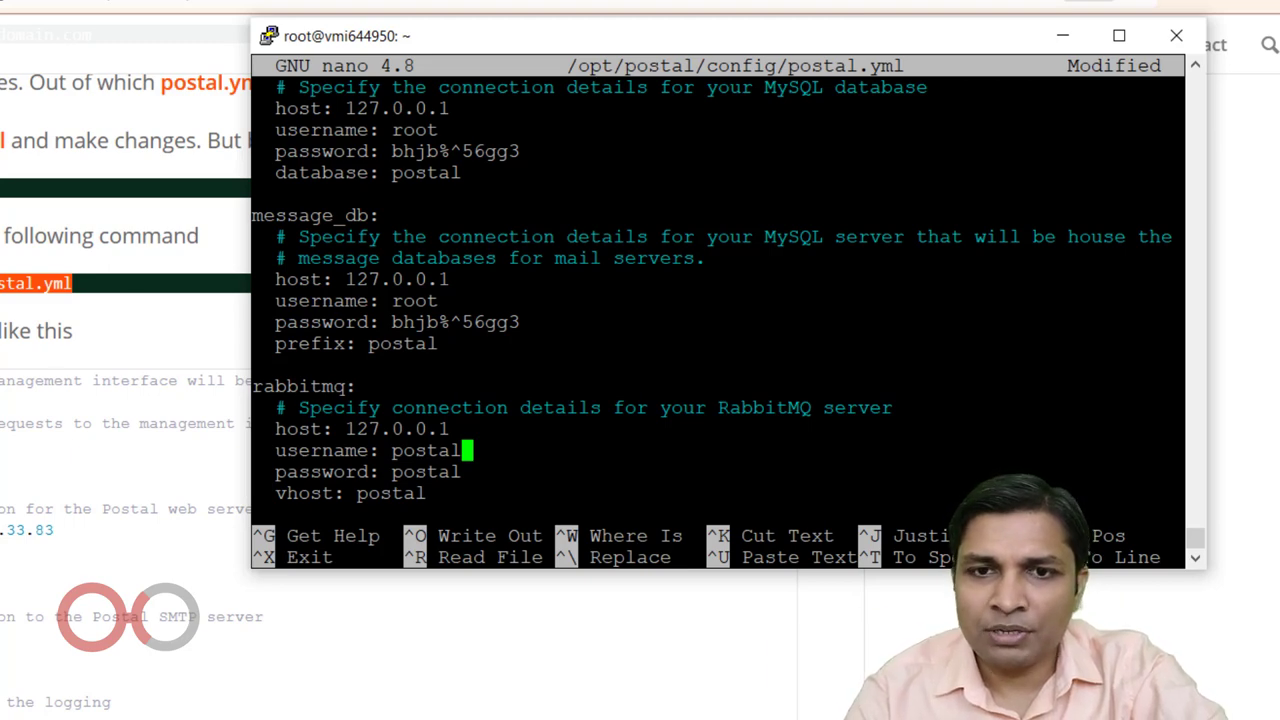
# - Replace the rabbitmq placeholder password with the RabbitMQ password from the notes
pyautogui.press('Down')
pyautogui.press('BackSpace')
pyautogui.press('BackSpace')
pyautogui.press('BackSpace')
pyautogui.press('BackSpace')
pyautogui.press('BackSpace')
pyautogui.press('BackSpace')
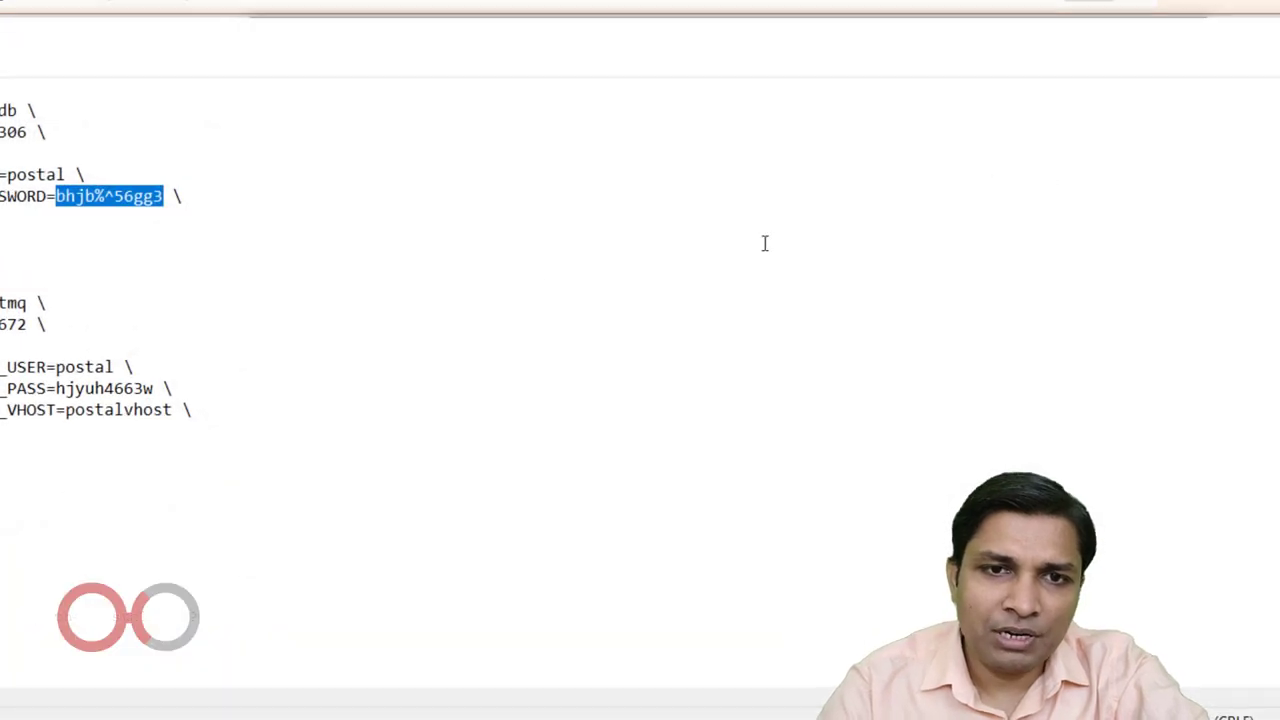
pyautogui.moveTo(57, 389); pyautogui.dragTo(155, 389)
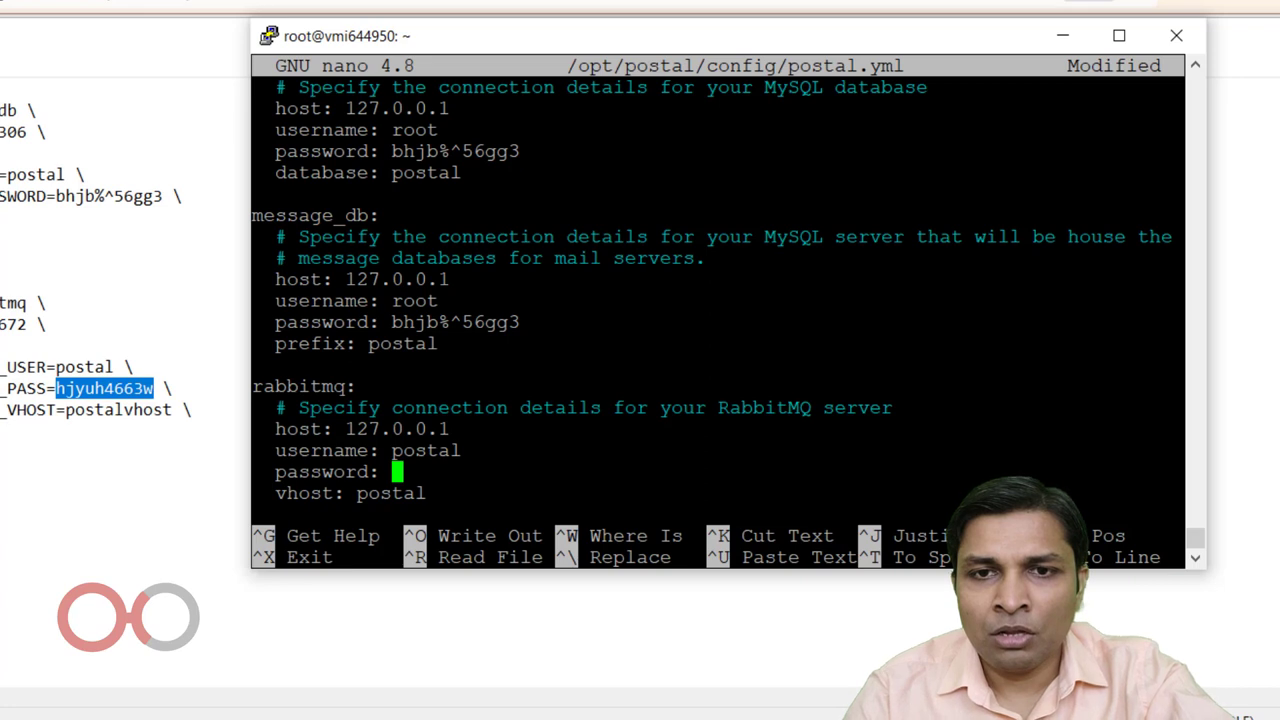
pyautogui.press('shift+Insert')
# - Append 'vhost' to the rabbitmq vhost so it reads postalvhost
pyautogui.click(123, 411)
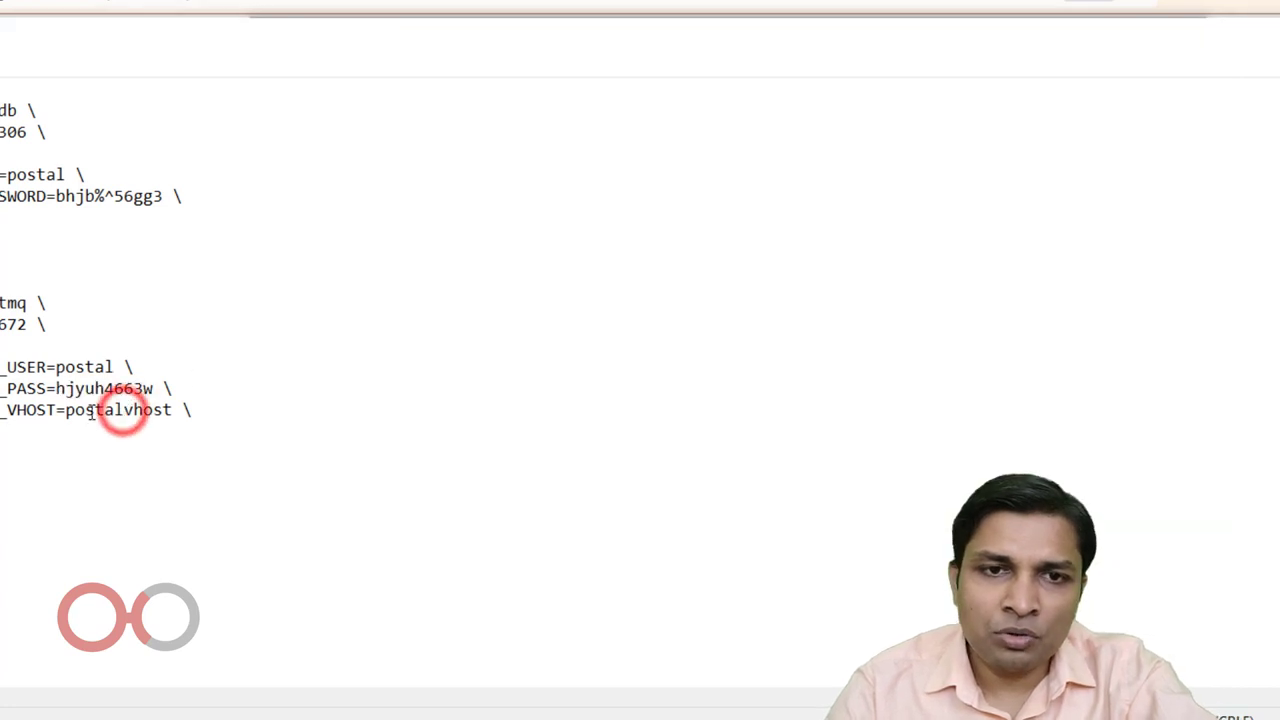
pyautogui.moveTo(72, 411); pyautogui.dragTo(173, 409)
pyautogui.click(78, 411)
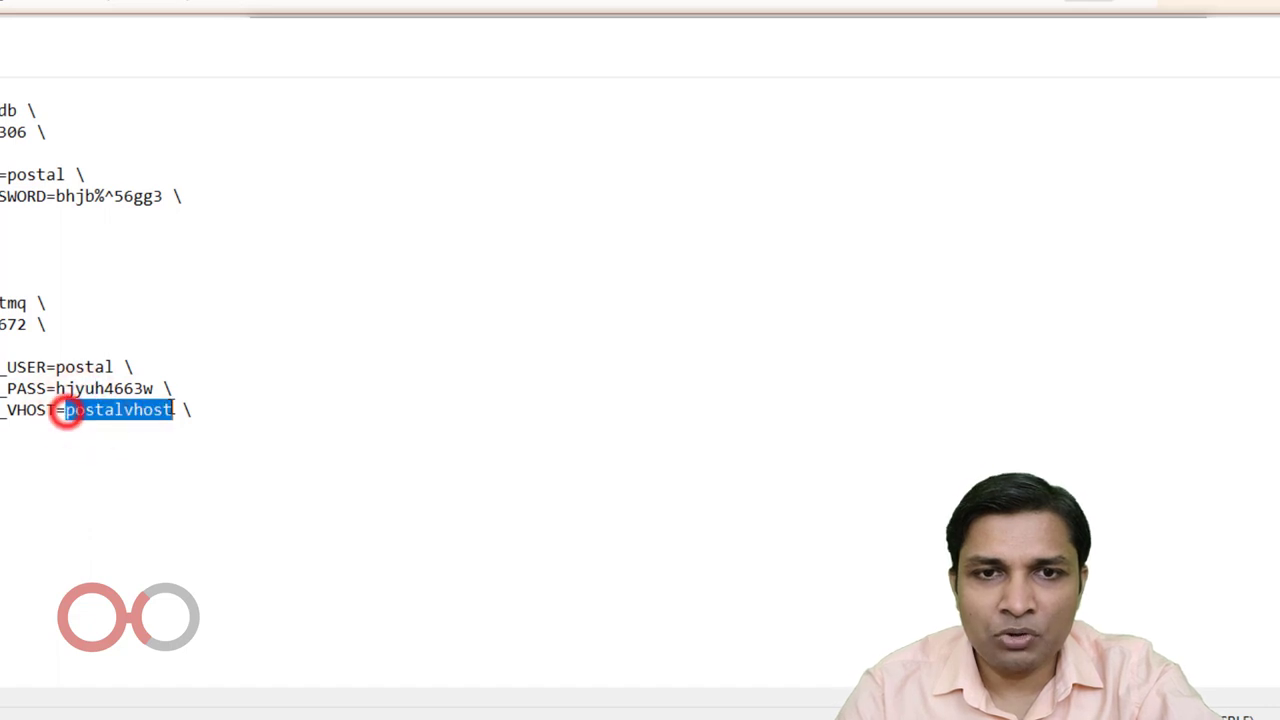
pyautogui.click(140, 410)
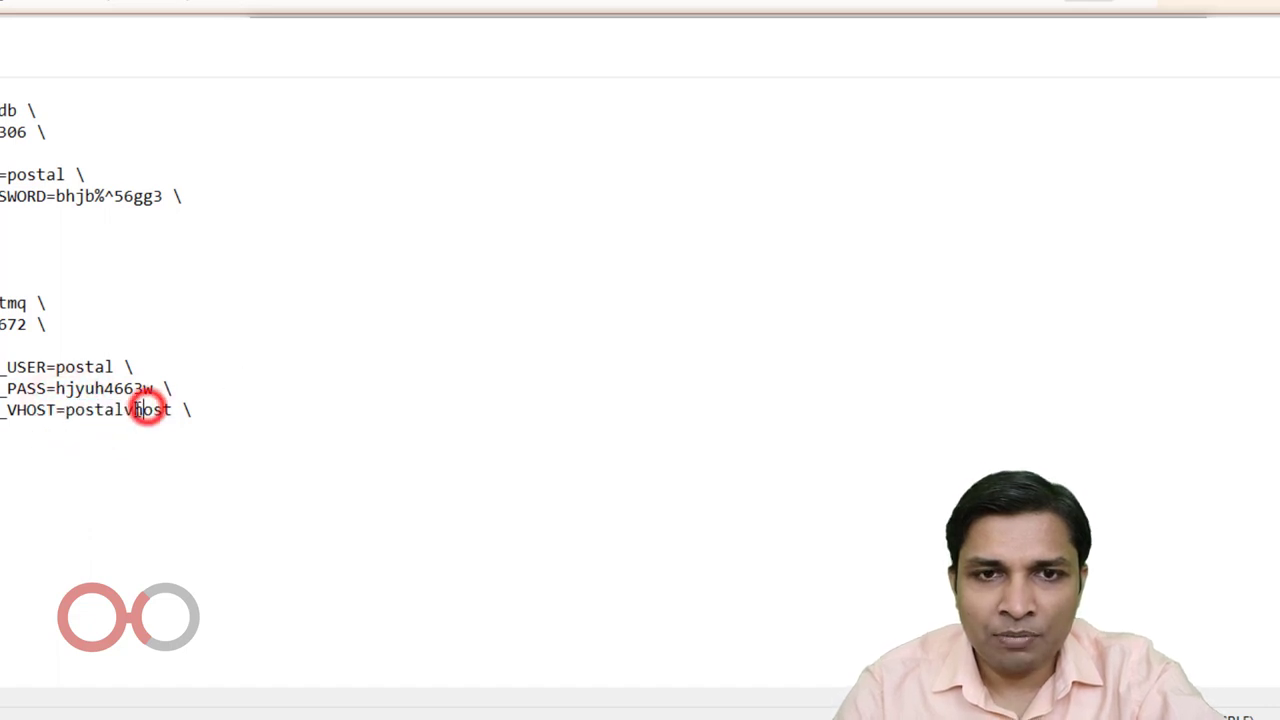
pyautogui.moveTo(123, 410); pyautogui.dragTo(173, 410)
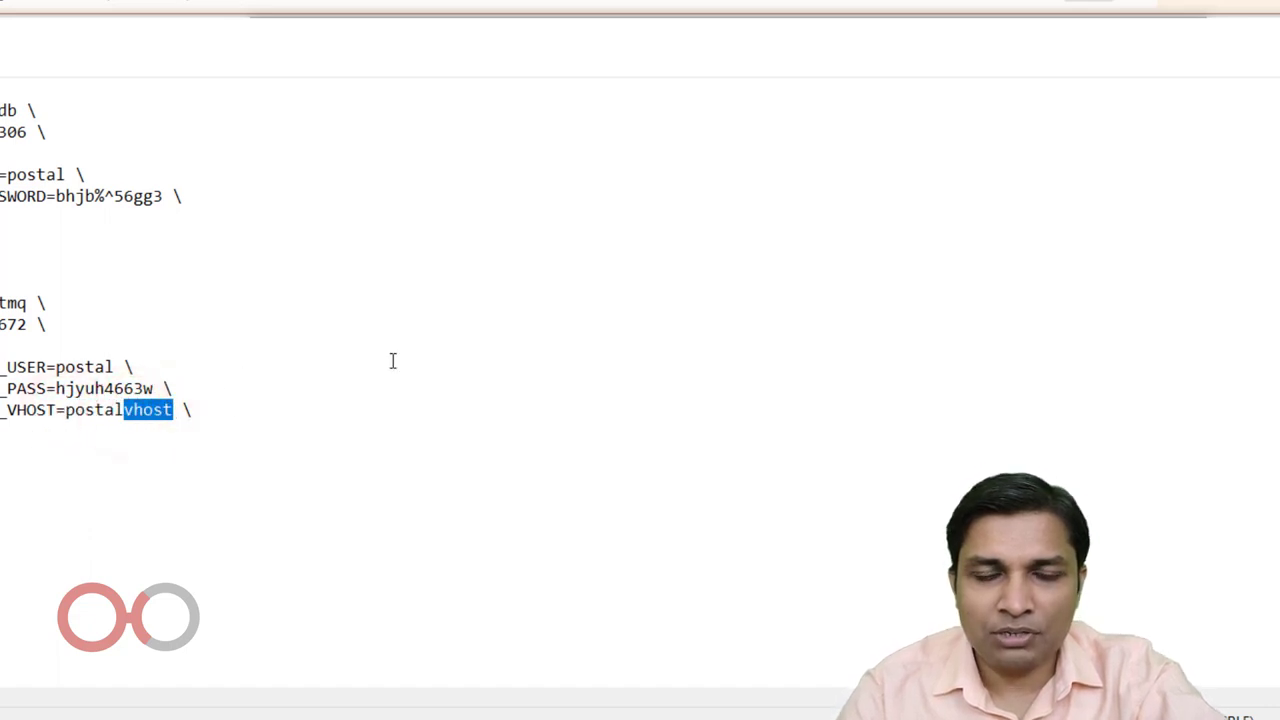
pyautogui.hotkey('alt', 'Tab')
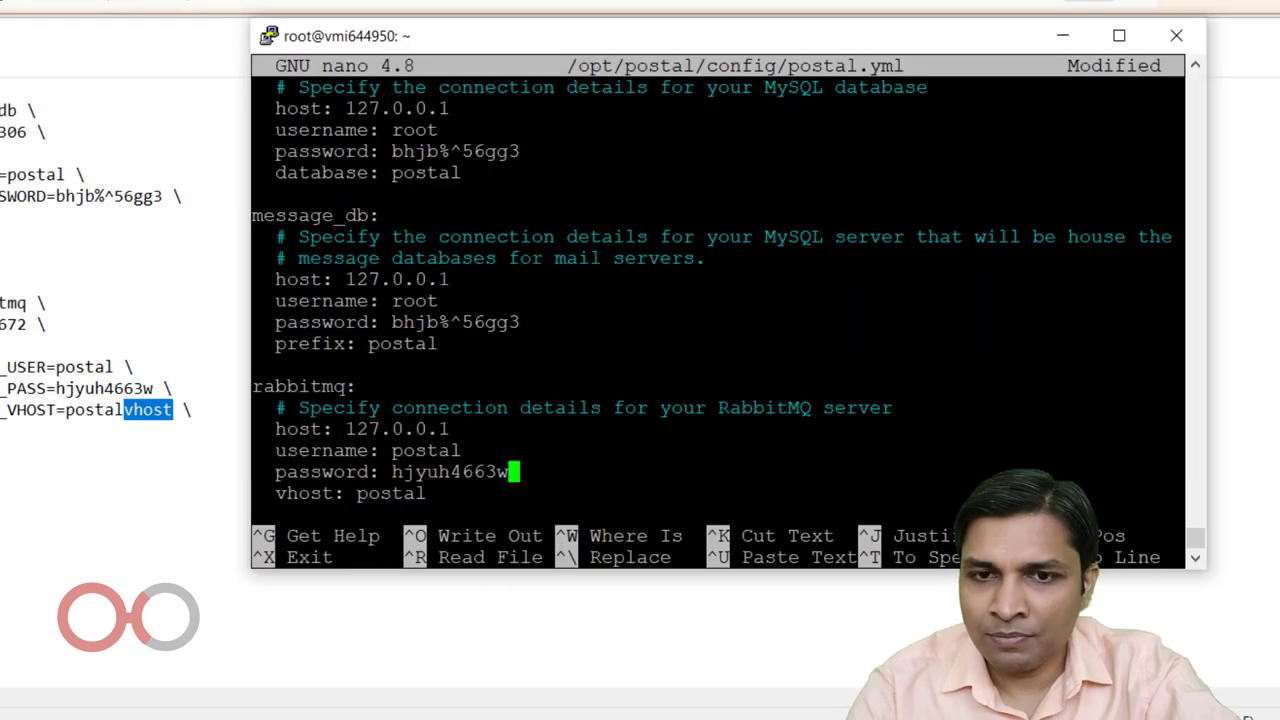
pyautogui.press('Down')
pyautogui.write('vhost')
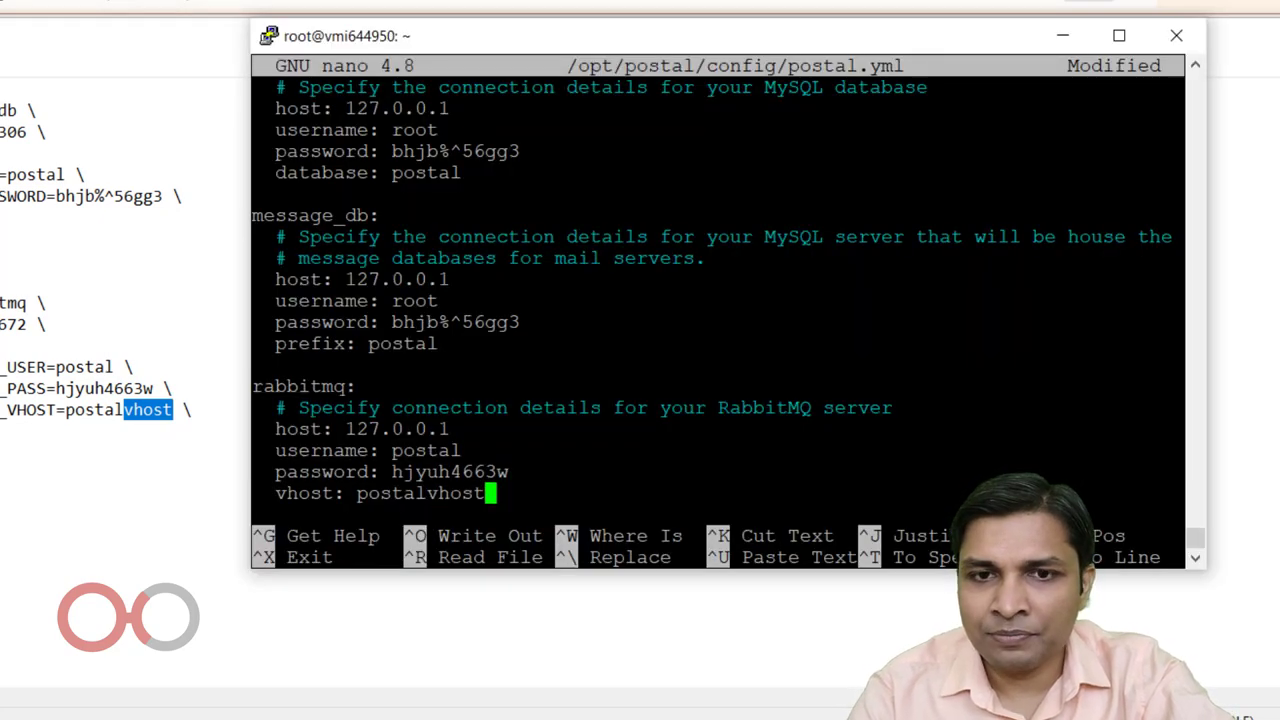
# - Erase the example hostname from the dns mx_records entry
pyautogui.press('Down')
pyautogui.press('Down')
pyautogui.press('Down')
pyautogui.press('Down')
pyautogui.press('Down')
pyautogui.press('Down')
pyautogui.press('Down')
pyautogui.press('Down')
pyautogui.press('Down')
pyautogui.press('Down')
pyautogui.press('Up')
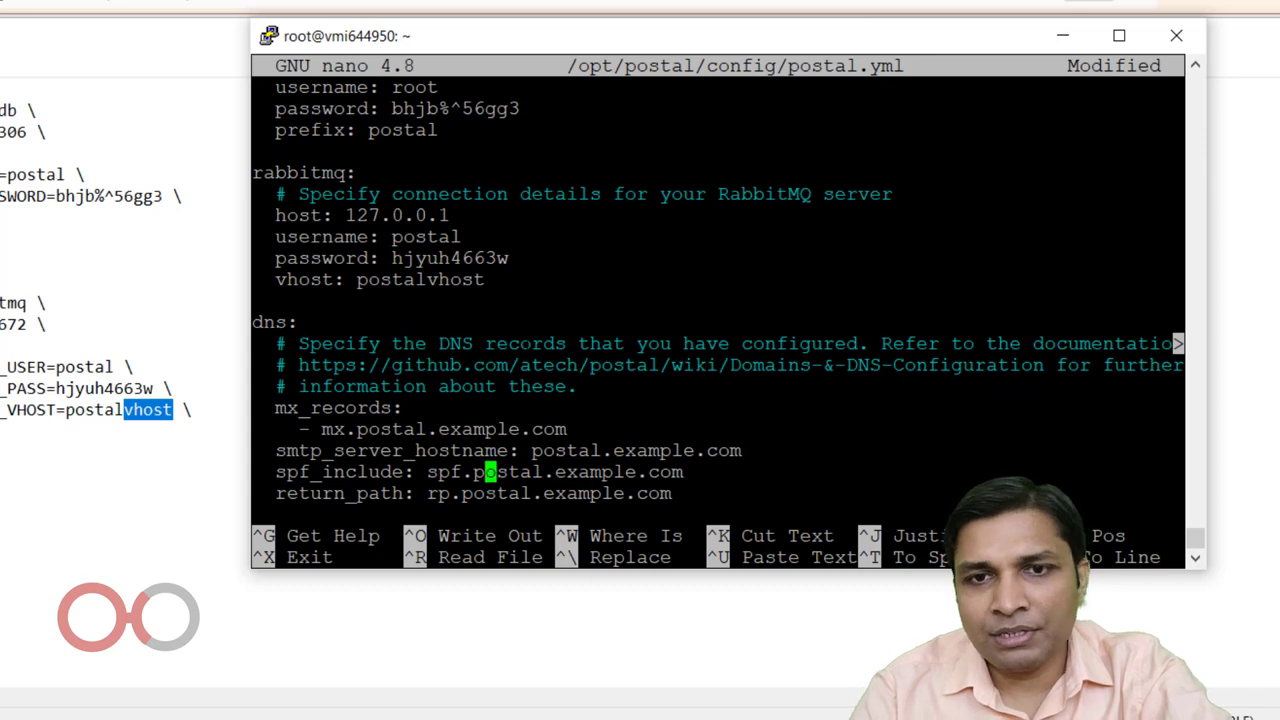
pyautogui.press('Up')
pyautogui.press('Up')
pyautogui.press('Right')
pyautogui.press('Right')
pyautogui.press('Right')
pyautogui.press('Right')
pyautogui.press('Right')
pyautogui.press('Right')
pyautogui.press('Right')
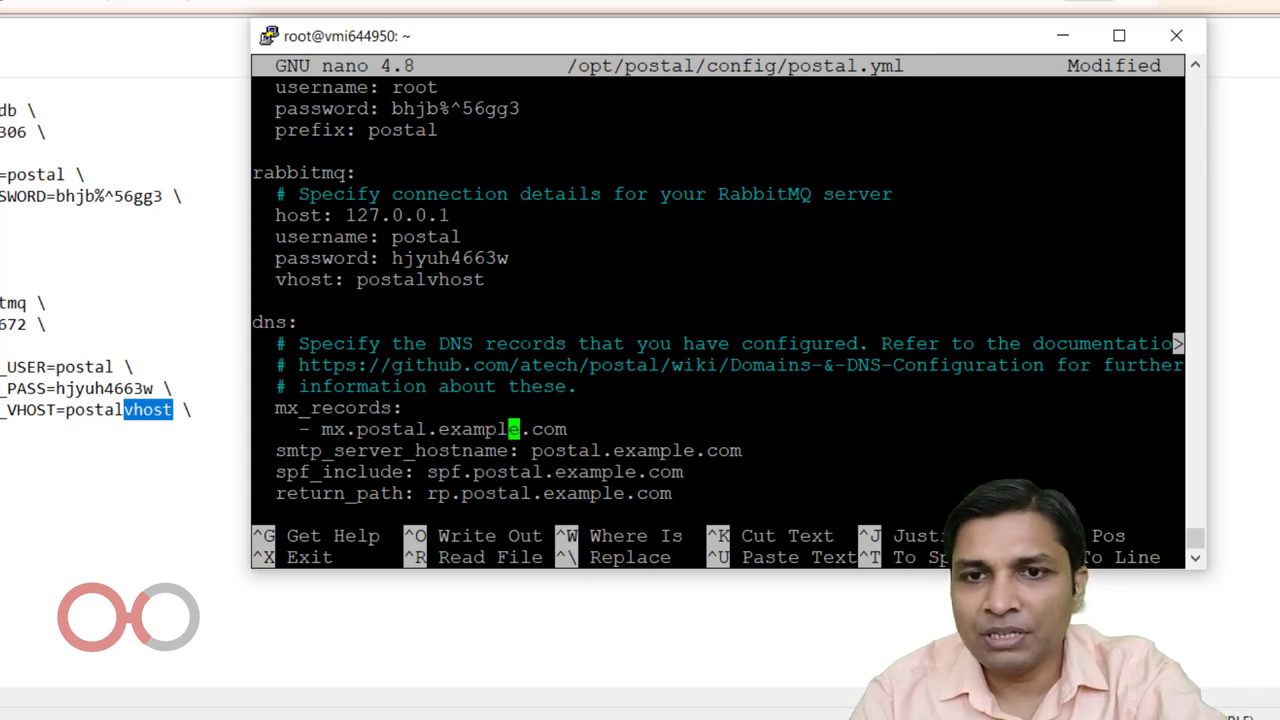
pyautogui.press('BackSpace')
pyautogui.press('BackSpace')
pyautogui.press('BackSpace')
pyautogui.press('BackSpace')
pyautogui.press('BackSpace')
pyautogui.press('BackSpace')
pyautogui.press('BackSpace')
pyautogui.press('BackSpace')
pyautogui.press('BackSpace')
pyautogui.press('BackSpace')
pyautogui.press('BackSpace')
pyautogui.press('BackSpace')
pyautogui.press('BackSpace')
pyautogui.press('BackSpace')
pyautogui.press('BackSpace')
pyautogui.press('BackSpace')
pyautogui.press('BackSpace')
pyautogui.press('BackSpace')
pyautogui.press('BackSpace')
pyautogui.press('BackSpace')
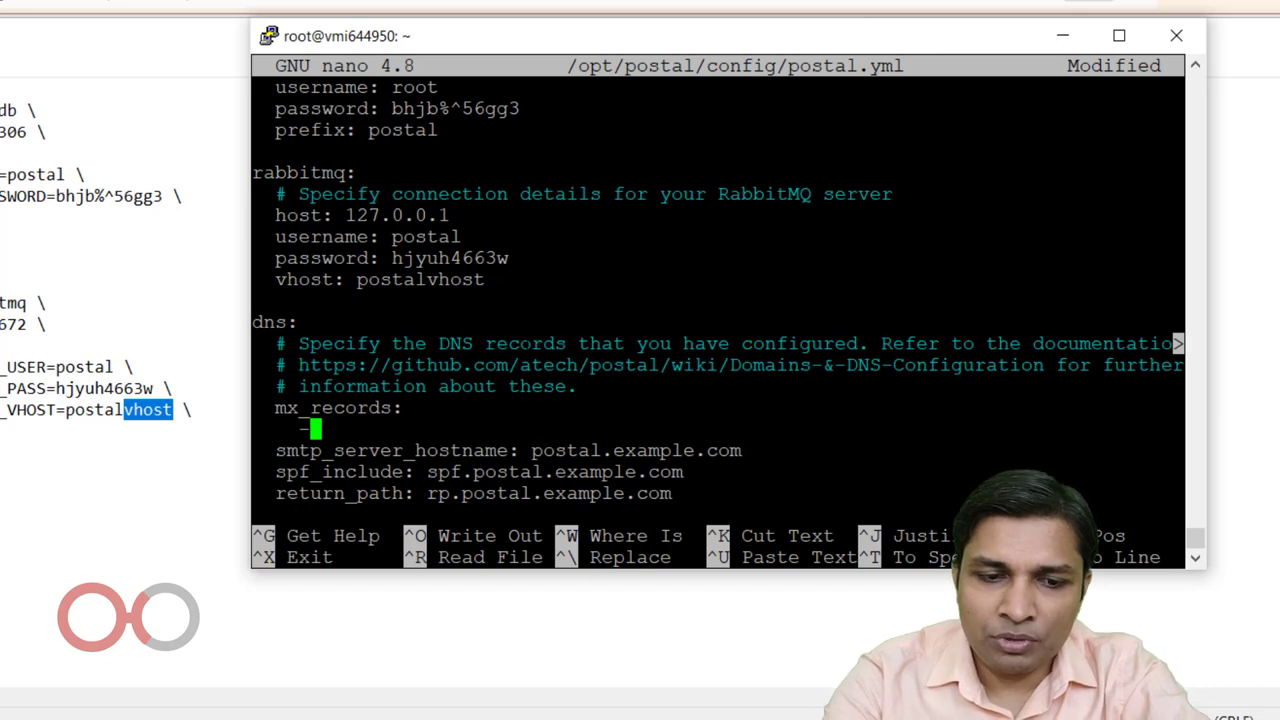
# - Enter mail.inlearn.in as the MX record and as smtp_server_hostname
pyautogui.write('mail.inl')
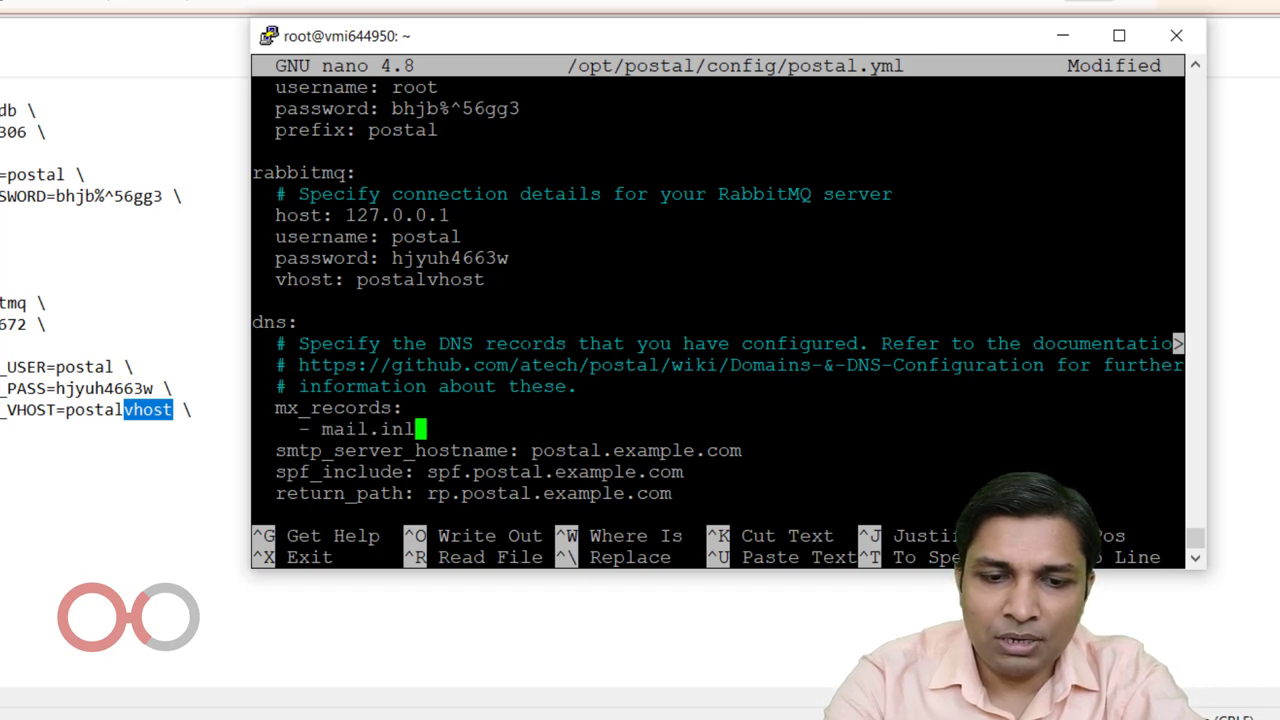
pyautogui.write('earn.in')
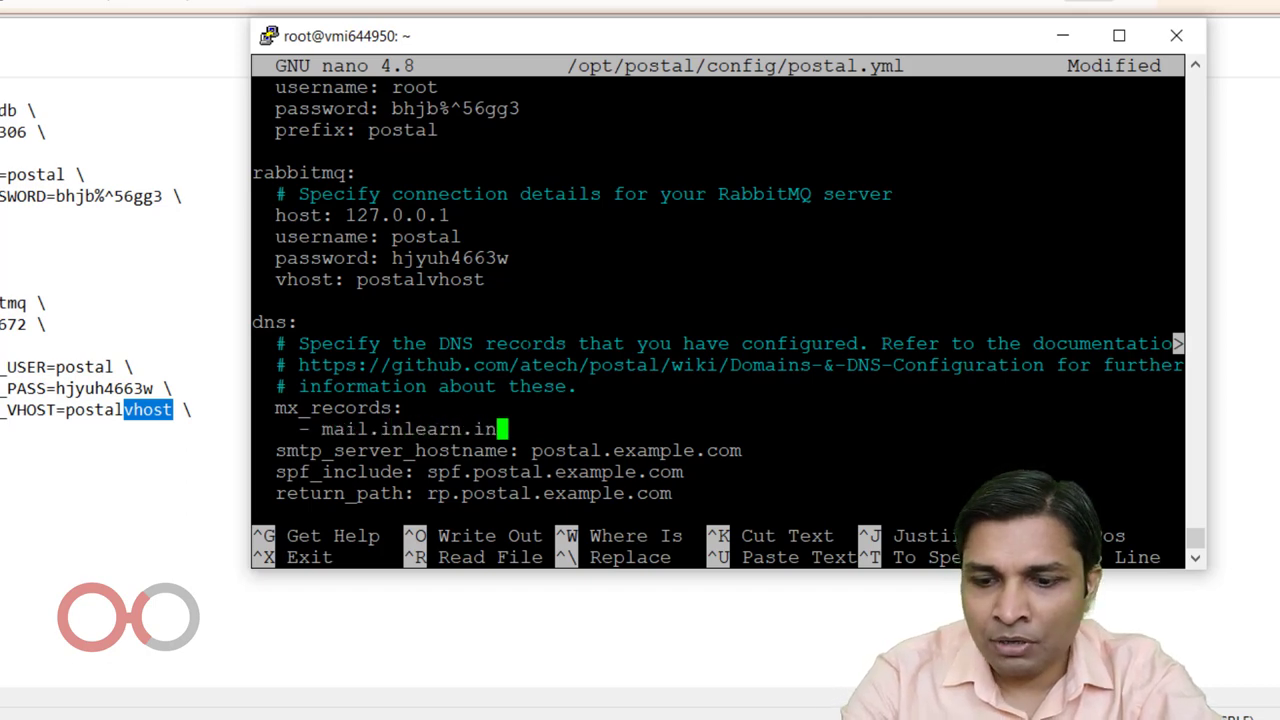
pyautogui.press('Down')
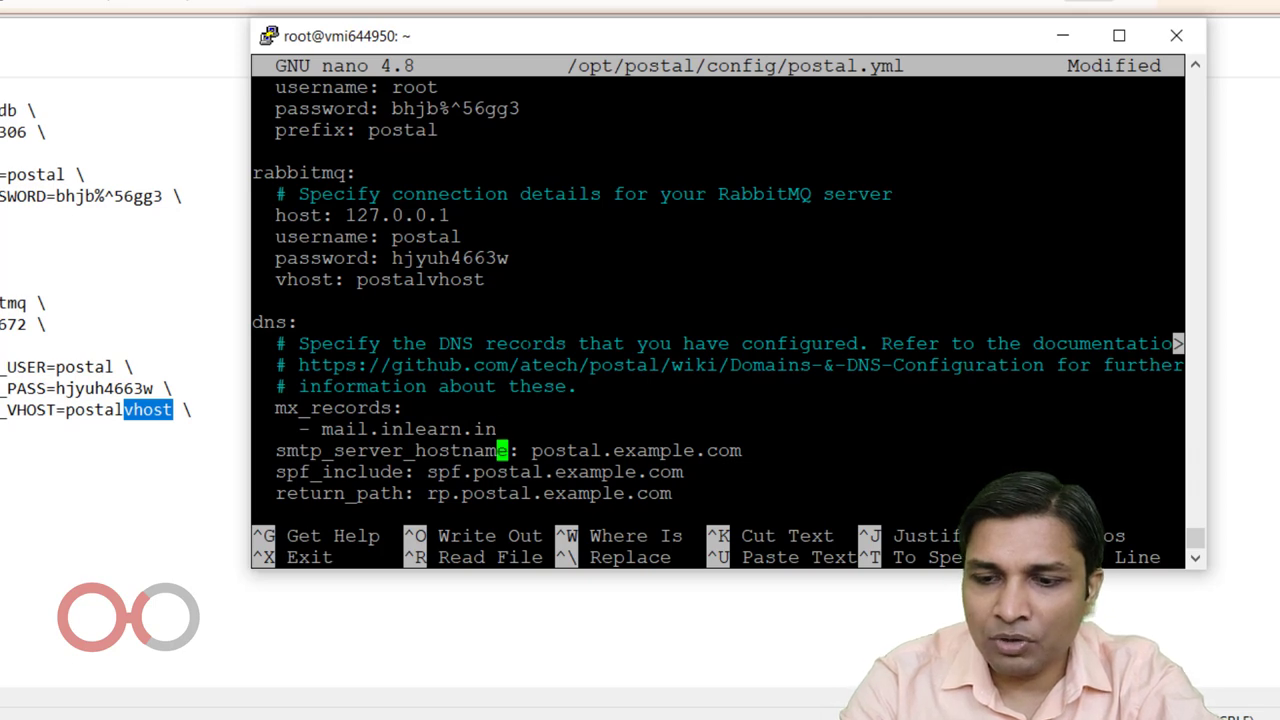
pyautogui.press('End')
pyautogui.press('BackSpace')
pyautogui.press('BackSpace')
pyautogui.press('BackSpace')
pyautogui.press('BackSpace')
pyautogui.press('BackSpace')
pyautogui.press('BackSpace')
pyautogui.press('BackSpace')
pyautogui.press('BackSpace')
pyautogui.press('BackSpace')
pyautogui.press('BackSpace')
pyautogui.press('BackSpace')
pyautogui.press('BackSpace')
pyautogui.press('BackSpace')
pyautogui.press('BackSpace')
pyautogui.press('BackSpace')
pyautogui.press('BackSpace')
pyautogui.press('BackSpace')
pyautogui.press('BackSpace')
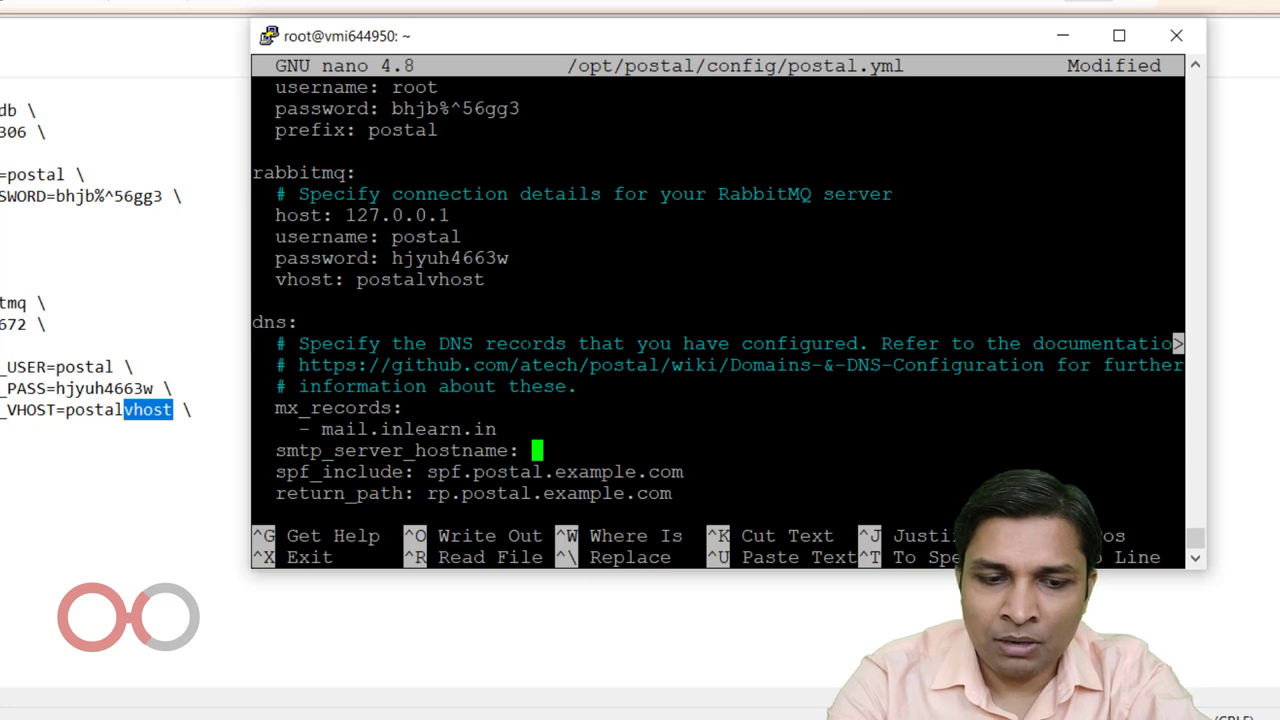
pyautogui.write('mail,i')
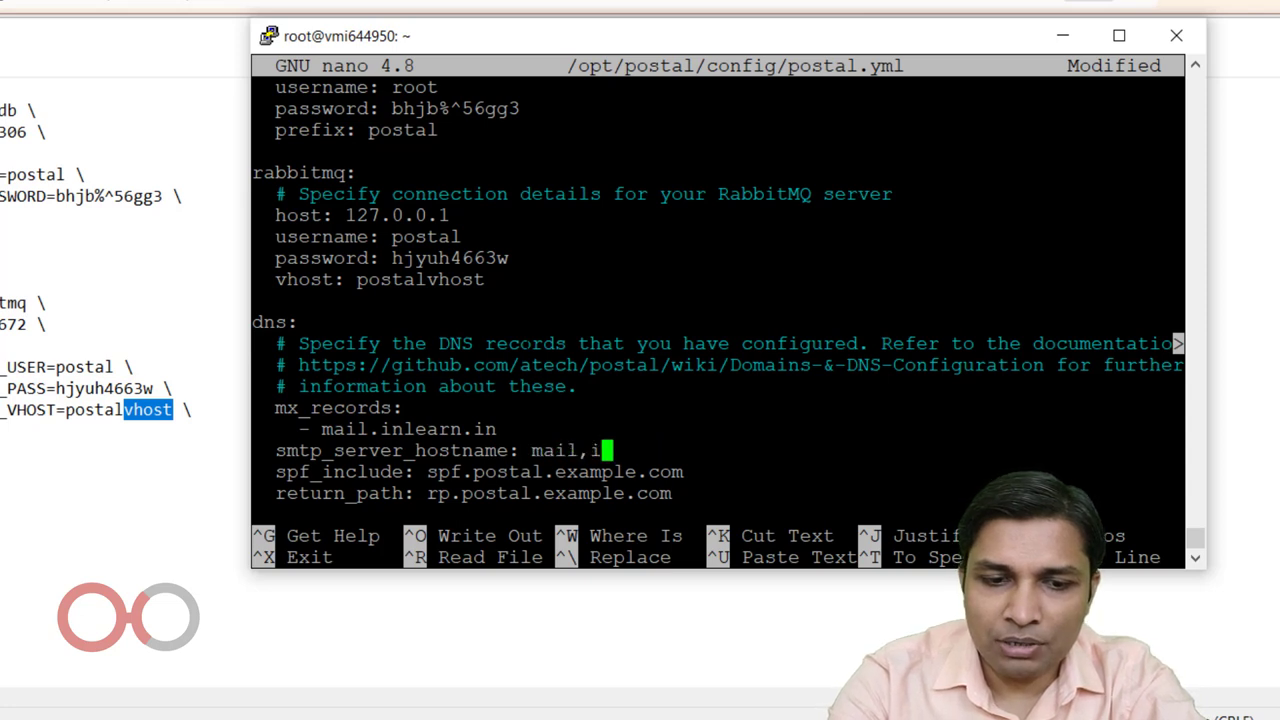
pyautogui.write('nlearn.i')
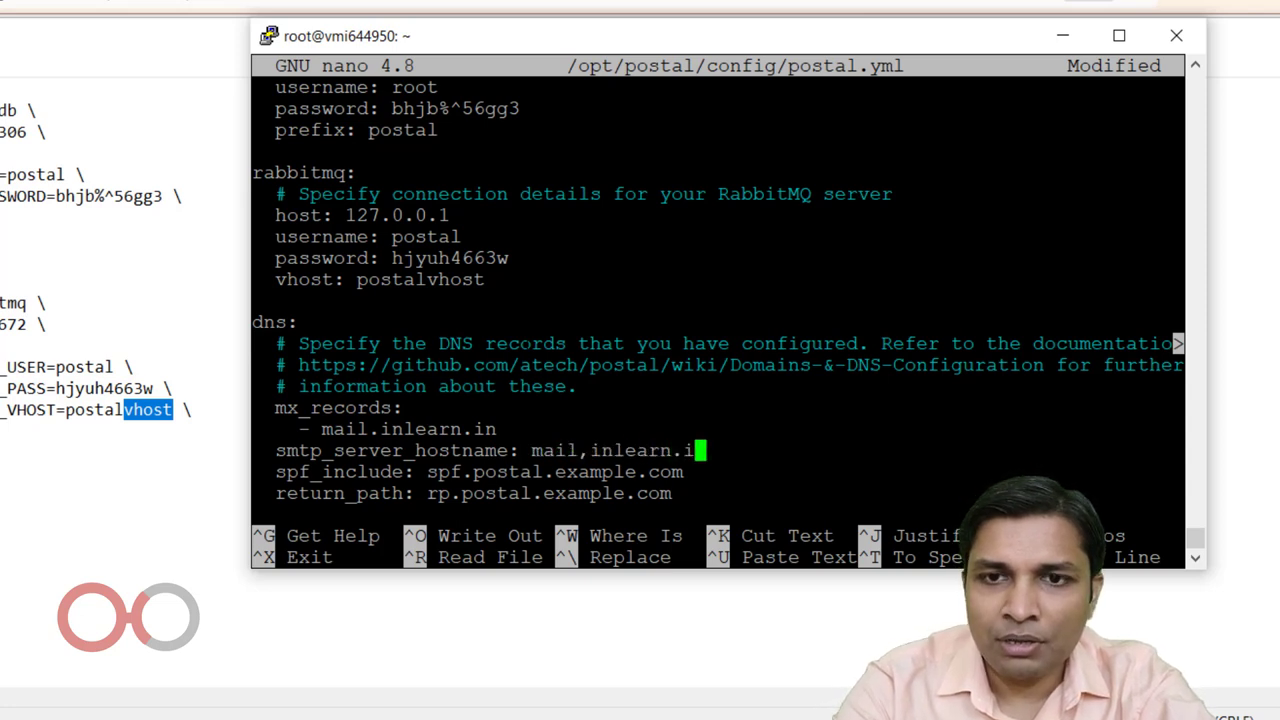
pyautogui.write('n')
pyautogui.press('Left')
pyautogui.press('Left')
pyautogui.press('Left')
pyautogui.press('Left')
pyautogui.press('Left')
pyautogui.press('Left')
pyautogui.press('Left')
pyautogui.press('Left')
pyautogui.press('Left')
pyautogui.press('Left')
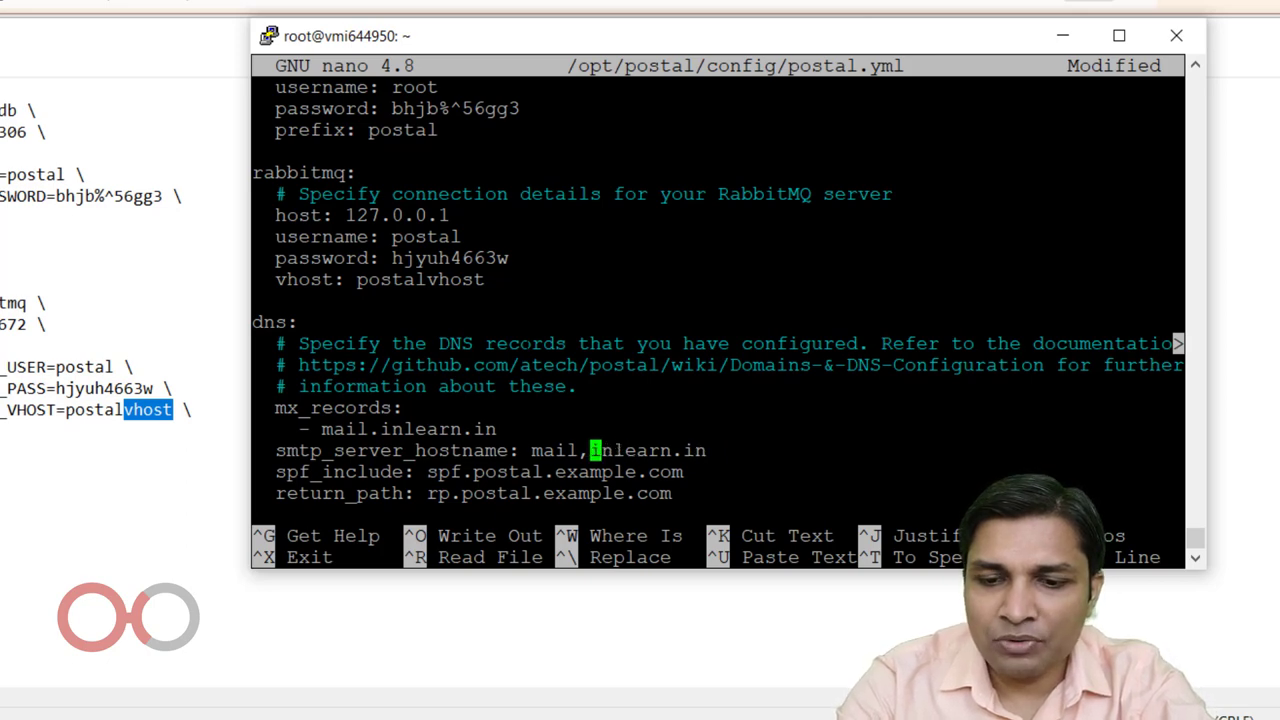
pyautogui.press('BackSpace')
pyautogui.write('.')
# - Change spf_include from the example domain to spf.mail.inlearn.in
pyautogui.press('Down')
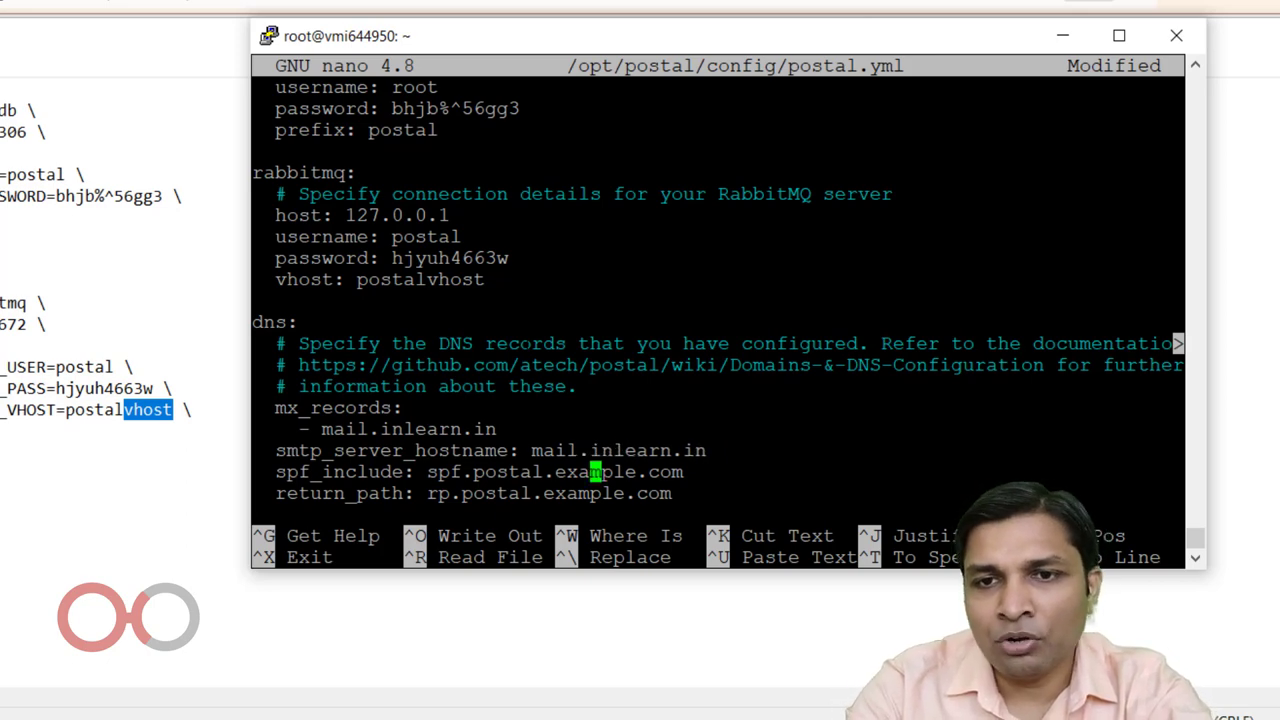
pyautogui.press('Right')
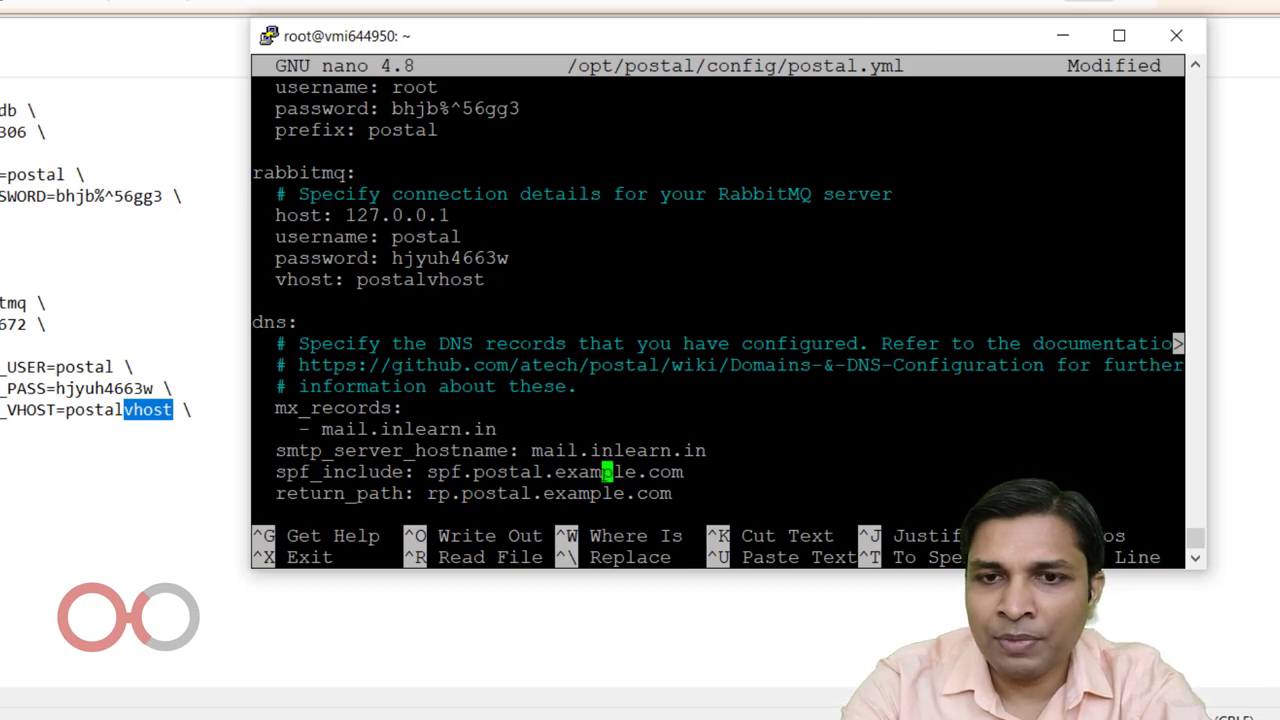
pyautogui.press('BackSpace')
pyautogui.press('BackSpace')
pyautogui.press('BackSpace')
pyautogui.press('BackSpace')
pyautogui.press('BackSpace')
pyautogui.press('BackSpace')
pyautogui.press('BackSpace')
pyautogui.press('BackSpace')
pyautogui.press('BackSpace')
pyautogui.press('BackSpace')
pyautogui.press('BackSpace')
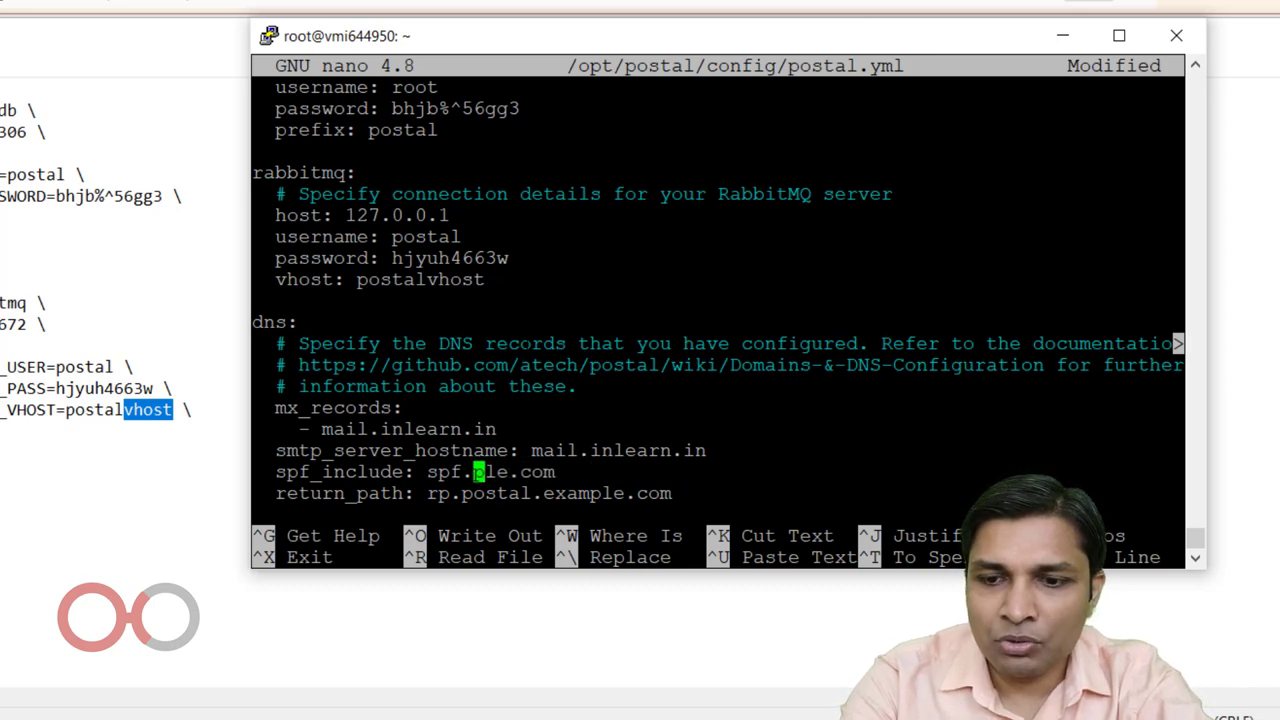
pyautogui.press('Delete')
pyautogui.press('Delete')
pyautogui.press('Delete')
pyautogui.press('Delete')
pyautogui.press('Delete')
pyautogui.press('Delete')
pyautogui.press('Delete')
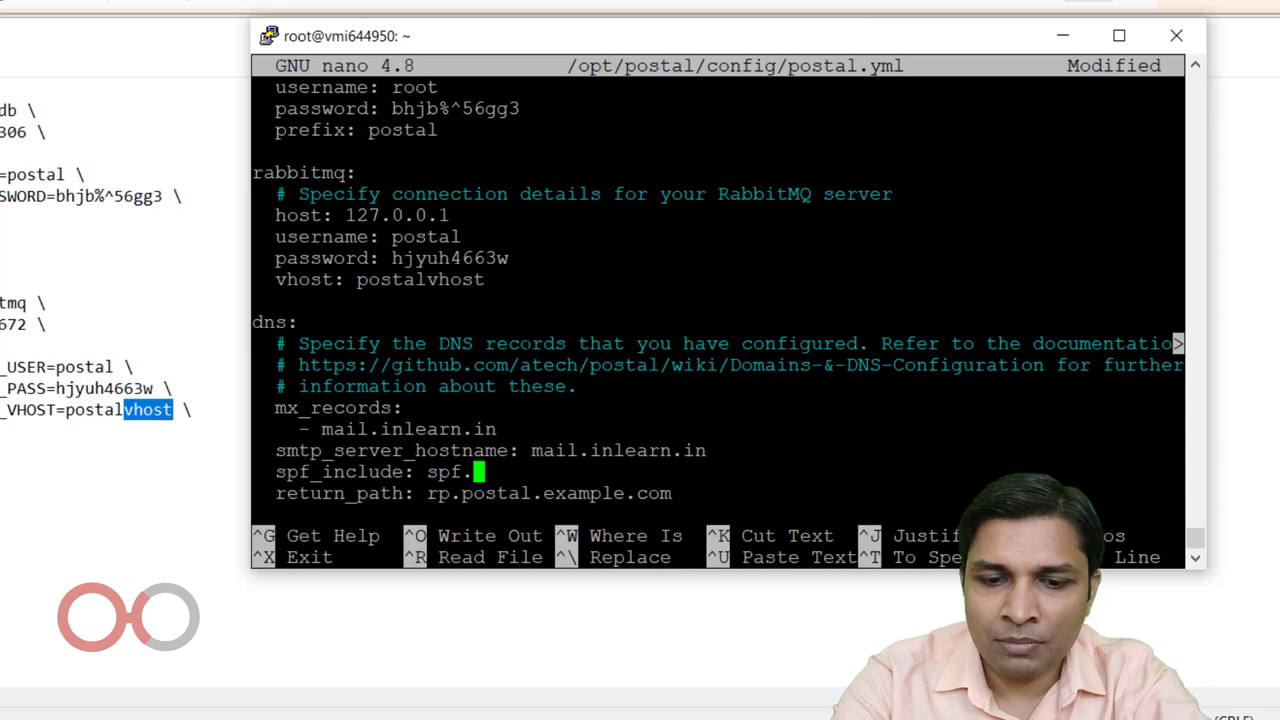
pyautogui.write('mail.')
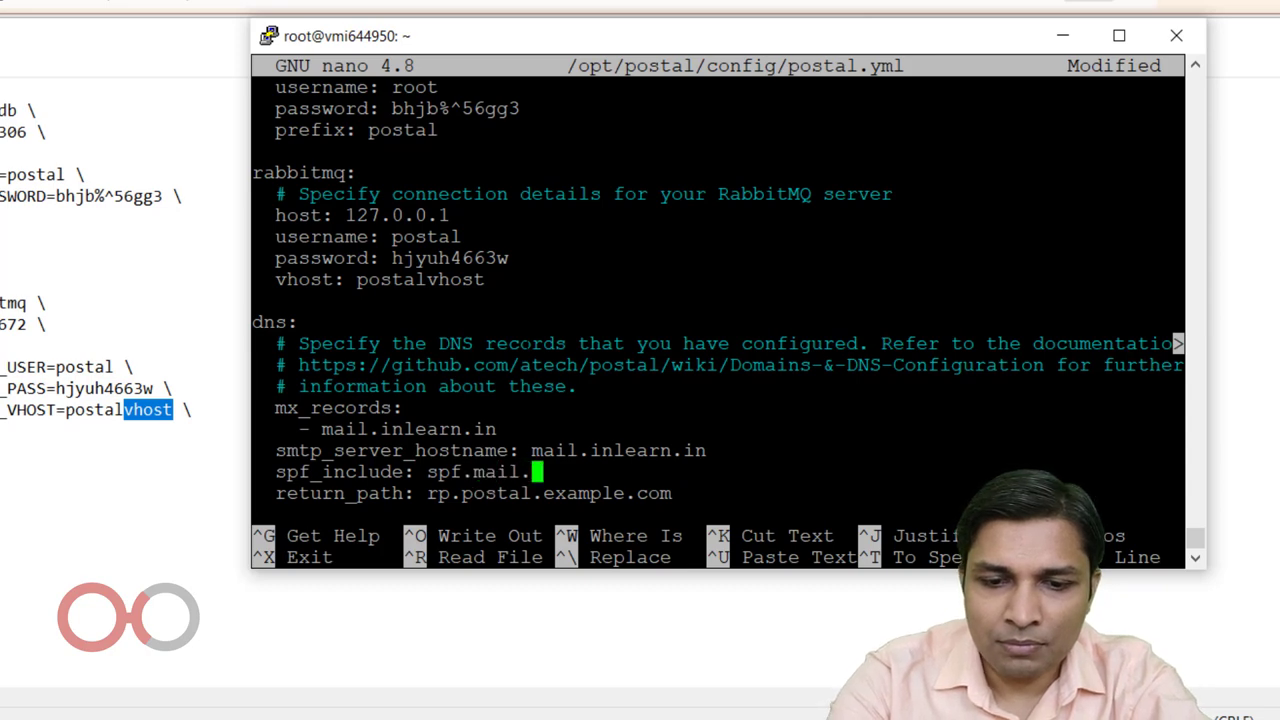
pyautogui.write('inlearn.in')
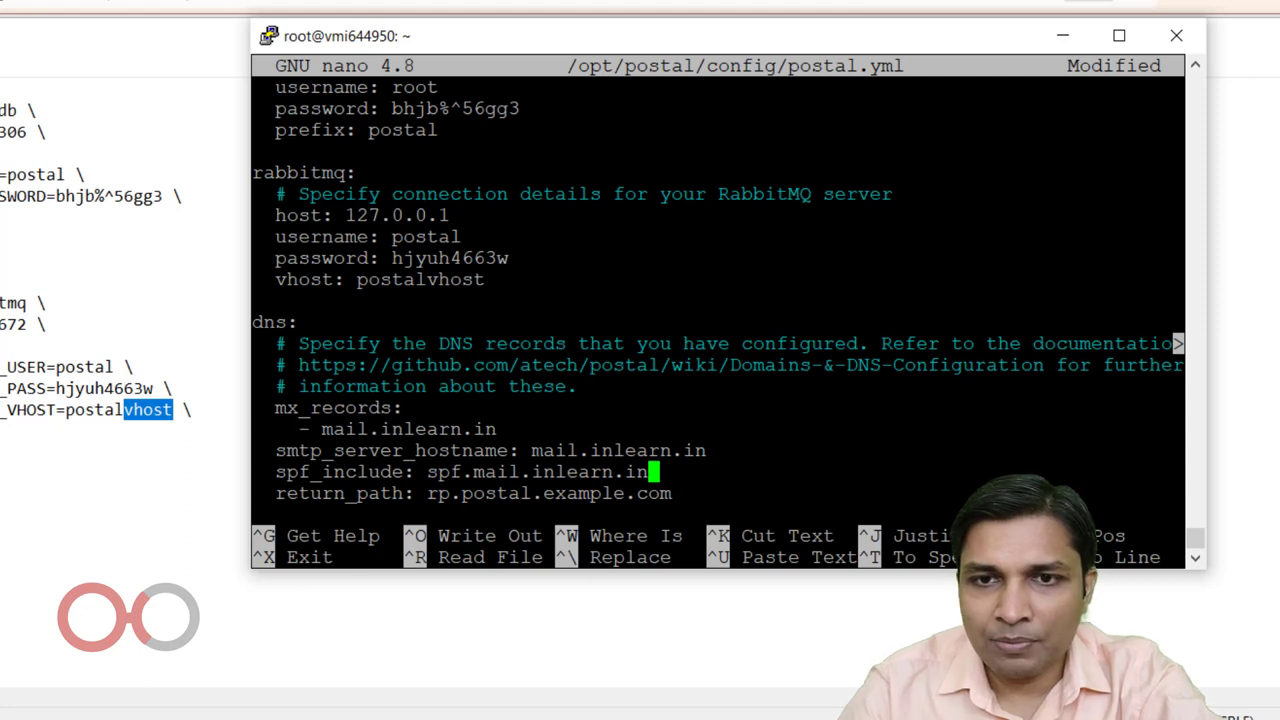
pyautogui.moveTo(531, 451); pyautogui.dragTo(706, 451)
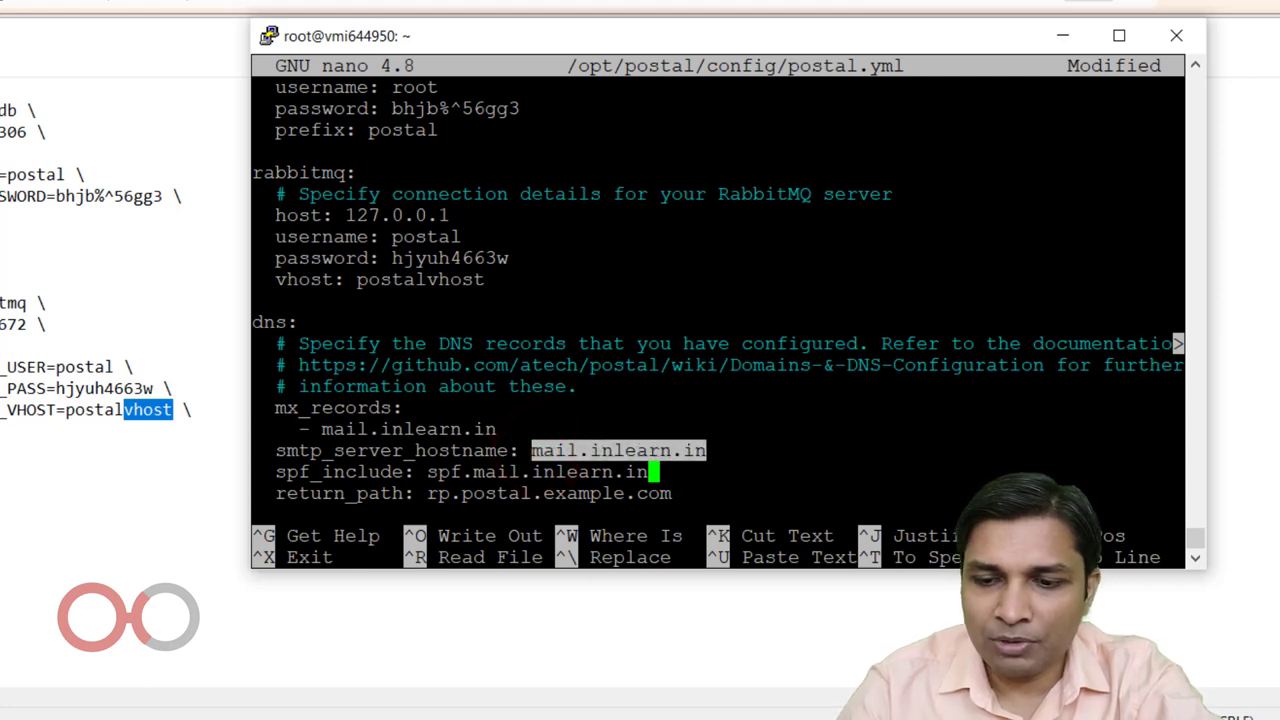
pyautogui.press('Down')
# - Set return_path to rp.mail.inlearn.in in postal.yml
pyautogui.scroll(-1, 718, 292)
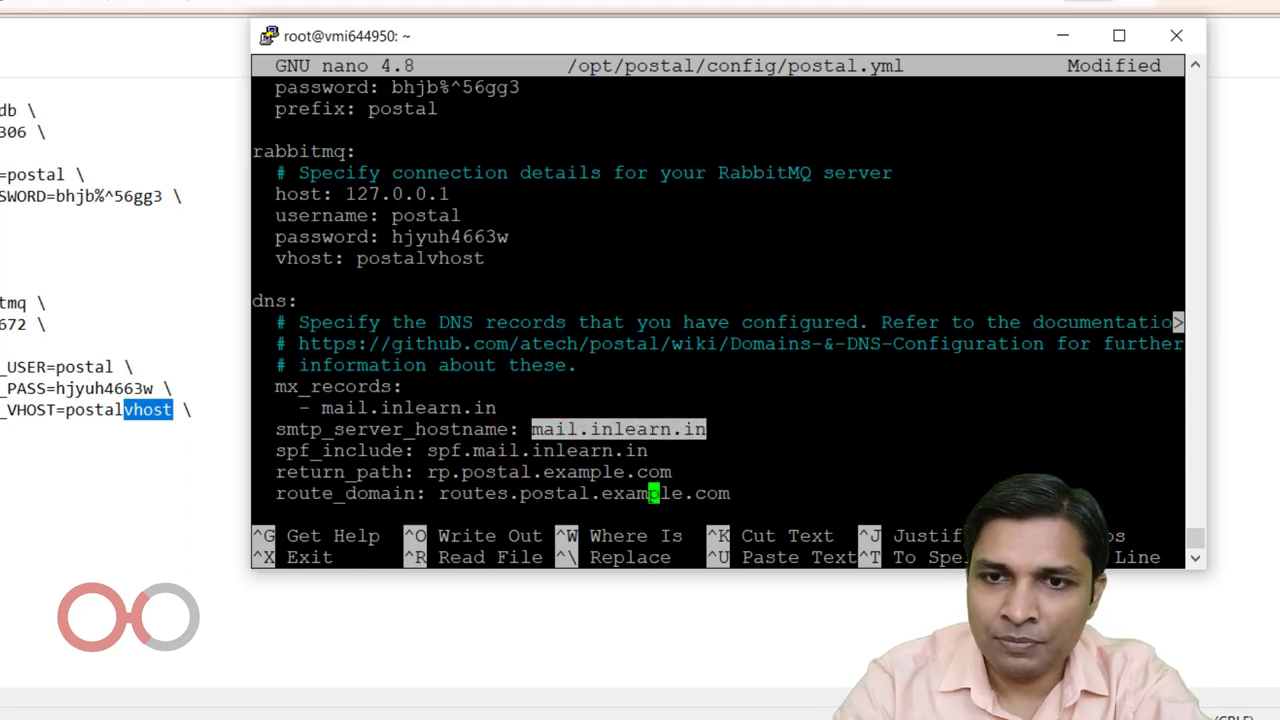
pyautogui.press('BackSpace')
pyautogui.press('BackSpace')
pyautogui.press('BackSpace')
pyautogui.press('BackSpace')
pyautogui.press('BackSpace')
pyautogui.press('BackSpace')
pyautogui.press('BackSpace')
pyautogui.press('BackSpace')
pyautogui.press('BackSpace')
pyautogui.press('BackSpace')
pyautogui.press('BackSpace')
pyautogui.press('BackSpace')
pyautogui.press('BackSpace')
pyautogui.press('BackSpace')
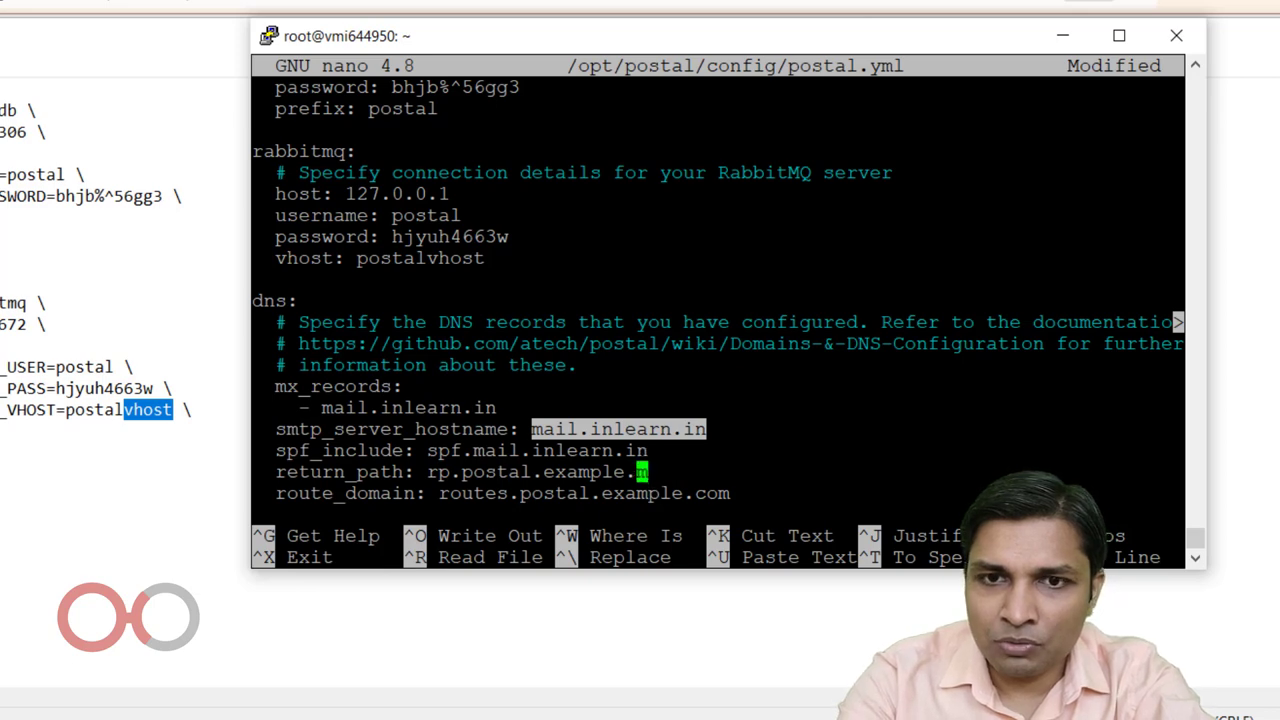
pyautogui.press('BackSpace')
pyautogui.press('BackSpace')
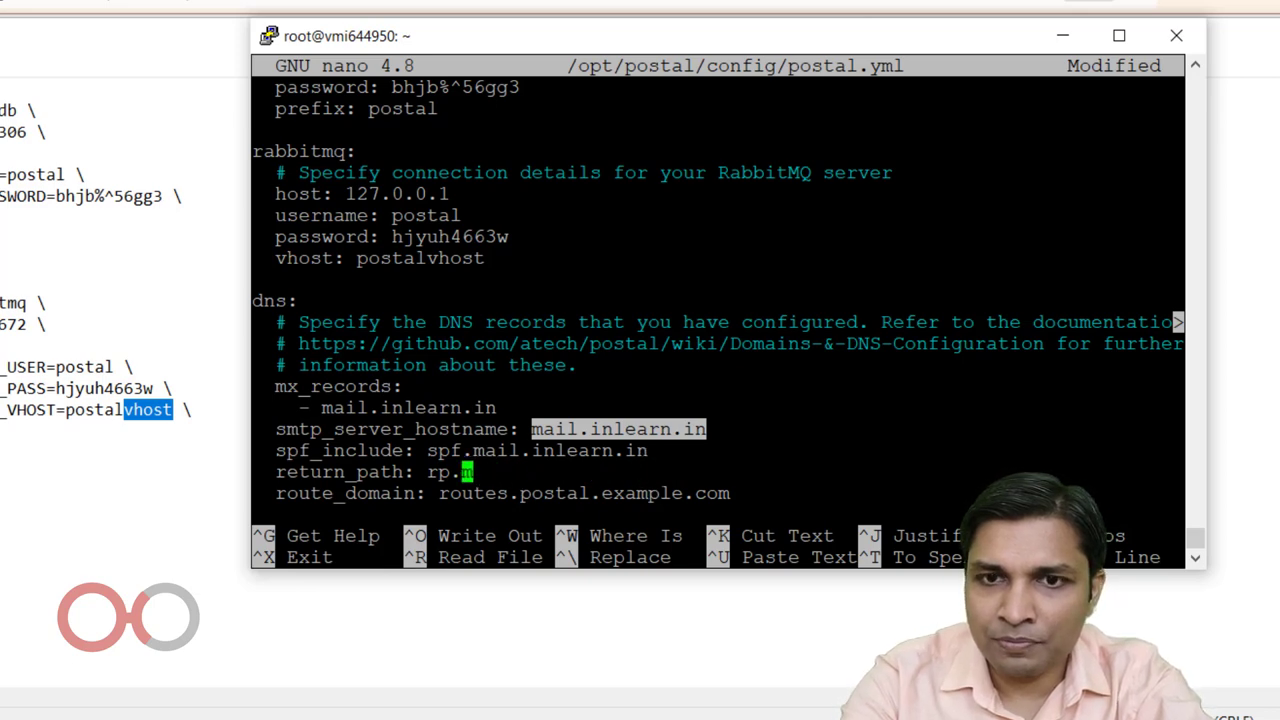
pyautogui.press('Delete')
pyautogui.write('mail.inlearn.in')
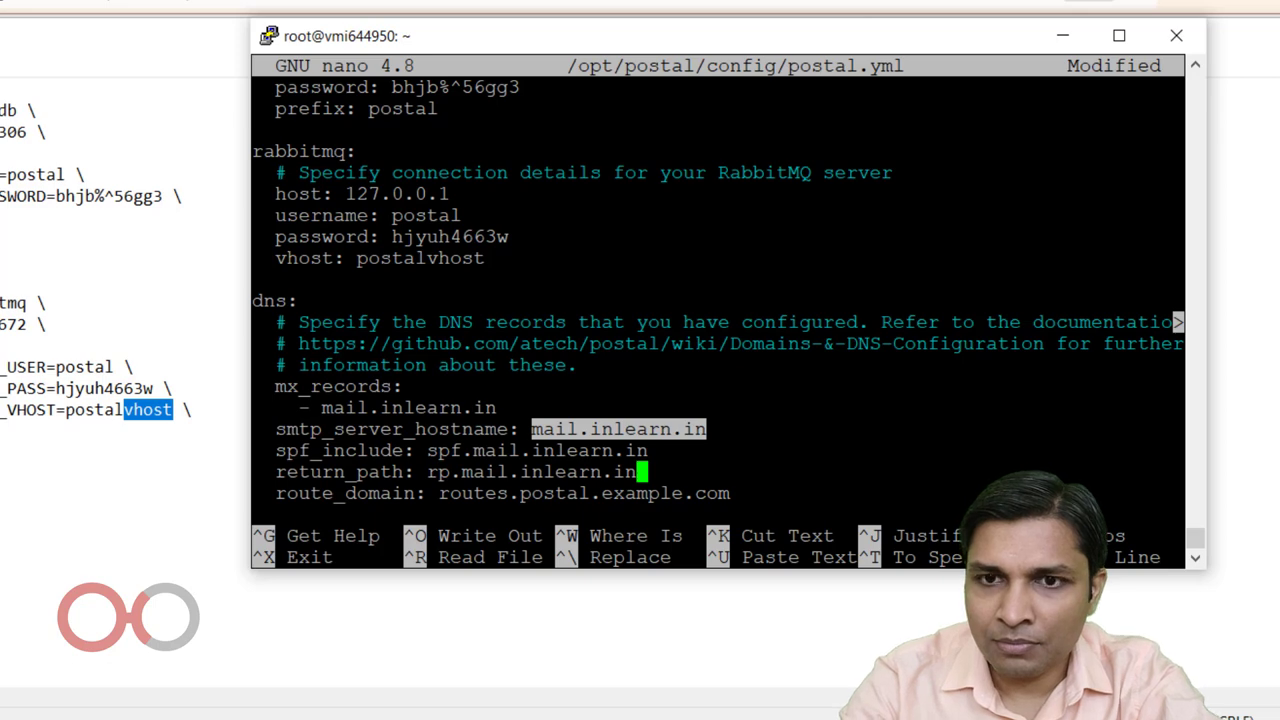
# - Set route_domain to routes.mail.inlearn.in, restoring the line break after it
pyautogui.press('Down')
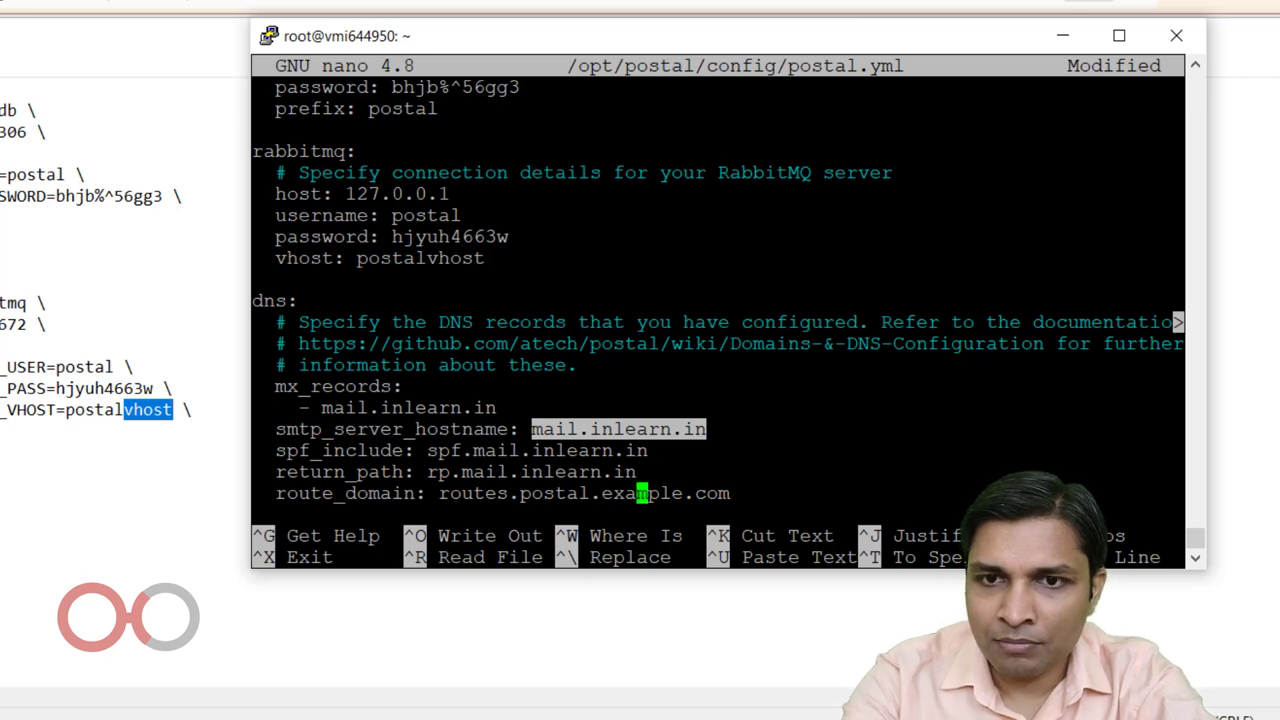
pyautogui.press('Delete')
pyautogui.press('Delete')
pyautogui.press('Delete')
pyautogui.press('Delete')
pyautogui.press('Delete')
pyautogui.press('Delete')
pyautogui.press('Delete')
pyautogui.press('Delete')
pyautogui.press('Delete')
pyautogui.press('Delete')
pyautogui.press('Delete')
pyautogui.press('Delete')
pyautogui.press('Delete')
pyautogui.press('Delete')
pyautogui.press('Delete')
pyautogui.press('Delete')
pyautogui.press('Delete')
pyautogui.press('Delete')
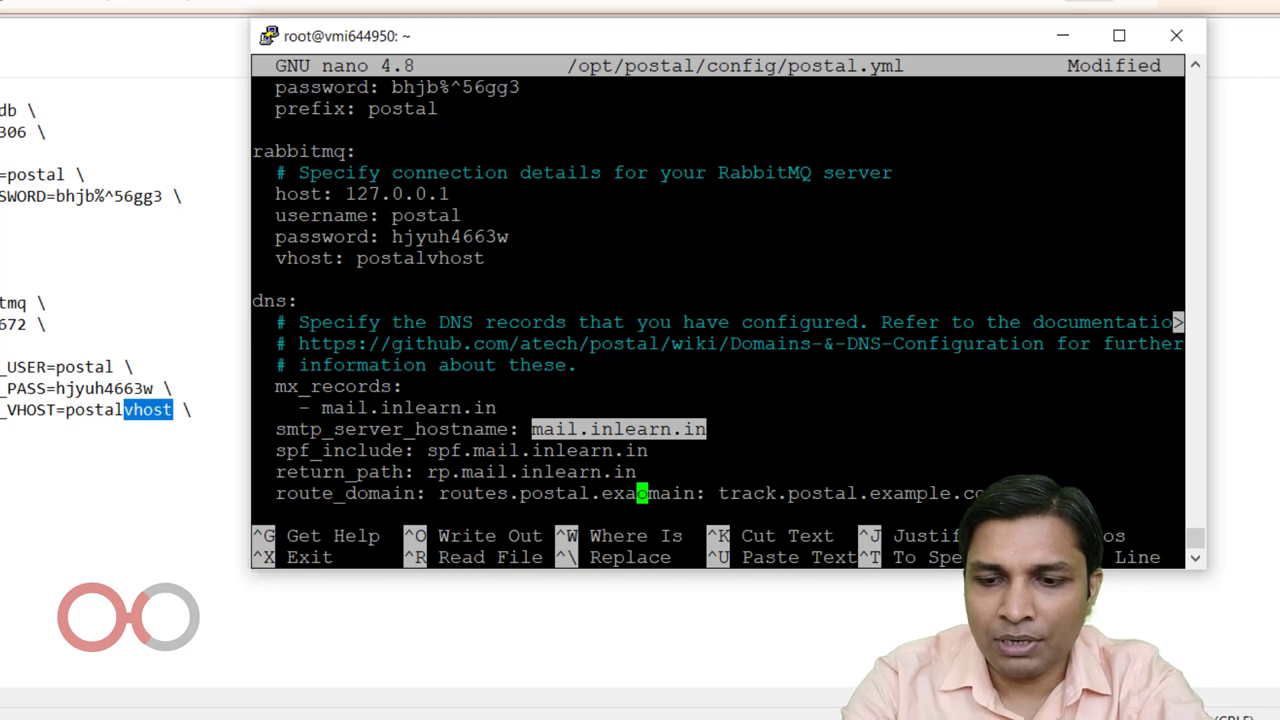
pyautogui.press('Return')
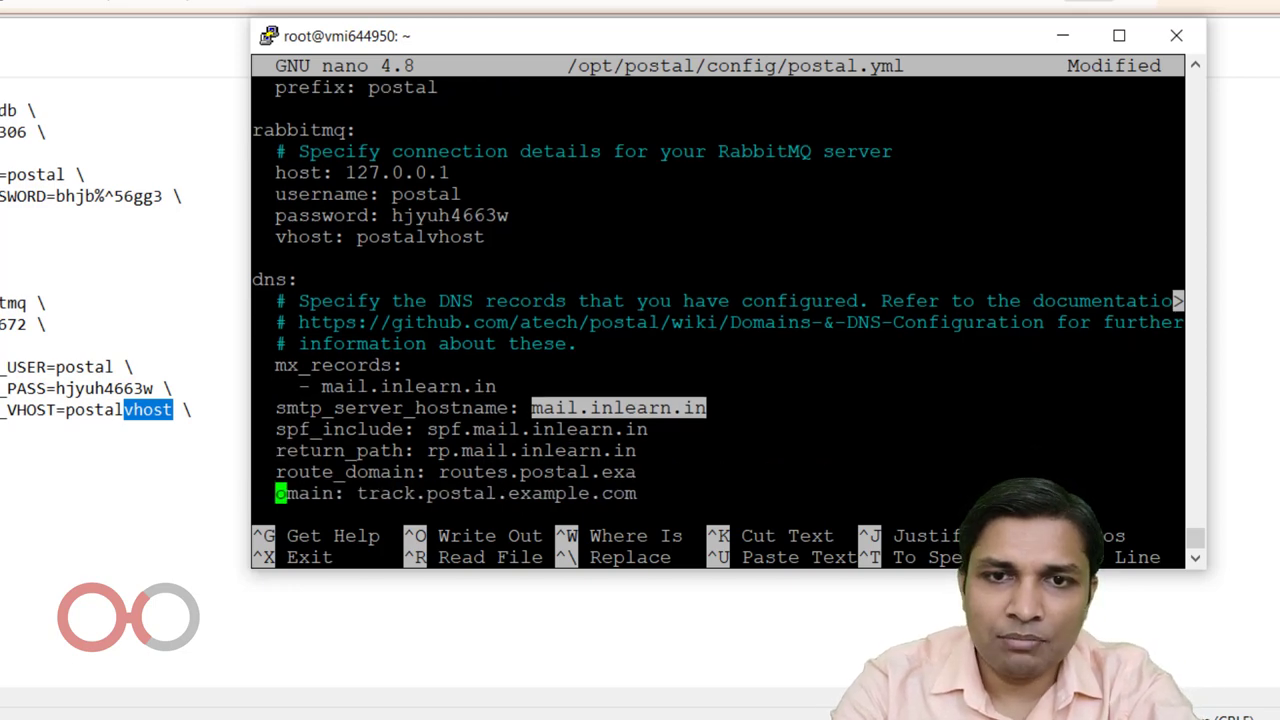
pyautogui.write('d')
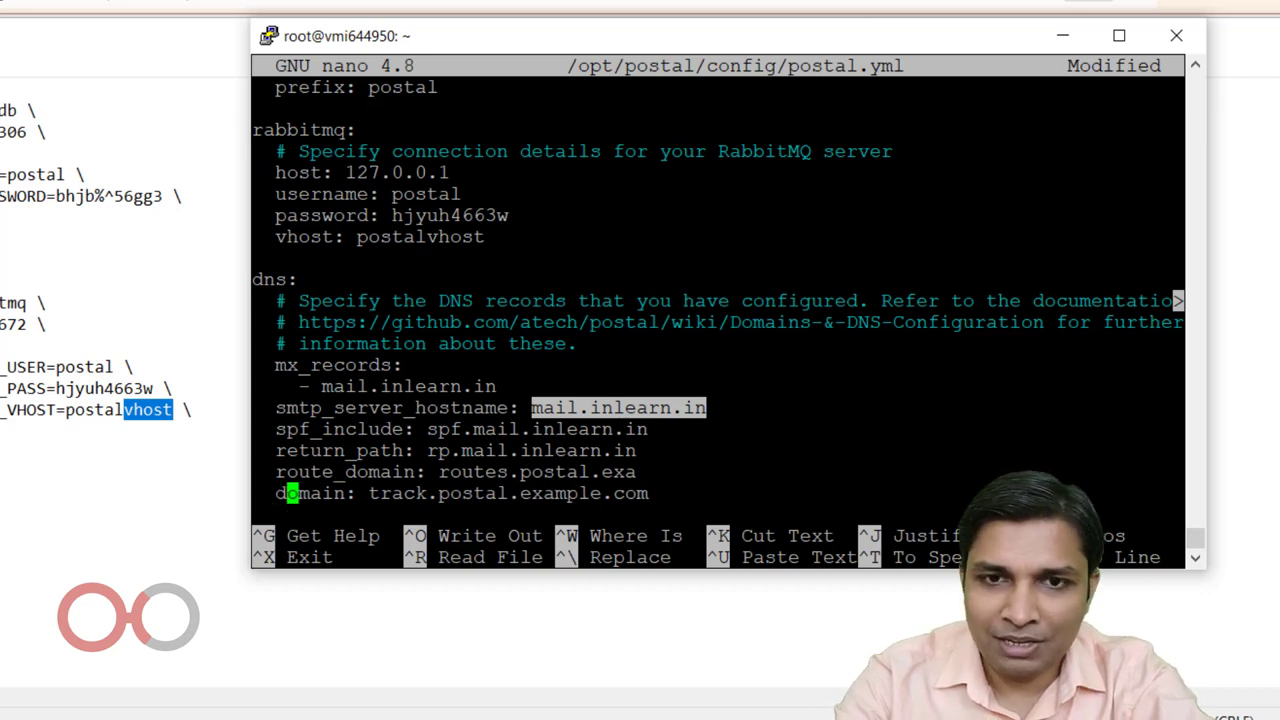
pyautogui.press('Up')
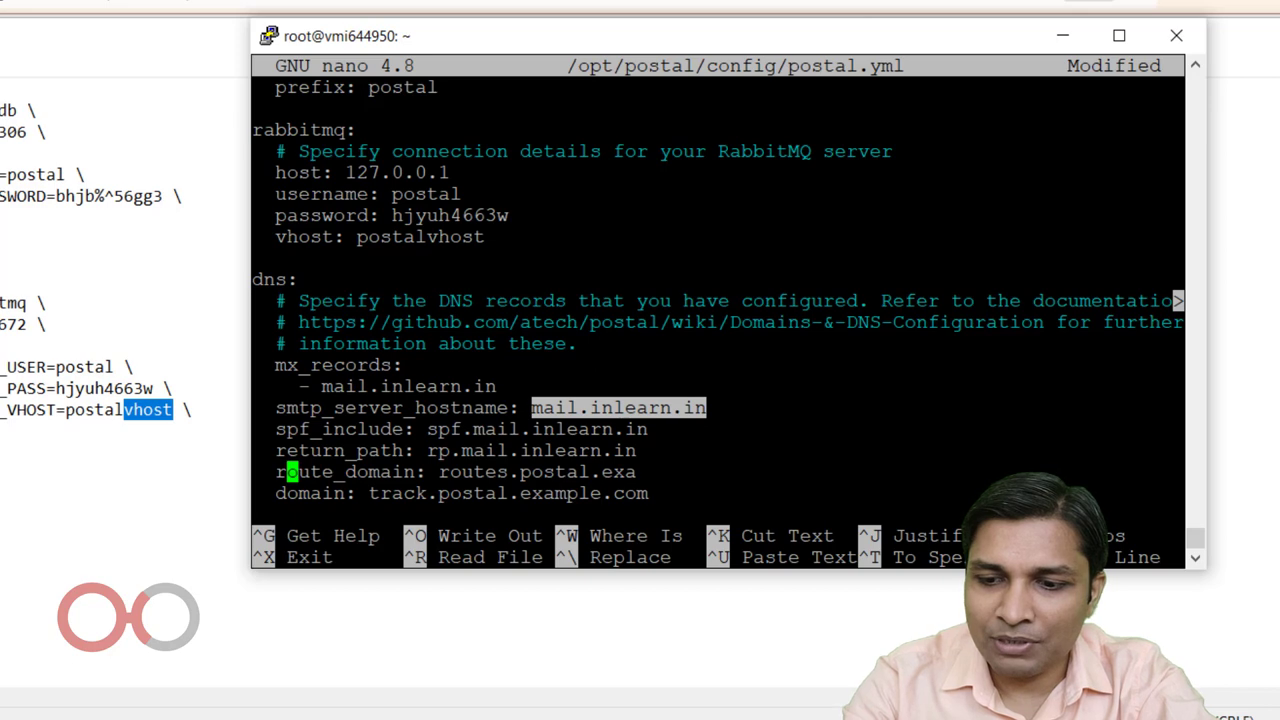
pyautogui.press('End')
pyautogui.press('BackSpace')
pyautogui.press('BackSpace')
pyautogui.press('BackSpace')
pyautogui.press('BackSpace')
pyautogui.press('BackSpace')
pyautogui.press('BackSpace')
pyautogui.press('BackSpace')
pyautogui.press('BackSpace')
pyautogui.press('BackSpace')
pyautogui.press('BackSpace')
pyautogui.press('BackSpace')
pyautogui.press('BackSpace')
pyautogui.press('BackSpace')
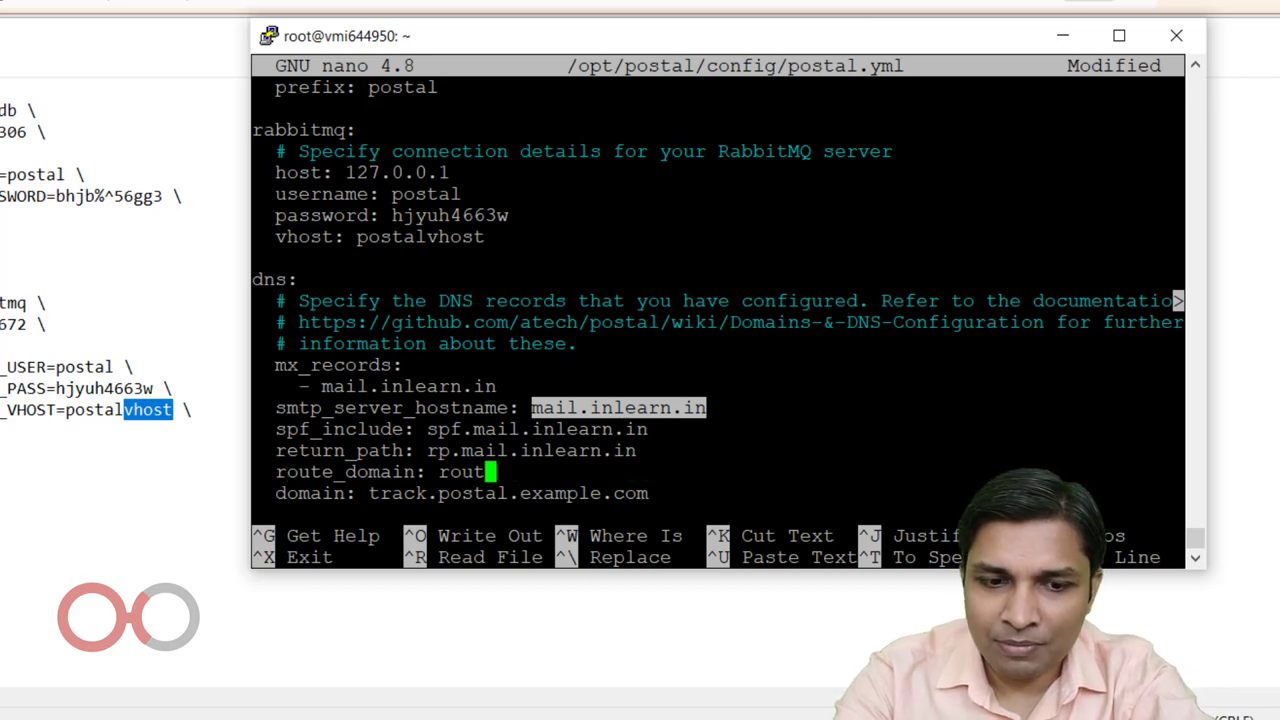
pyautogui.write('es.')
pyautogui.write('mail.inlearn.in')
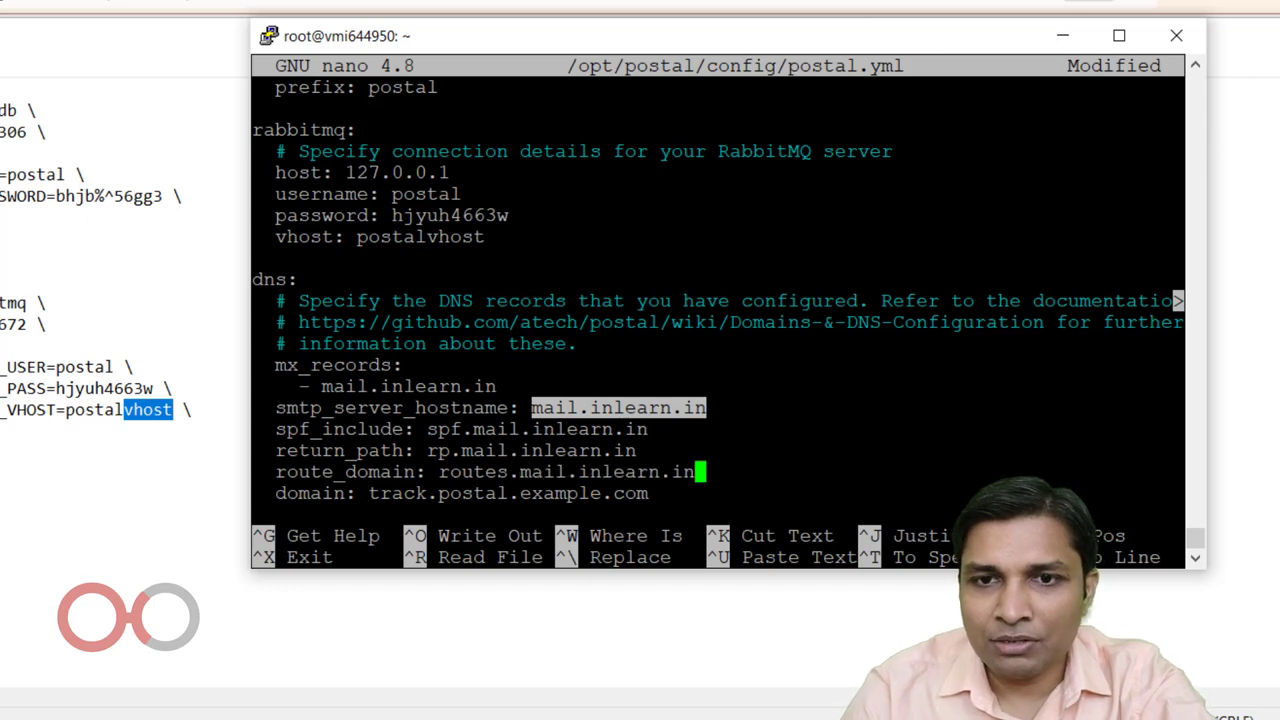
# - Set the tracking domain to track.mail.inlearn.in
pyautogui.press('Down')
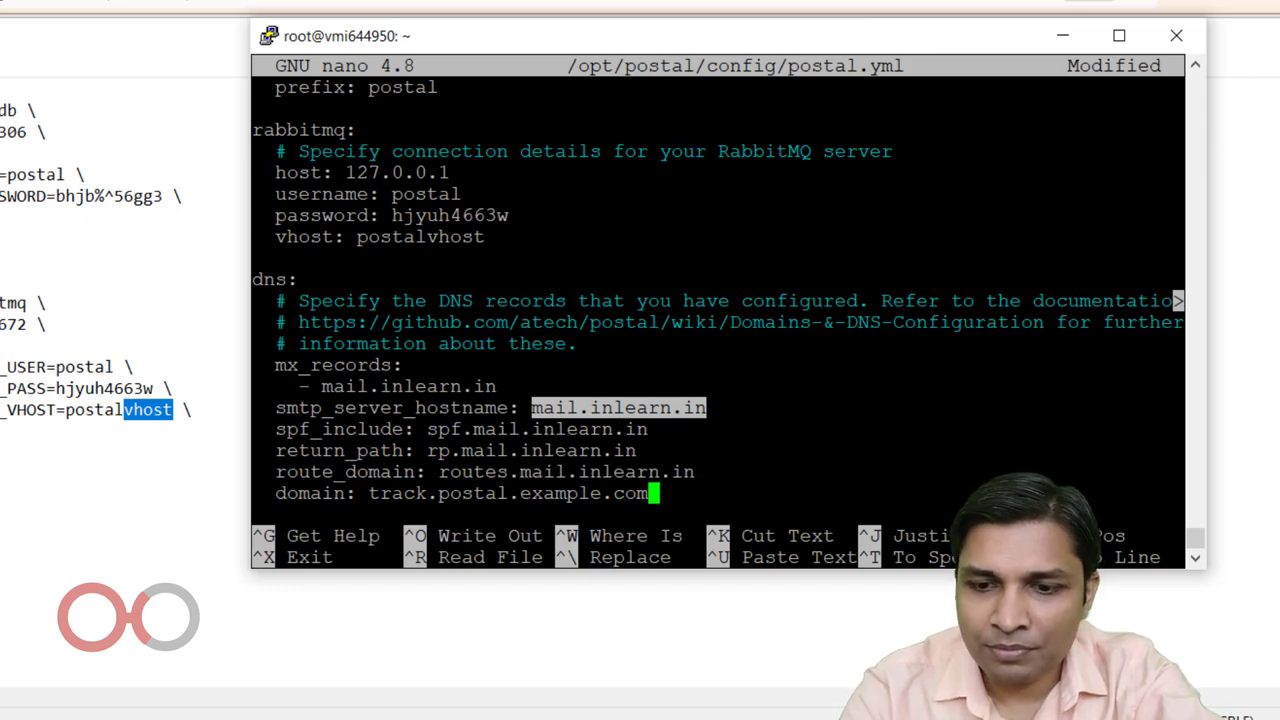
pyautogui.press('BackSpace')
pyautogui.press('BackSpace')
pyautogui.press('BackSpace')
pyautogui.press('BackSpace')
pyautogui.press('BackSpace')
pyautogui.press('BackSpace')
pyautogui.press('BackSpace')
pyautogui.press('BackSpace')
pyautogui.press('BackSpace')
pyautogui.press('BackSpace')
pyautogui.press('BackSpace')
pyautogui.press('BackSpace')
pyautogui.press('BackSpace')
pyautogui.press('BackSpace')
pyautogui.press('BackSpace')
pyautogui.press('BackSpace')
pyautogui.press('BackSpace')
pyautogui.press('BackSpace')
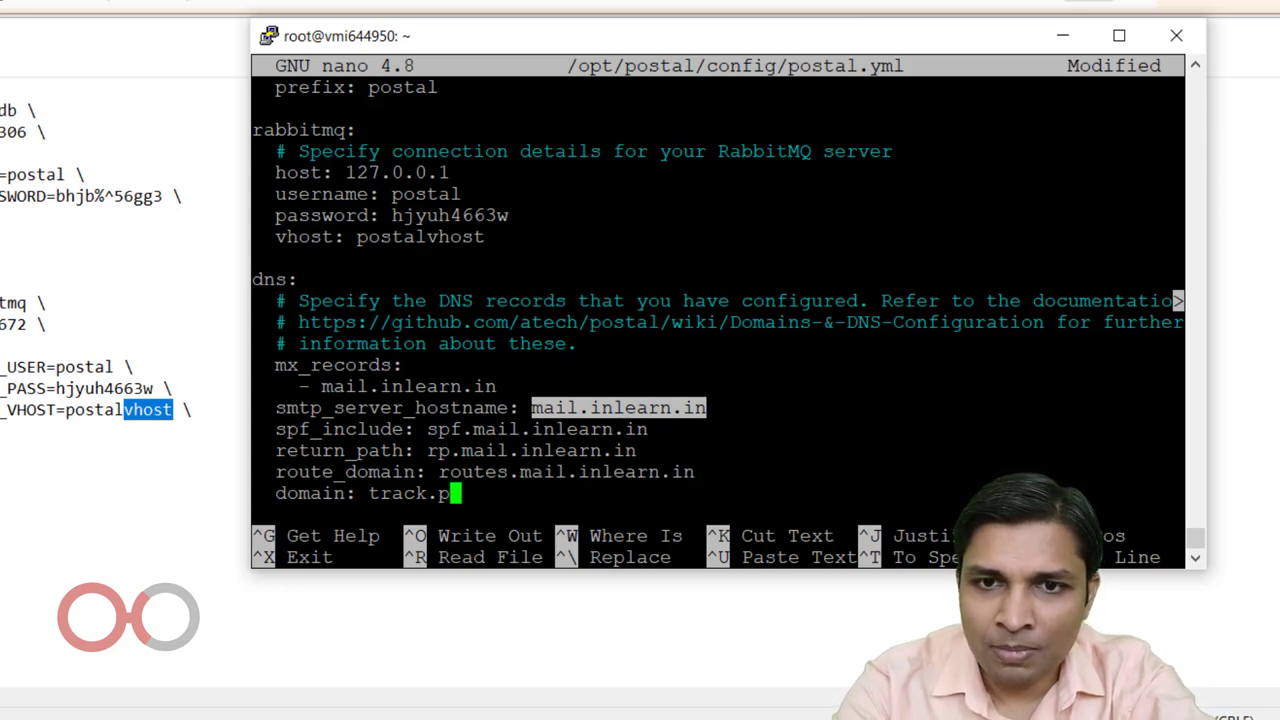
pyautogui.write('mail.inlearn.in')
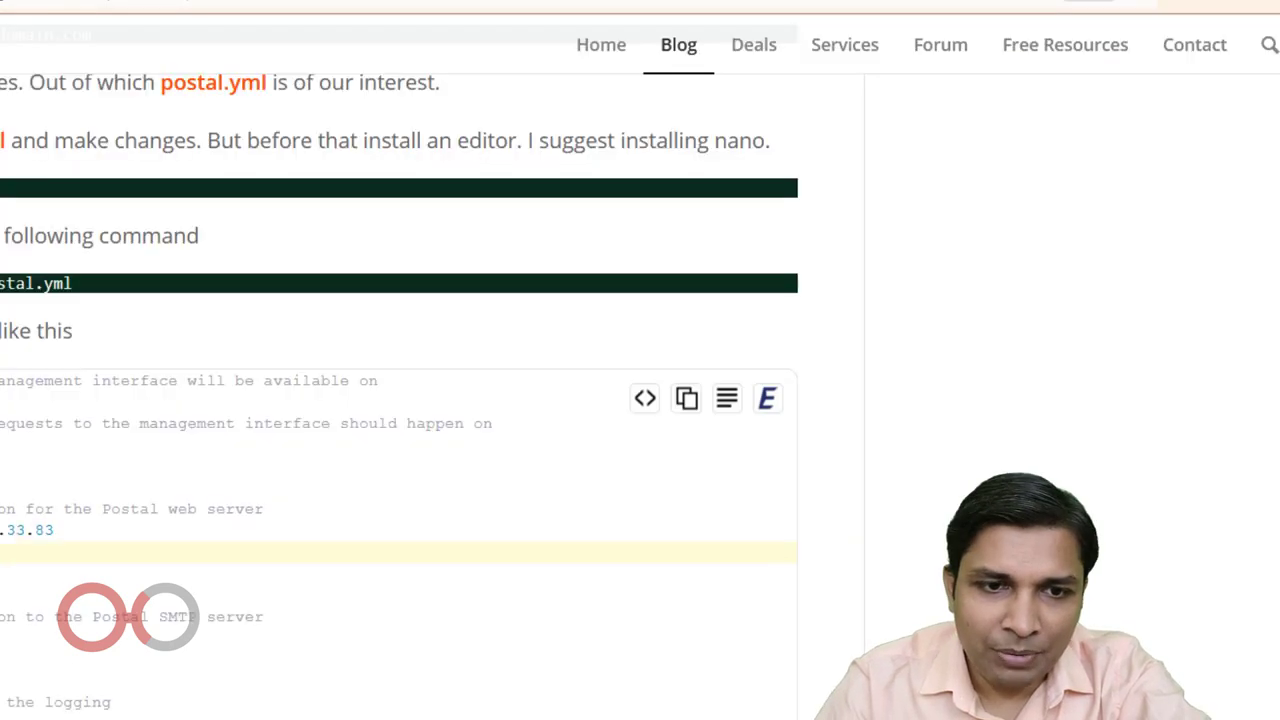
pyautogui.scroll(-10, 400, 450)
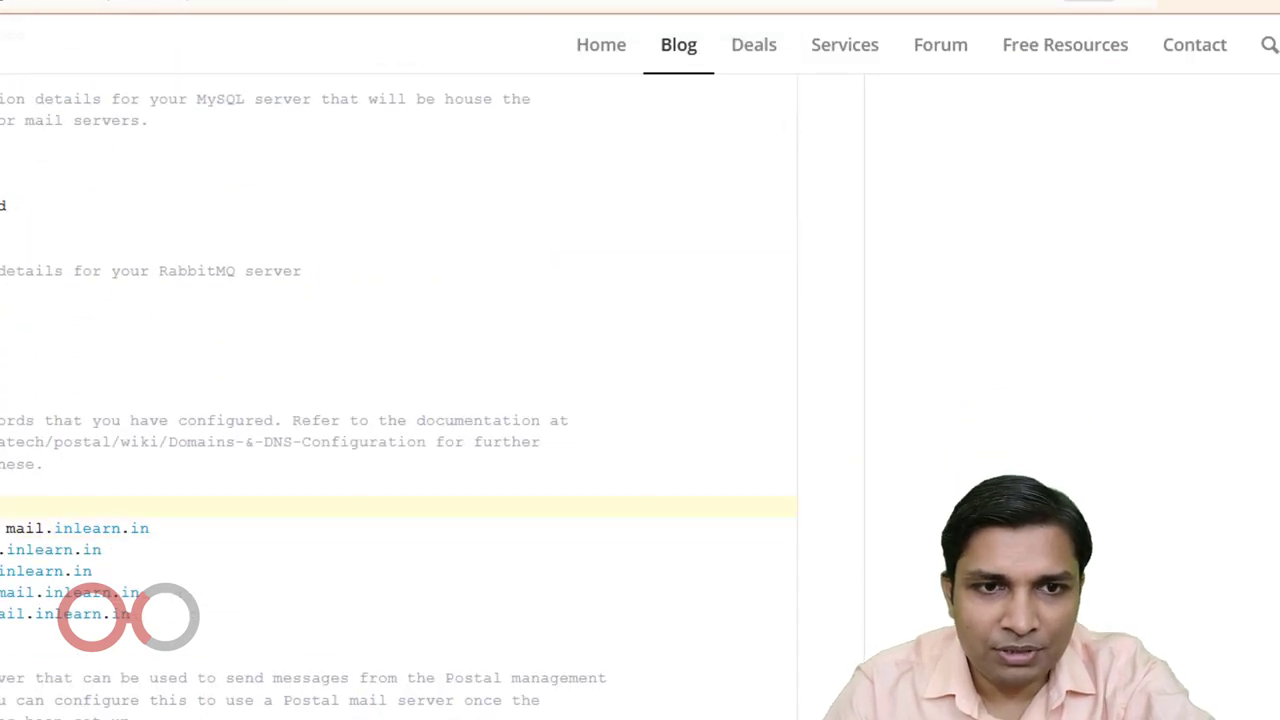
# - Rename the domain key to track_domain and indent it like the other DNS settings
pyautogui.hotkey('alt', 'Tab')
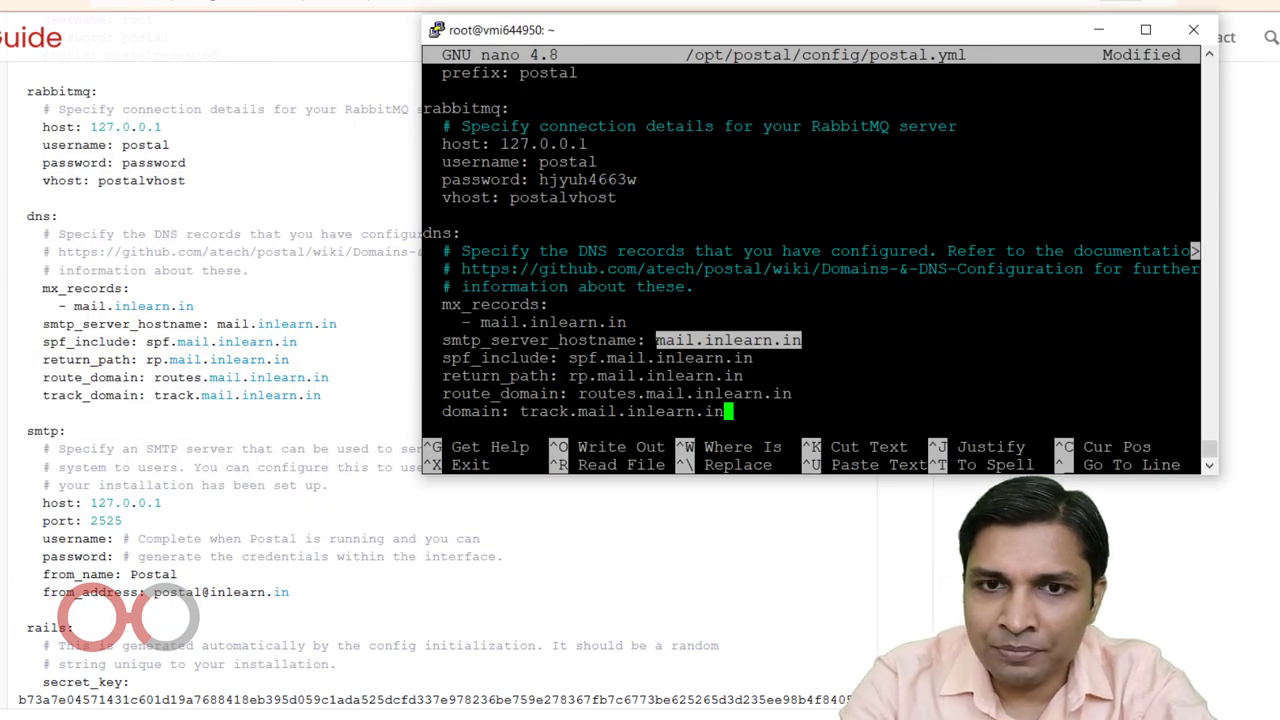
pyautogui.press('Home')
pyautogui.write('track')
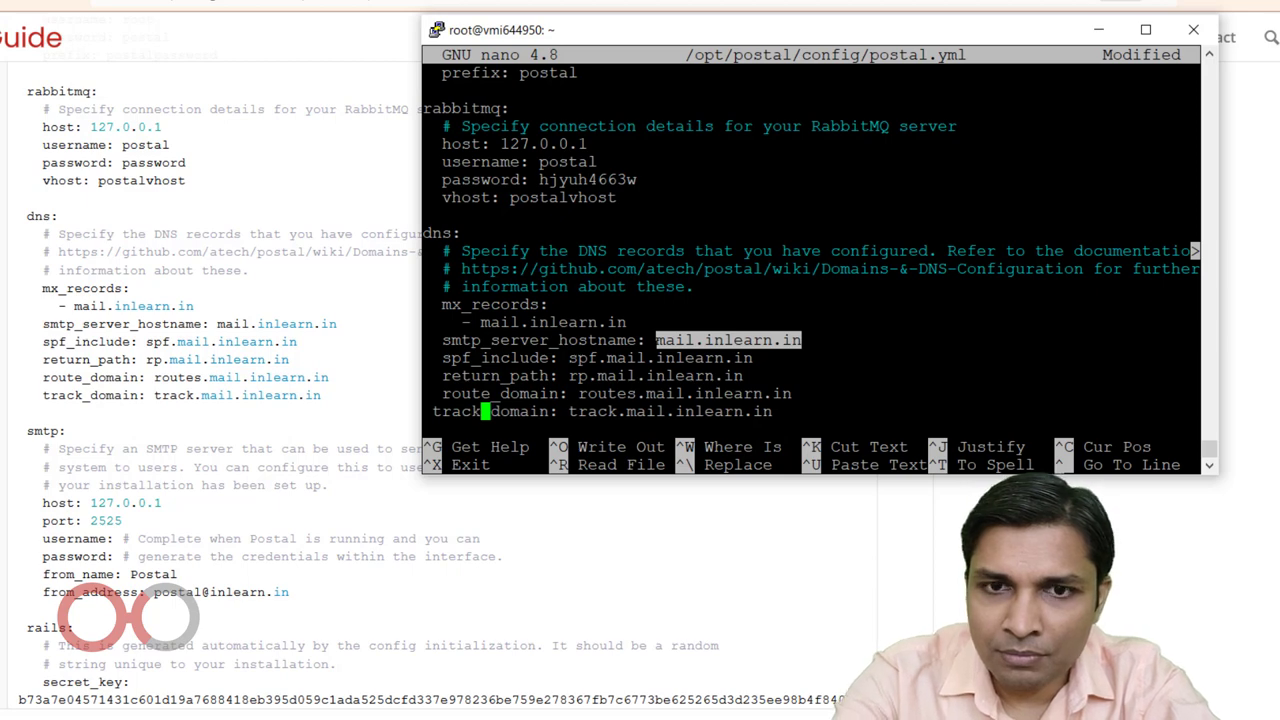
pyautogui.write('_')
pyautogui.press('BackSpace')
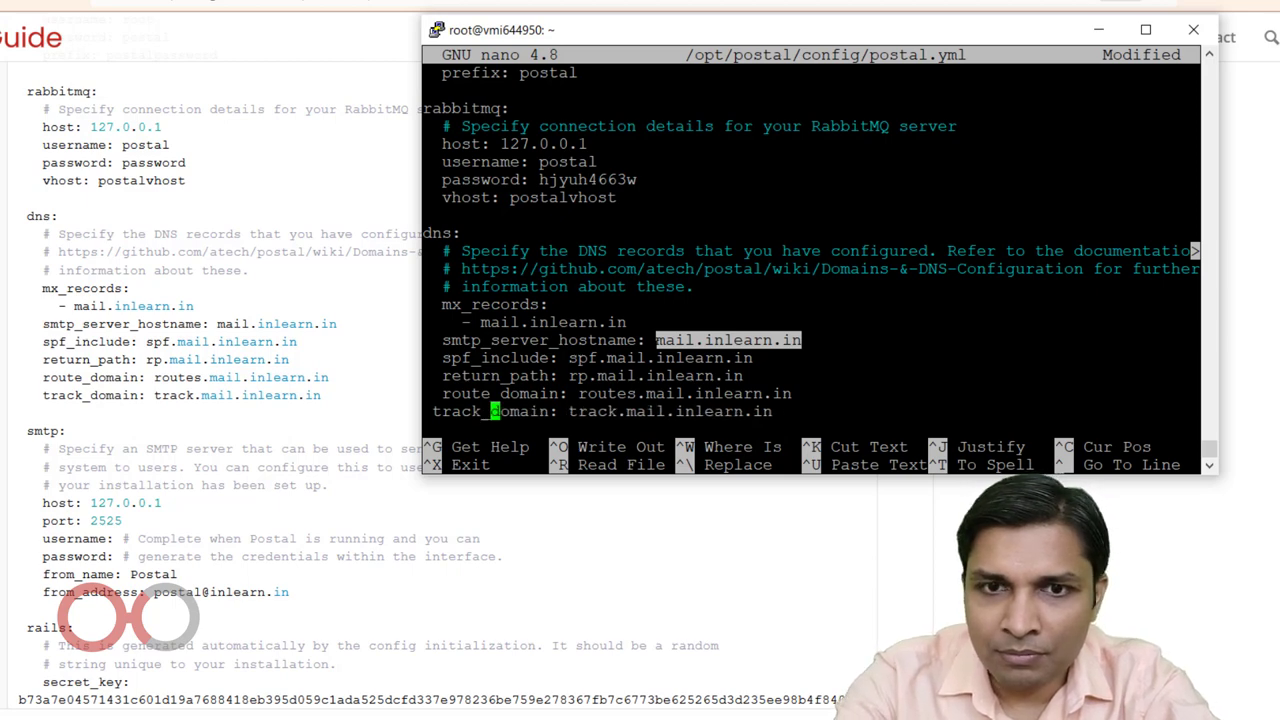
pyautogui.press('Down')
pyautogui.press('Down')
pyautogui.press('Up')
pyautogui.press('Up')
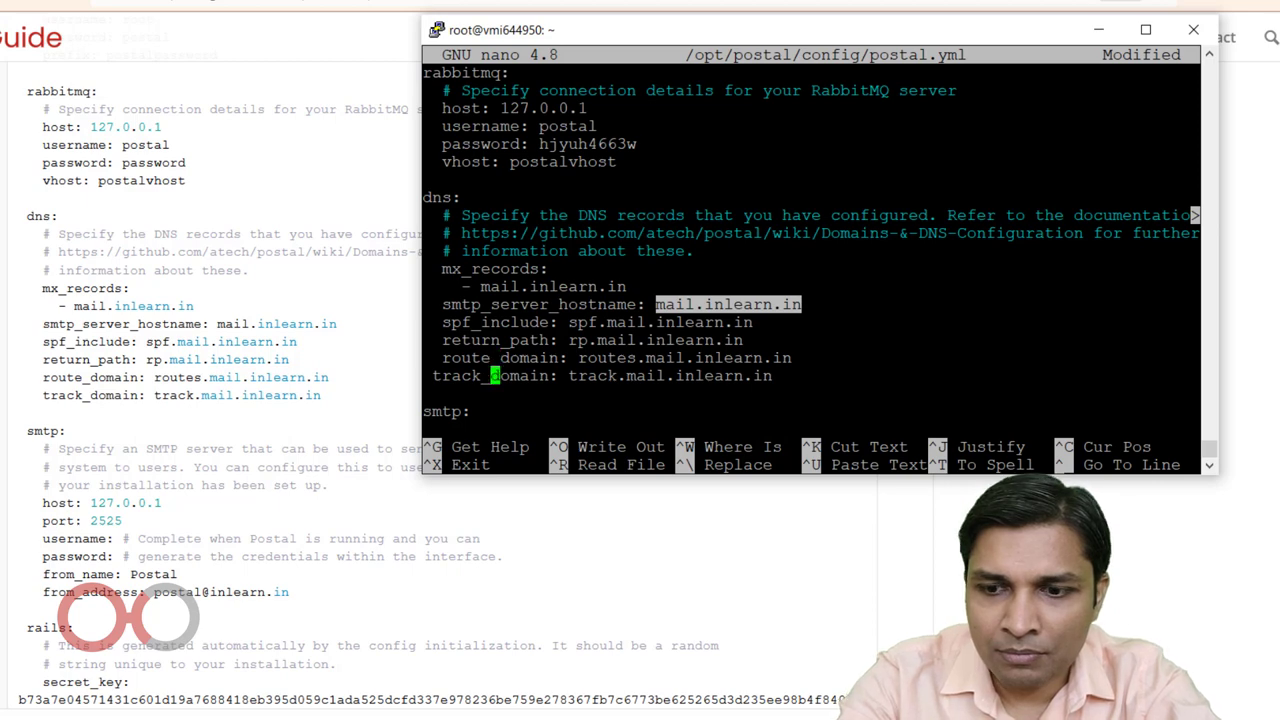
pyautogui.press('Home')
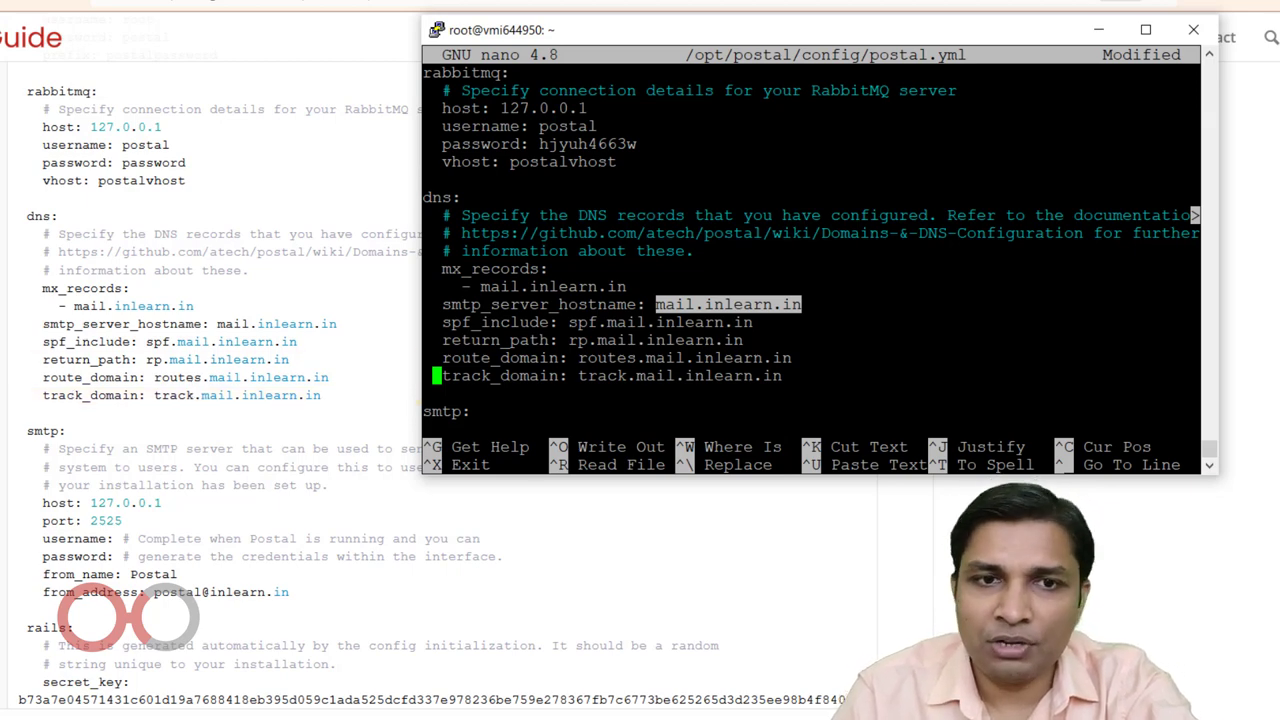
pyautogui.press('Down')
pyautogui.press('Down')
pyautogui.press('Down')
pyautogui.press('Down')
pyautogui.press('Down')
pyautogui.press('Down')
pyautogui.press('Down')
pyautogui.press('Down')
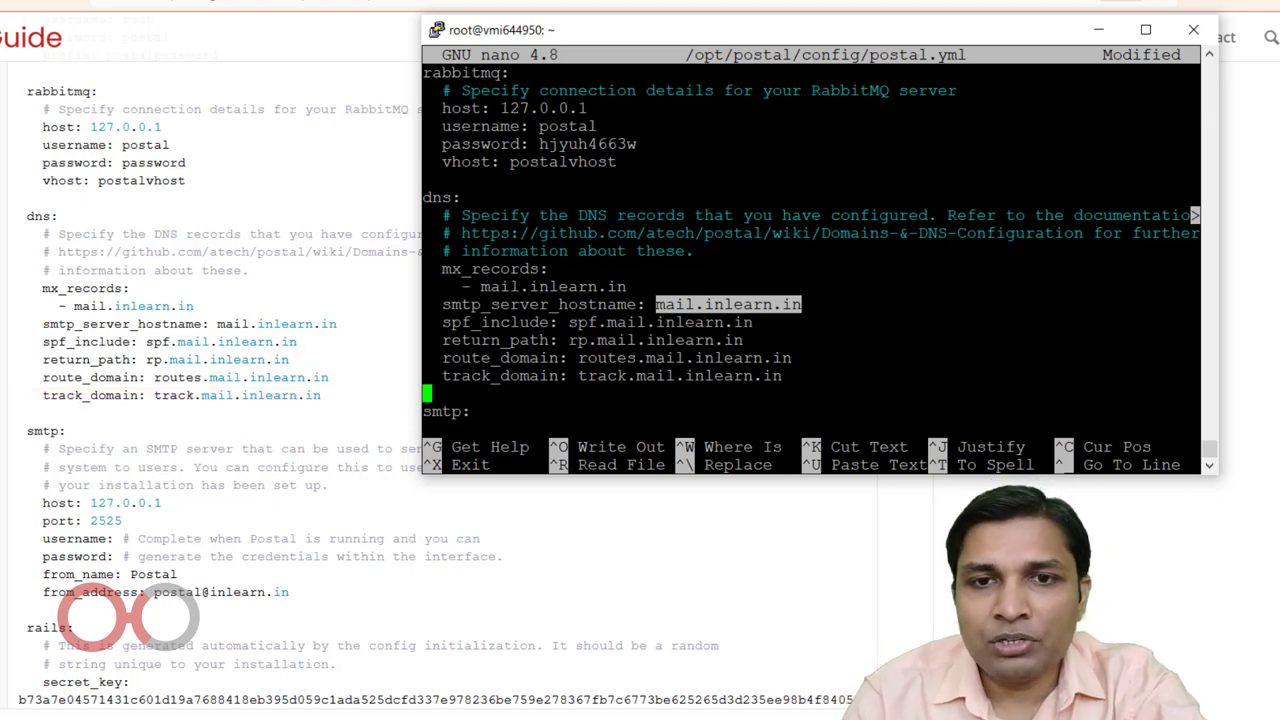
pyautogui.press('Down')
pyautogui.press('Down')
pyautogui.press('Down')
pyautogui.press('Down')
pyautogui.press('Down')
pyautogui.press('Down')
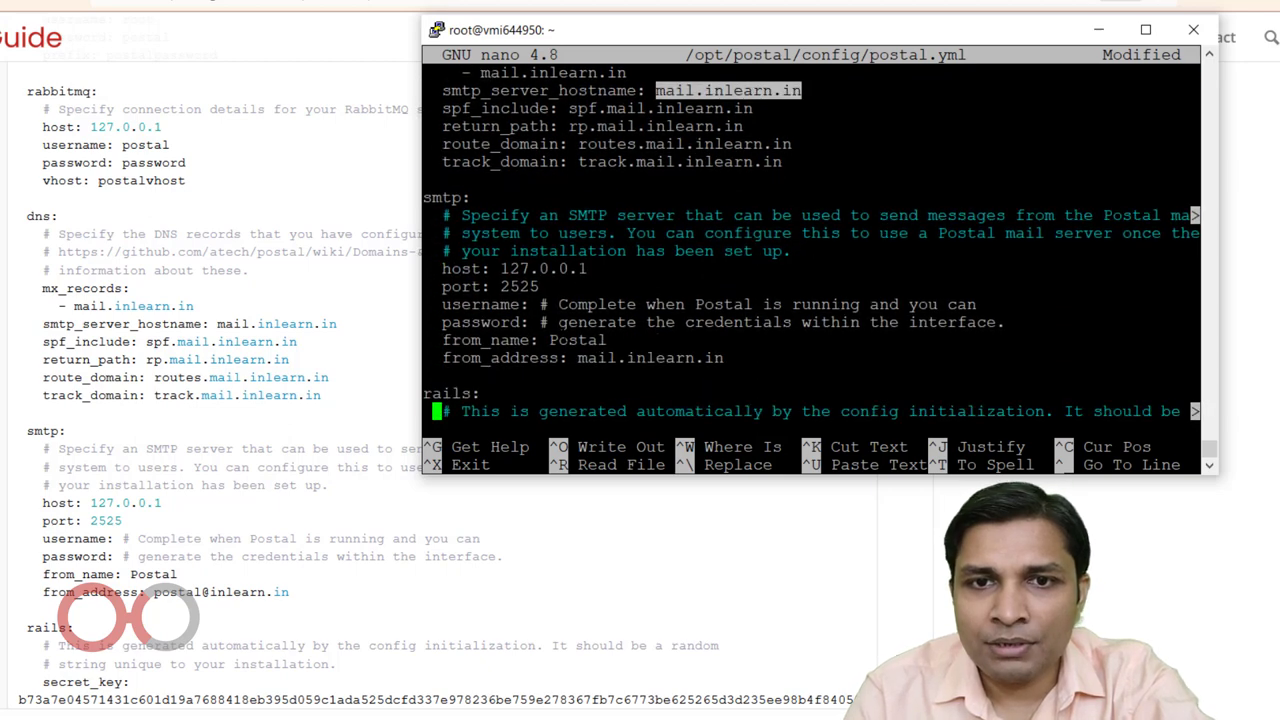
pyautogui.press('Up')
pyautogui.press('Up')
pyautogui.press('Up')
pyautogui.press('Right')
pyautogui.press('Right')
pyautogui.press('Right')
pyautogui.press('Right')
pyautogui.press('Right')
pyautogui.press('Right')
pyautogui.press('Right')
pyautogui.press('Right')
pyautogui.press('Right')
pyautogui.press('Right')
pyautogui.press('Right')
pyautogui.press('Right')
pyautogui.press('Right')
pyautogui.press('Right')
pyautogui.press('Right')
pyautogui.press('Right')
pyautogui.press('Right')
pyautogui.press('Right')
pyautogui.press('Right')
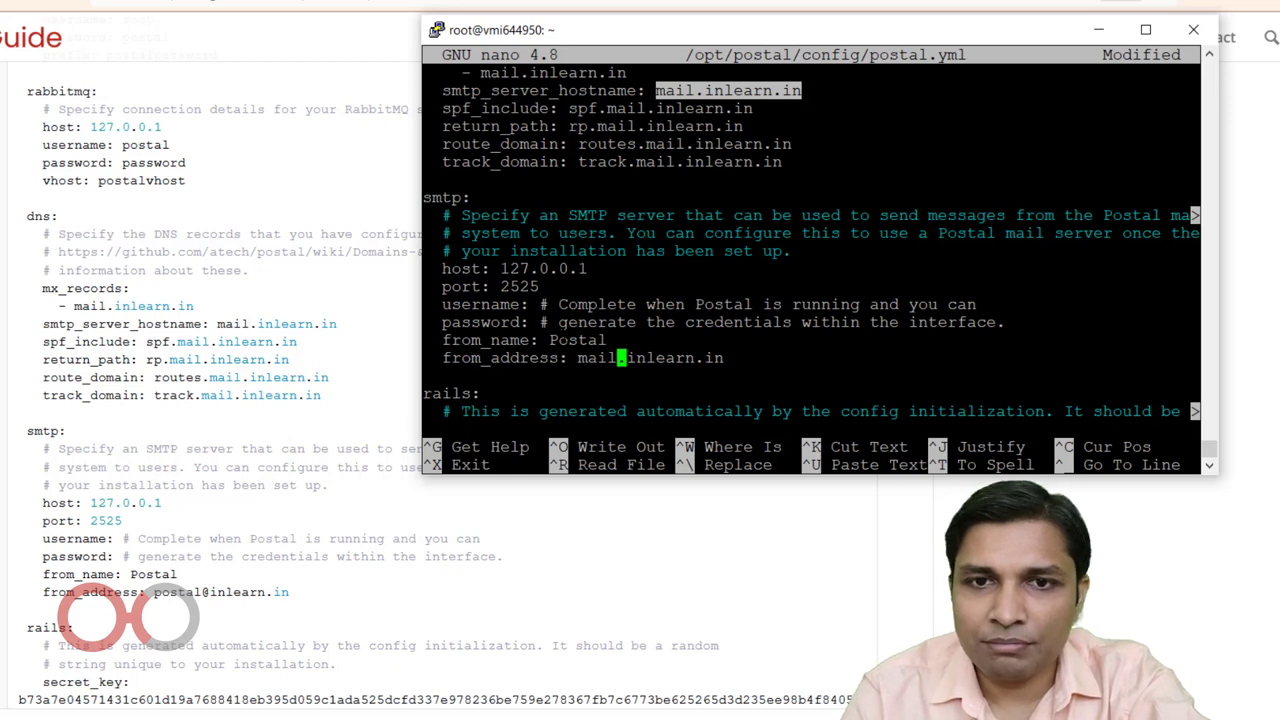
pyautogui.press('Right')
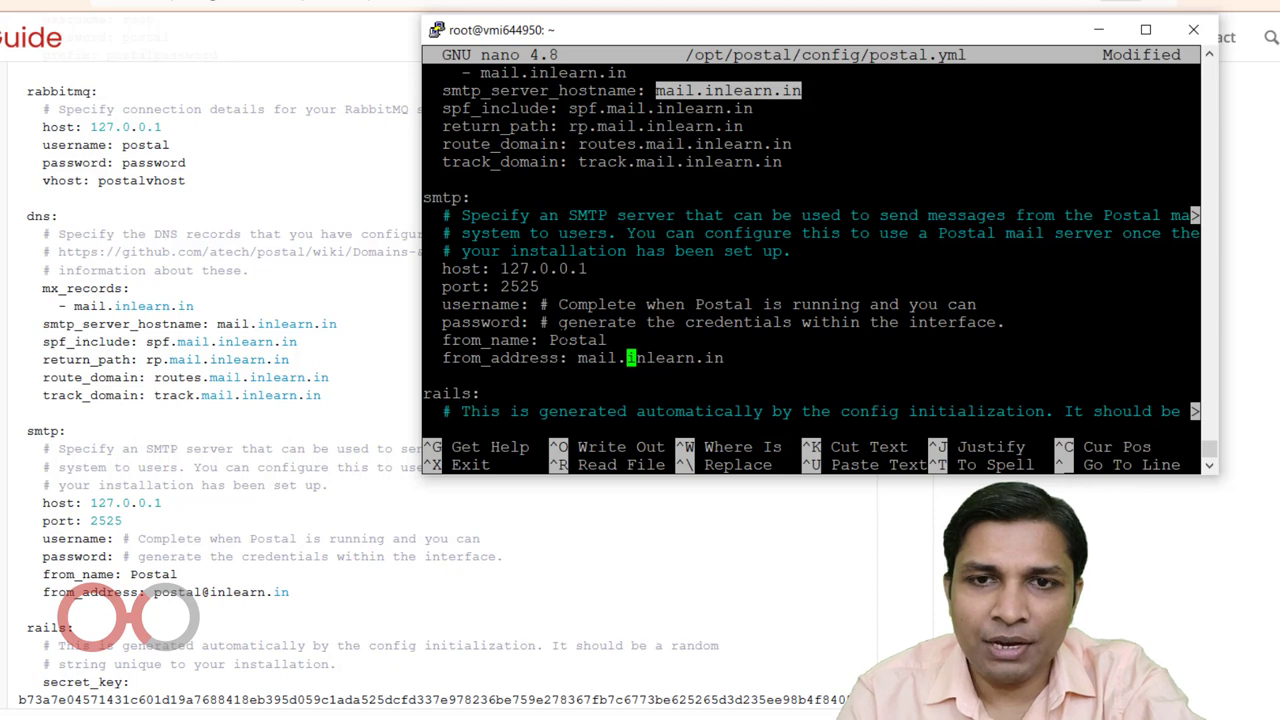
pyautogui.press('BackSpace')
pyautogui.press('BackSpace')
pyautogui.press('BackSpace')
pyautogui.press('BackSpace')
pyautogui.press('BackSpace')
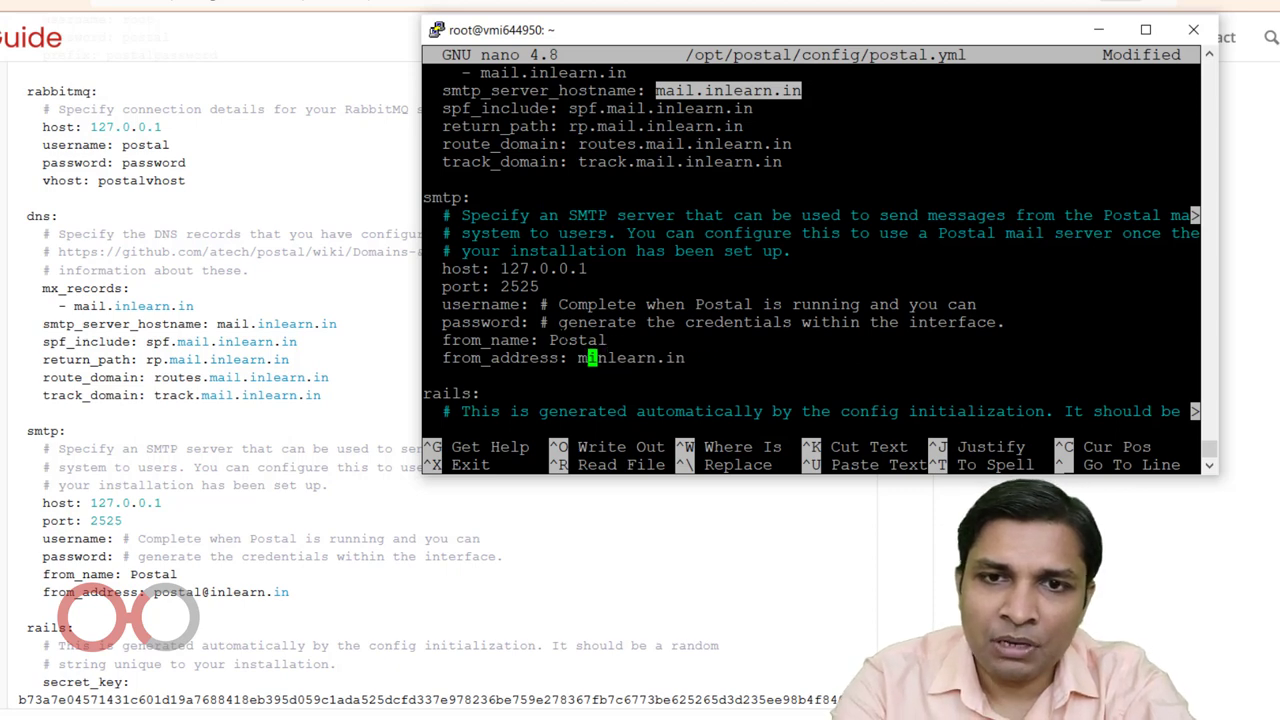
pyautogui.write('pos')
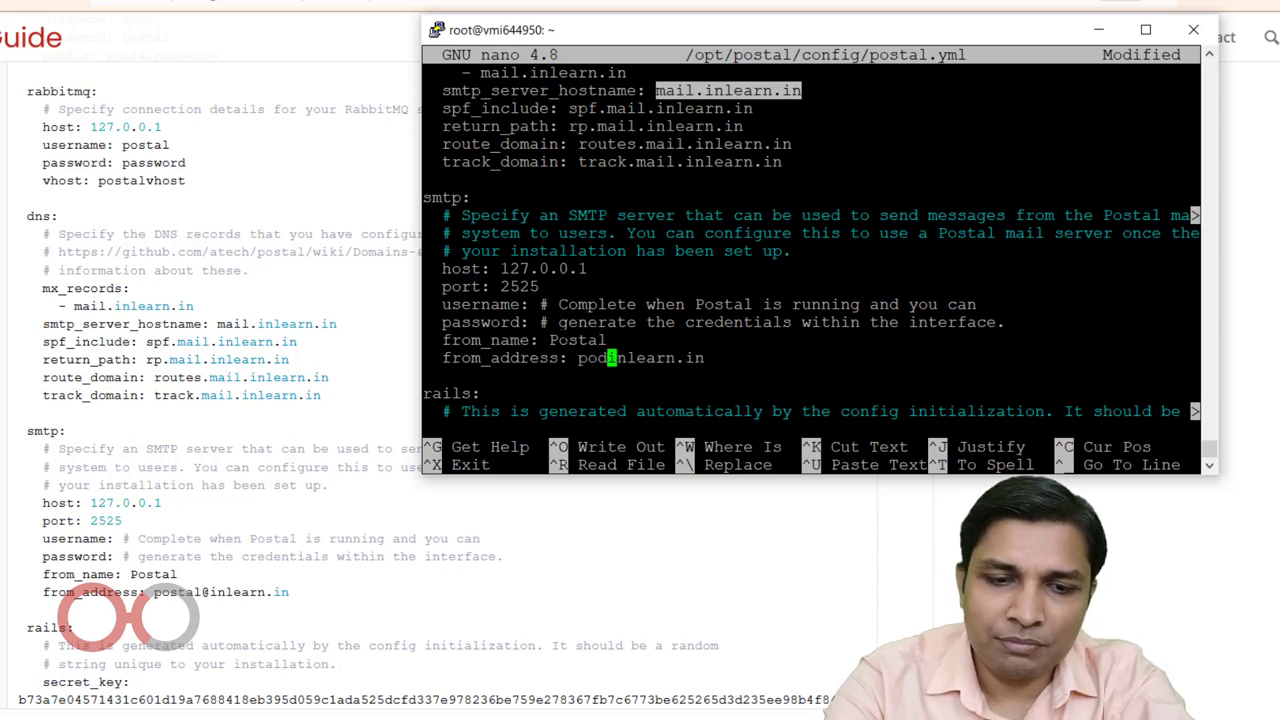
pyautogui.write('tal@')
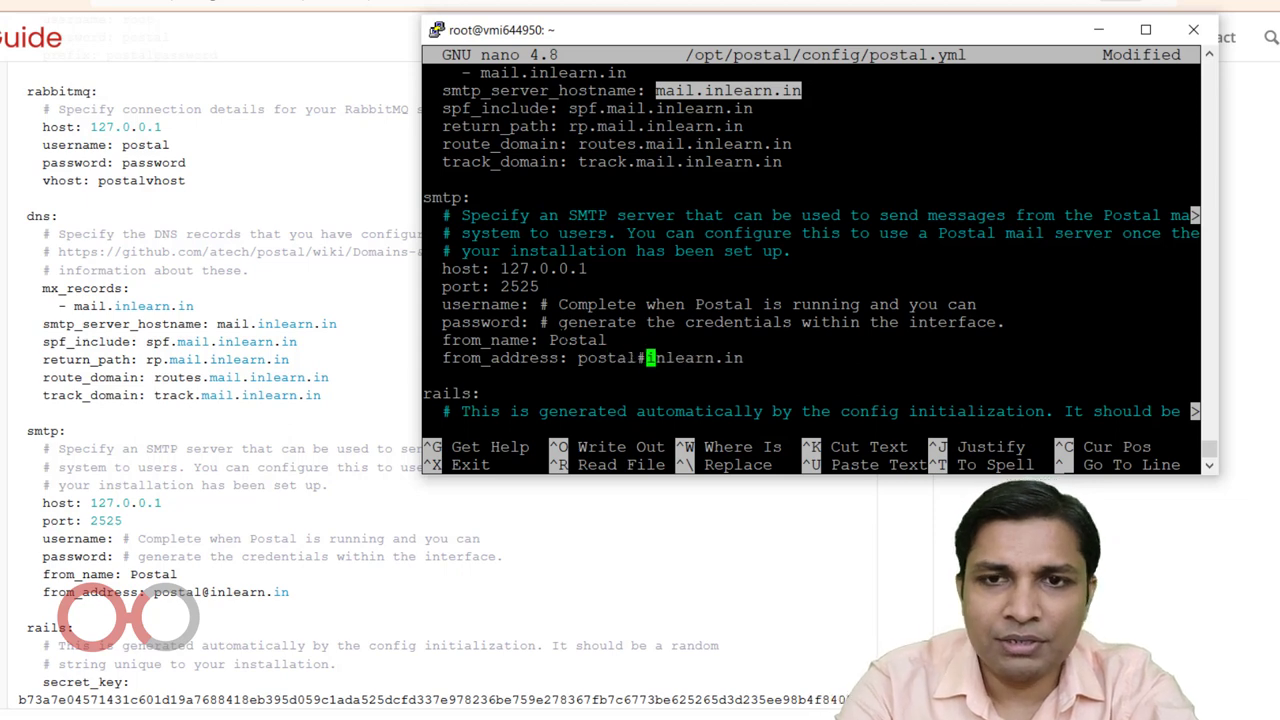
pyautogui.press('BackSpace')
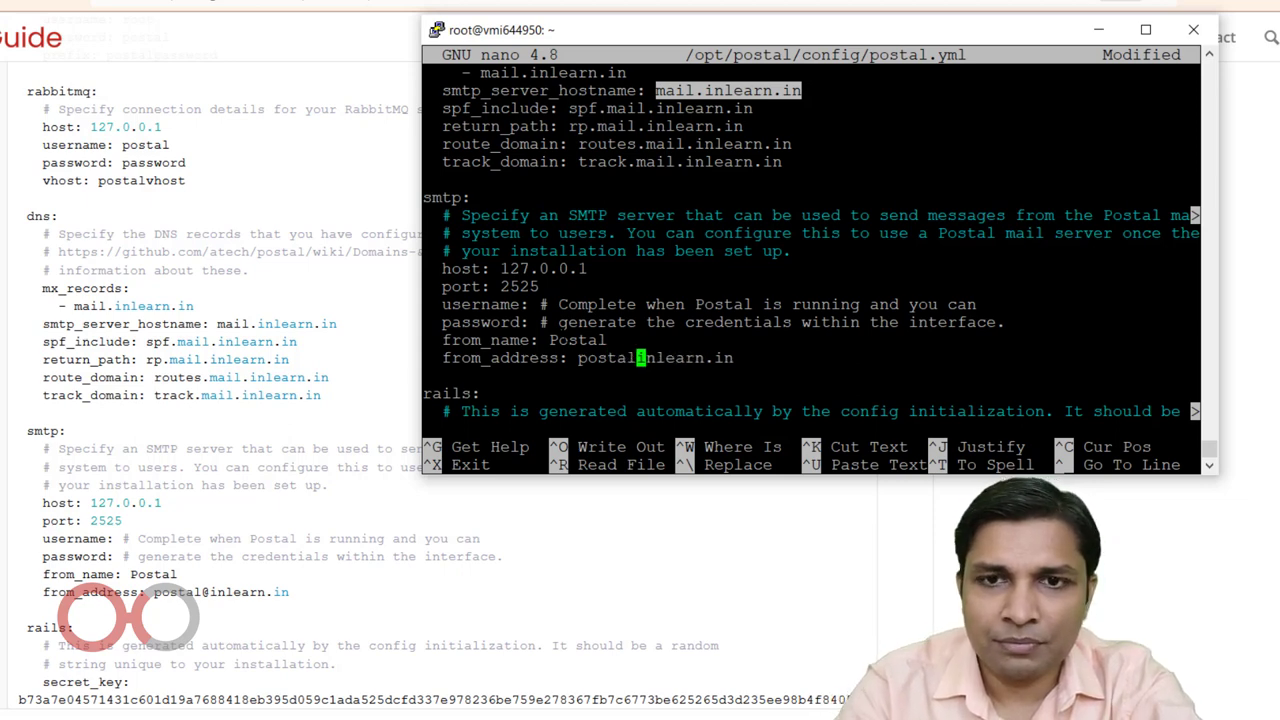
pyautogui.write('@')
pyautogui.press('Down')
pyautogui.press('Down')
pyautogui.press('Down')
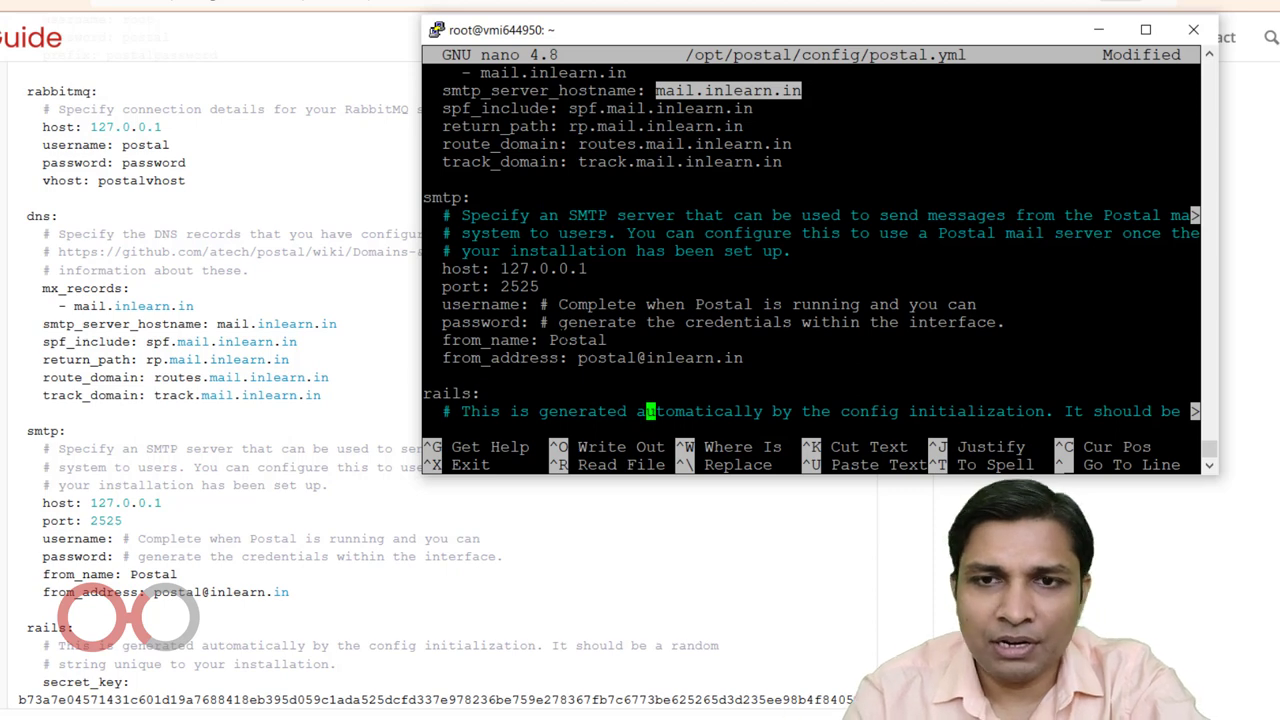
pyautogui.press('Down')
pyautogui.press('Down')
pyautogui.press('Down')
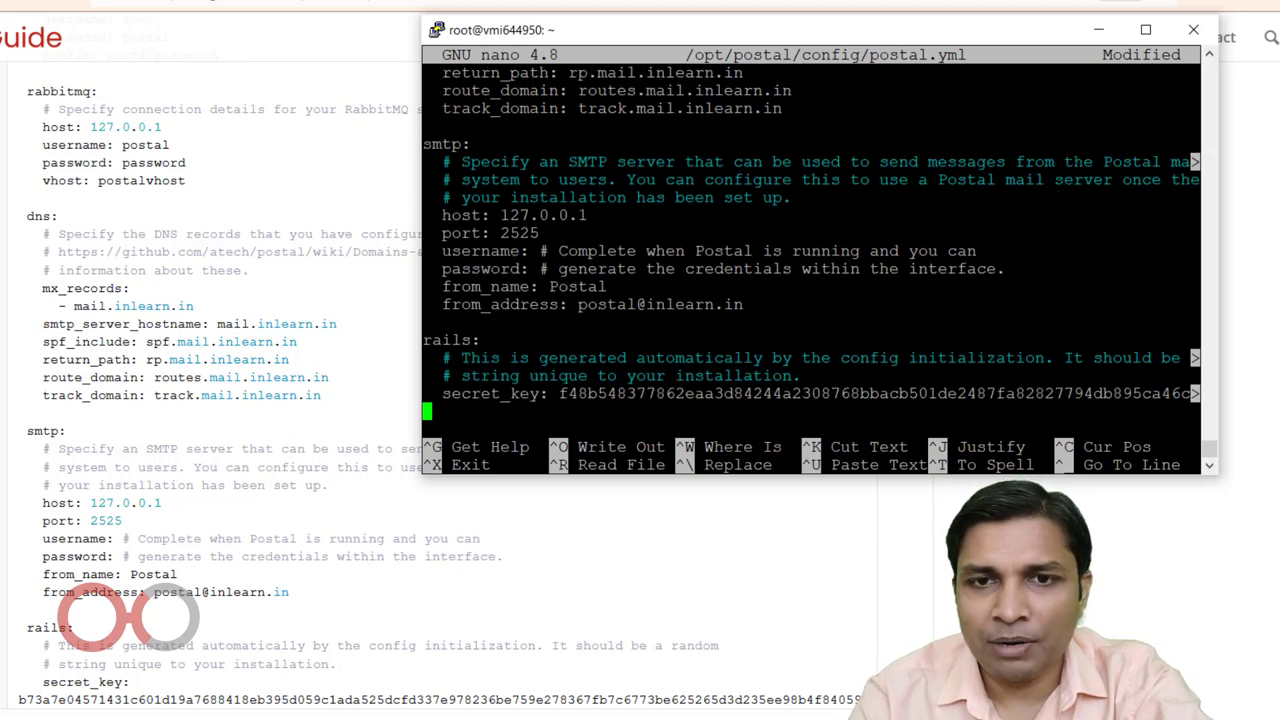
# - Save postal.yml, exit nano, and bring the guide page forward
pyautogui.hotkey('ctrl', 'x')
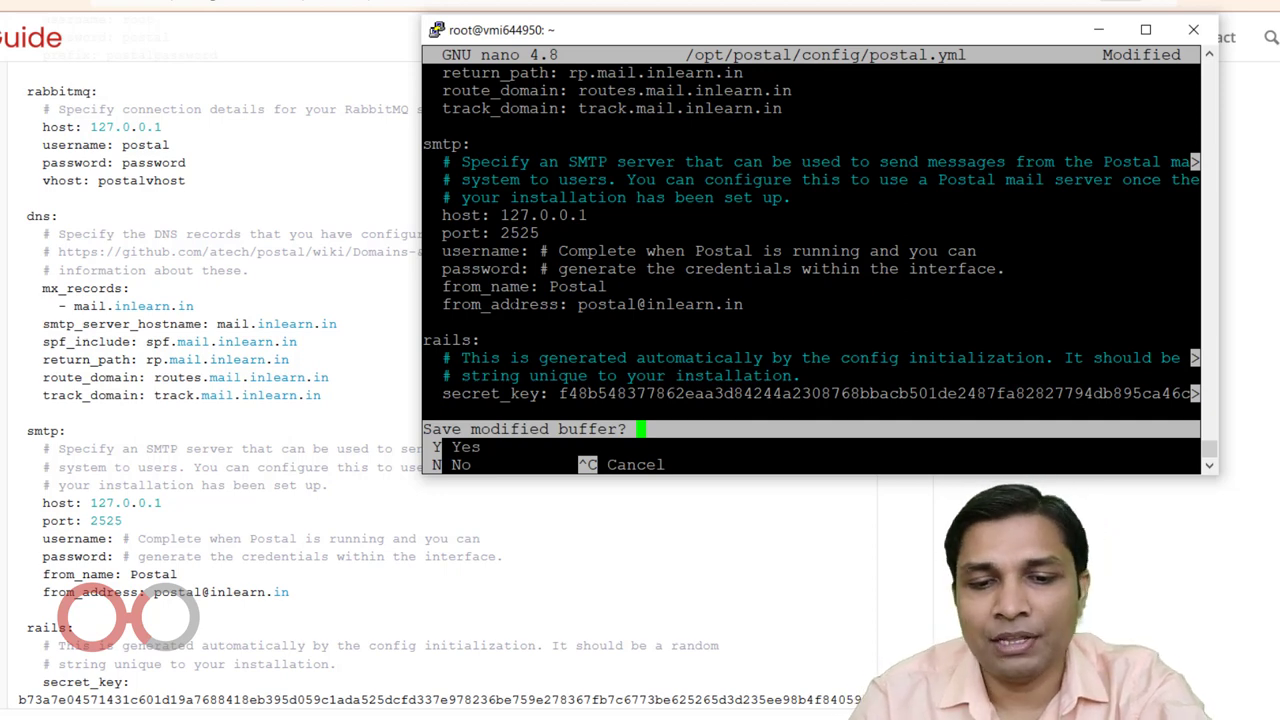
pyautogui.press('y')
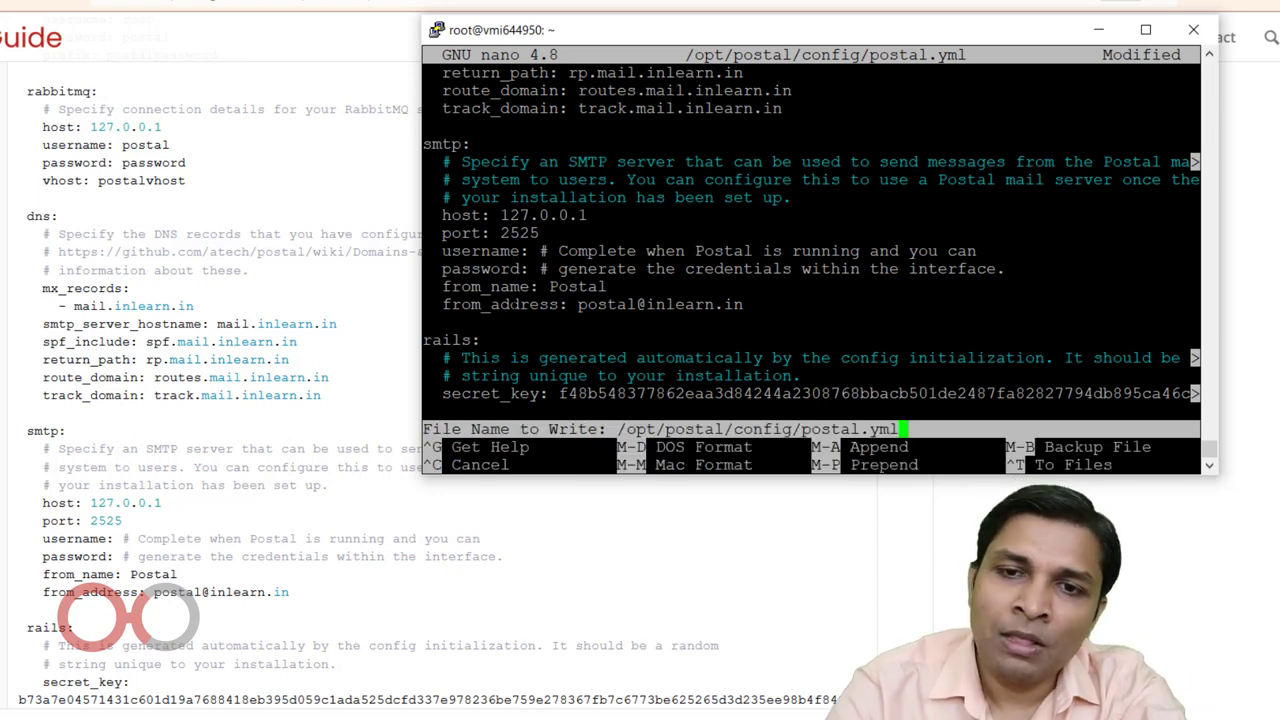
pyautogui.press('Return')
pyautogui.scroll(-5, 254, 390)
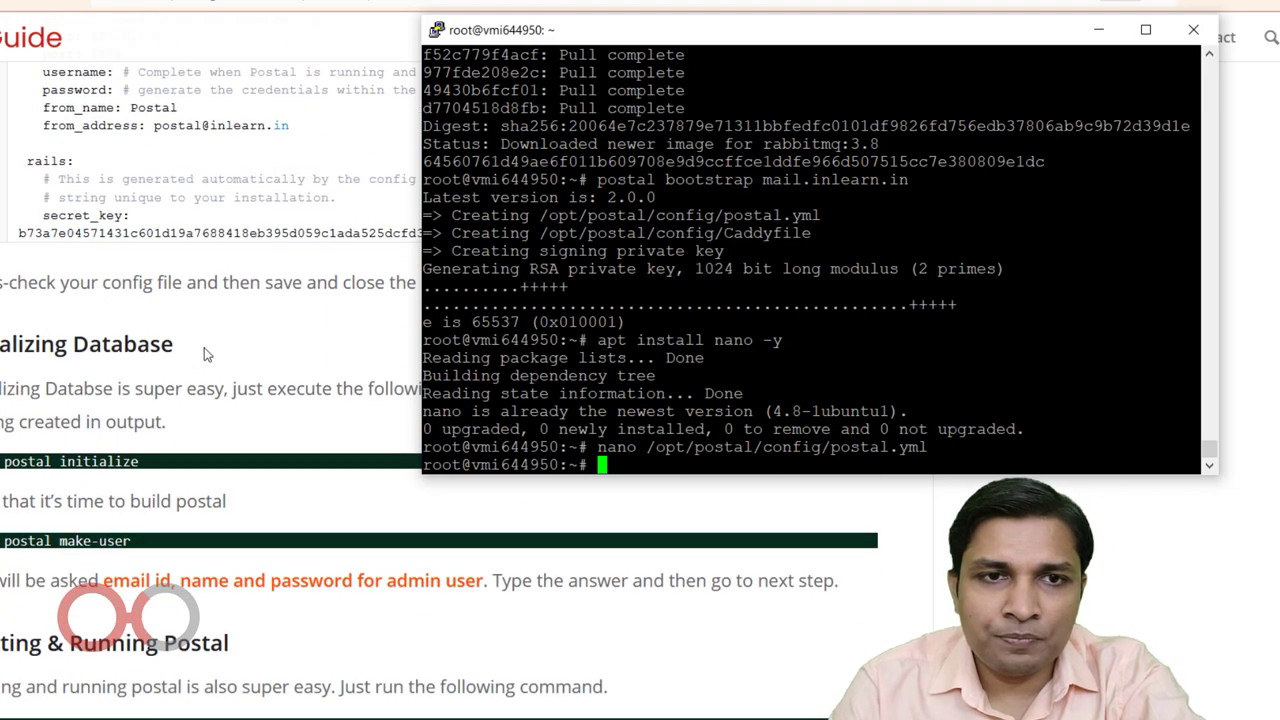
pyautogui.click(203, 353)
# - Scroll the guide to Initializing Database and select the postal initialize command
pyautogui.moveTo(491, 282); pyautogui.dragTo(586, 282)
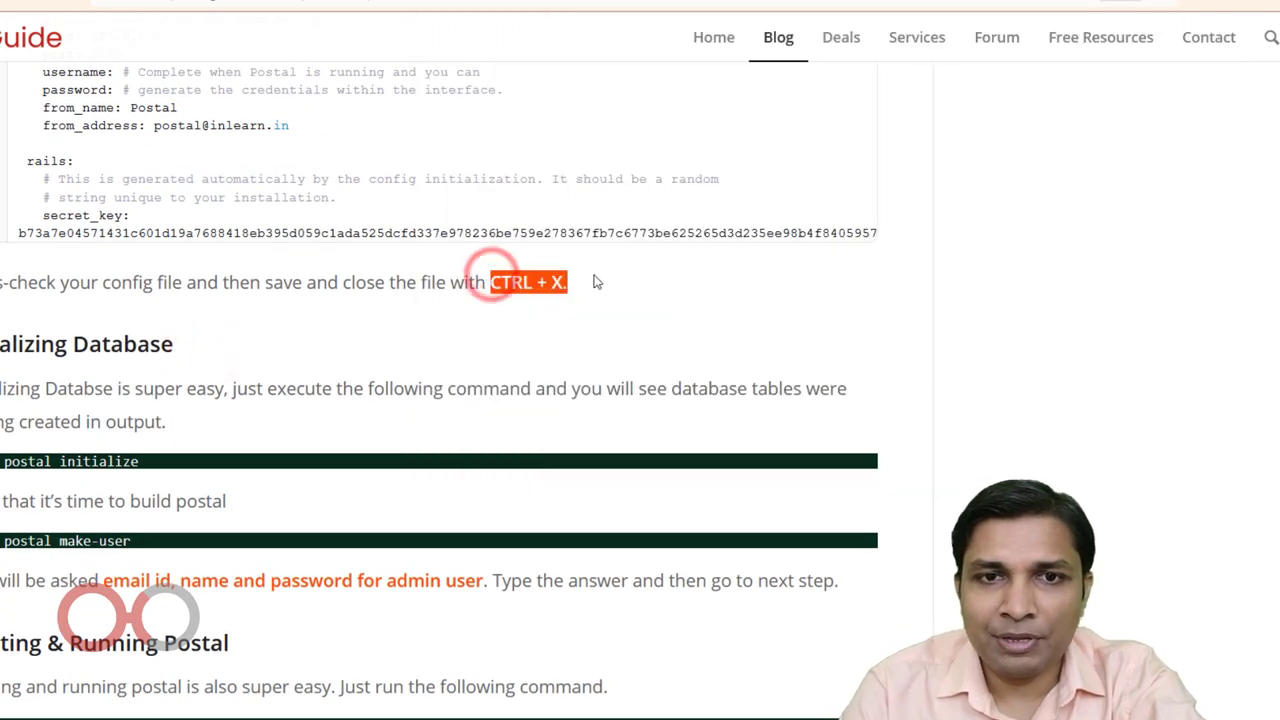
pyautogui.click(590, 290)
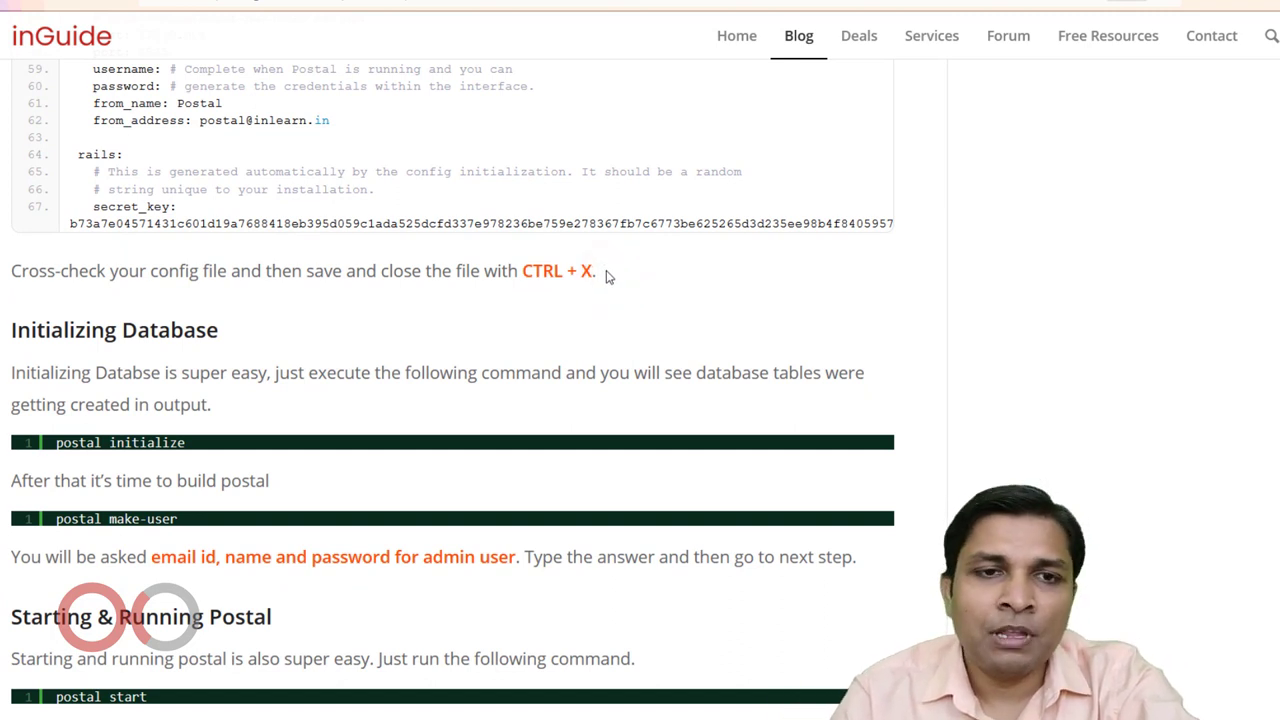
pyautogui.scroll(-1, 607, 277)
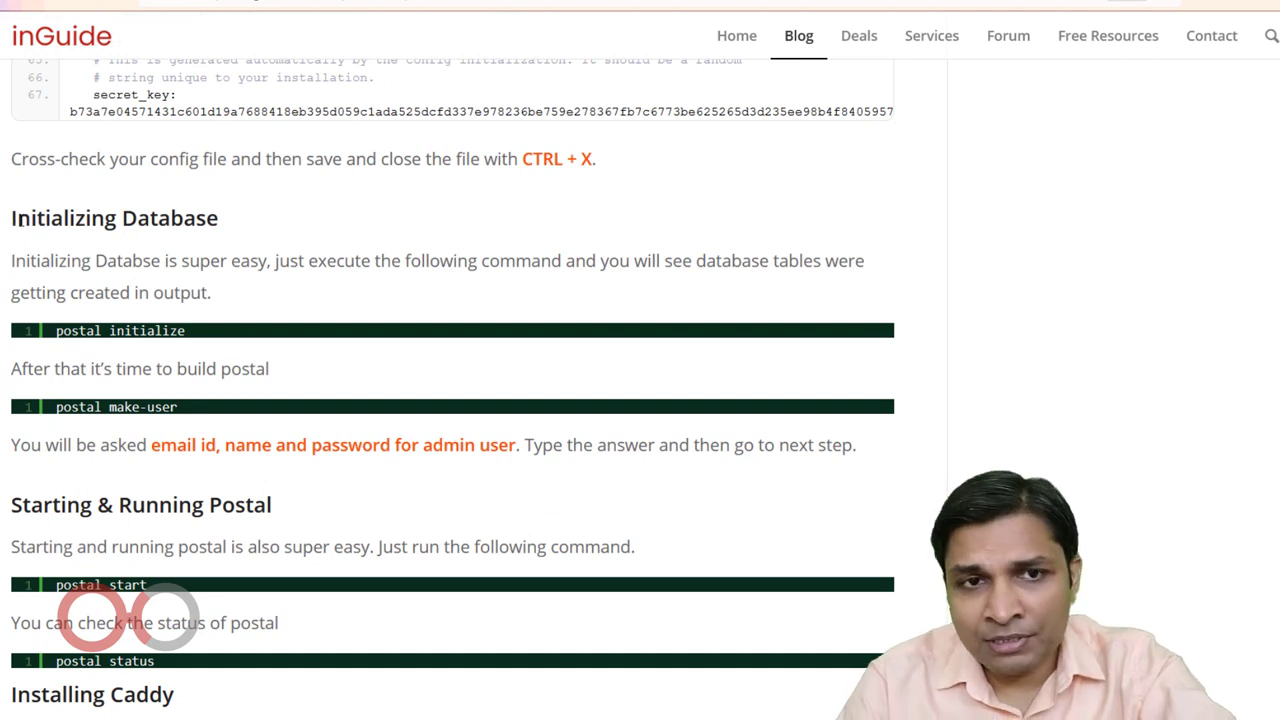
pyautogui.moveTo(45, 332); pyautogui.dragTo(197, 341)
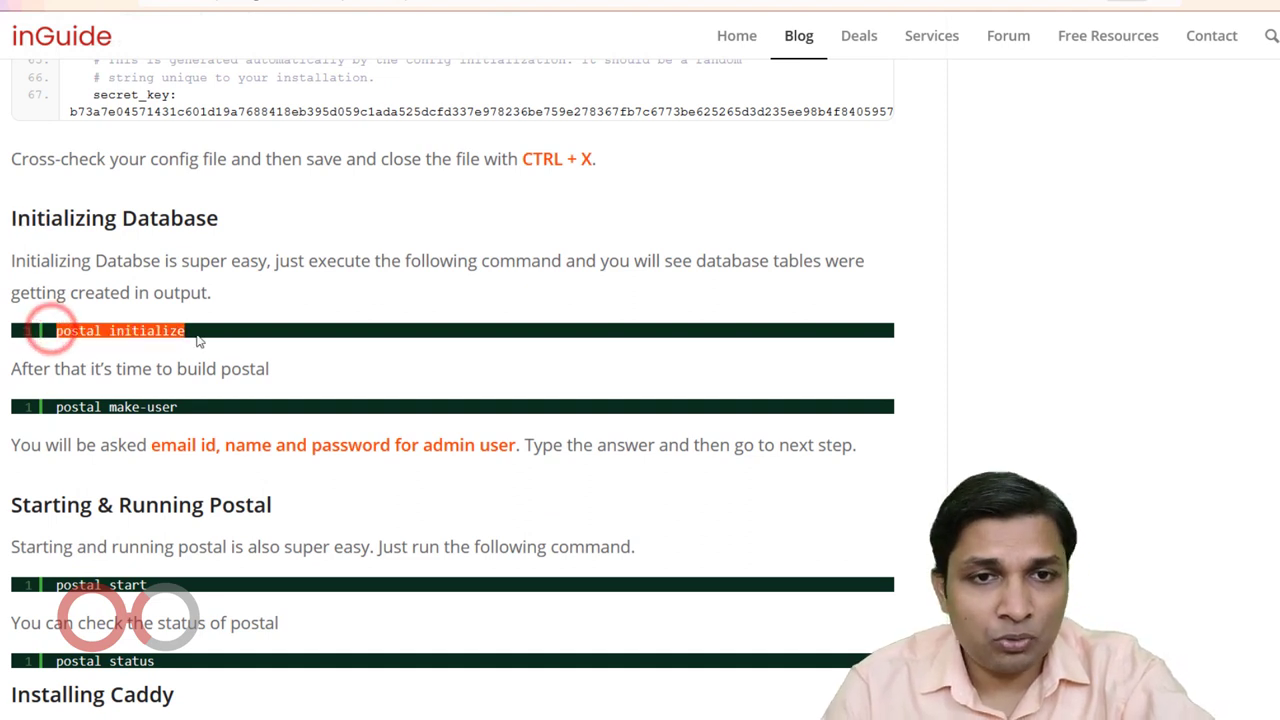
# - Paste and run postal initialize at the PuTTY prompt
pyautogui.hotkey('ctrl', 'c')
pyautogui.hotkey('alt', 'Tab')
pyautogui.press('shift+Insert')
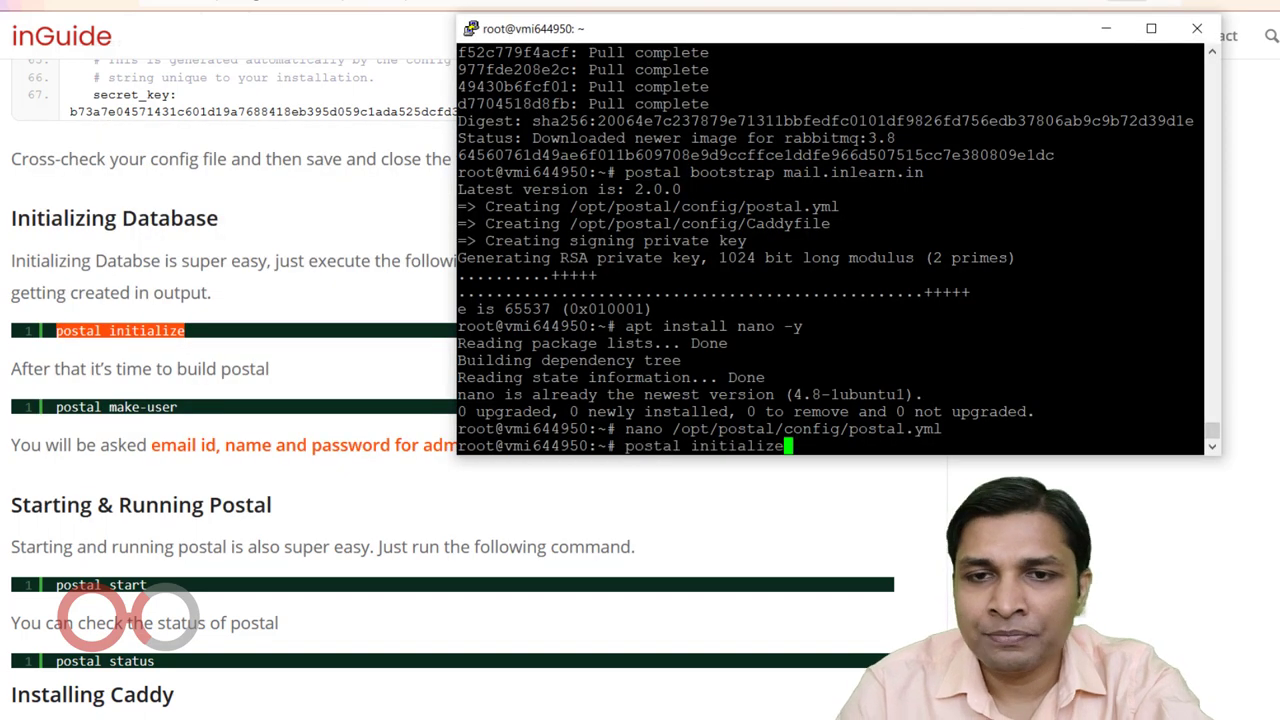
pyautogui.press('Return')
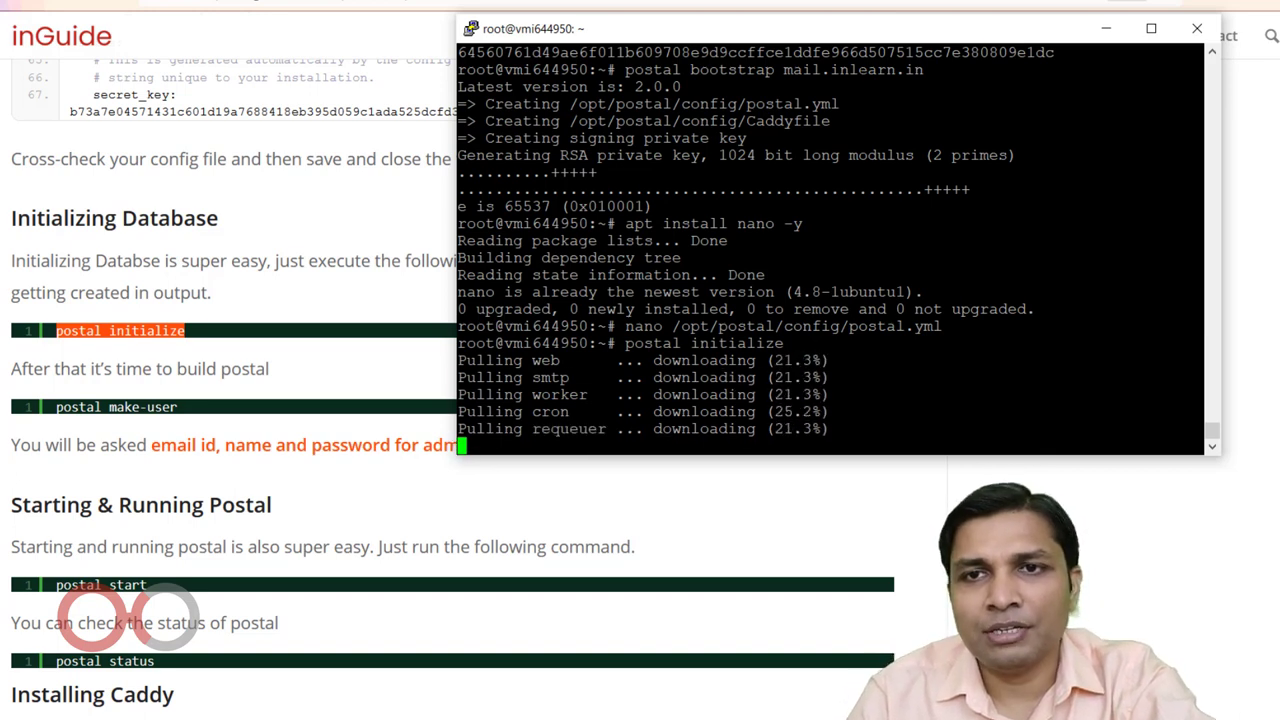
# - Reposition the terminal and select the postal make-user command in the guide
pyautogui.moveTo(862, 38); pyautogui.dragTo(837, 0)
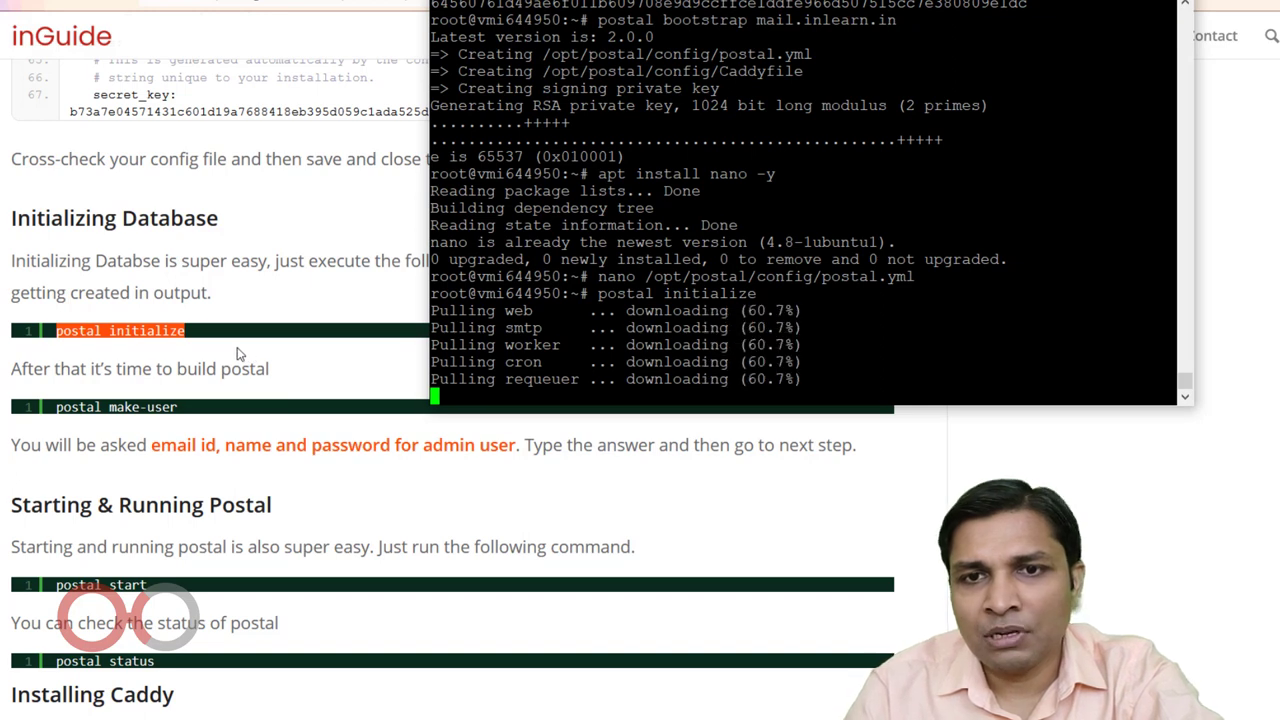
pyautogui.scroll(-1, 238, 352)
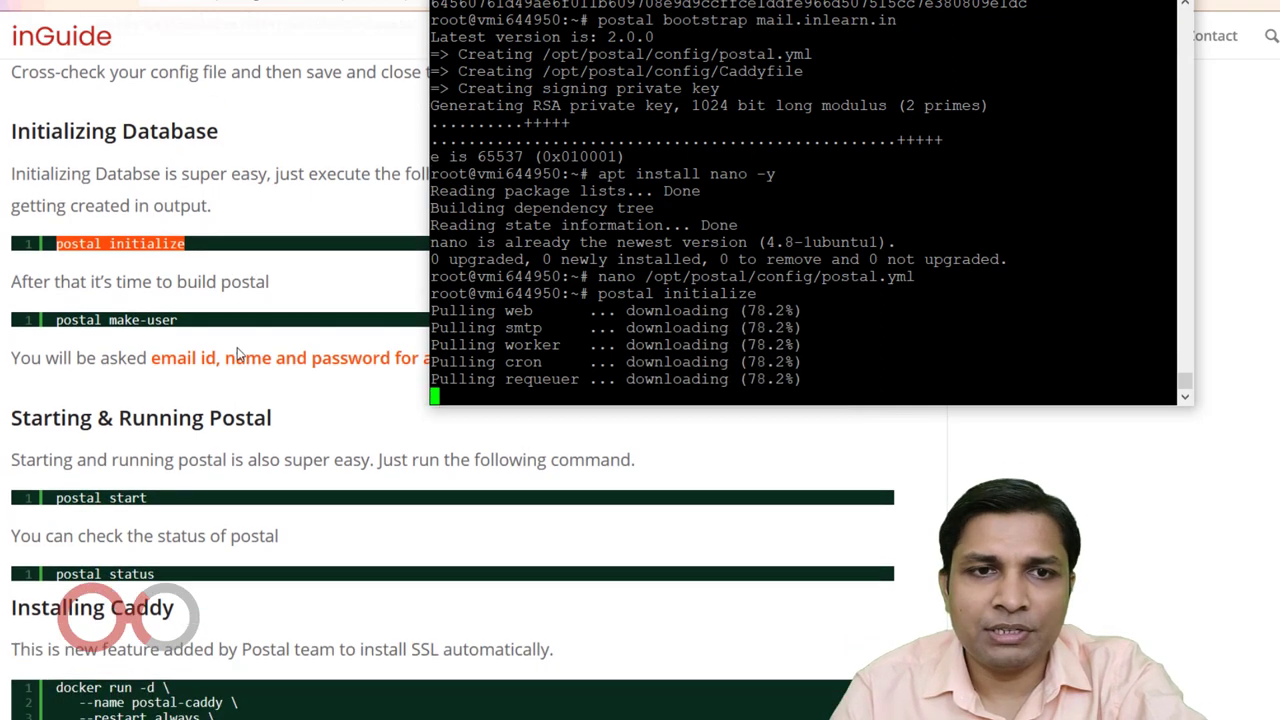
pyautogui.moveTo(48, 295); pyautogui.dragTo(193, 309)
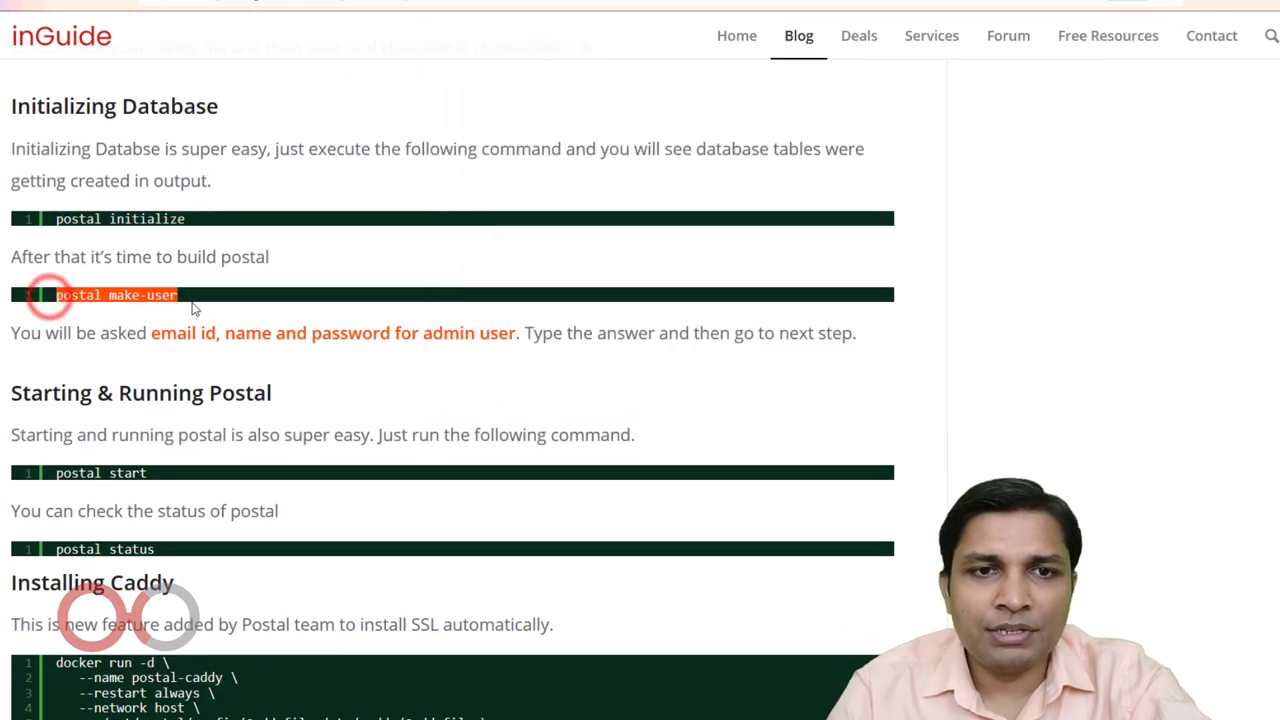
pyautogui.hotkey('alt', 'Tab')
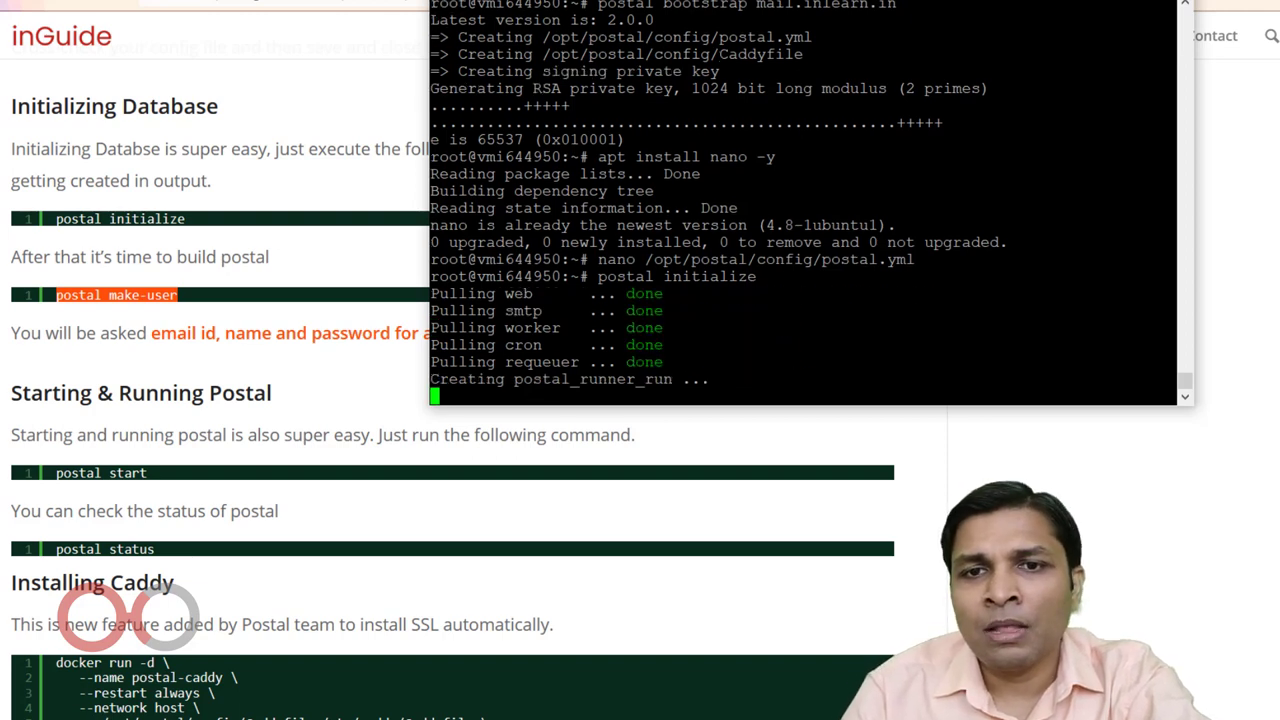
# - Review the image pull and create_table output until initialization finishes
pyautogui.moveTo(626, 276); pyautogui.dragTo(722, 362)
pyautogui.click(676, 308)
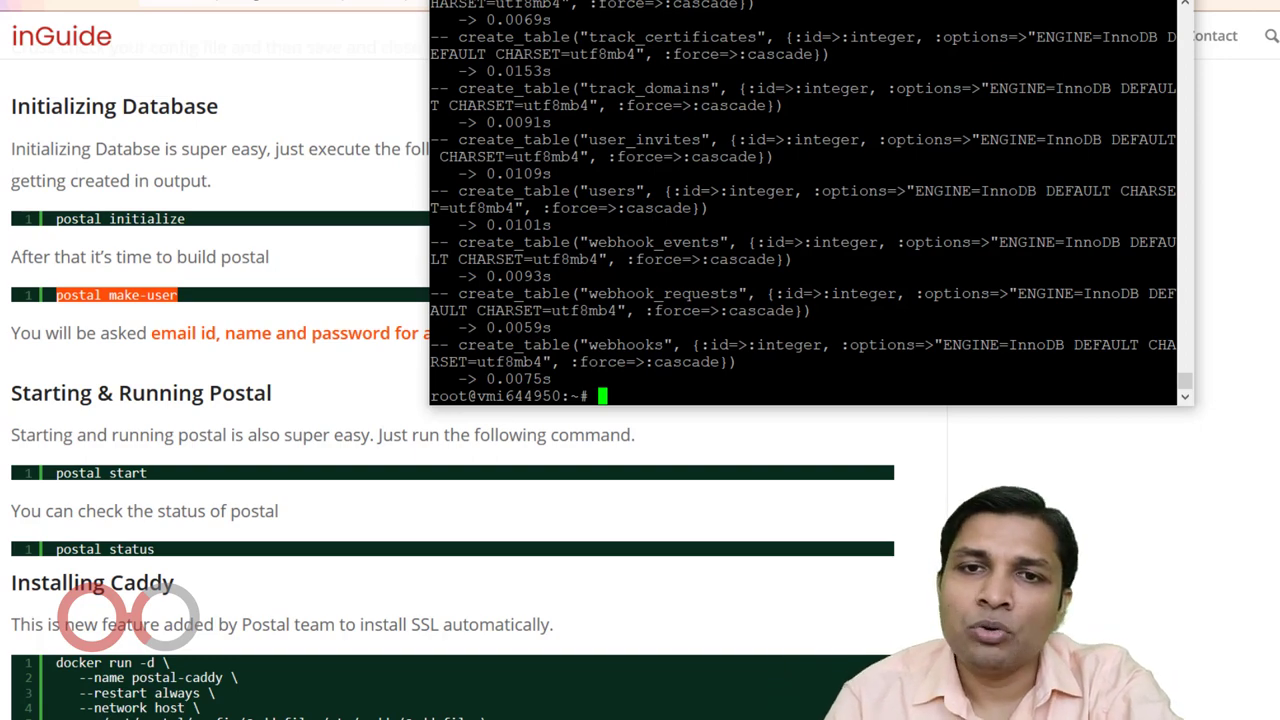
pyautogui.scroll(15, 803, 200)
pyautogui.scroll(10, 803, 200)
pyautogui.scroll(-8, 803, 200)
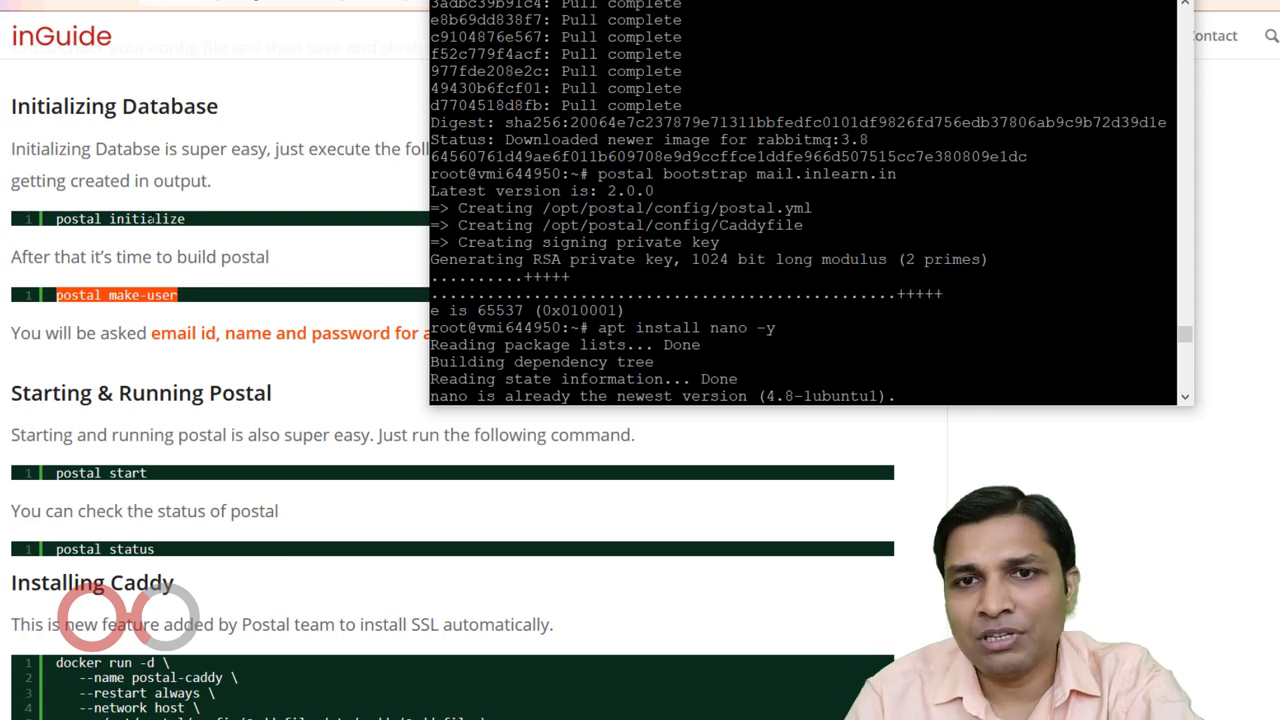
pyautogui.scroll(-10, 803, 200)
pyautogui.scroll(7, 803, 200)
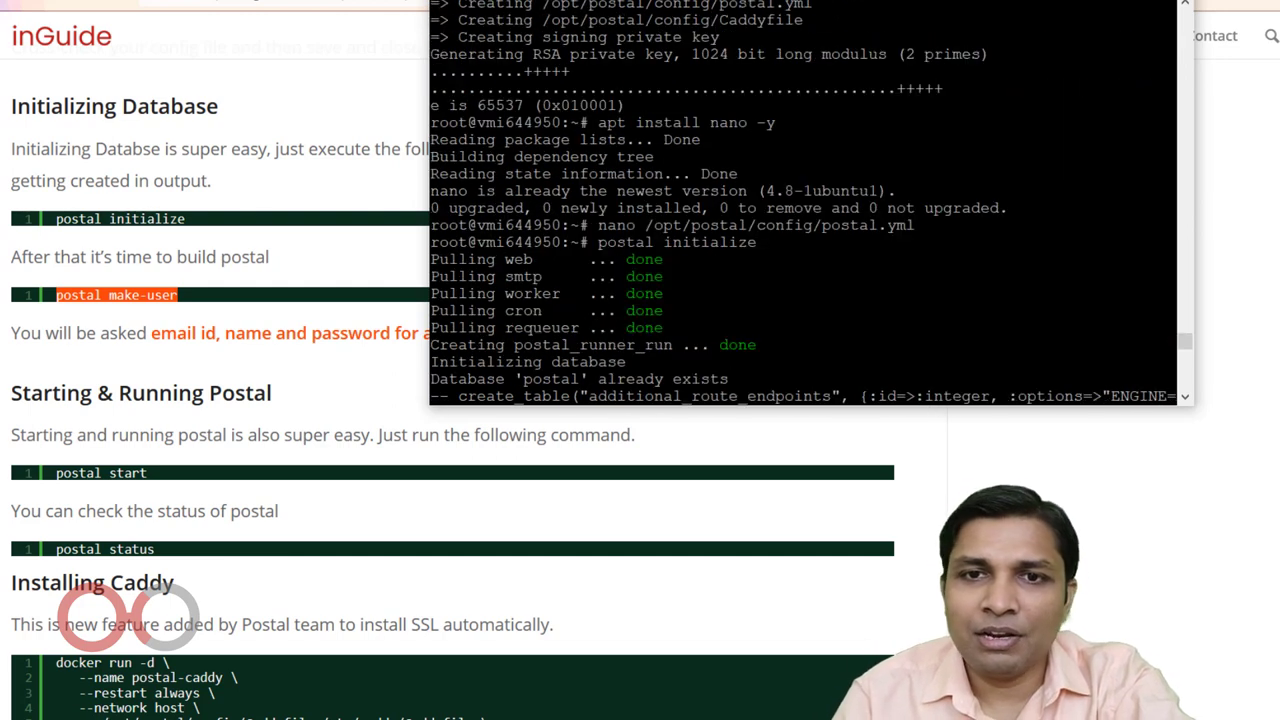
pyautogui.scroll(-4, 803, 200)
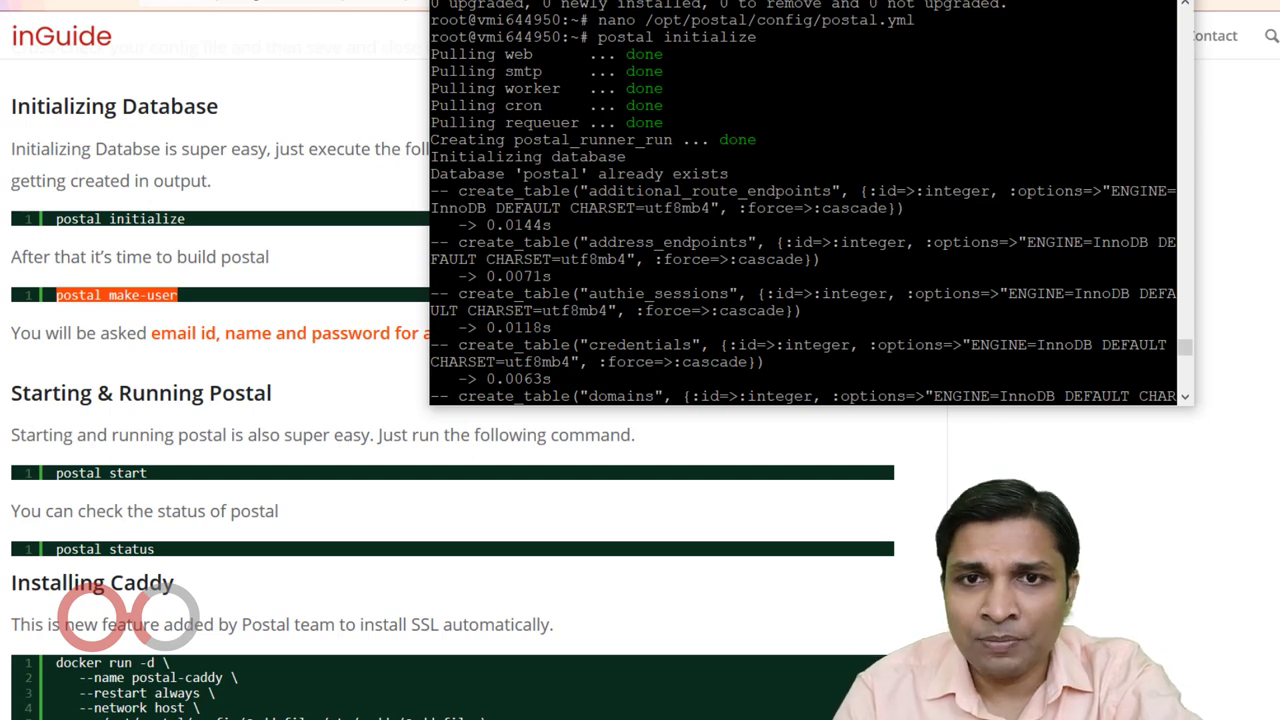
pyautogui.scroll(-10, 618, 242)
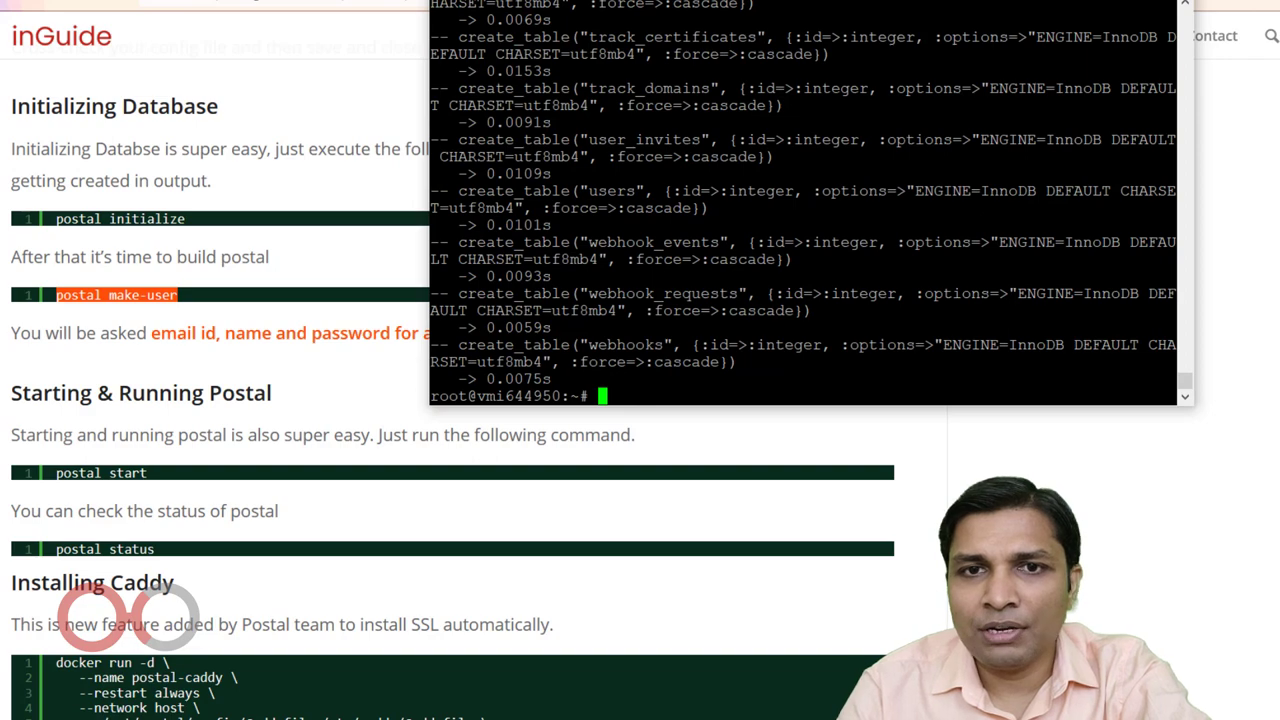
# - Clear the create_table output accidentally pasted at the prompt, which caused bash syntax errors
pyautogui.moveTo(505, 86); pyautogui.dragTo(870, 346)
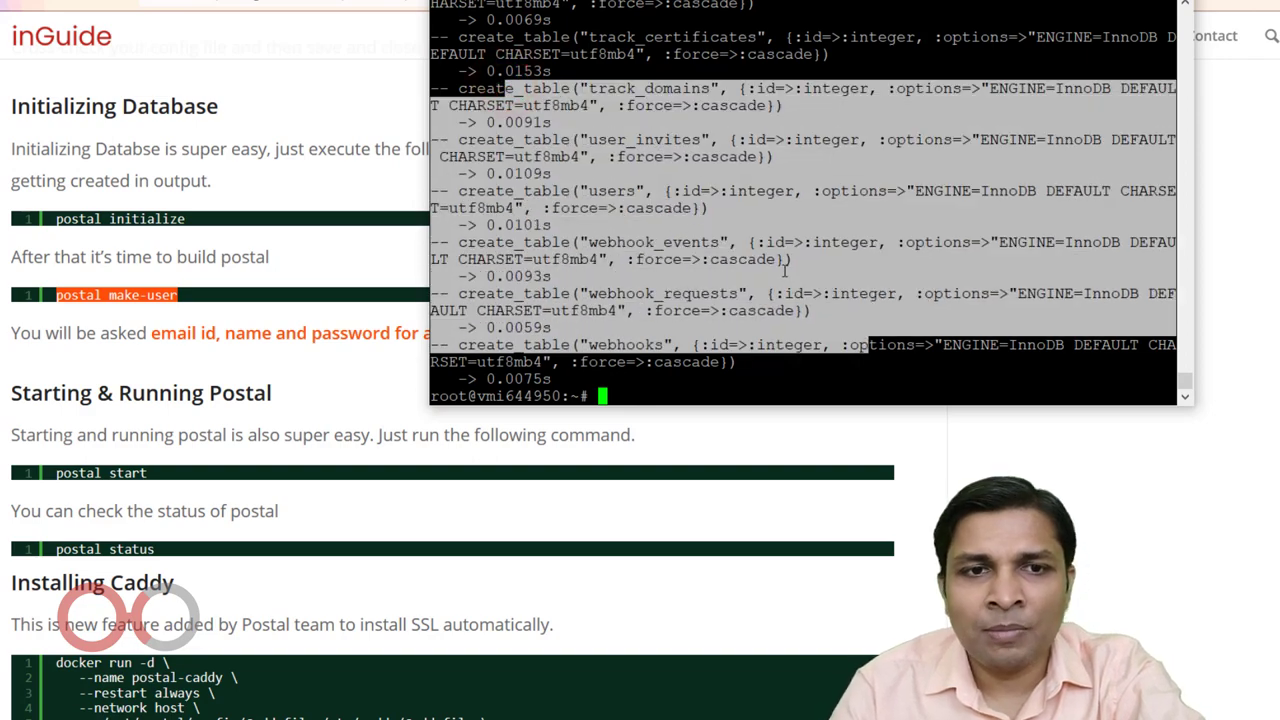
pyautogui.rightClick(634, 268)
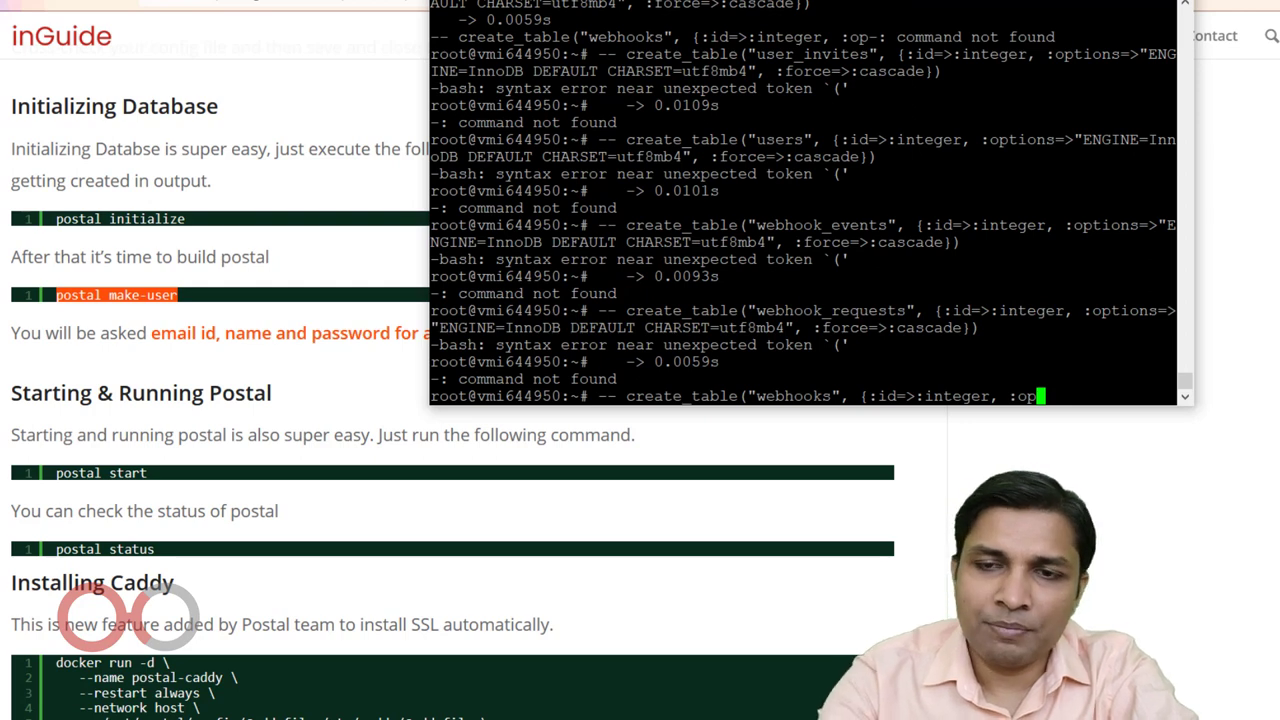
pyautogui.press('BackSpace')
pyautogui.press('BackSpace')
pyautogui.press('BackSpace')
pyautogui.press('BackSpace')
pyautogui.press('BackSpace')
pyautogui.press('BackSpace')
pyautogui.press('BackSpace')
pyautogui.press('BackSpace')
pyautogui.press('BackSpace')
pyautogui.press('BackSpace')
pyautogui.press('BackSpace')
pyautogui.press('BackSpace')
pyautogui.press('BackSpace')
pyautogui.press('BackSpace')
pyautogui.press('BackSpace')
pyautogui.press('BackSpace')
pyautogui.press('BackSpace')
pyautogui.press('BackSpace')
pyautogui.press('BackSpace')
pyautogui.press('BackSpace')
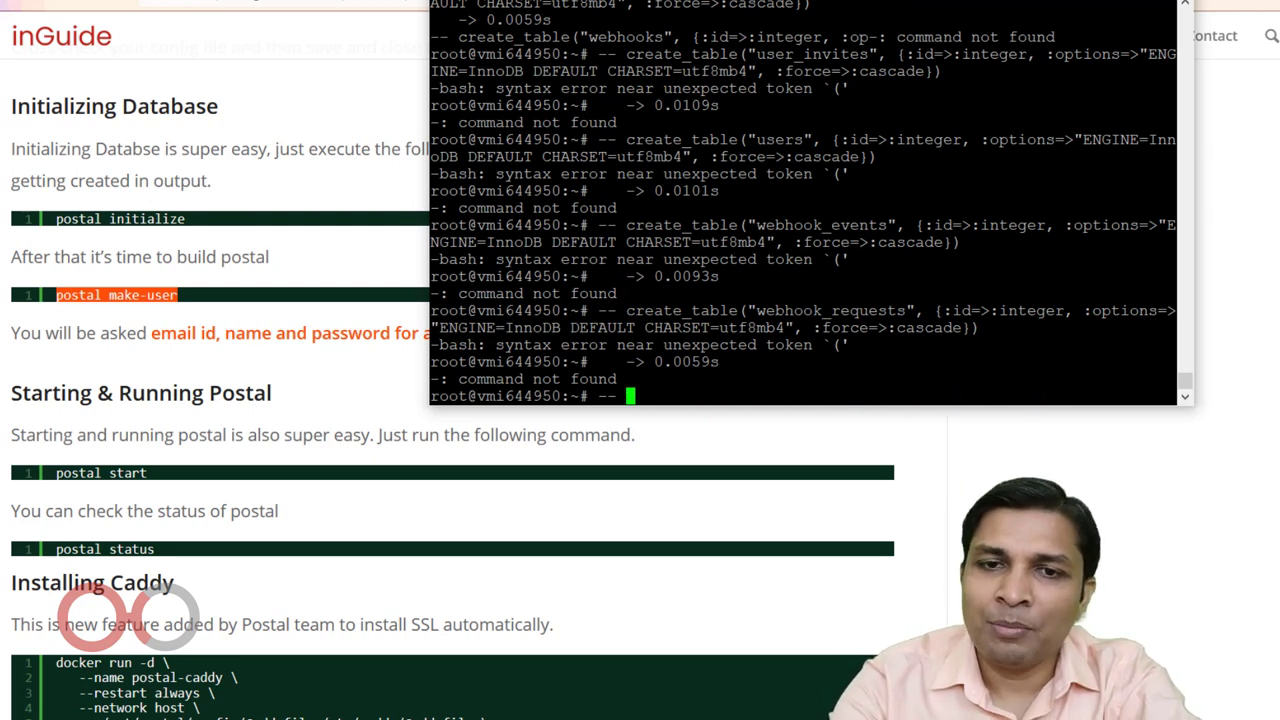
pyautogui.press('BackSpace')
pyautogui.press('BackSpace')
pyautogui.press('BackSpace')
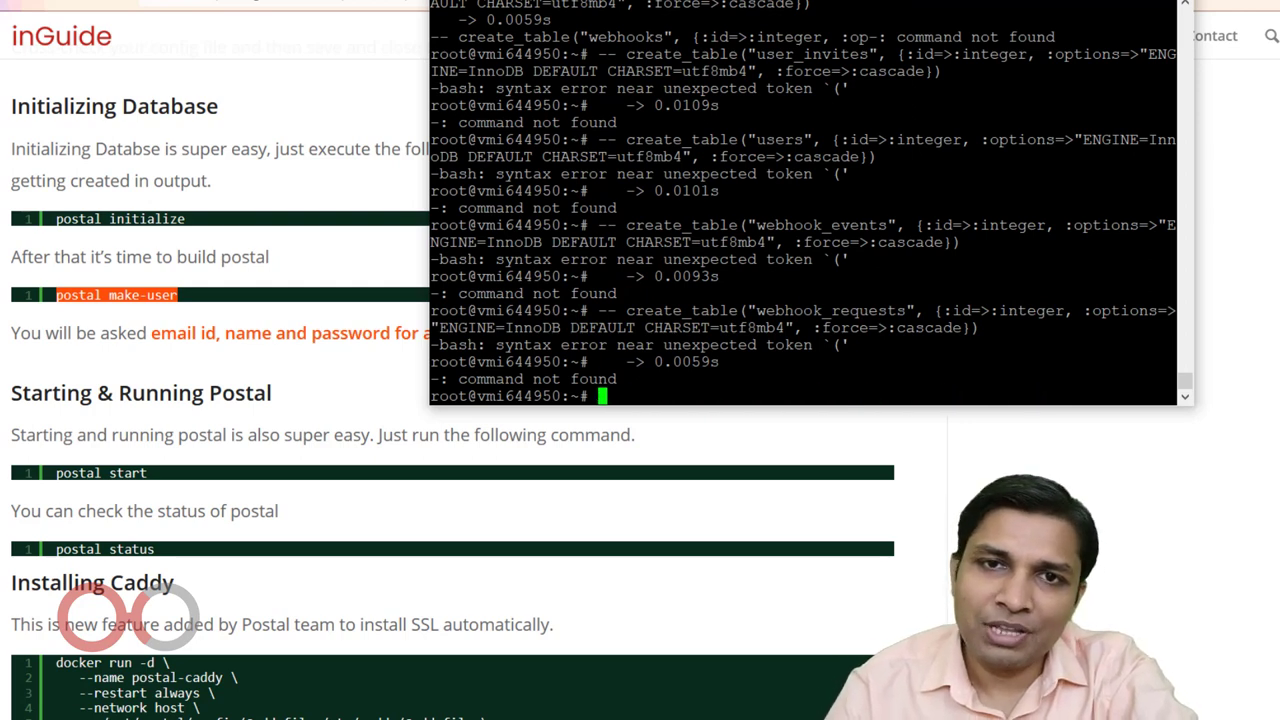
pyautogui.moveTo(512, 88); pyautogui.dragTo(569, 242)
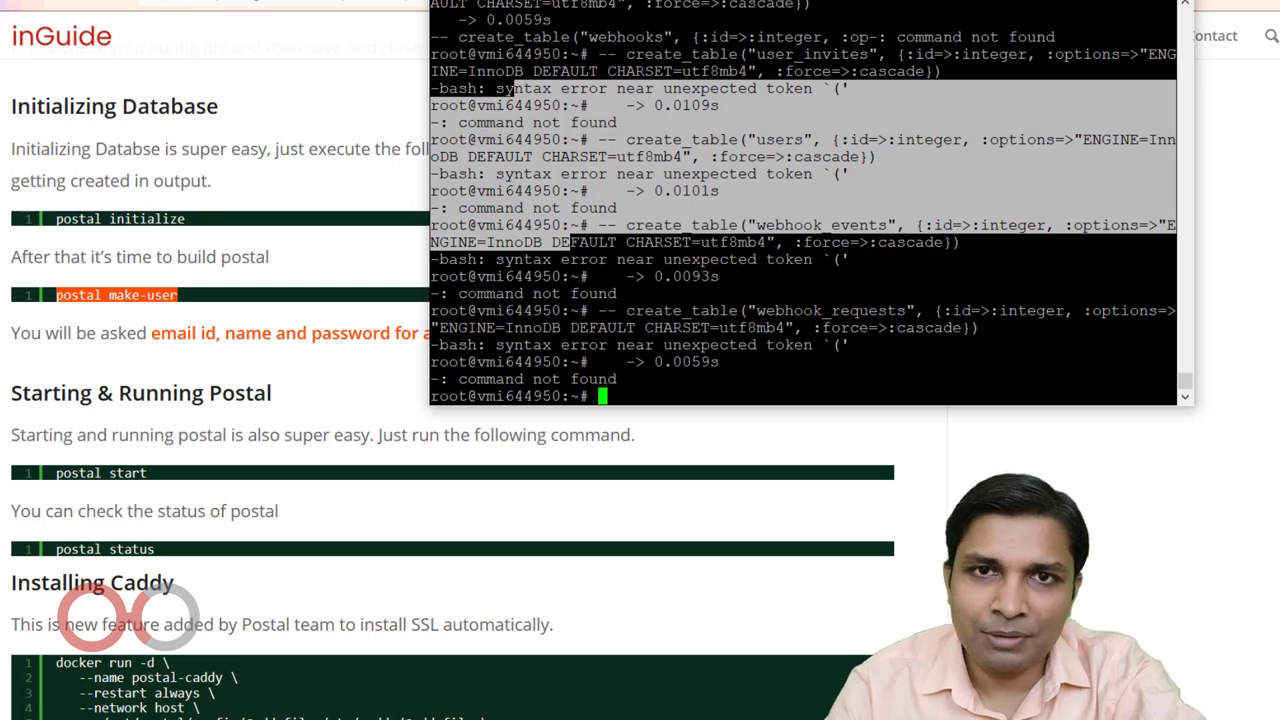
pyautogui.click(742, 245)
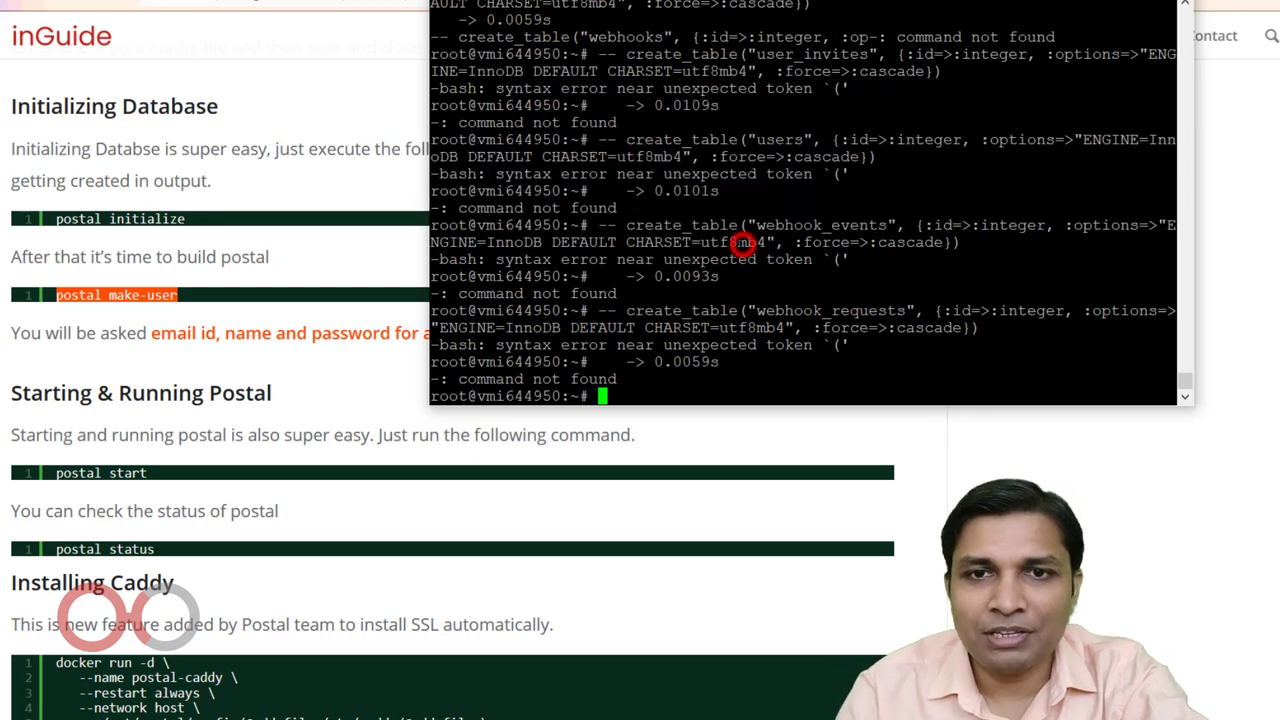
# - Copy the postal make-user command from the guide and switch toward PuTTY
pyautogui.rightClick(133, 296)
pyautogui.click(183, 314)
pyautogui.hotkey('alt', 'Tab')
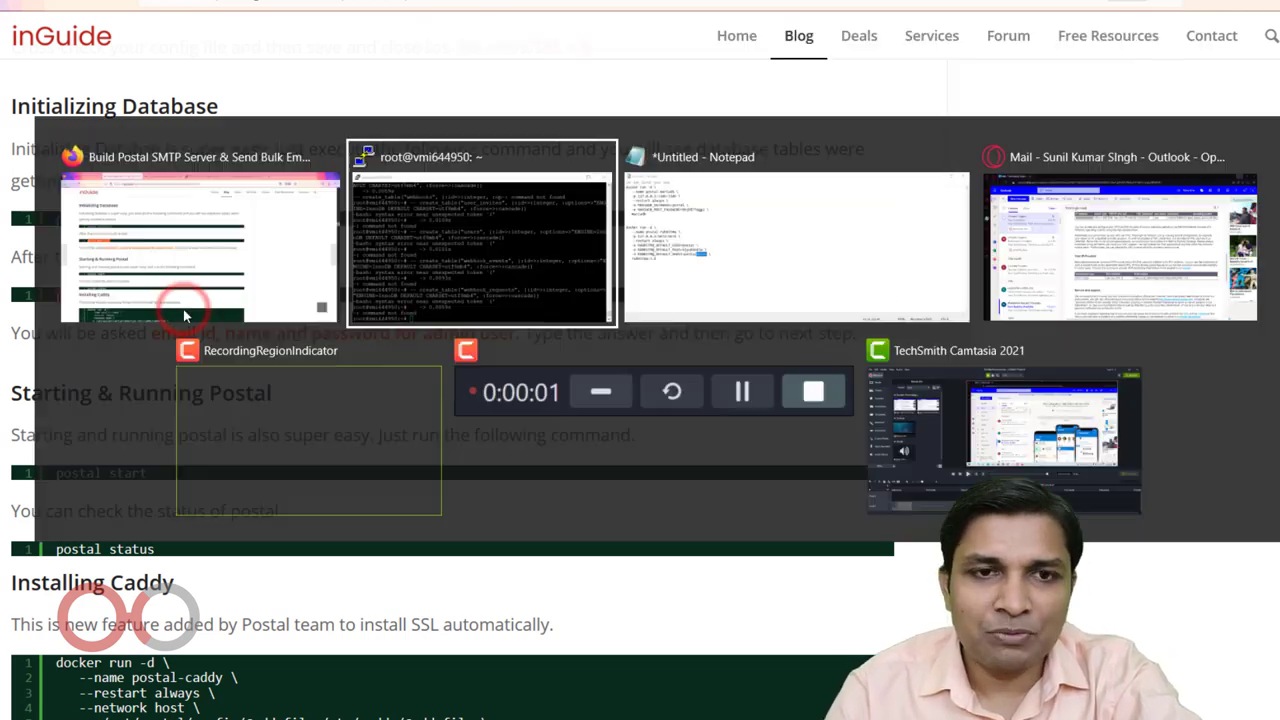
# - Paste and run postal make-user in PuTTY
pyautogui.press('shift+Insert')
pyautogui.press('Return')
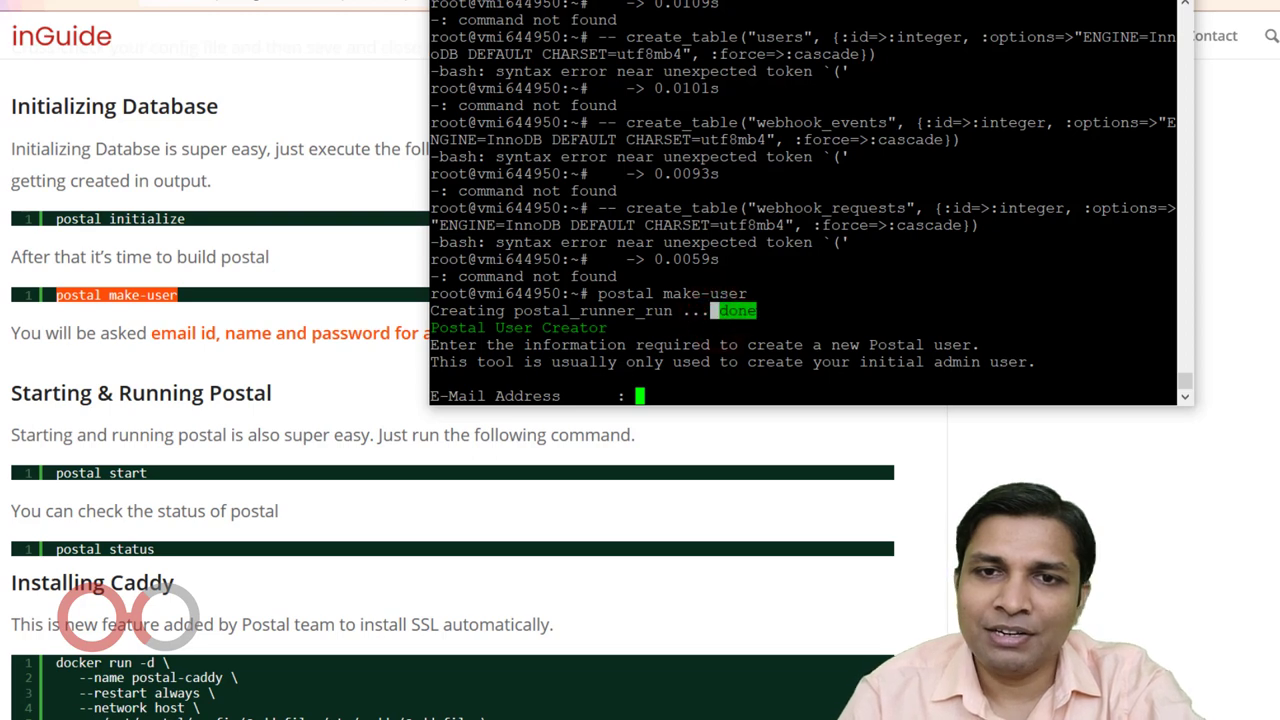
pyautogui.doubleClick(735, 311)
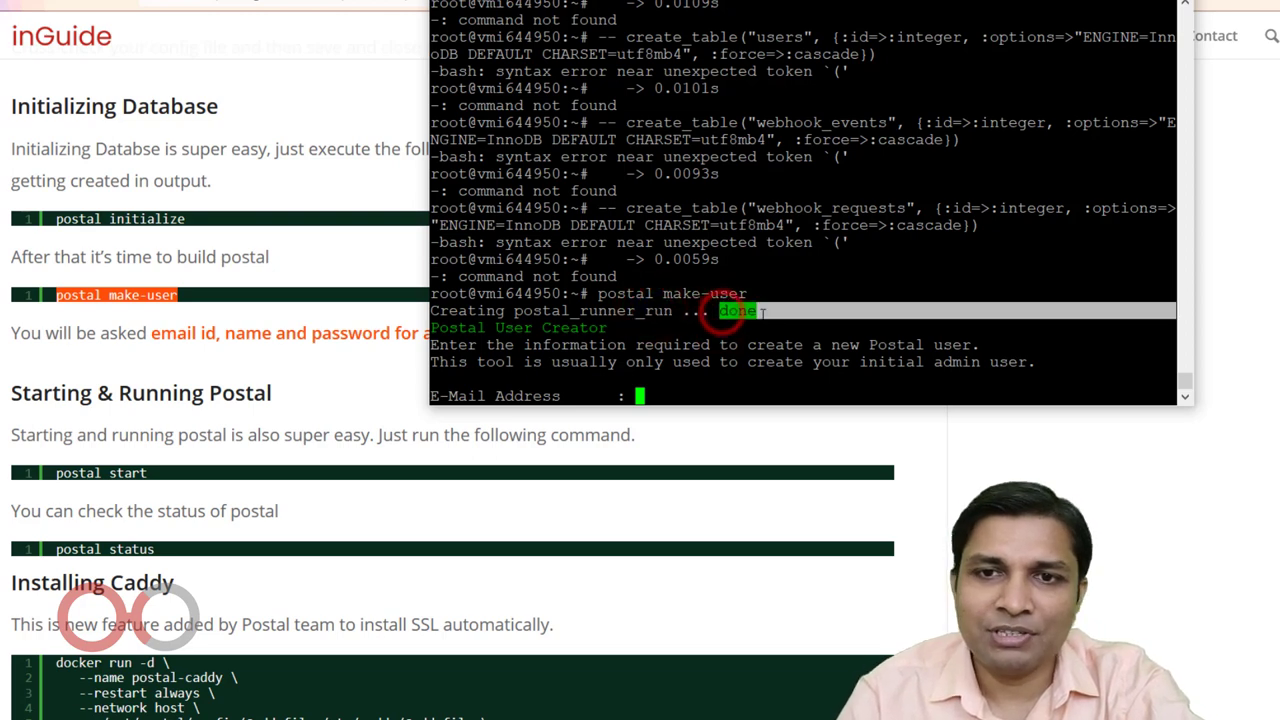
pyautogui.click(722, 330)
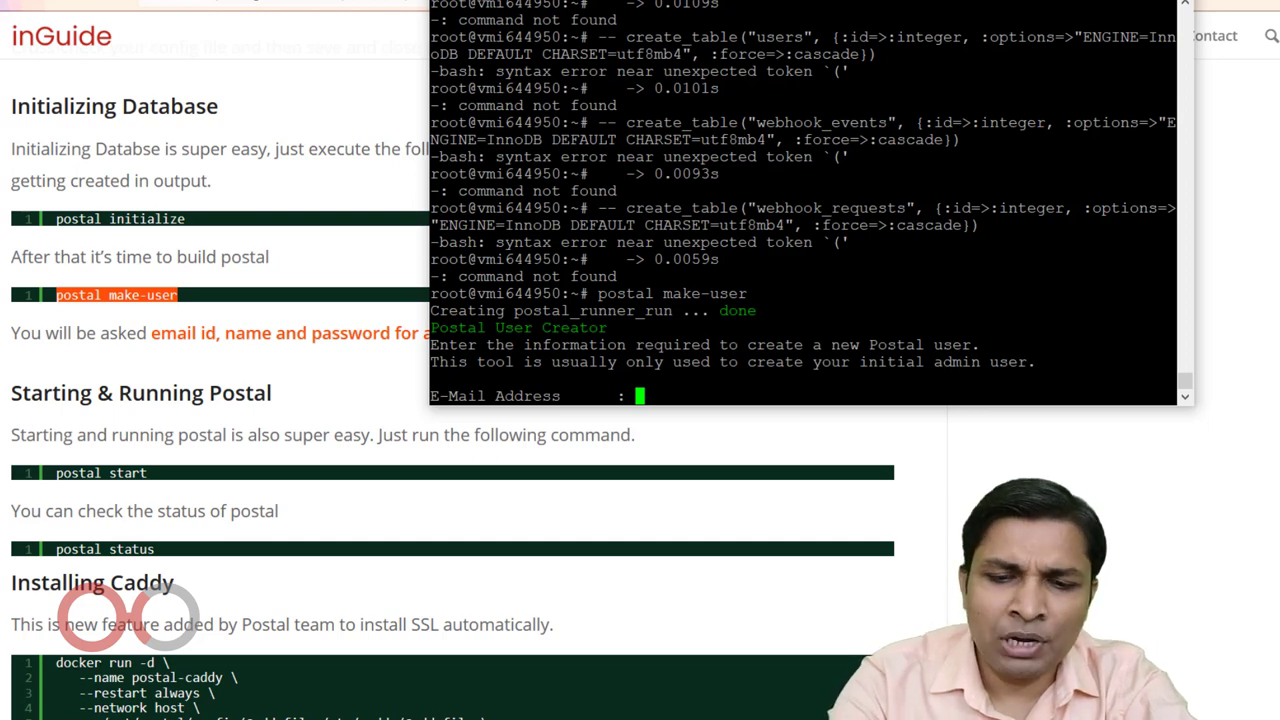
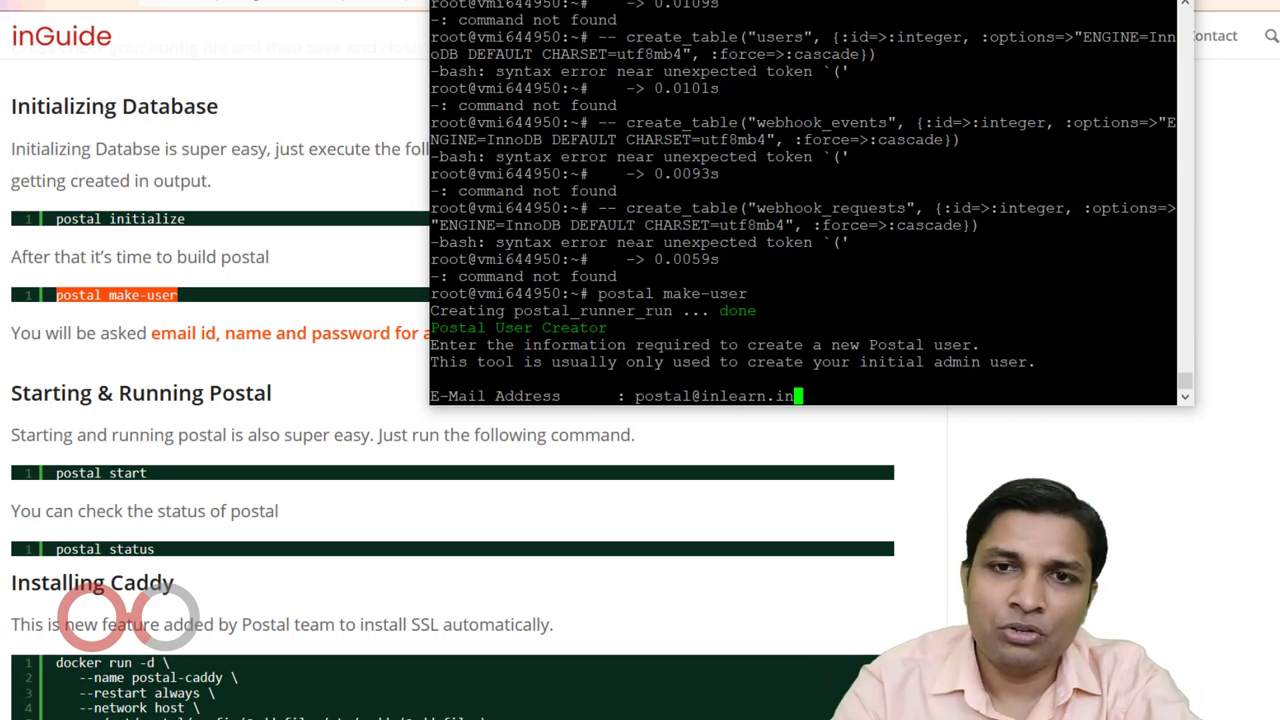
# - Enter the admin's e-mail address, first name, last name and password to create the user
pyautogui.press('Return')
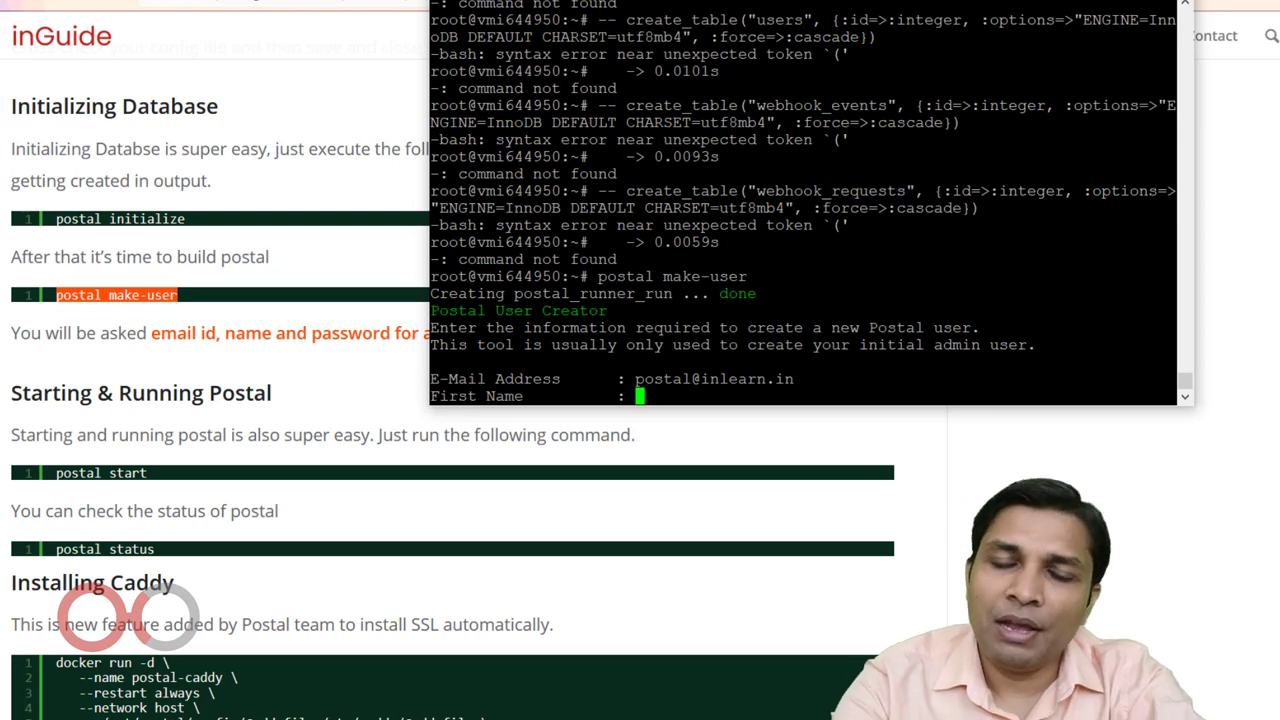
pyautogui.write('In')
pyautogui.press('Return')
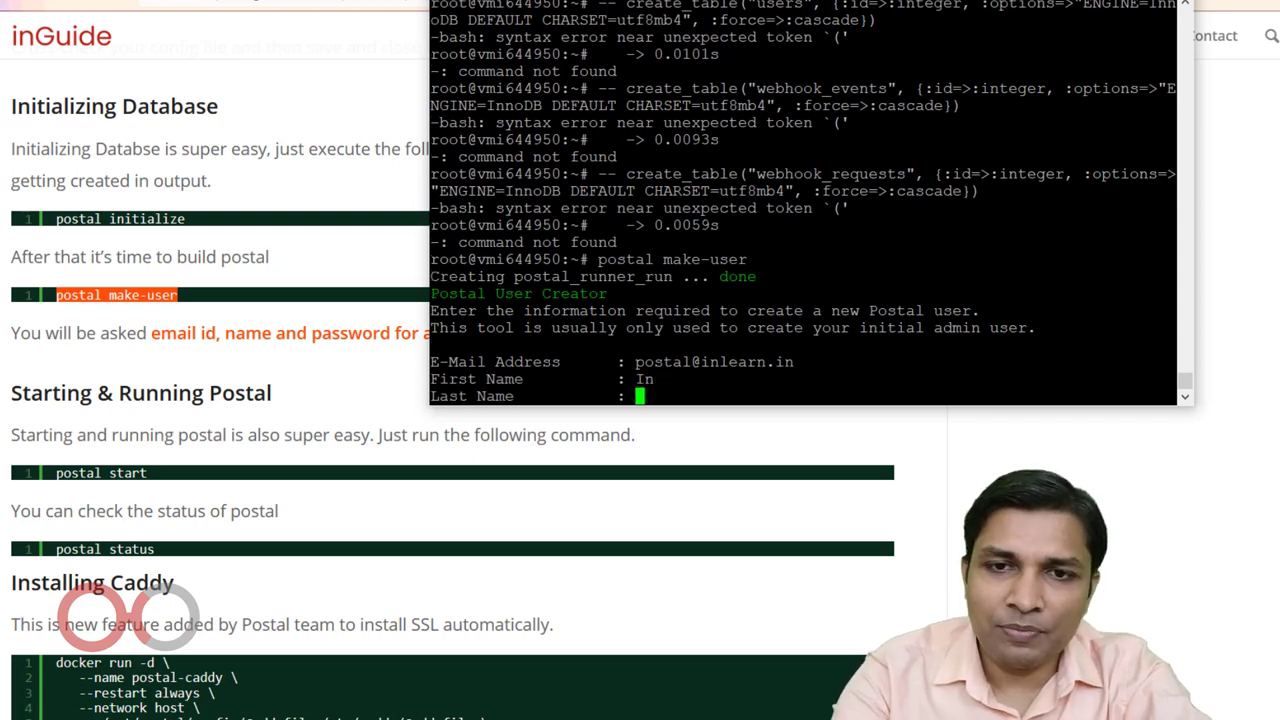
pyautogui.write('Lear')
pyautogui.write('n')
pyautogui.press('Return')
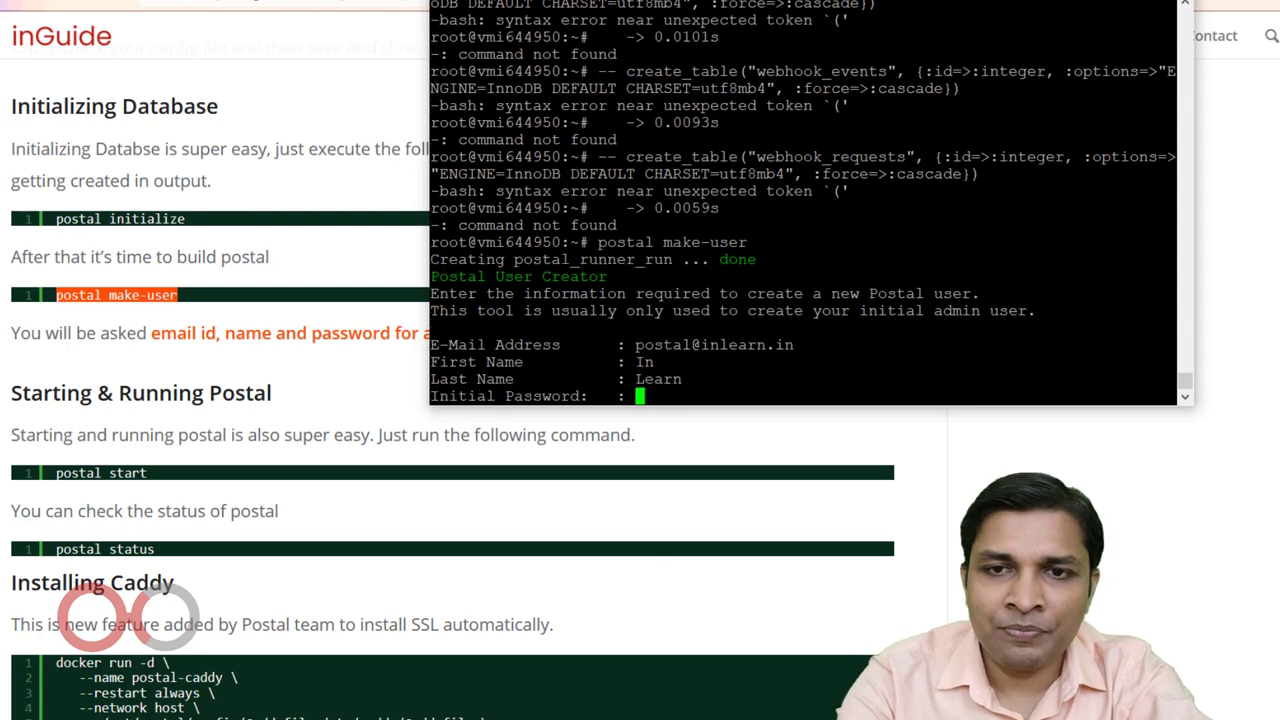
pyautogui.write('********')
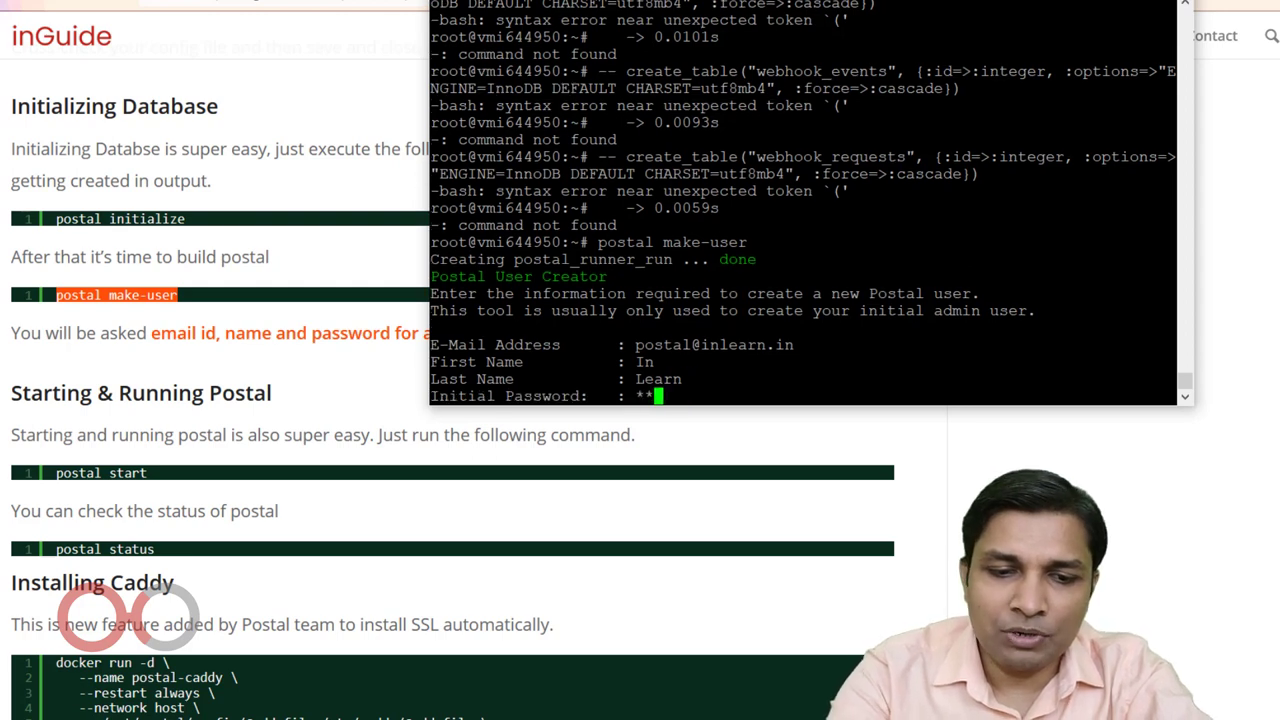
pyautogui.write('***')
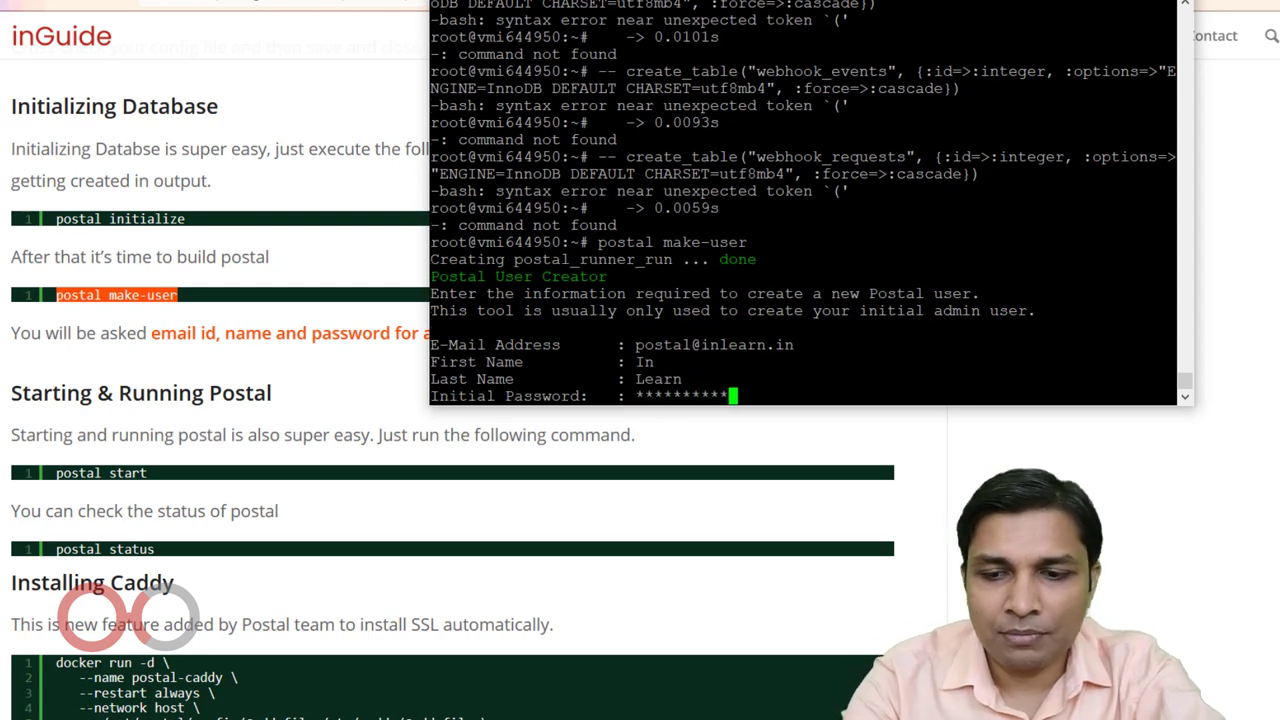
pyautogui.press('Return')
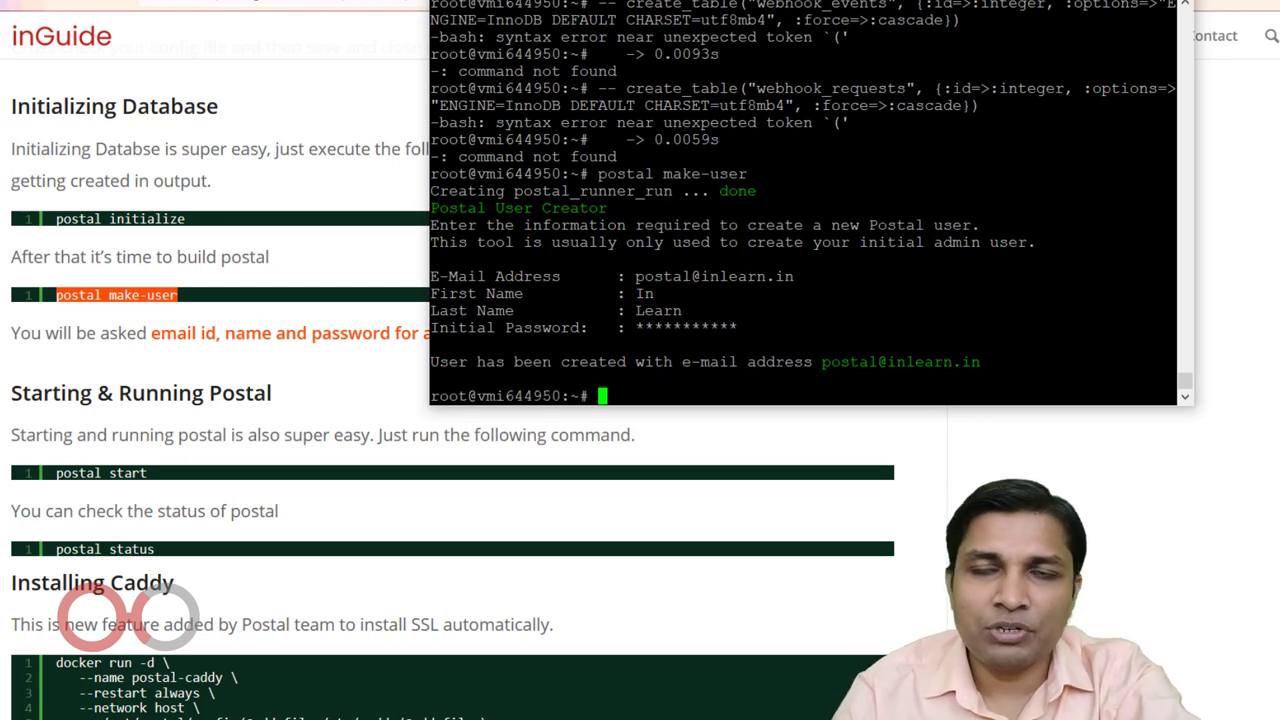
# - Copy postal start from the guide and run it in PuTTY
pyautogui.scroll(-3, 406, 331)
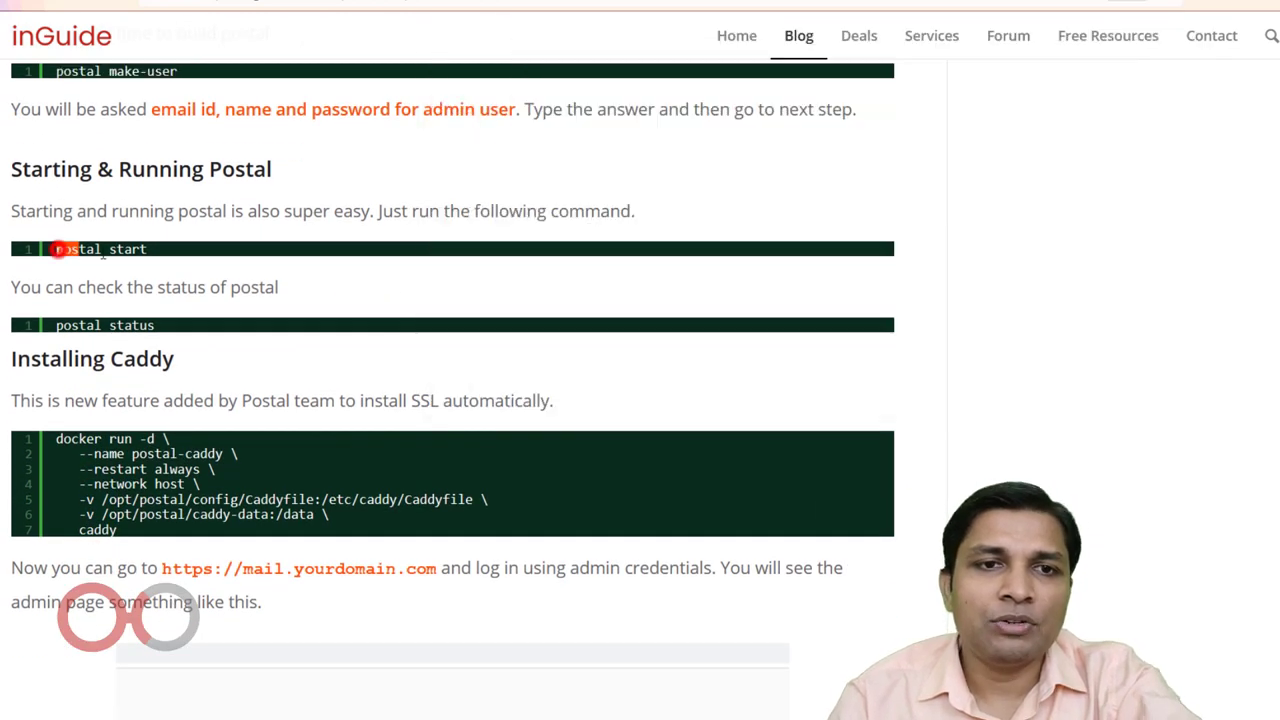
pyautogui.moveTo(56, 249); pyautogui.dragTo(174, 260)
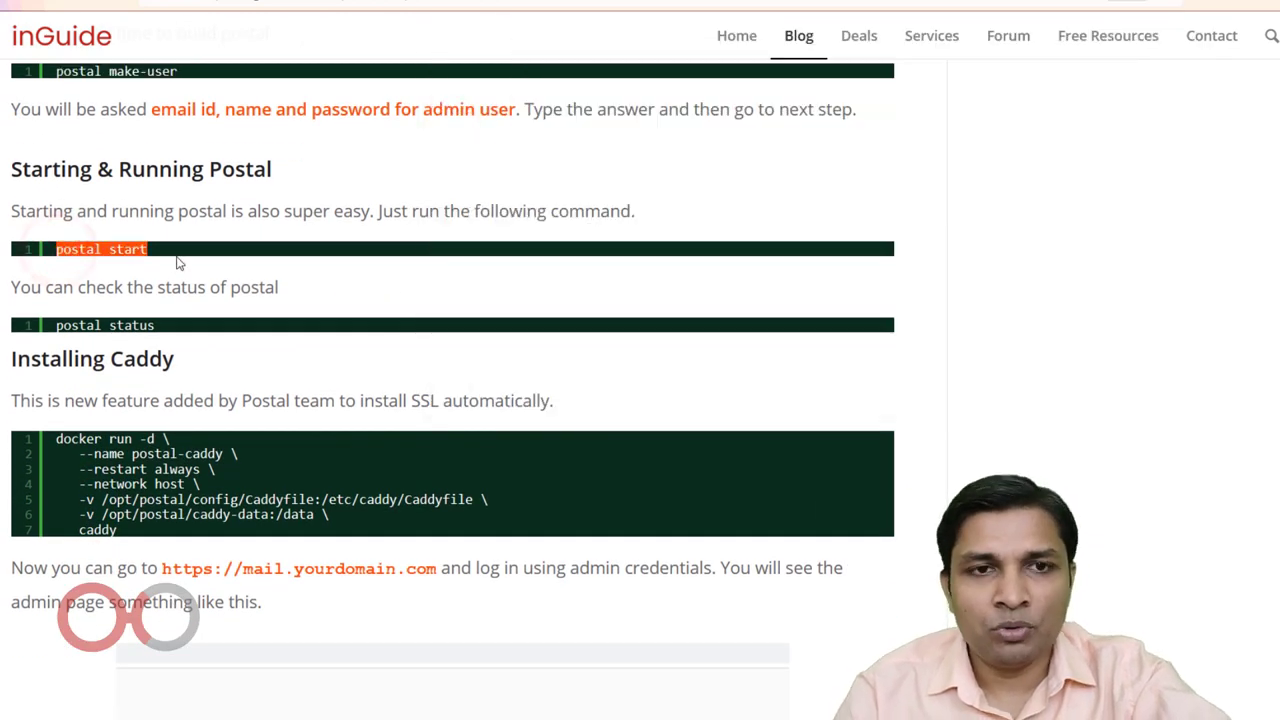
pyautogui.hotkey('alt', 'Tab')
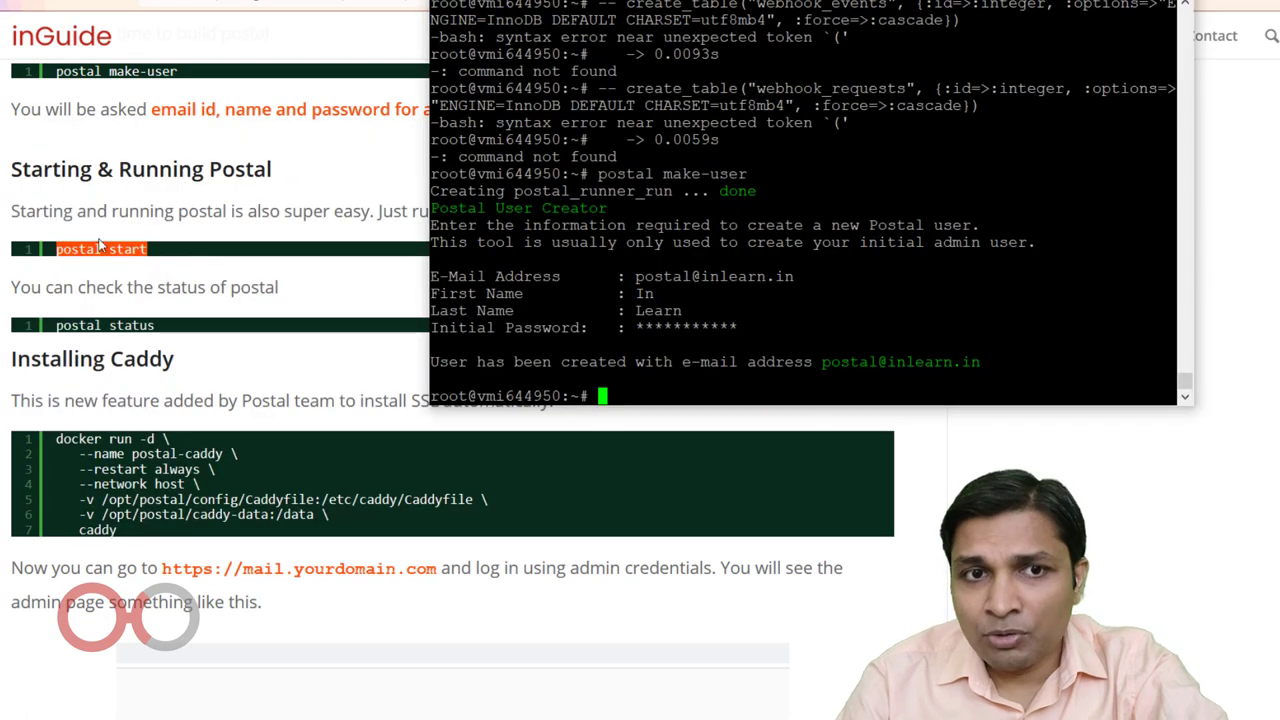
pyautogui.press('shift+Insert')
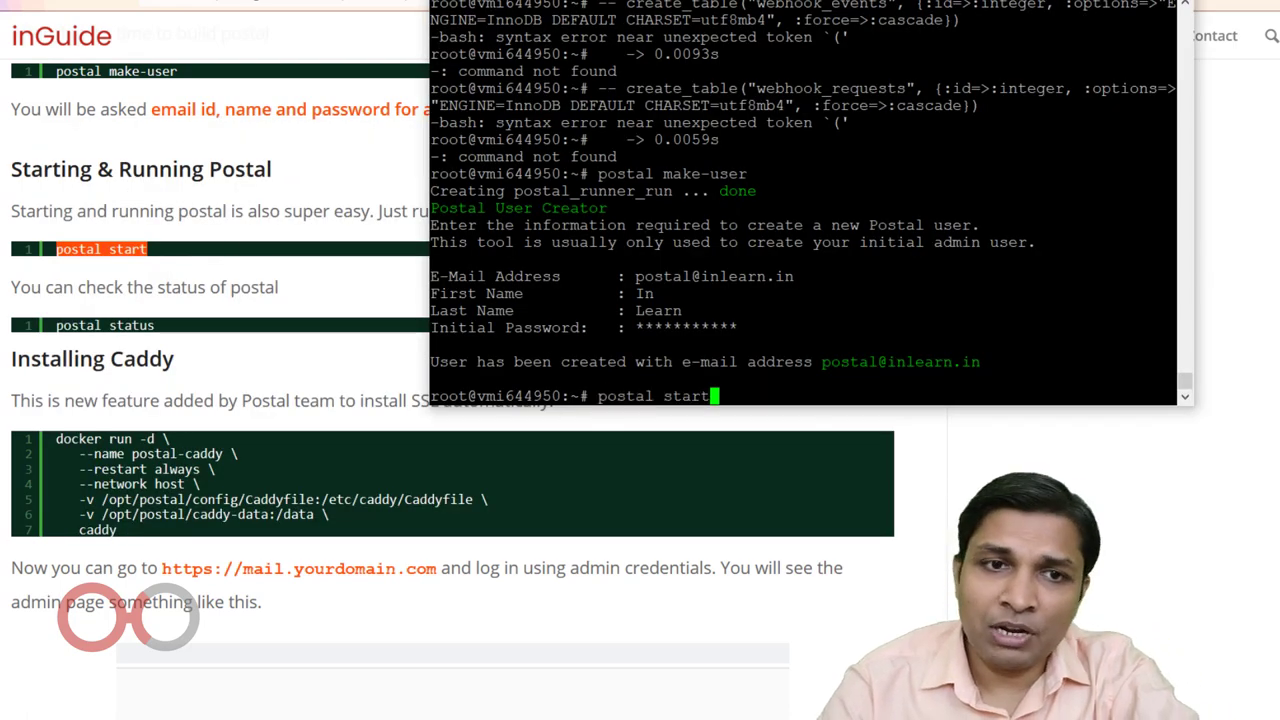
pyautogui.press('Return')
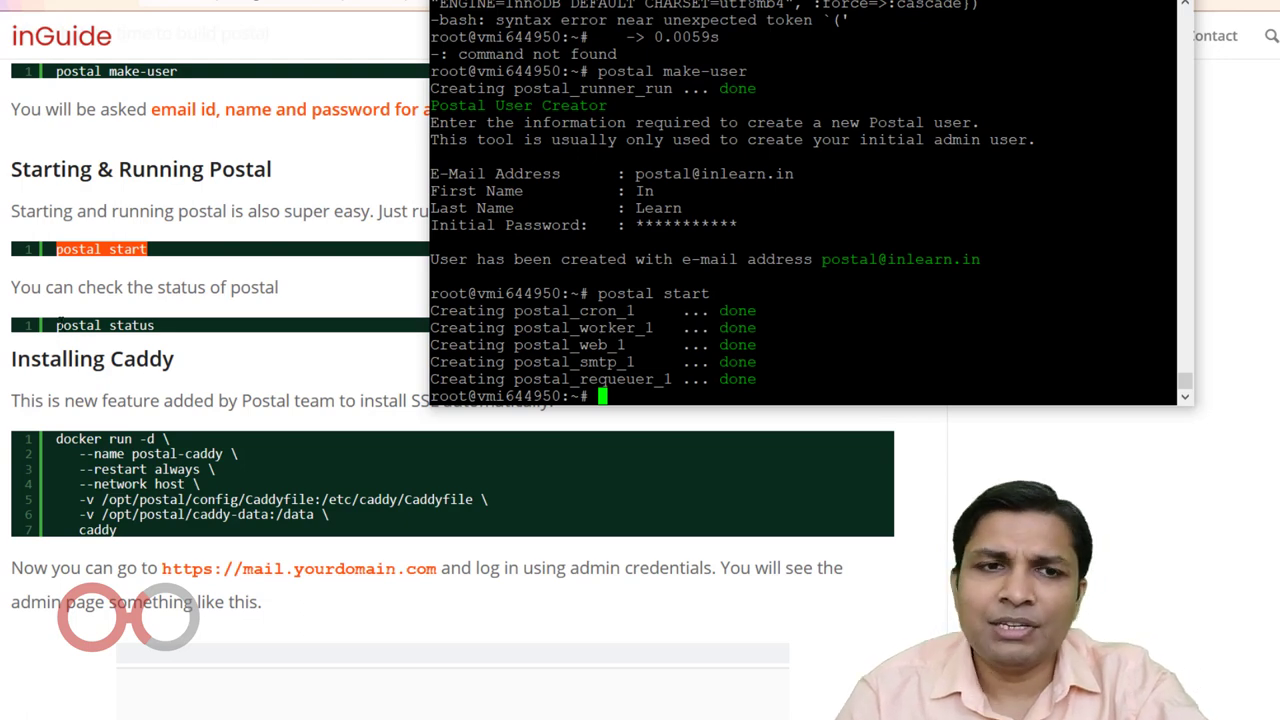
# - Copy postal status from the guide and run it to check the containers
pyautogui.click(57, 323)
pyautogui.moveTo(57, 323); pyautogui.dragTo(166, 329)
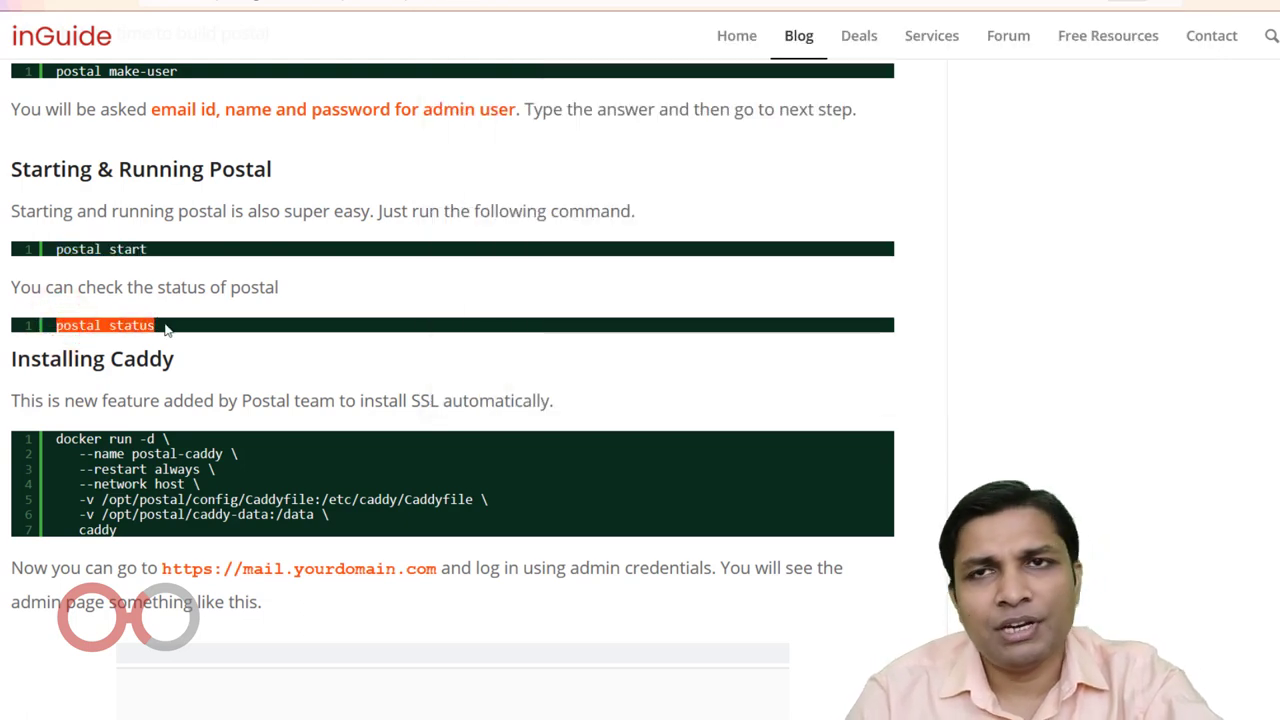
pyautogui.hotkey('alt', 'Tab')
pyautogui.write('postal status')
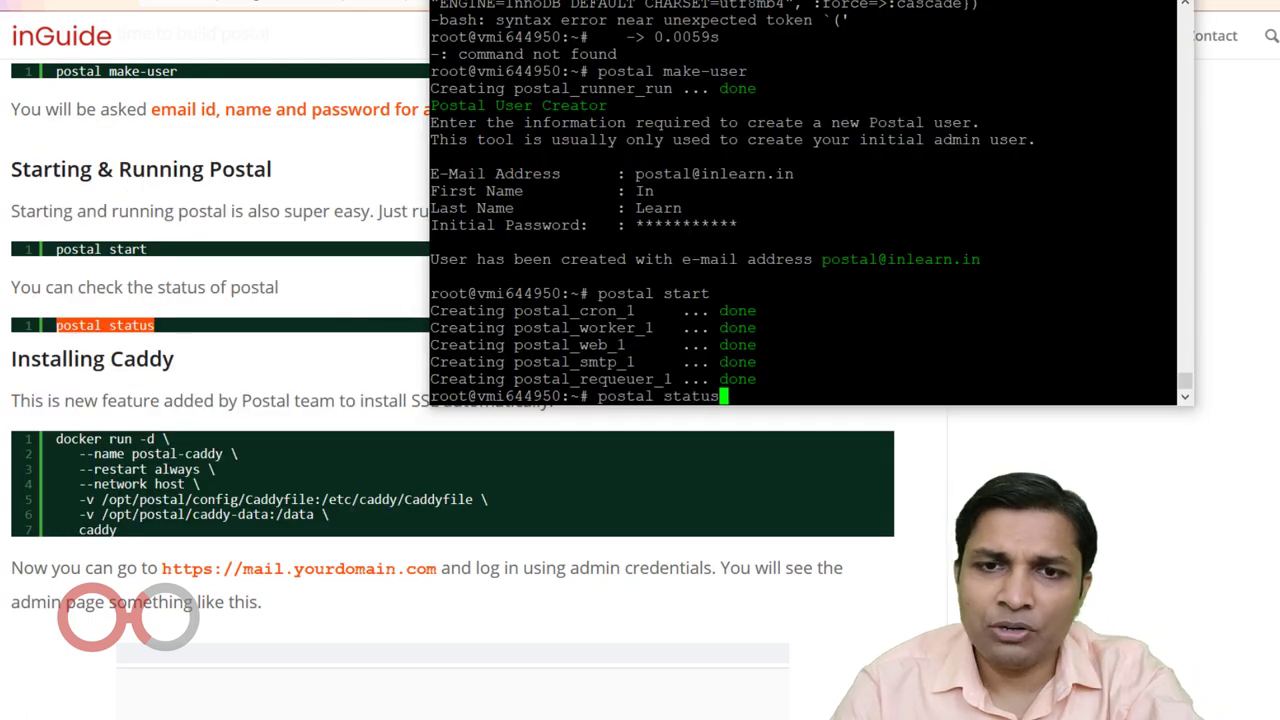
pyautogui.press('Return')
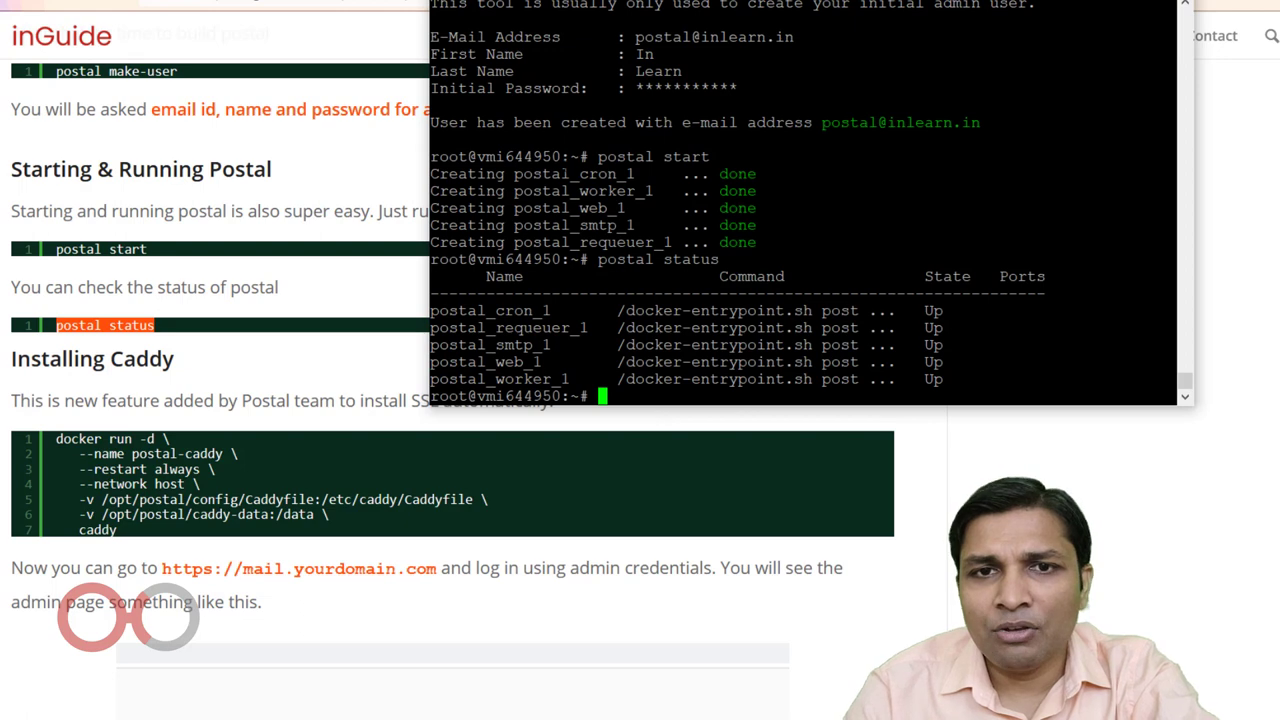
# - Highlight the container creation lines and status rows showing every container Up
pyautogui.moveTo(468, 174); pyautogui.dragTo(752, 243)
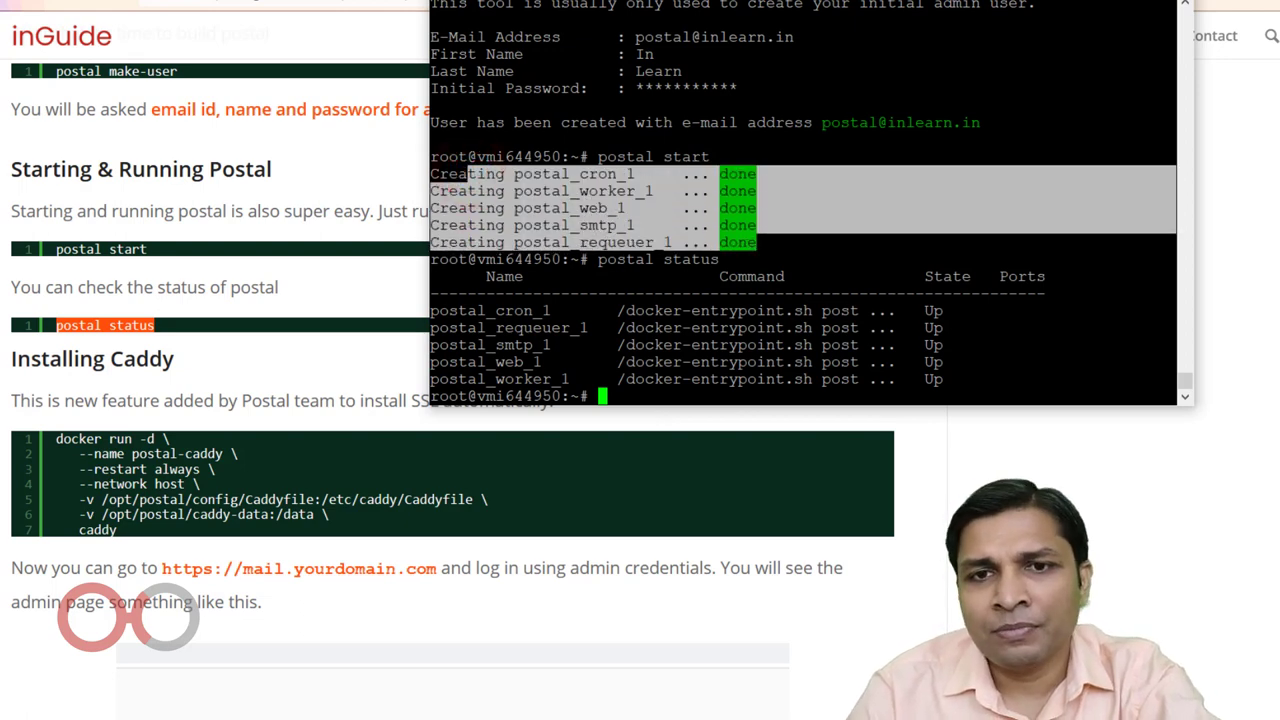
pyautogui.click(555, 266)
pyautogui.moveTo(440, 310); pyautogui.dragTo(830, 379)
pyautogui.moveTo(925, 305); pyautogui.dragTo(923, 320)
pyautogui.click(869, 326)
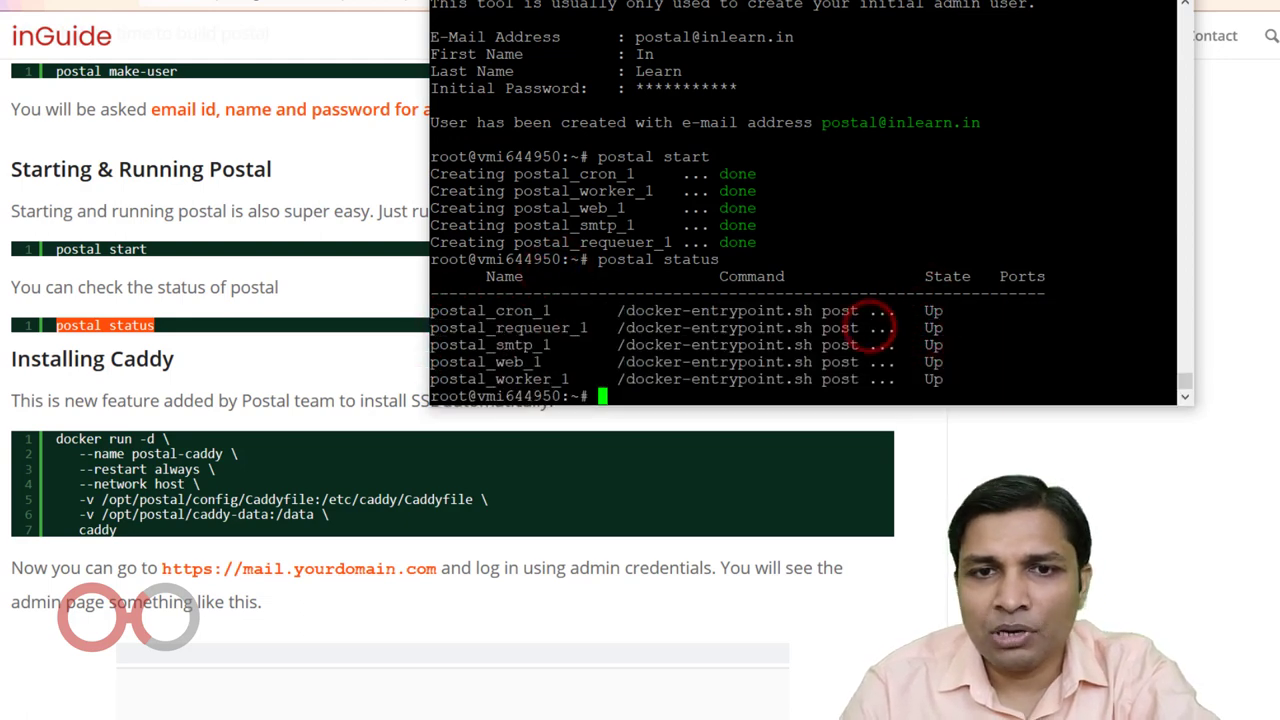
# - Pick out the cron, smtp, web and worker names, then return to the guide's Installing Caddy section
pyautogui.moveTo(495, 311); pyautogui.dragTo(570, 328)
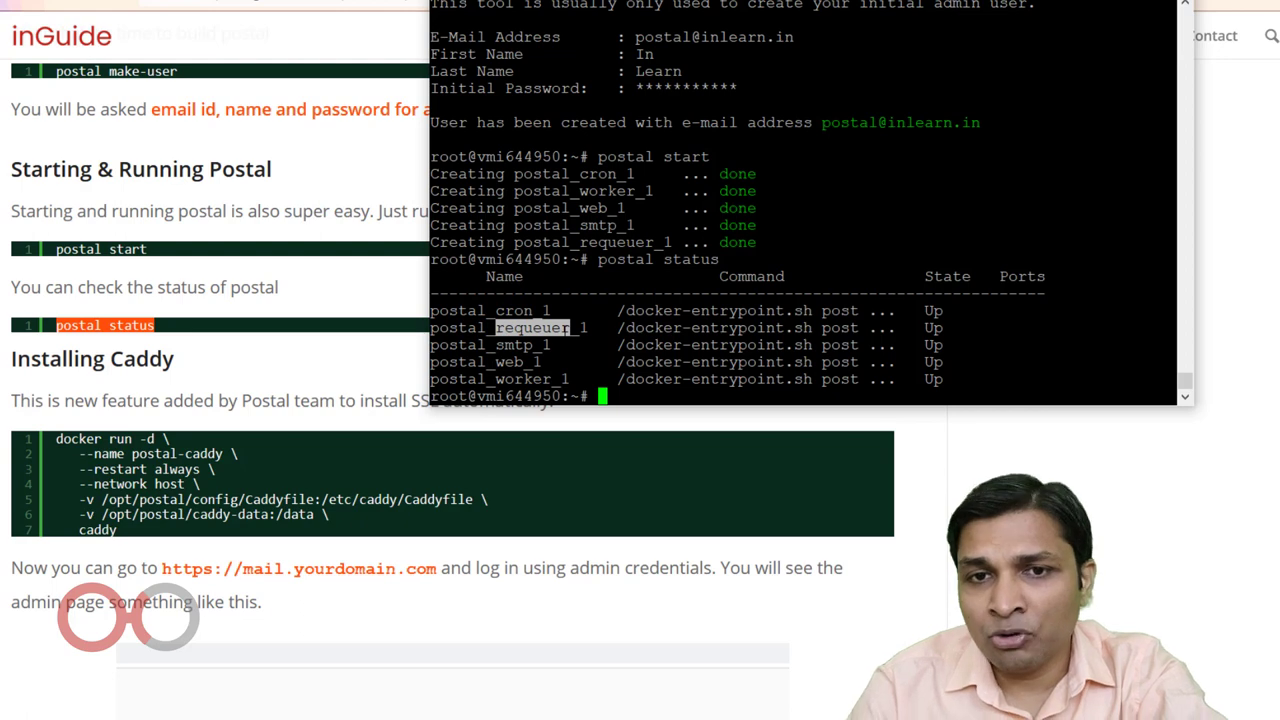
pyautogui.moveTo(496, 345); pyautogui.dragTo(534, 379)
pyautogui.click(497, 395)
pyautogui.scroll(-2, 267, 239)
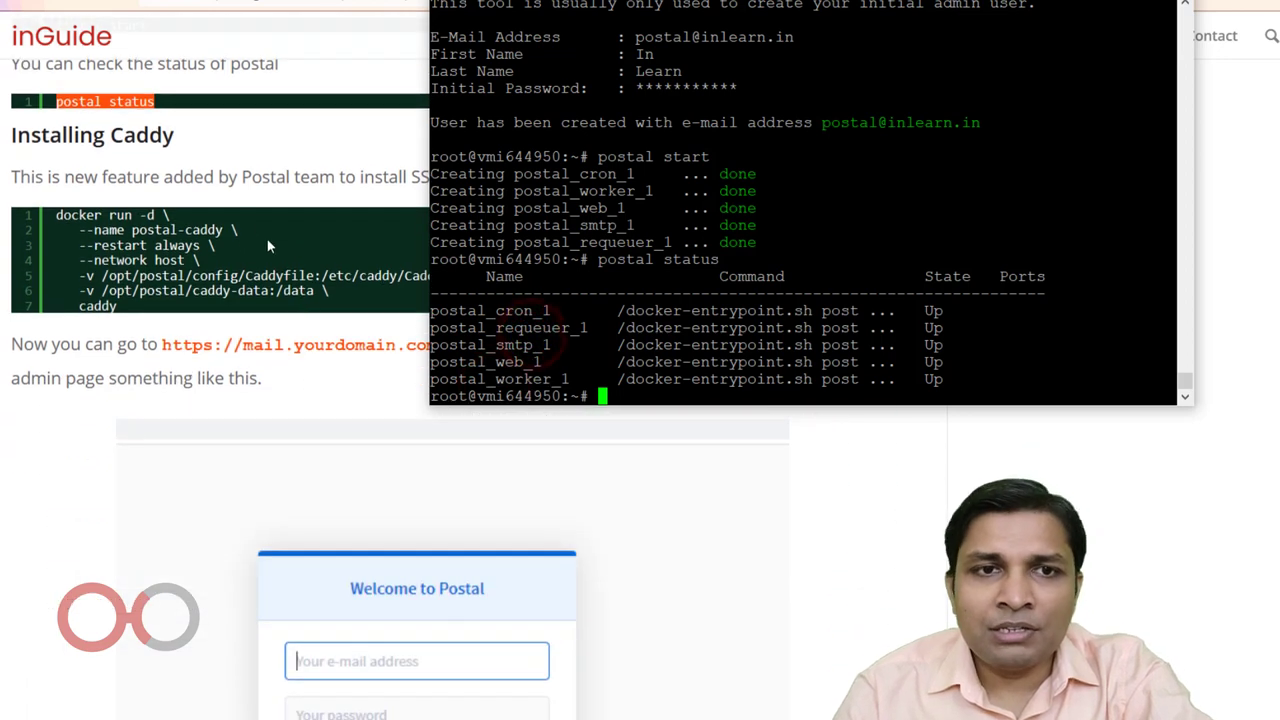
pyautogui.click(93, 172)
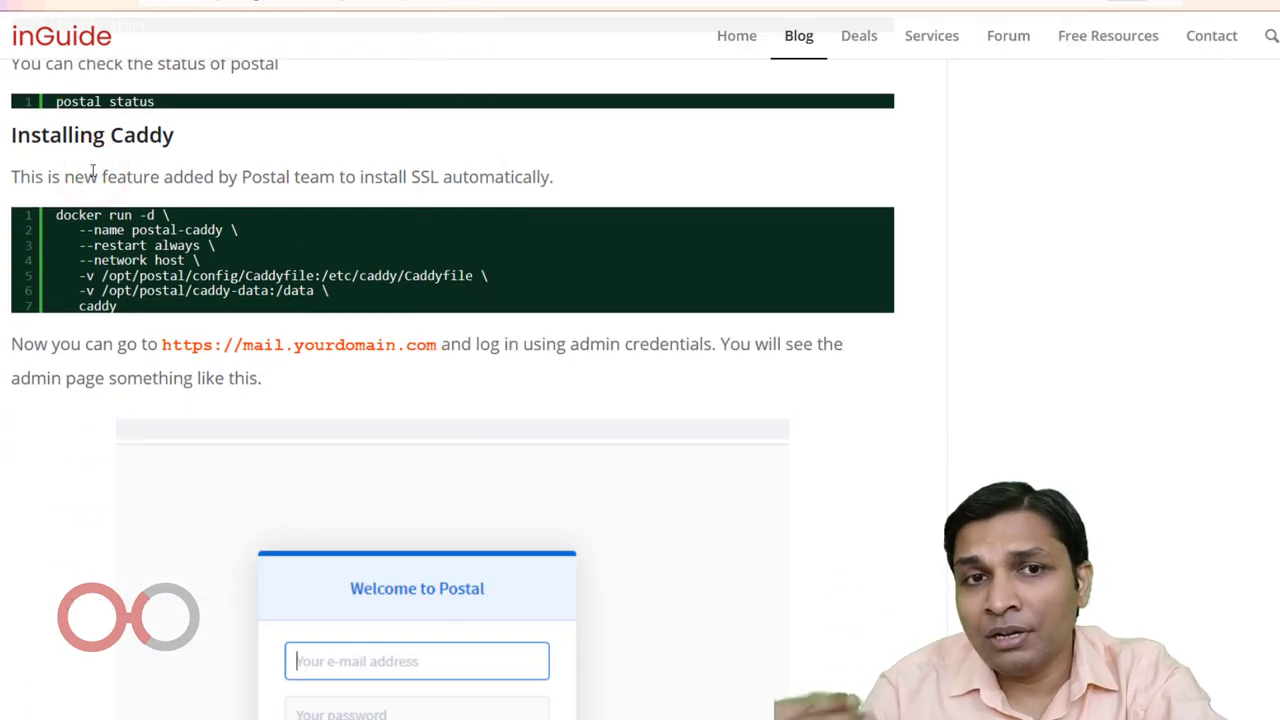
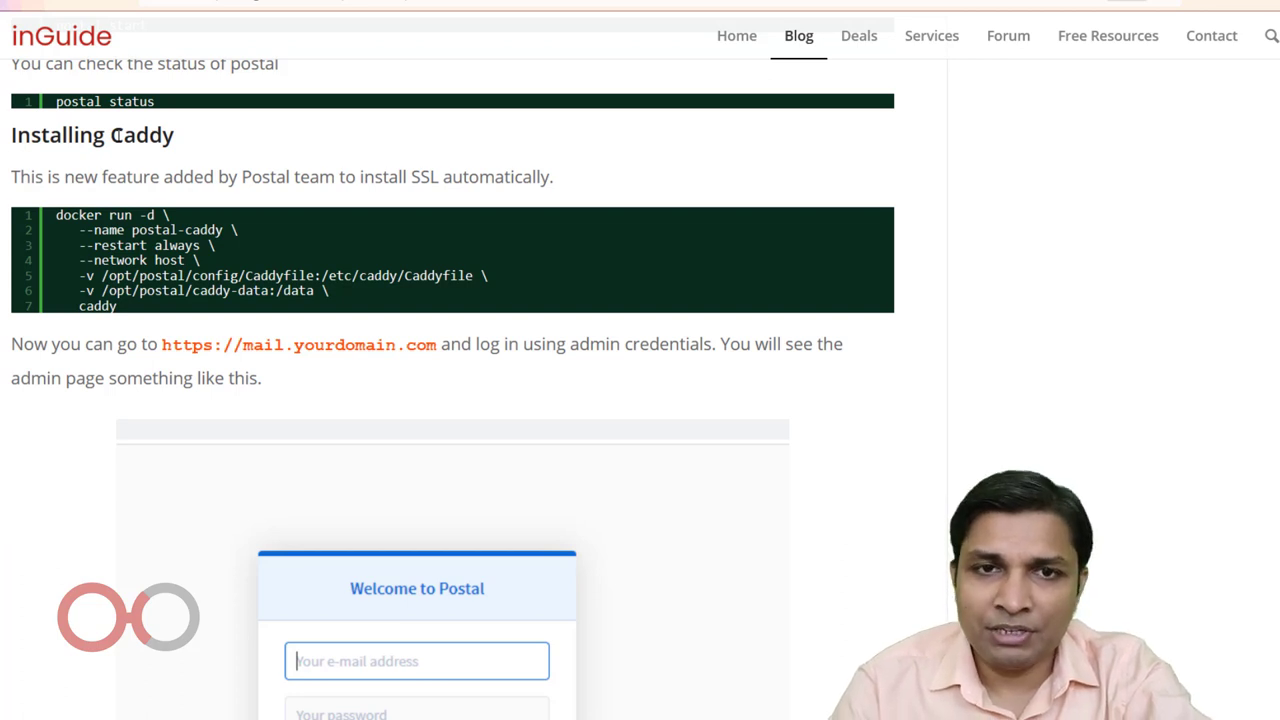
# - Copy the docker run command from the guide's Installing Caddy section into the PuTTY terminal
pyautogui.scroll(-2, 441, 128)
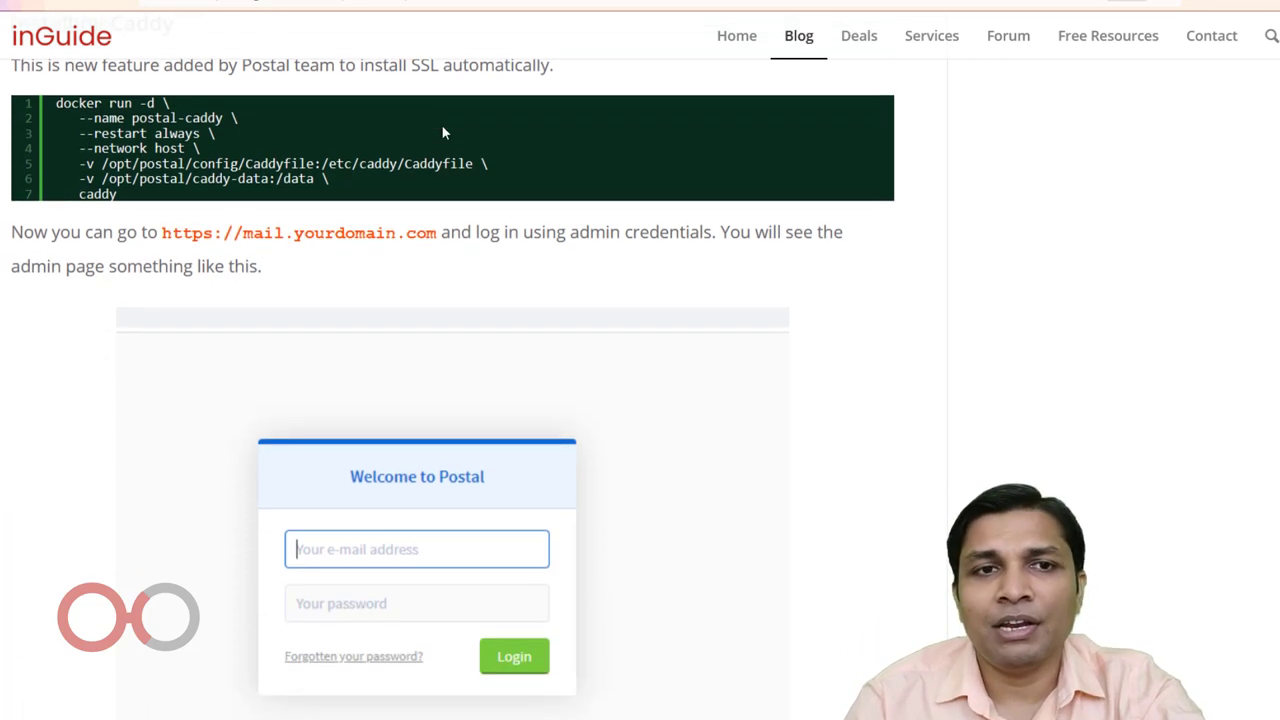
pyautogui.scroll(2, 441, 128)
pyautogui.moveTo(30, 135); pyautogui.dragTo(161, 140)
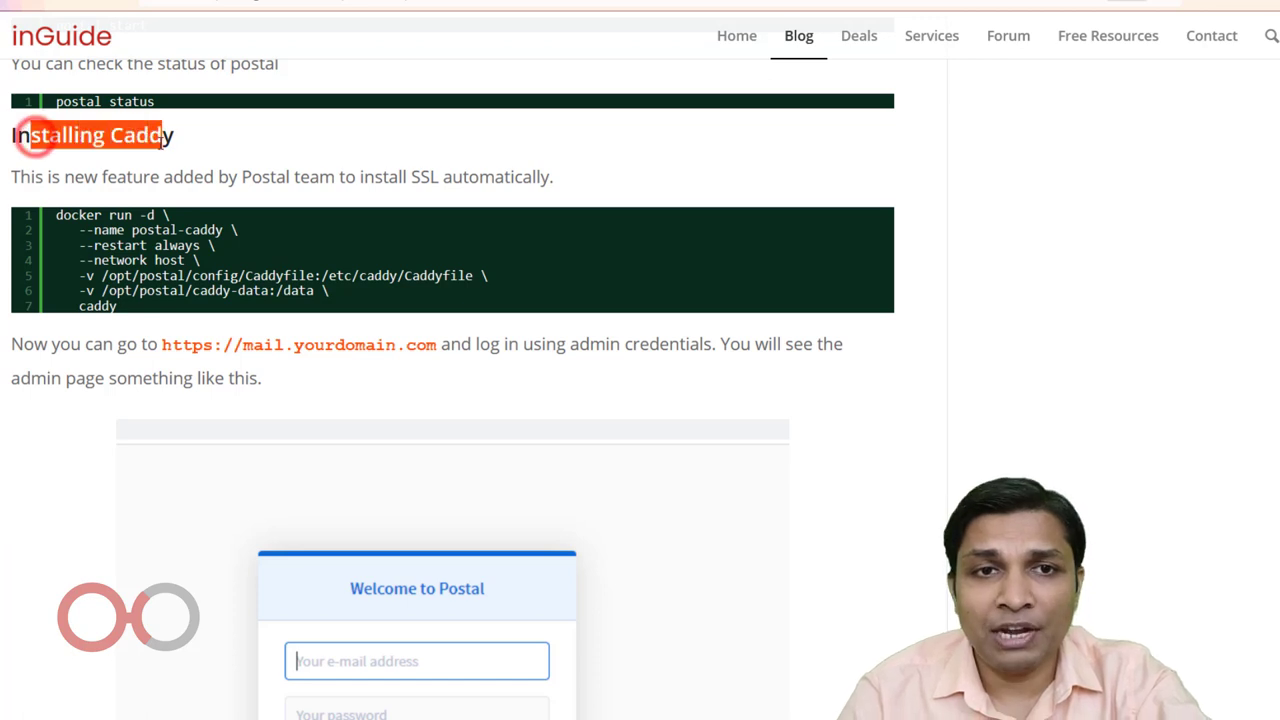
pyautogui.moveTo(55, 224); pyautogui.dragTo(120, 306)
pyautogui.hotkey('ctrl', 'c')
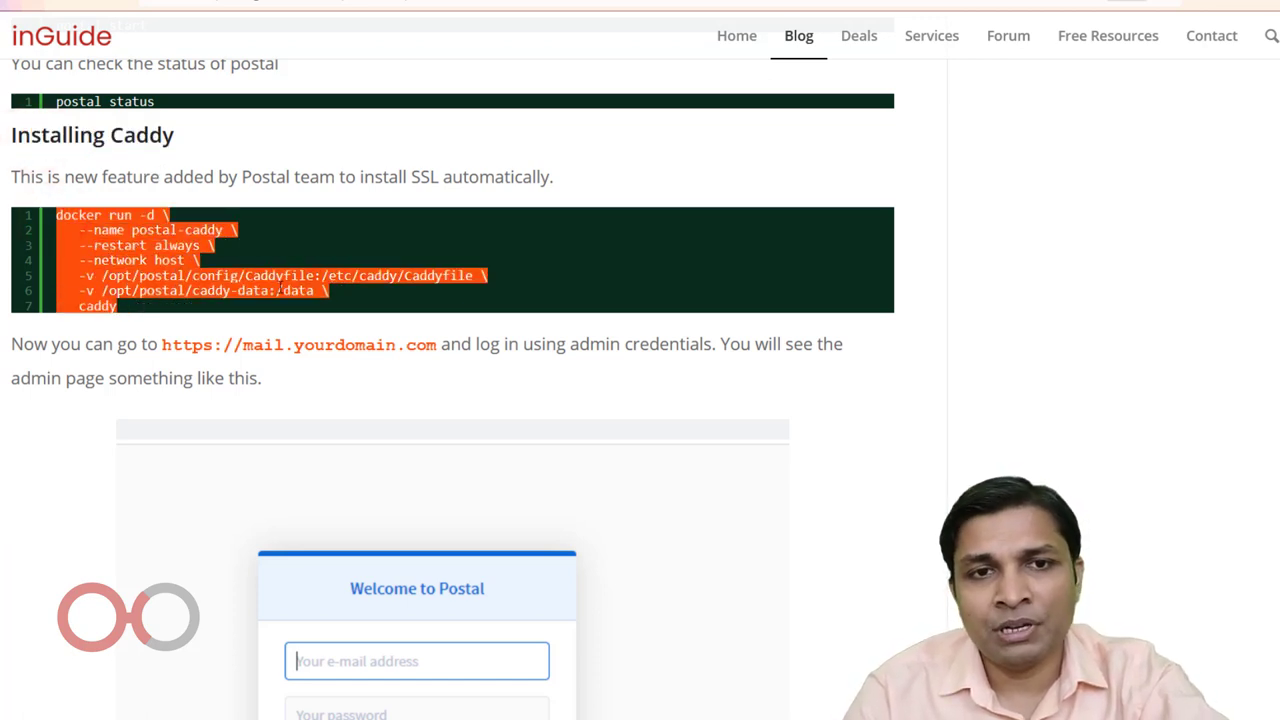
pyautogui.hotkey('alt', 'Tab')
pyautogui.press('shift+Insert')
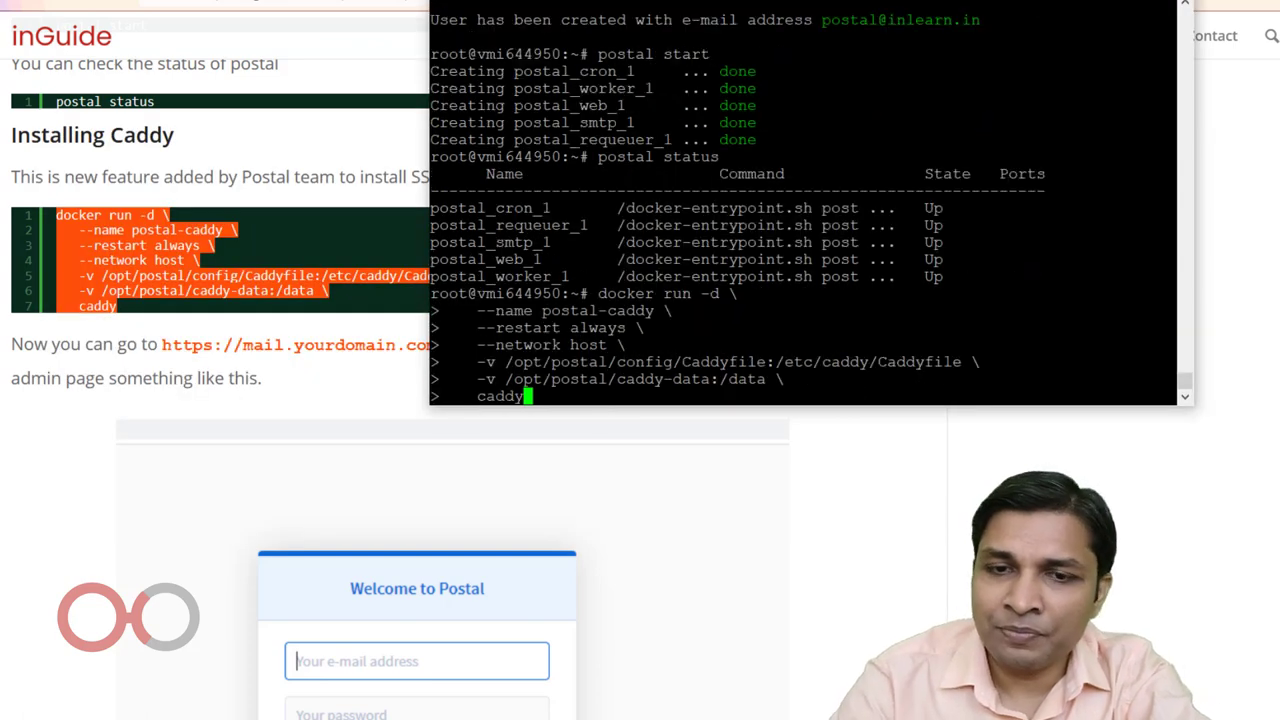
# - Run the Caddy command, pulling caddy:latest and starting postal-caddy, then return to the guide
pyautogui.press('Return')
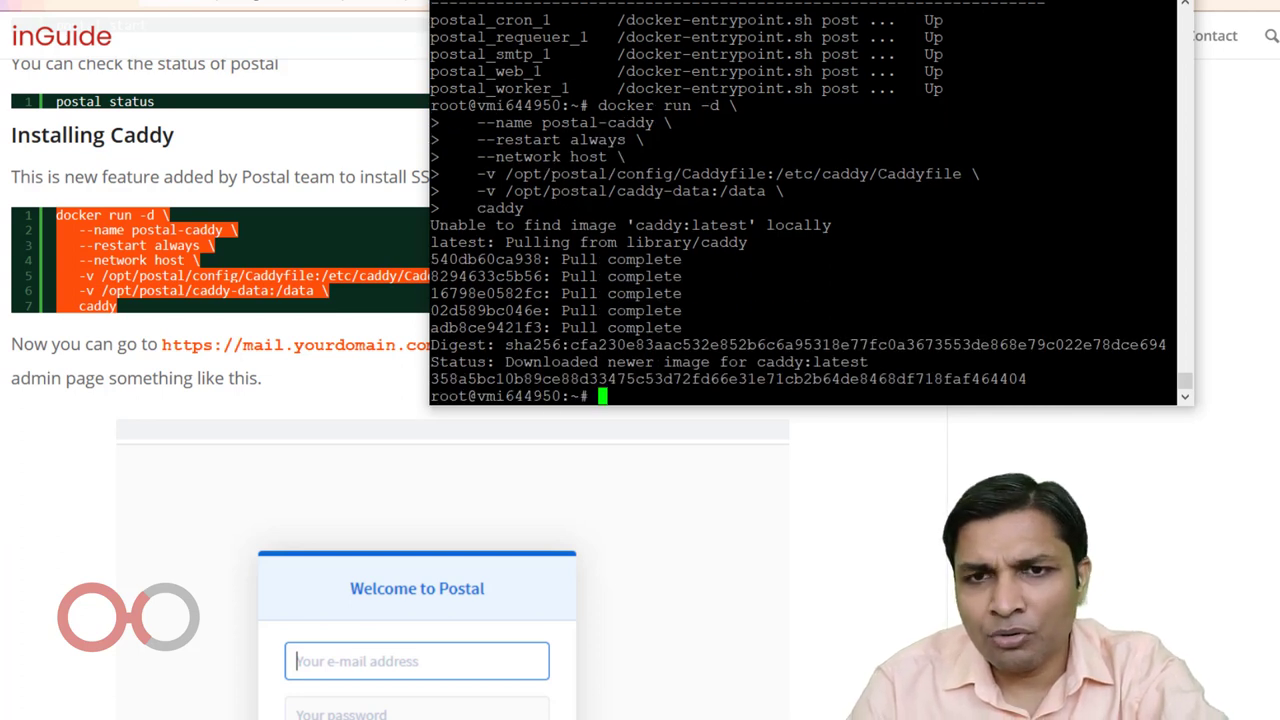
pyautogui.moveTo(566, 259); pyautogui.dragTo(682, 358)
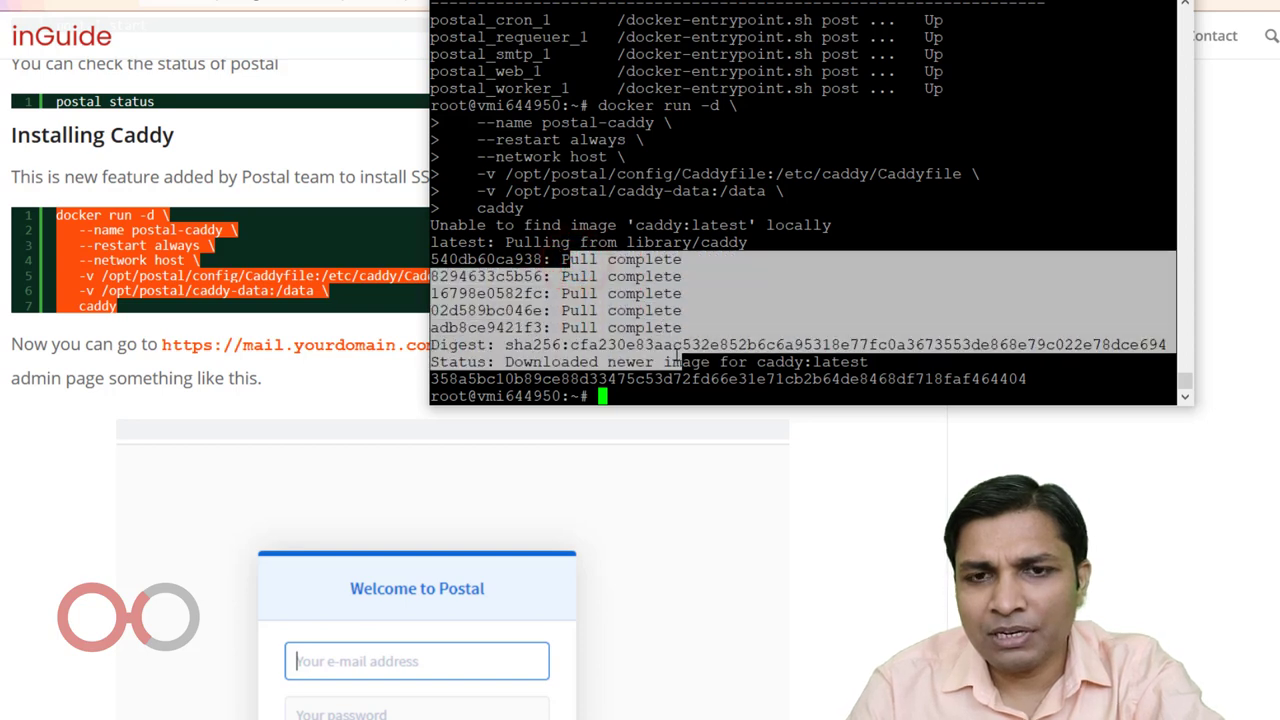
pyautogui.click(740, 344)
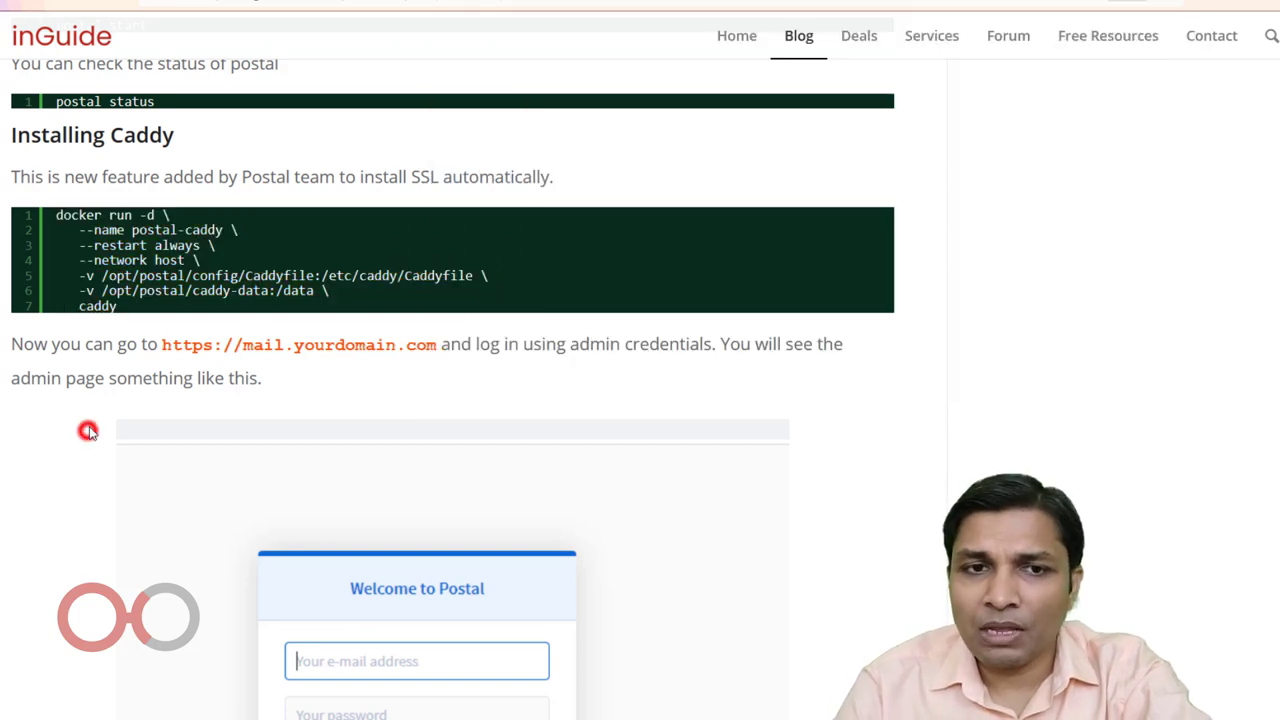
pyautogui.click(87, 432)
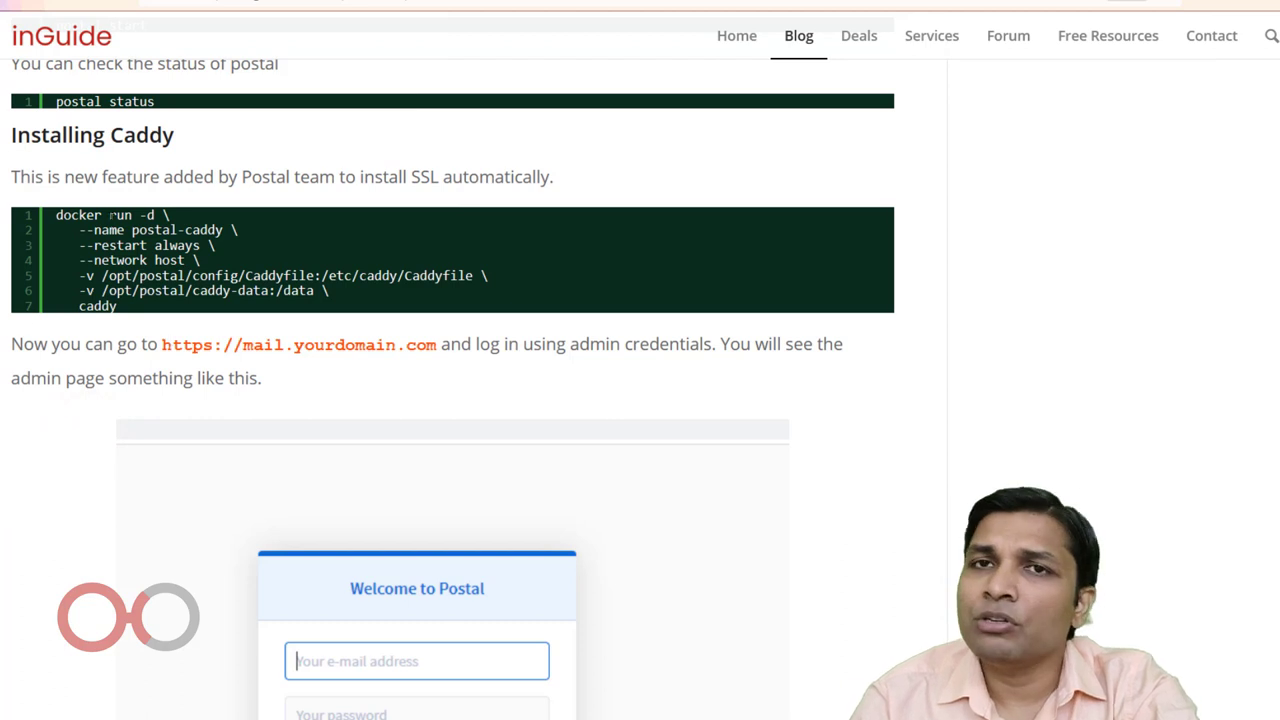
# - Select the guide's mail.yourdomain.com admin address and enter mail.inlearn.in in a new tab
pyautogui.moveTo(163, 345); pyautogui.dragTo(438, 345)
pyautogui.click(300, 357)
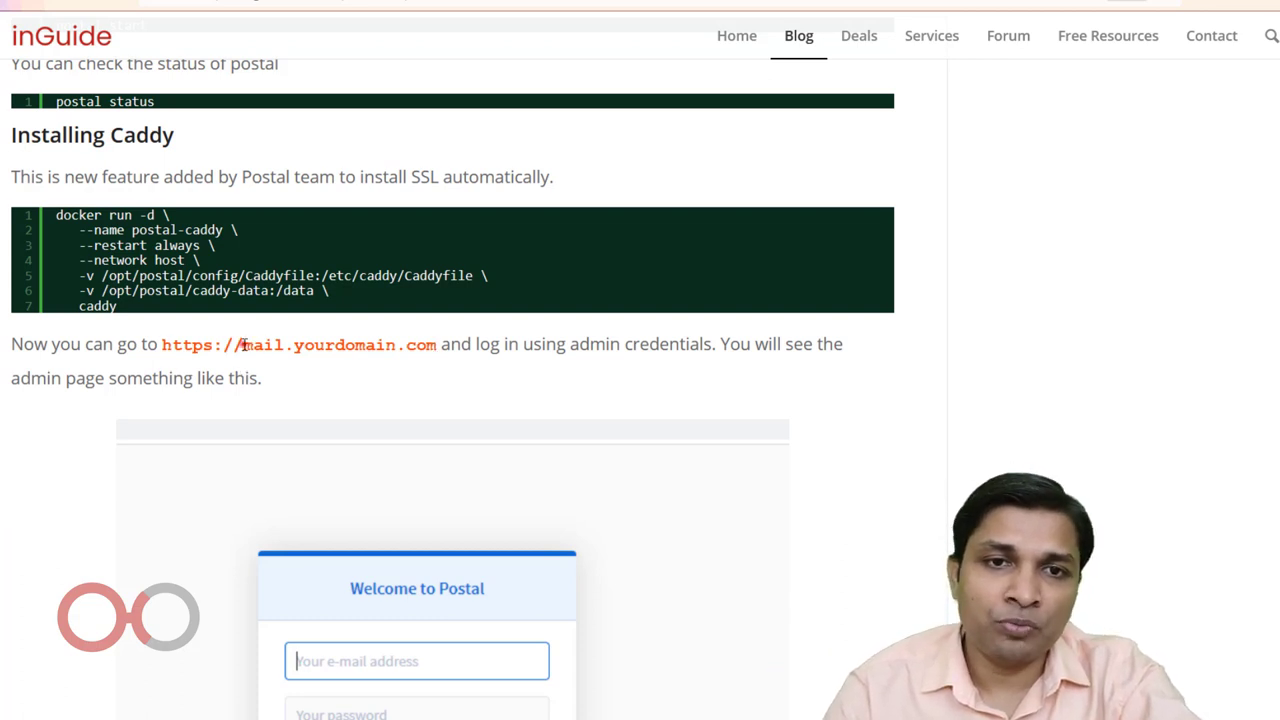
pyautogui.moveTo(242, 344); pyautogui.dragTo(440, 352)
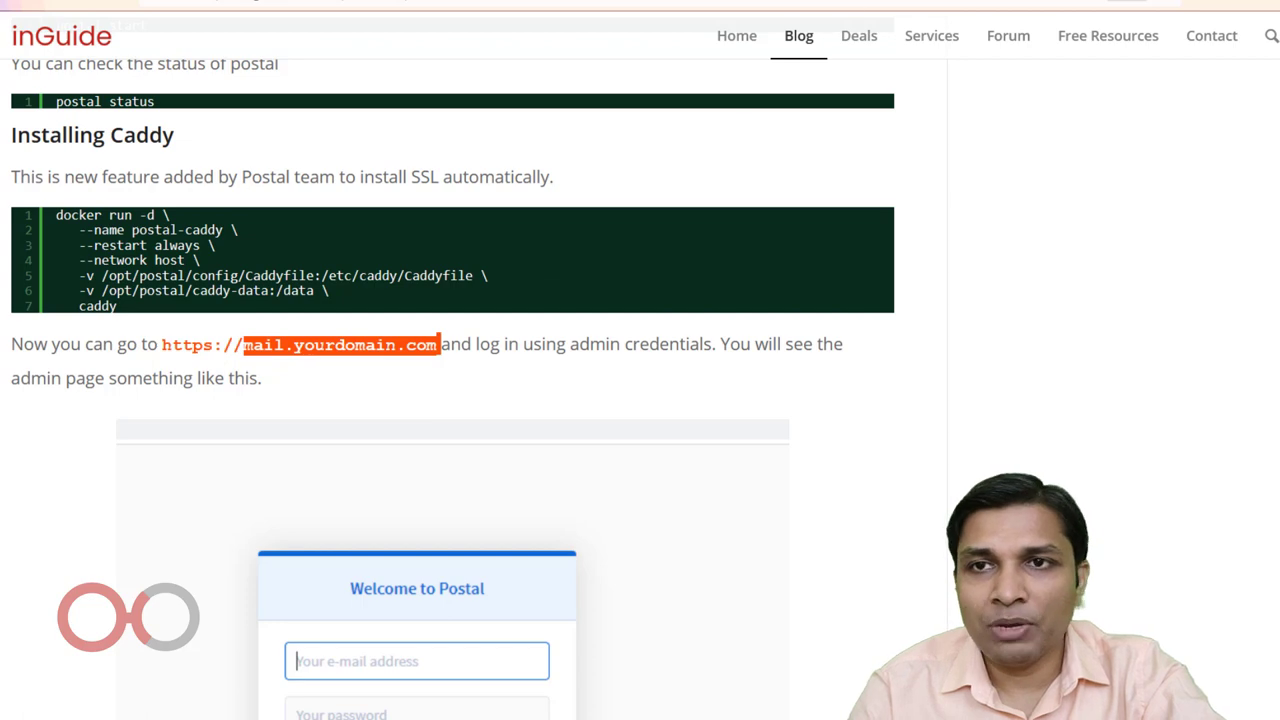
pyautogui.hotkey('ctrl', 't')
pyautogui.write('mail')
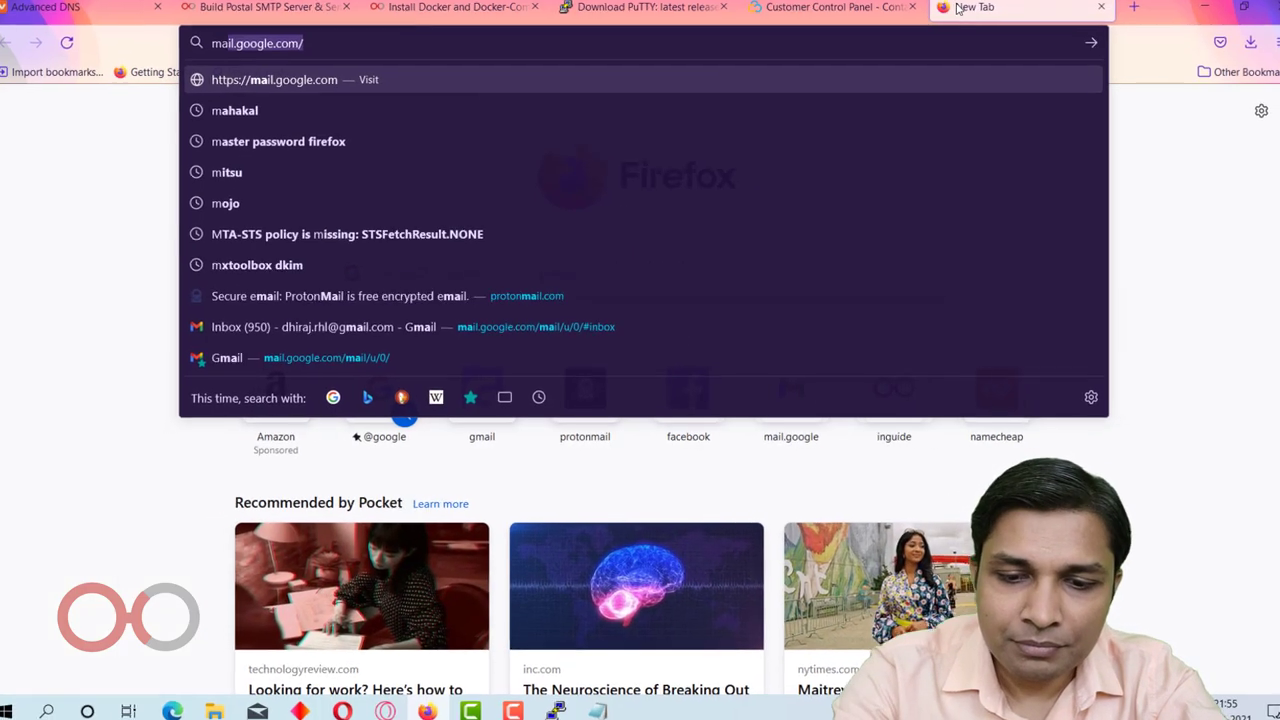
pyautogui.write('.inlearn.in')
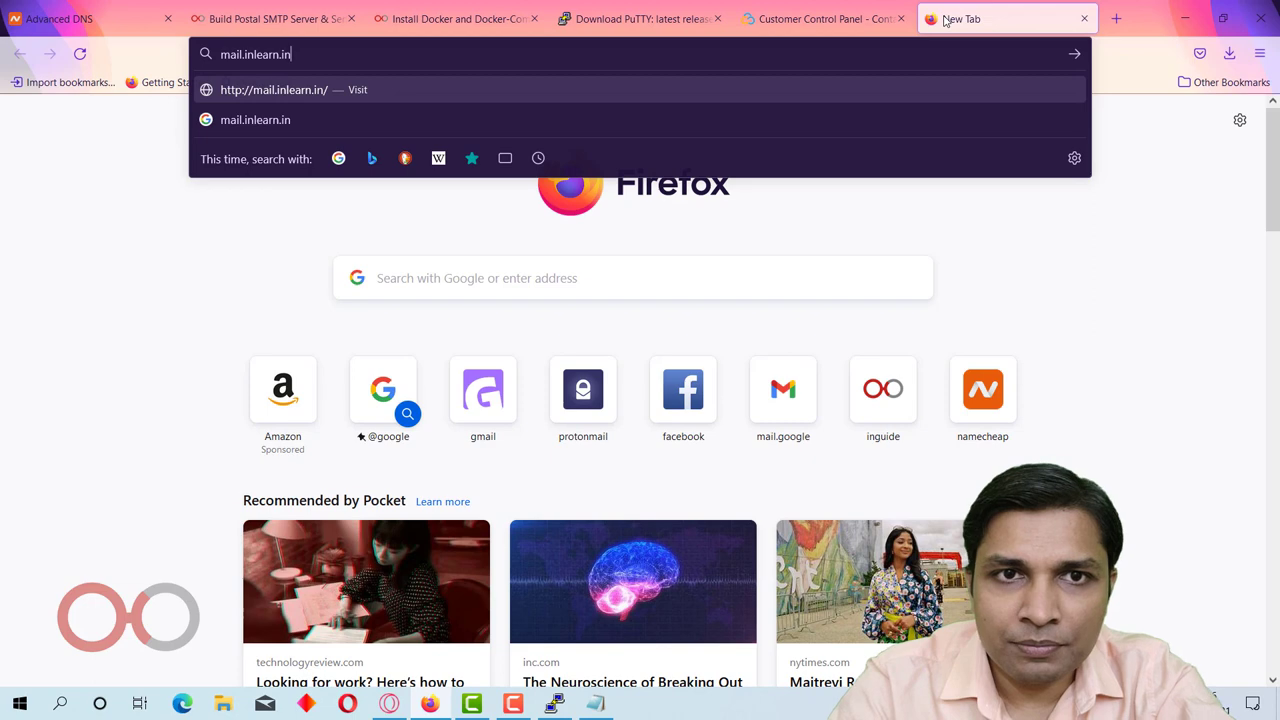
# - Load mail.inlearn.in on port 5000, which fails with Secure Connection Failed over https
pyautogui.press('Return')
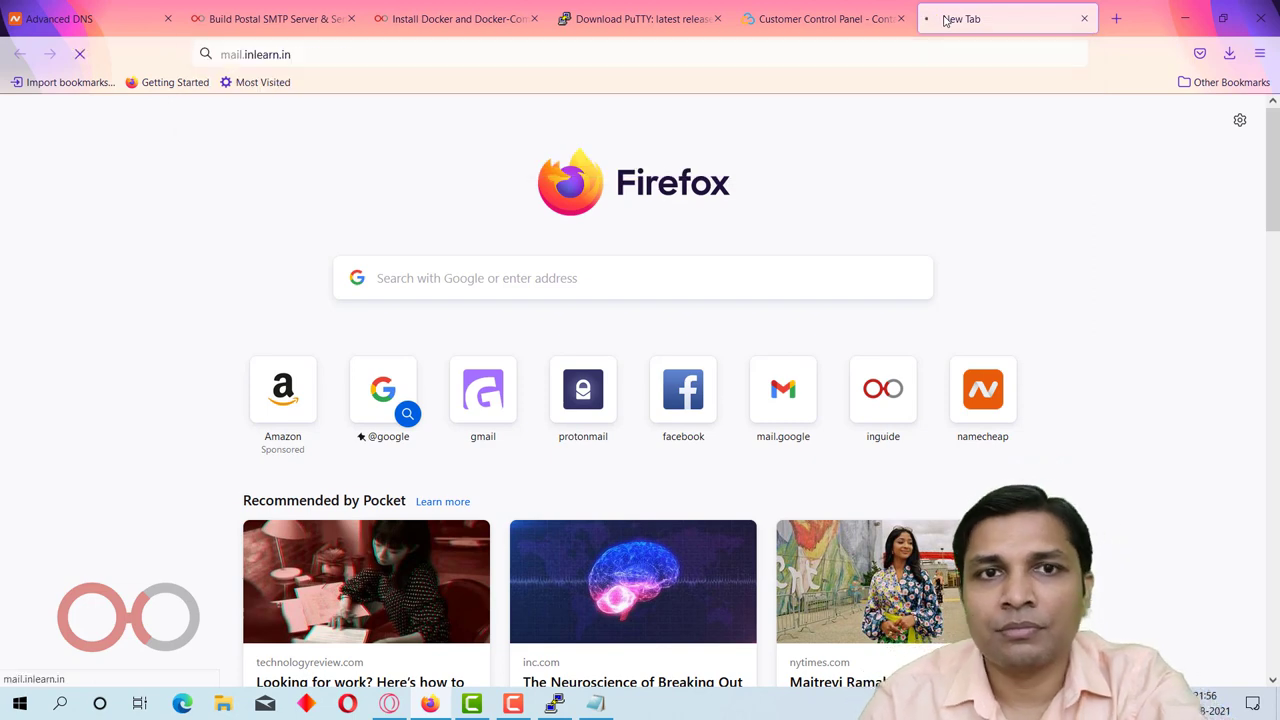
pyautogui.click(434, 53)
pyautogui.click(436, 55)
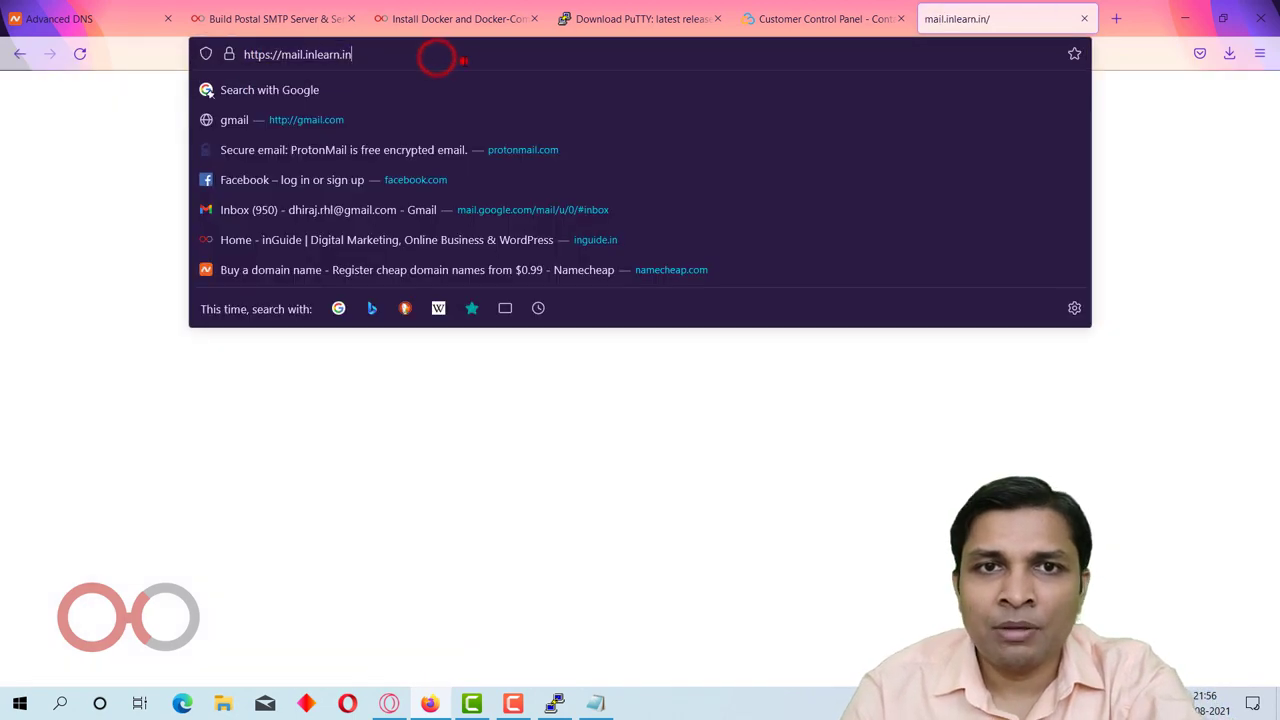
pyautogui.write(':5000')
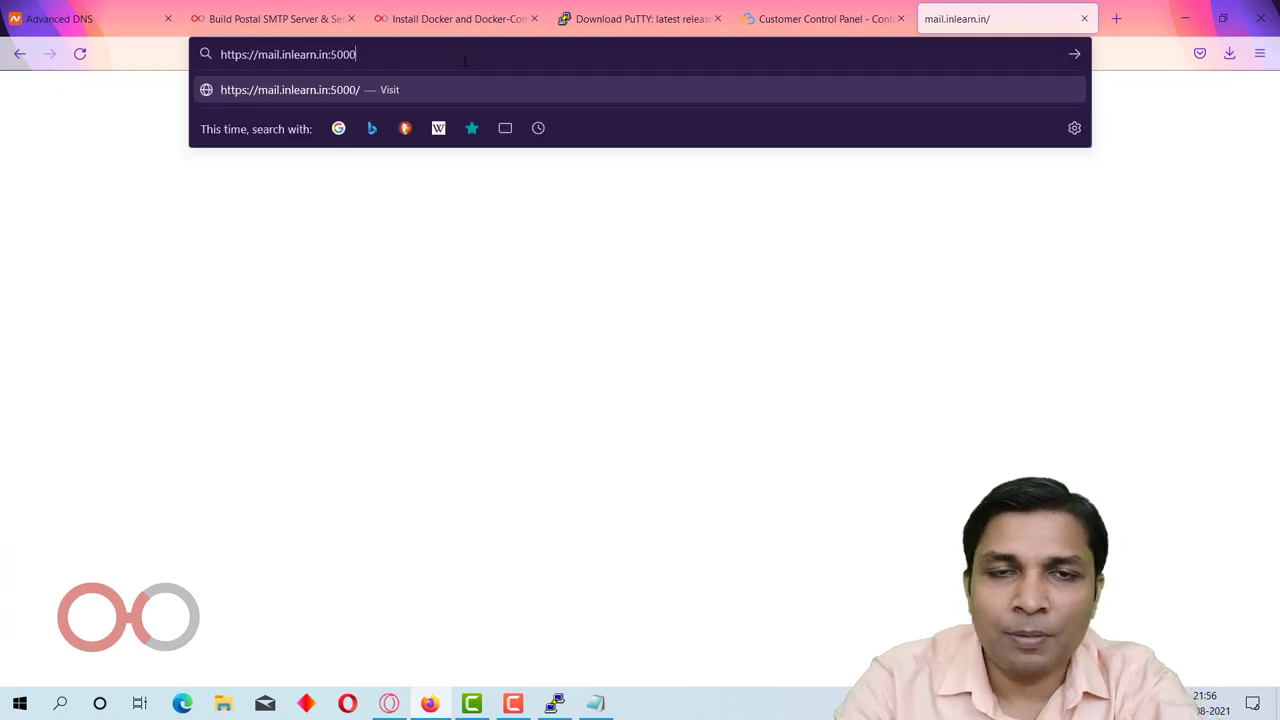
pyautogui.press('Return')
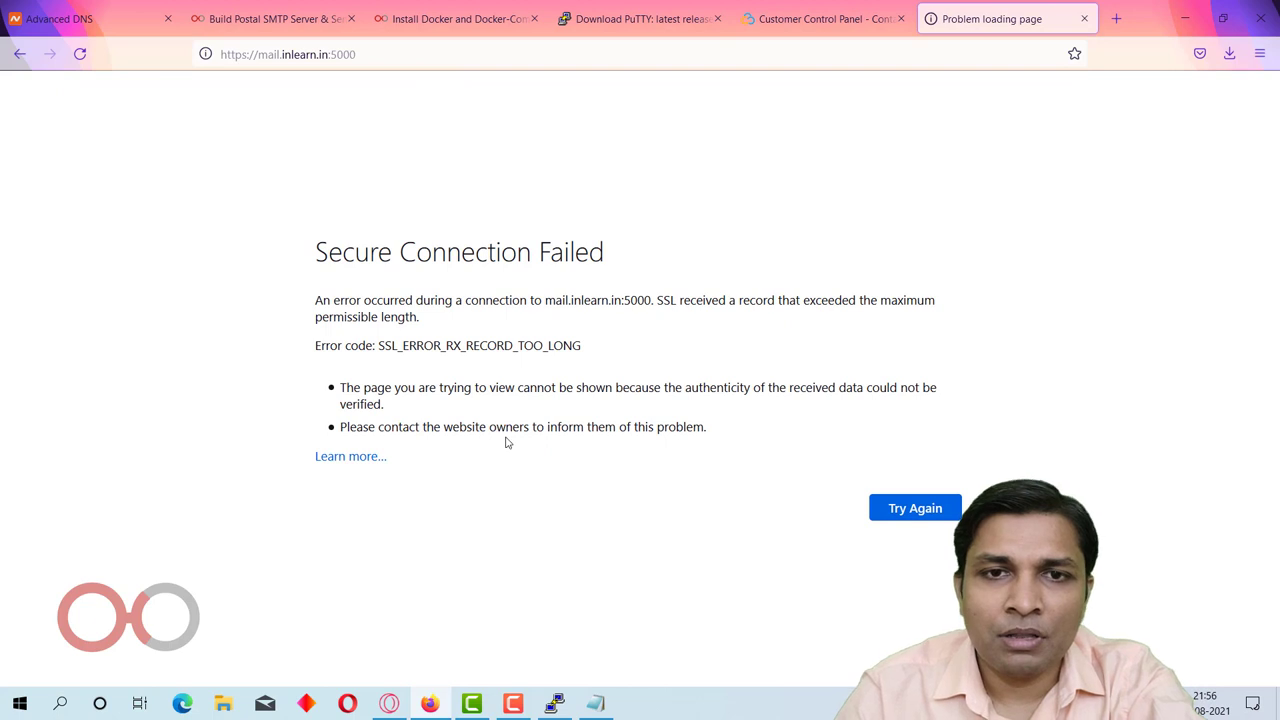
# - Change the address scheme to http so the Postal login page loads
pyautogui.click(241, 52)
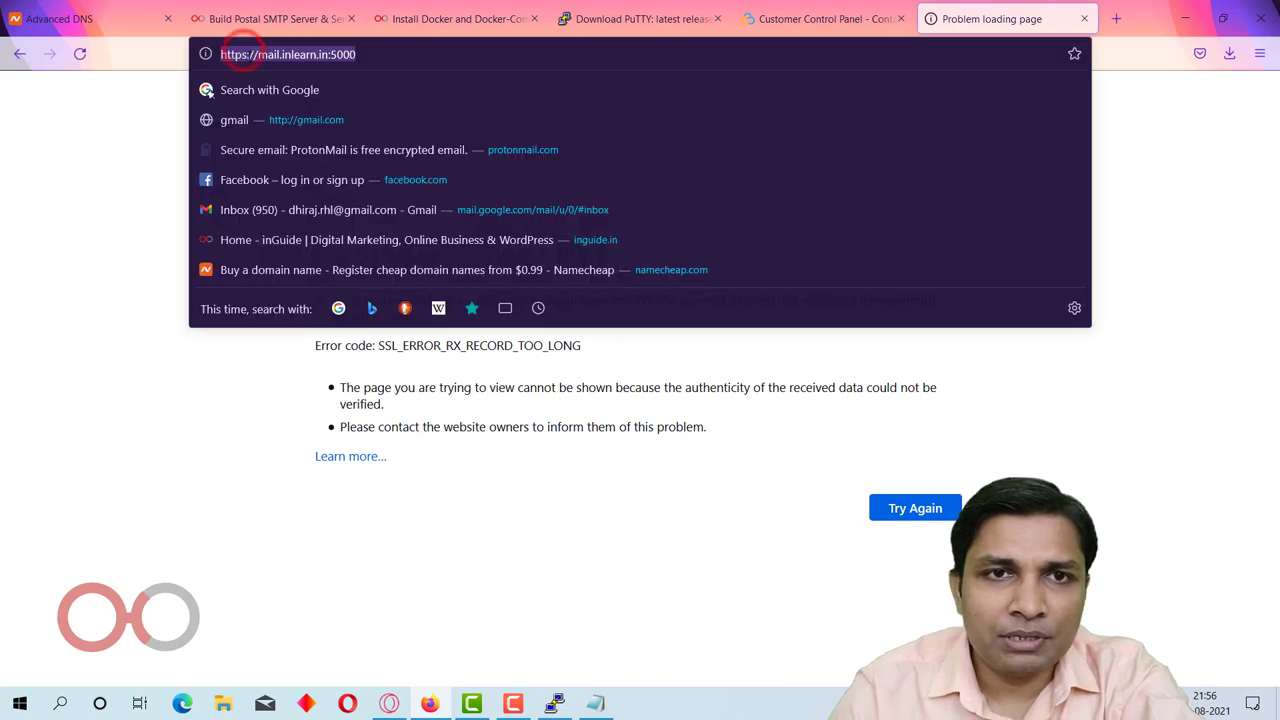
pyautogui.click(250, 54)
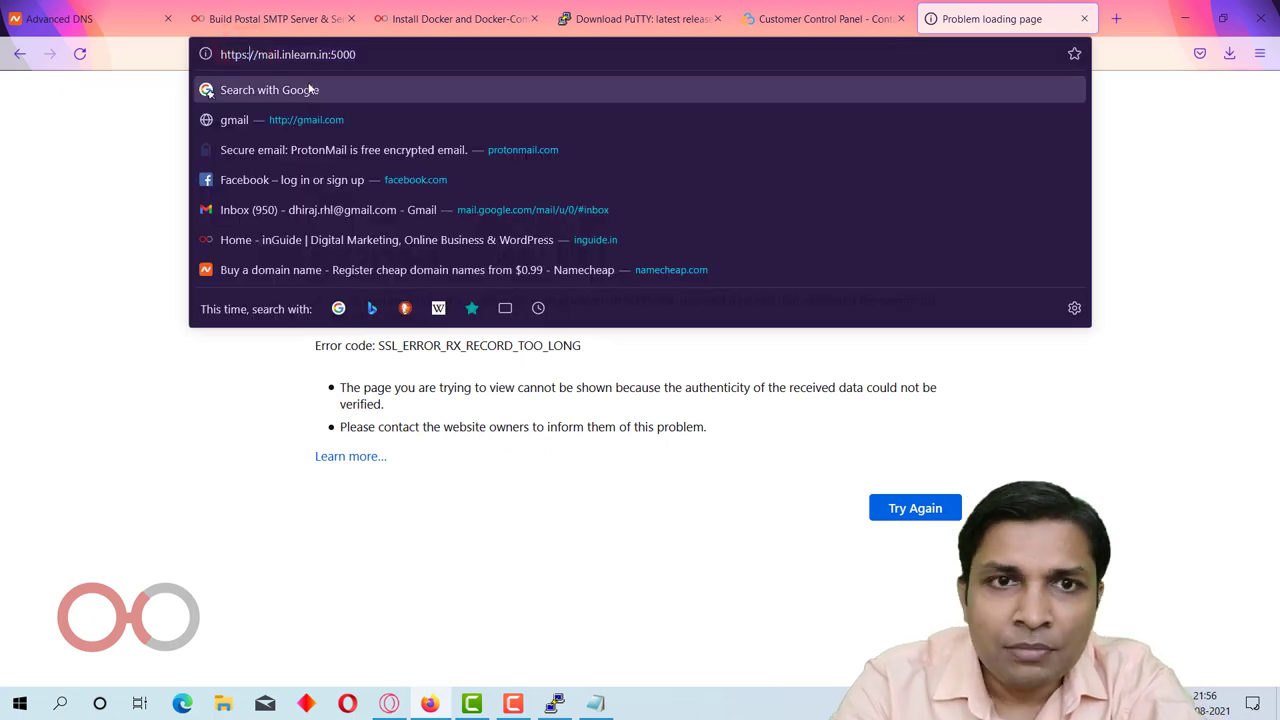
pyautogui.press('BackSpace')
pyautogui.press('BackSpace')
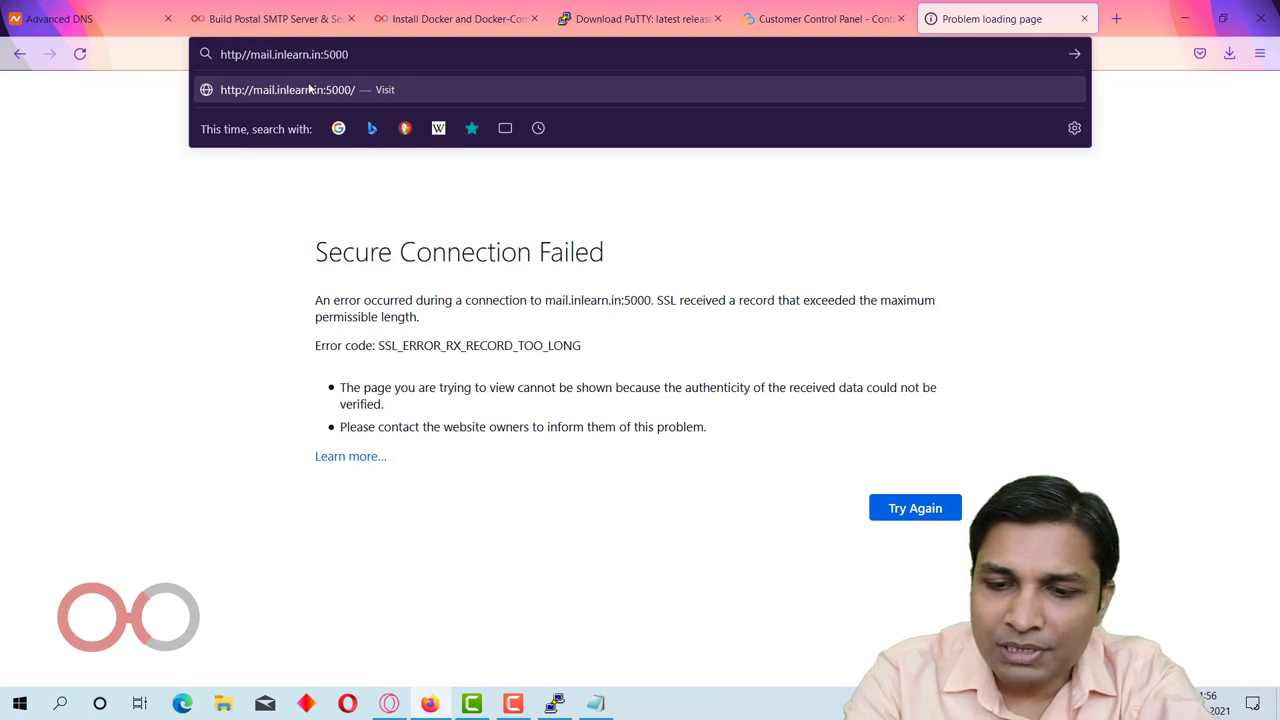
pyautogui.write(':')
pyautogui.press('Return')
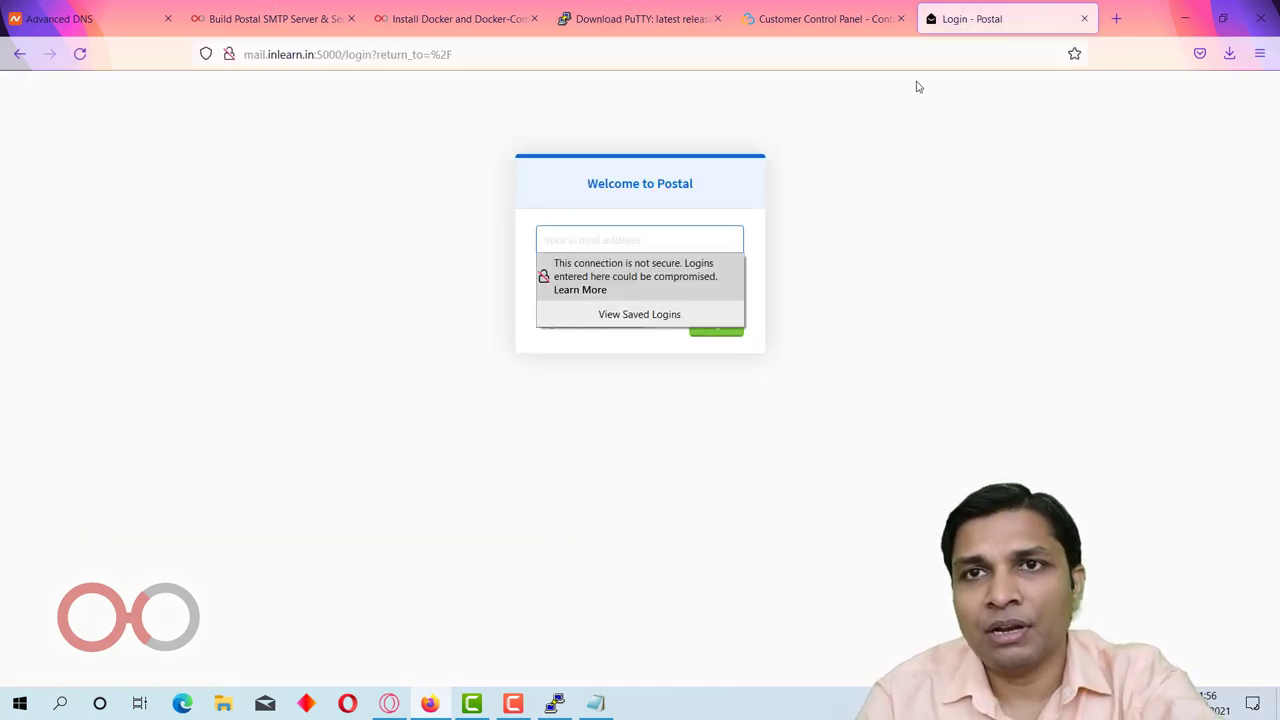
# - Dismiss the insecure-login warning and sign in to Postal with the admin e-mail and password
pyautogui.click(924, 172)
pyautogui.click(678, 243)
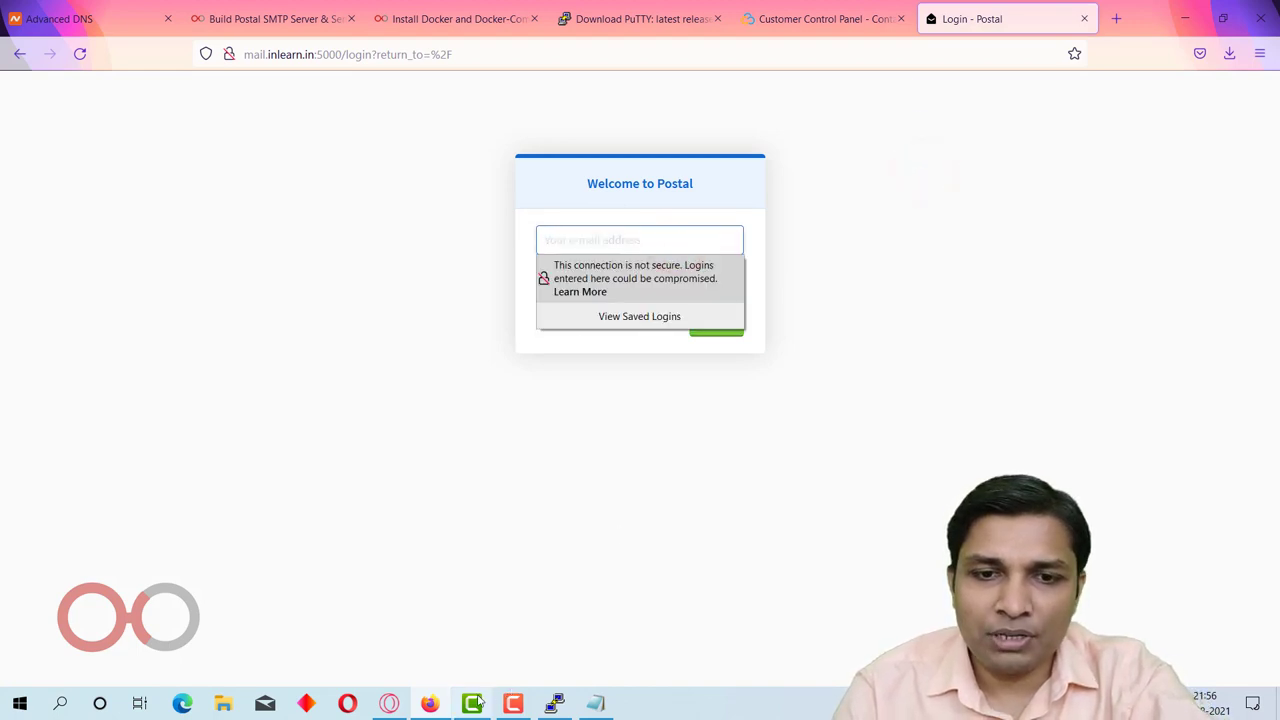
pyautogui.moveTo(478, 703)
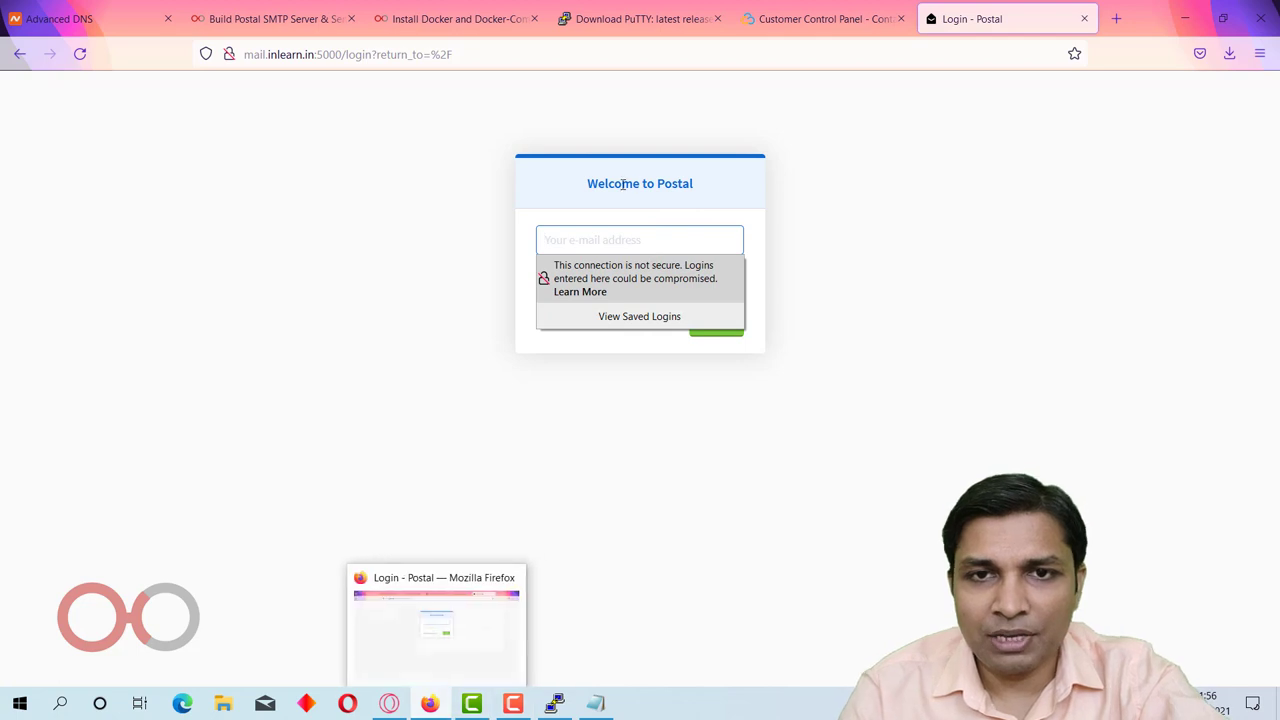
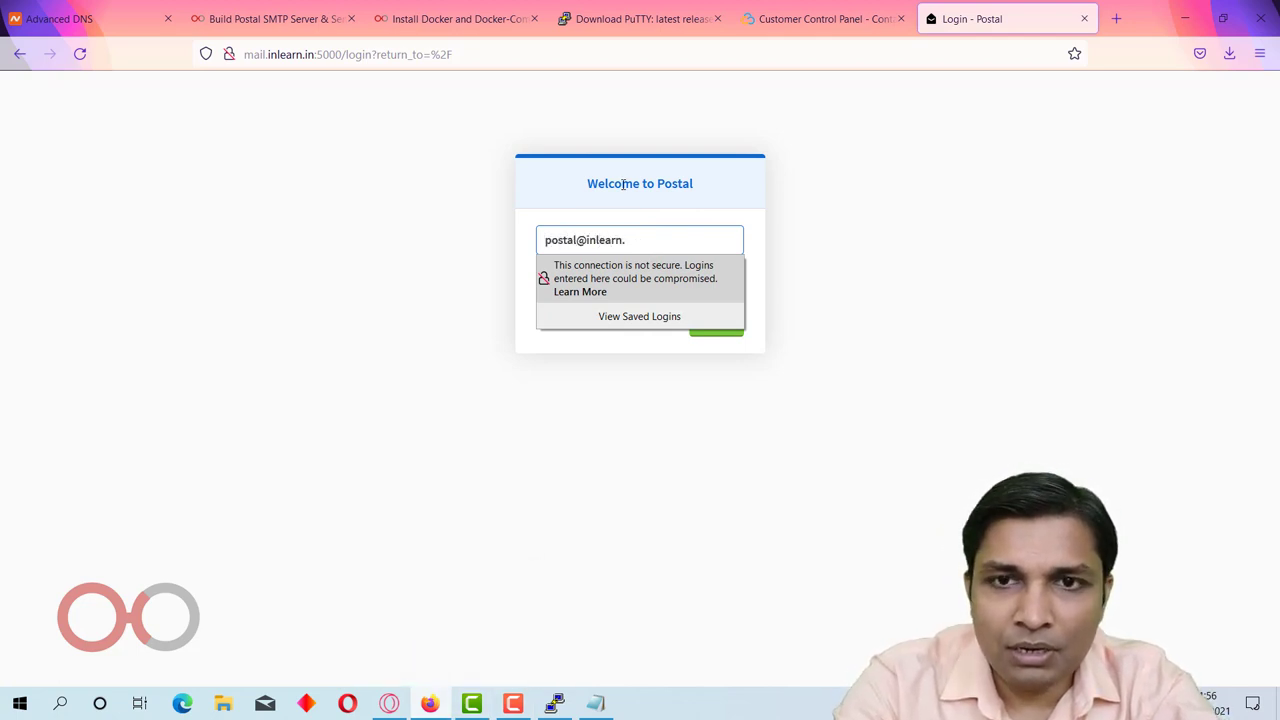
pyautogui.press('Tab')
pyautogui.write('p')
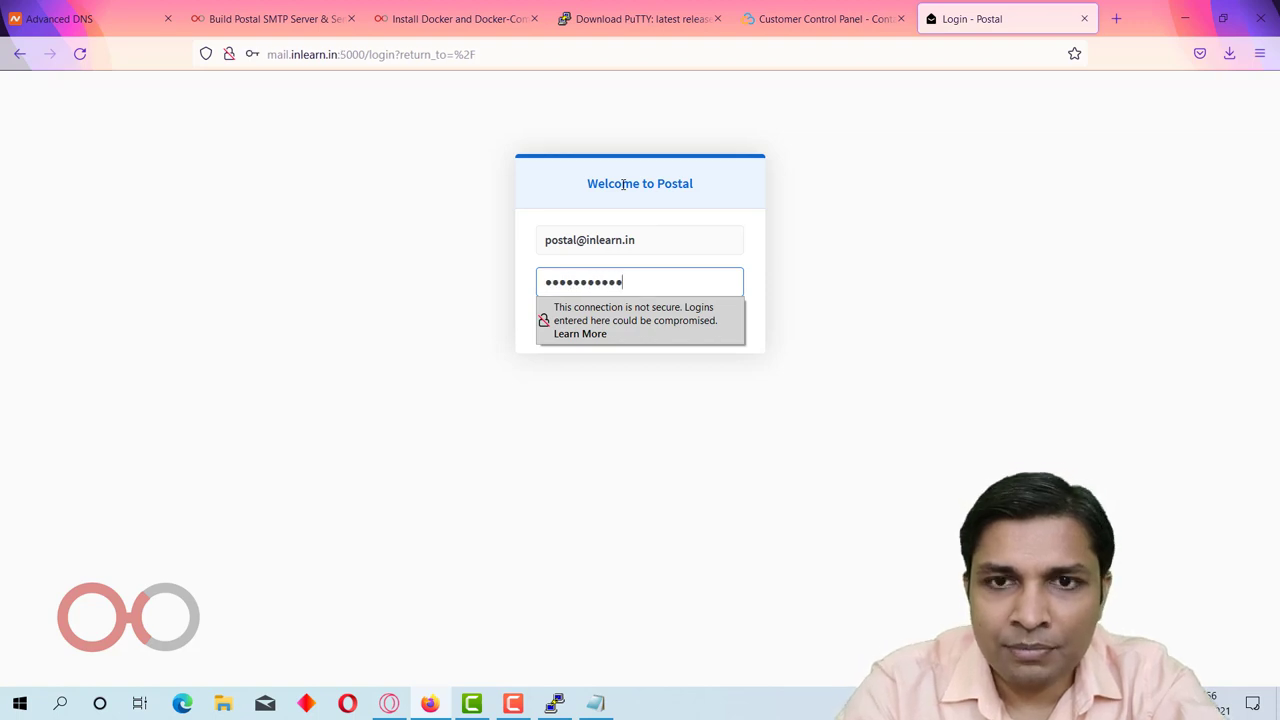
pyautogui.press('Return')
# - Save the login in Firefox, choose Remember me, and switch back to the setup guide
pyautogui.click(418, 260)
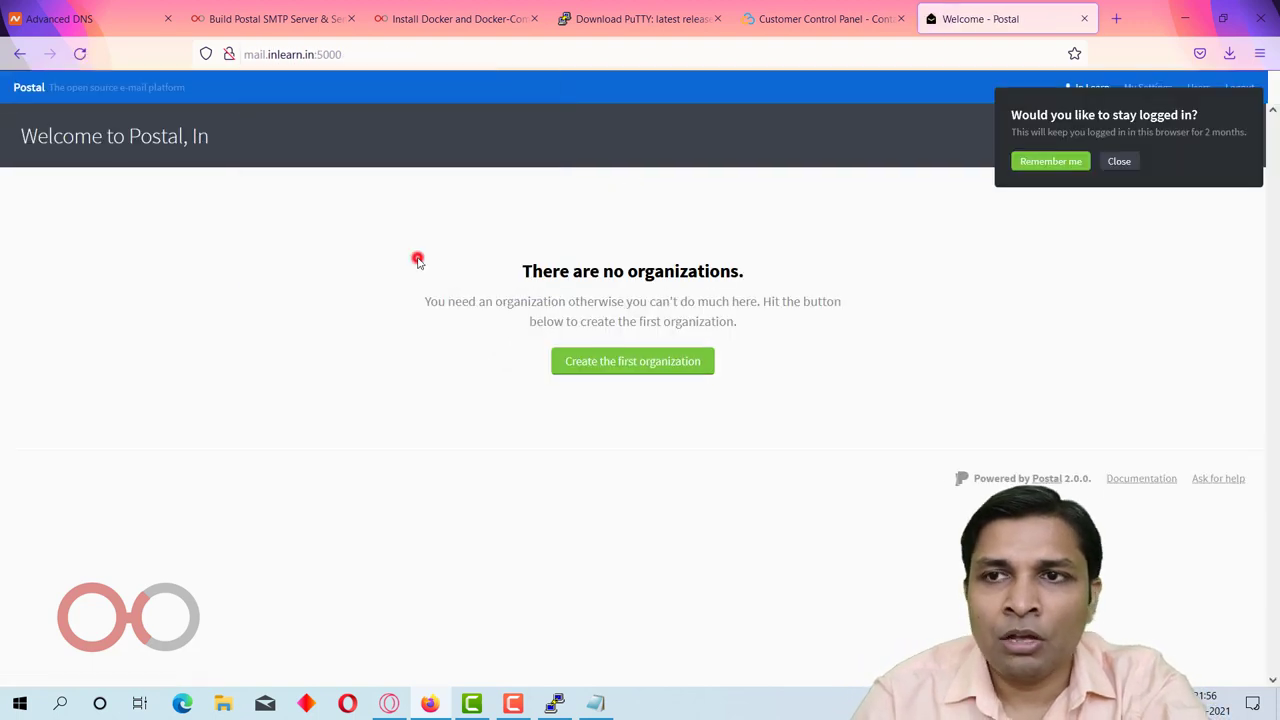
pyautogui.click(1070, 162)
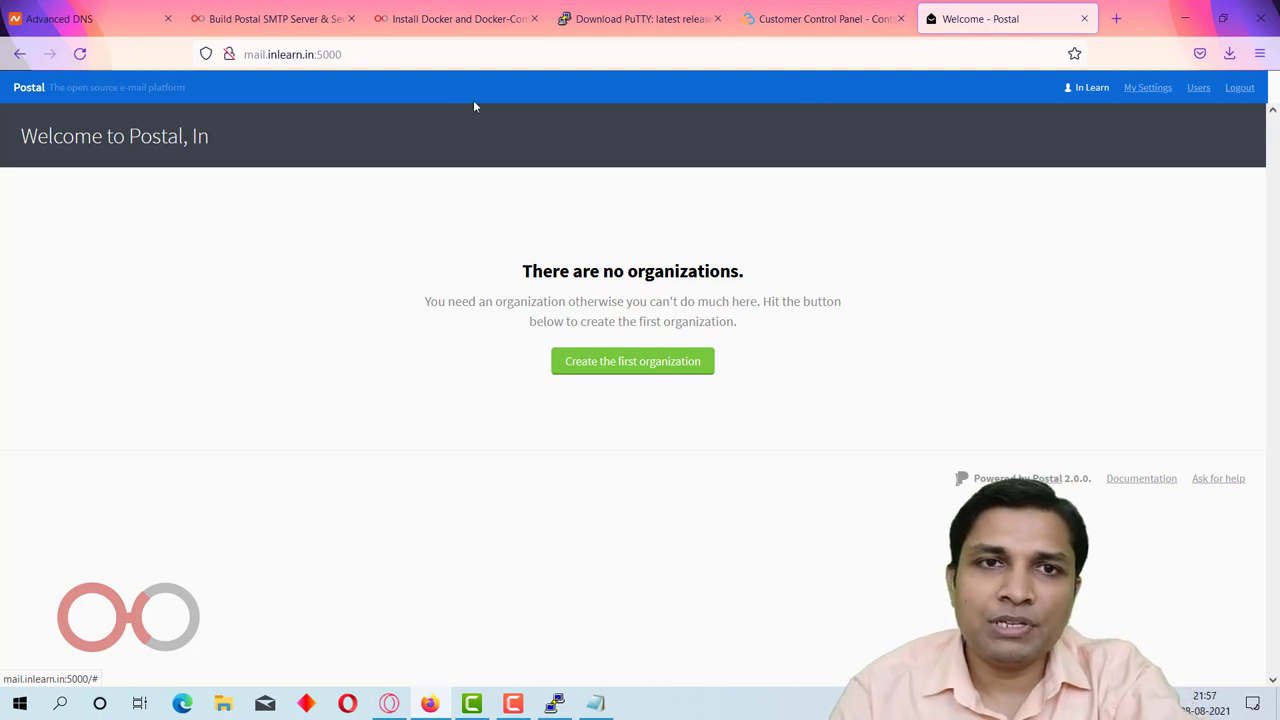
pyautogui.click(255, 18)
pyautogui.scroll(-5, 492, 306)
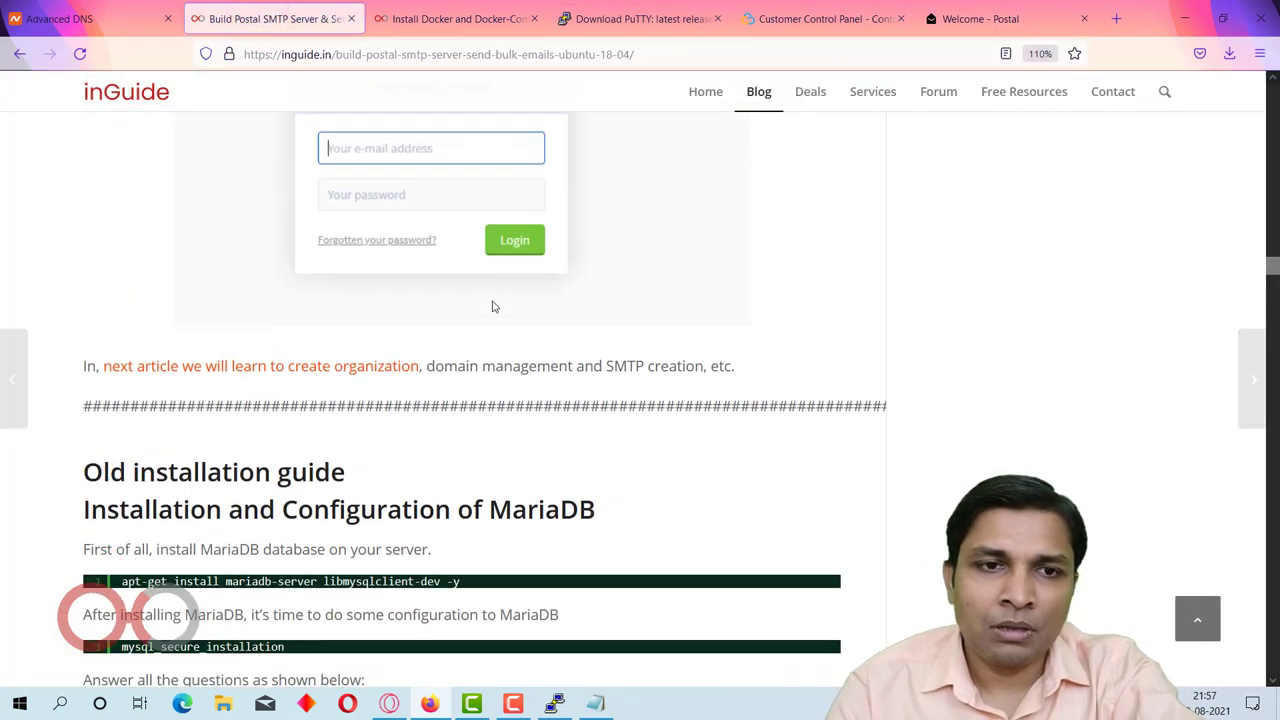
# - Skim the next article's 'Creating First SMTP on postal' section, then switch to the Postal welcome tab
pyautogui.click(310, 370)
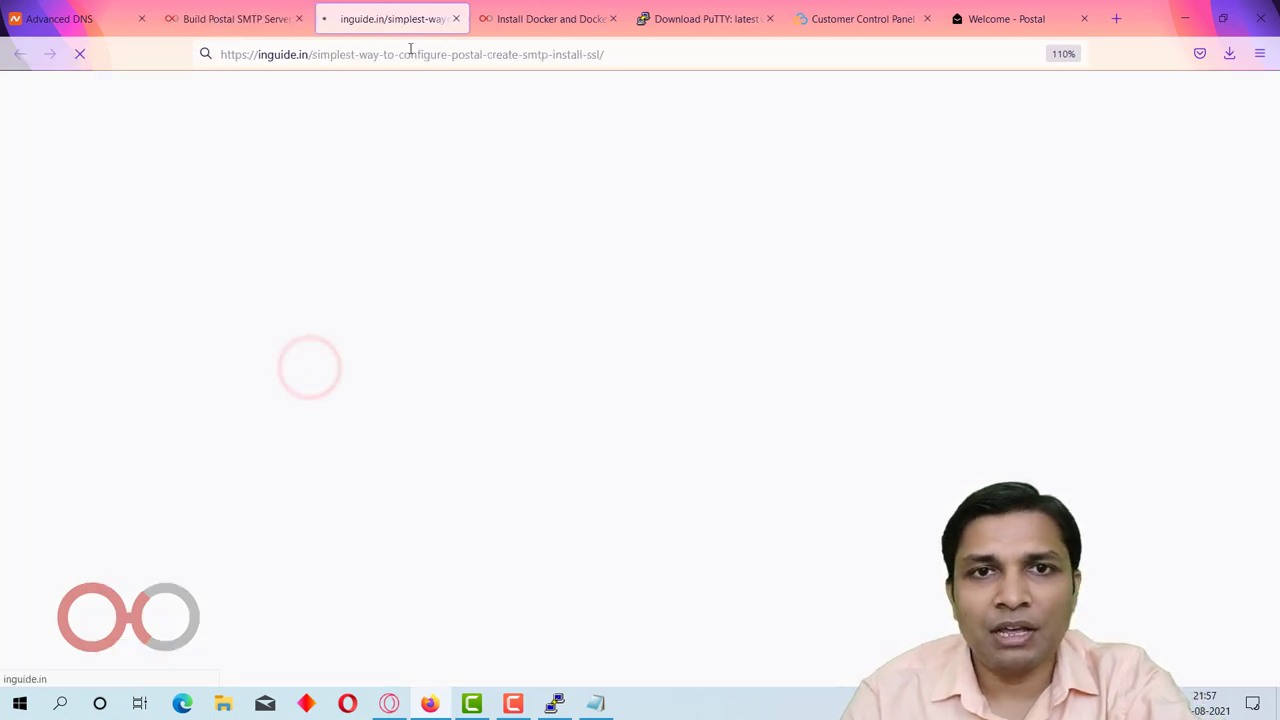
pyautogui.scroll(-15, 654, 371)
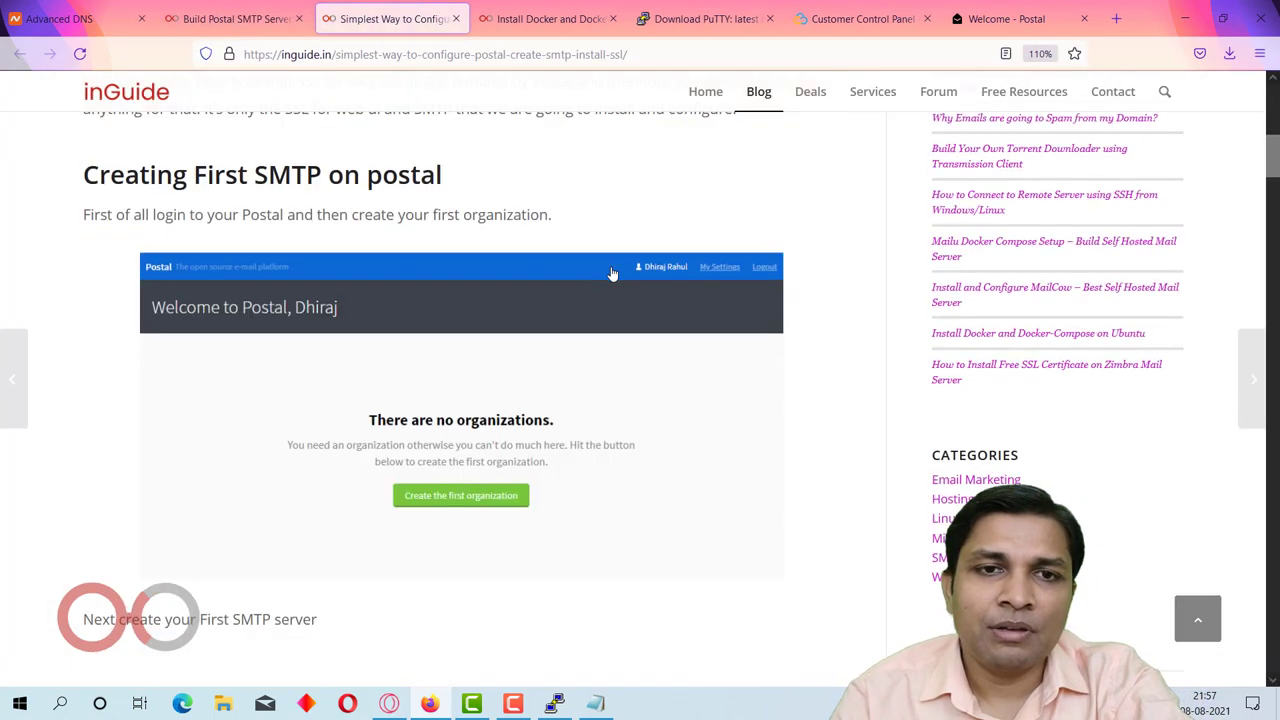
pyautogui.scroll(-3, 612, 272)
pyautogui.scroll(8, 610, 271)
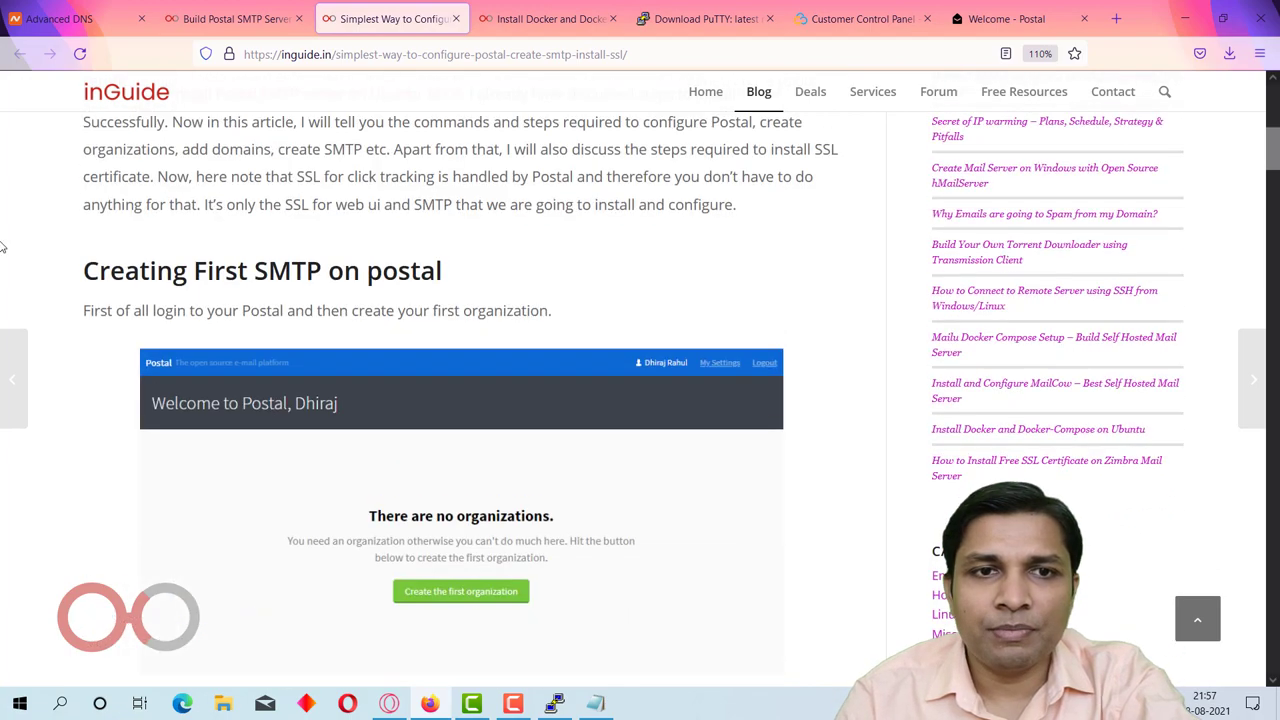
pyautogui.moveTo(173, 266); pyautogui.dragTo(380, 272)
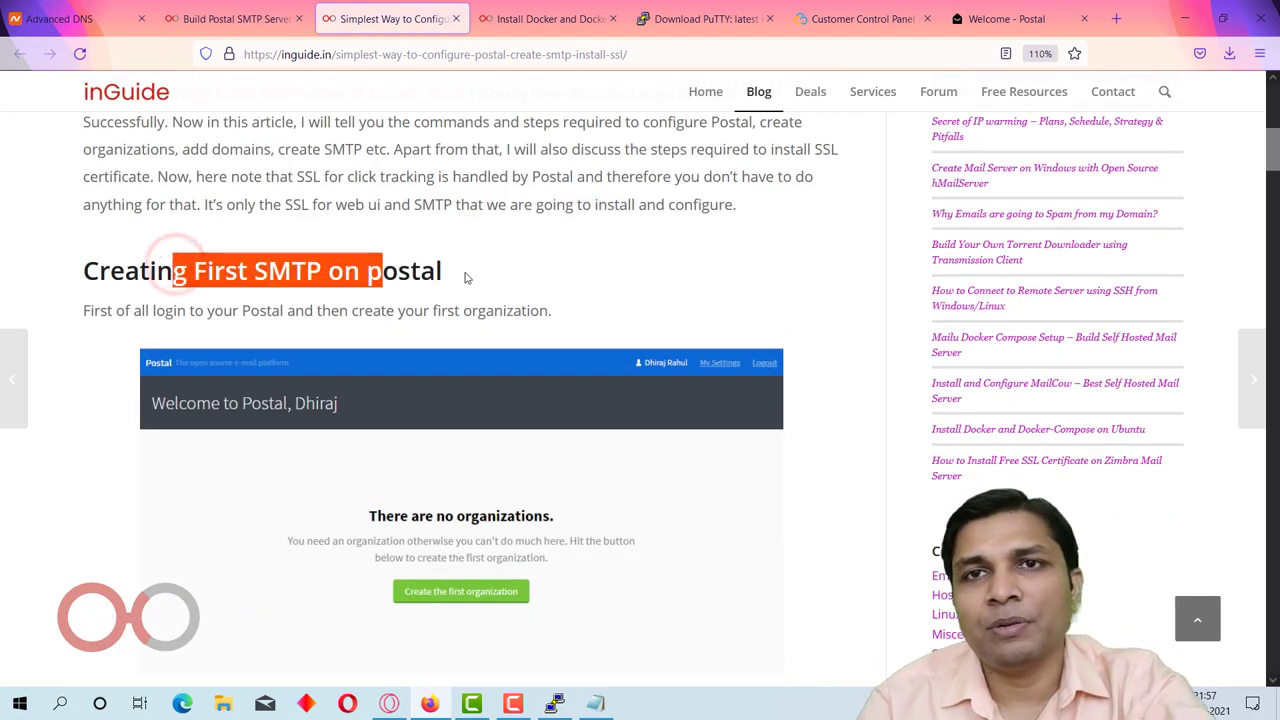
pyautogui.scroll(-12, 460, 282)
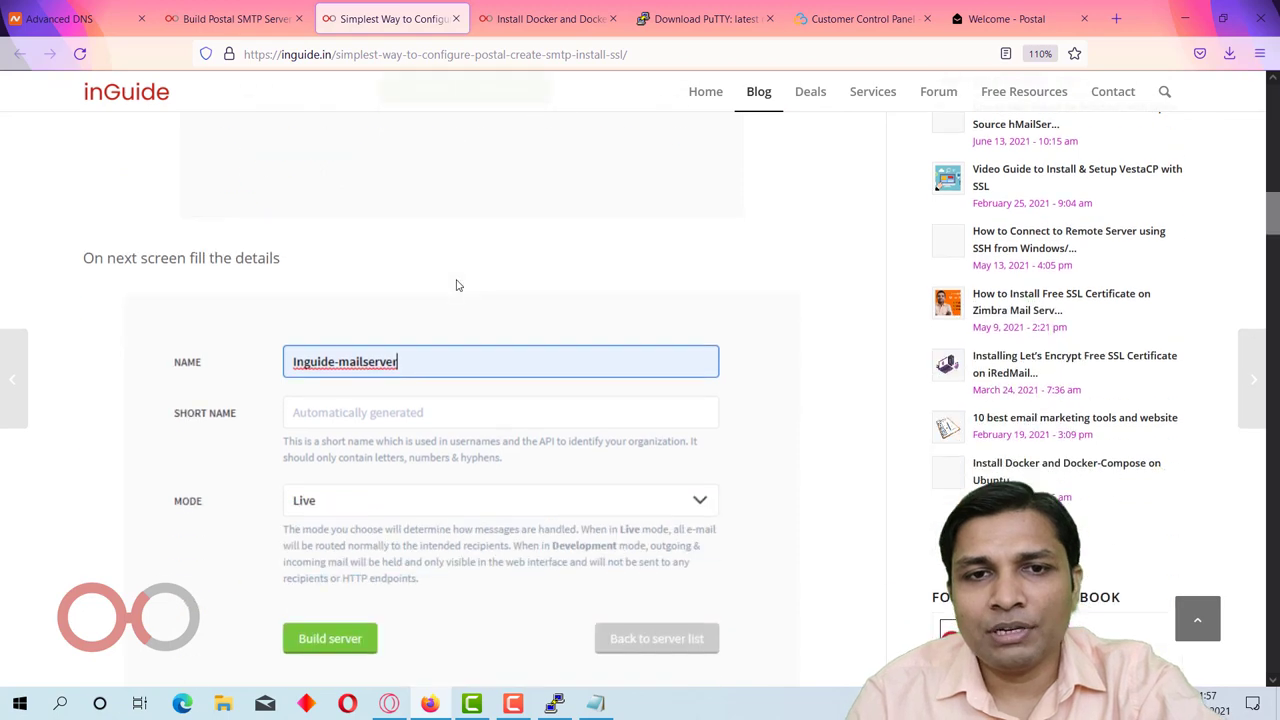
pyautogui.scroll(-3, 456, 285)
pyautogui.scroll(7, 458, 283)
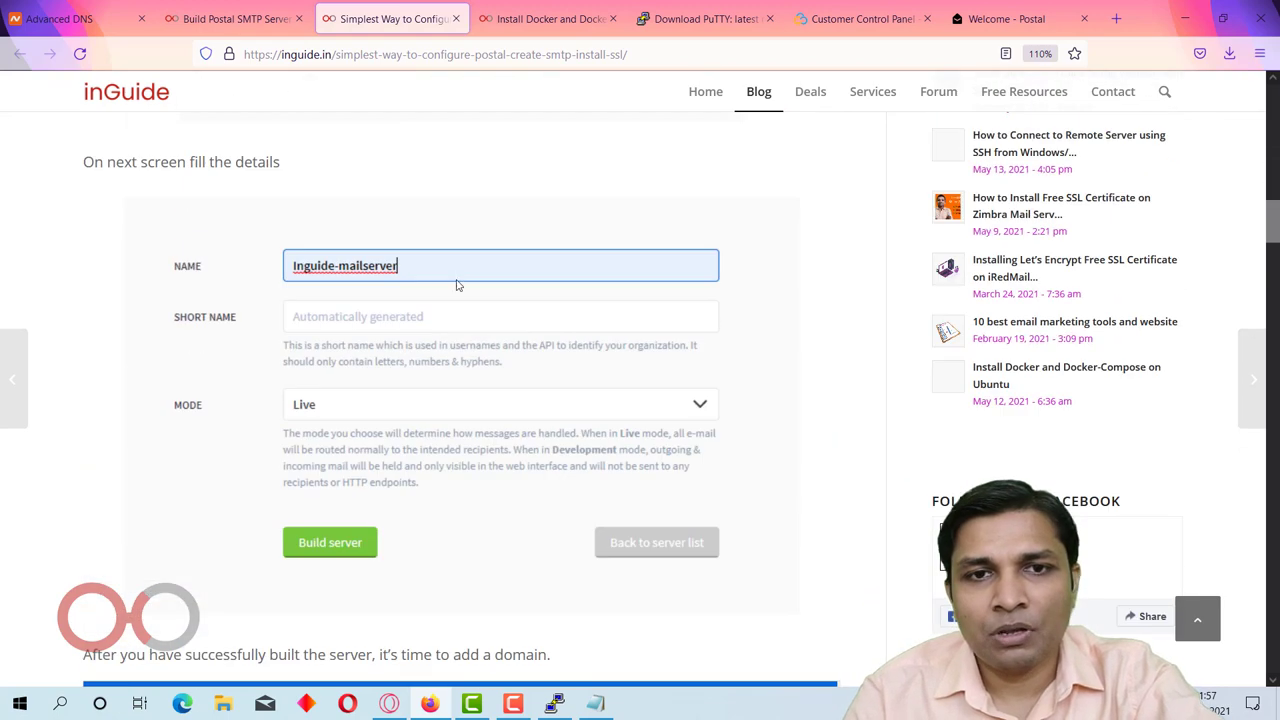
pyautogui.click(976, 18)
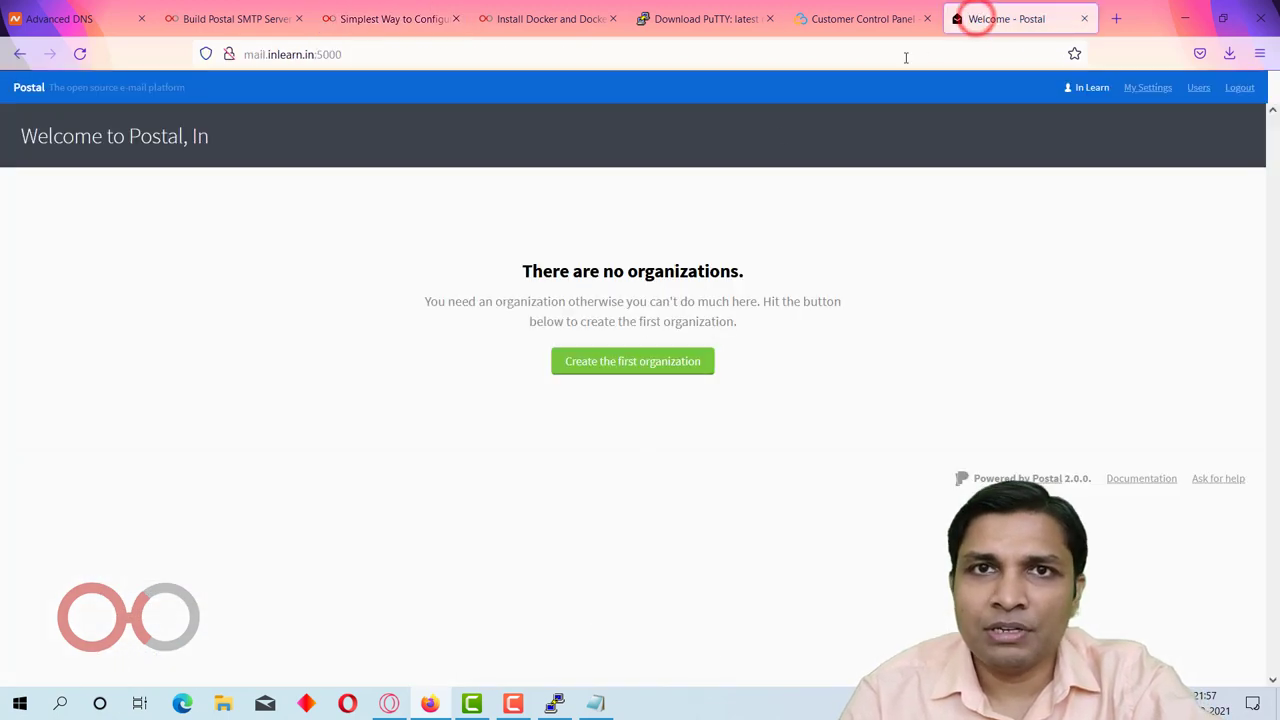
# - Create the inguide organization and build the inguidemailserver mail server in it
pyautogui.click(636, 365)
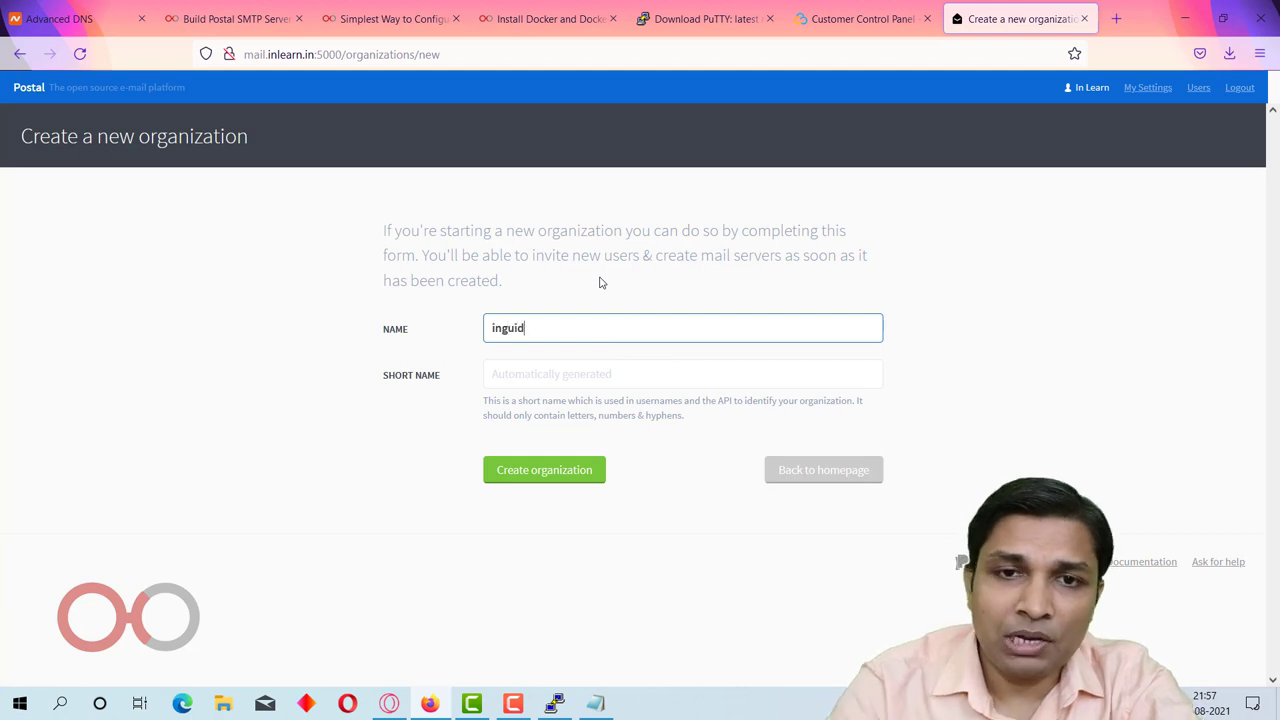
pyautogui.click(563, 470)
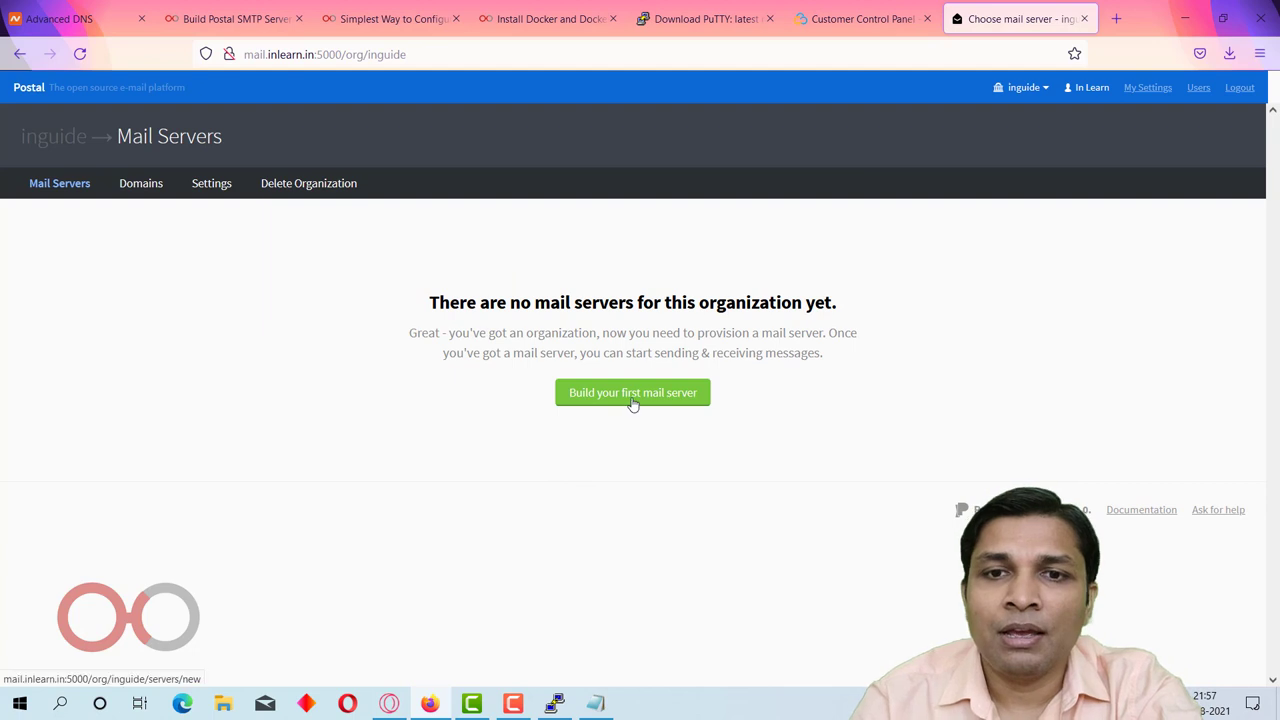
pyautogui.click(632, 398)
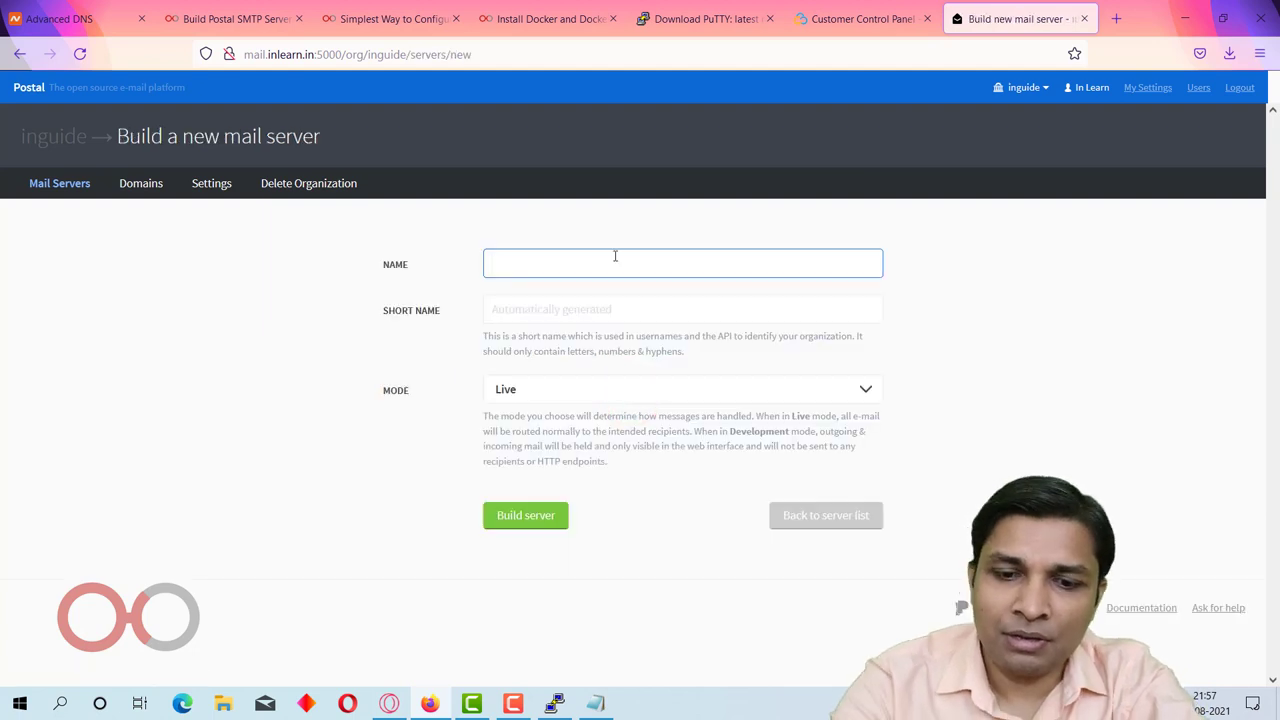
pyautogui.write('inguide mail server')
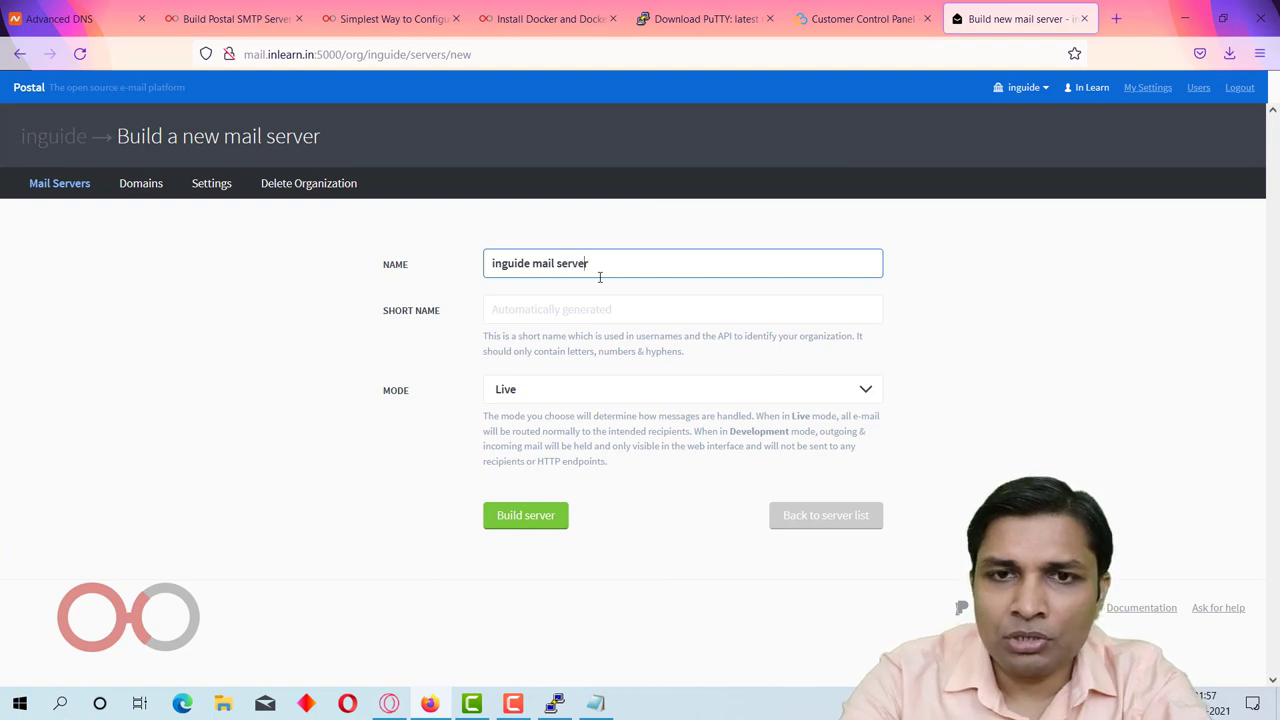
pyautogui.press('BackSpace')
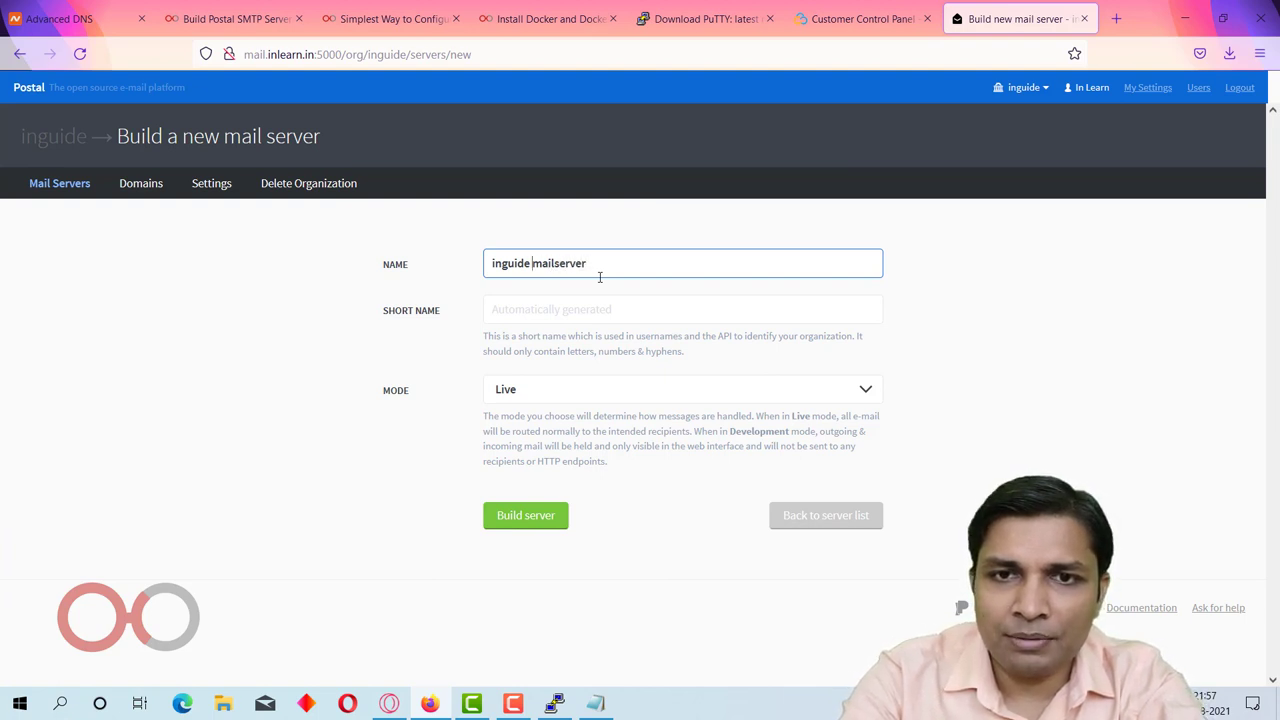
pyautogui.press('BackSpace')
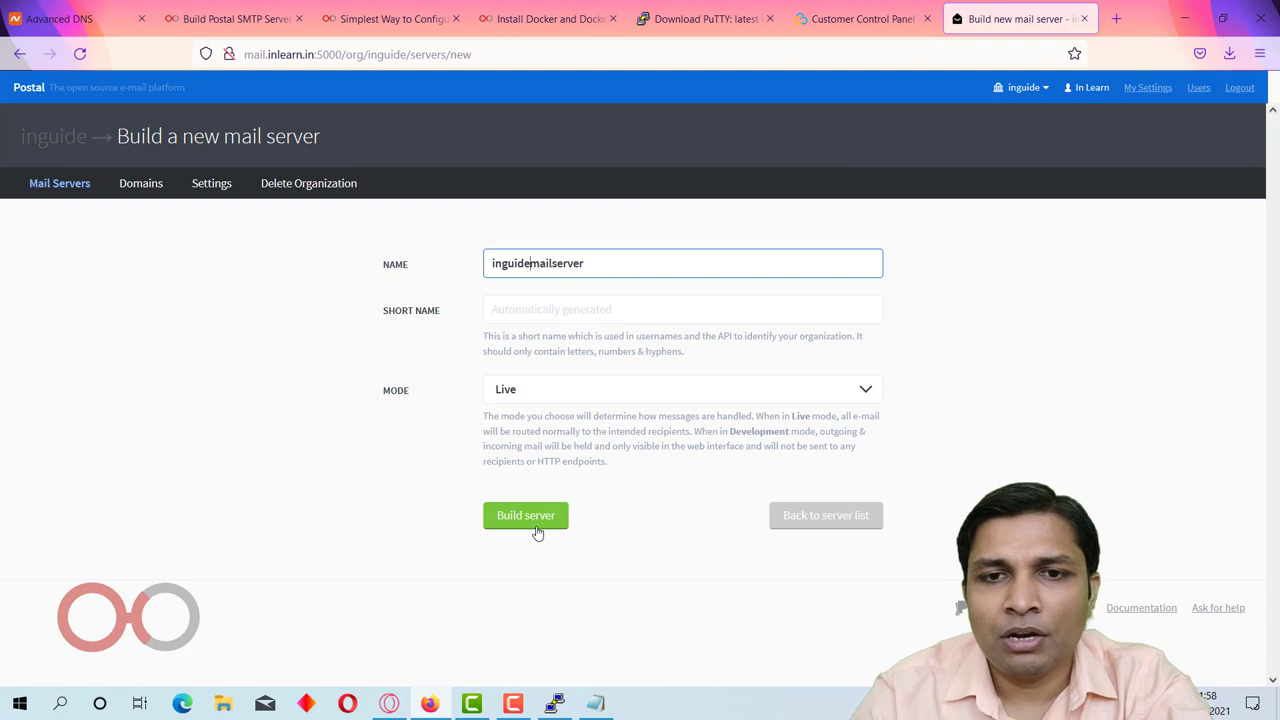
pyautogui.click(533, 524)
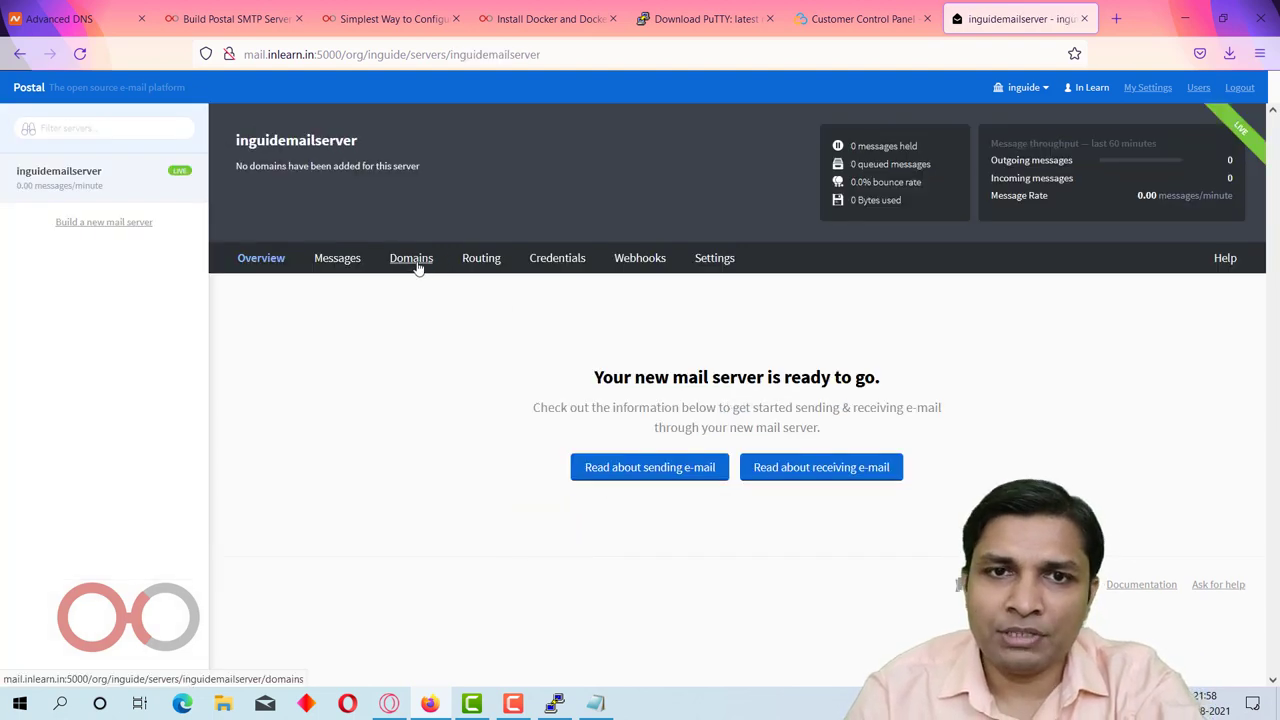
# - Add the domain inlearn.in to the mail server's Domains list
pyautogui.click(415, 262)
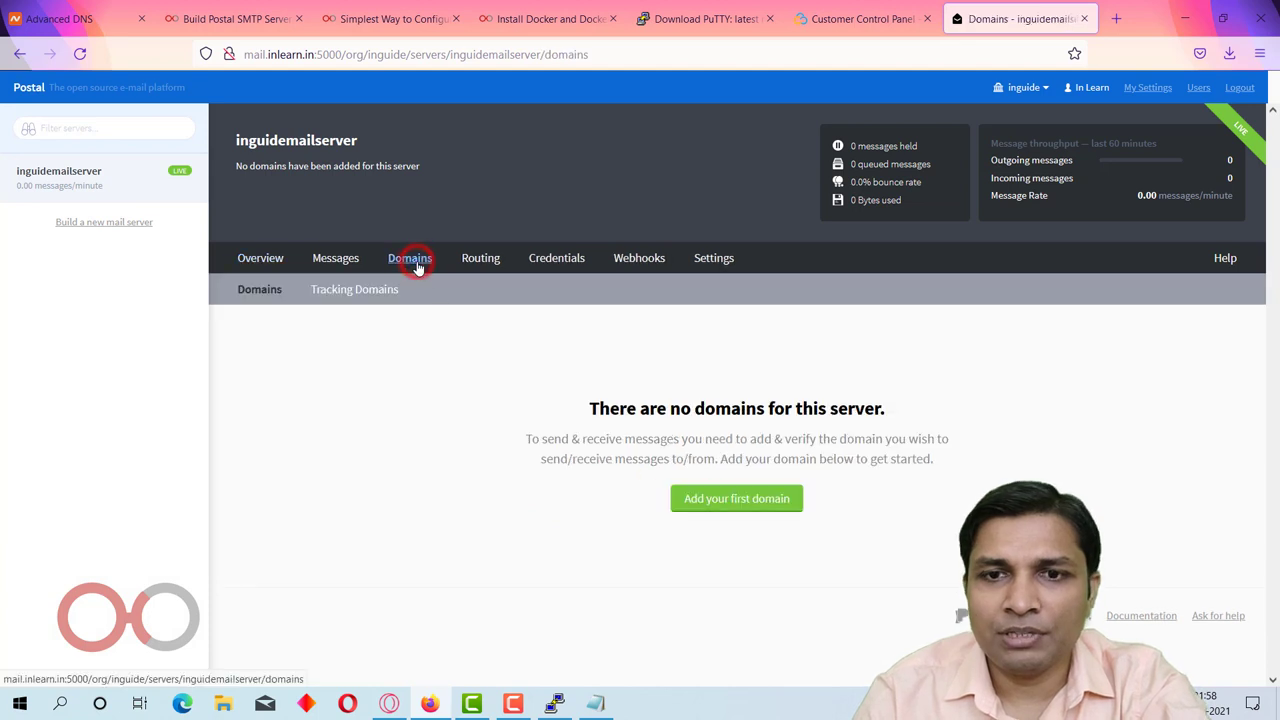
pyautogui.click(738, 494)
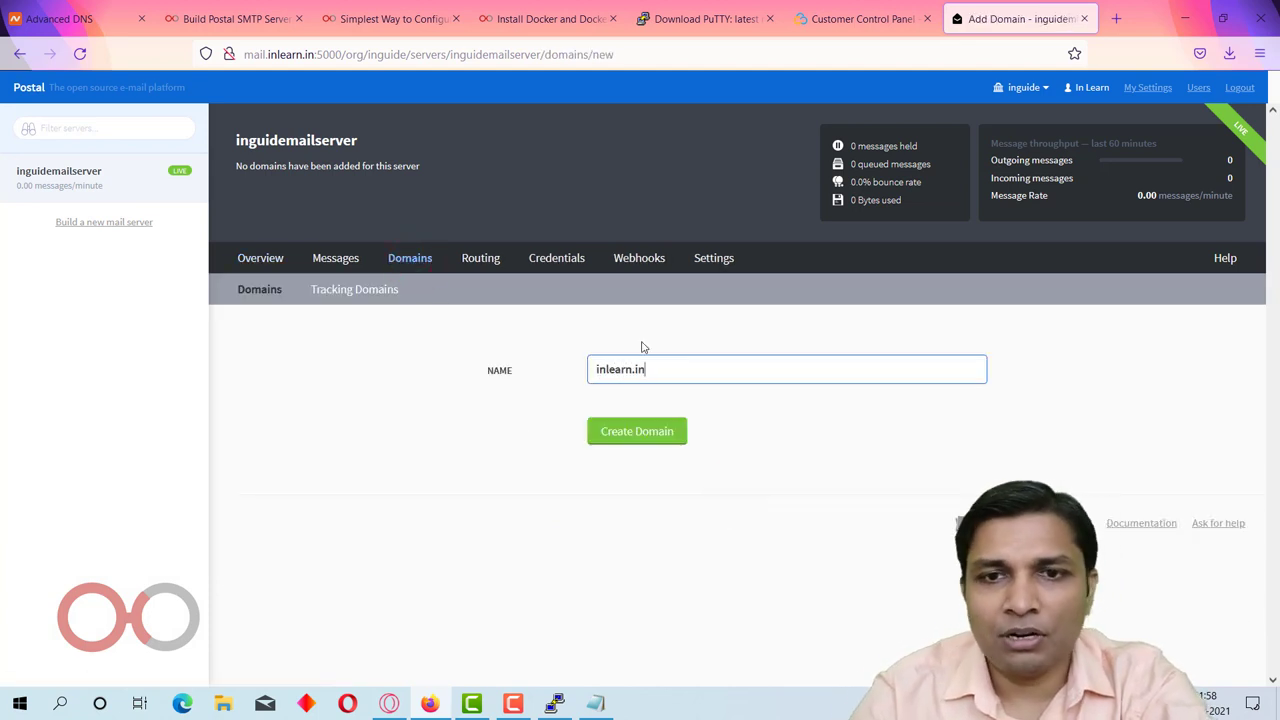
pyautogui.click(642, 430)
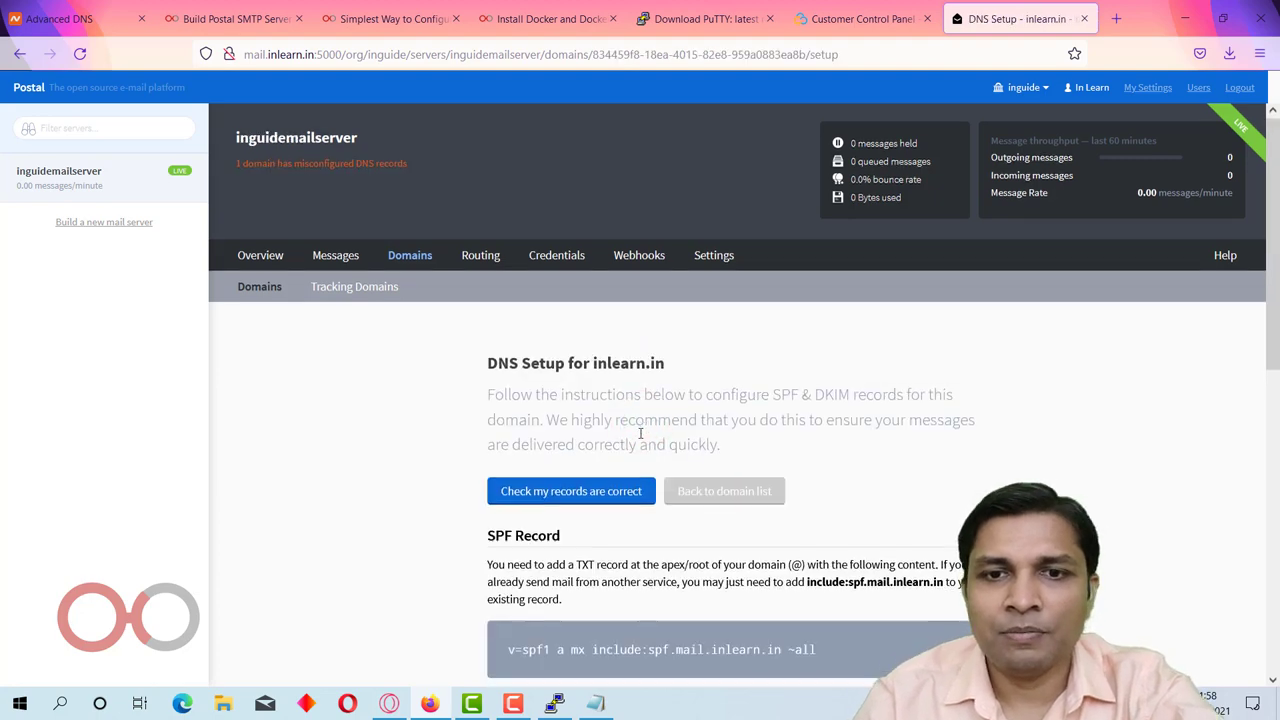
# - Select the SPF value v=spf1 a mx include:spf.mail.inlearn.in ~all and go to Namecheap
pyautogui.scroll(-3, 517, 352)
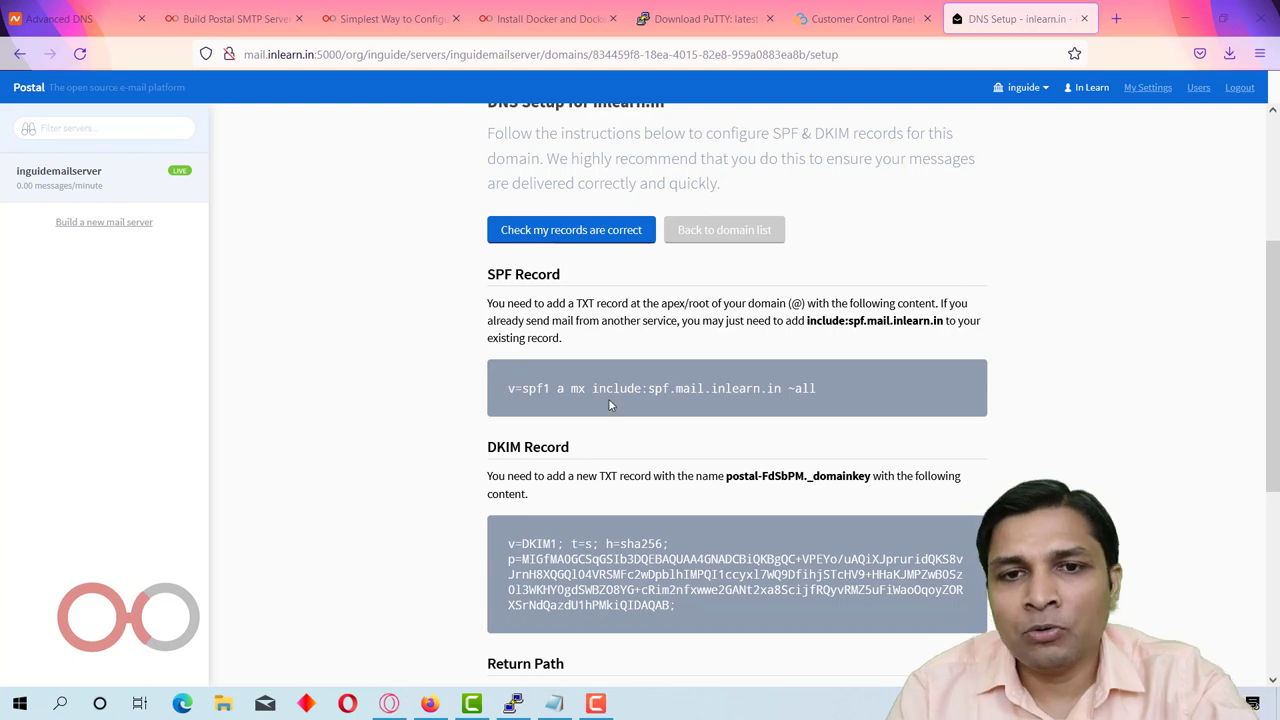
pyautogui.moveTo(497, 389); pyautogui.dragTo(815, 402)
pyautogui.hotkey('ctrl', 'c')
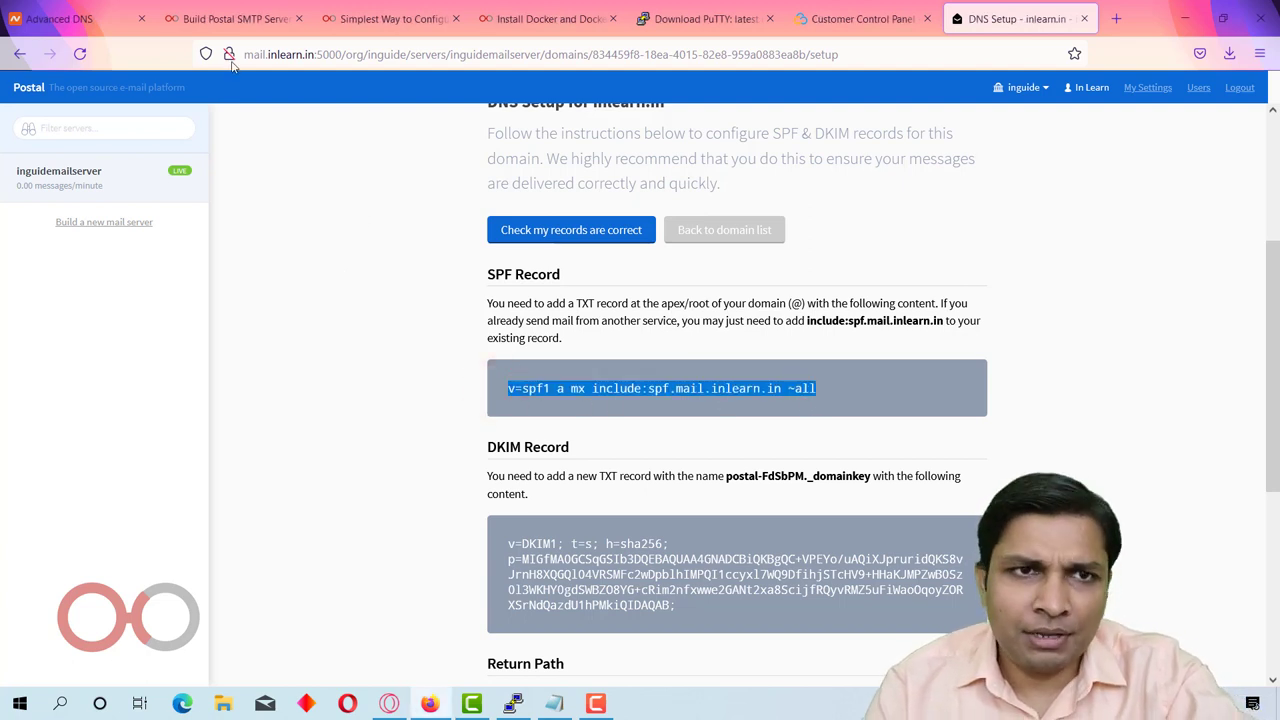
pyautogui.click(90, 18)
# - Save a Namecheap TXT record at host @ with value v=spf1 a mx include:spf.mail.inlearn.in ~all
pyautogui.click(440, 340)
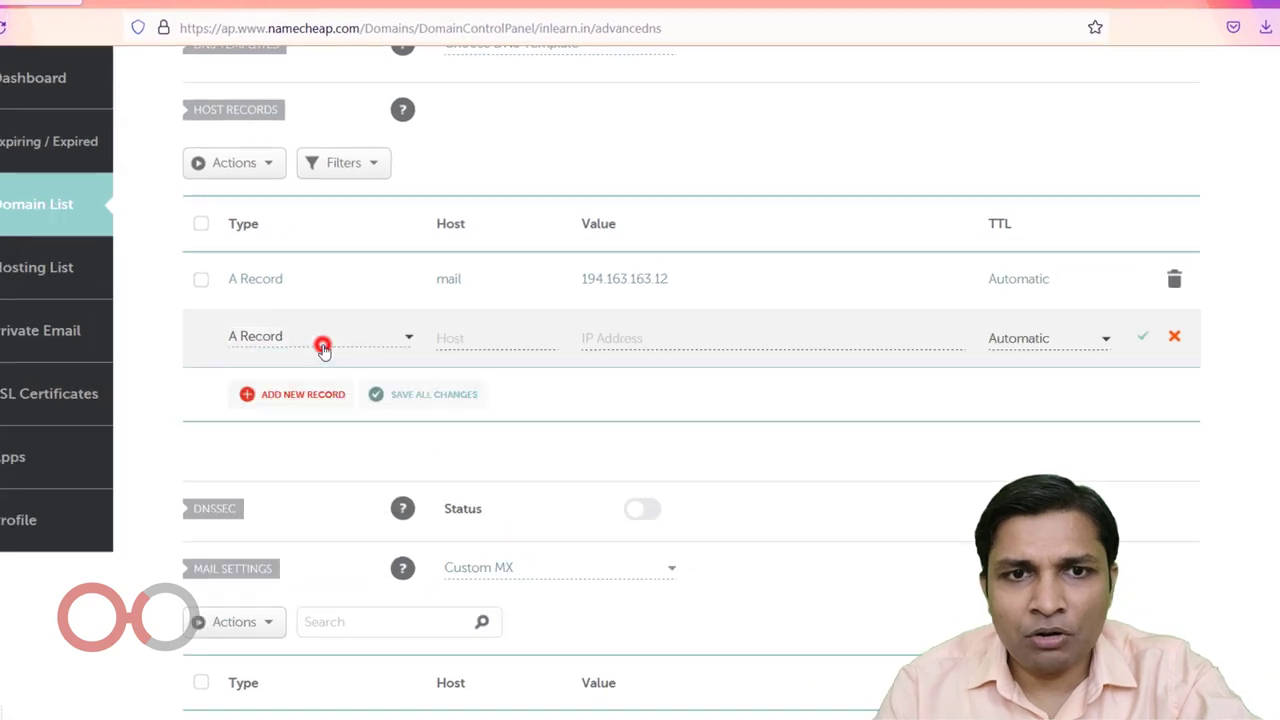
pyautogui.click(323, 345)
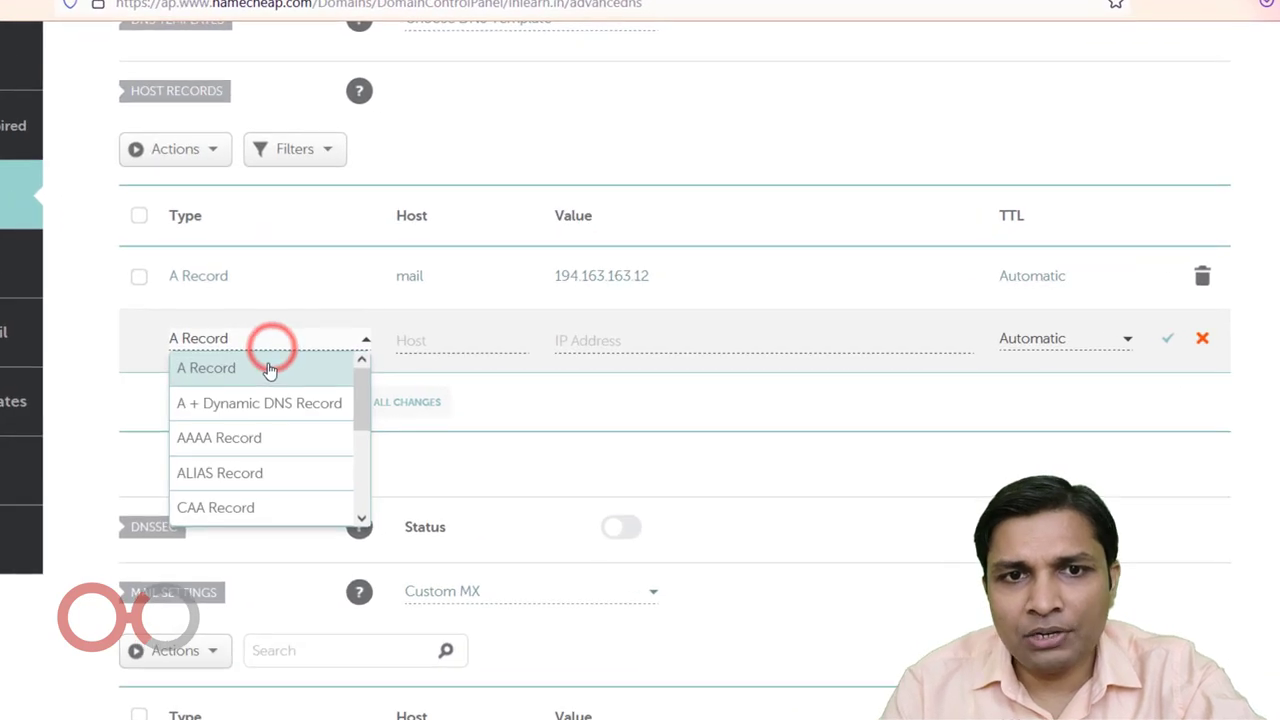
pyautogui.click(316, 359)
pyautogui.click(458, 337)
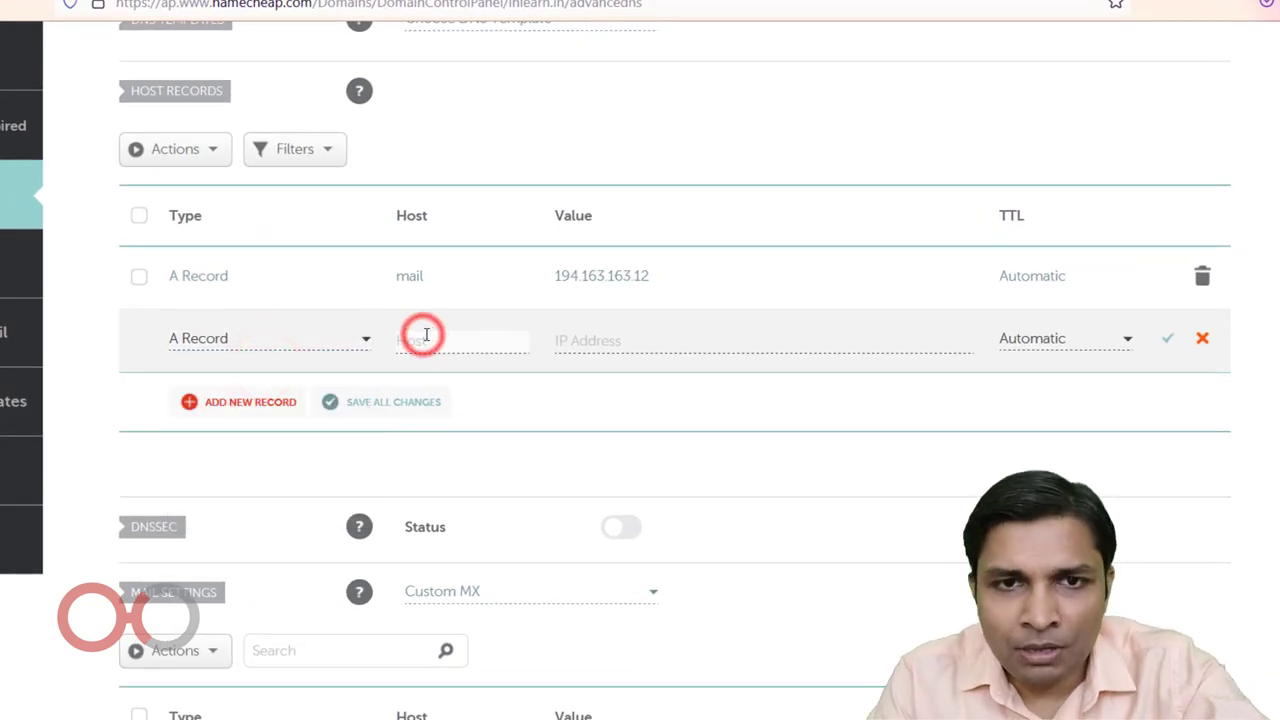
pyautogui.click(249, 341)
pyautogui.scroll(-3, 262, 420)
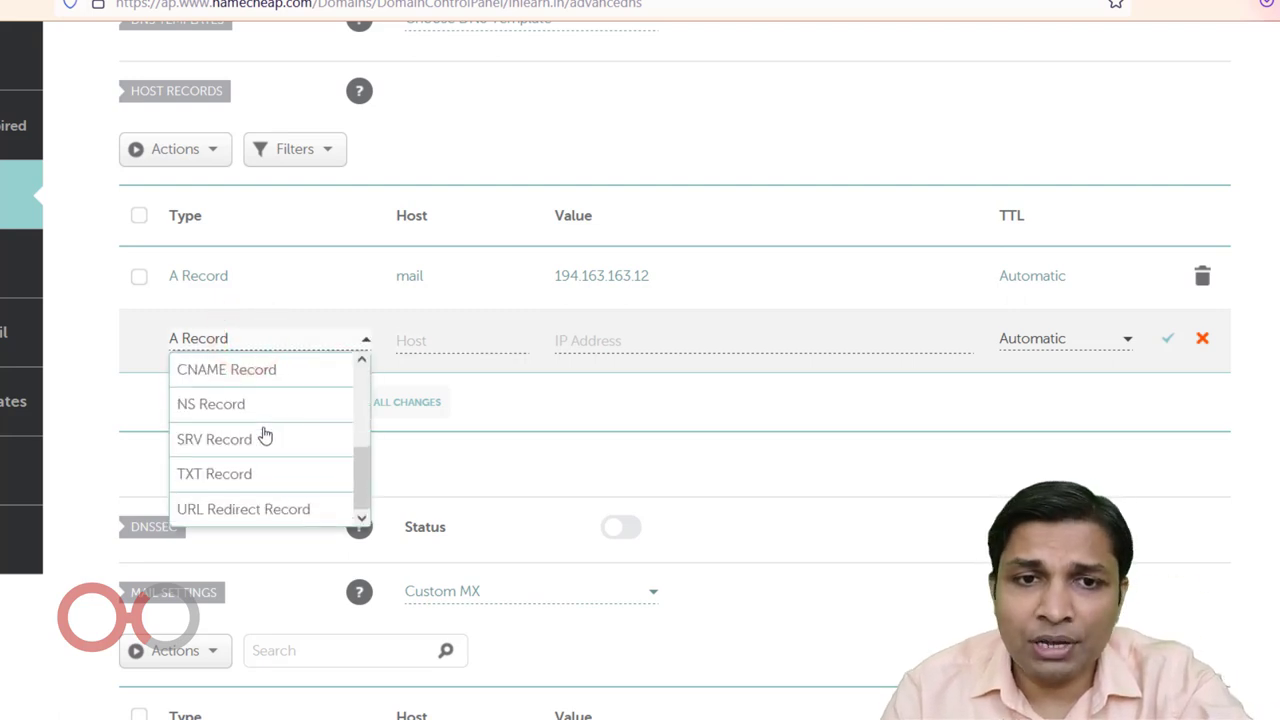
pyautogui.click(264, 474)
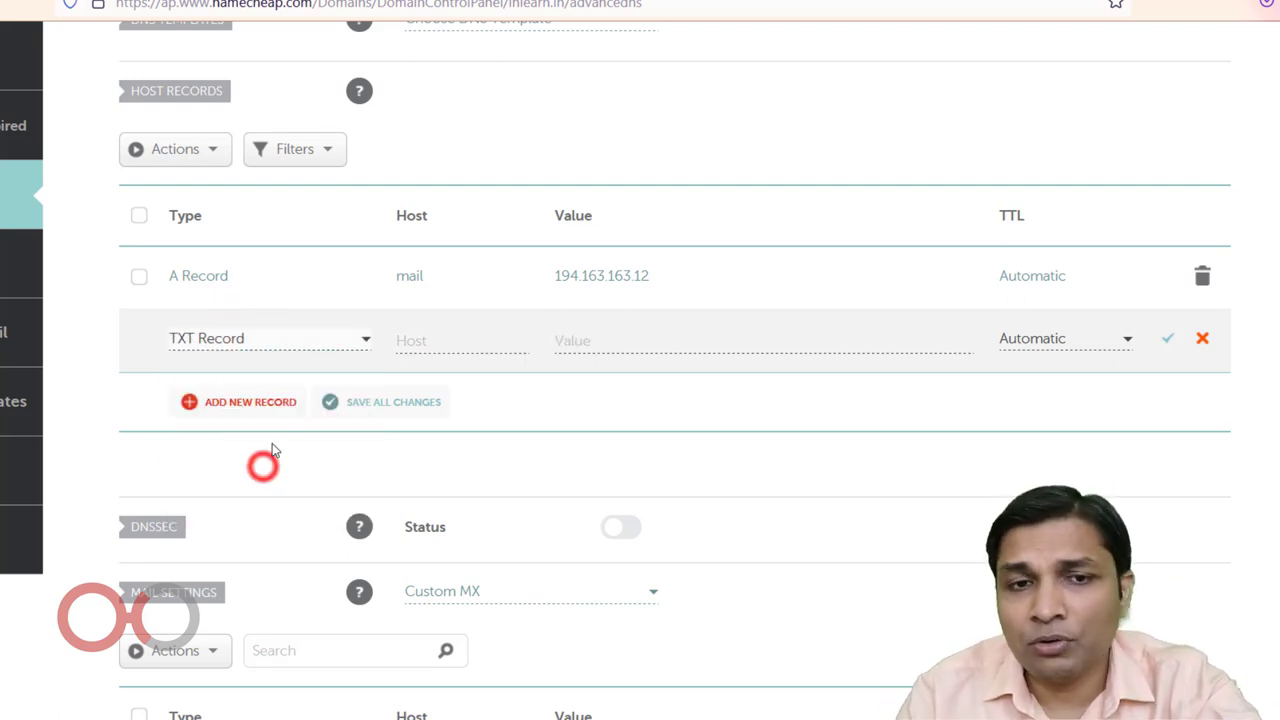
pyautogui.click(437, 341)
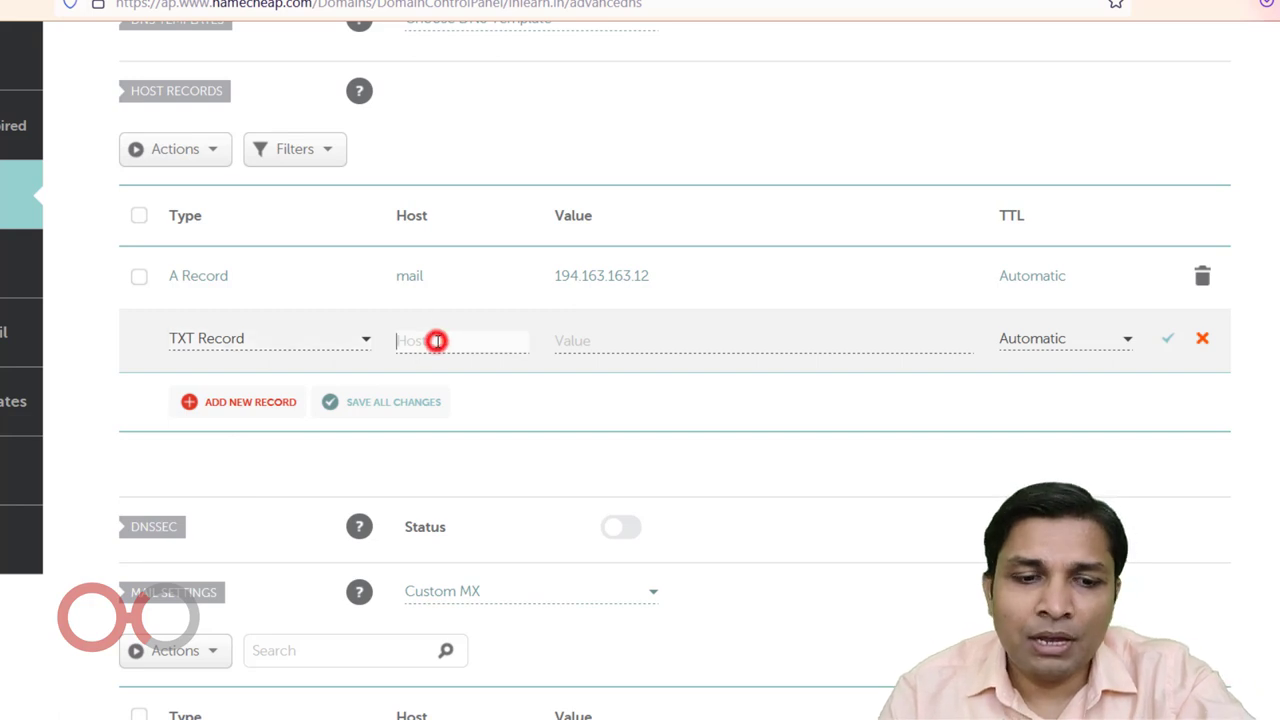
pyautogui.write('@')
pyautogui.press('Tab')
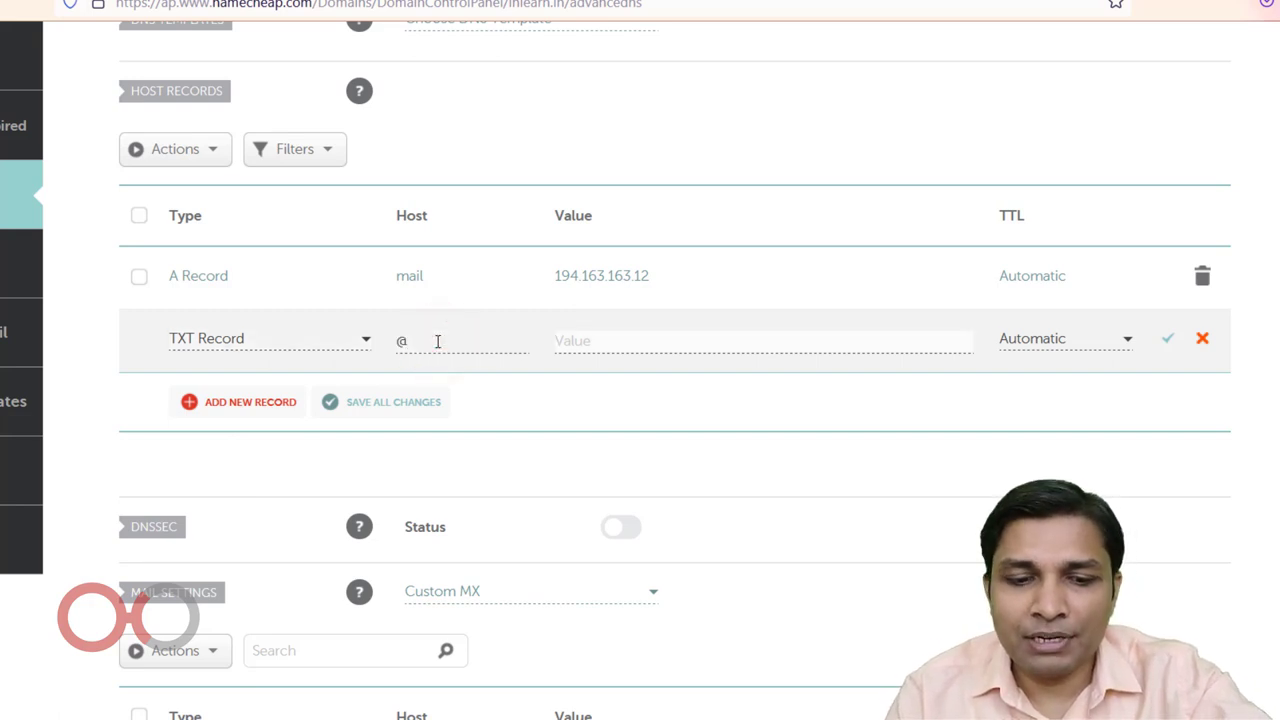
pyautogui.hotkey('ctrl', 'v')
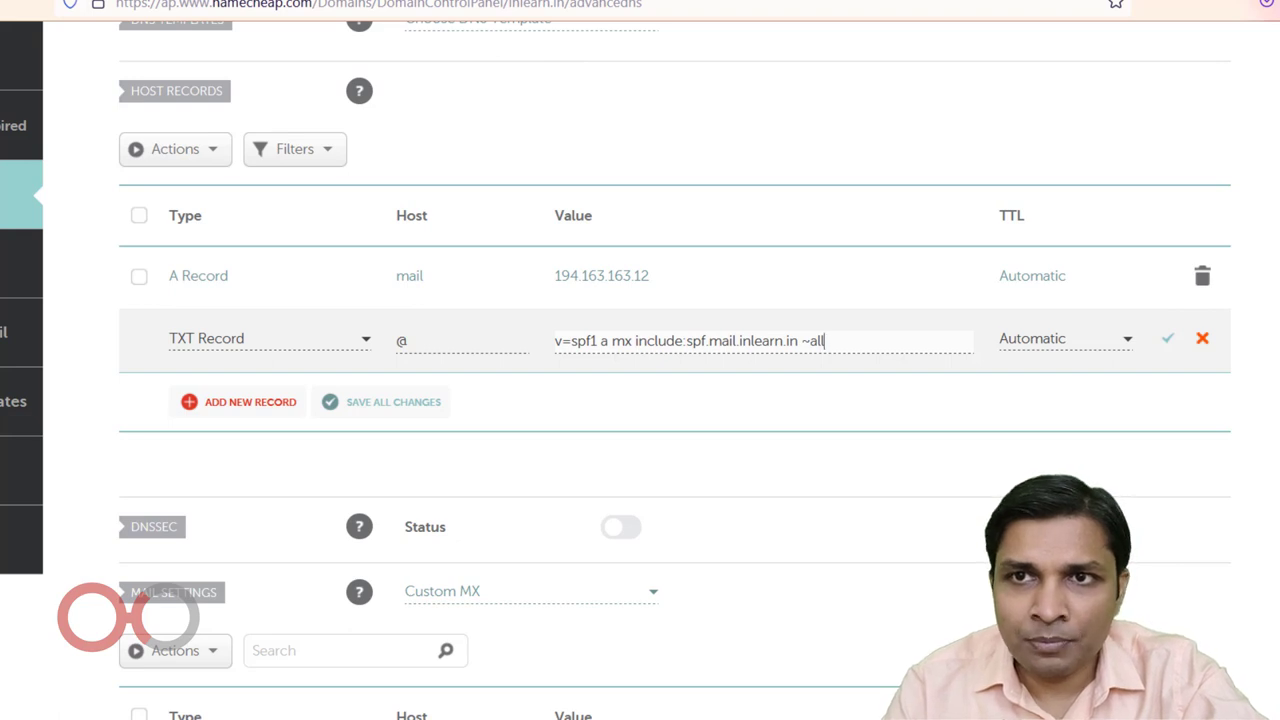
pyautogui.hotkey('ctrl', 'Tab')
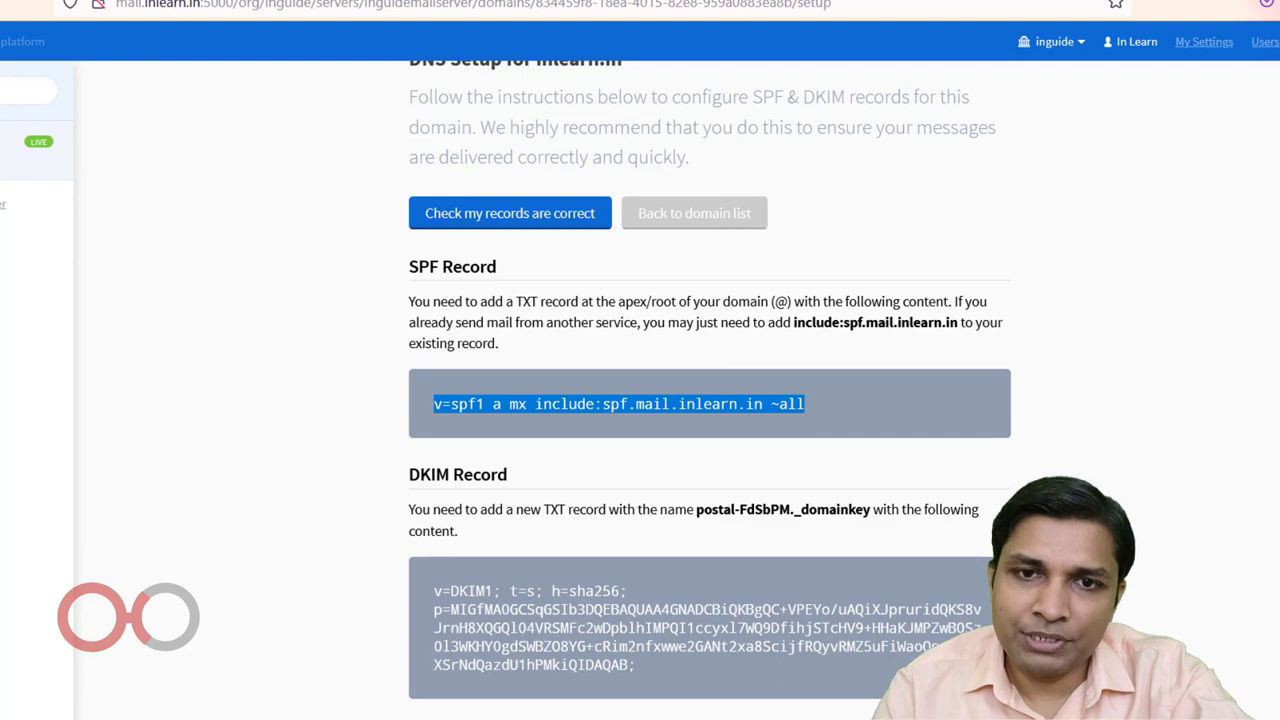
pyautogui.hotkey('ctrl', 'shift', 'Tab')
pyautogui.click(1169, 337)
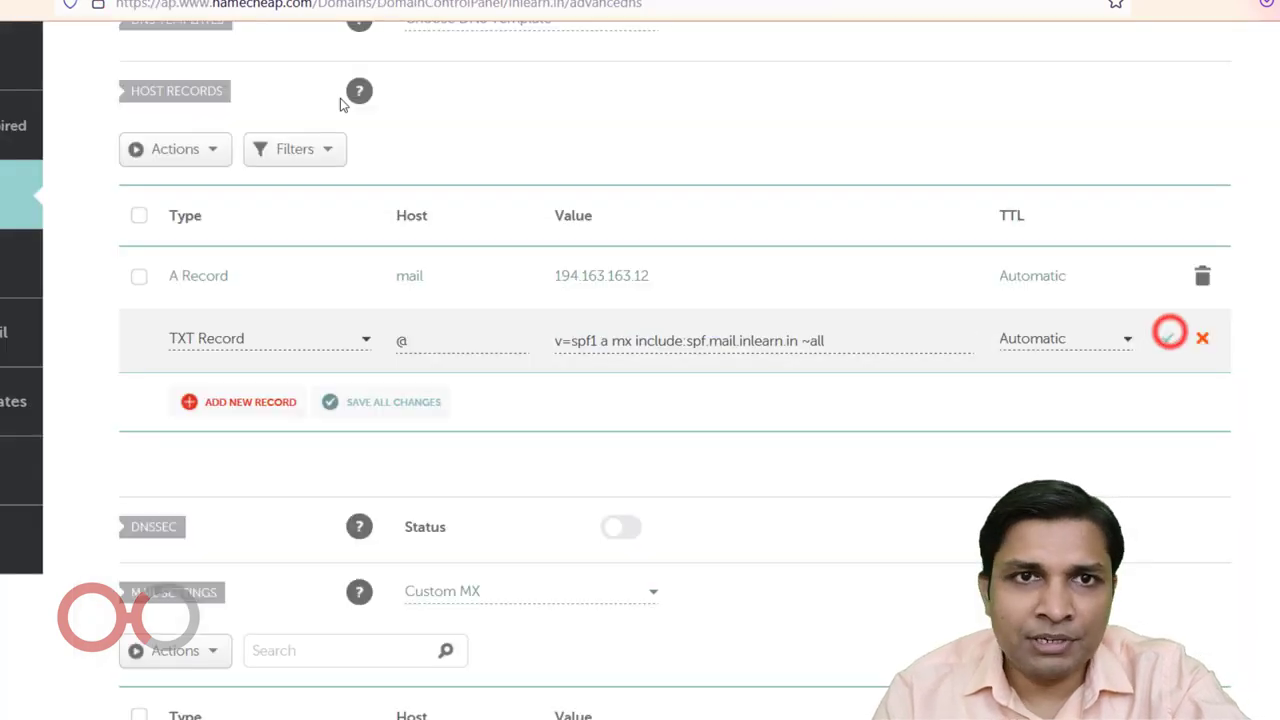
# - Copy the DKIM record name postal-FdSbPM._domainkey from Postal's DNS setup page
pyautogui.hotkey('ctrl', 'Tab')
pyautogui.scroll(-3, 528, 373)
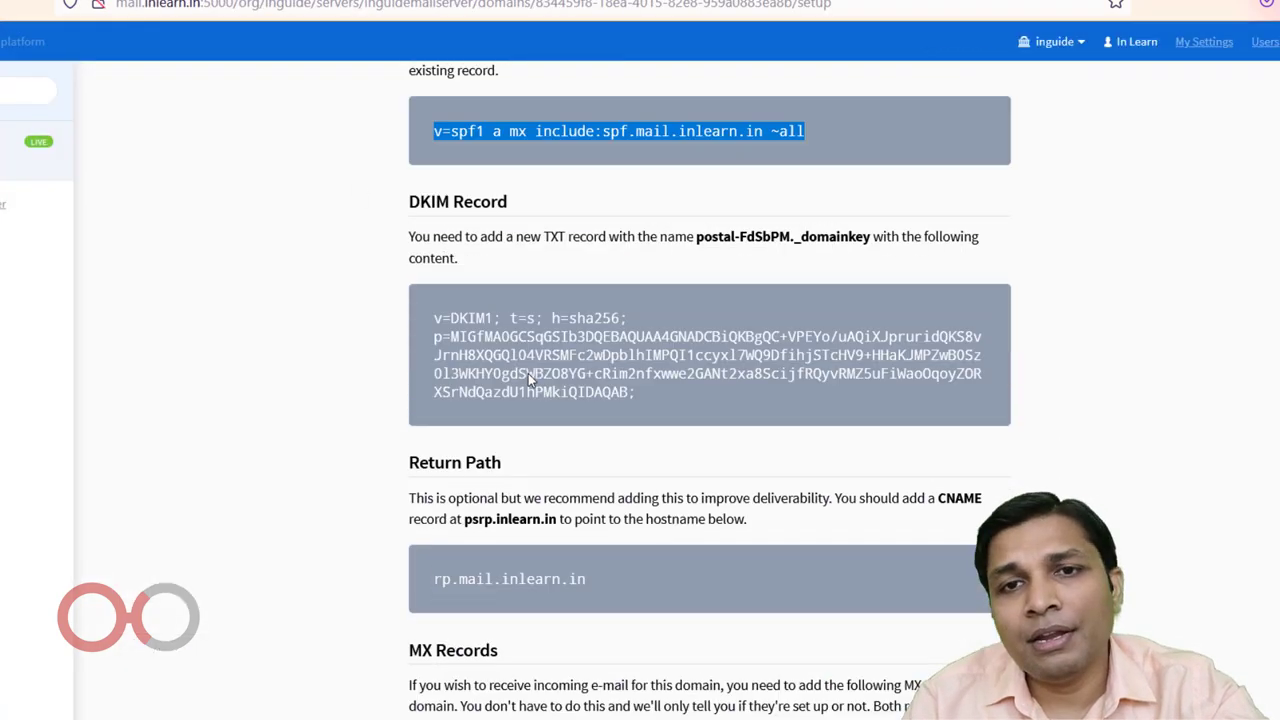
pyautogui.scroll(1, 365, 288)
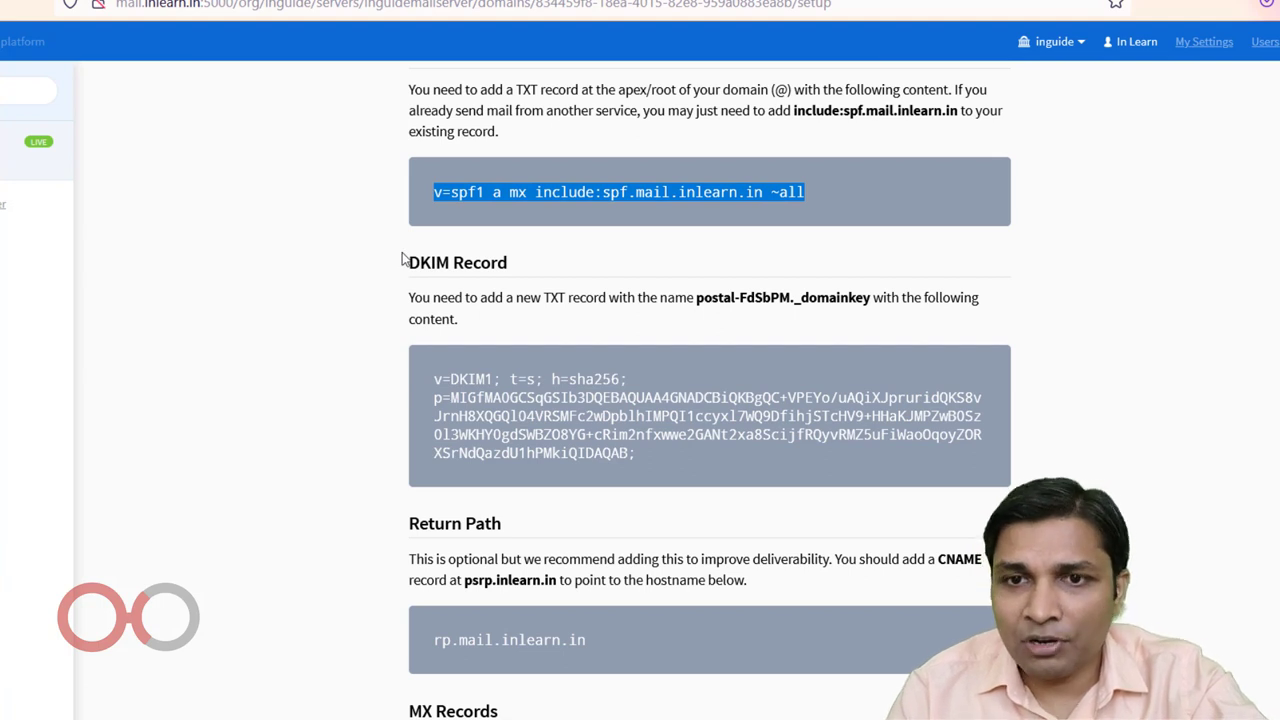
pyautogui.moveTo(697, 297); pyautogui.dragTo(867, 294)
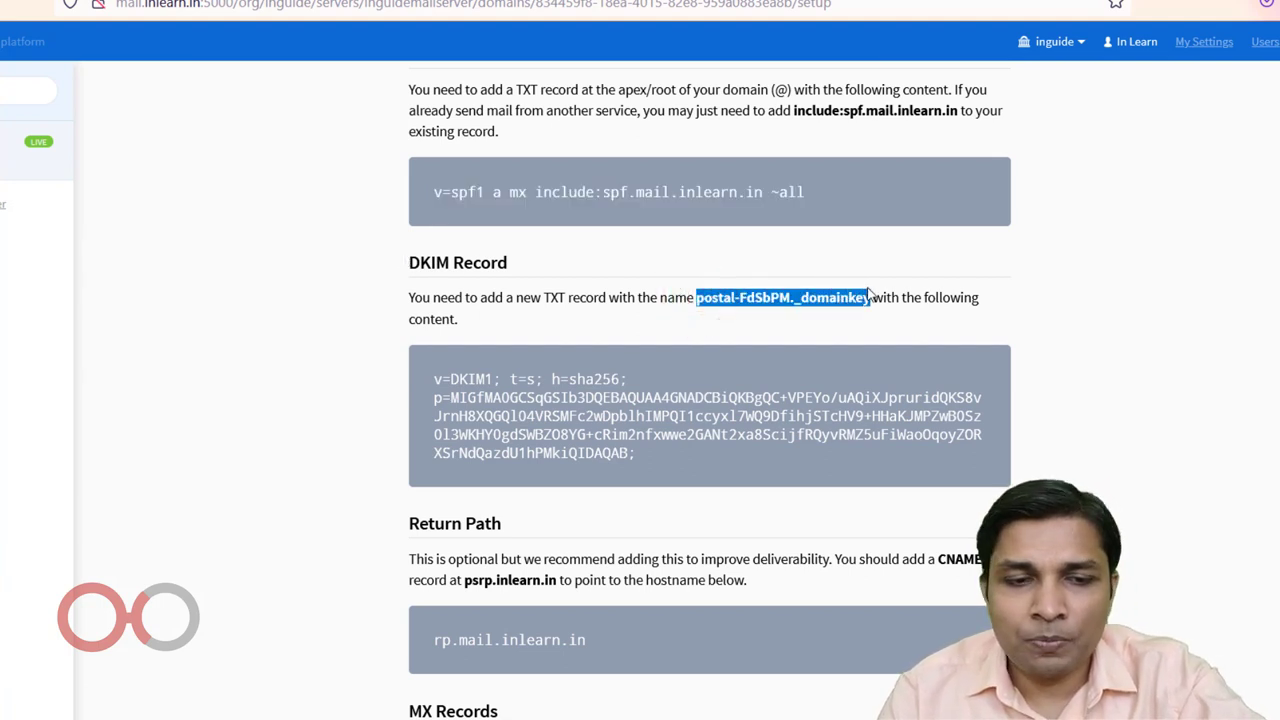
pyautogui.hotkey('ctrl', 'Tab')
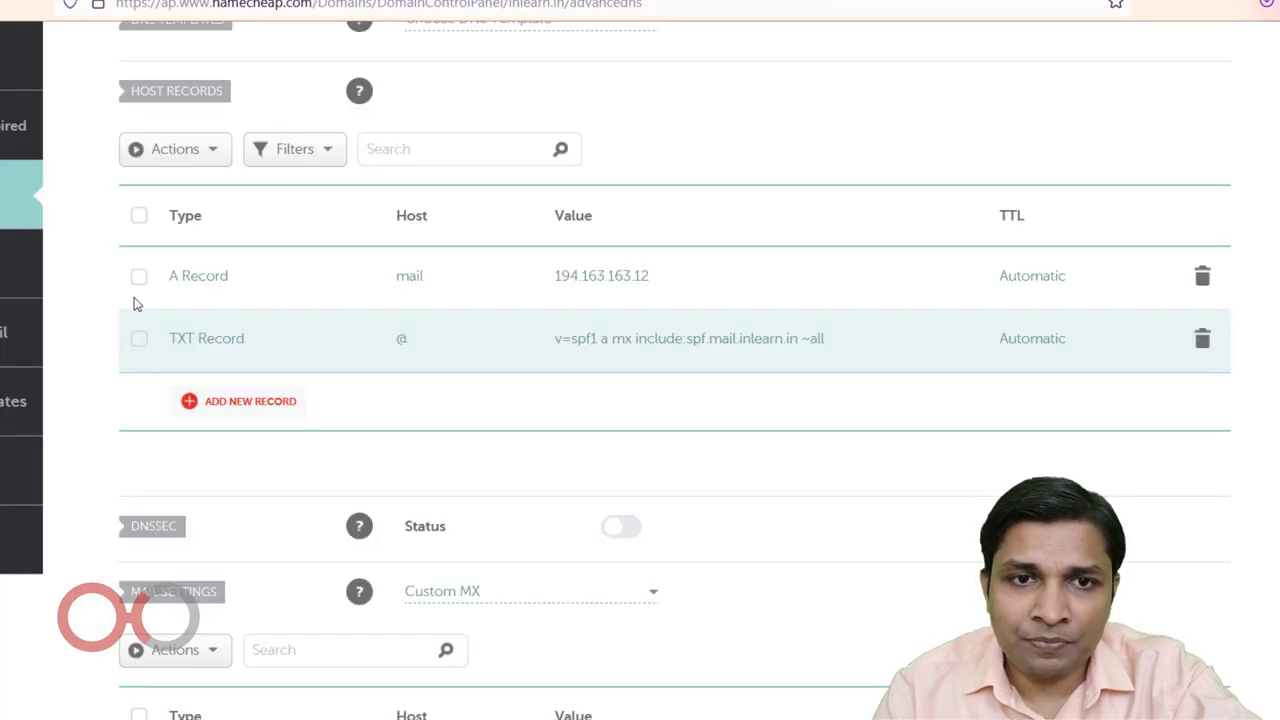
# - Create a TXT record, paste postal-FdSbPM._domainkey as host and the copied DKIM key as value, and save
pyautogui.click(237, 404)
pyautogui.scroll(-2, 276, 448)
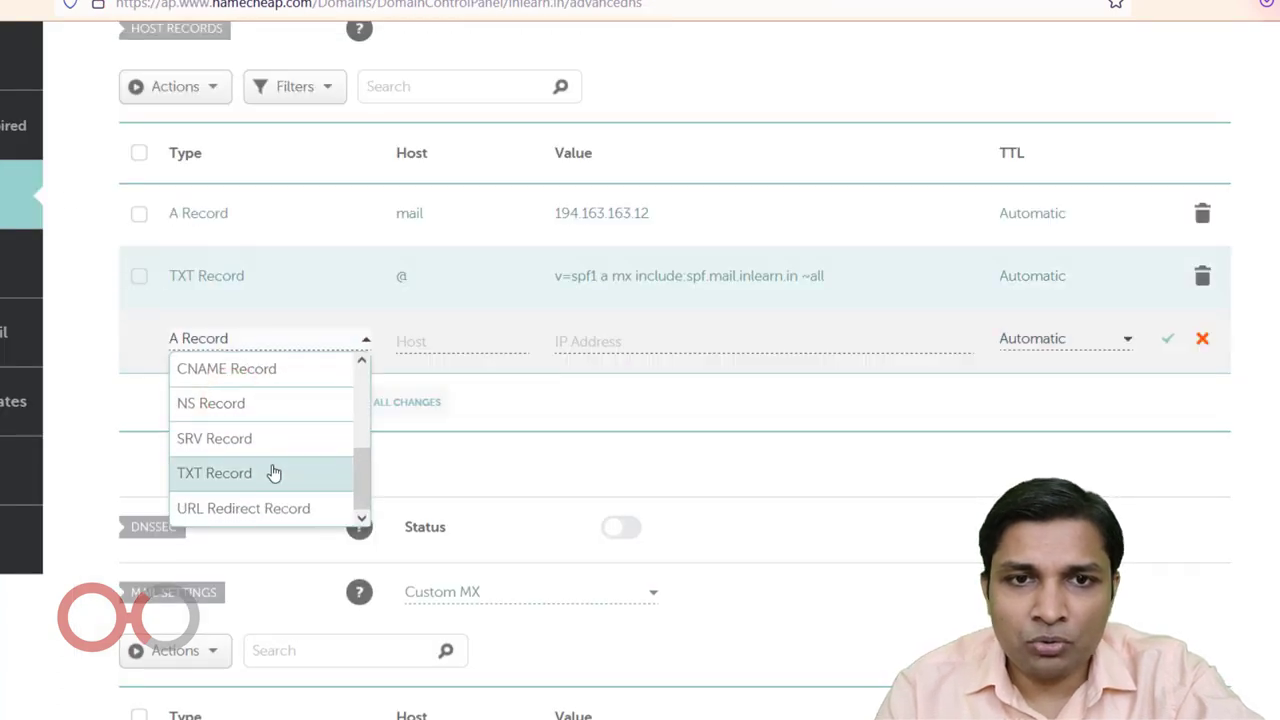
pyautogui.click(274, 473)
pyautogui.click(452, 339)
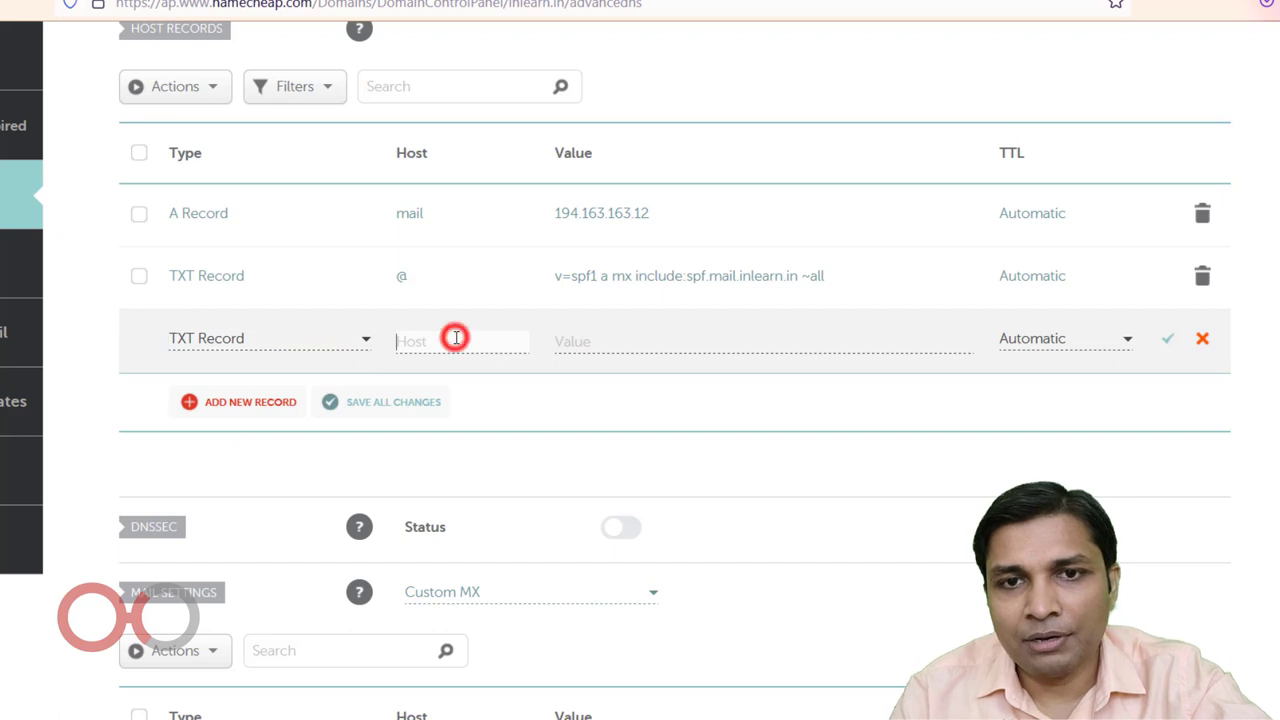
pyautogui.write('FdSbPM._domainkey')
pyautogui.hotkey('ctrl', 'Tab')
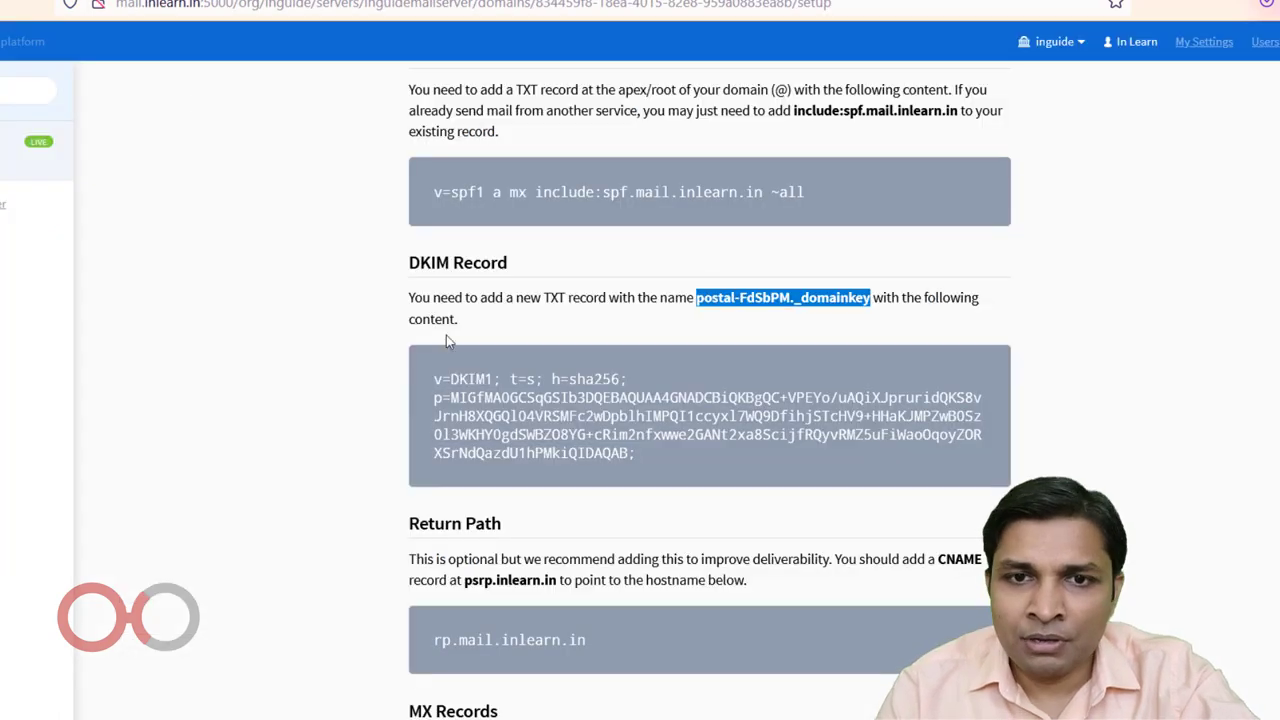
pyautogui.moveTo(433, 380); pyautogui.dragTo(670, 480)
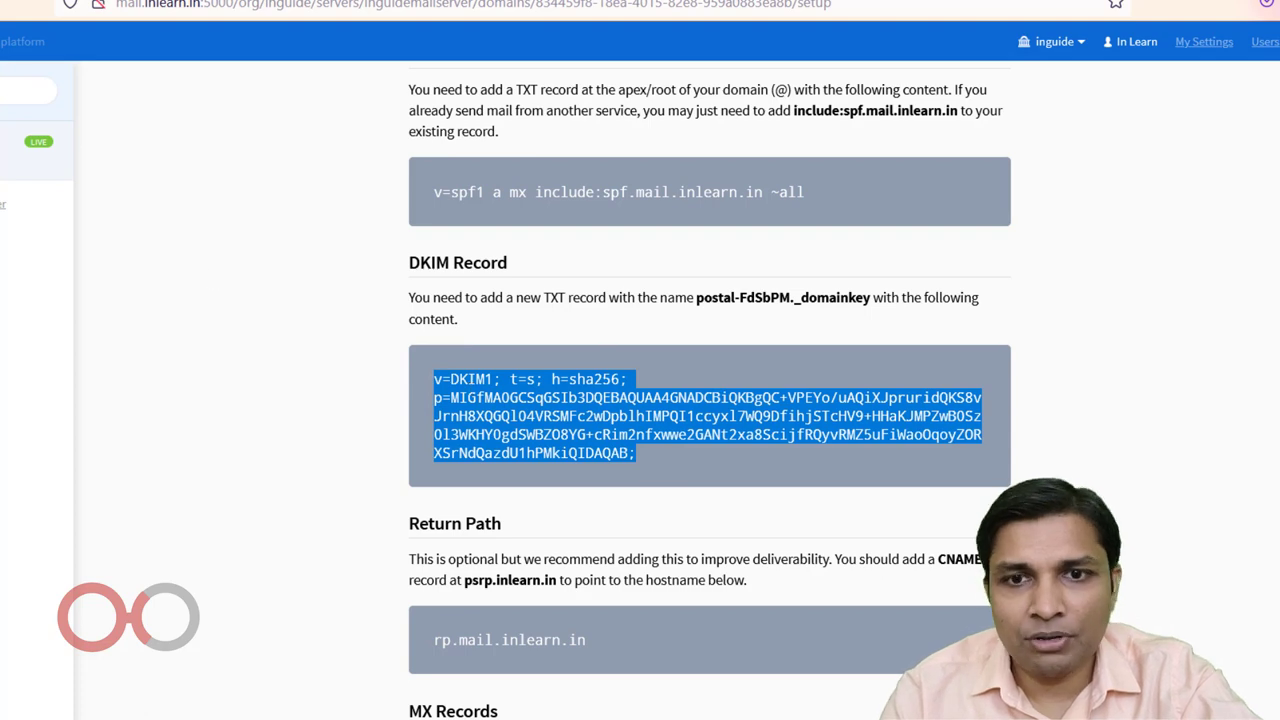
pyautogui.hotkey('ctrl', 'c')
pyautogui.hotkey('ctrl', 'shift', 'Tab')
pyautogui.hotkey('ctrl', 'v')
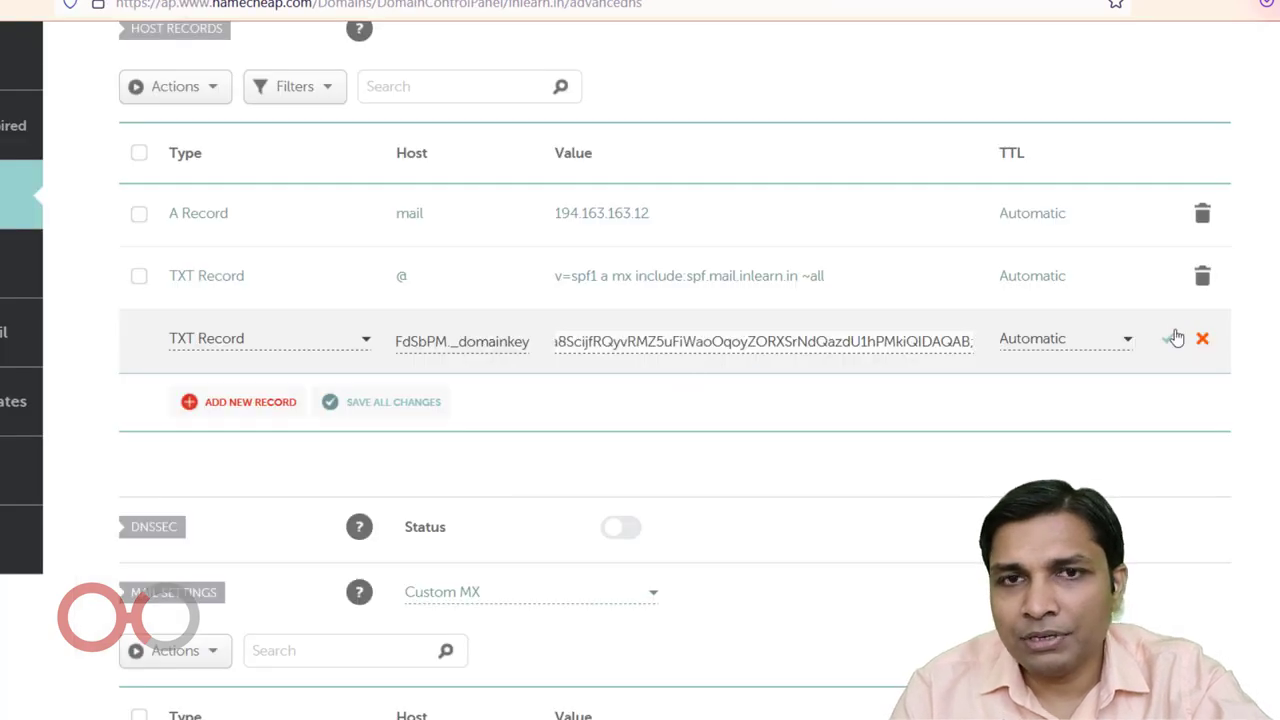
pyautogui.click(1172, 339)
# - Review Postal's Return Path and MX Records sections, then return to the Build Postal SMTP article
pyautogui.hotkey('ctrl', 'Tab')
pyautogui.scroll(-2, 605, 350)
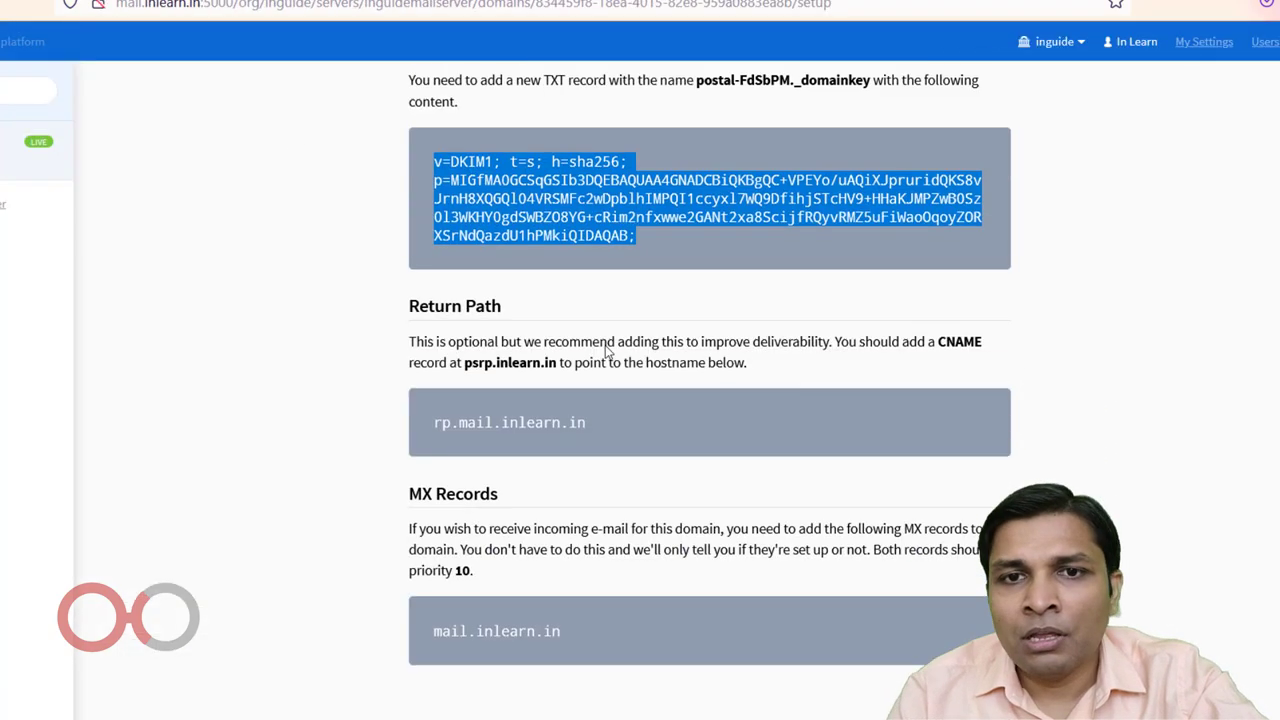
pyautogui.moveTo(409, 306); pyautogui.dragTo(502, 306)
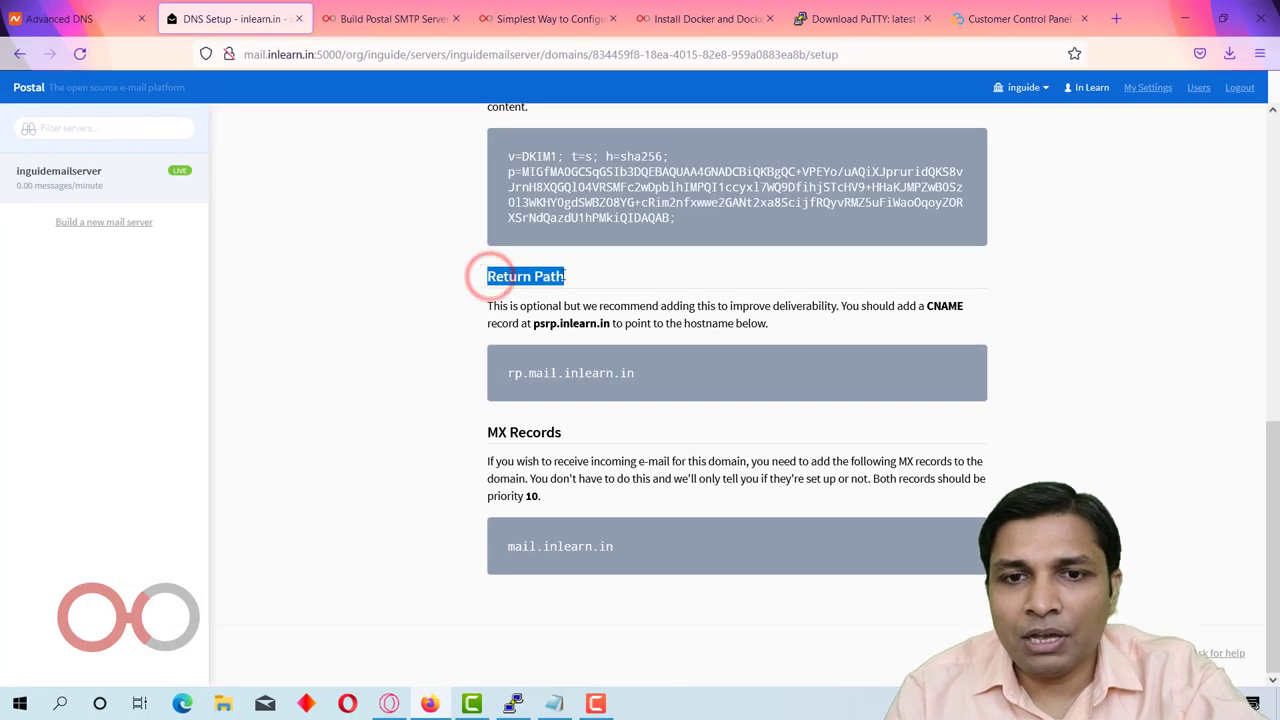
pyautogui.moveTo(497, 433); pyautogui.dragTo(556, 433)
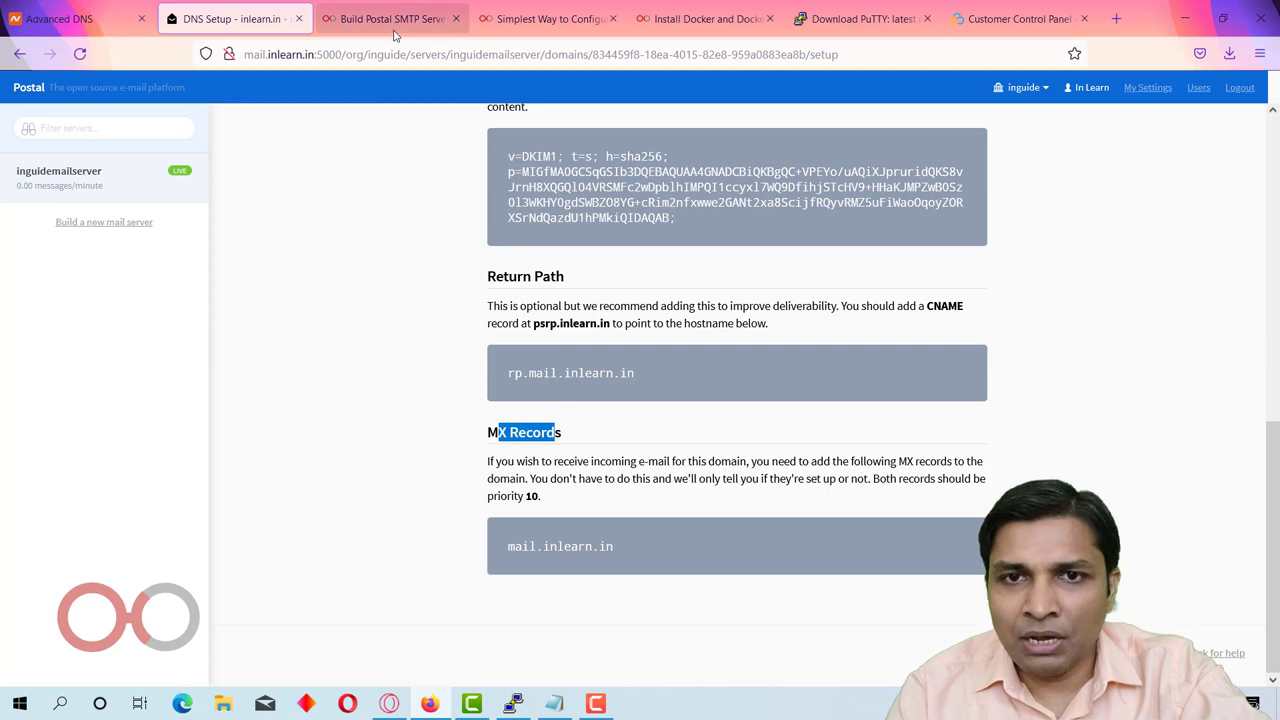
pyautogui.scroll(1, 571, 293)
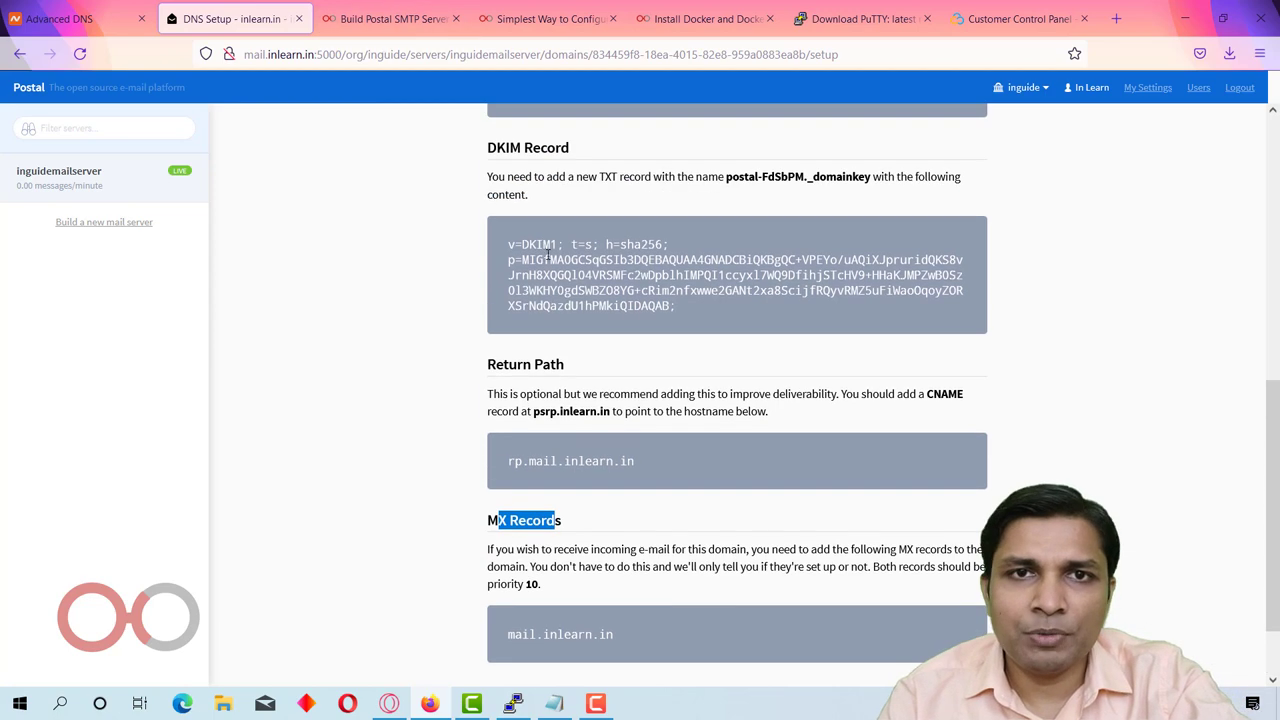
pyautogui.click(397, 20)
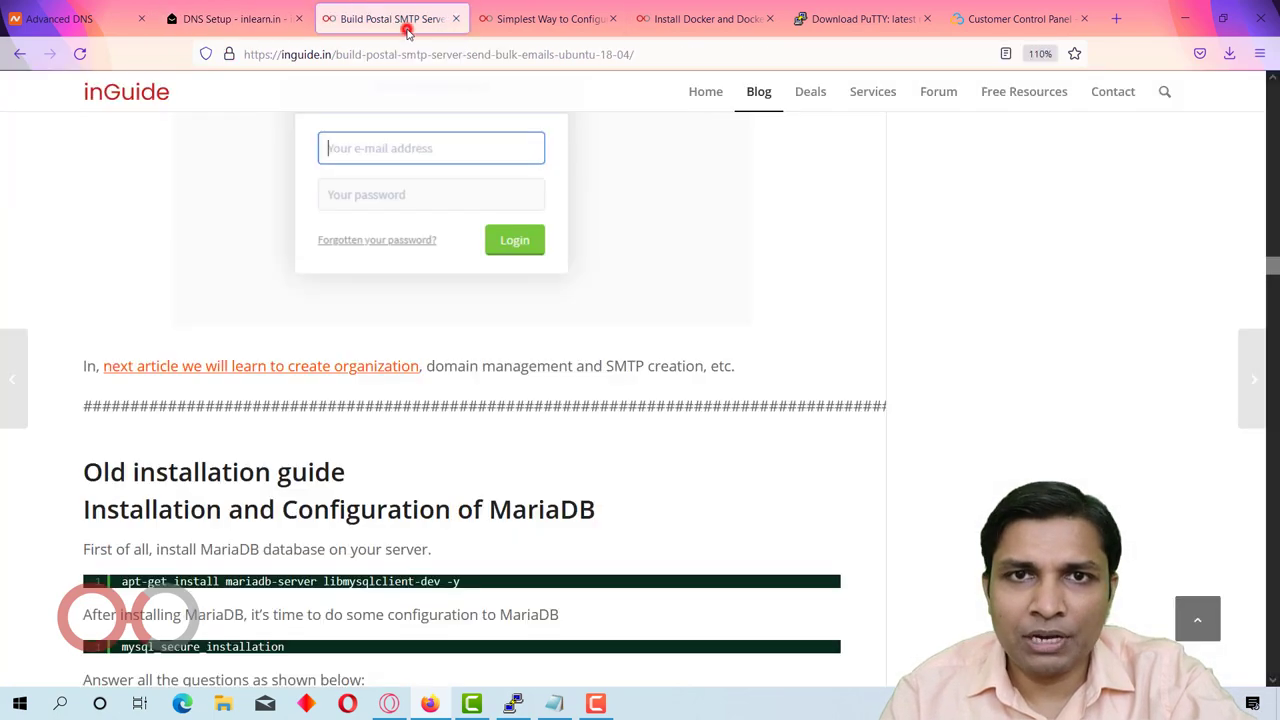
# - Find the Simplest Way article's DNS records table and copy the rp.mail host name
pyautogui.click(538, 14)
pyautogui.scroll(-12, 393, 357)
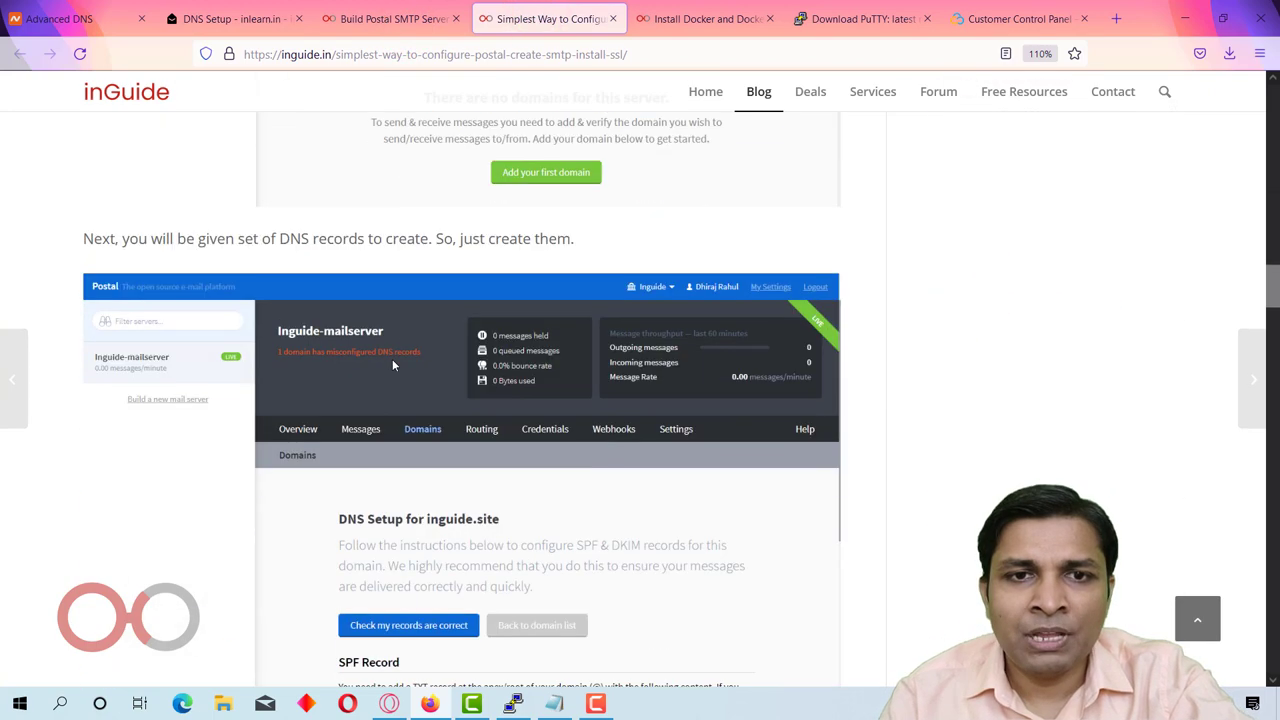
pyautogui.scroll(1, 393, 357)
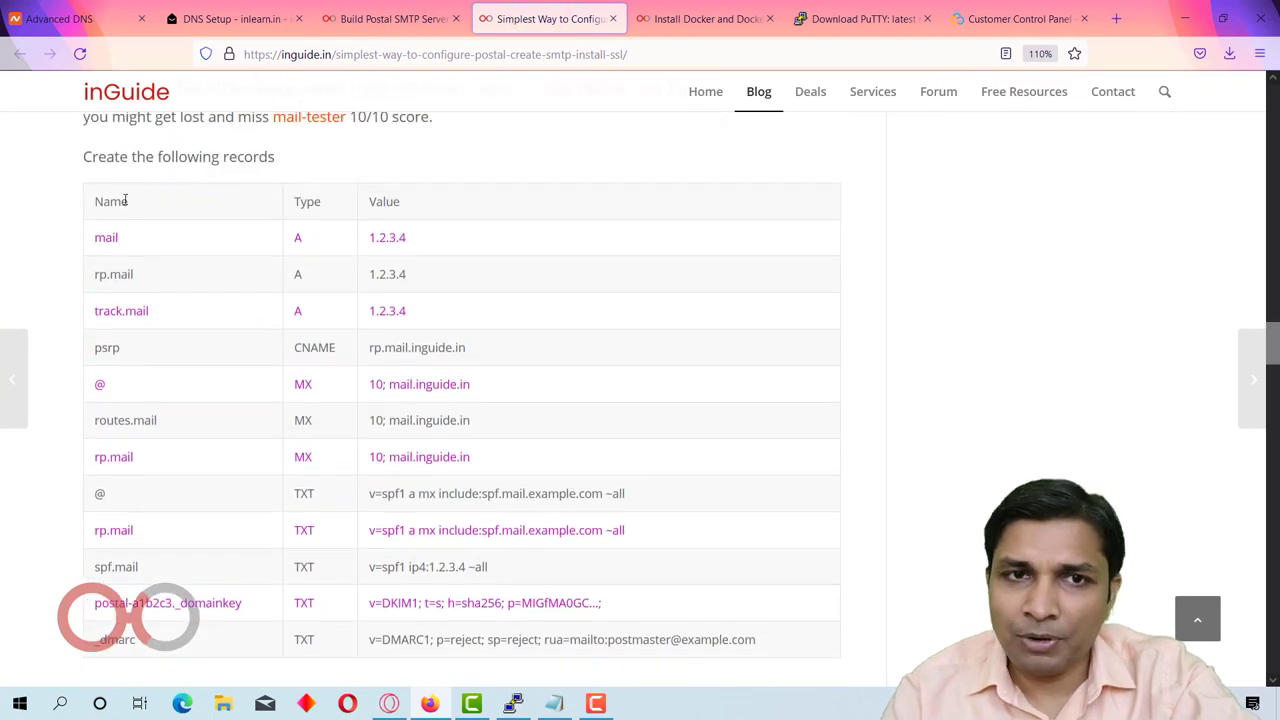
pyautogui.scroll(-1, 127, 198)
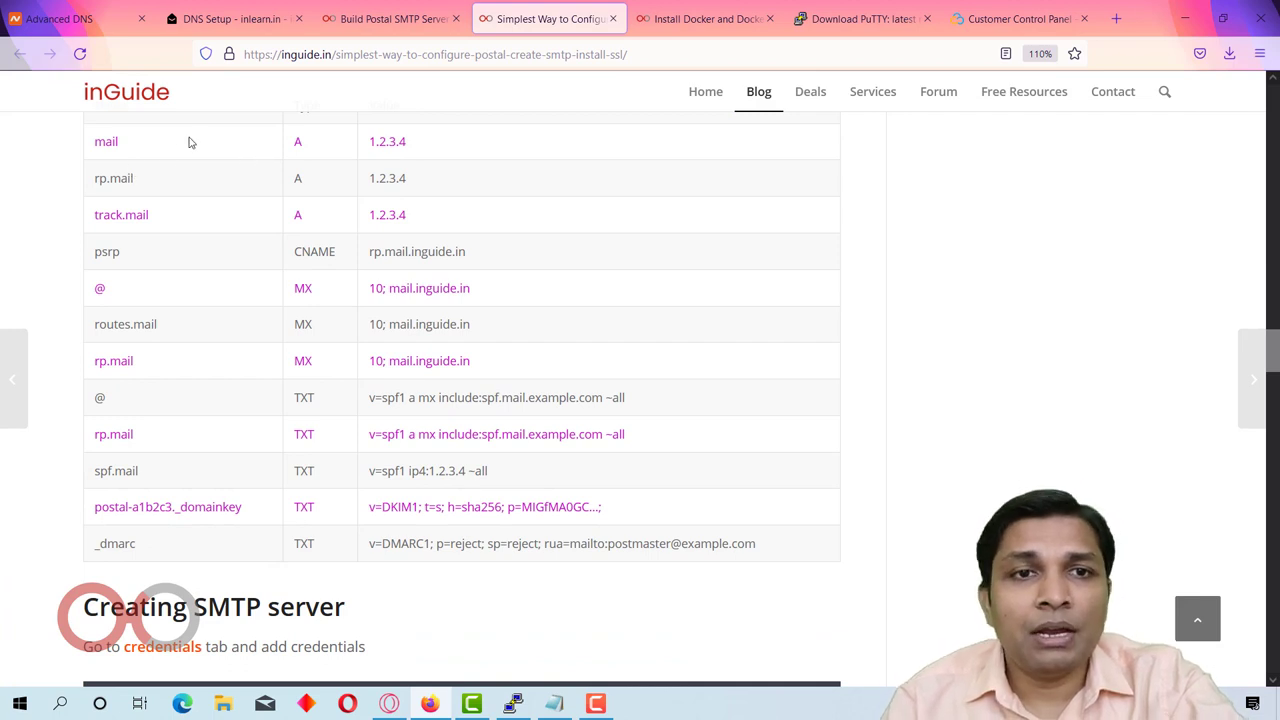
pyautogui.moveTo(96, 144); pyautogui.dragTo(135, 149)
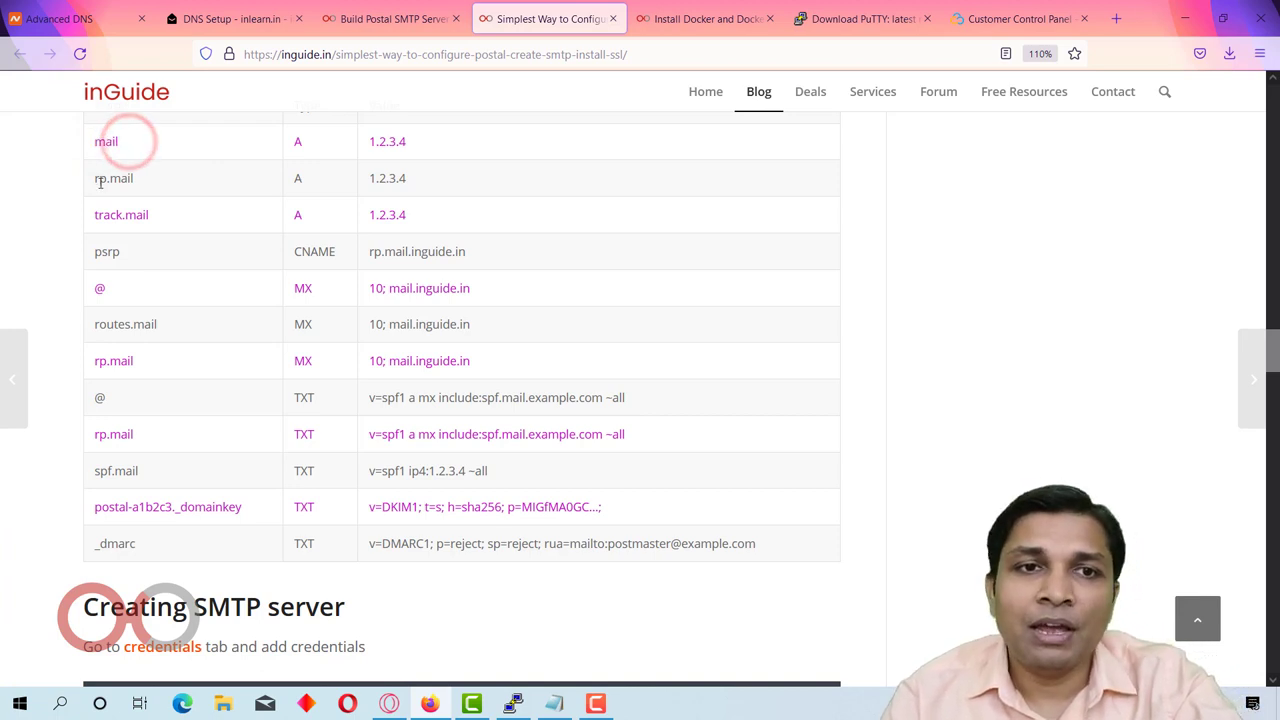
pyautogui.moveTo(88, 177); pyautogui.dragTo(139, 188)
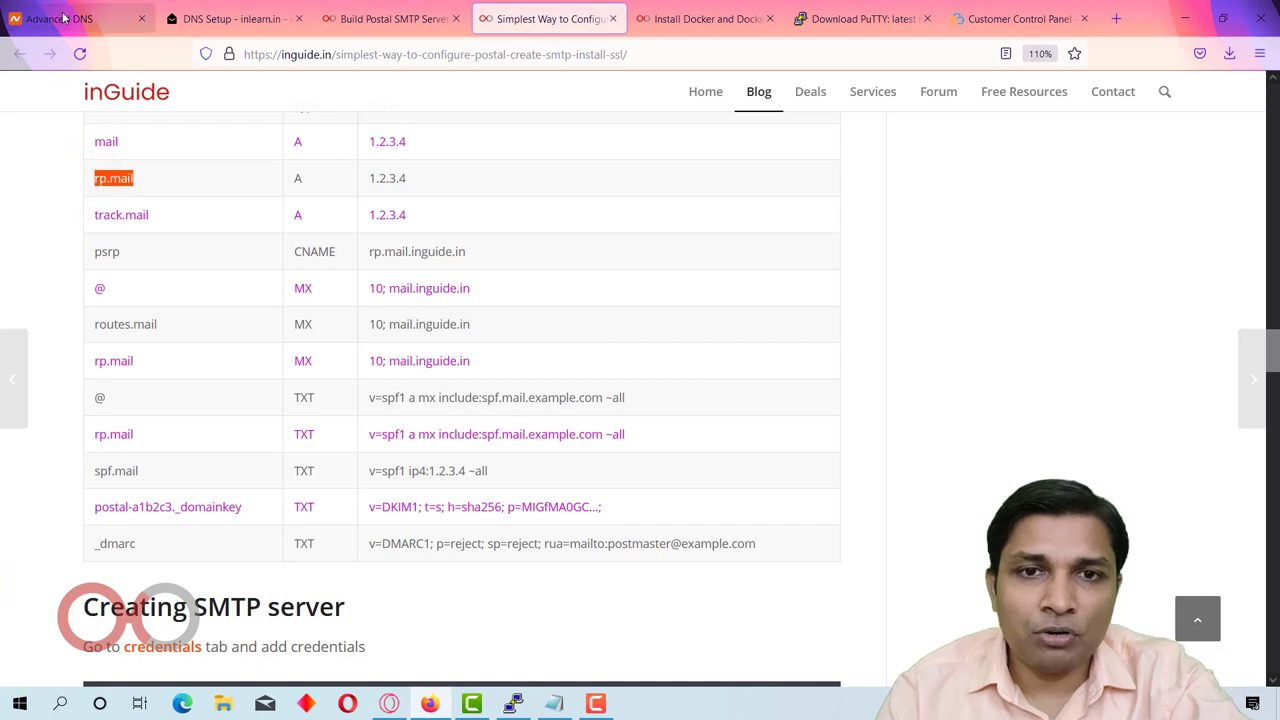
pyautogui.click(62, 19)
# - Add an A record for rp.mail pointing to 194.163.163.12
pyautogui.click(320, 390)
pyautogui.click(350, 334)
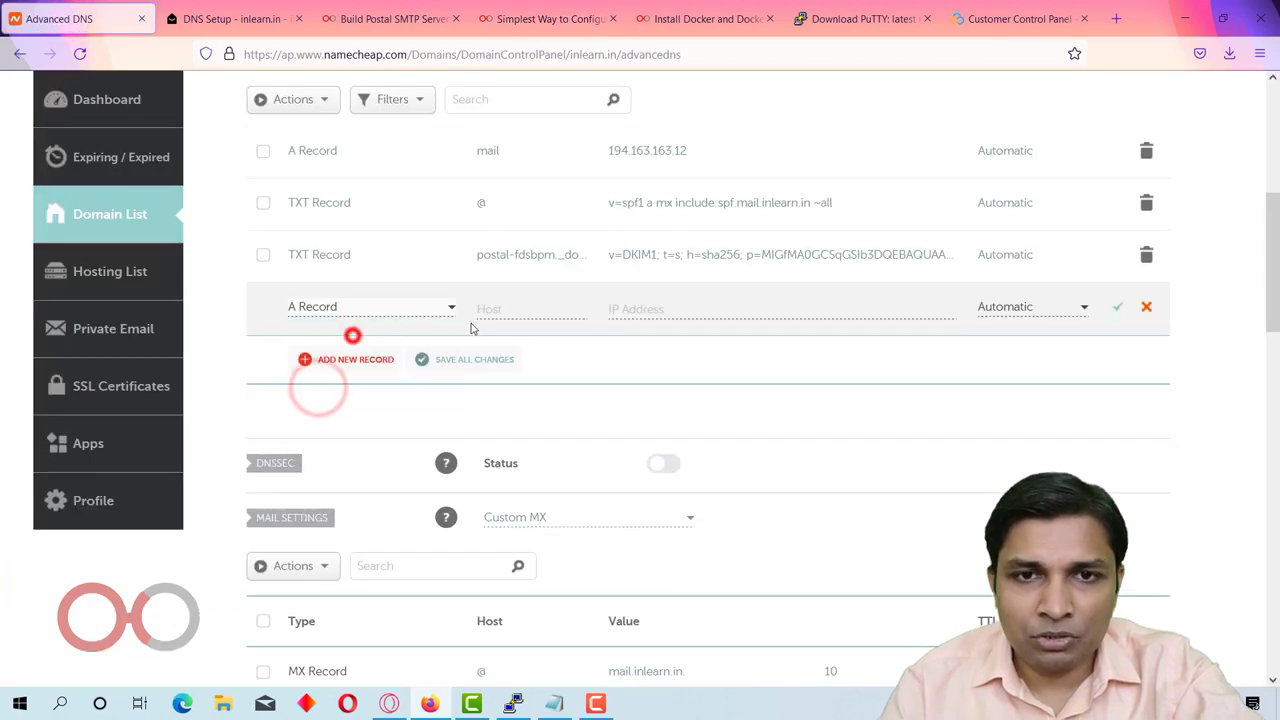
pyautogui.click(506, 310)
pyautogui.hotkey('ctrl', 'v')
pyautogui.click(731, 155)
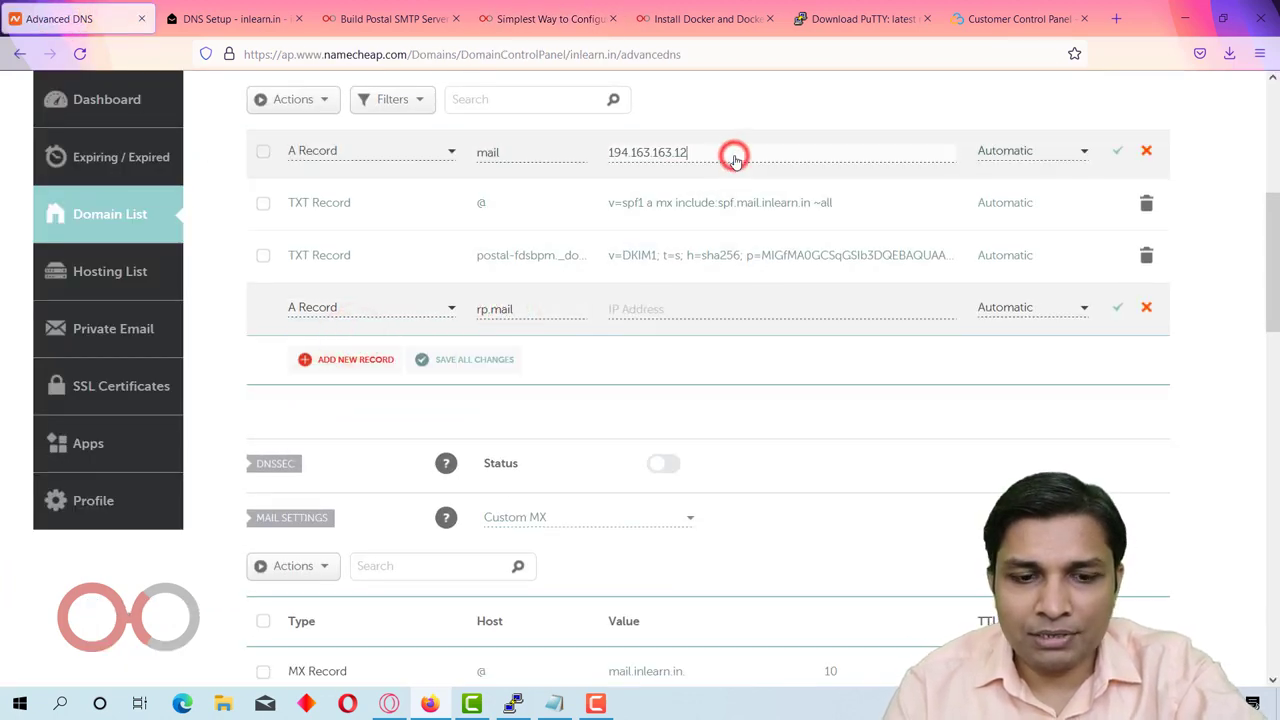
pyautogui.tripleClick(731, 157)
pyautogui.hotkey('ctrl', 'c')
pyautogui.click(680, 308)
pyautogui.hotkey('ctrl', 'v')
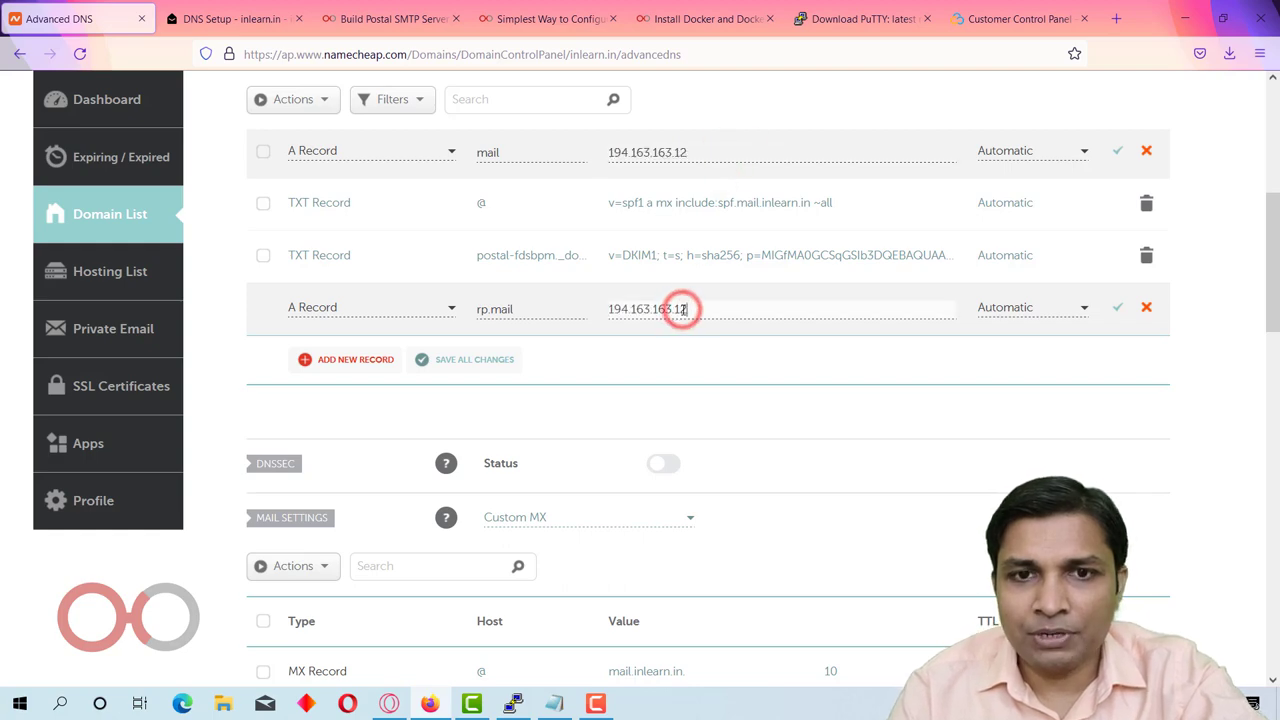
# - Add an A record for track.mail pointing to 194.163.163.12
pyautogui.click(358, 362)
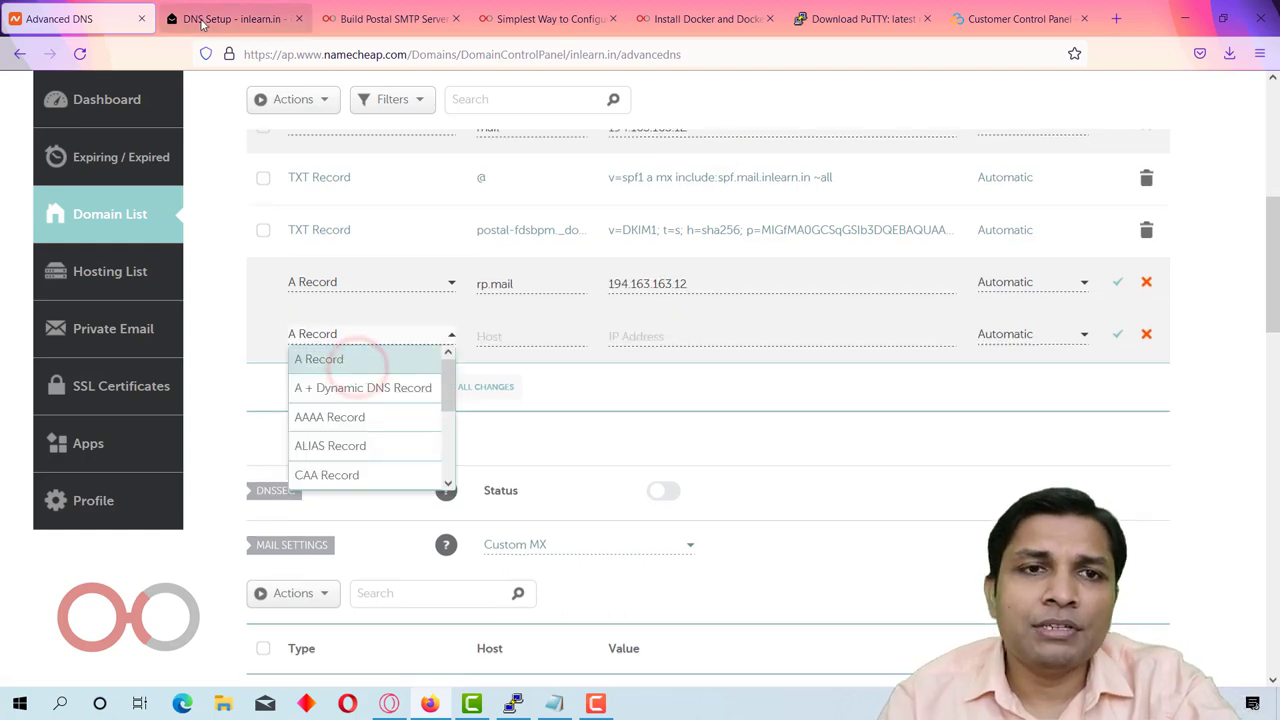
pyautogui.click(200, 18)
pyautogui.click(404, 28)
pyautogui.click(212, 20)
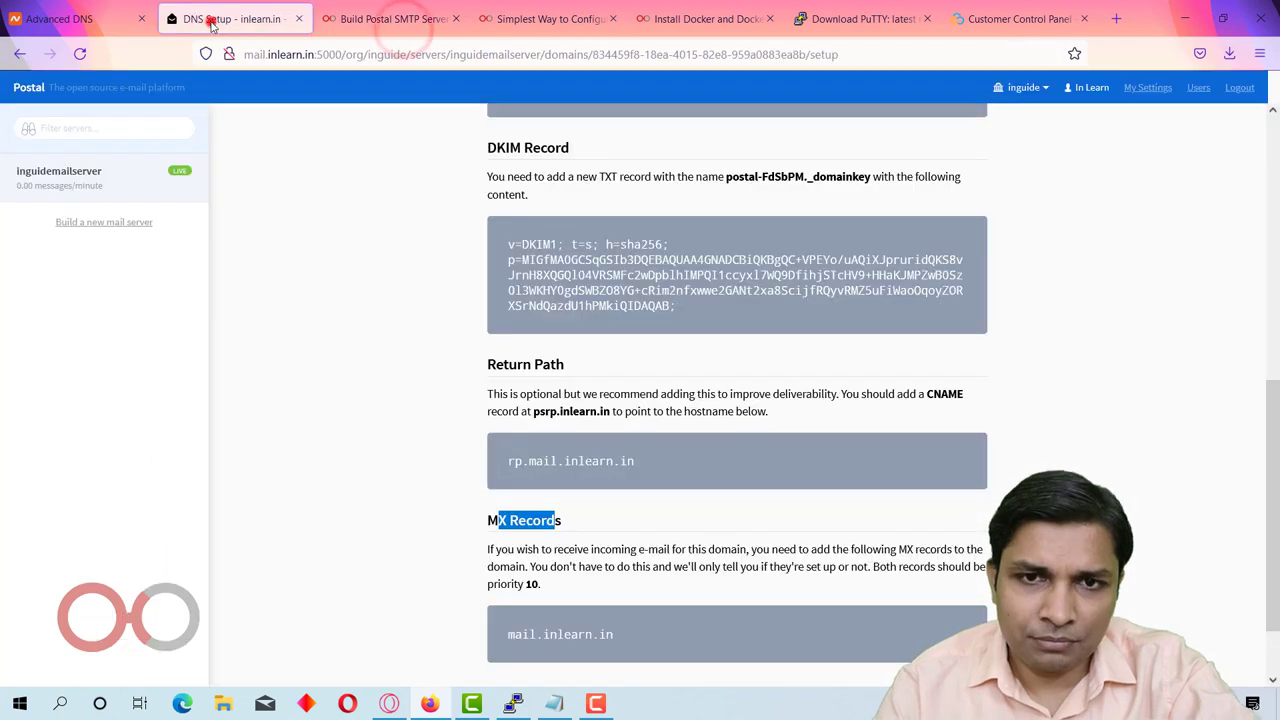
pyautogui.click(370, 12)
pyautogui.click(540, 18)
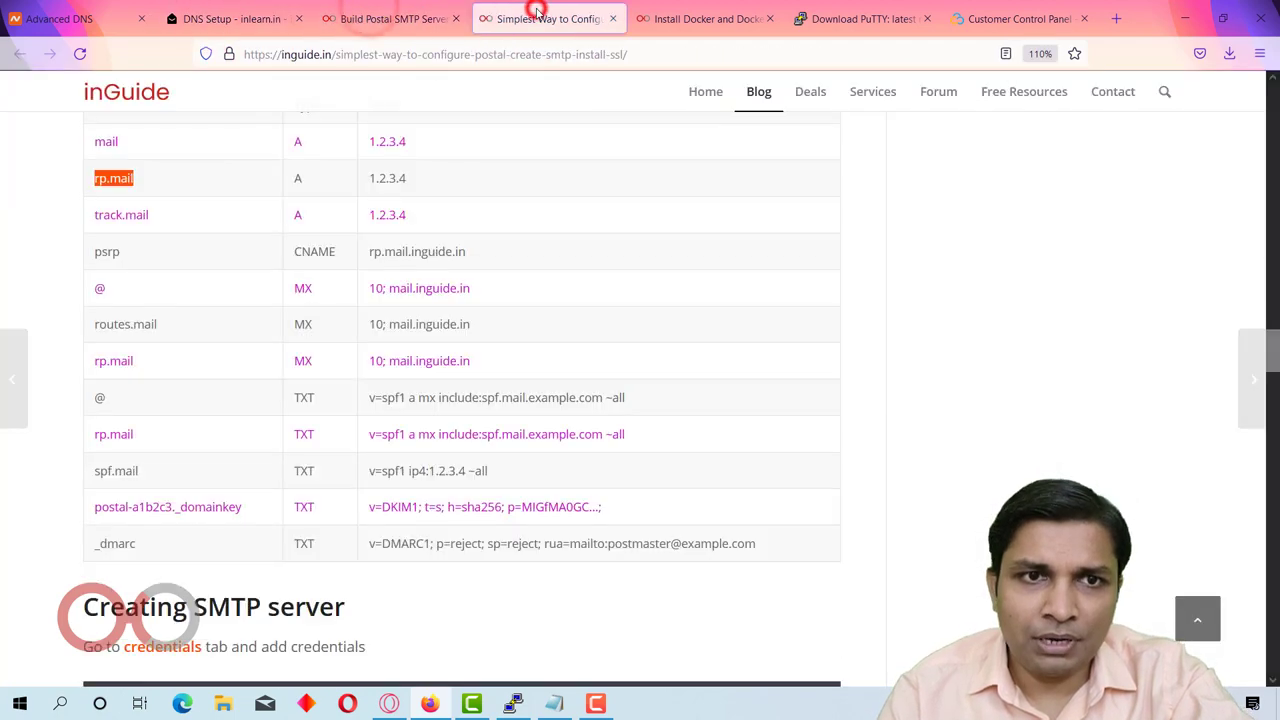
pyautogui.click(60, 18)
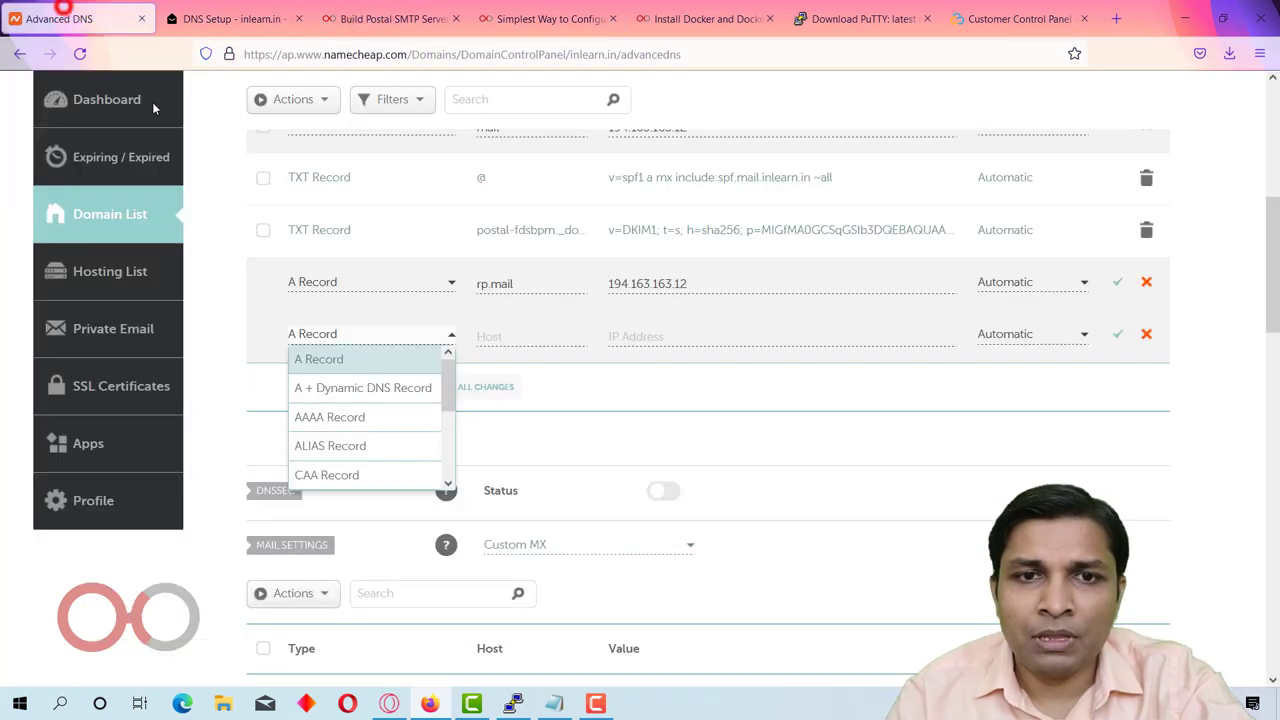
pyautogui.click(380, 361)
pyautogui.click(517, 334)
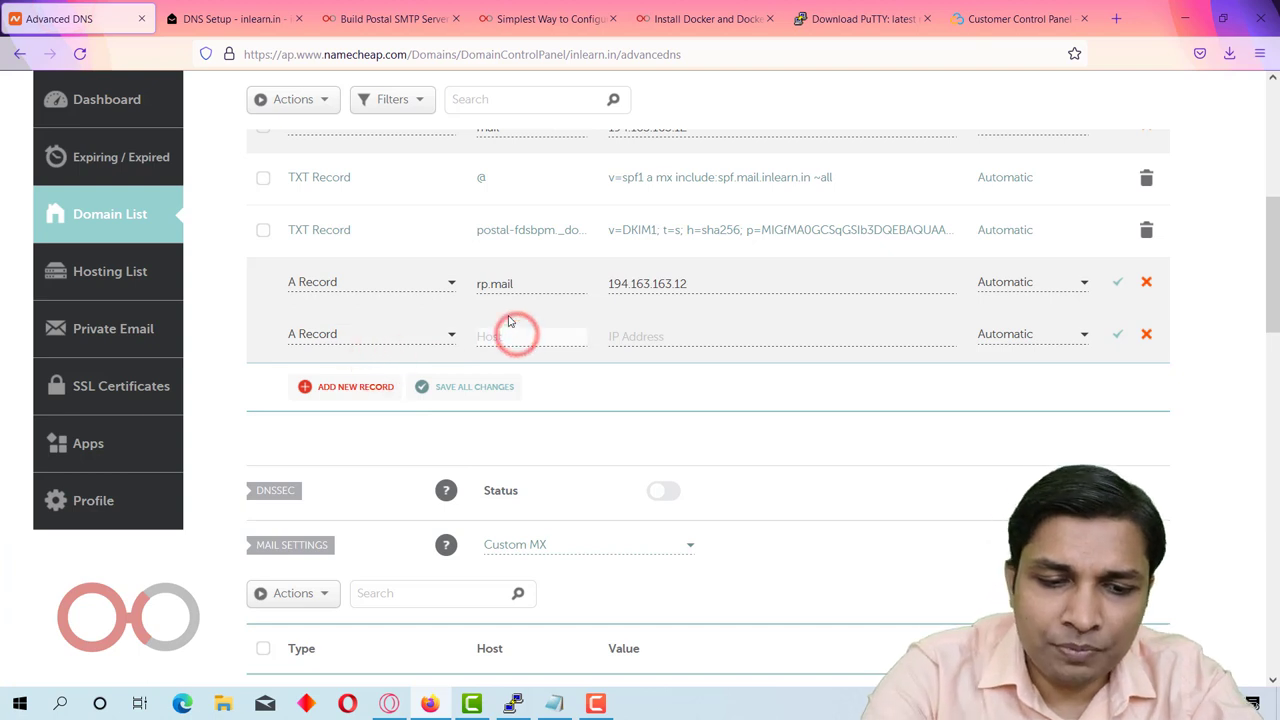
pyautogui.write('track.ma')
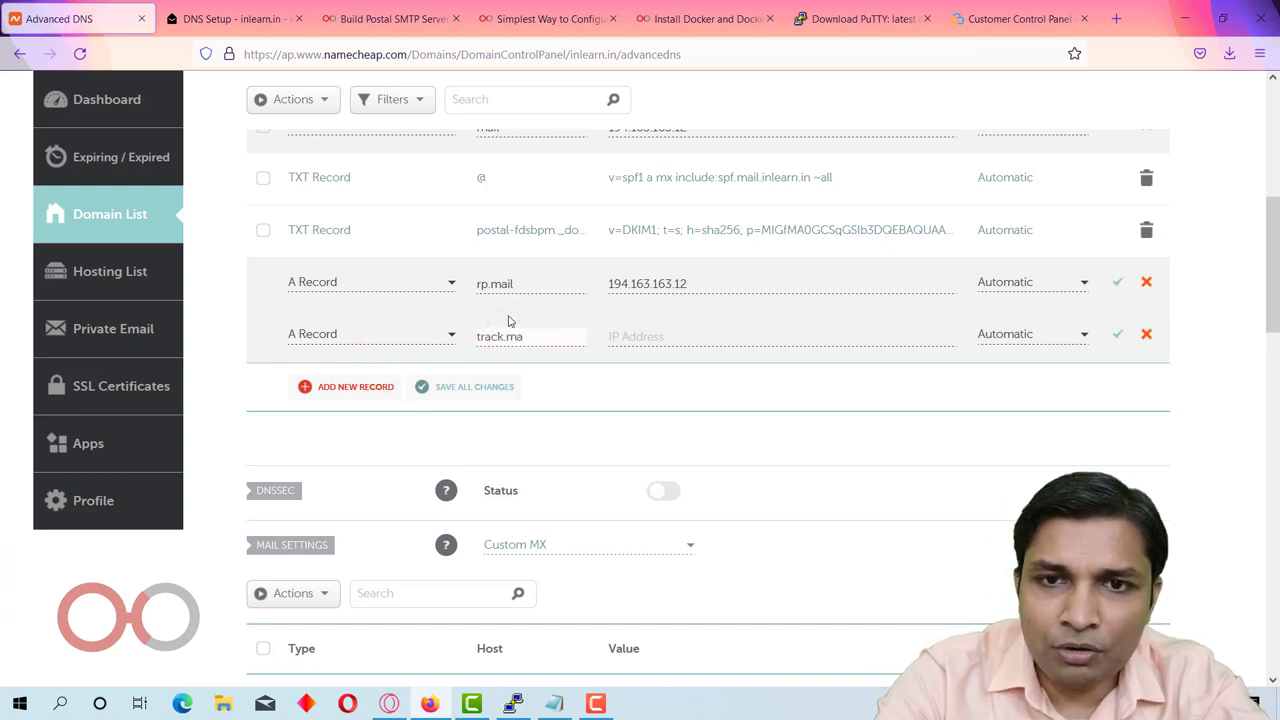
pyautogui.write('il')
pyautogui.press('Tab')
pyautogui.hotkey('ctrl', 'v')
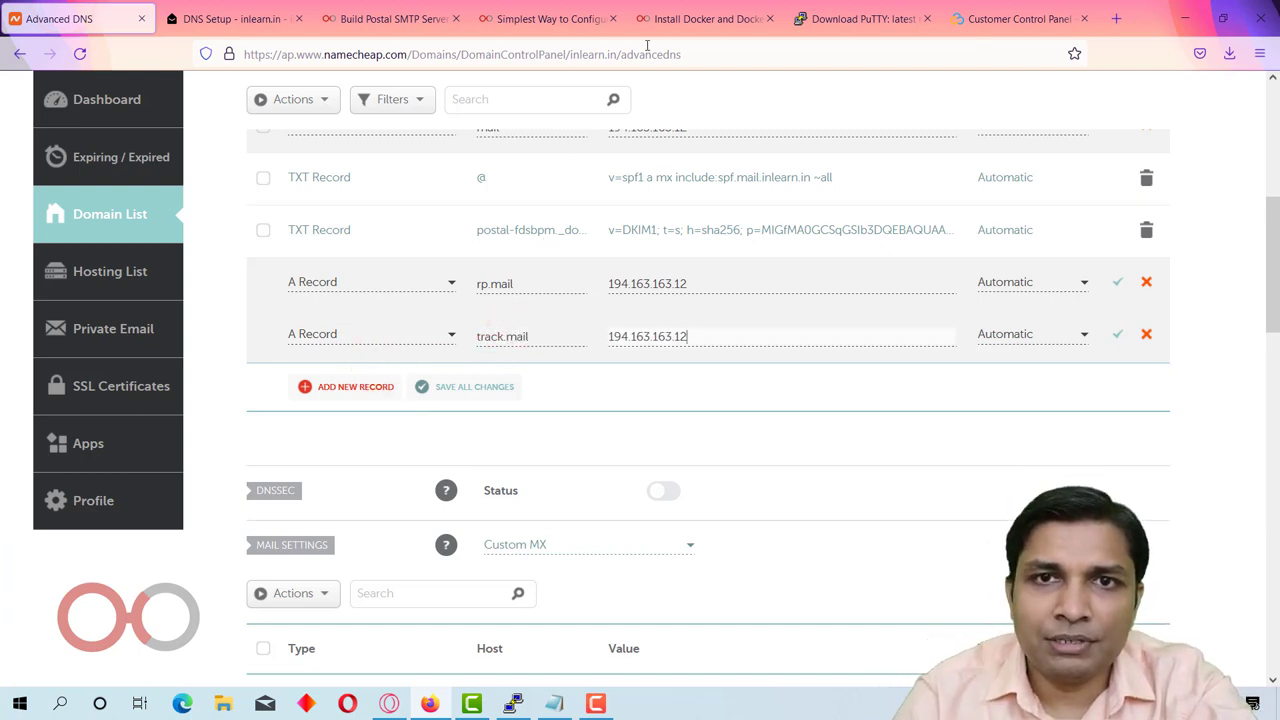
# - Check the guide's psrp CNAME entry and add a new record row for it
pyautogui.click(550, 18)
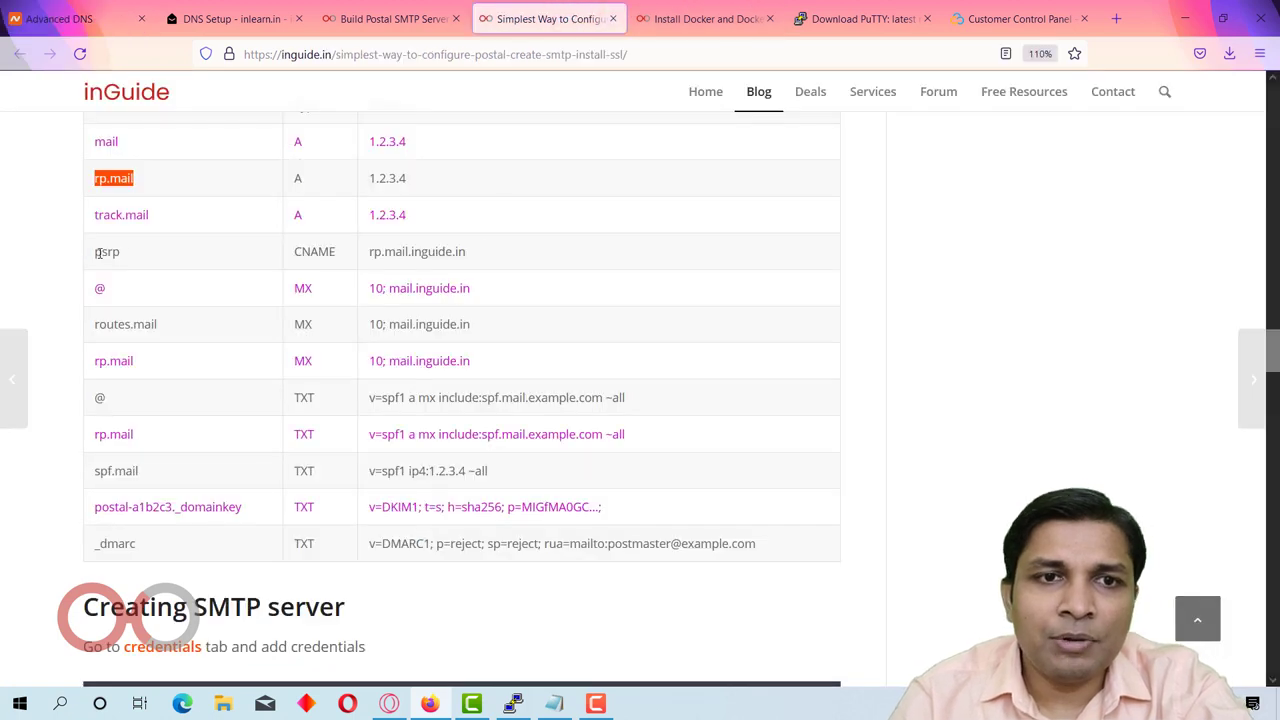
pyautogui.doubleClick(300, 252)
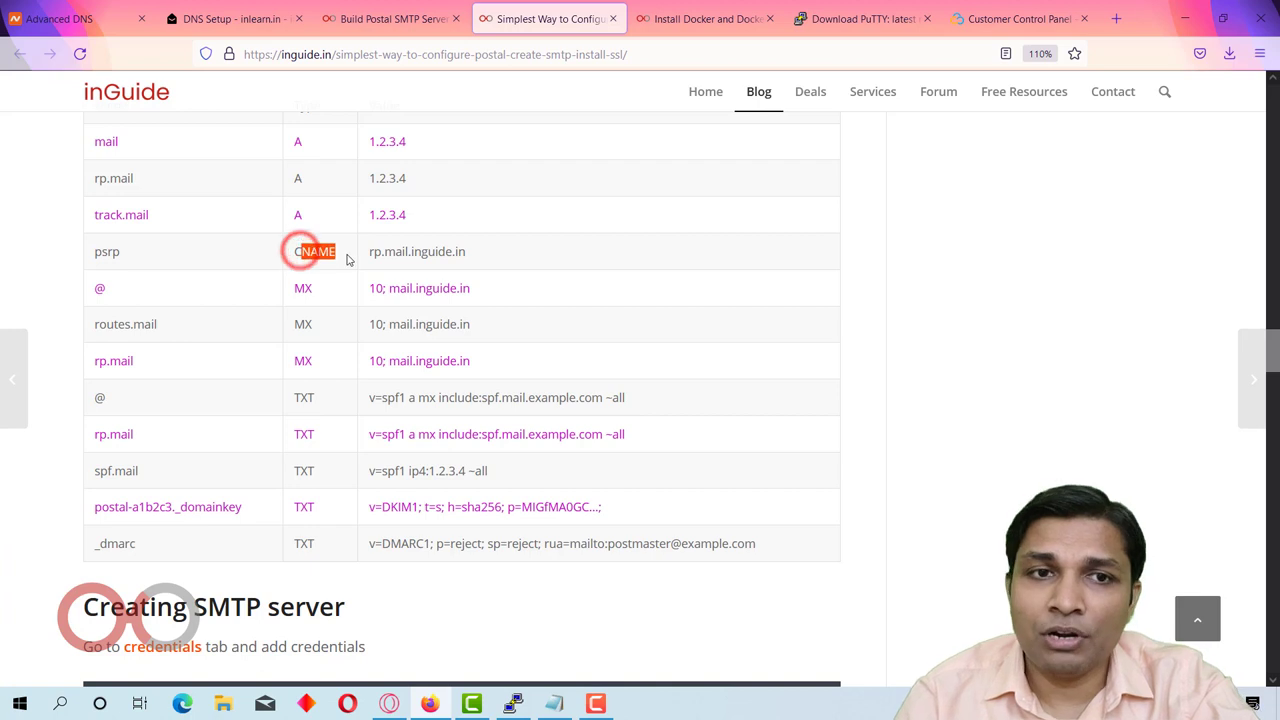
pyautogui.click(147, 251)
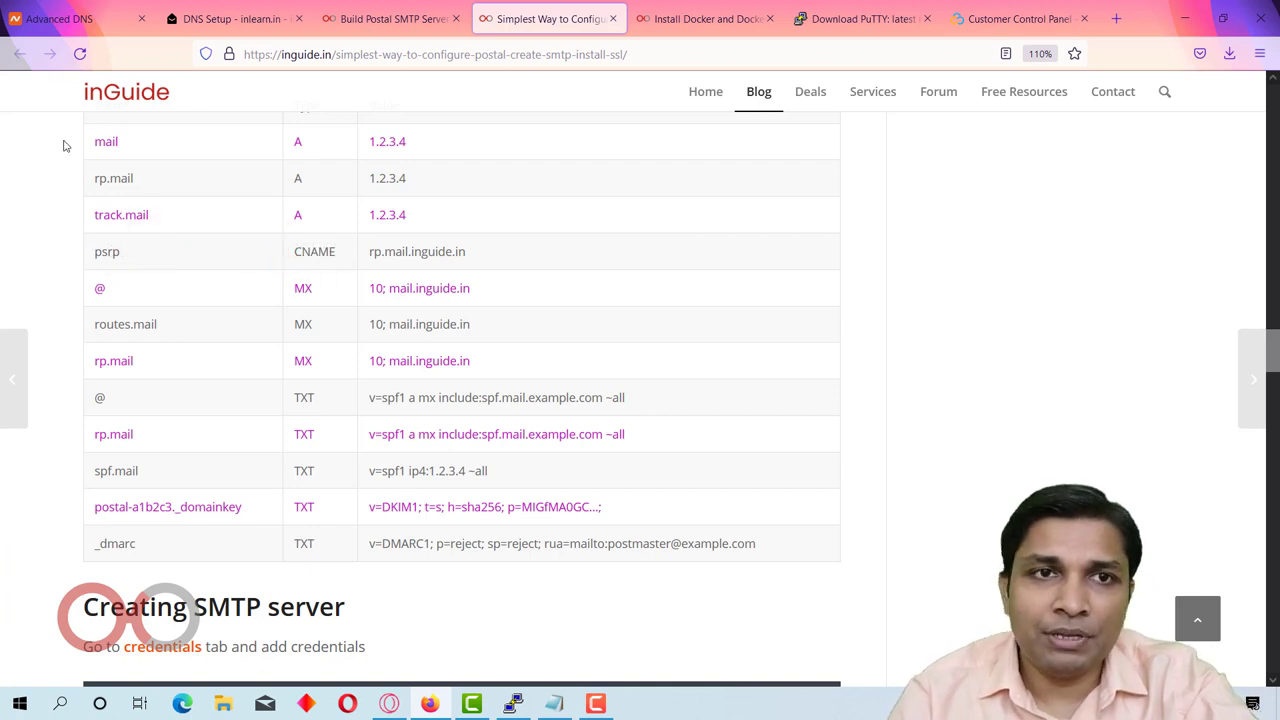
pyautogui.click(40, 24)
pyautogui.click(331, 386)
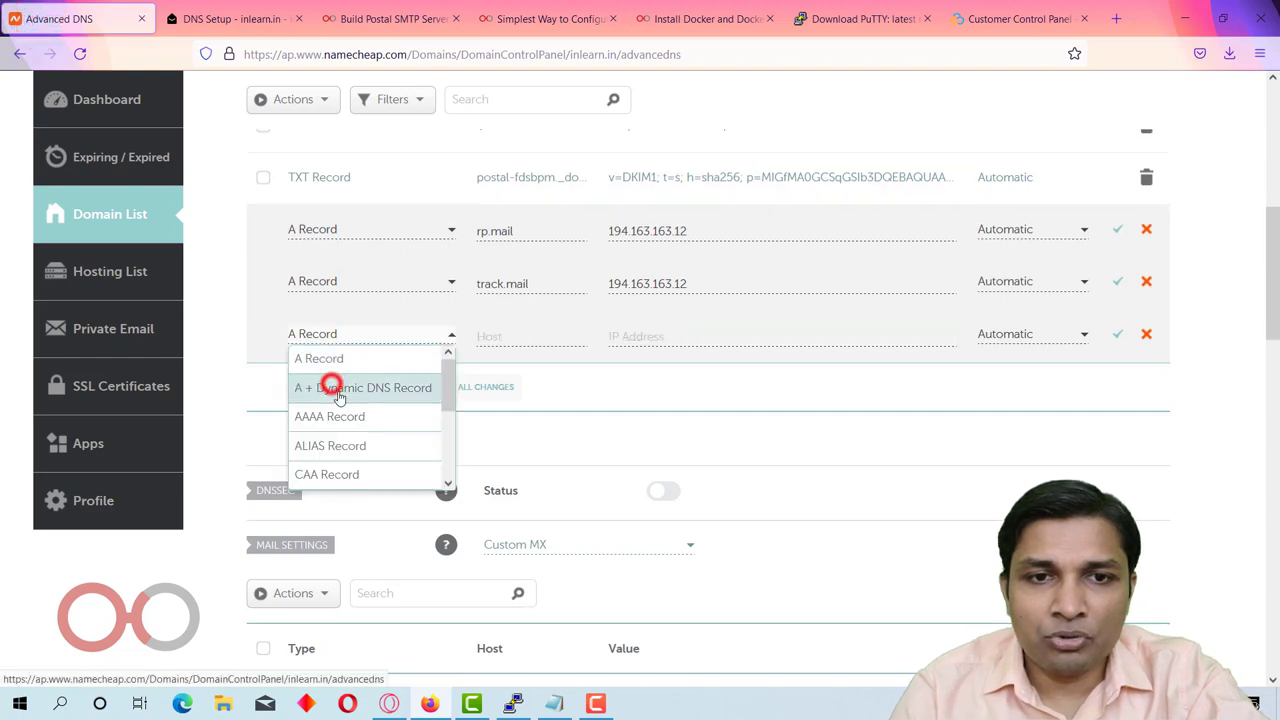
pyautogui.scroll(-2, 338, 397)
# - Fill in a CNAME record with host psrp and target rp.mail.inlearn.in
pyautogui.click(365, 362)
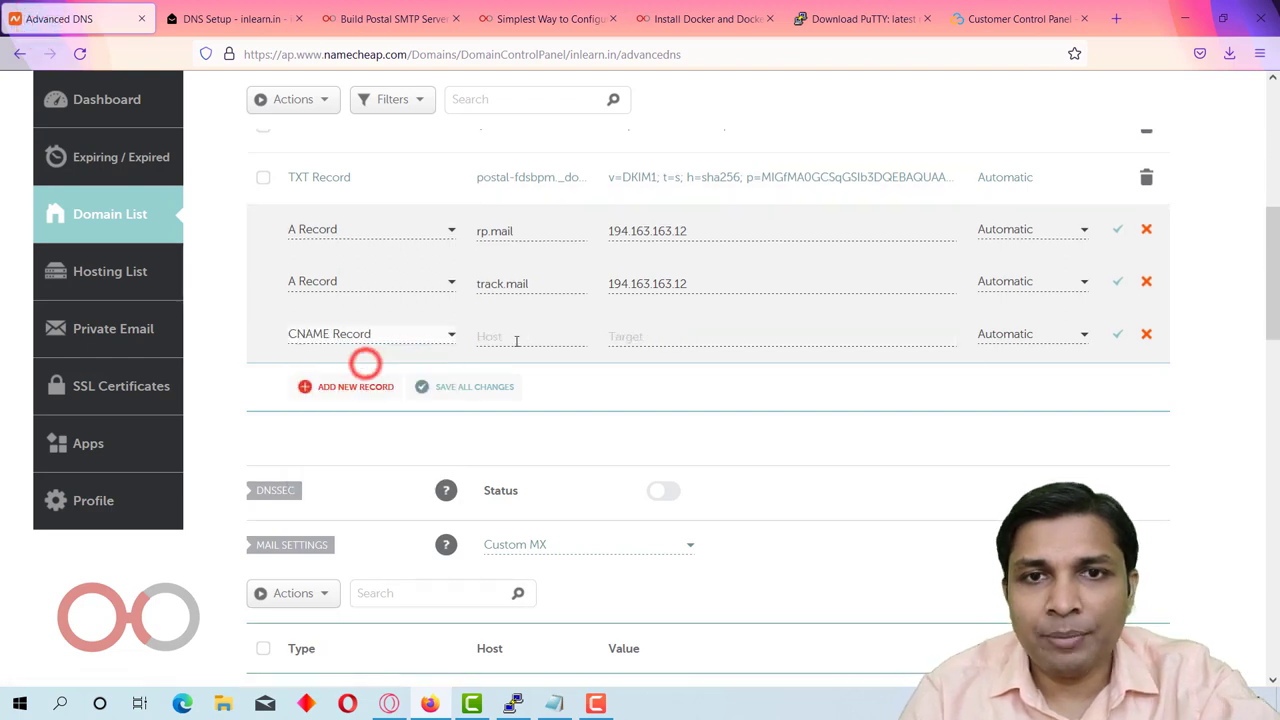
pyautogui.click(516, 341)
pyautogui.scroll(3, 520, 338)
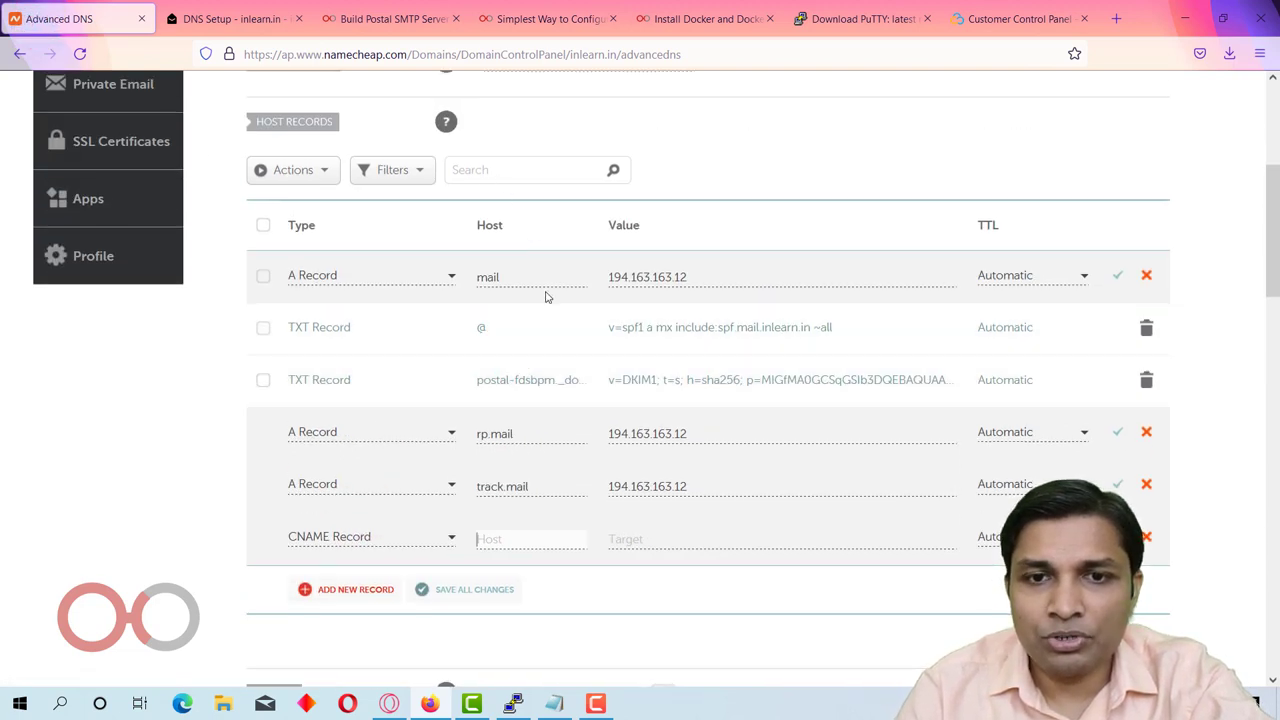
pyautogui.scroll(-3, 550, 402)
pyautogui.write('psr')
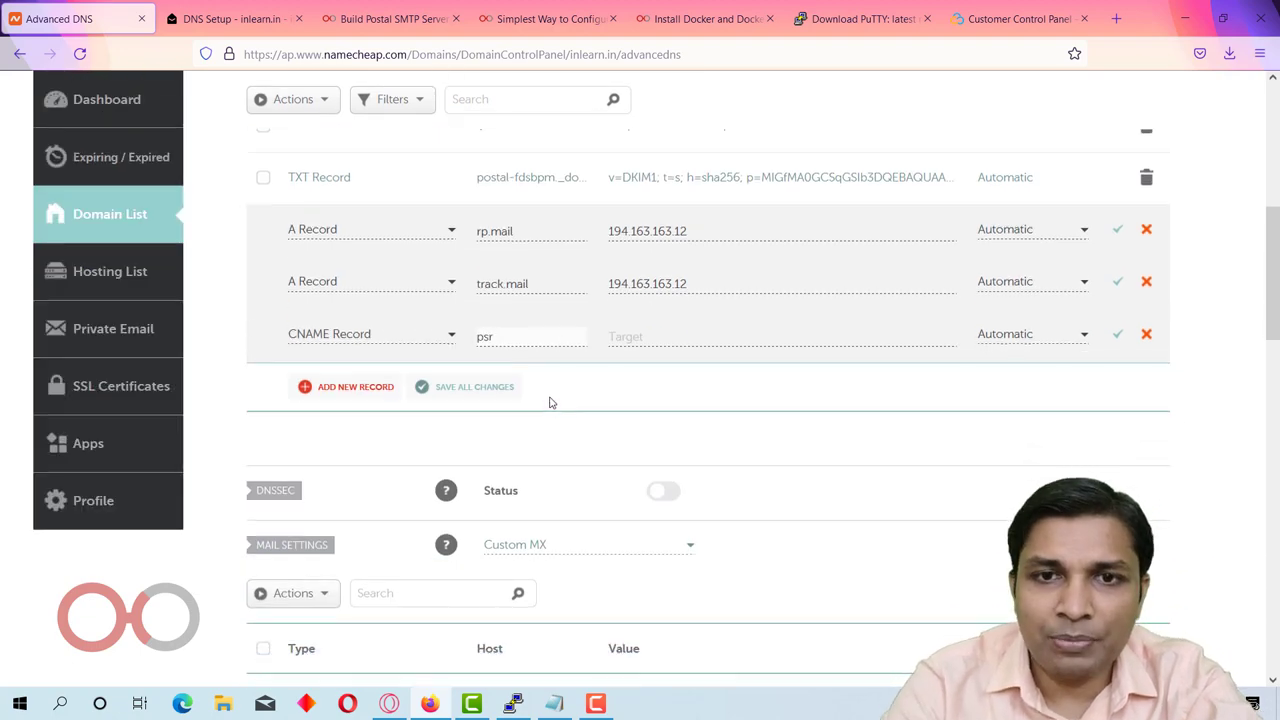
pyautogui.write('p')
pyautogui.press('Tab')
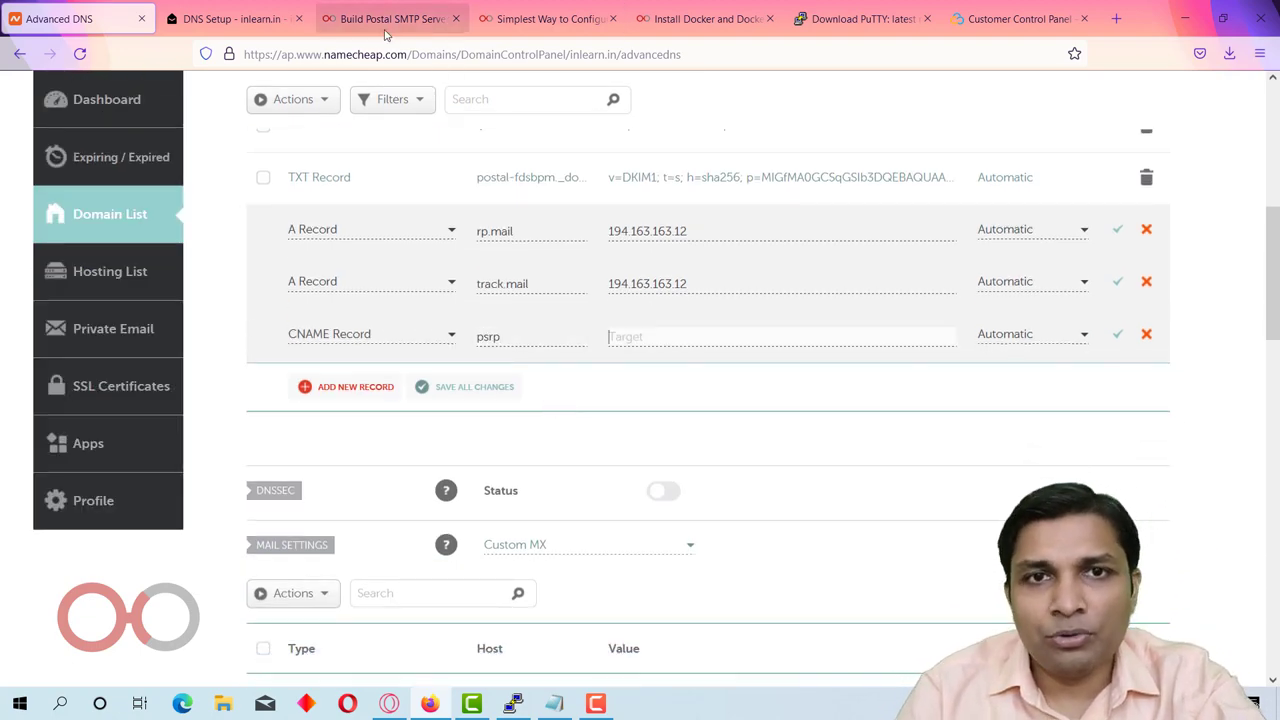
pyautogui.click(386, 22)
pyautogui.click(528, 14)
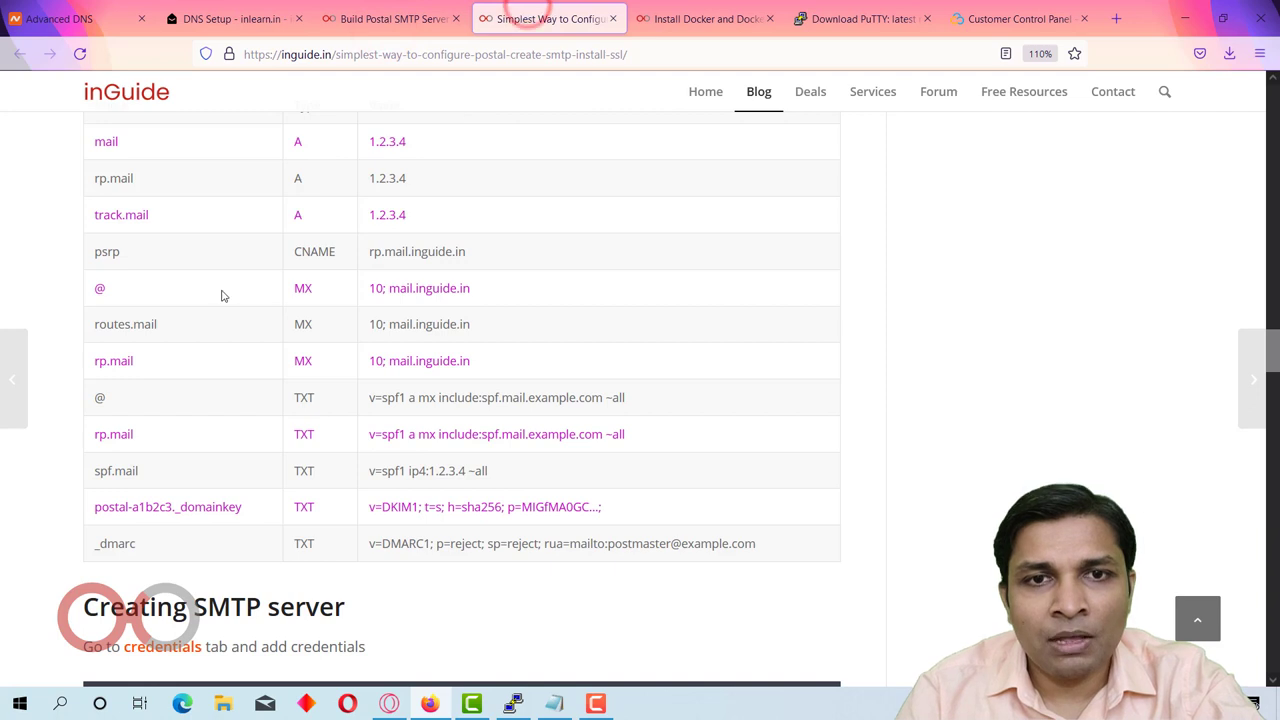
pyautogui.moveTo(368, 251); pyautogui.dragTo(411, 251)
pyautogui.click(60, 10)
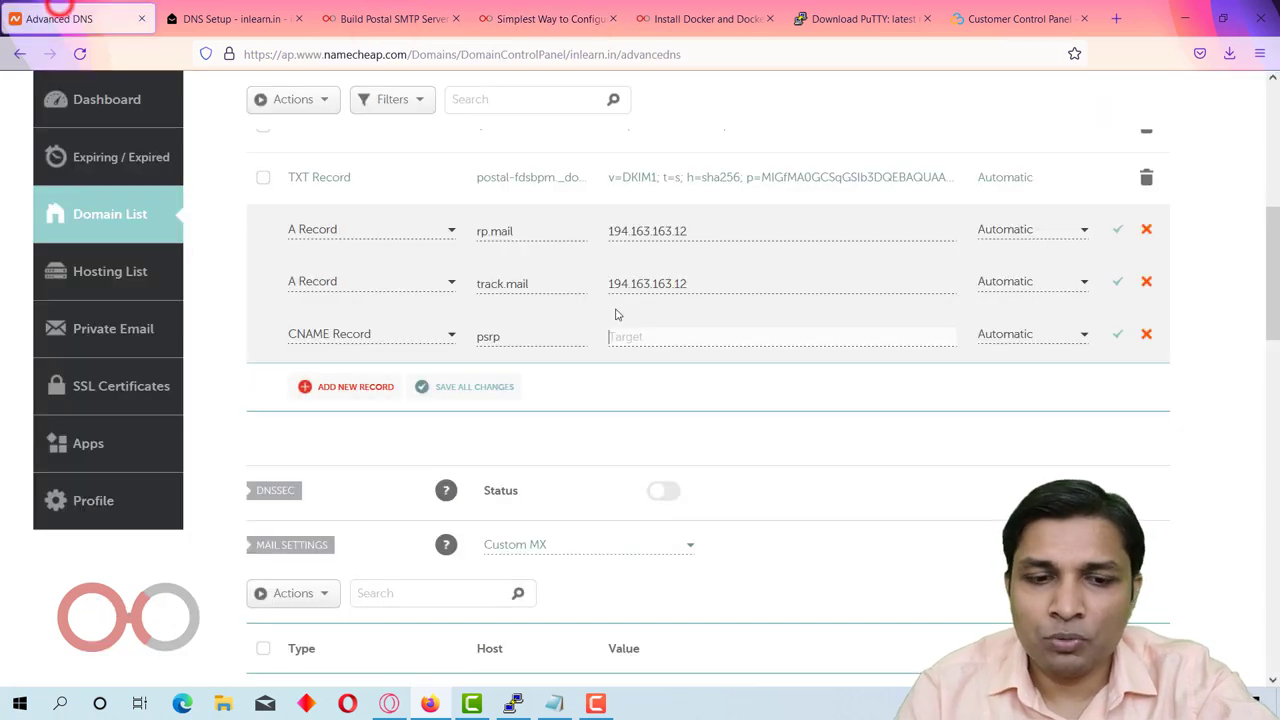
pyautogui.write('rp.')
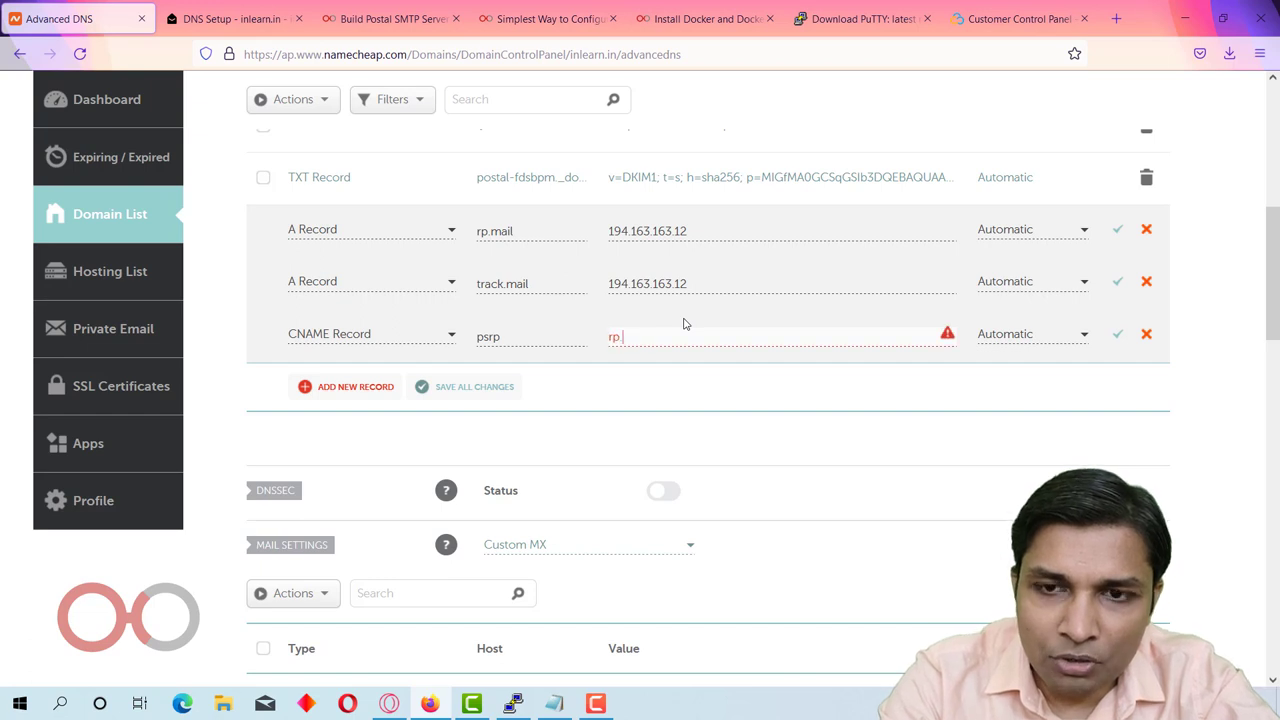
pyautogui.write('mail.in')
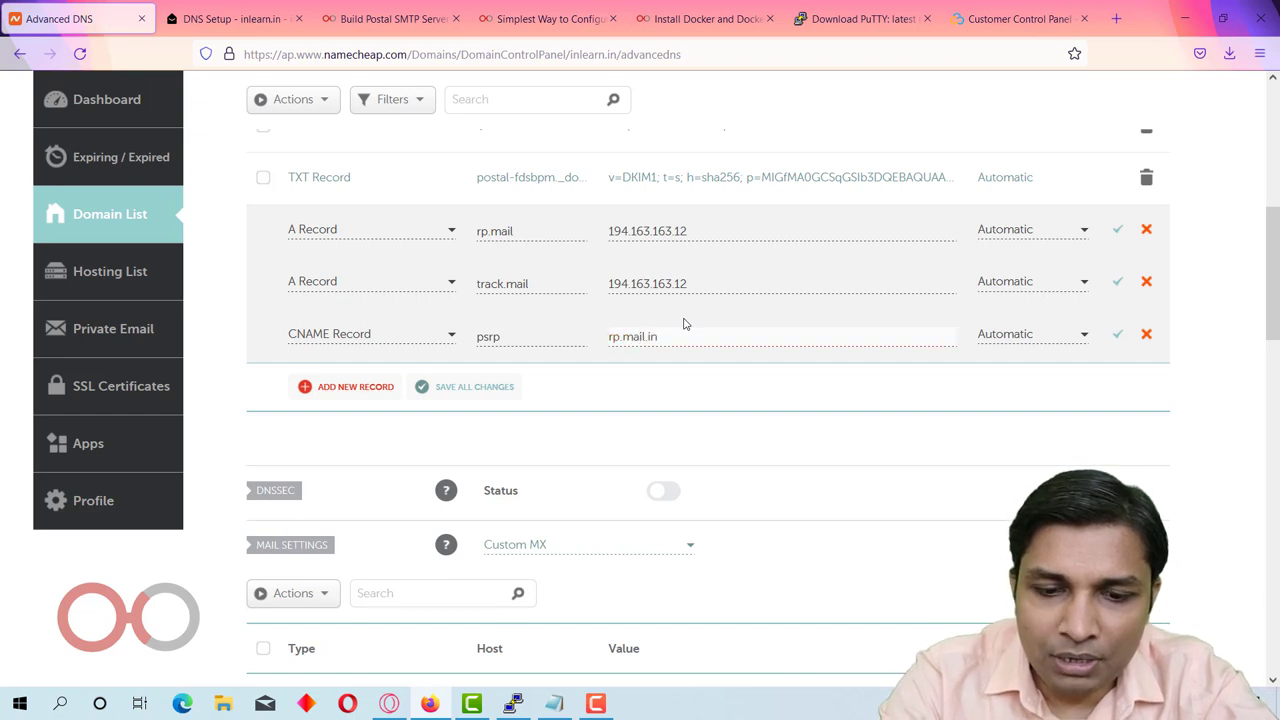
pyautogui.write('learn.in')
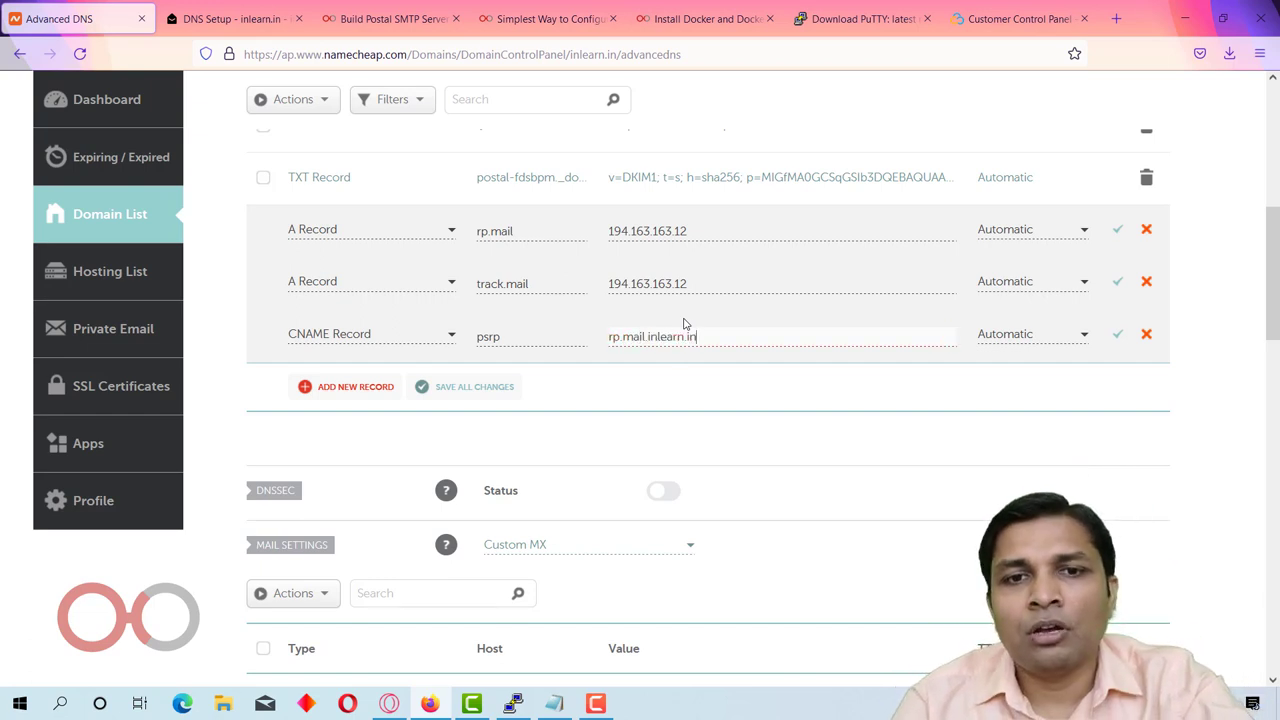
# - Save all DNS changes and compare the records with the guide's table
pyautogui.click(457, 383)
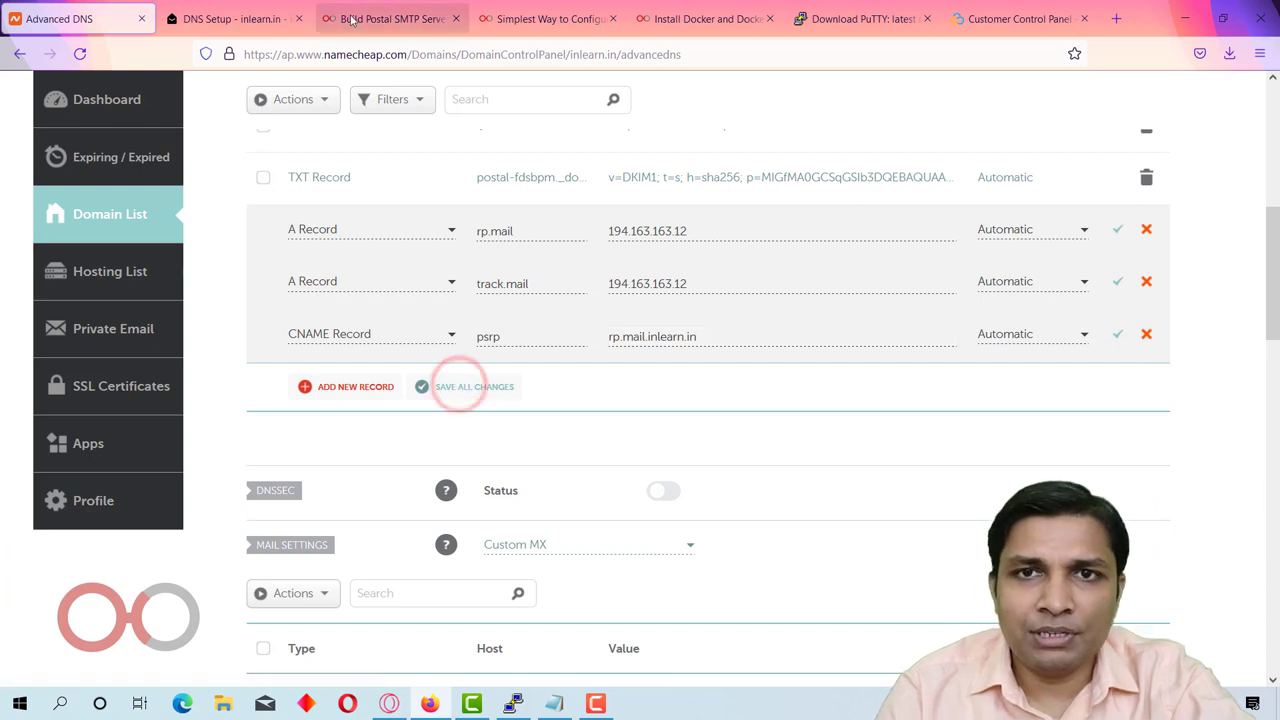
pyautogui.click(550, 18)
pyautogui.scroll(-2, 231, 236)
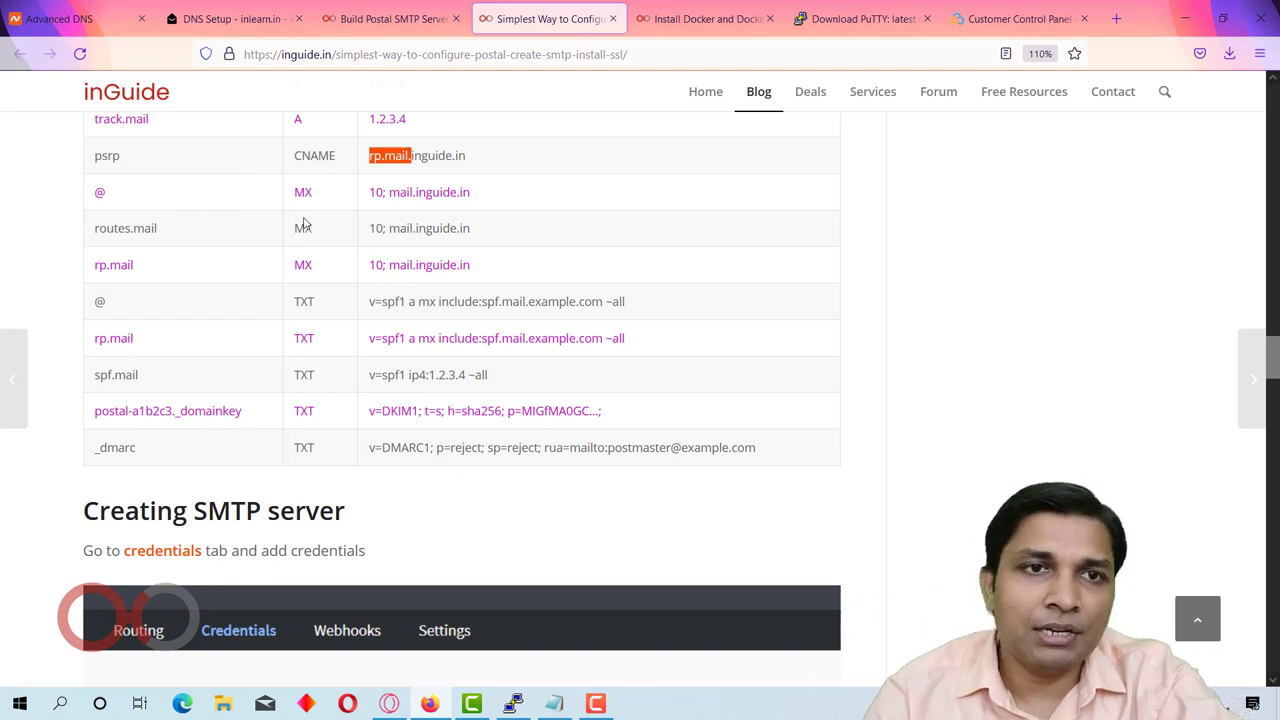
pyautogui.click(70, 18)
pyautogui.scroll(-2, 690, 263)
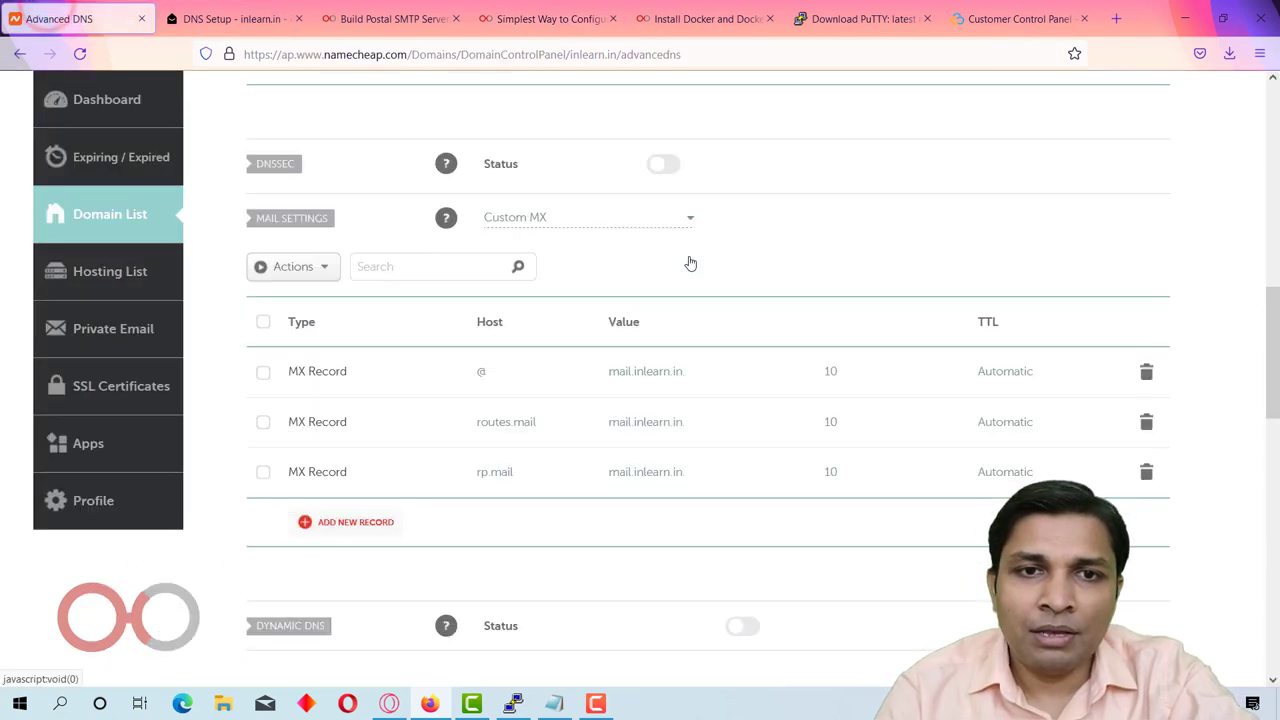
# - Compare Namecheap's MX records with the guide's table, including the @ MX with priority 10
pyautogui.scroll(-2, 690, 263)
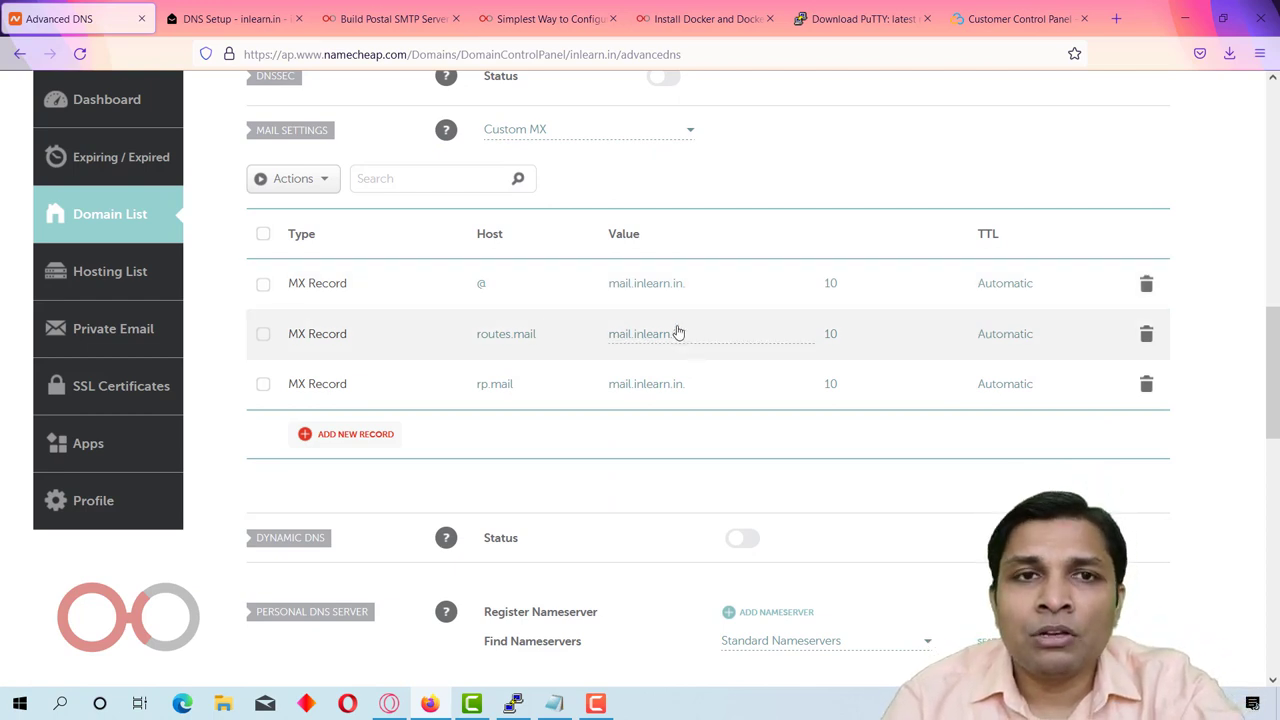
pyautogui.click(540, 18)
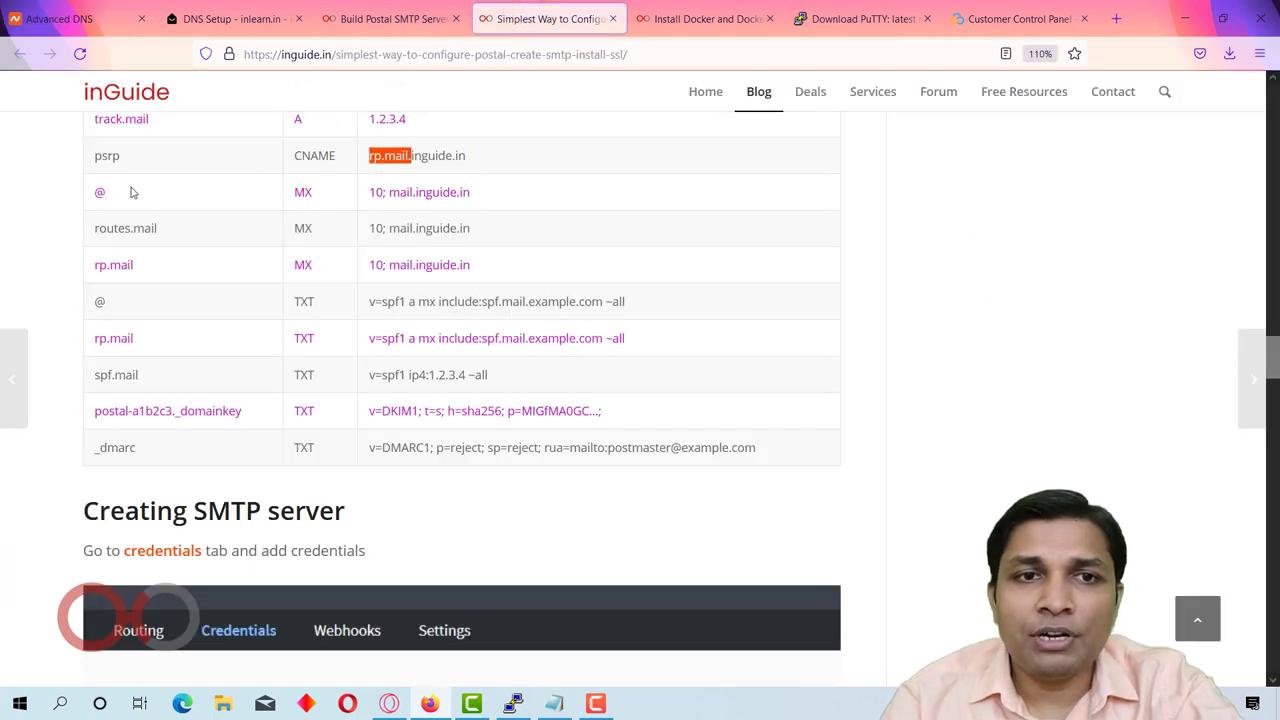
pyautogui.click(97, 193)
pyautogui.click(297, 191)
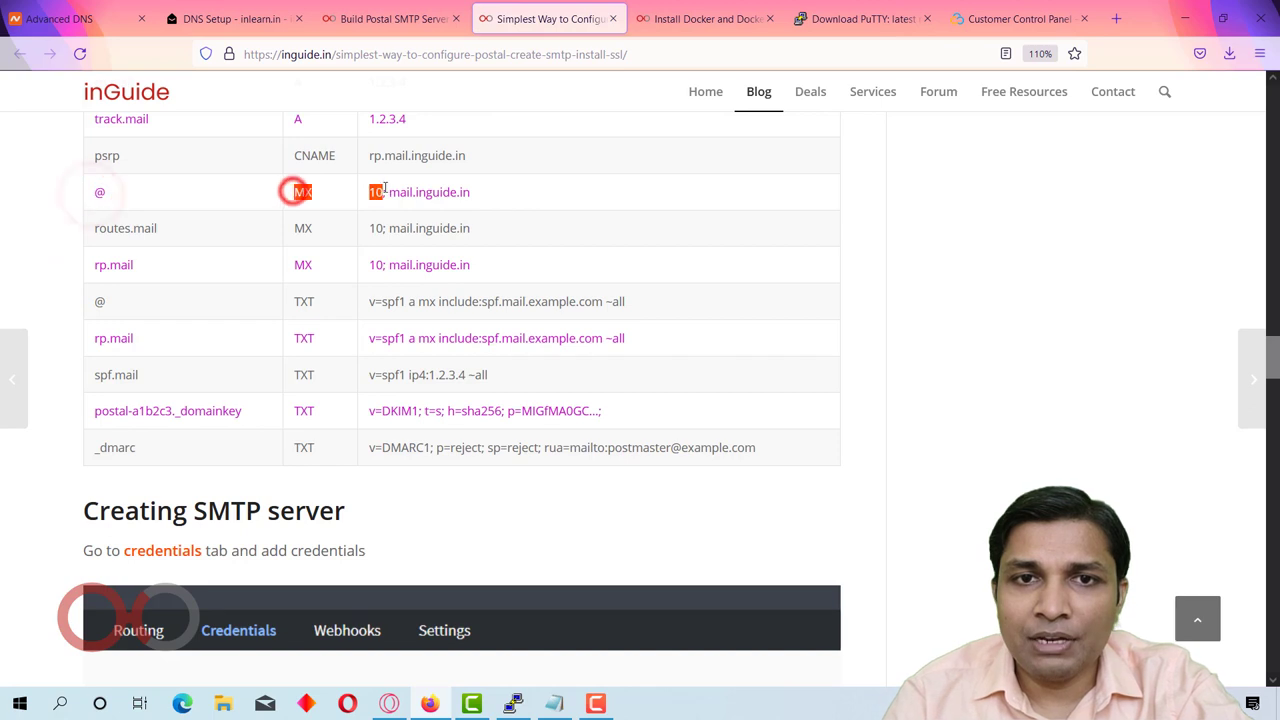
pyautogui.click(387, 189)
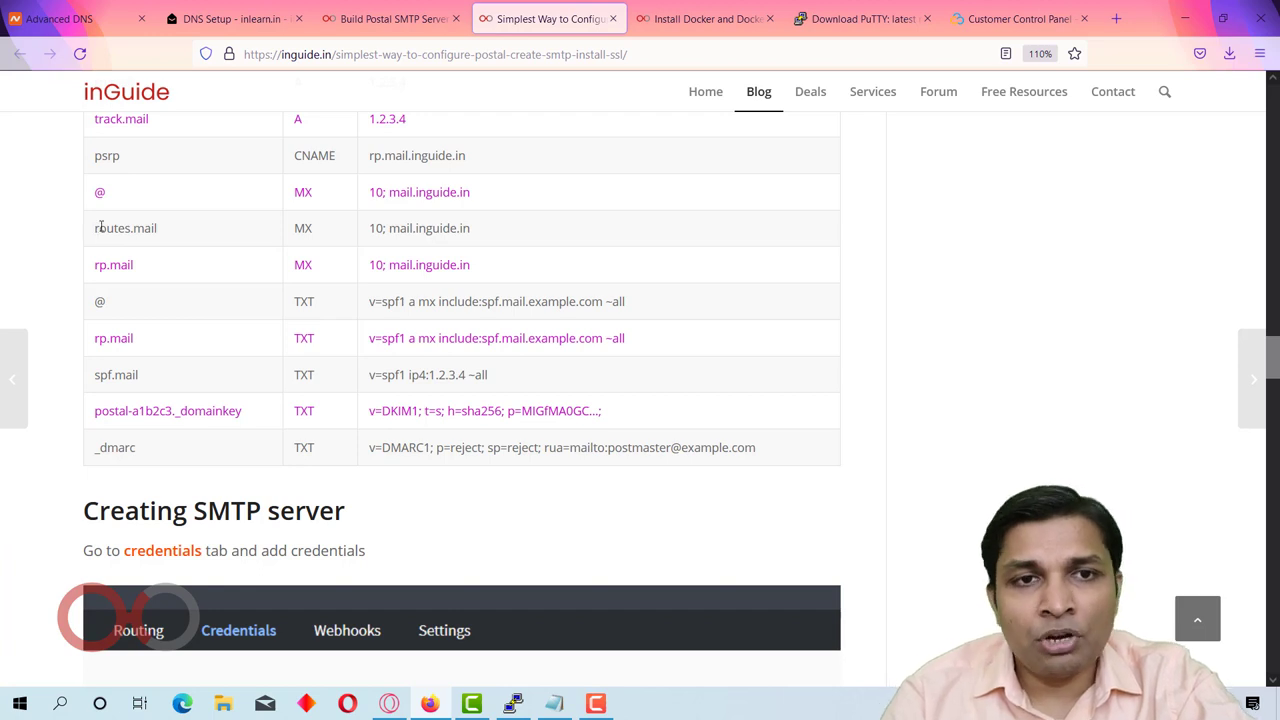
pyautogui.click(22, 18)
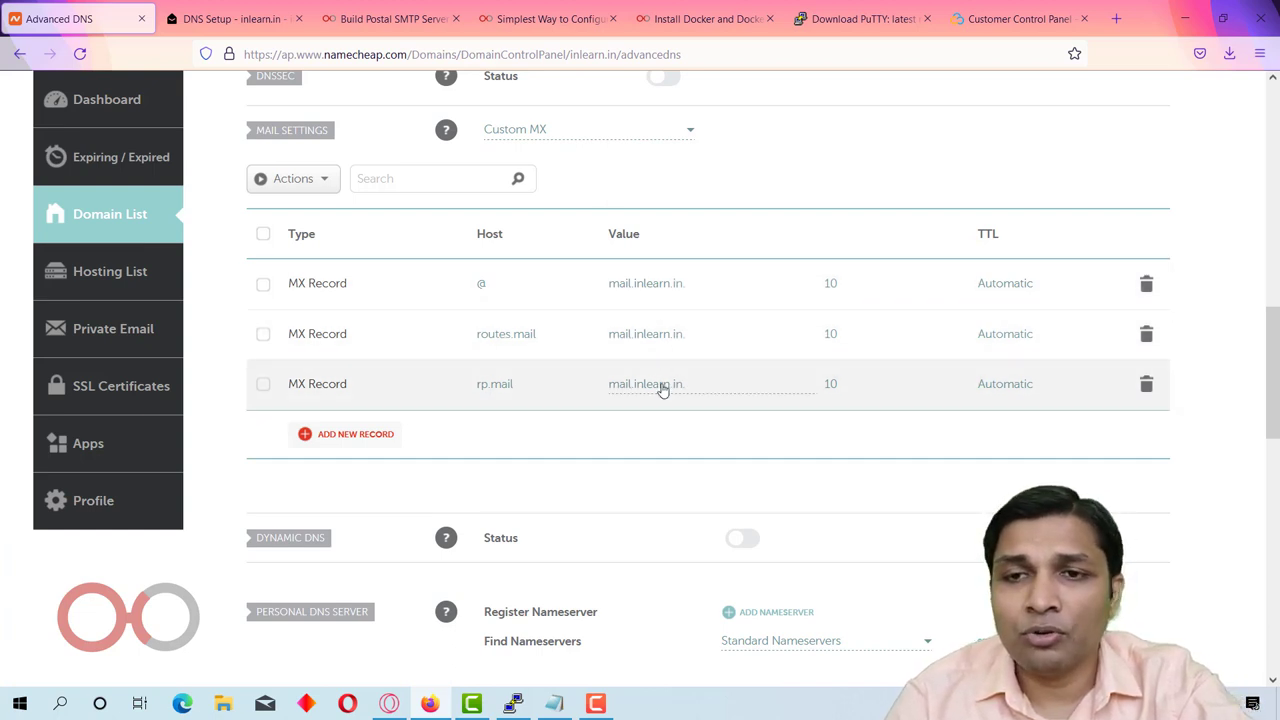
pyautogui.click(550, 14)
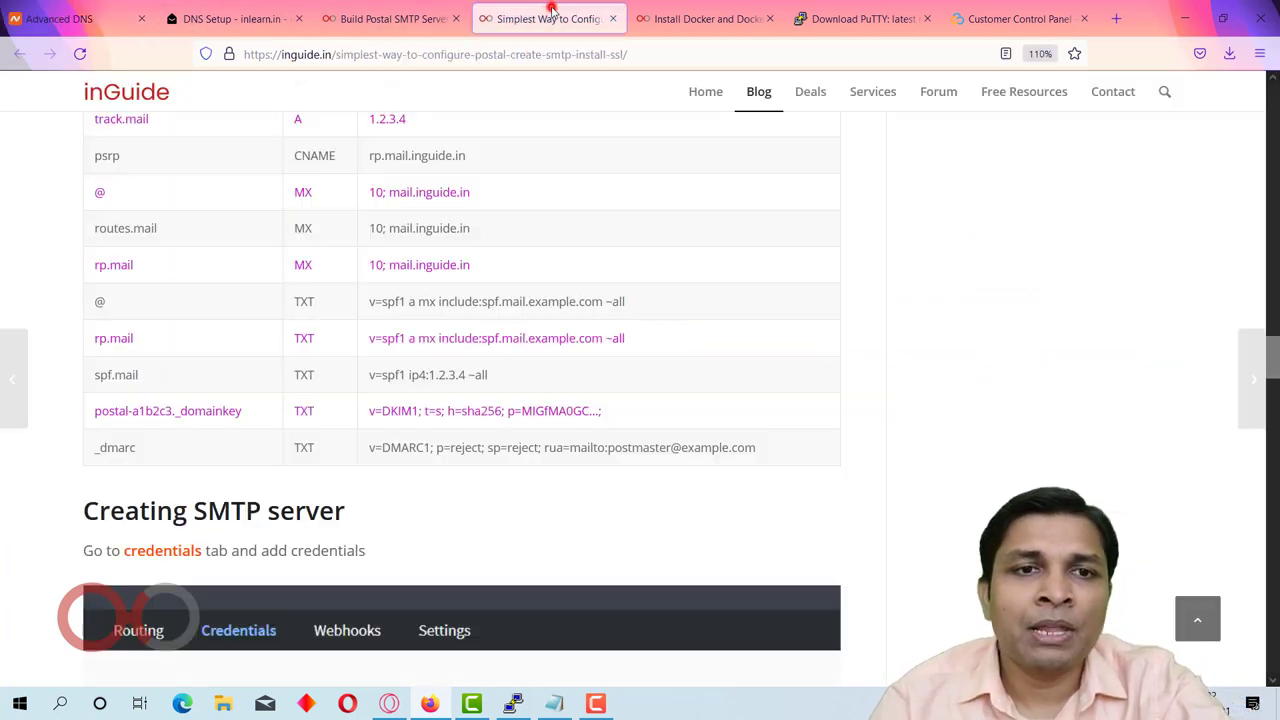
pyautogui.scroll(-2, 182, 345)
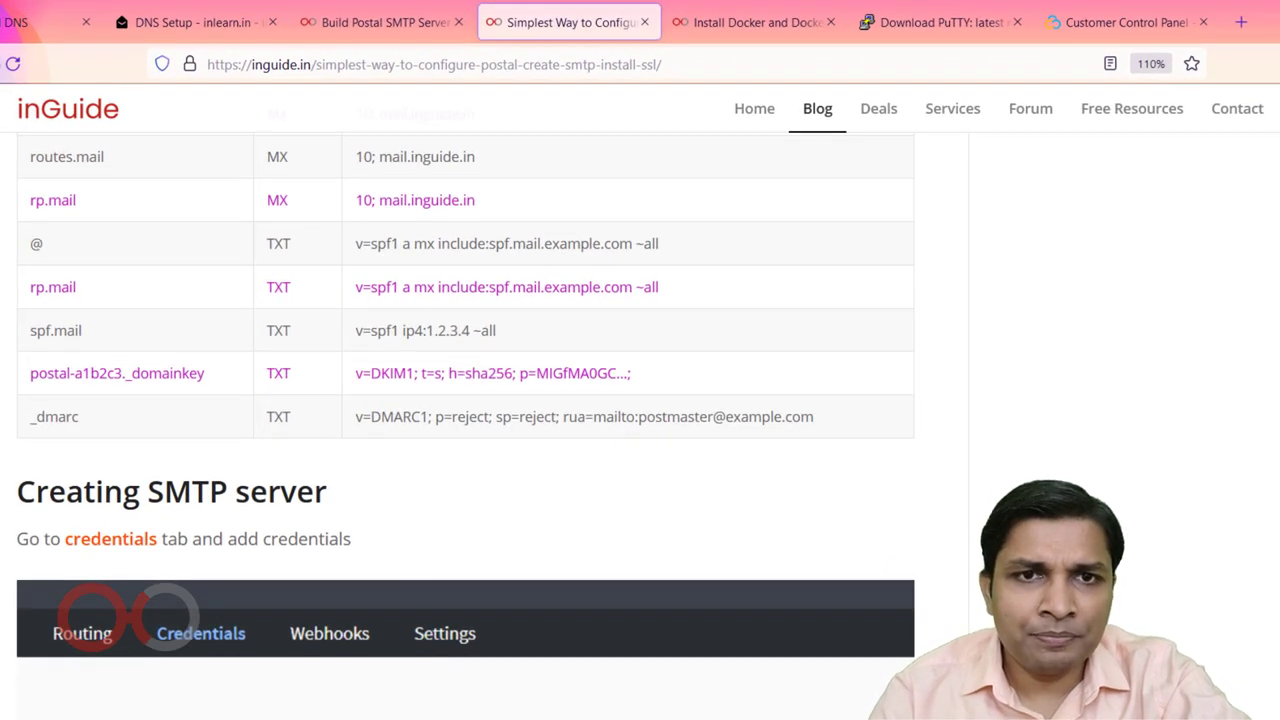
pyautogui.click(40, 22)
pyautogui.scroll(8, 626, 361)
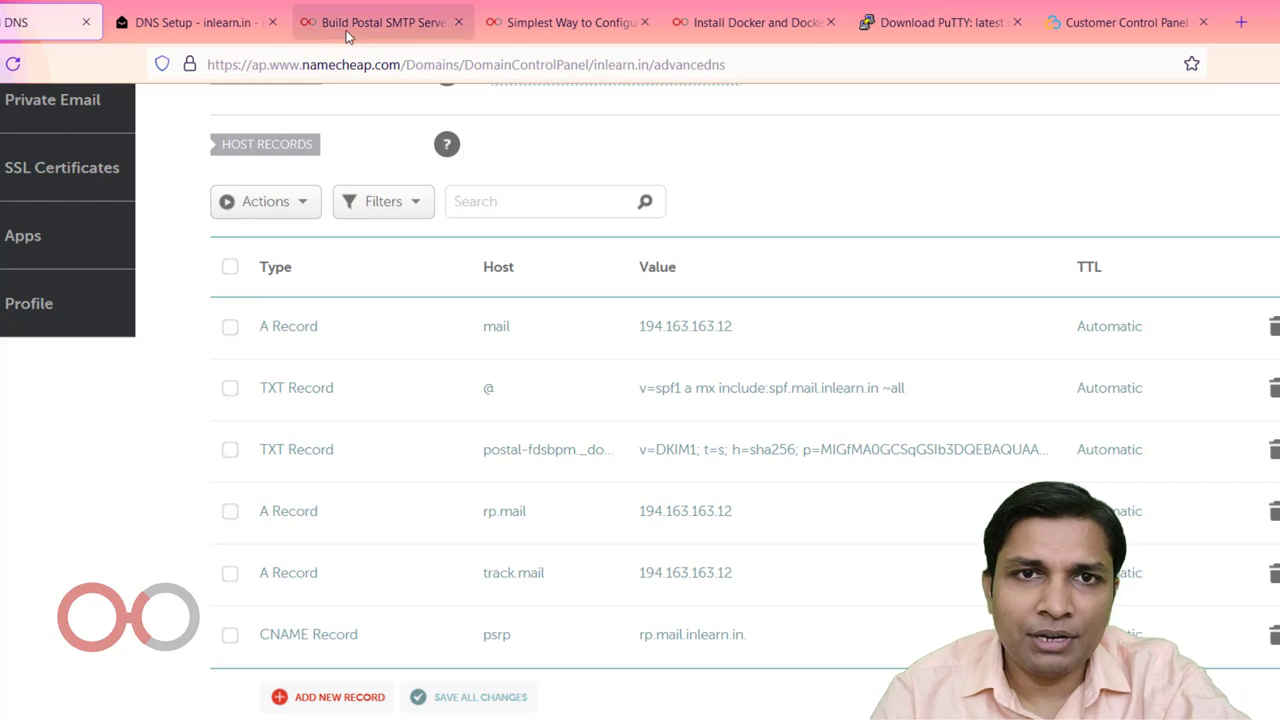
# - Review the guide's TXT records and add a new blank host record row
pyautogui.click(570, 22)
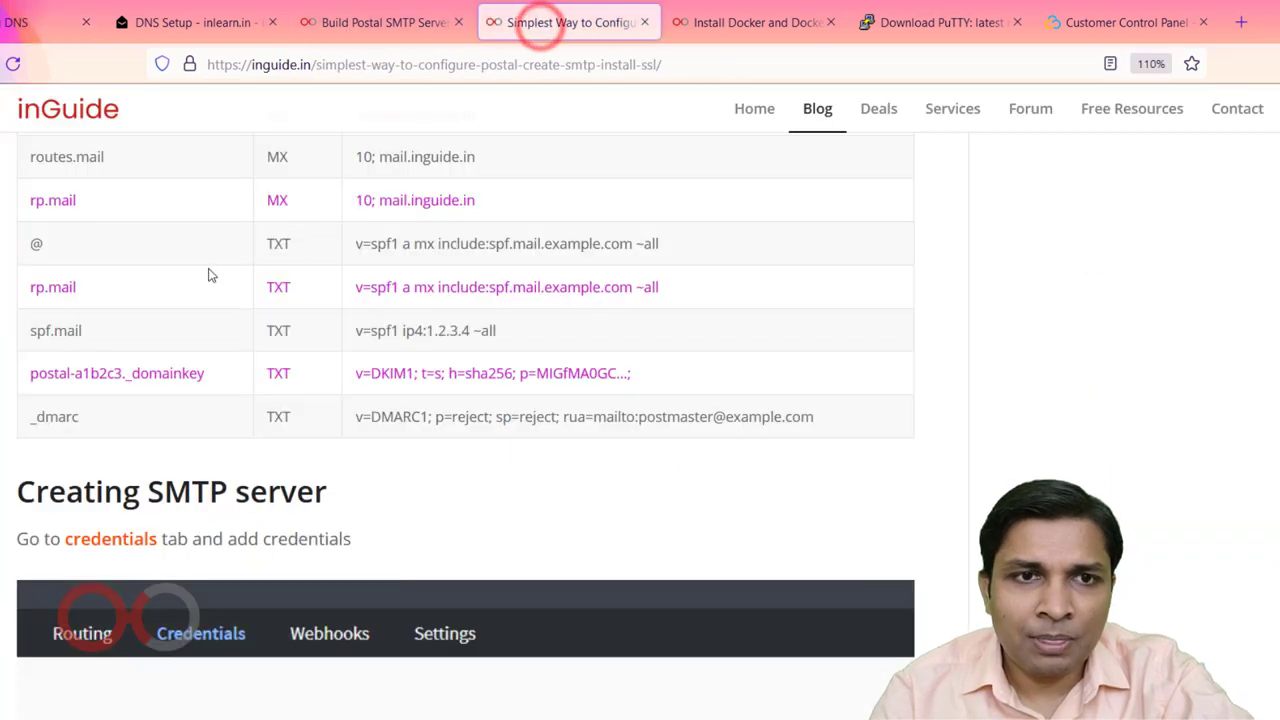
pyautogui.moveTo(16, 245); pyautogui.dragTo(490, 246)
pyautogui.moveTo(658, 243); pyautogui.dragTo(34, 245)
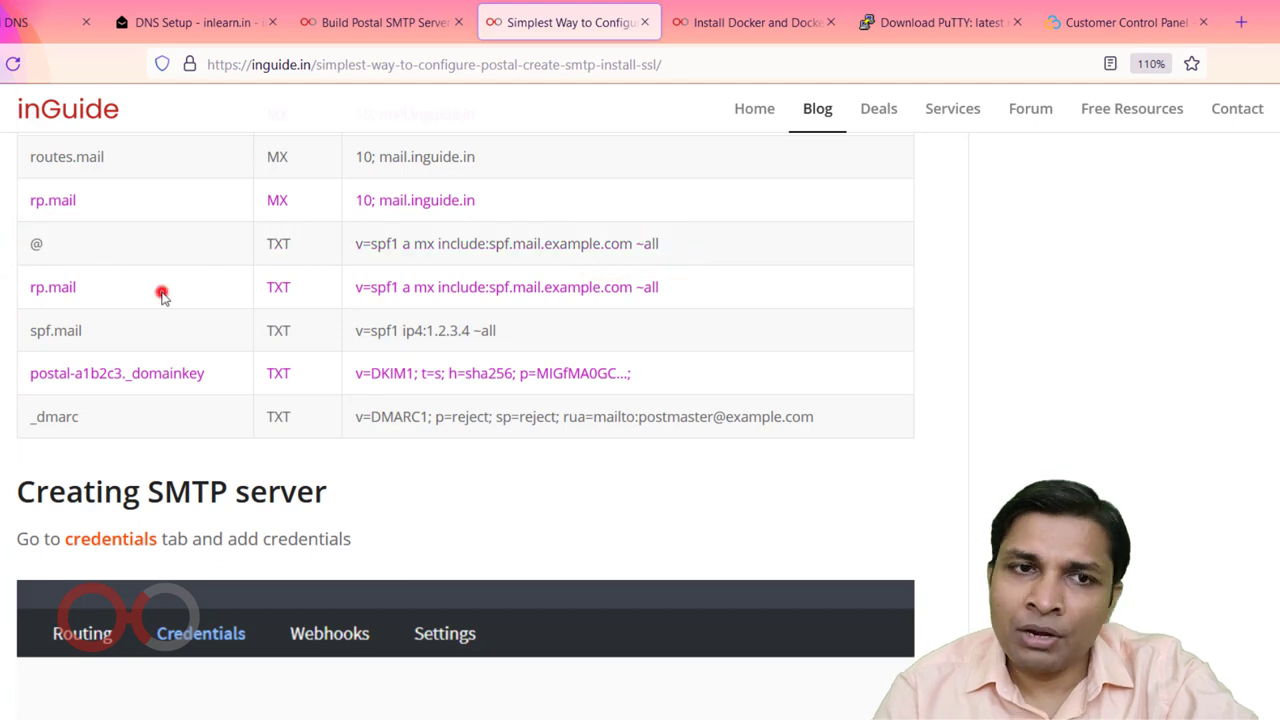
pyautogui.moveTo(163, 291); pyautogui.dragTo(32, 289)
pyautogui.hotkey('ctrl', 'c')
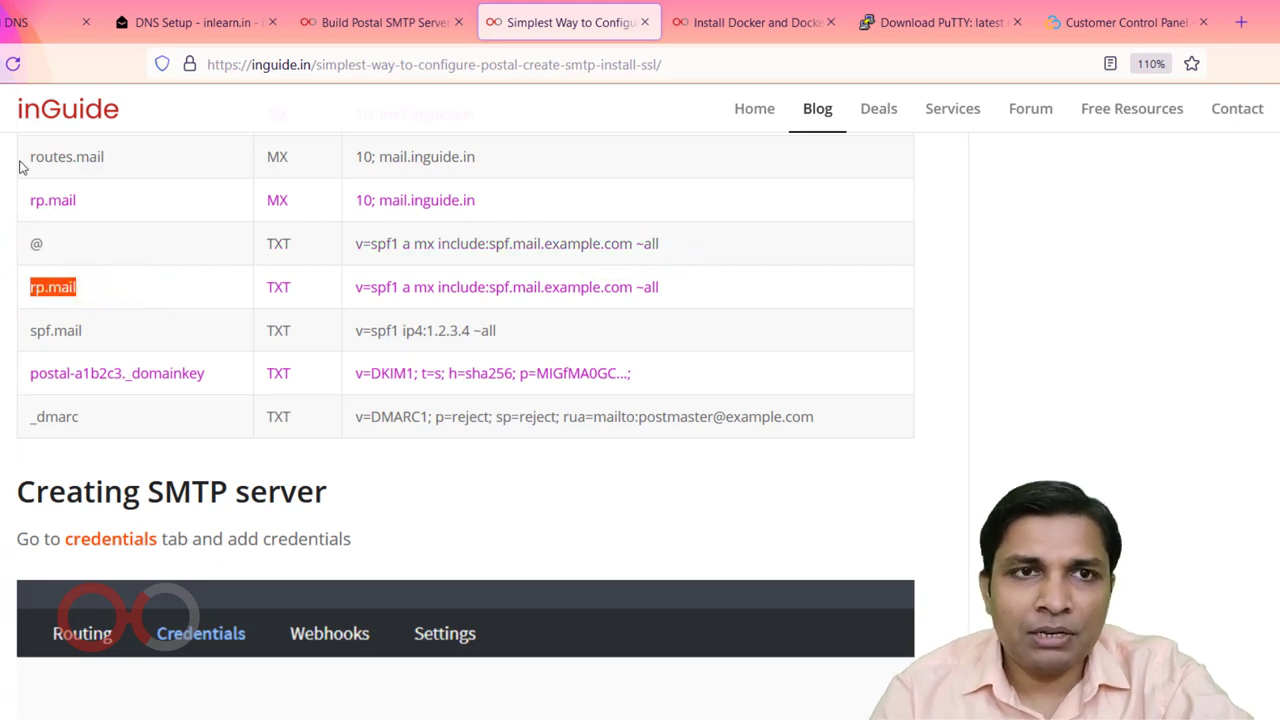
pyautogui.click(10, 24)
pyautogui.click(338, 692)
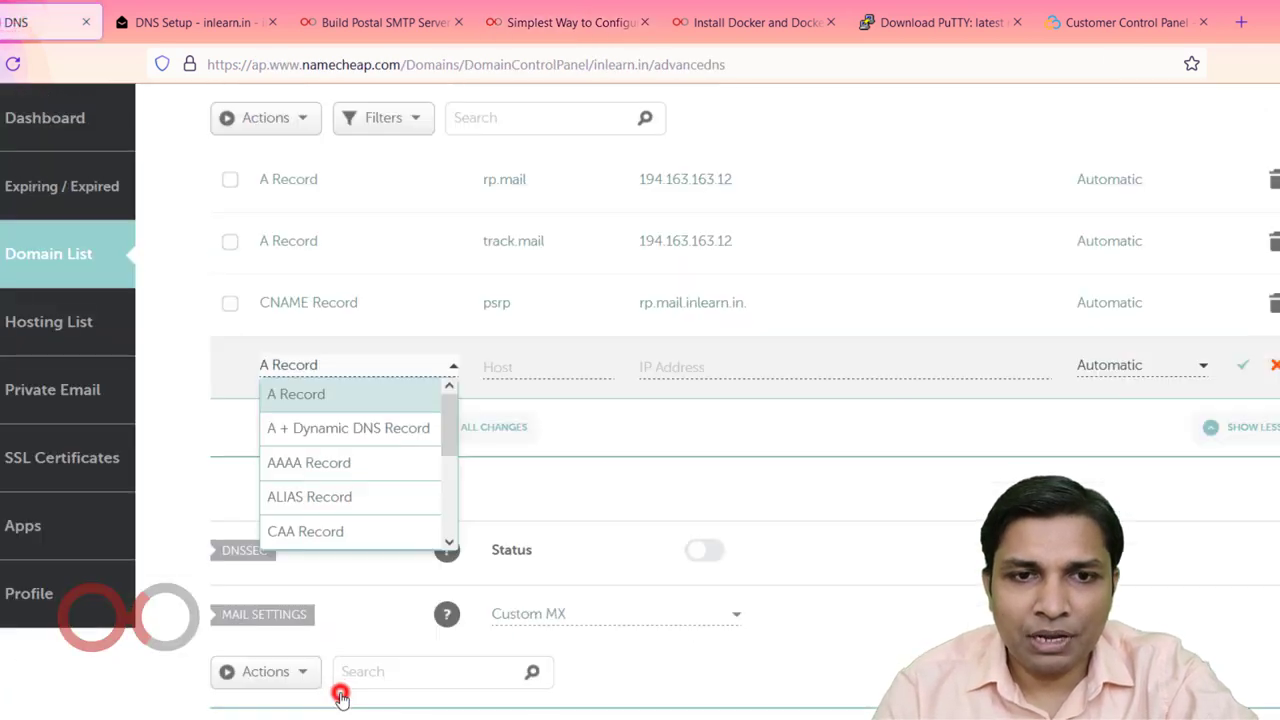
# - Add a TXT record for rp.mail using the existing SPF value
pyautogui.scroll(-2, 364, 532)
pyautogui.click(360, 491)
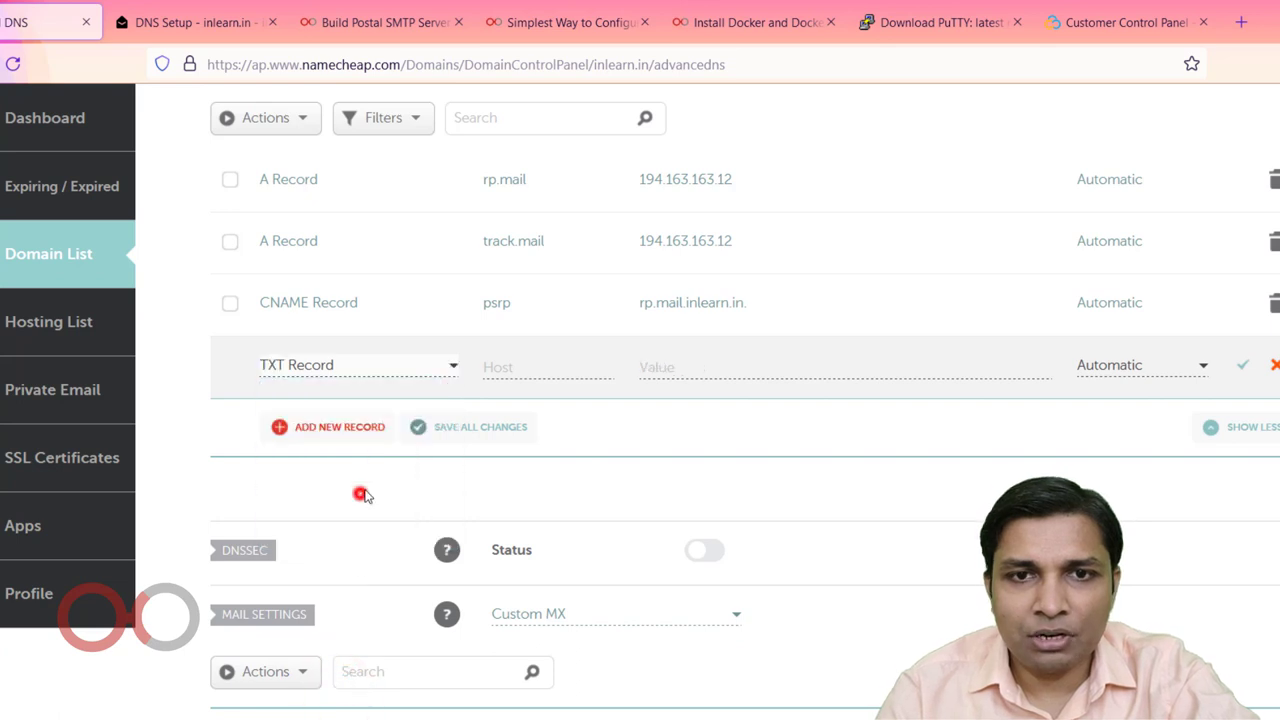
pyautogui.click(532, 374)
pyautogui.hotkey('ctrl', 'v')
pyautogui.scroll(2, 723, 366)
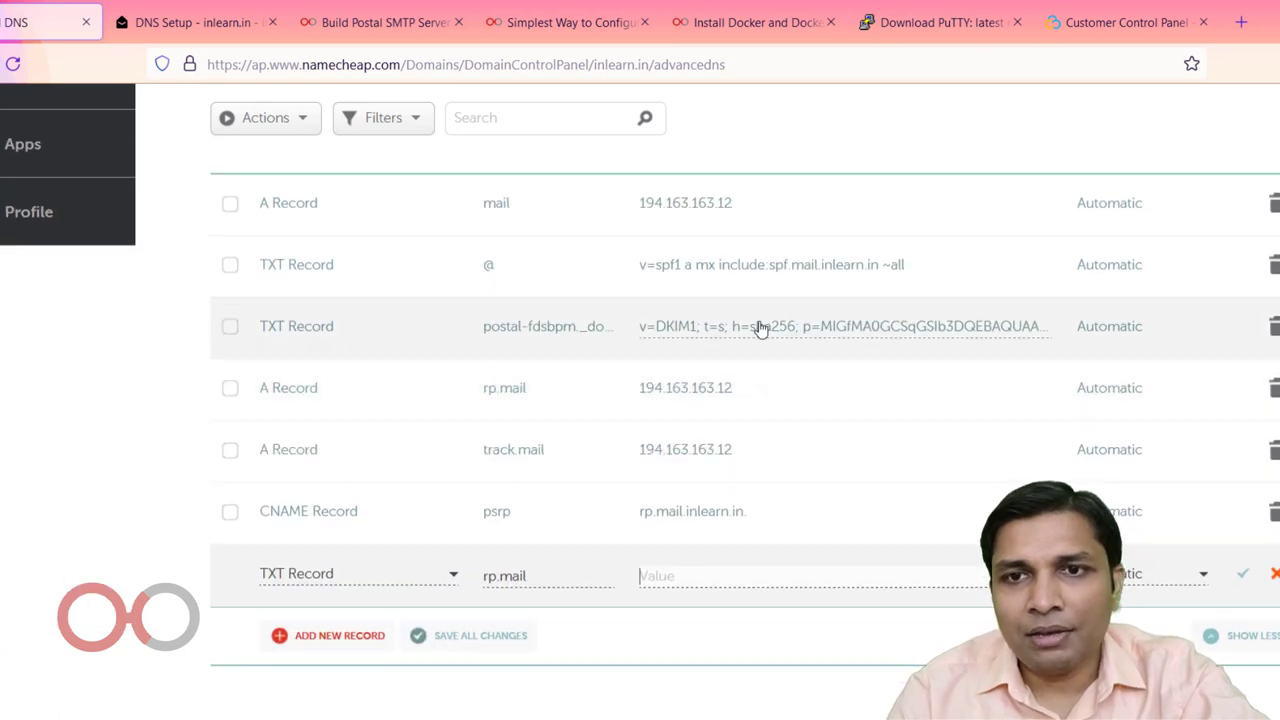
pyautogui.click(936, 266)
pyautogui.tripleClick(940, 266)
pyautogui.hotkey('ctrl', 'c')
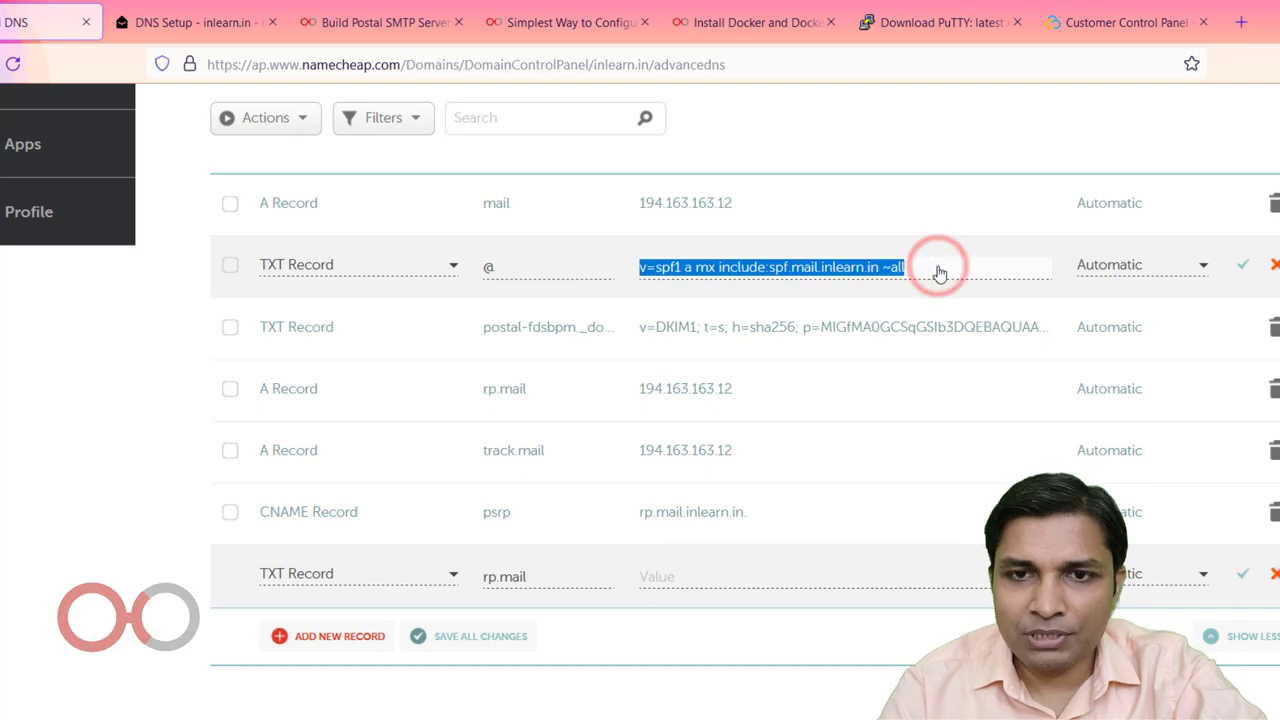
pyautogui.click(763, 570)
pyautogui.hotkey('ctrl', 'v')
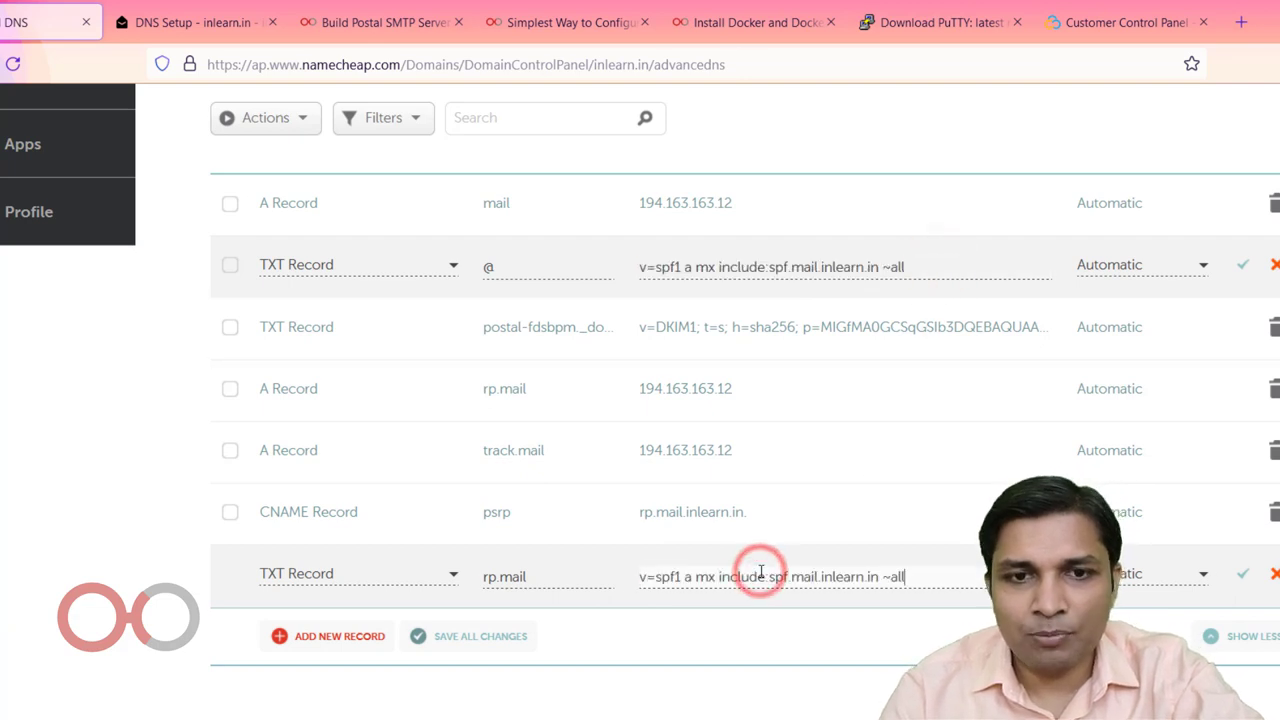
# - Add another TXT record with host spf.mail
pyautogui.click(343, 636)
pyautogui.scroll(-3, 343, 490)
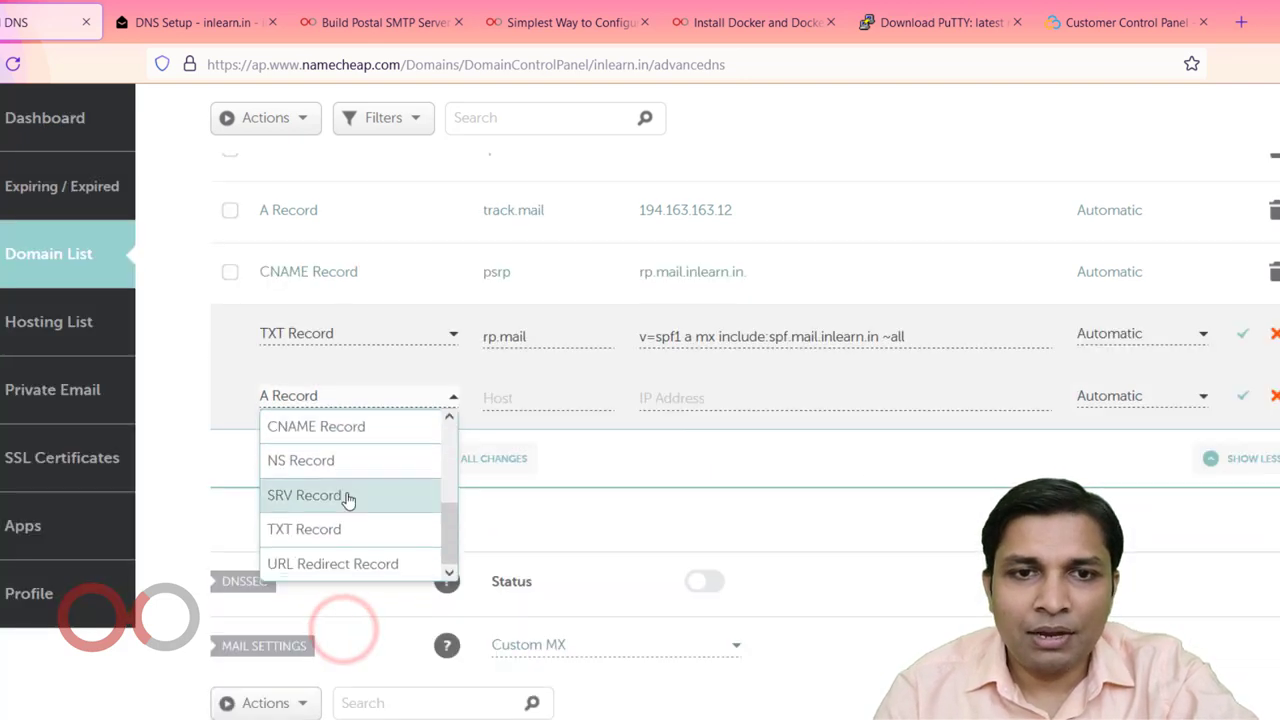
pyautogui.click(345, 521)
pyautogui.click(537, 397)
pyautogui.click(195, 22)
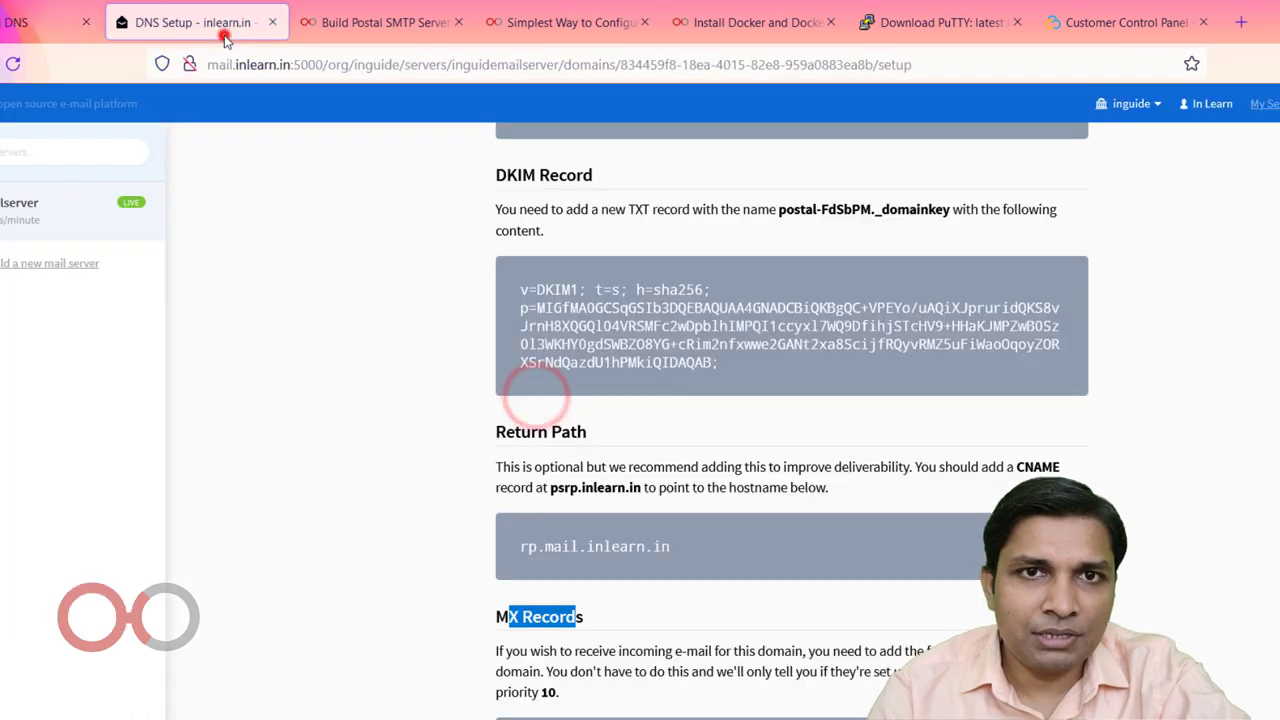
pyautogui.click(397, 22)
pyautogui.click(547, 22)
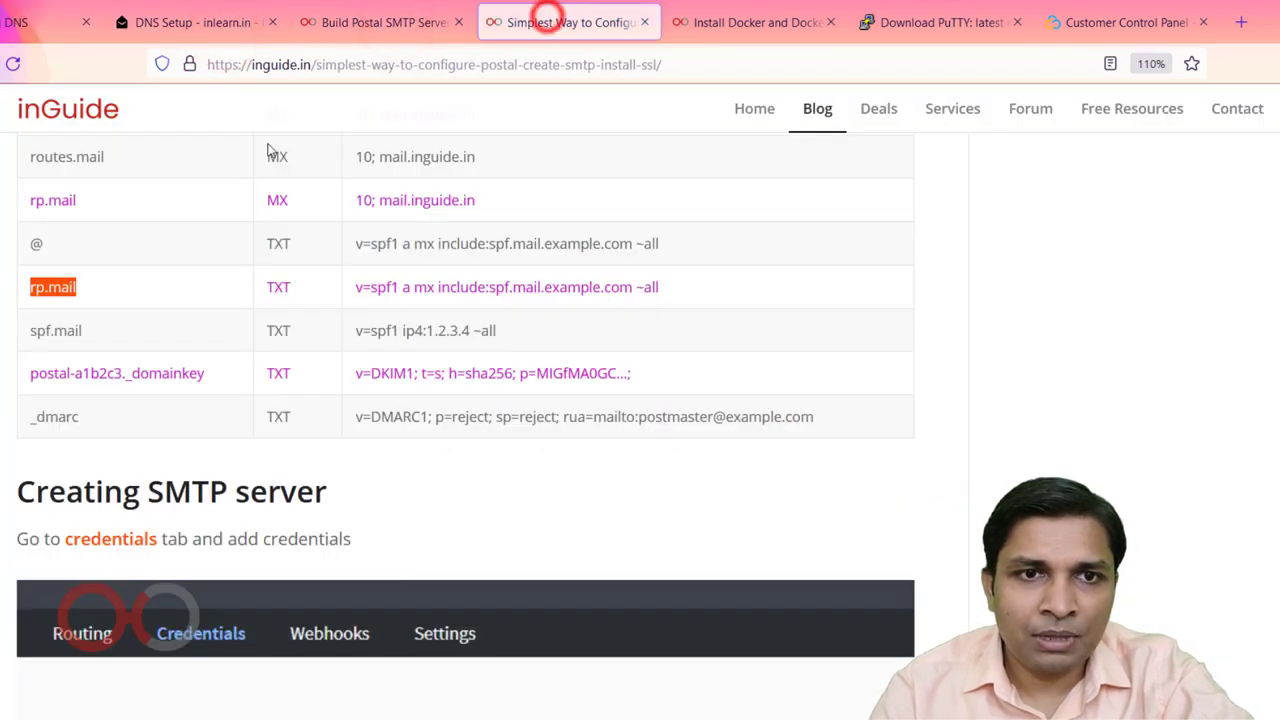
pyautogui.moveTo(28, 336); pyautogui.dragTo(120, 340)
pyautogui.hotkey('ctrl', 'c')
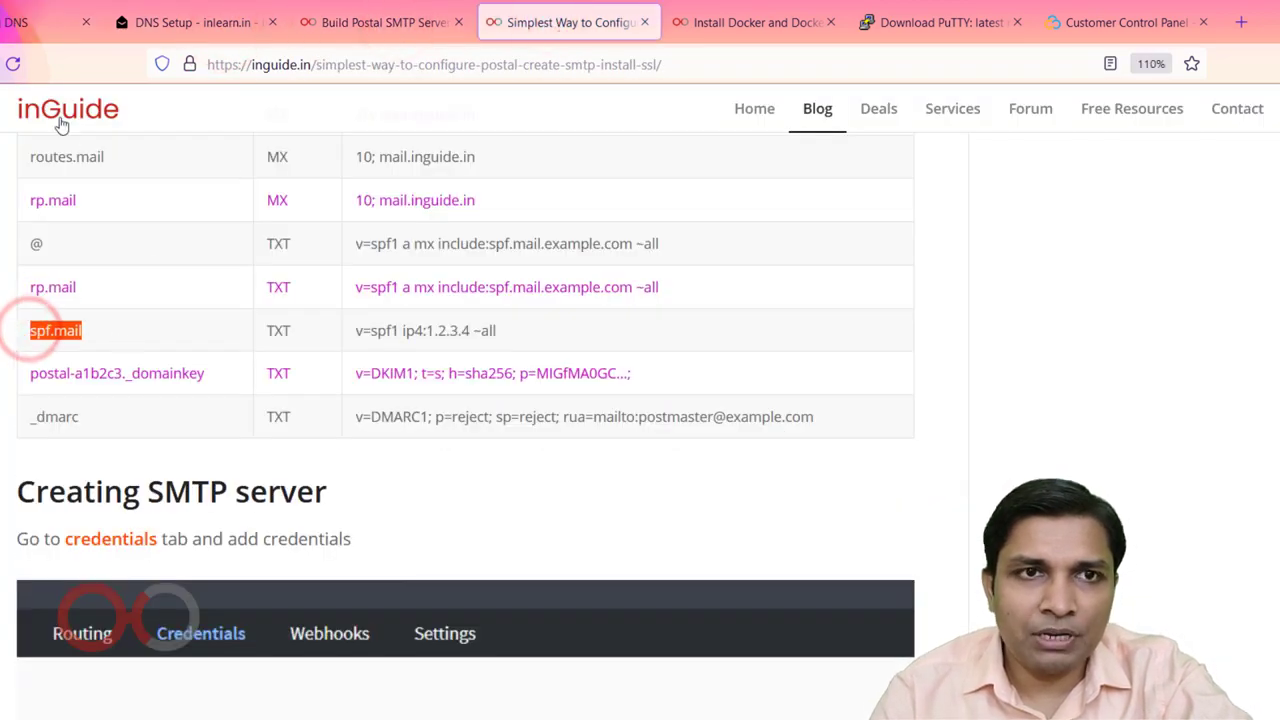
pyautogui.click(18, 22)
pyautogui.hotkey('ctrl', 'v')
pyautogui.press('Tab')
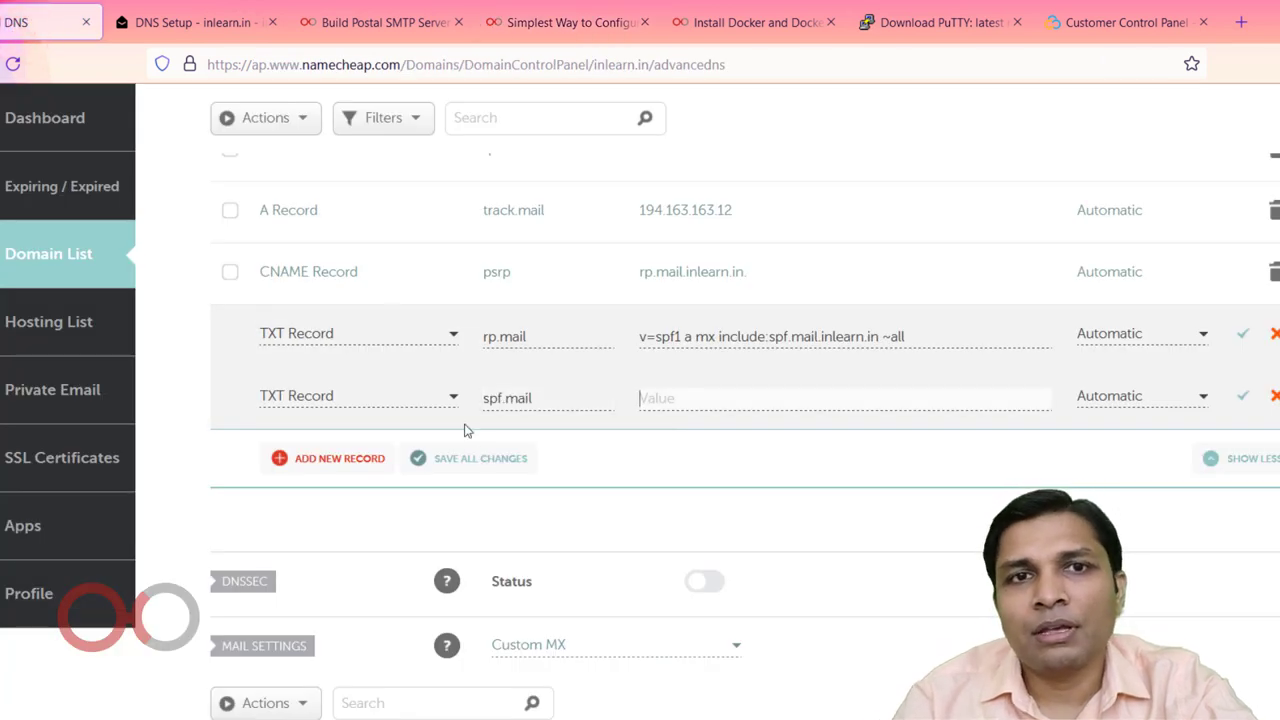
# - Set the spf.mail value to v=spf1 ip4:194.163.163.12 ~all, replacing the placeholder IP
pyautogui.click(572, 22)
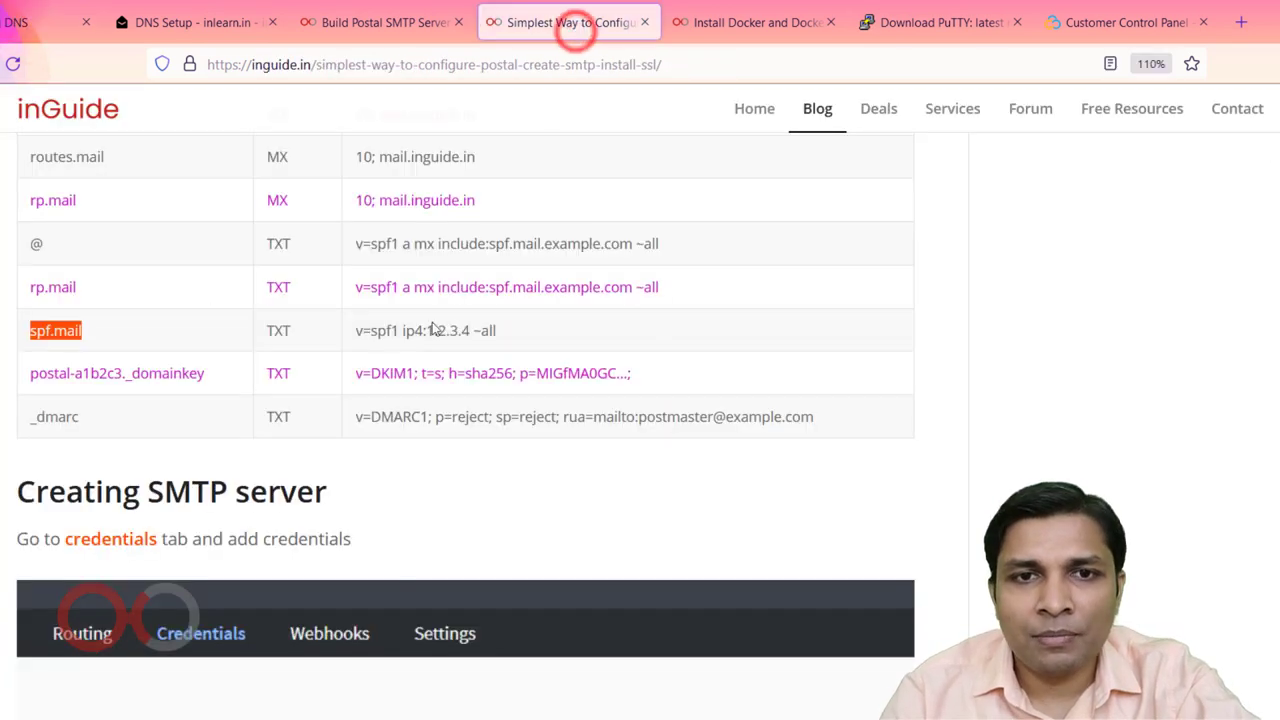
pyautogui.click(355, 330)
pyautogui.moveTo(379, 331); pyautogui.dragTo(529, 338)
pyautogui.hotkey('ctrl', 'c')
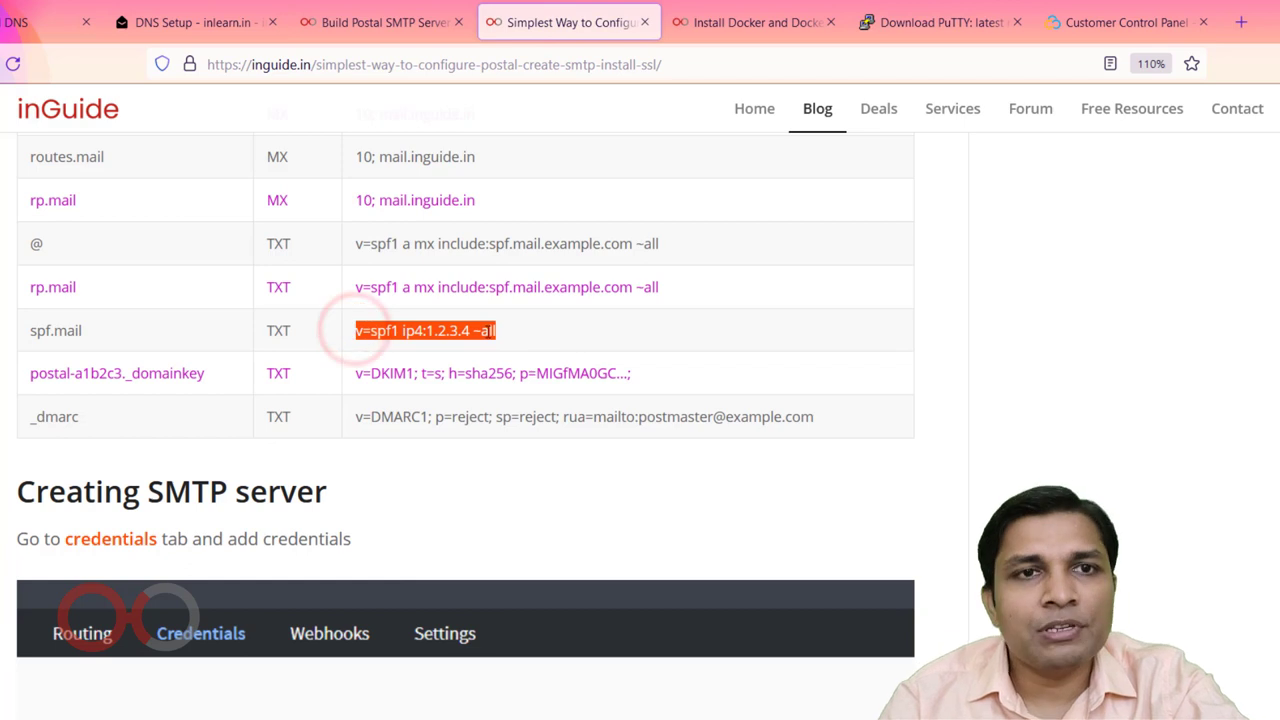
pyautogui.click(22, 22)
pyautogui.hotkey('ctrl', 'v')
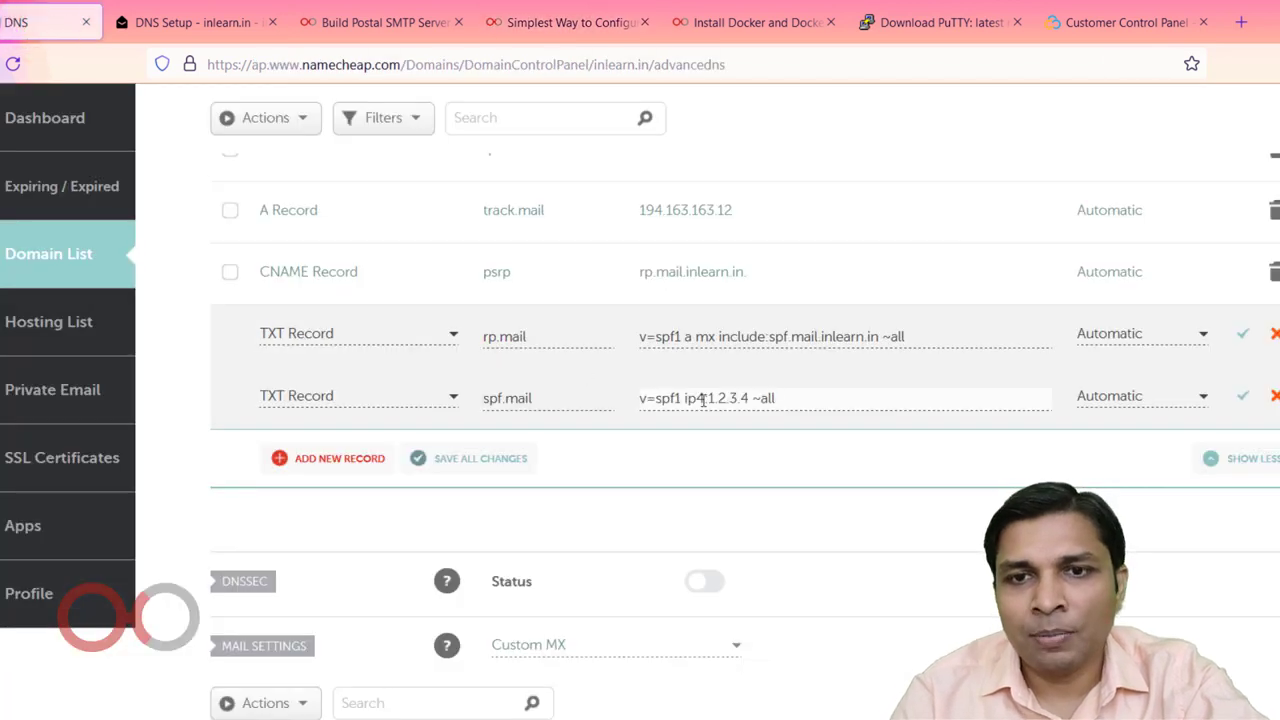
pyautogui.doubleClick(711, 397)
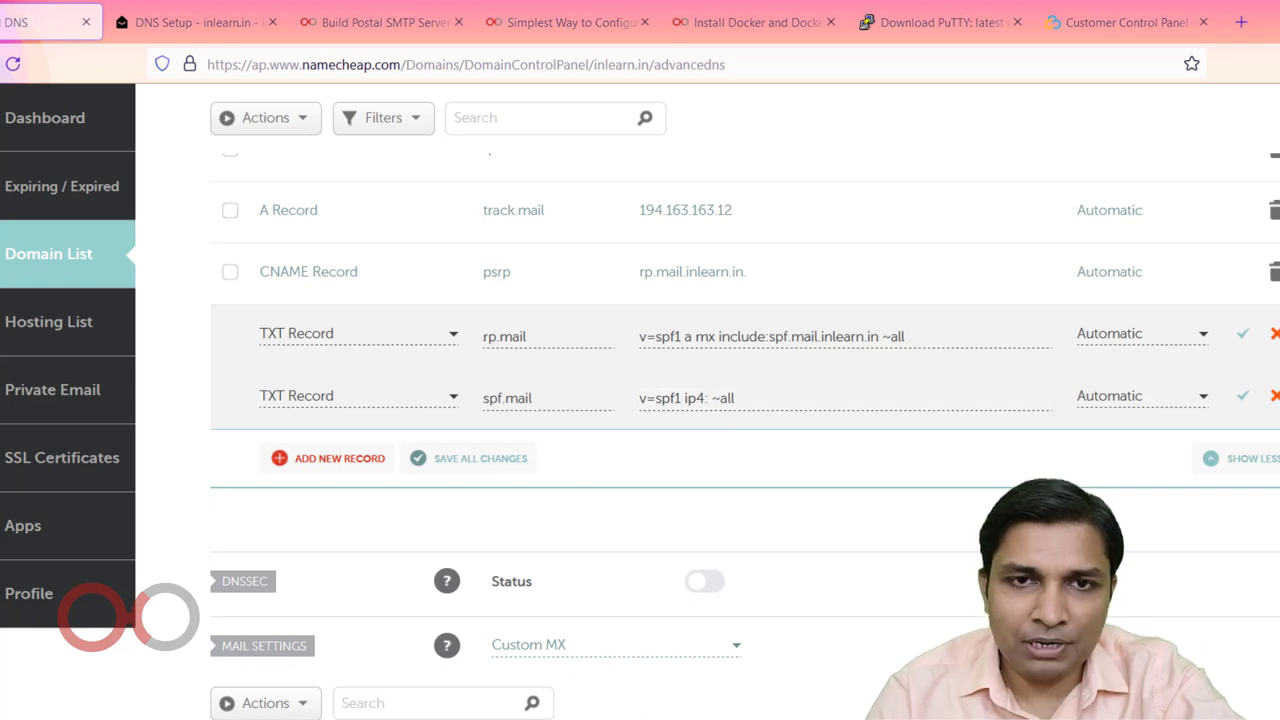
pyautogui.hotkey('alt', 'Tab')
pyautogui.doubleClick(479, 244)
pyautogui.hotkey('ctrl', 'c')
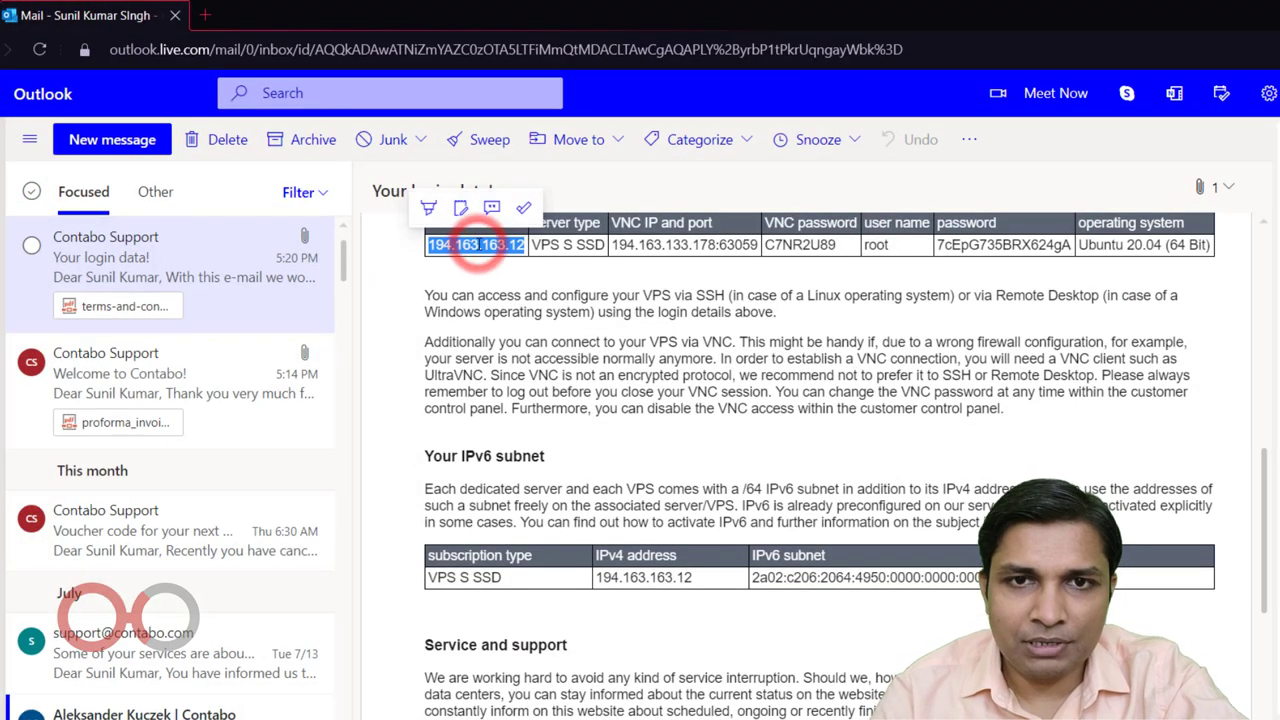
pyautogui.hotkey('alt', 'Tab')
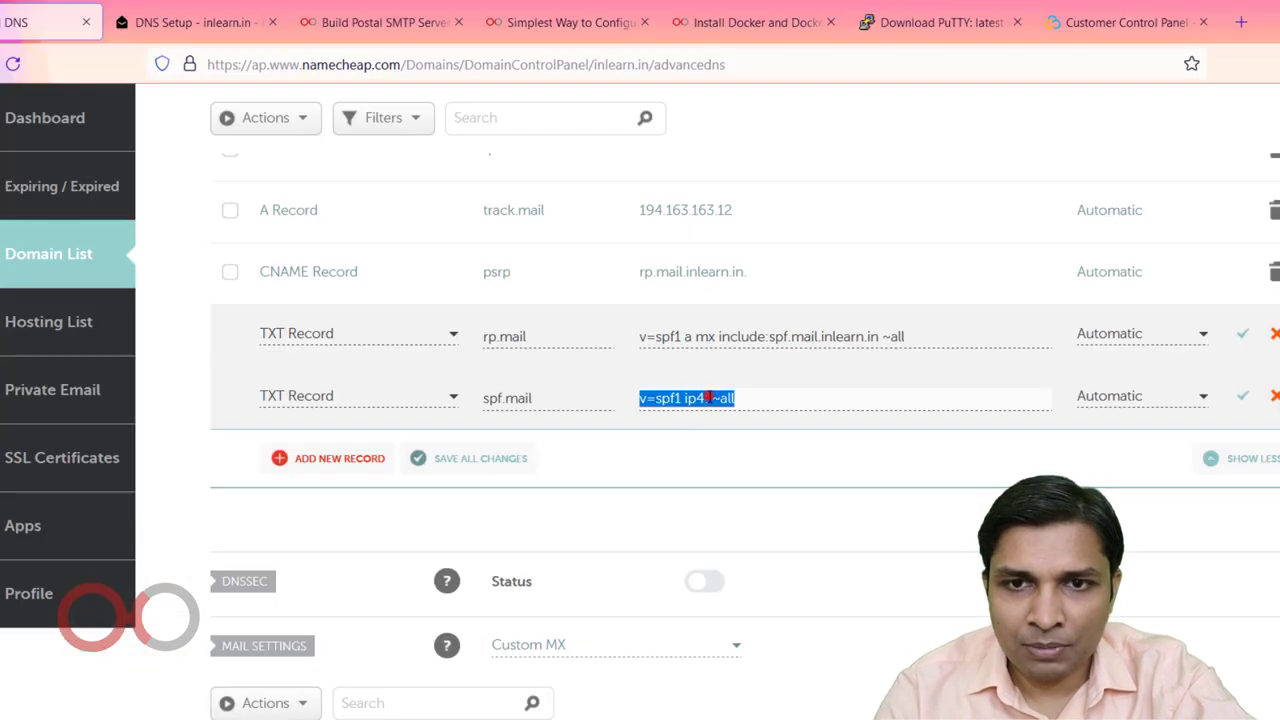
pyautogui.click(710, 398)
pyautogui.hotkey('ctrl', 'v')
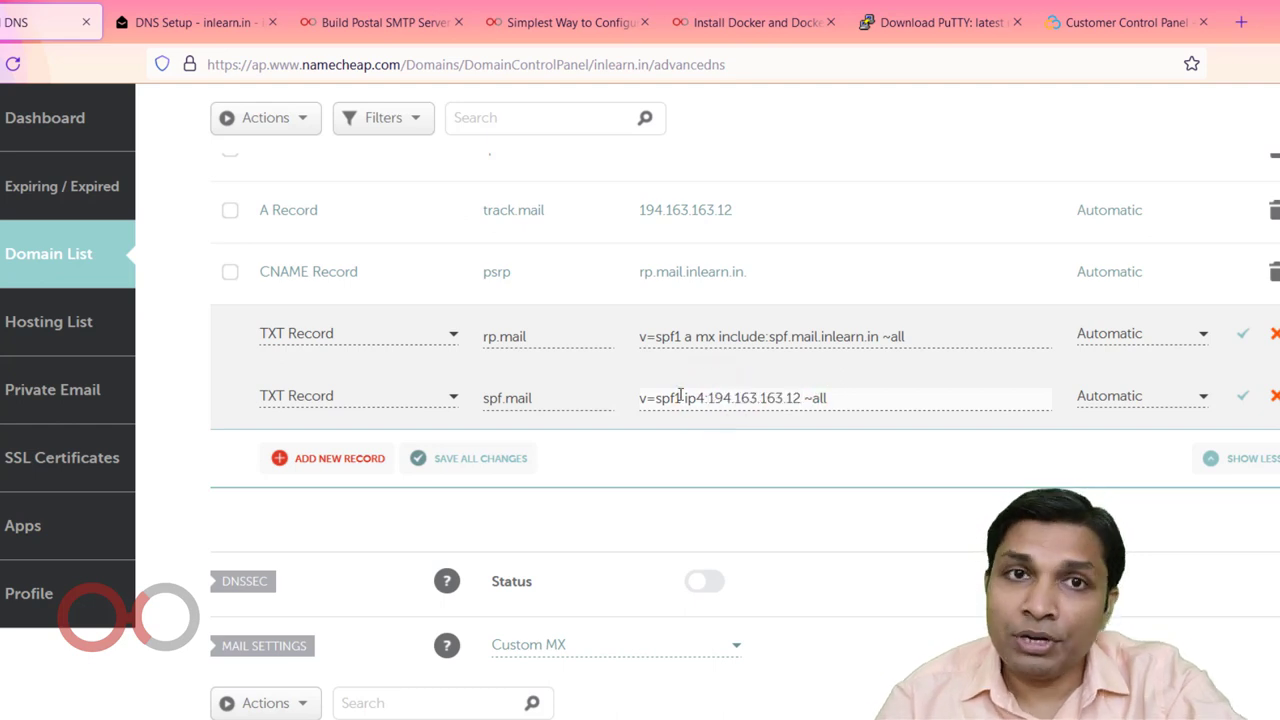
# - Add a TXT record with host _dmarc
pyautogui.click(547, 23)
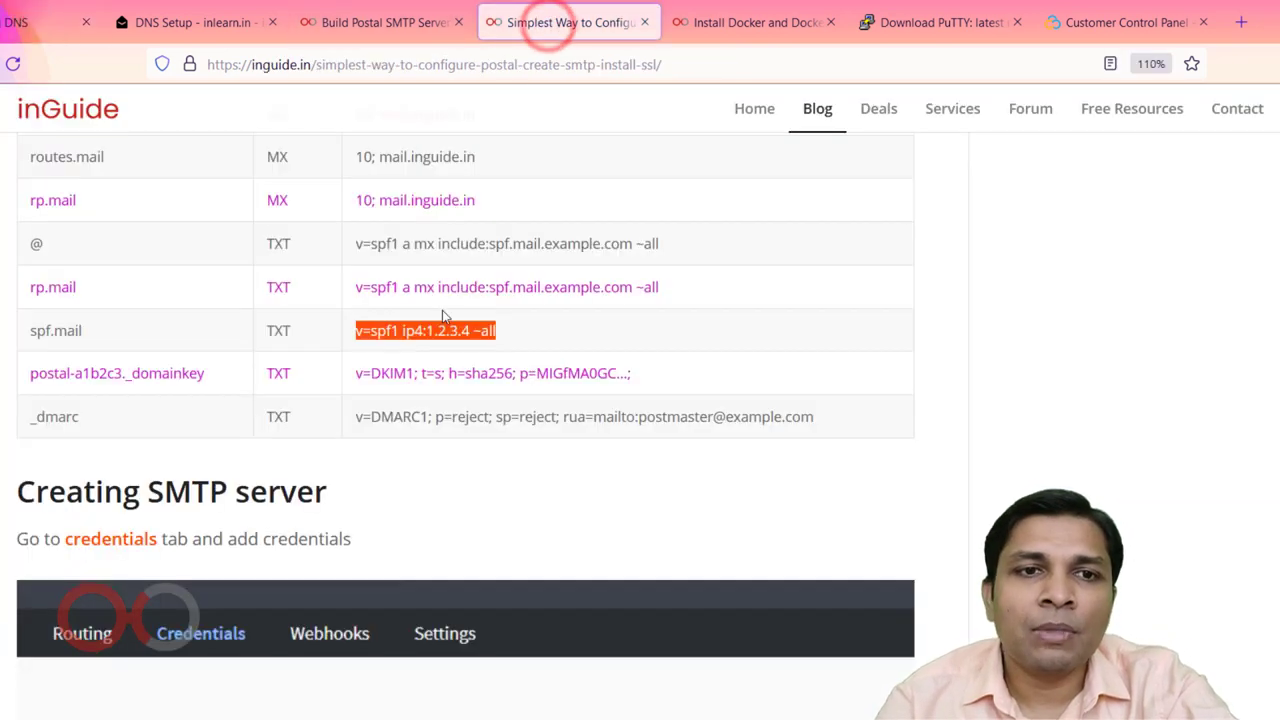
pyautogui.scroll(-1, 443, 316)
pyautogui.tripleClick(120, 258)
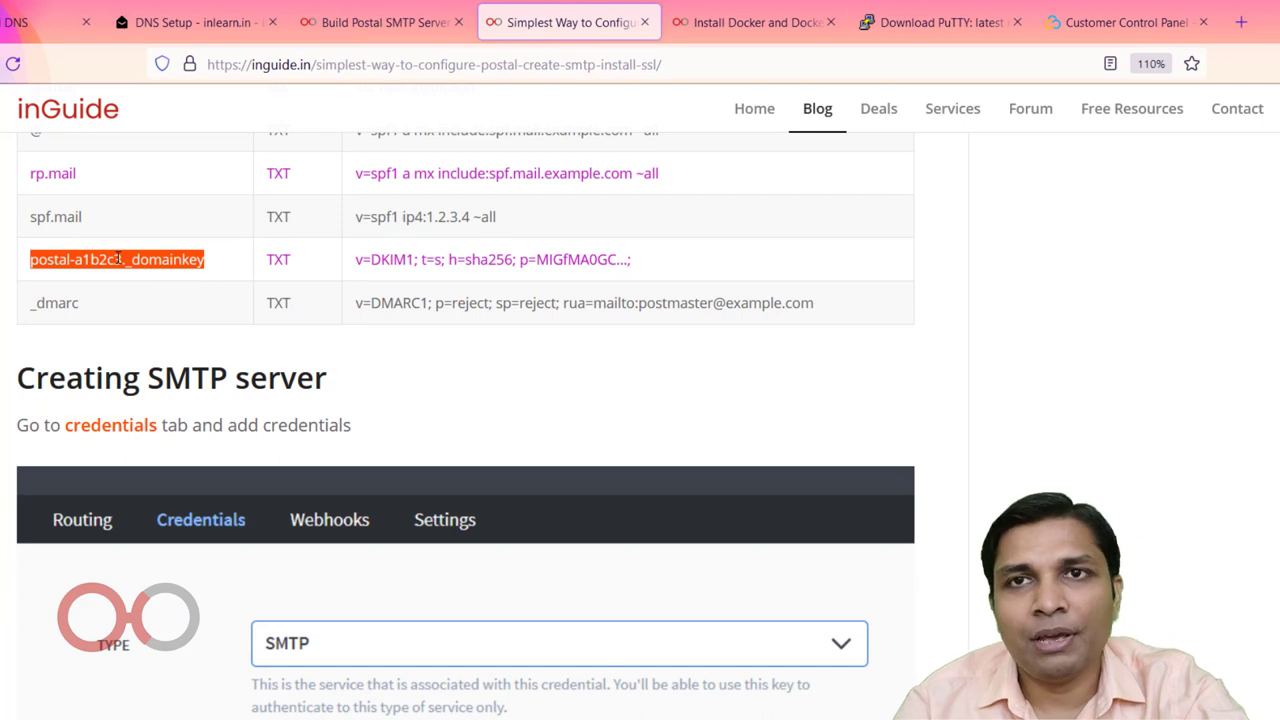
pyautogui.click(118, 258)
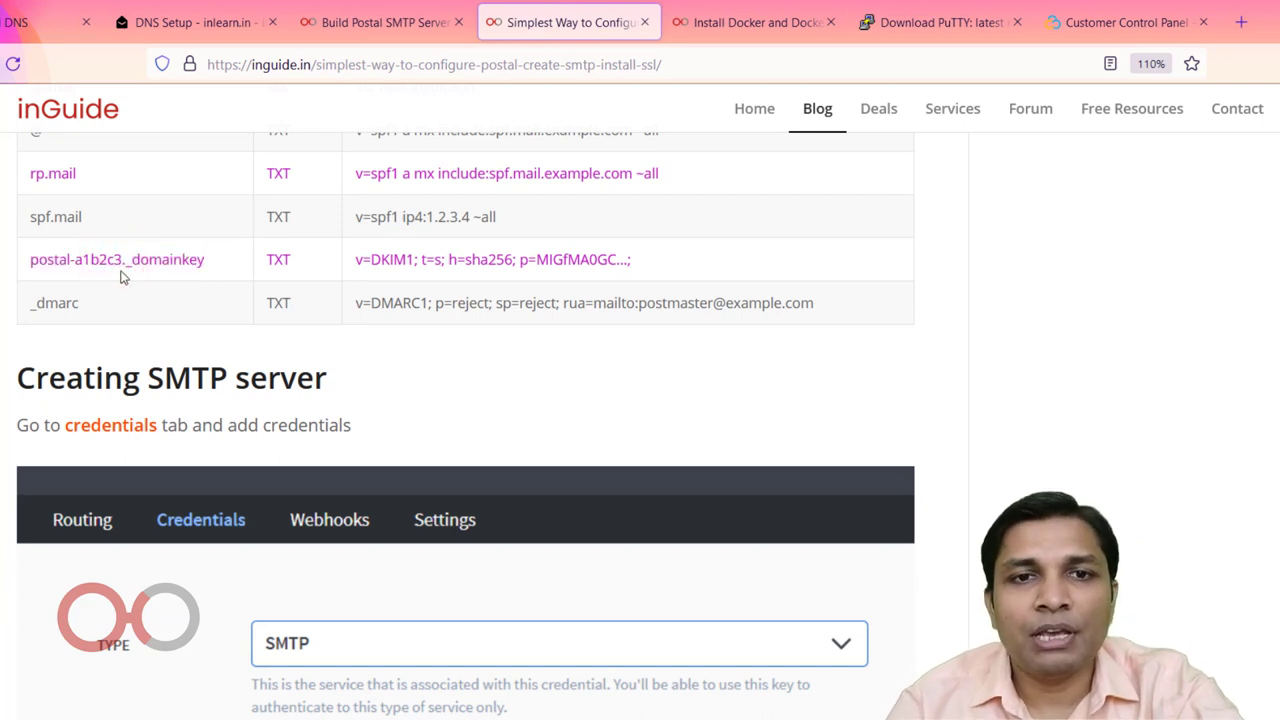
pyautogui.doubleClick(31, 305)
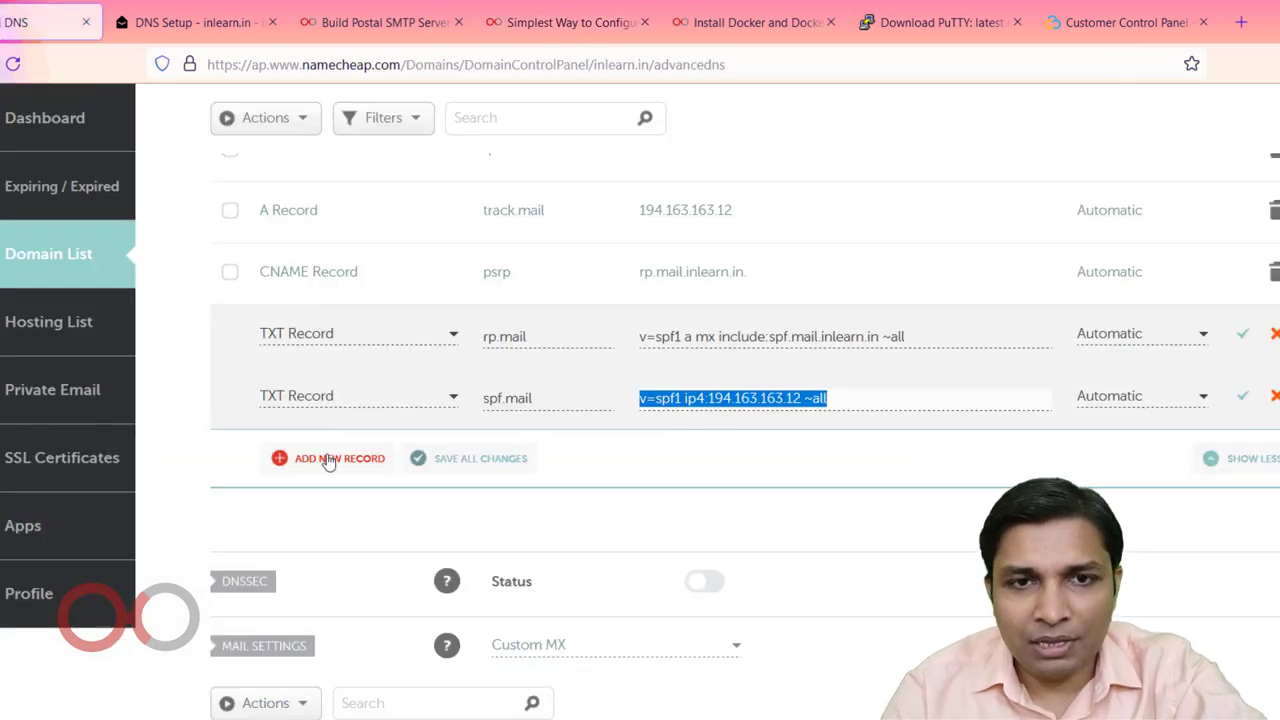
pyautogui.click(328, 459)
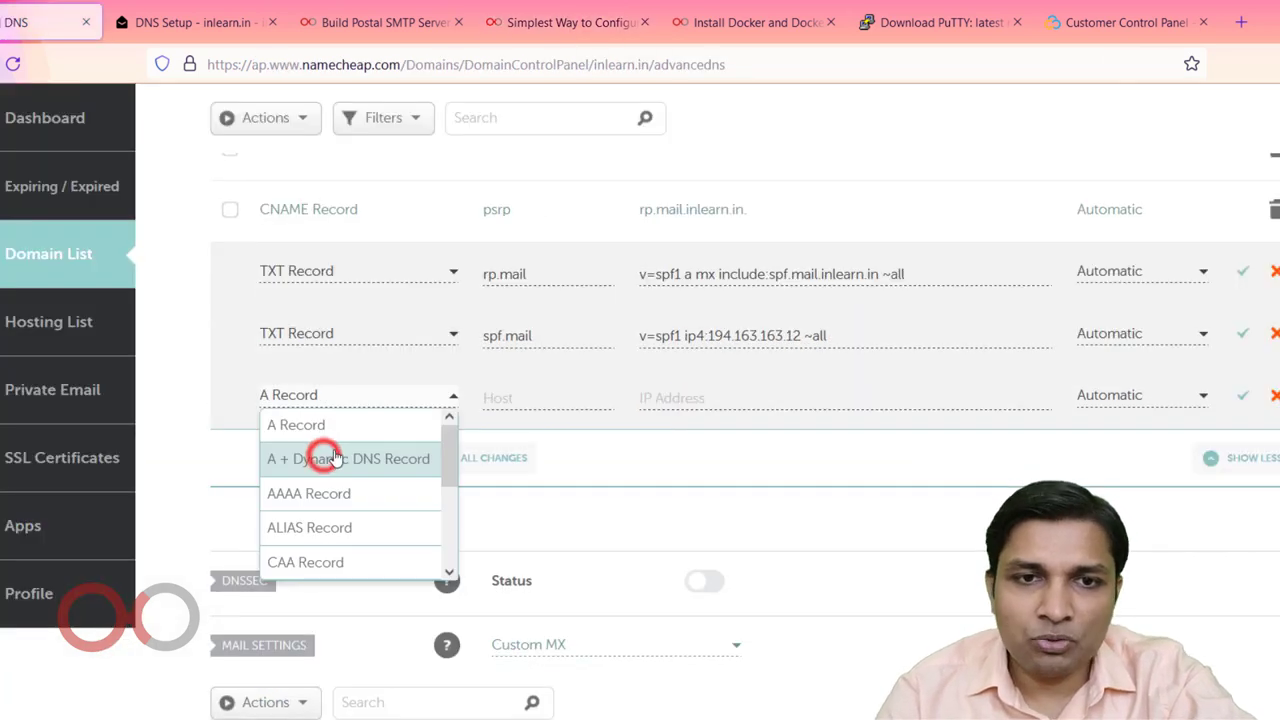
pyautogui.scroll(-2, 340, 491)
pyautogui.click(352, 522)
pyautogui.click(553, 398)
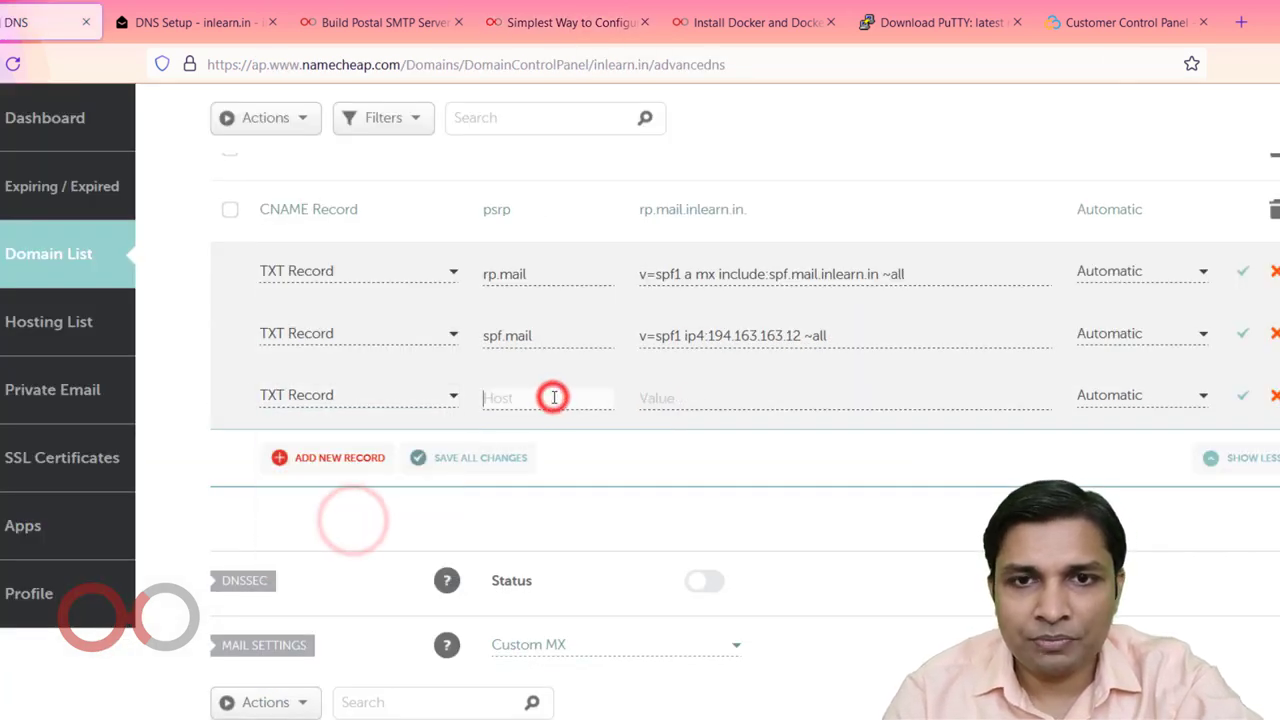
pyautogui.hotkey('ctrl', 'v')
pyautogui.click(666, 398)
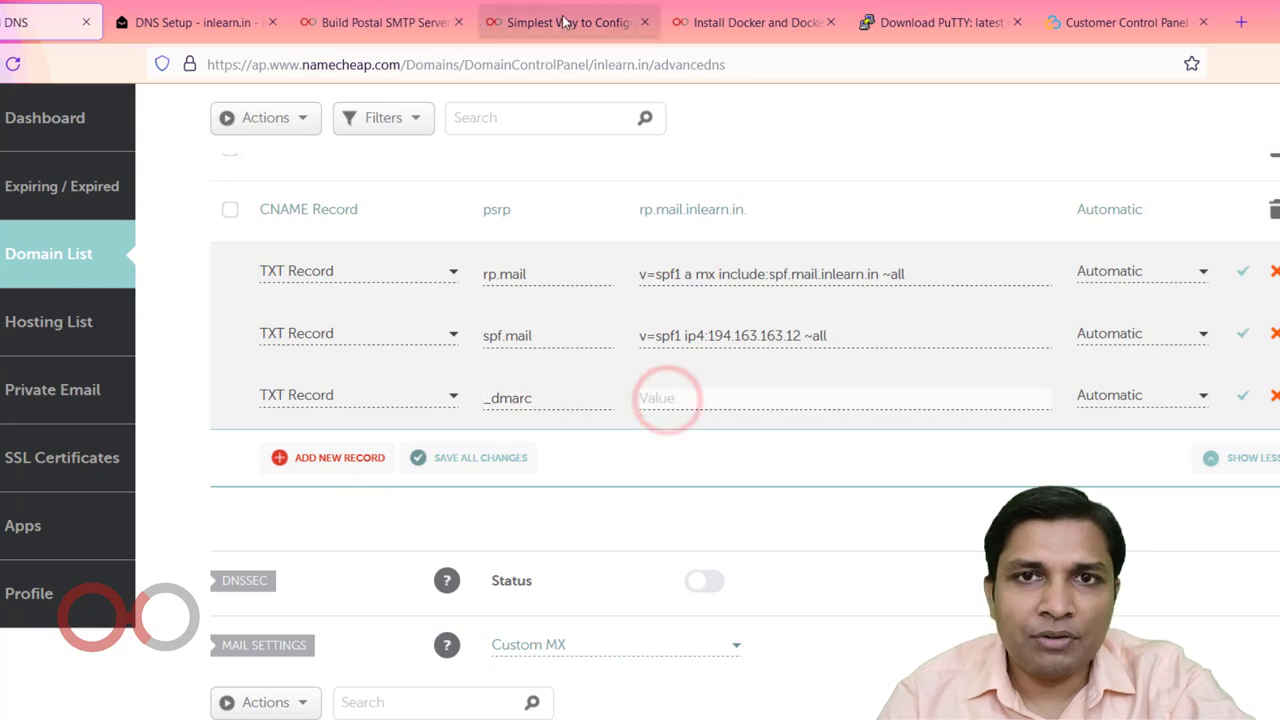
# - Give _dmarc the guide's DMARC value with inlearn.in in place of example.com, and save
pyautogui.click(562, 22)
pyautogui.moveTo(355, 302); pyautogui.dragTo(826, 302)
pyautogui.click(15, 22)
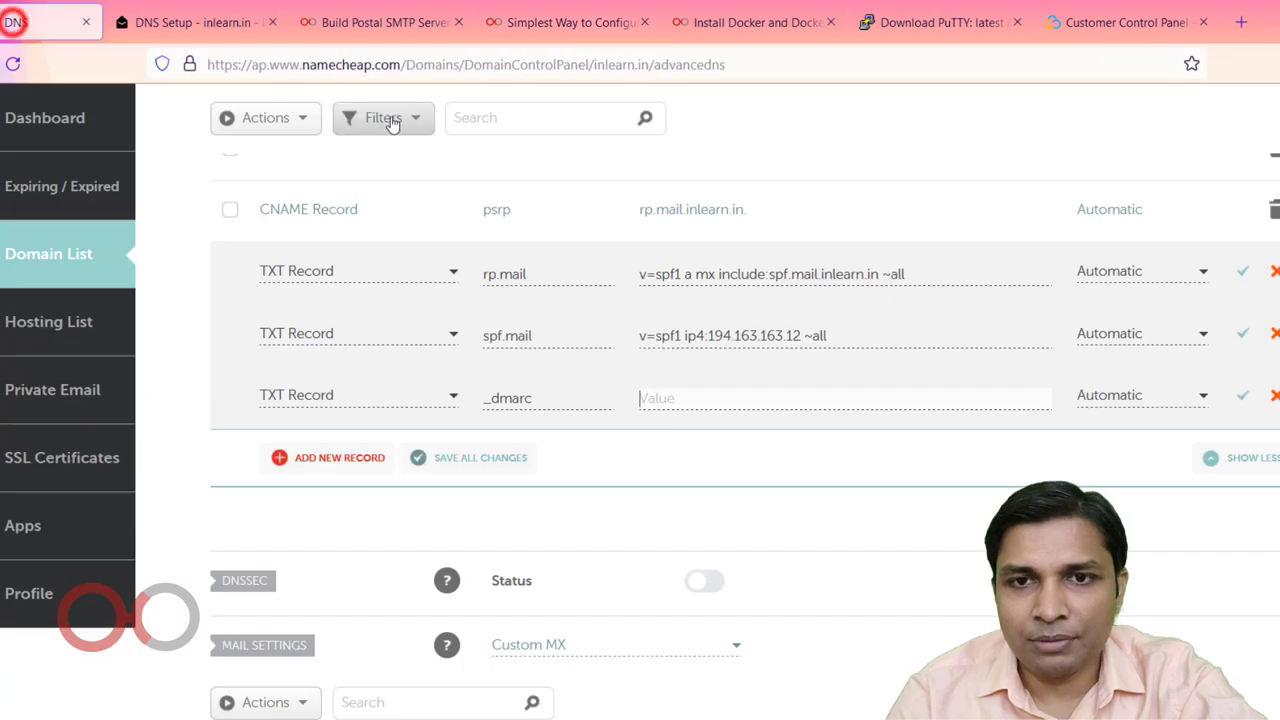
pyautogui.hotkey('ctrl', 'v')
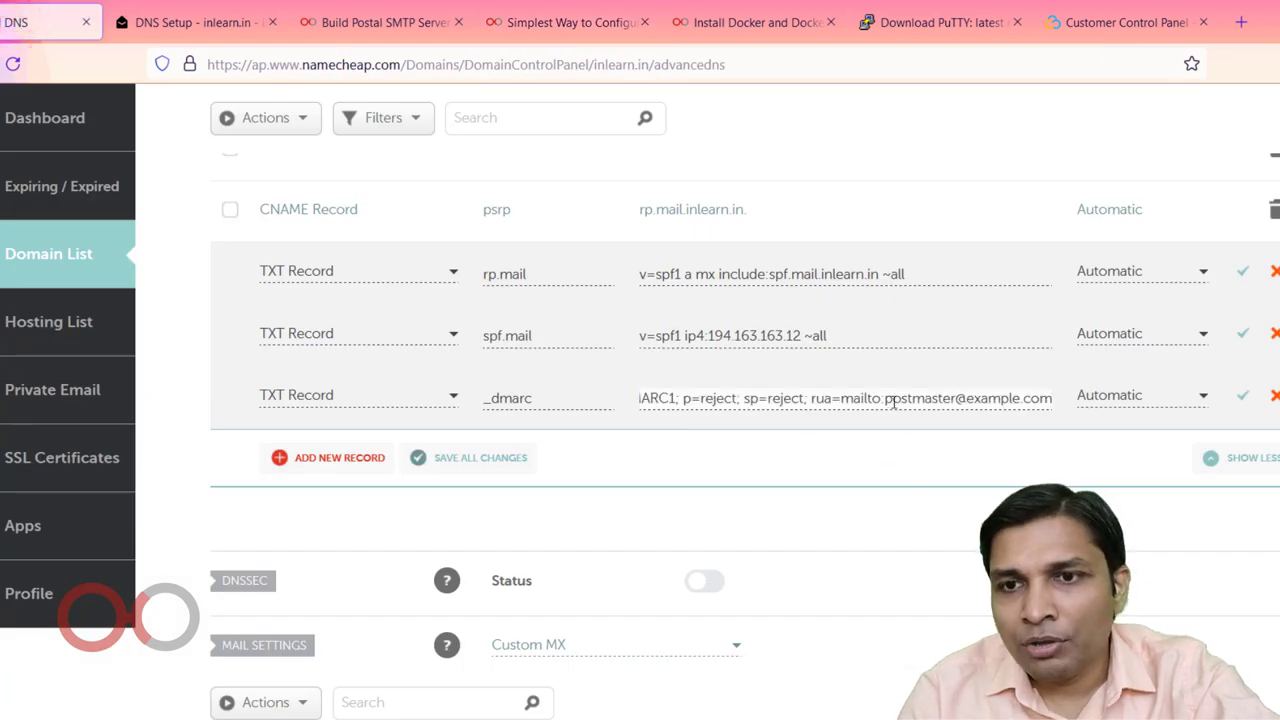
pyautogui.moveTo(1005, 398); pyautogui.dragTo(1052, 398)
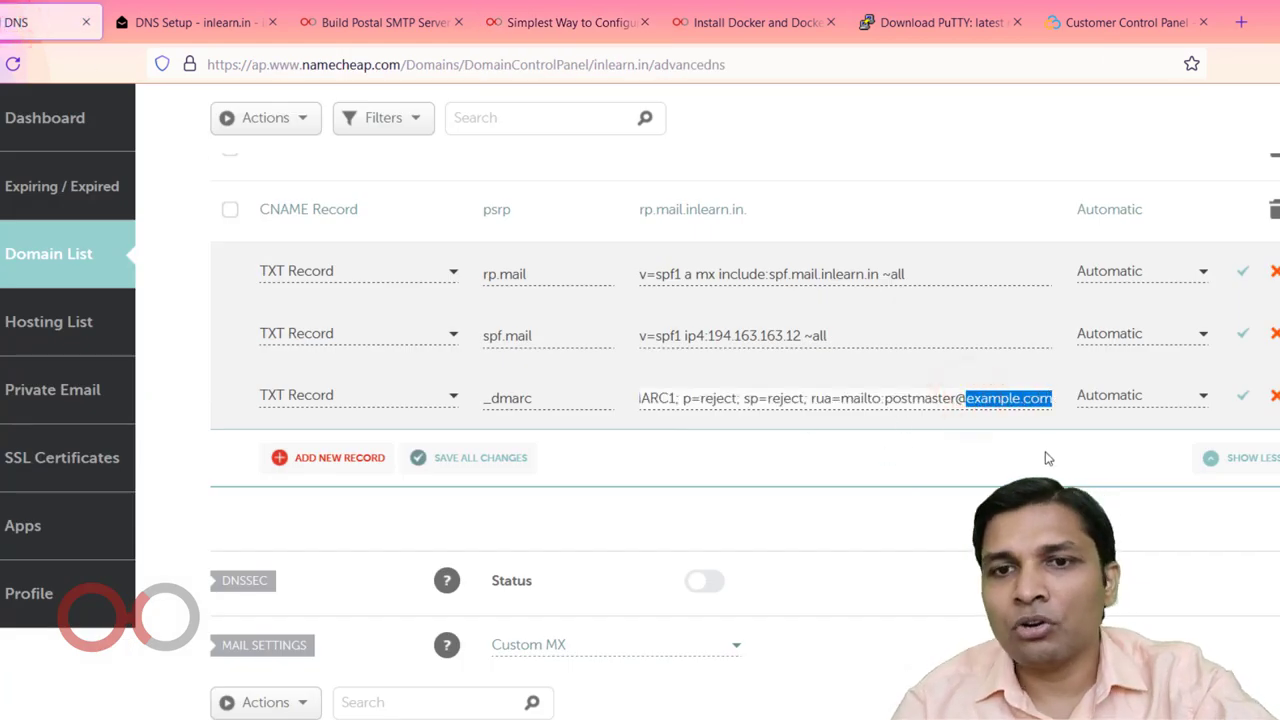
pyautogui.write('in')
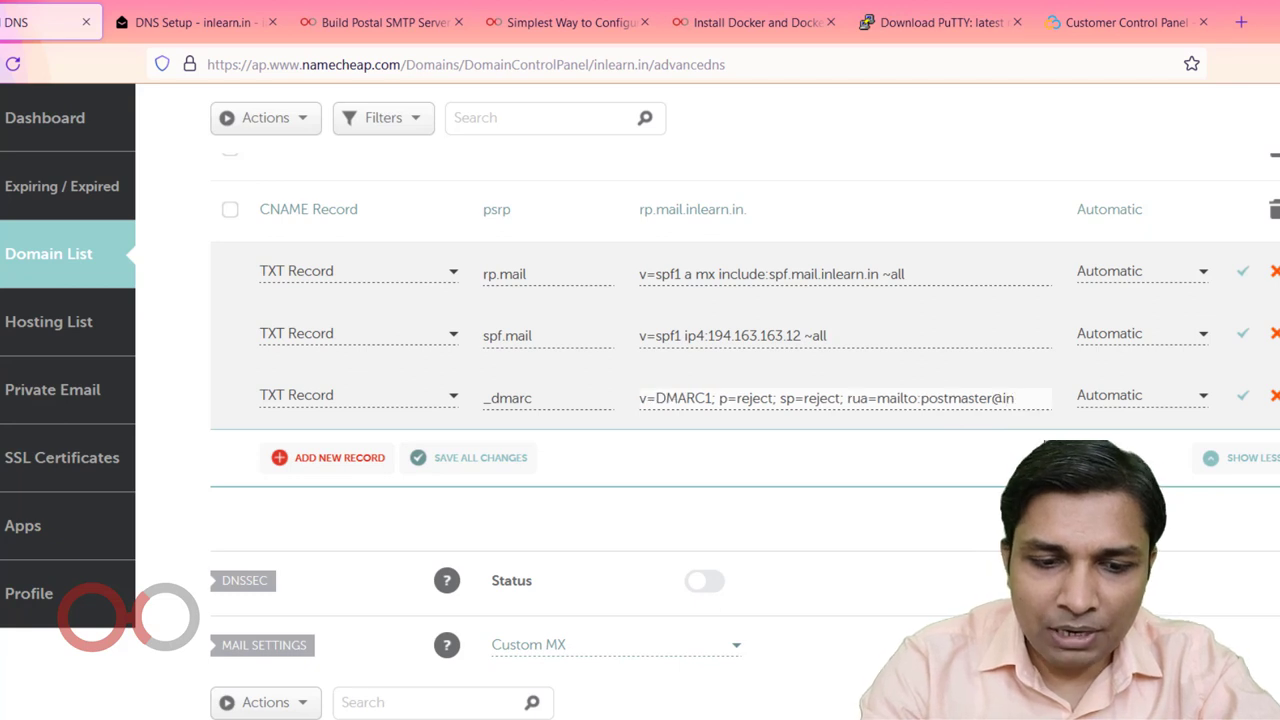
pyautogui.write('learn.in')
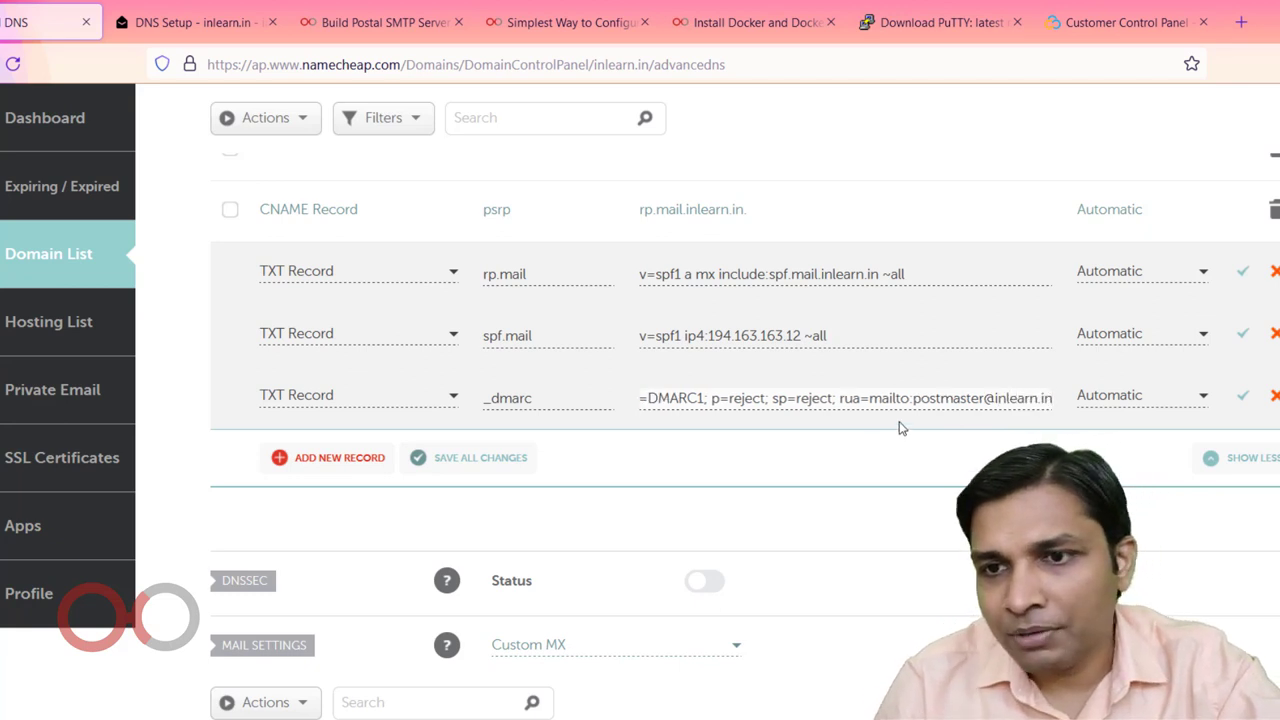
pyautogui.click(483, 462)
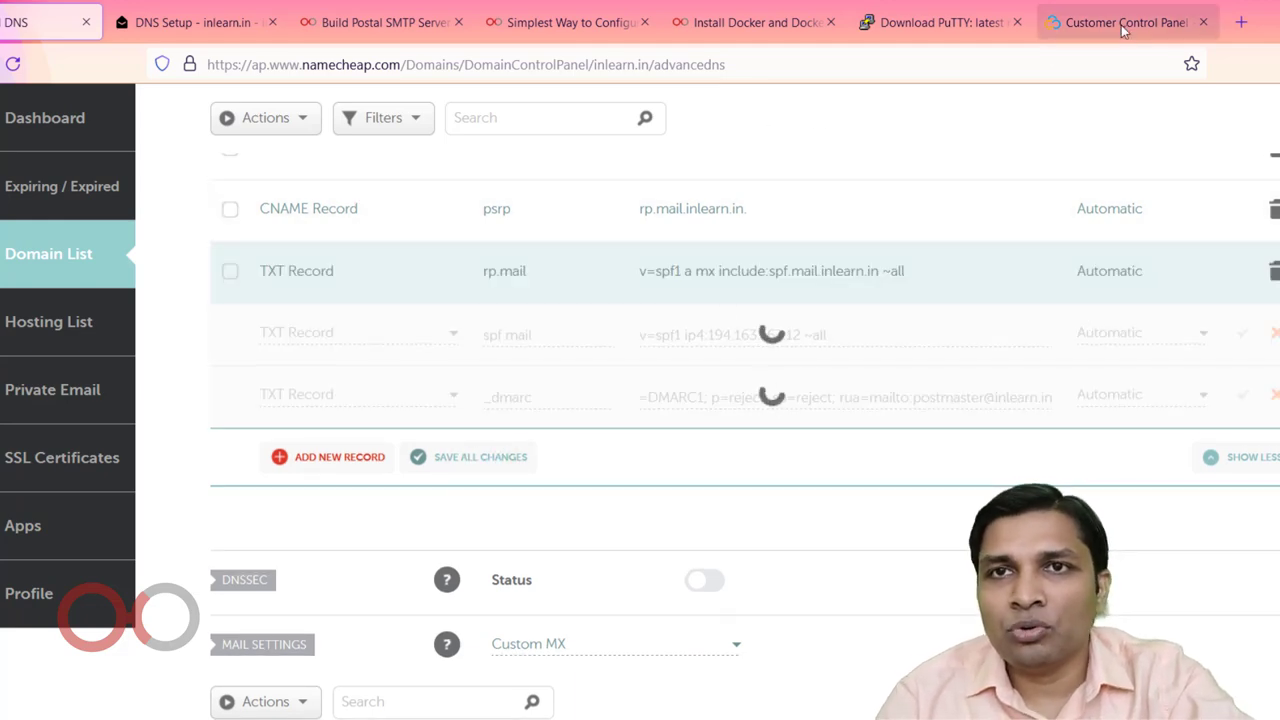
# - Set the reverse DNS PTR record for 194.163.163.12 to mail.inlearn.in
pyautogui.click(1121, 25)
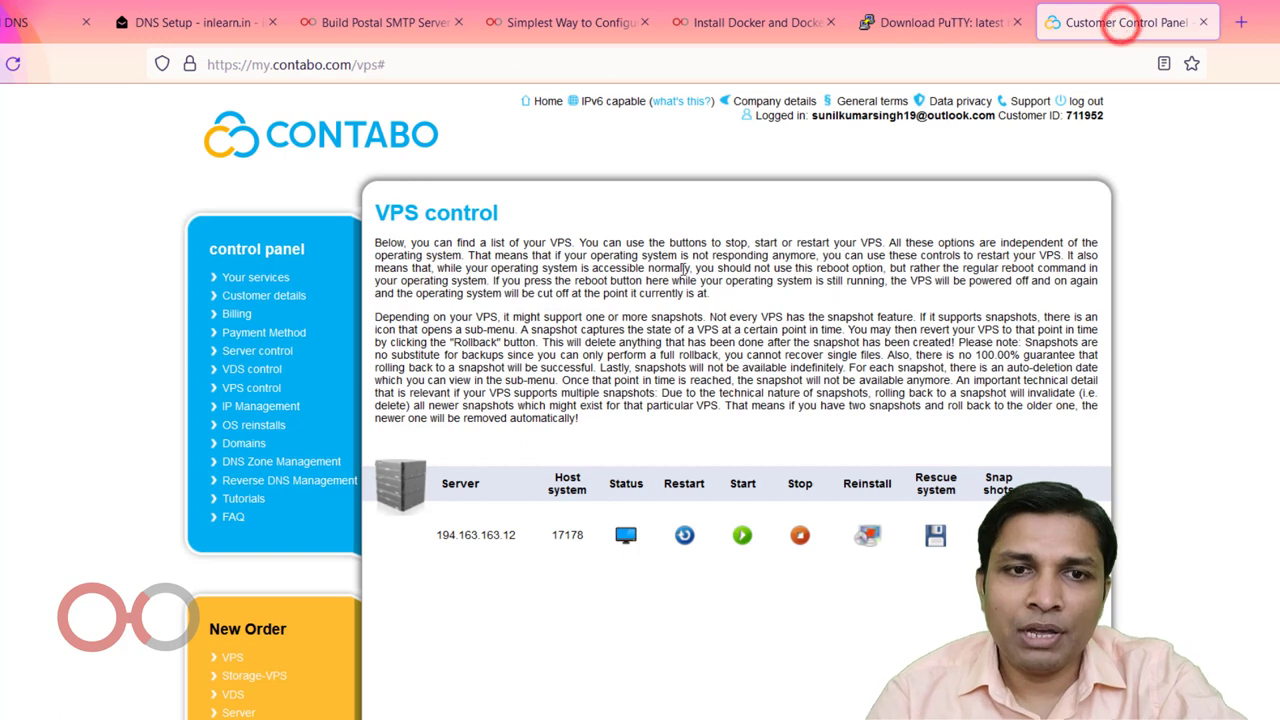
pyautogui.click(277, 482)
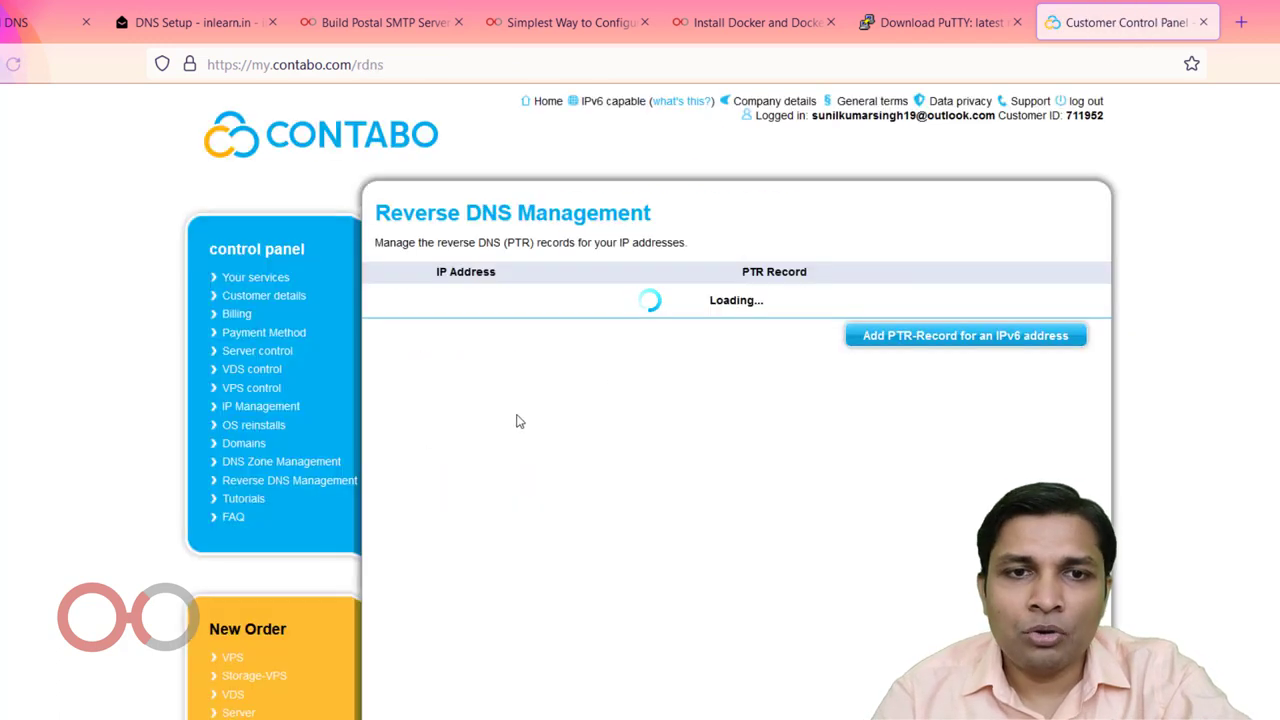
pyautogui.click(305, 488)
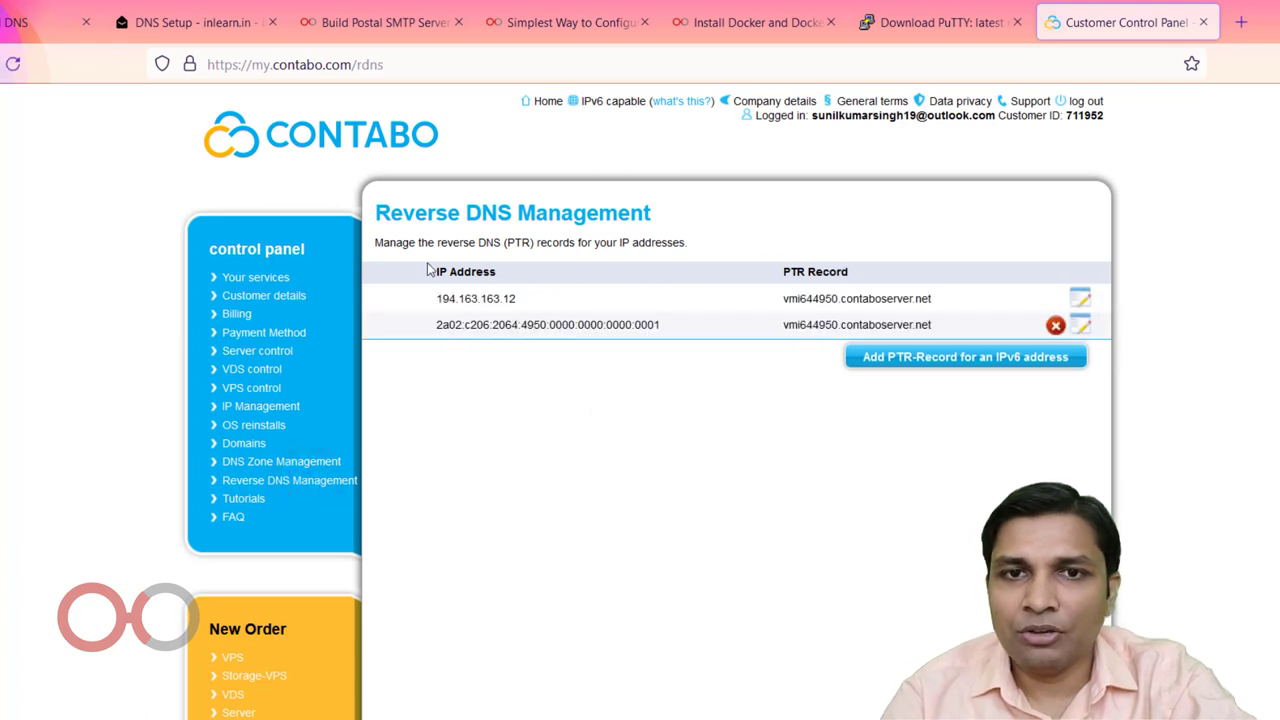
pyautogui.click(1084, 300)
pyautogui.click(717, 462)
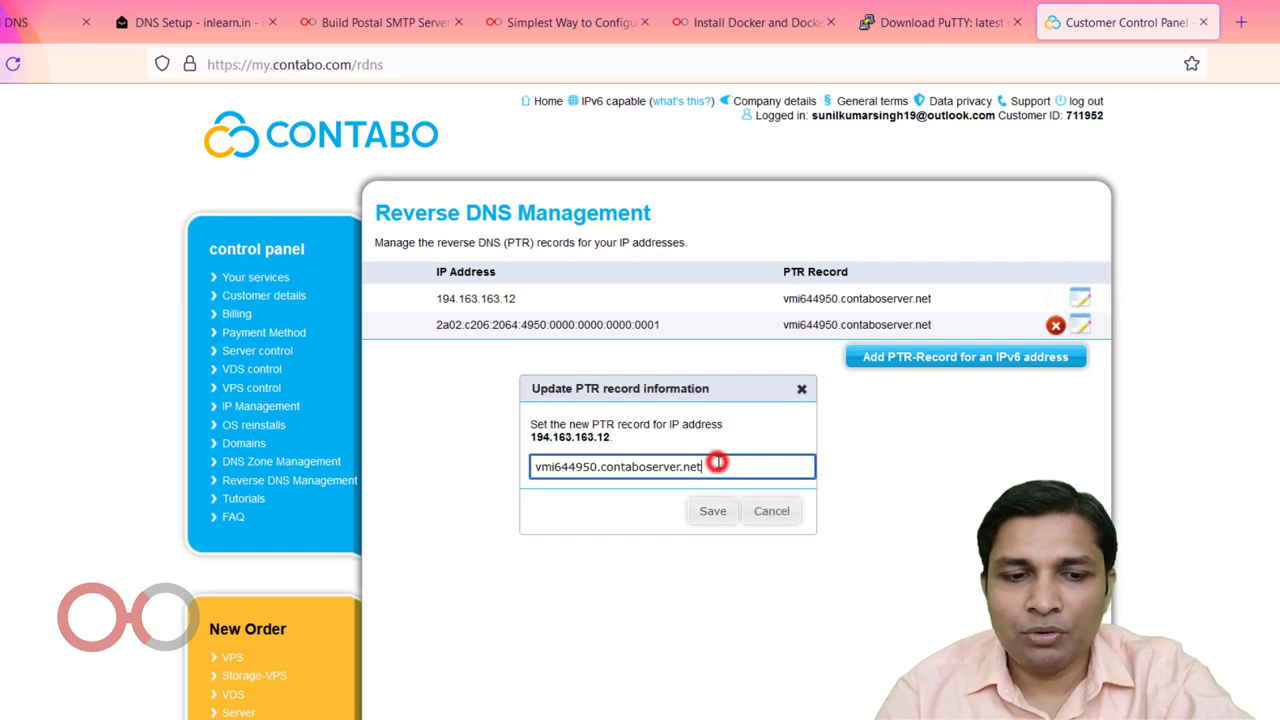
pyautogui.hotkey('ctrl', 'a')
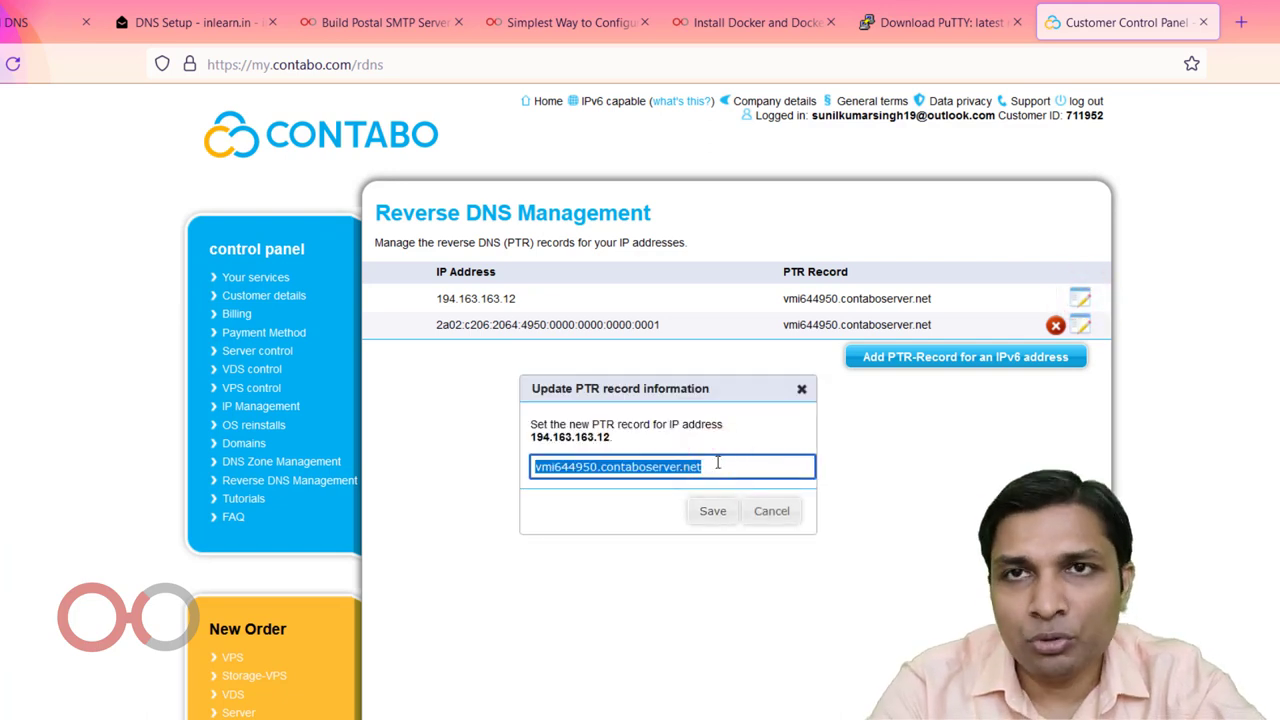
pyautogui.write('mail.inlearn.in')
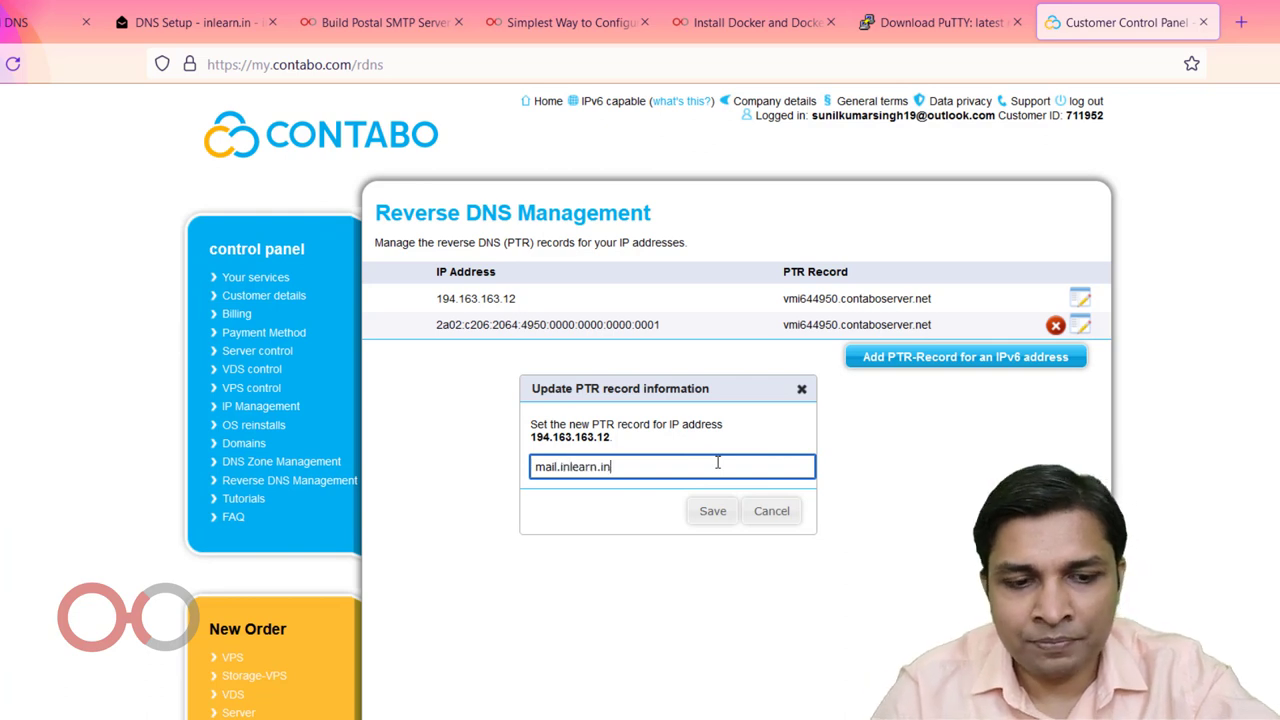
pyautogui.hotkey('ctrl', 'a')
pyautogui.hotkey('ctrl', 'c')
pyautogui.click(716, 510)
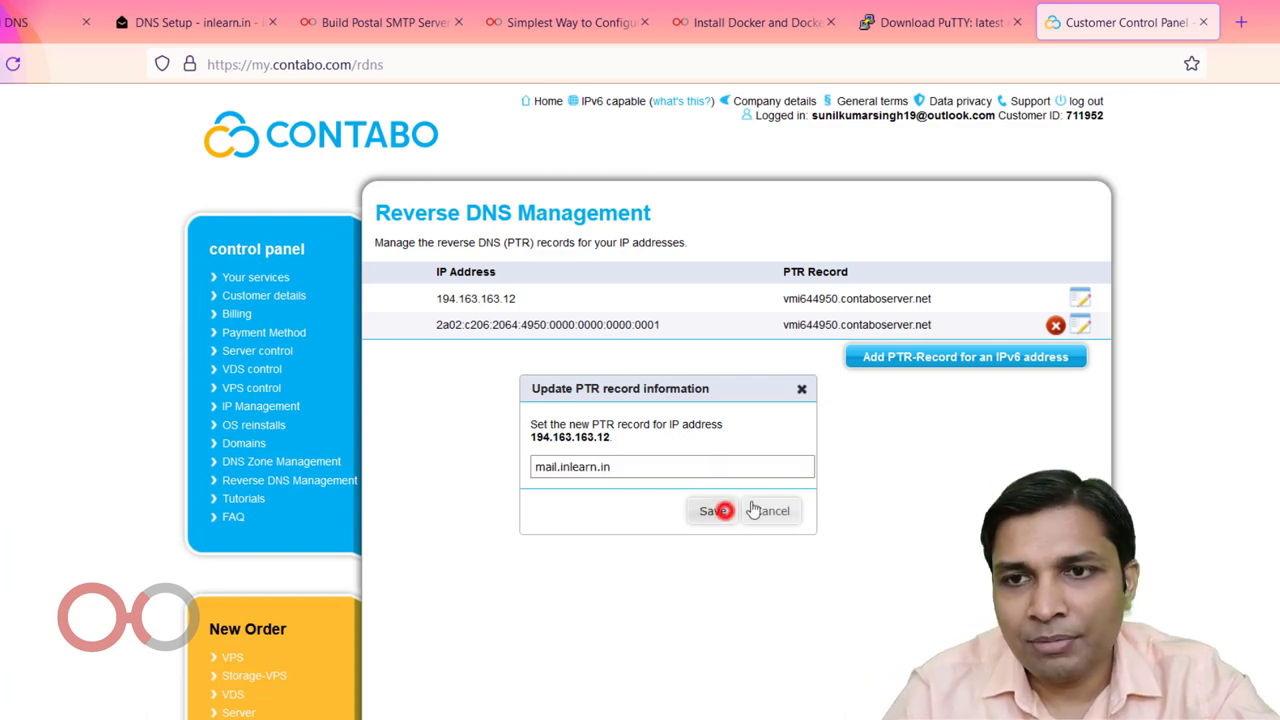
# - Set the IPv6 address's PTR record to mail.inlearn.in as well
pyautogui.click(1079, 324)
pyautogui.click(646, 460)
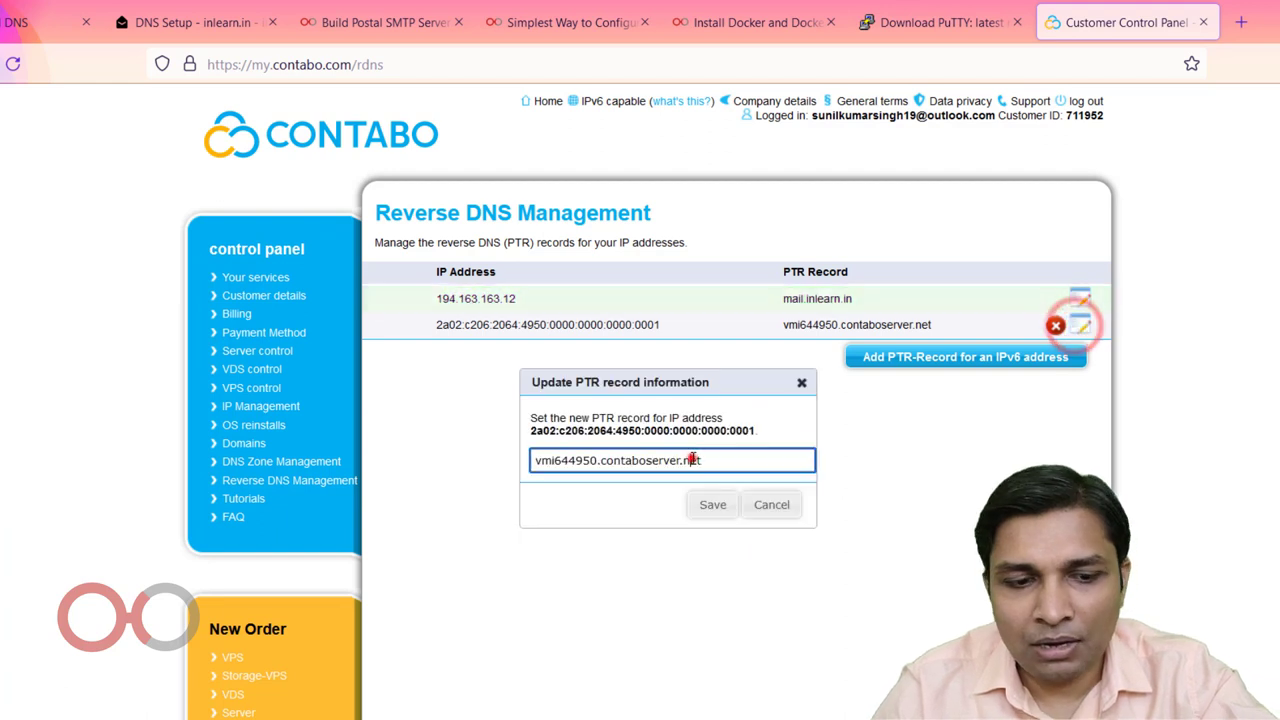
pyautogui.hotkey('ctrl', 'a')
pyautogui.hotkey('ctrl', 'v')
pyautogui.click(718, 506)
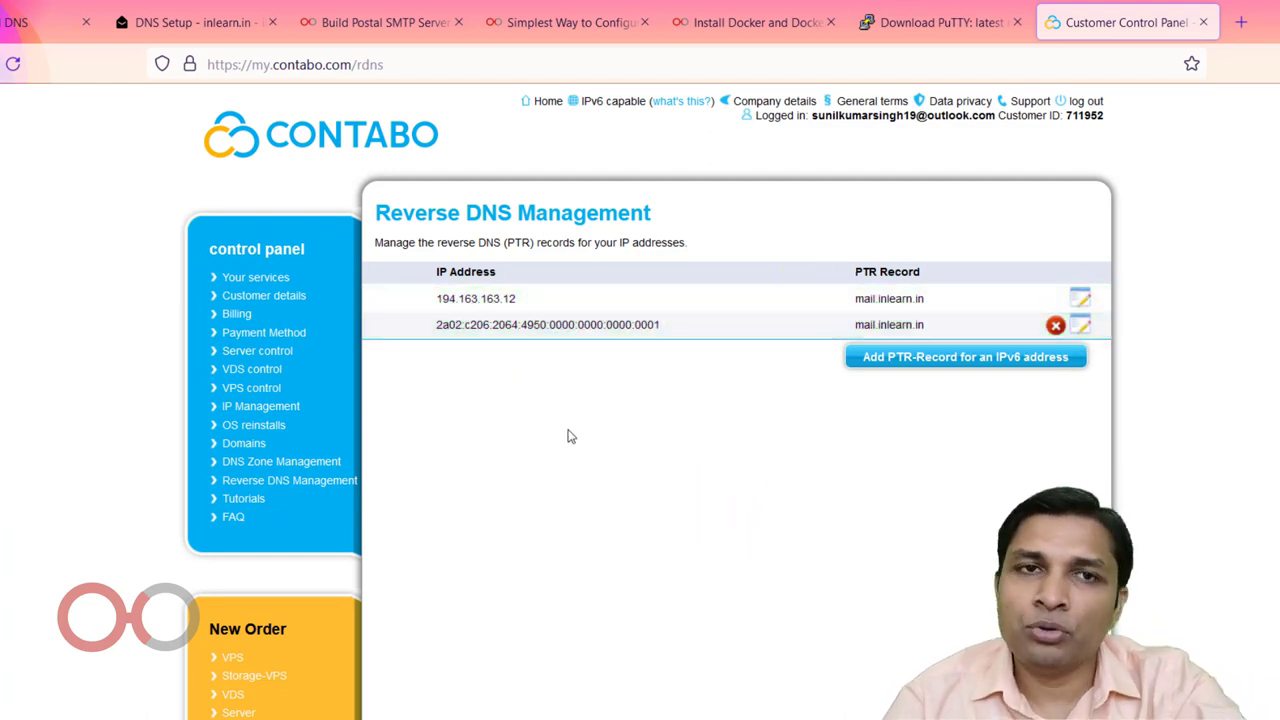
# - Verify inlearn.in's SPF, DKIM, MX and Return Path records in Postal, then view outgoing messages
pyautogui.click(195, 22)
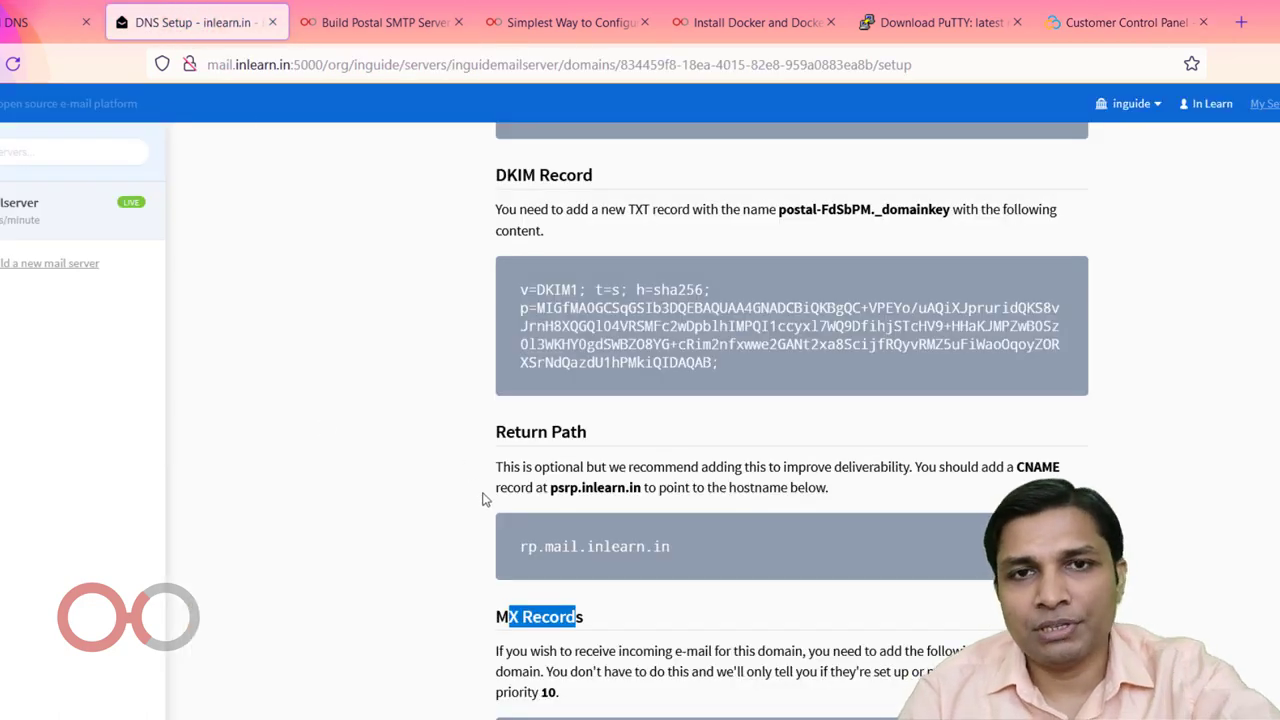
pyautogui.scroll(2, 499, 470)
pyautogui.scroll(4, 501, 472)
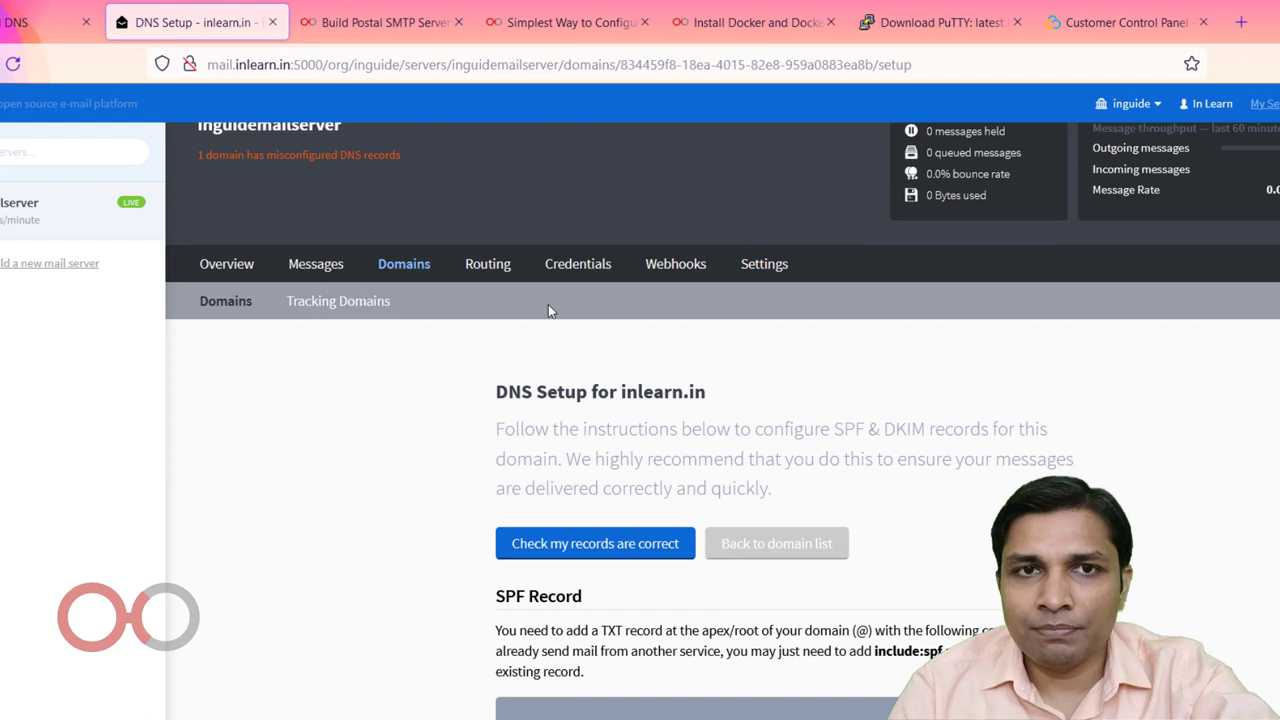
pyautogui.scroll(-1, 836, 484)
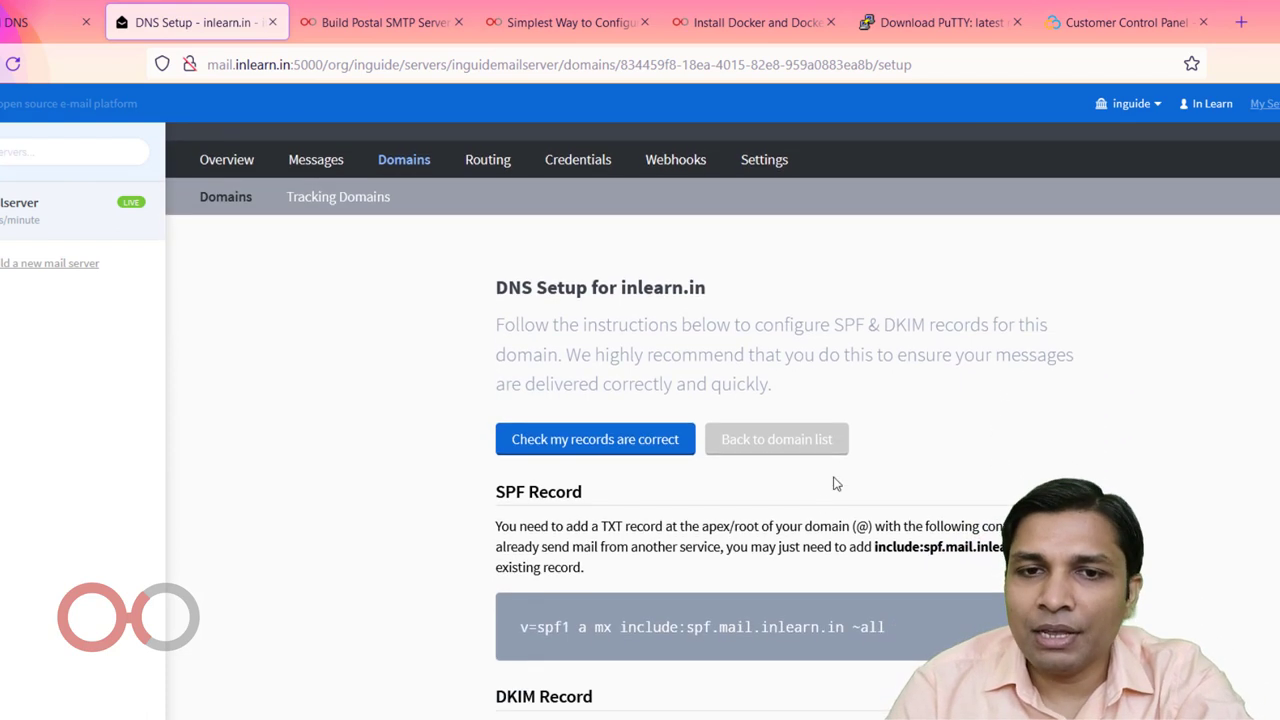
pyautogui.click(595, 443)
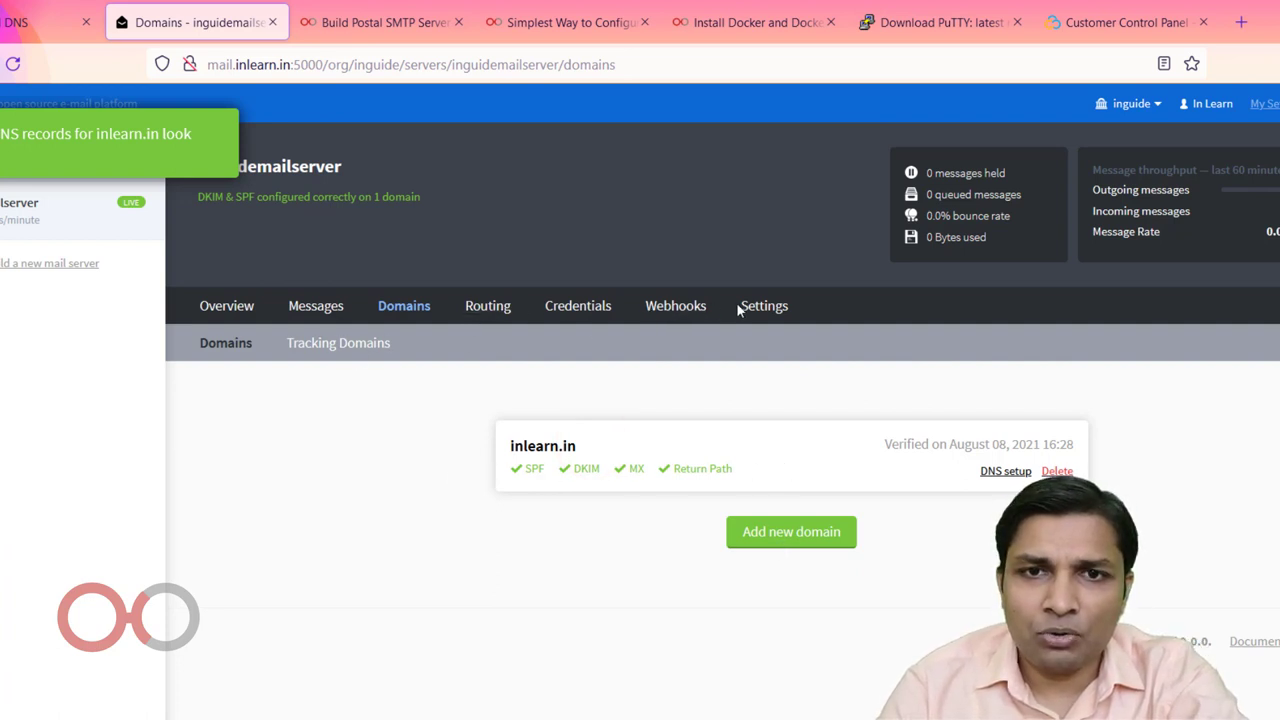
pyautogui.click(327, 310)
pyautogui.click(668, 343)
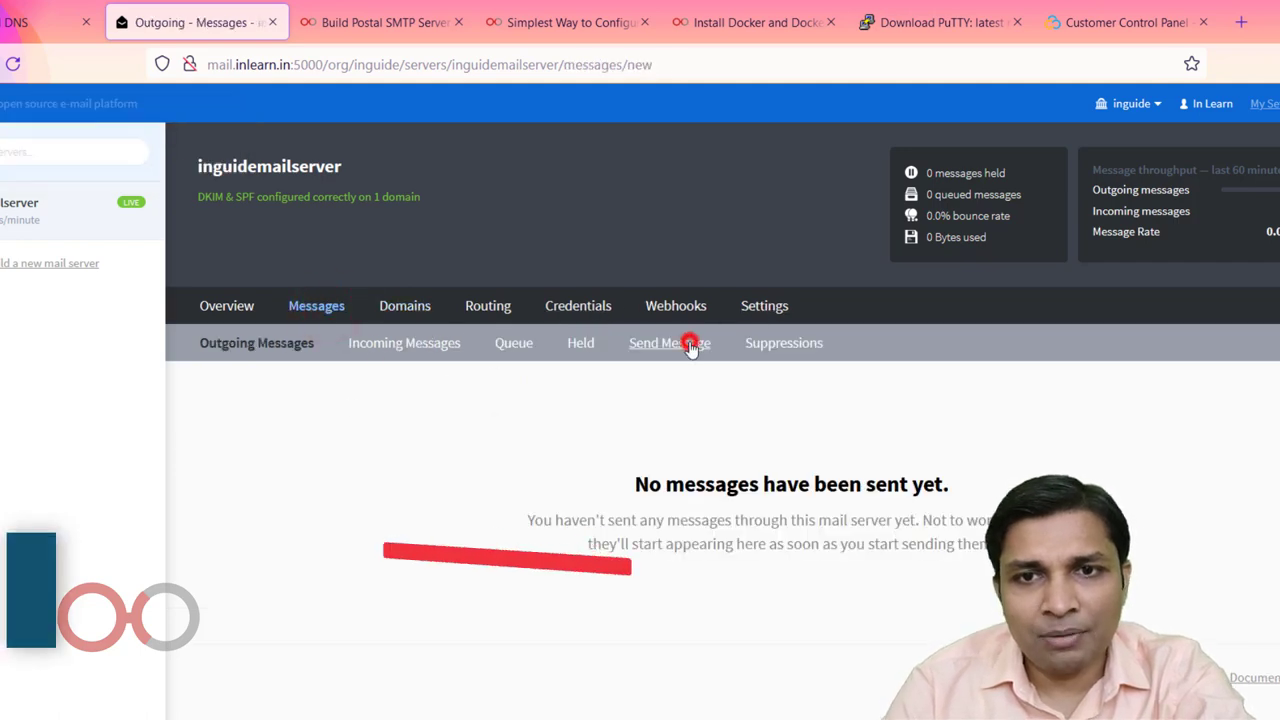
# - Load mail-tester.com in a new tab and copy its generated test address
pyautogui.scroll(-3, 743, 322)
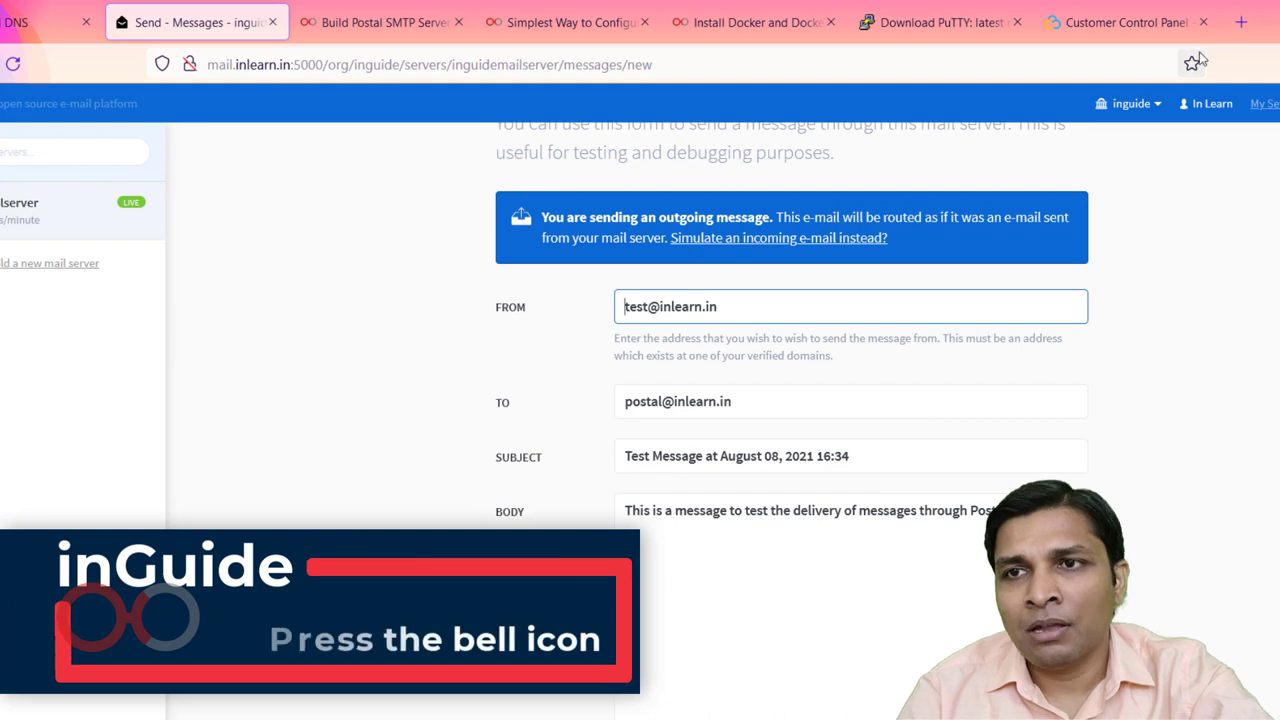
pyautogui.click(1236, 34)
pyautogui.write('mail.')
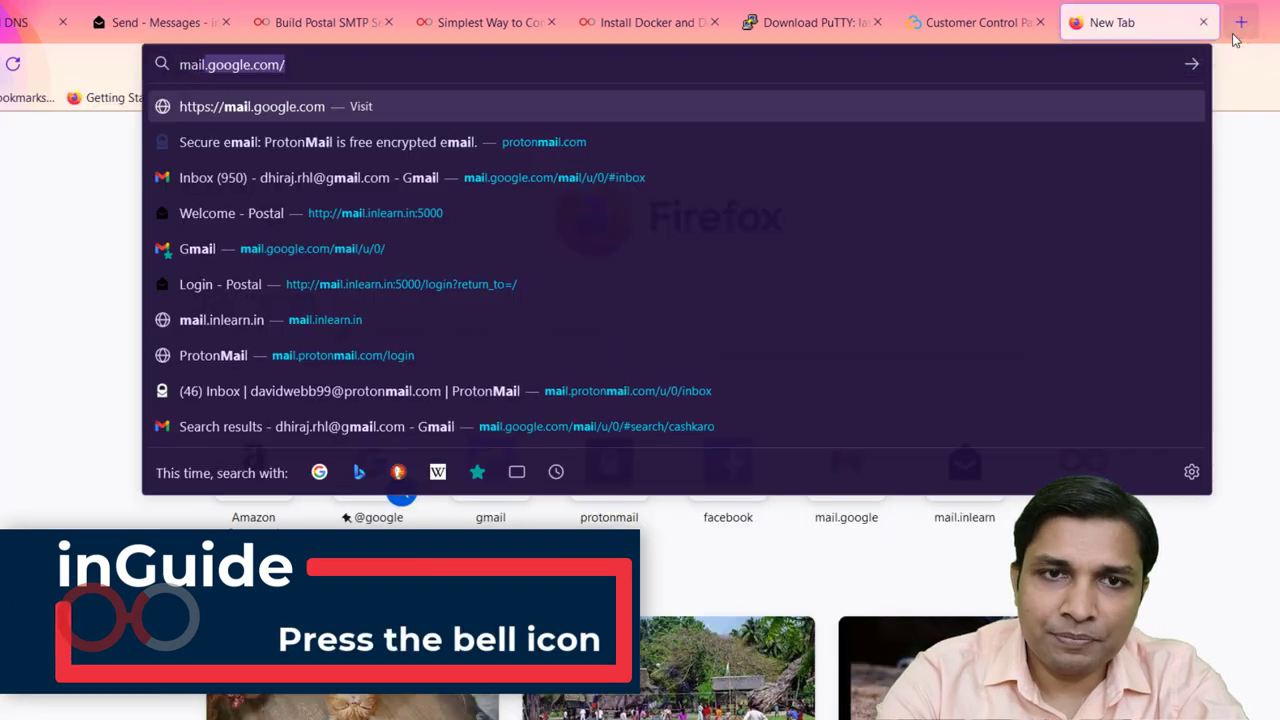
pyautogui.press('BackSpace')
pyautogui.press('BackSpace')
pyautogui.write('-tester')
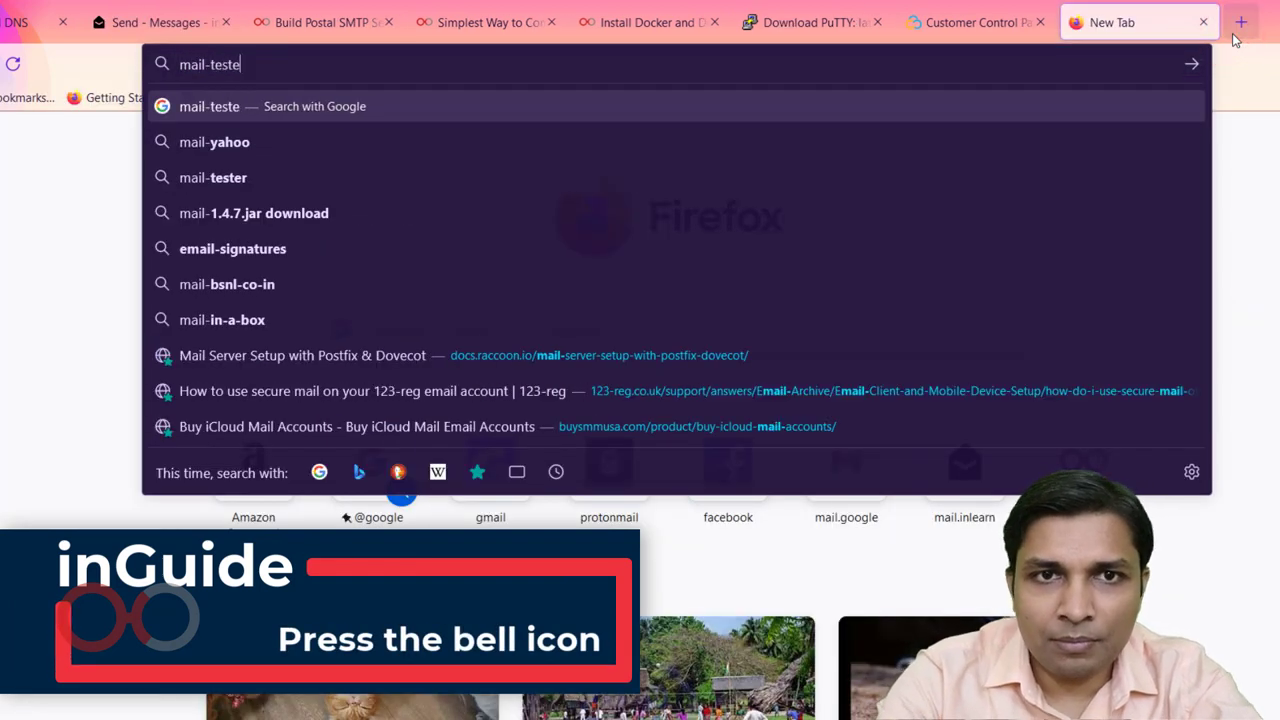
pyautogui.write('.com')
pyautogui.press('Return')
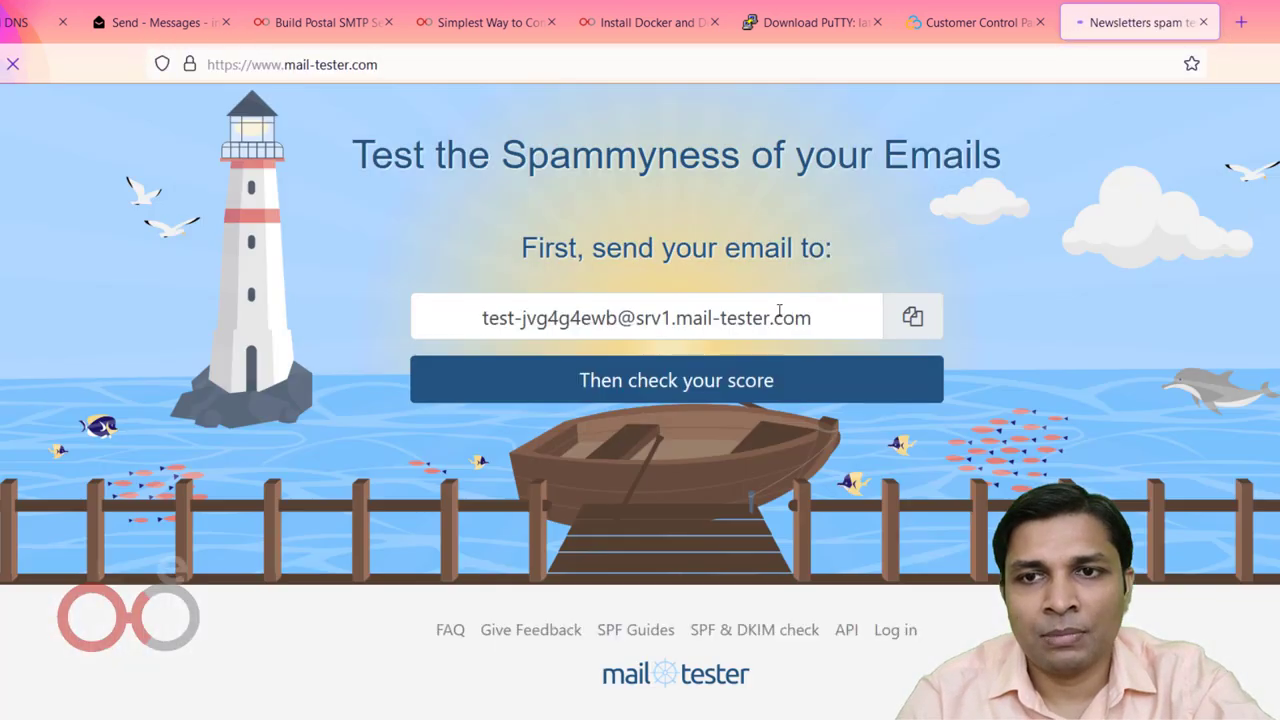
pyautogui.click(914, 312)
# - Paste the mail-tester address as the recipient in Postal's form and send the message
pyautogui.click(145, 18)
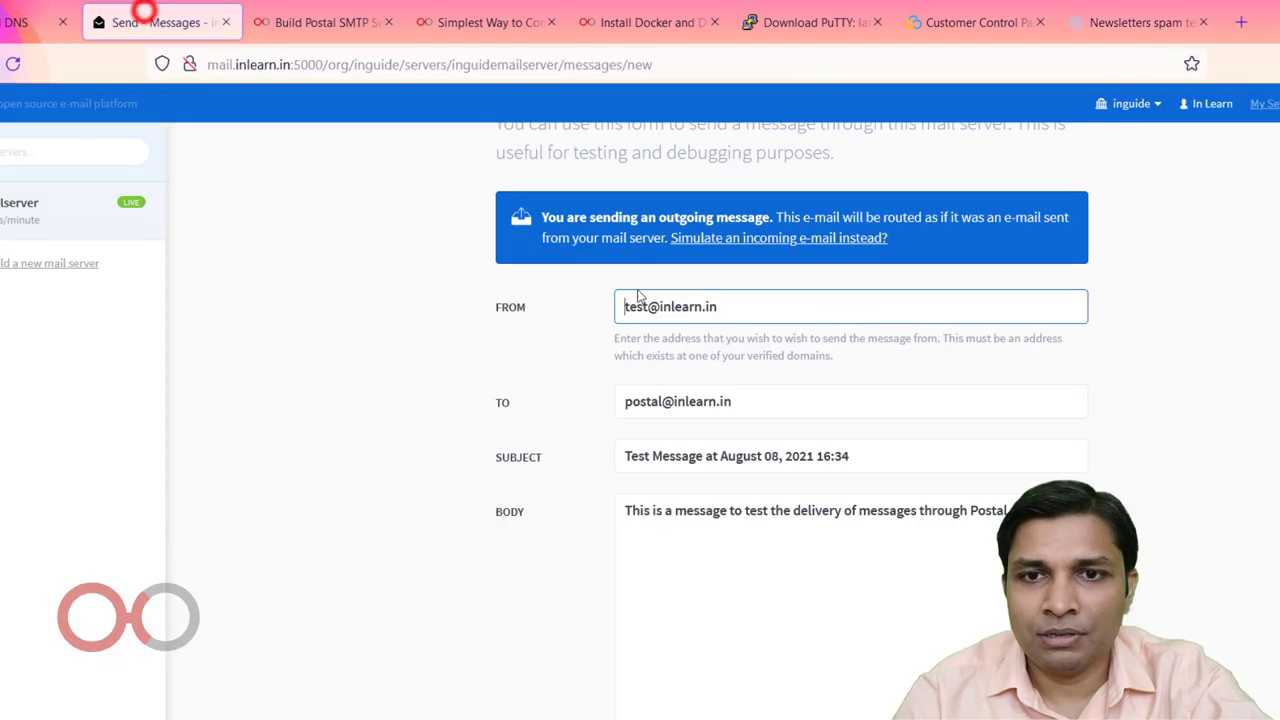
pyautogui.click(842, 412)
pyautogui.hotkey('ctrl', 'a')
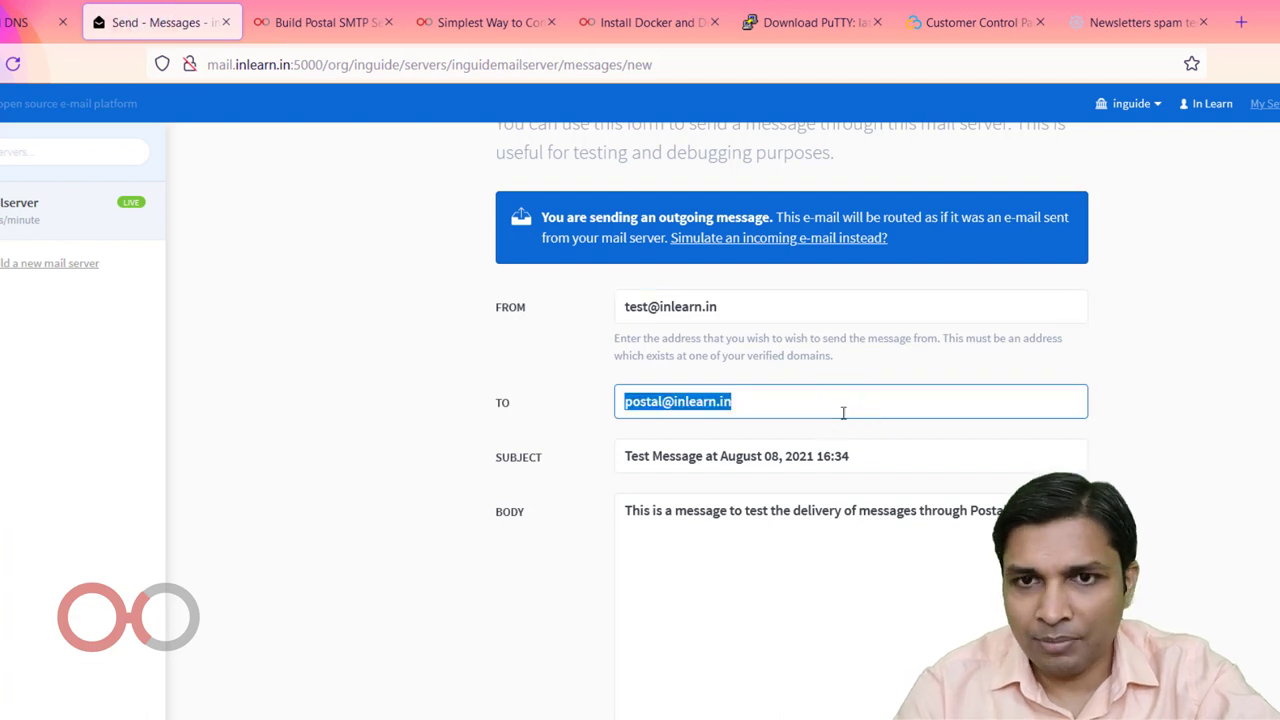
pyautogui.hotkey('ctrl', 'v')
pyautogui.scroll(-2, 661, 543)
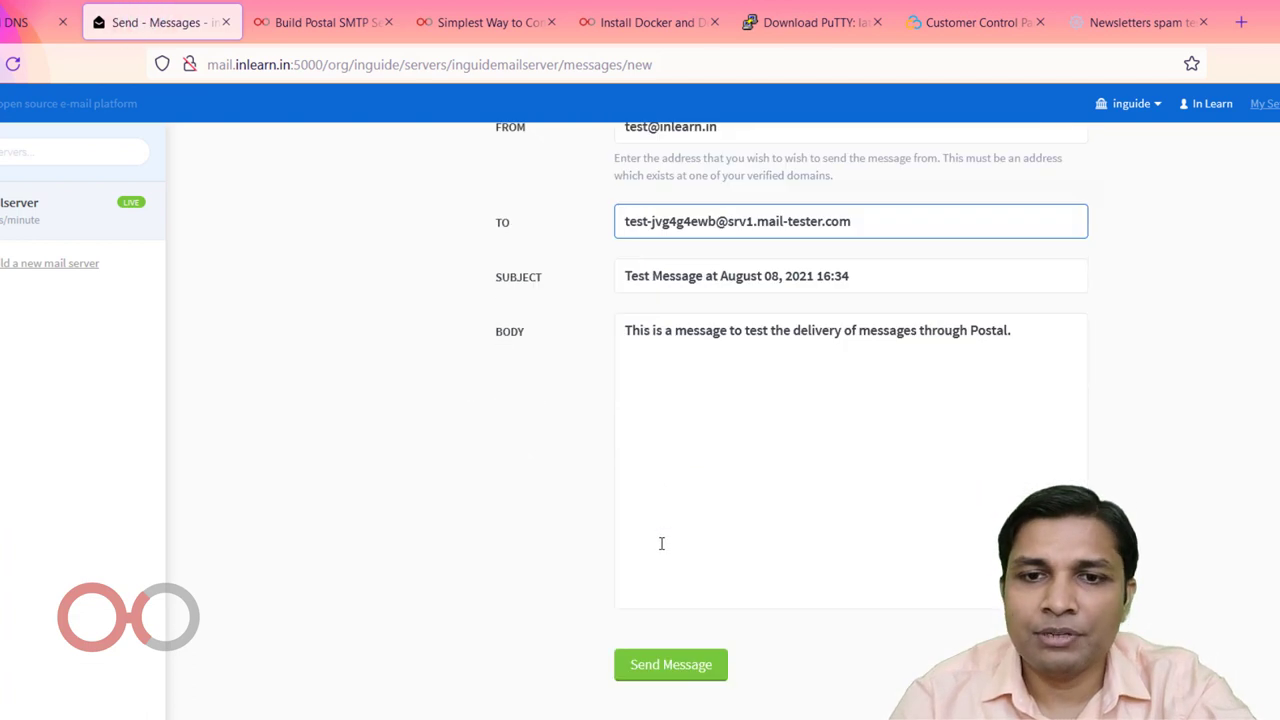
pyautogui.click(660, 657)
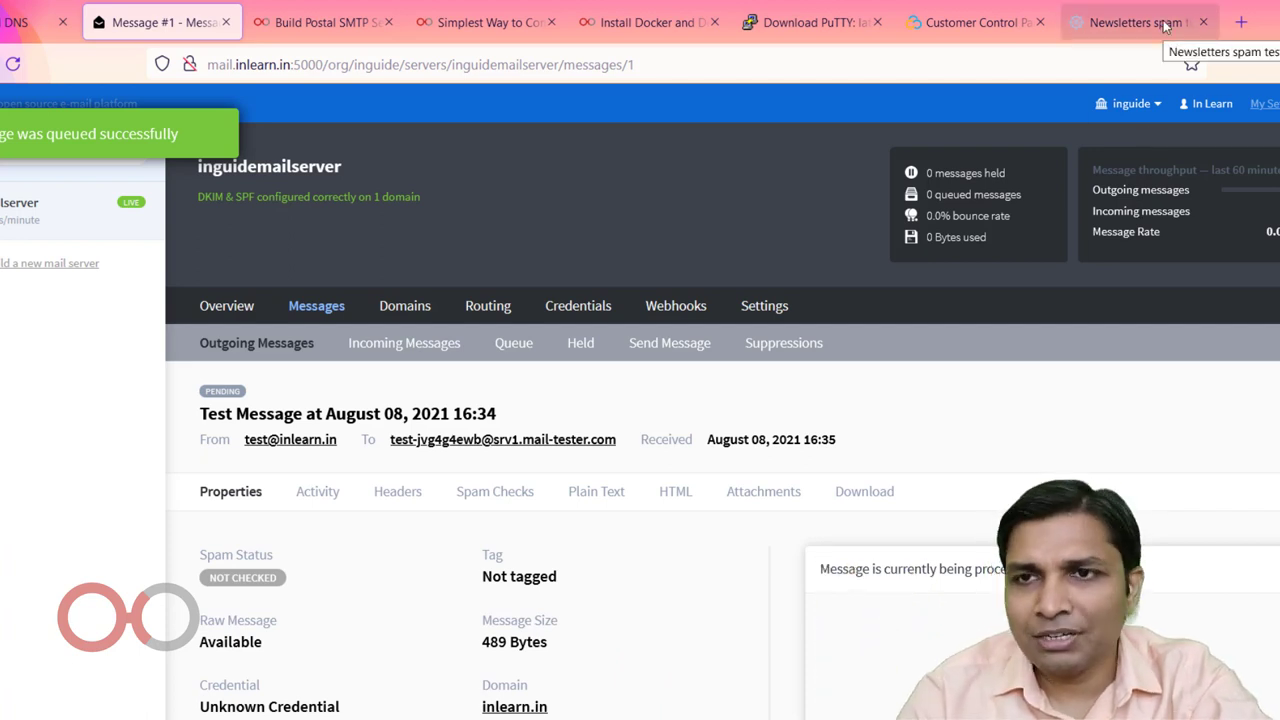
# - Check the mail-tester score for the sent message, which shows 10/10
pyautogui.click(1163, 26)
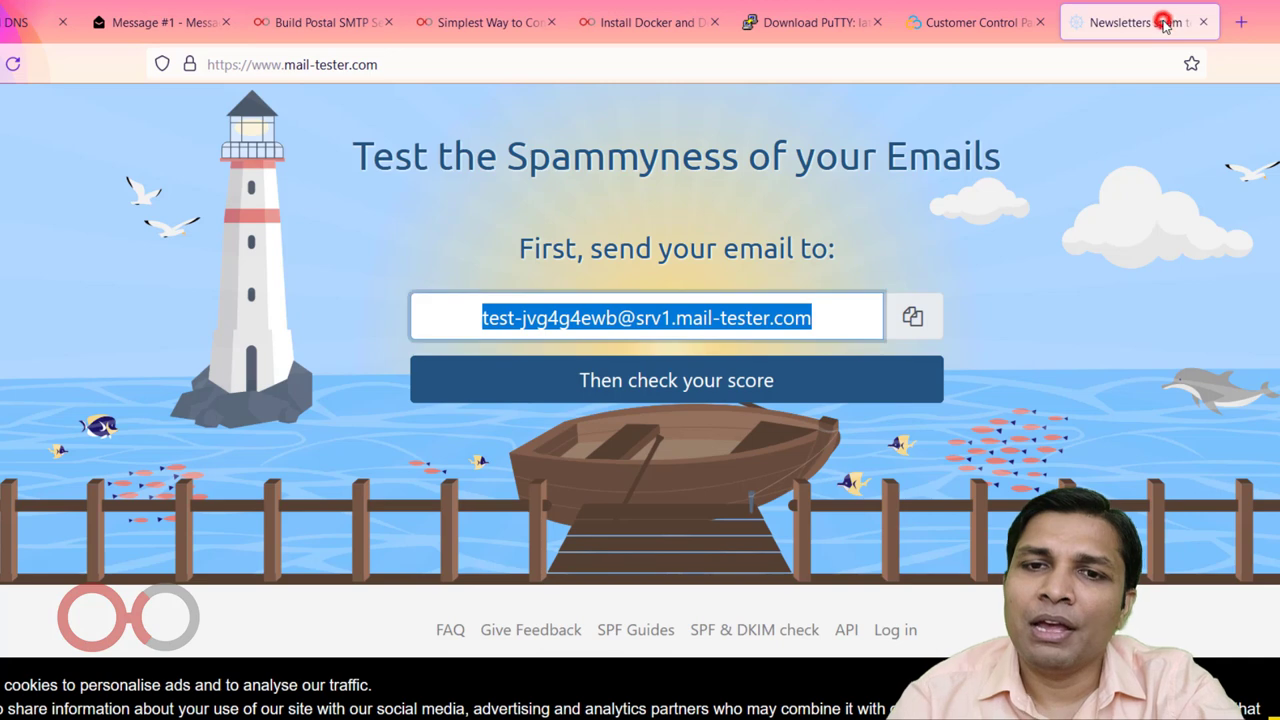
pyautogui.click(730, 385)
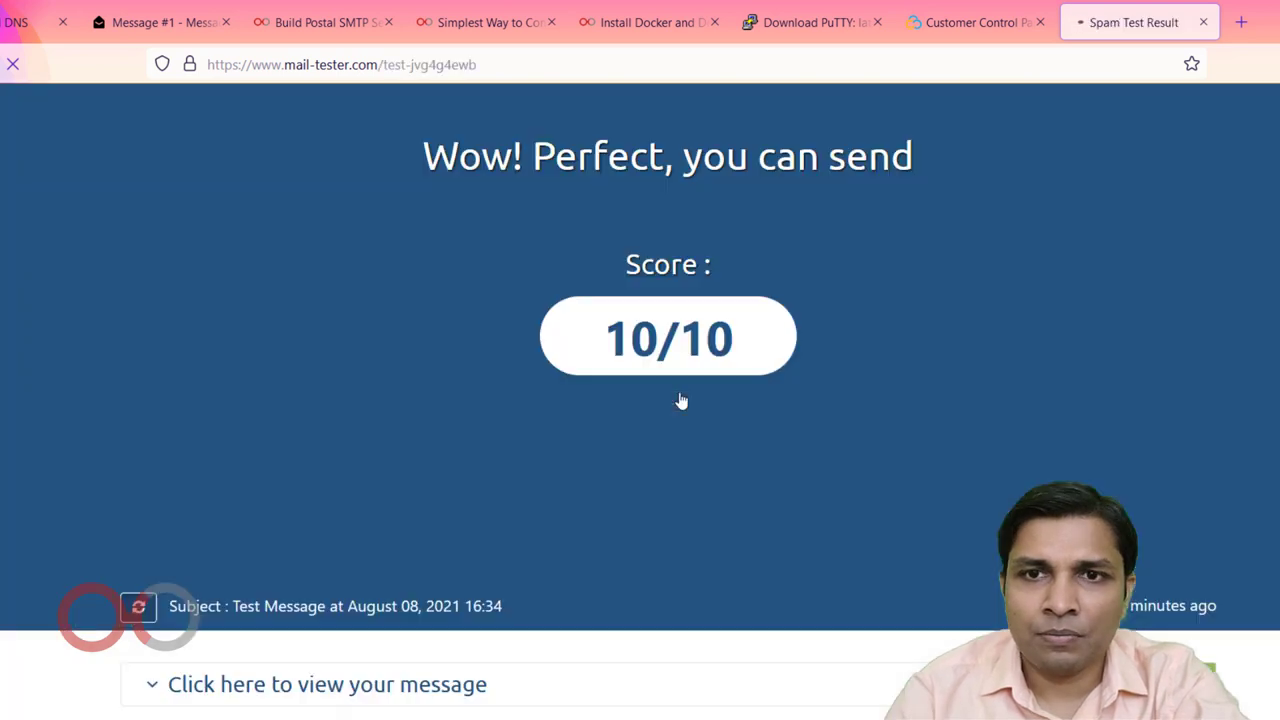
pyautogui.click(680, 392)
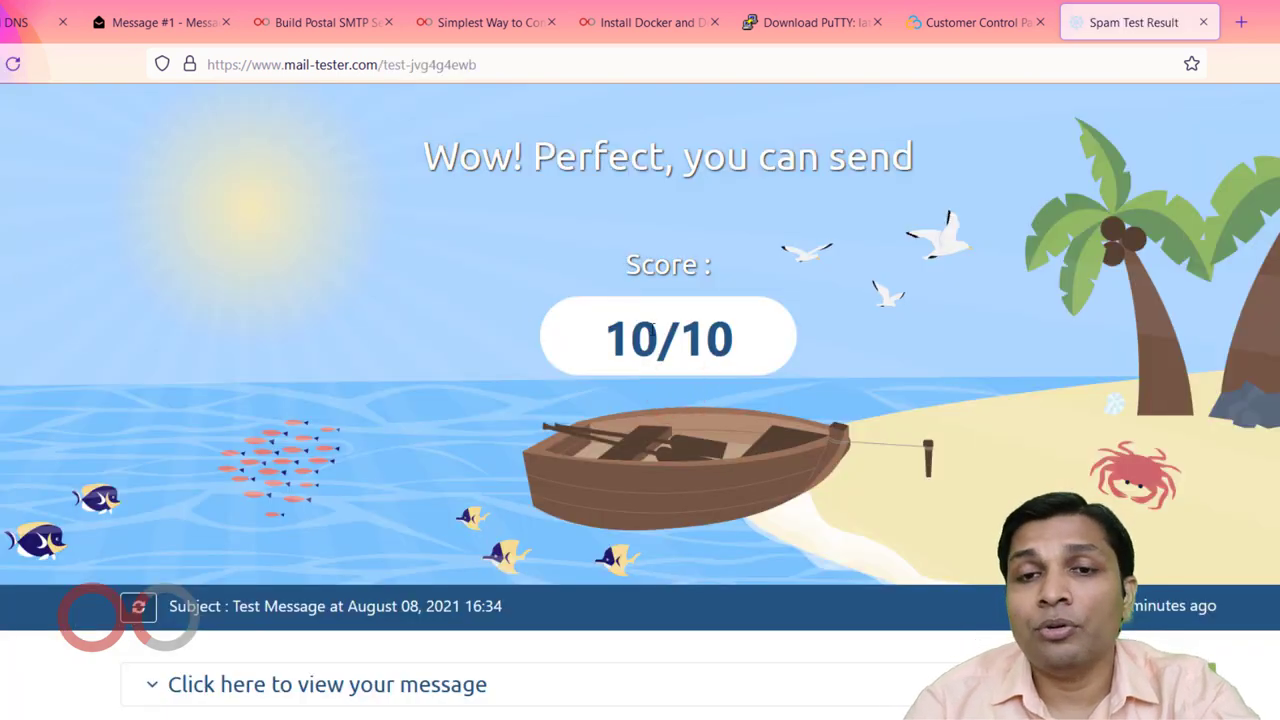
# - Highlight the 10/10 score, then expand the received message details and authentication results
pyautogui.doubleClick(605, 354)
pyautogui.scroll(-3, 605, 354)
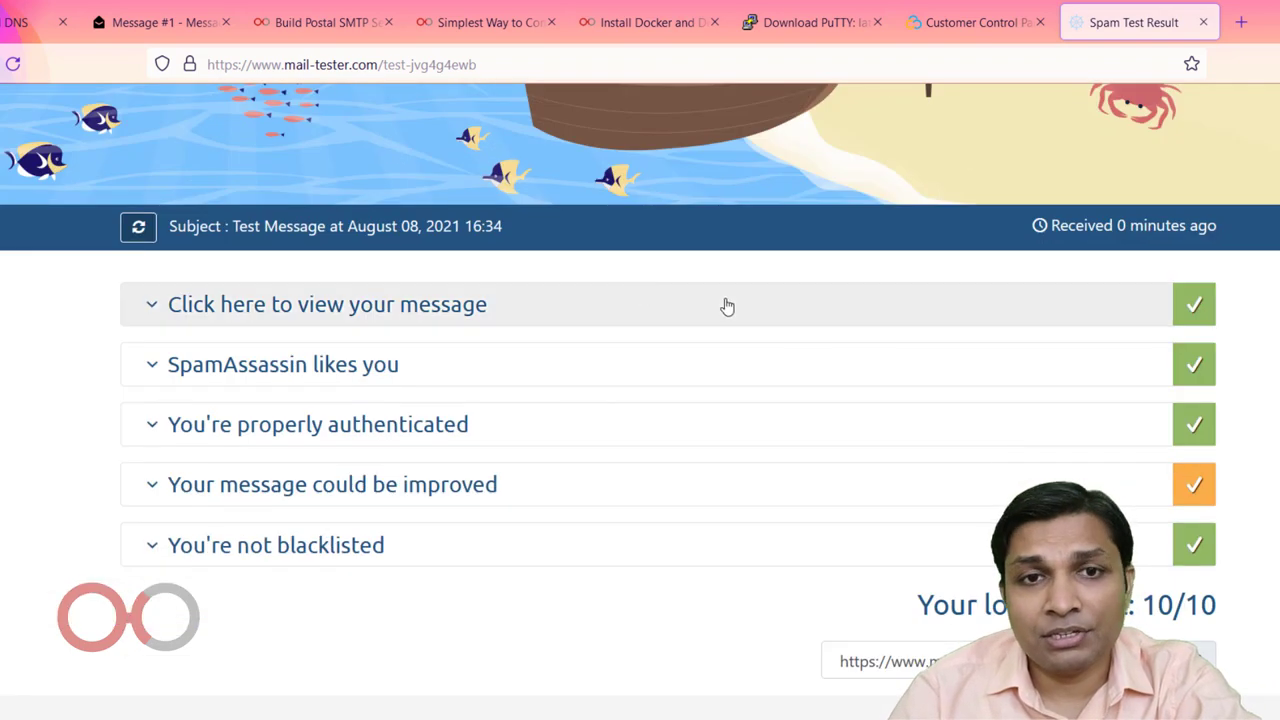
pyautogui.click(593, 320)
pyautogui.scroll(-2, 548, 406)
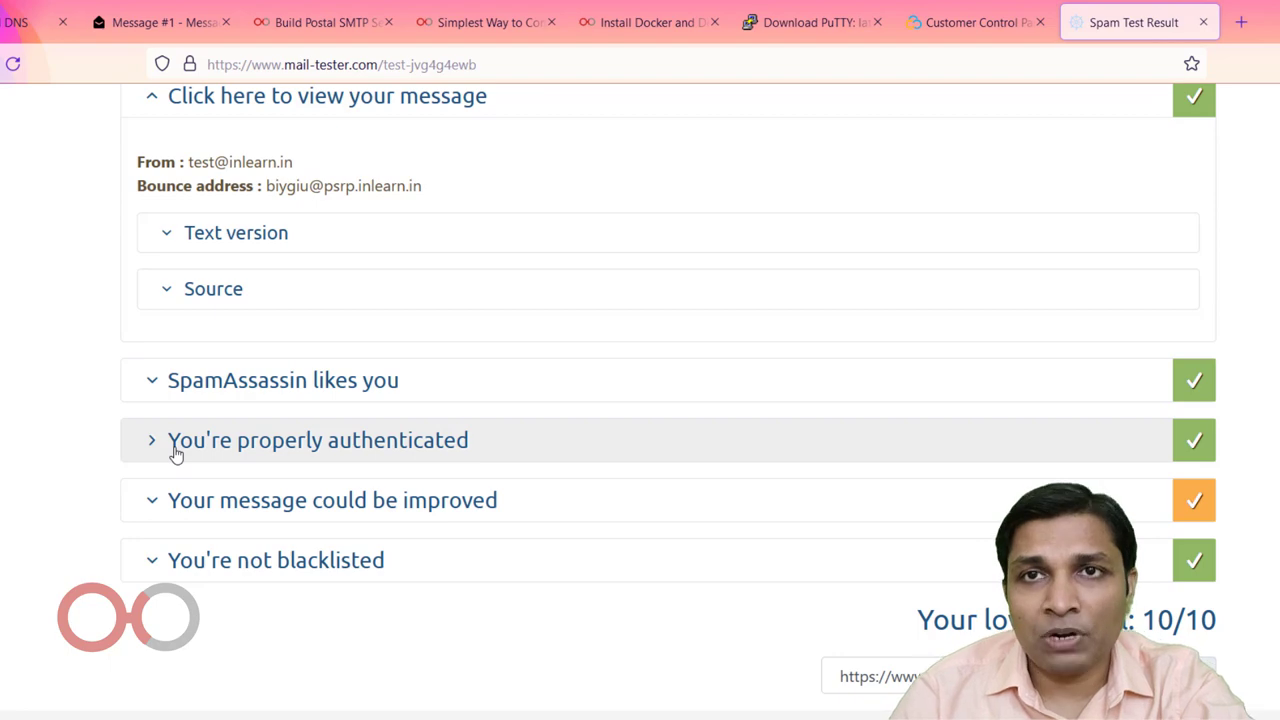
pyautogui.click(175, 453)
pyautogui.scroll(-4, 563, 414)
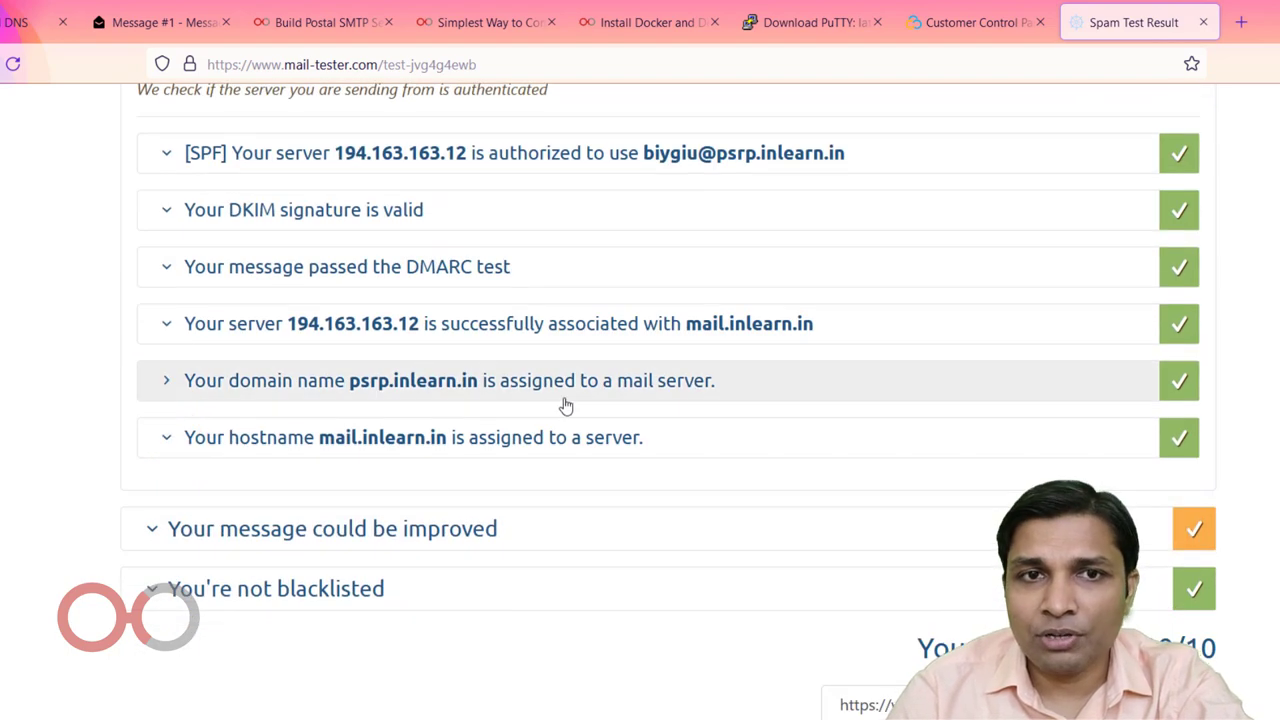
# - Review the SPF, DKIM signature and DMARC check details
pyautogui.click(489, 170)
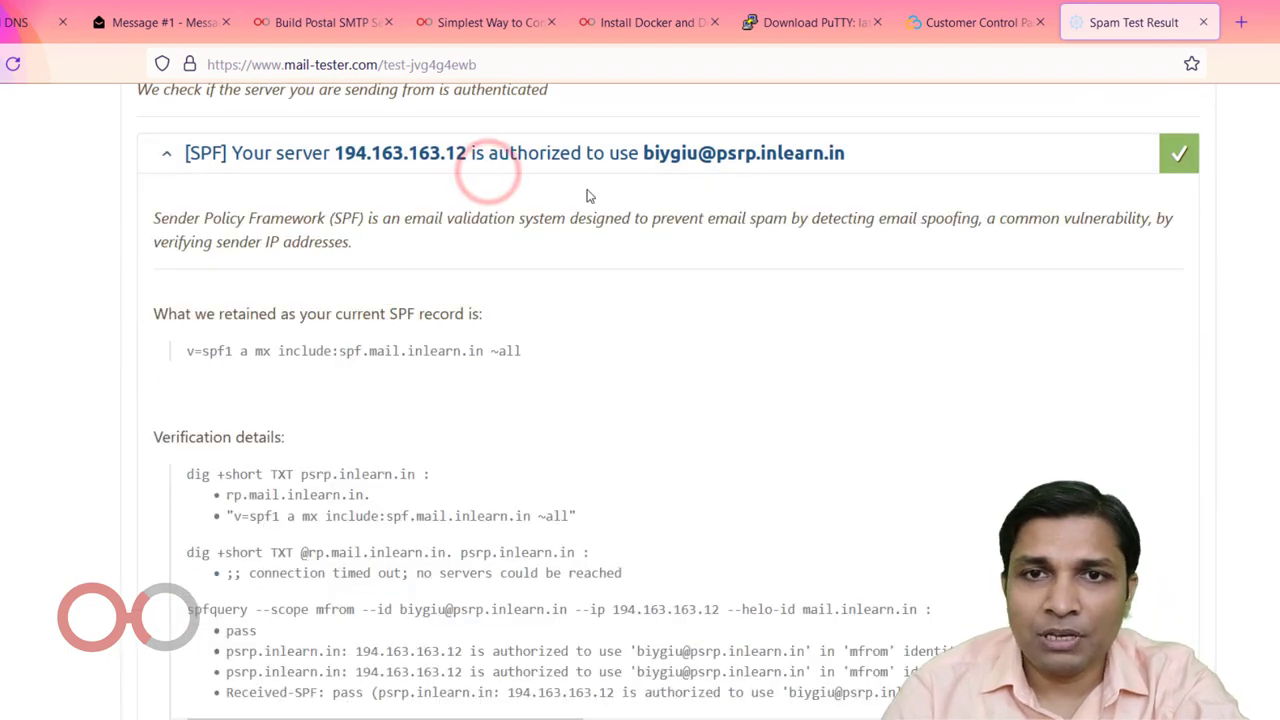
pyautogui.scroll(-2, 595, 250)
pyautogui.scroll(-2, 600, 288)
pyautogui.click(503, 400)
pyautogui.scroll(7, 508, 398)
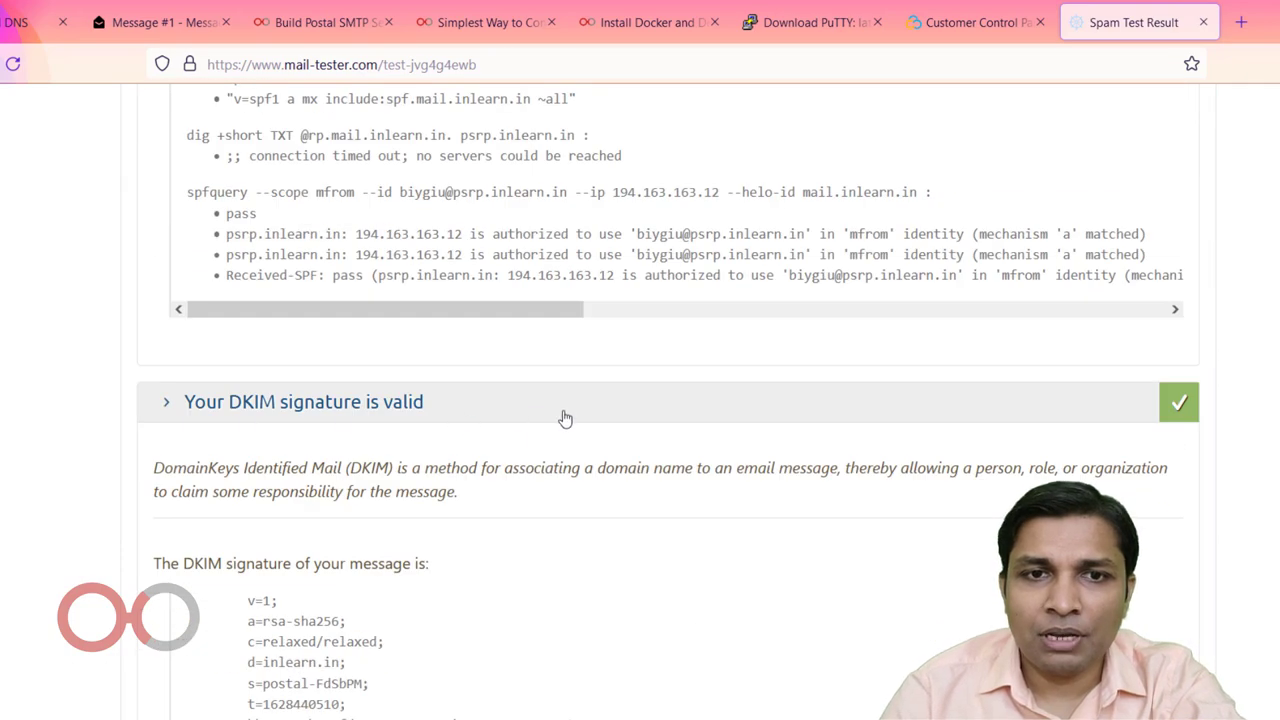
pyautogui.scroll(-5, 563, 417)
pyautogui.click(463, 570)
# - Review the reverse DNS, MX for psrp.inlearn.in, and hostname check details
pyautogui.scroll(-5, 490, 558)
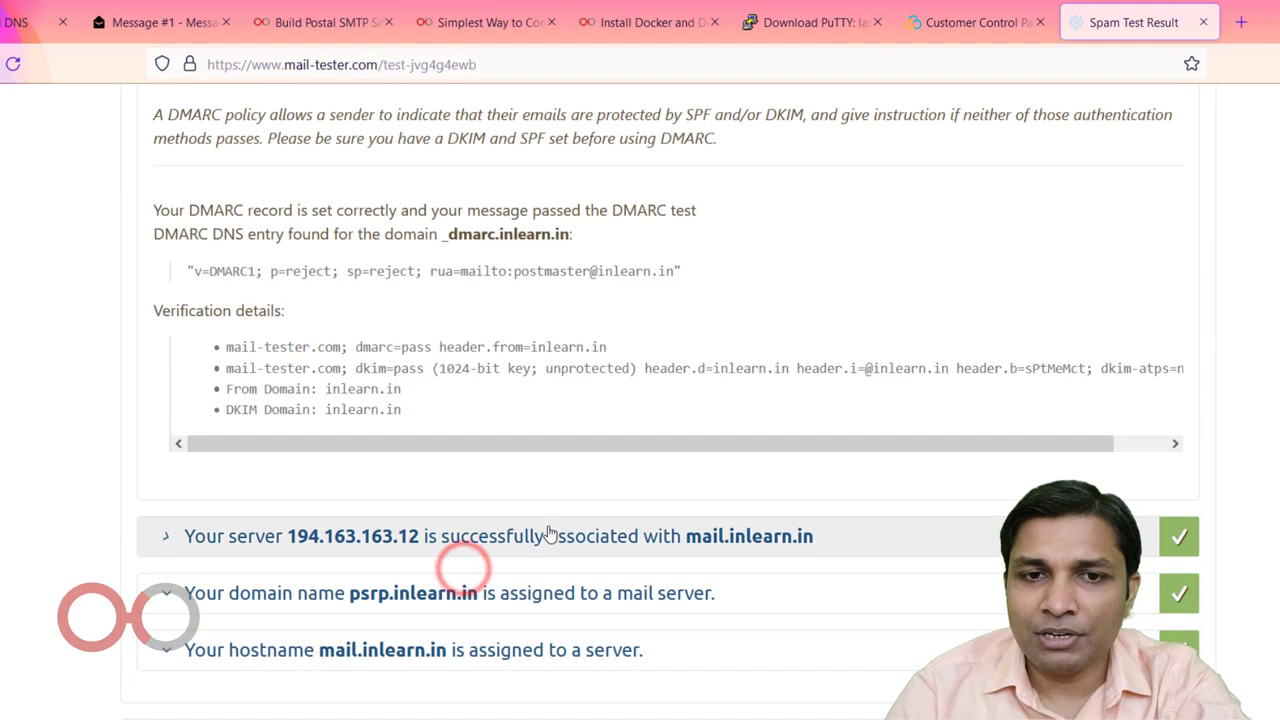
pyautogui.click(527, 532)
pyautogui.scroll(-3, 670, 491)
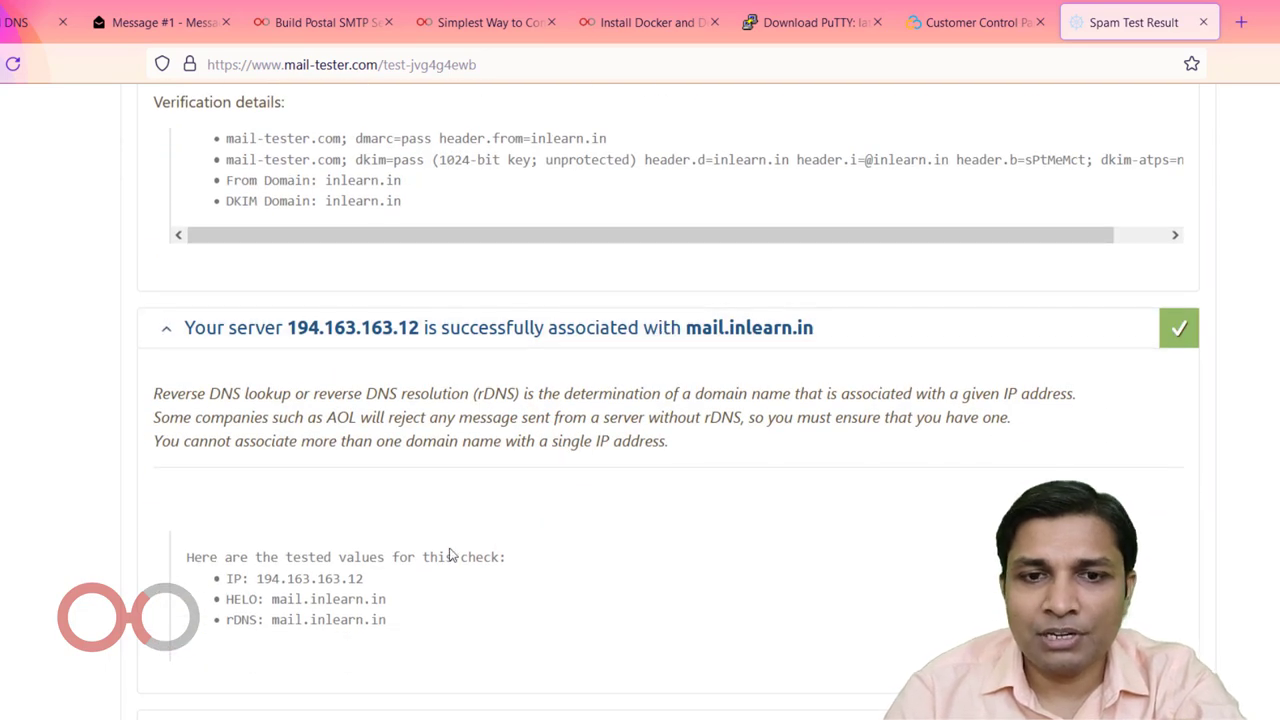
pyautogui.scroll(-3, 548, 548)
pyautogui.click(405, 538)
pyautogui.scroll(-6, 626, 469)
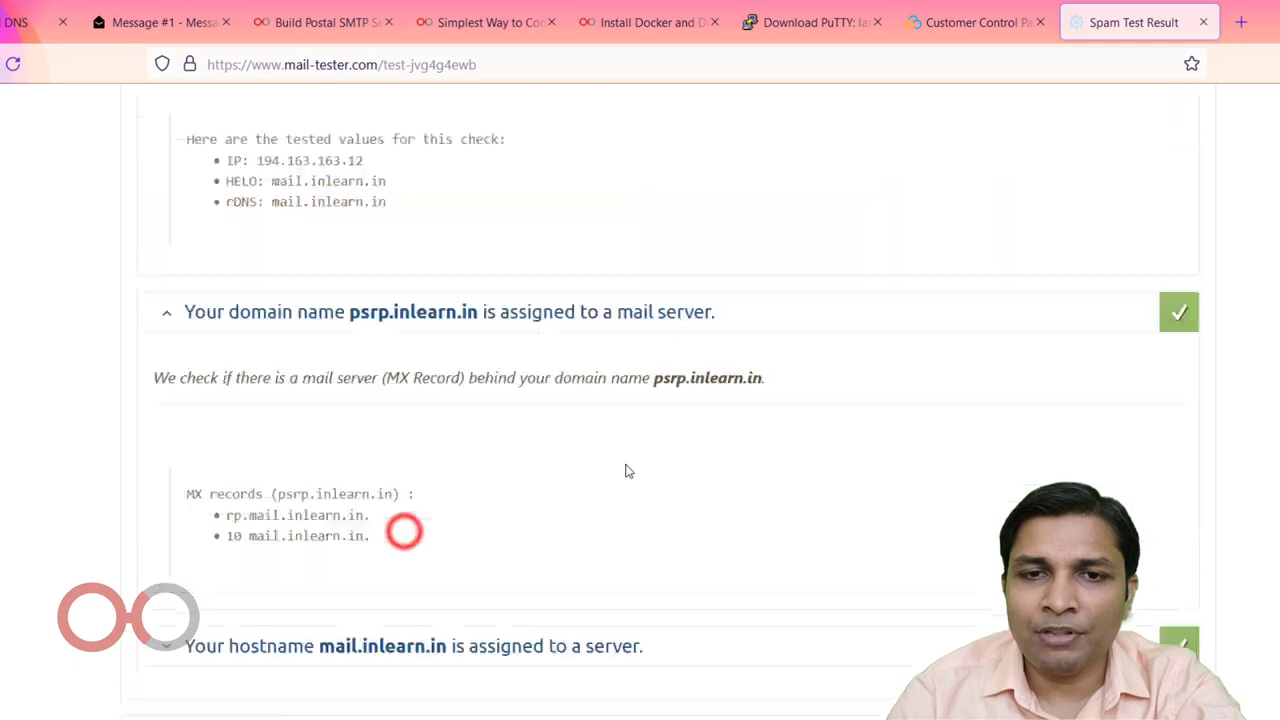
pyautogui.click(478, 413)
pyautogui.scroll(10, 560, 433)
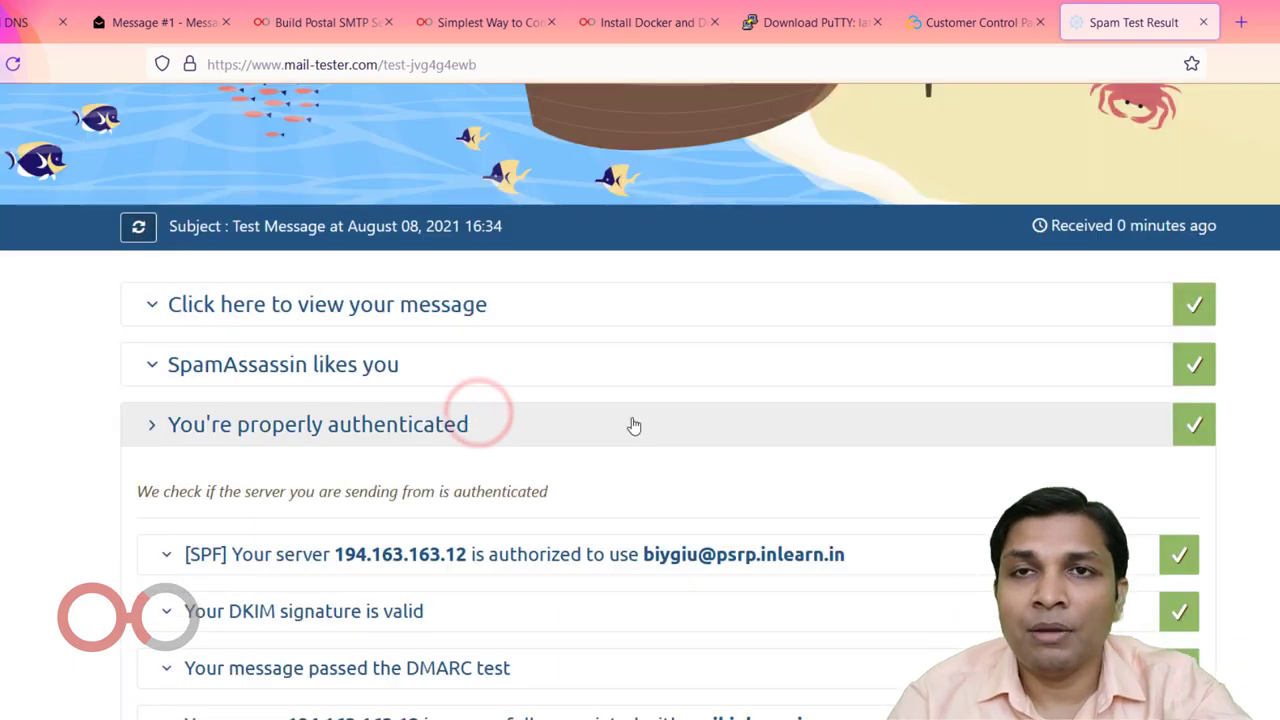
# - Collapse the authentication results and return to the sent test message in Postal
pyautogui.click(632, 422)
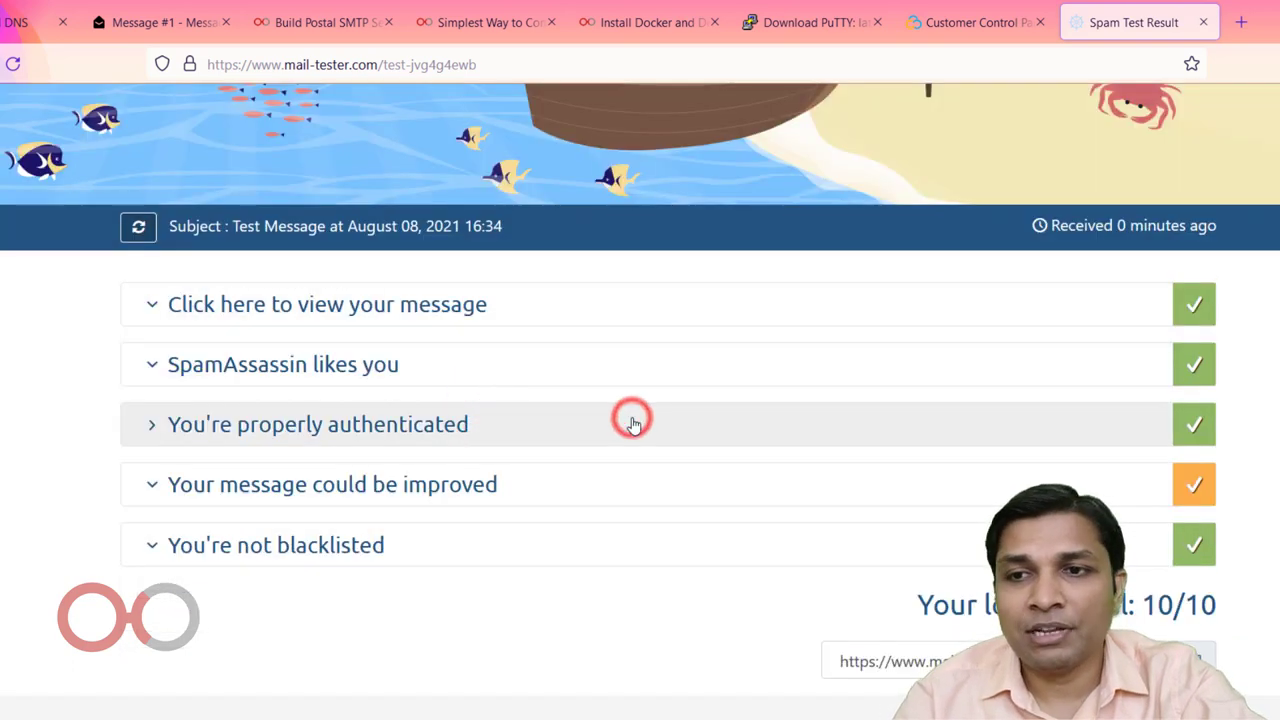
pyautogui.click(158, 26)
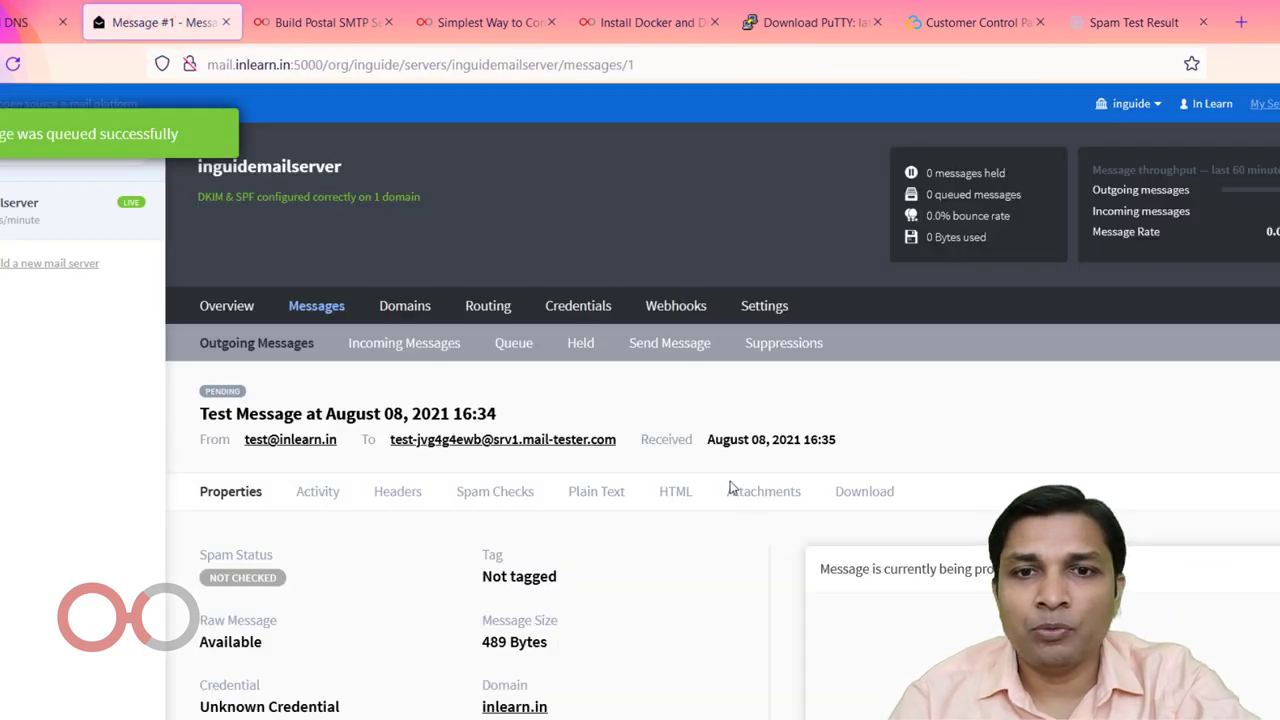
pyautogui.scroll(-3, 730, 487)
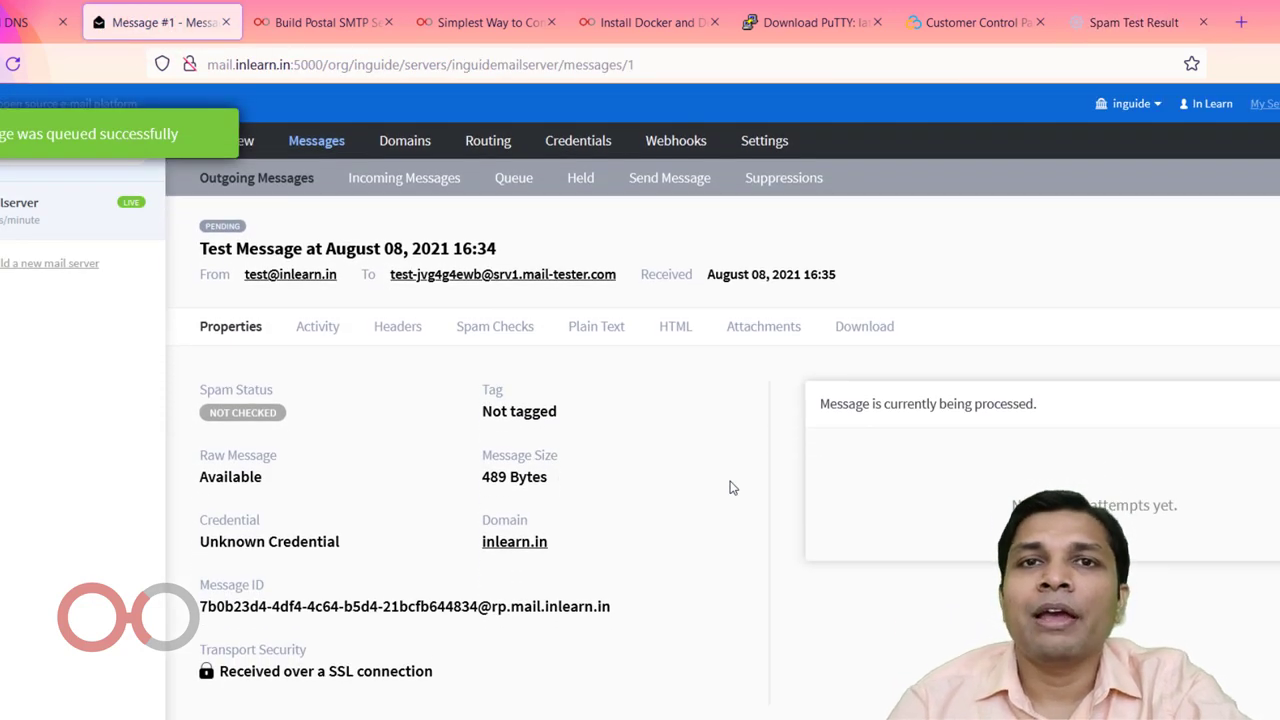